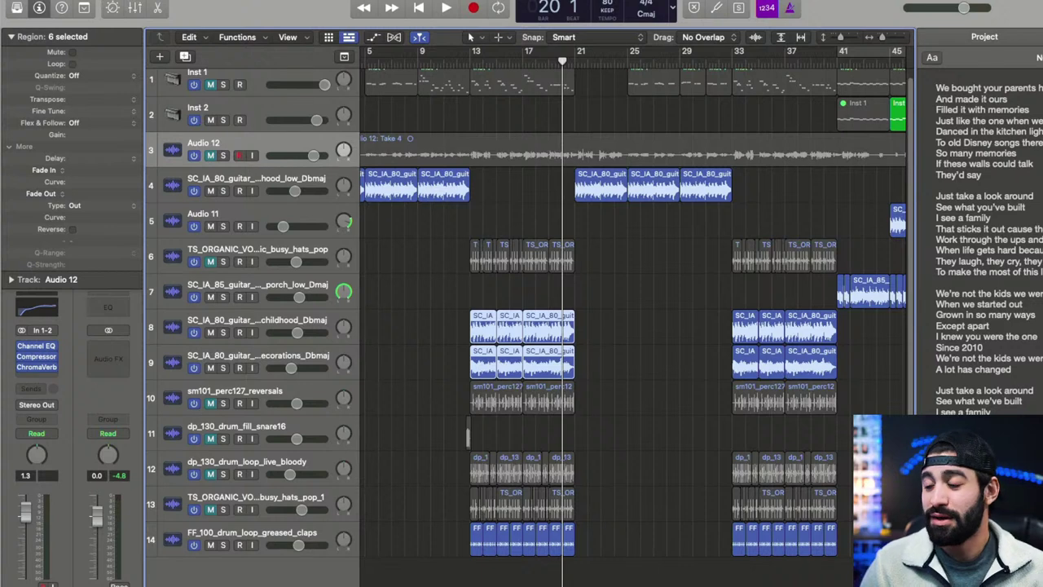
- Widen the Note Pad area and set all of its lyrics to font size 24
{"action": "left_click_drag", "start_coordinate": [1042, 293], "coordinate": [1042, 294]}
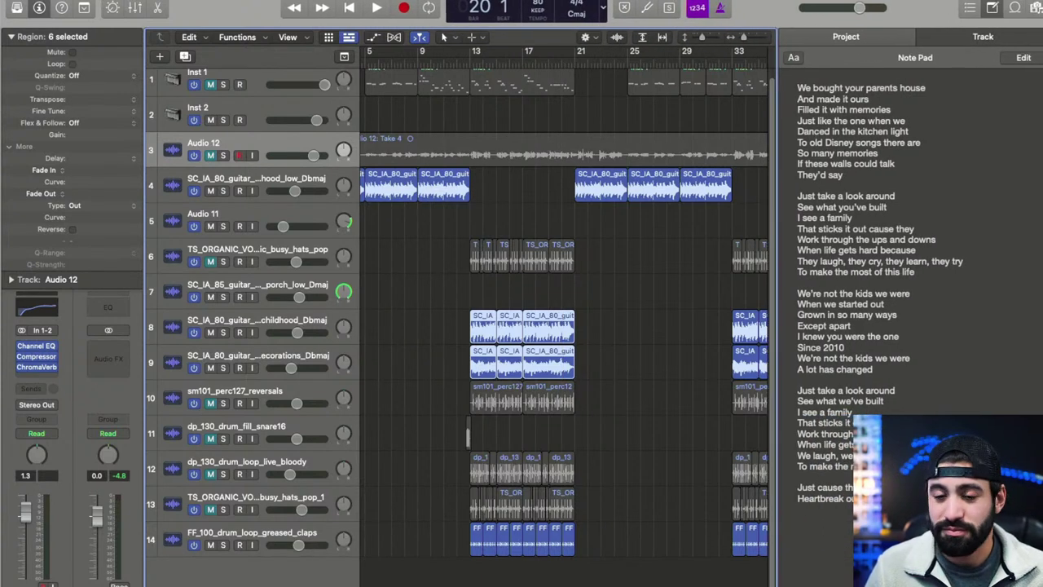
{"action": "triple_click", "coordinate": [949, 214]}
{"action": "key", "text": "super+a"}
{"action": "key", "text": "super+t"}
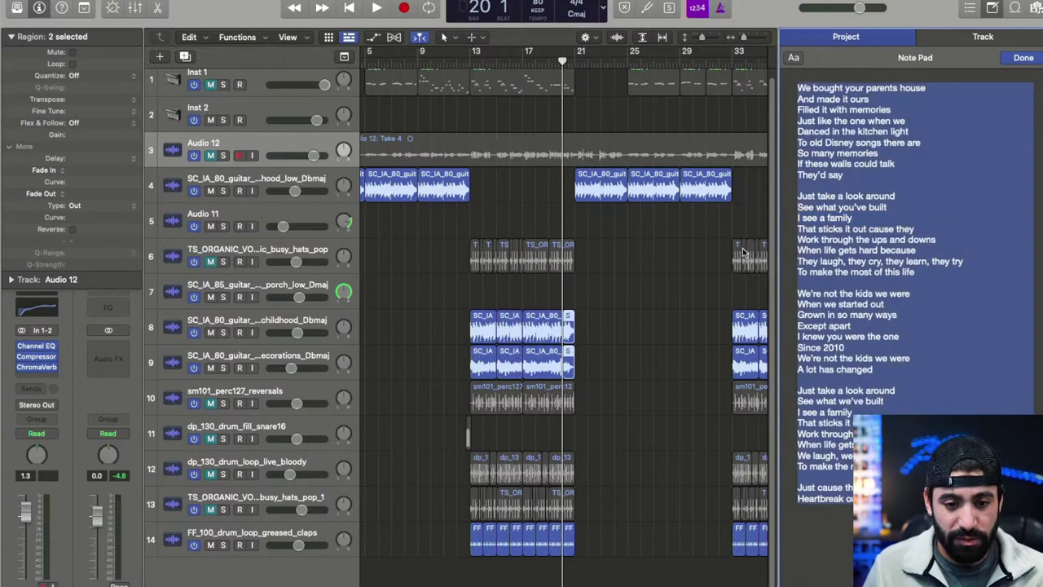
{"action": "left_click", "coordinate": [866, 212]}
{"action": "left_click", "coordinate": [794, 53]}
{"action": "key", "text": "super+a"}
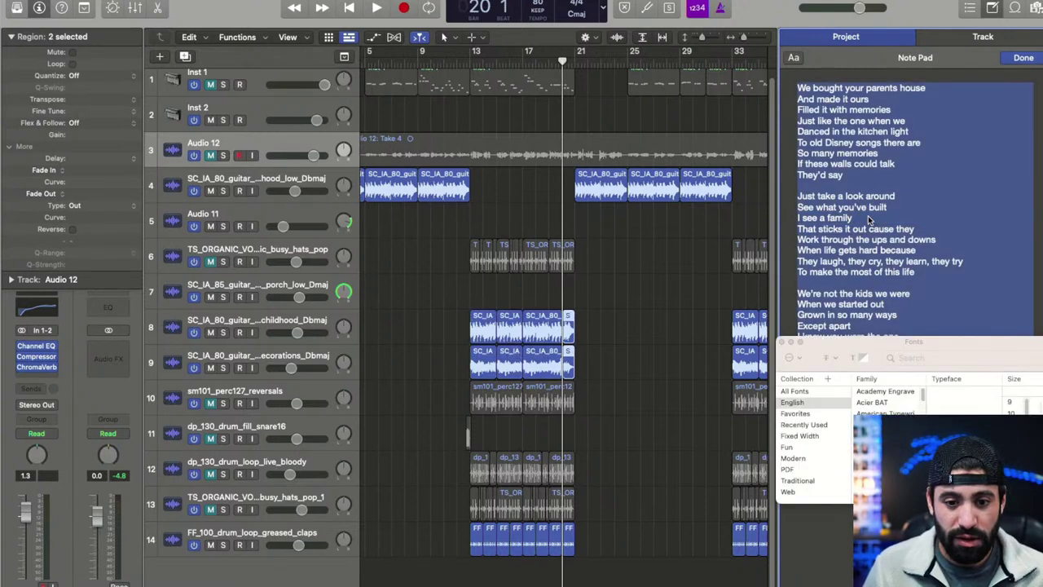
{"action": "left_click", "coordinate": [1011, 468]}
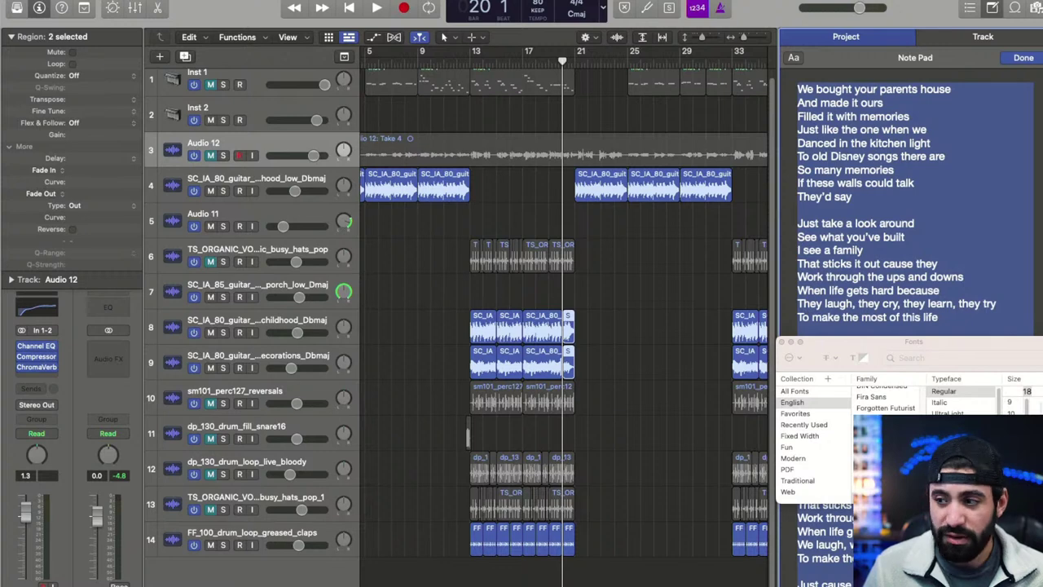
{"action": "key", "text": "super+plus"}
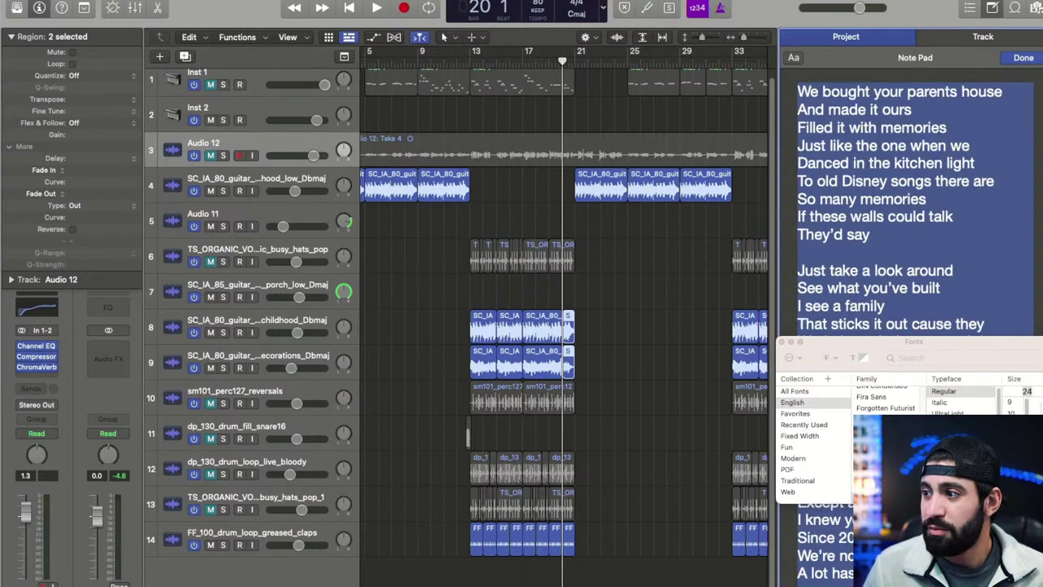
{"action": "left_click", "coordinate": [783, 341]}
{"action": "left_click", "coordinate": [857, 305]}
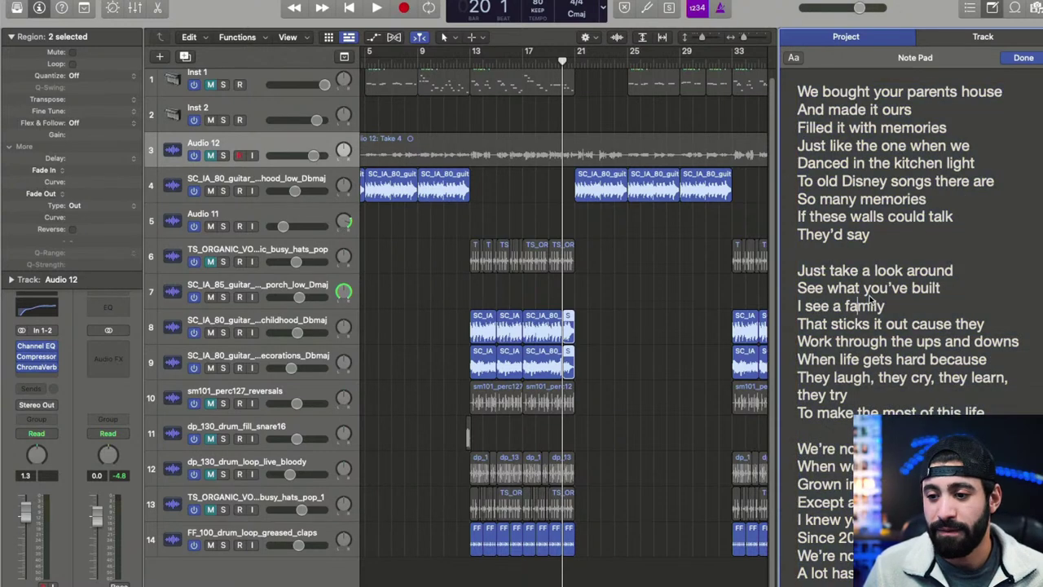
- Play the song from its beginning into the section that starts at bar 13
{"action": "left_click", "coordinate": [645, 277]}
{"action": "key", "text": "Return"}
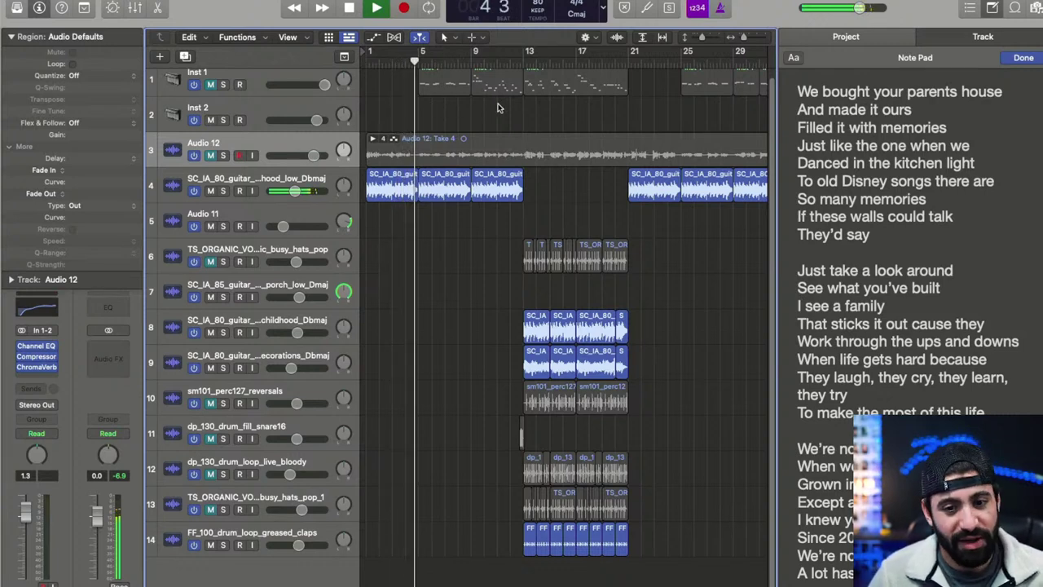
{"action": "key", "text": "space"}
{"action": "key", "text": "space"}
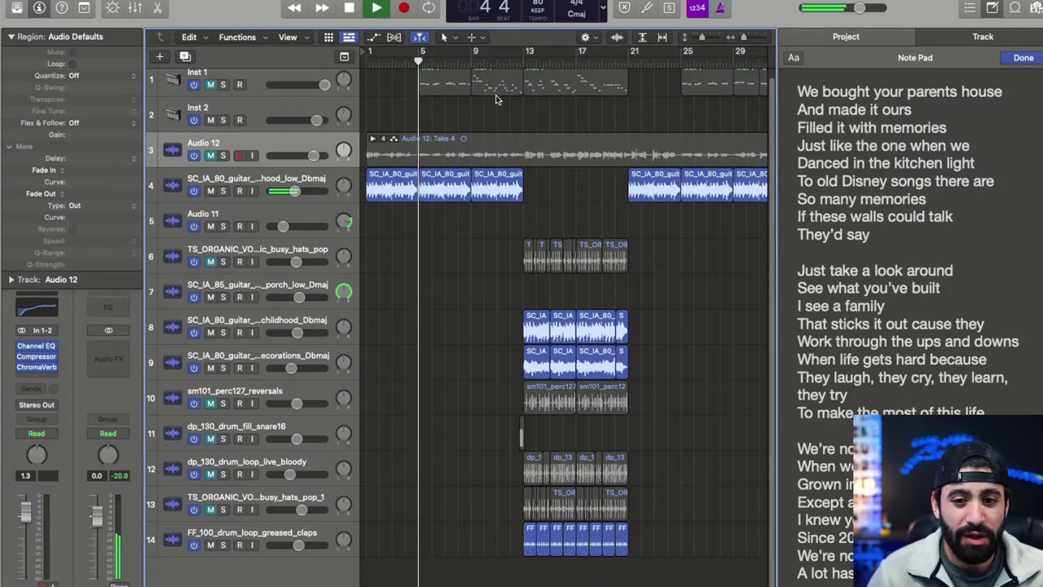
{"action": "key", "text": "space"}
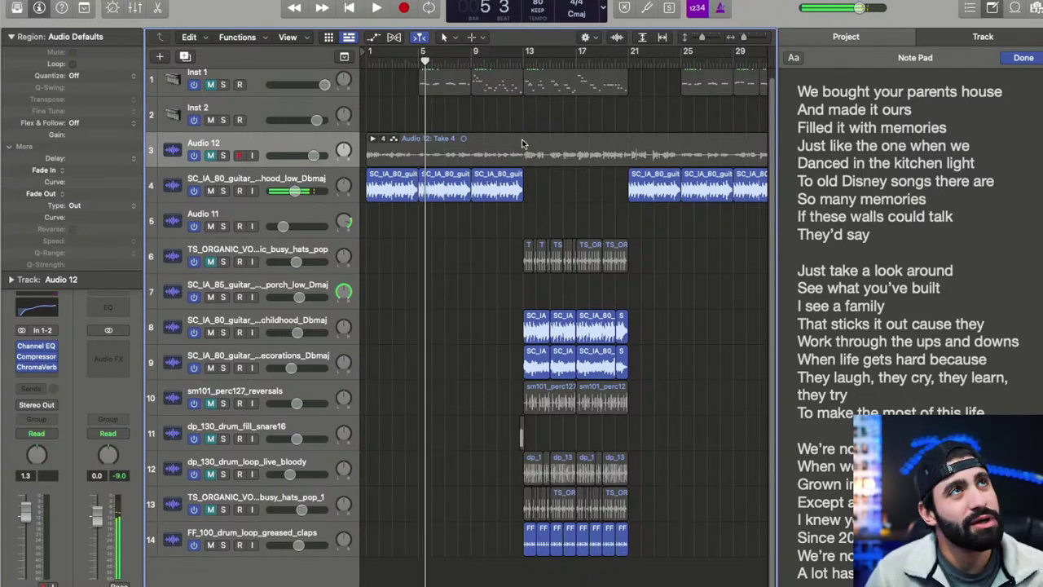
{"action": "key", "text": "space"}
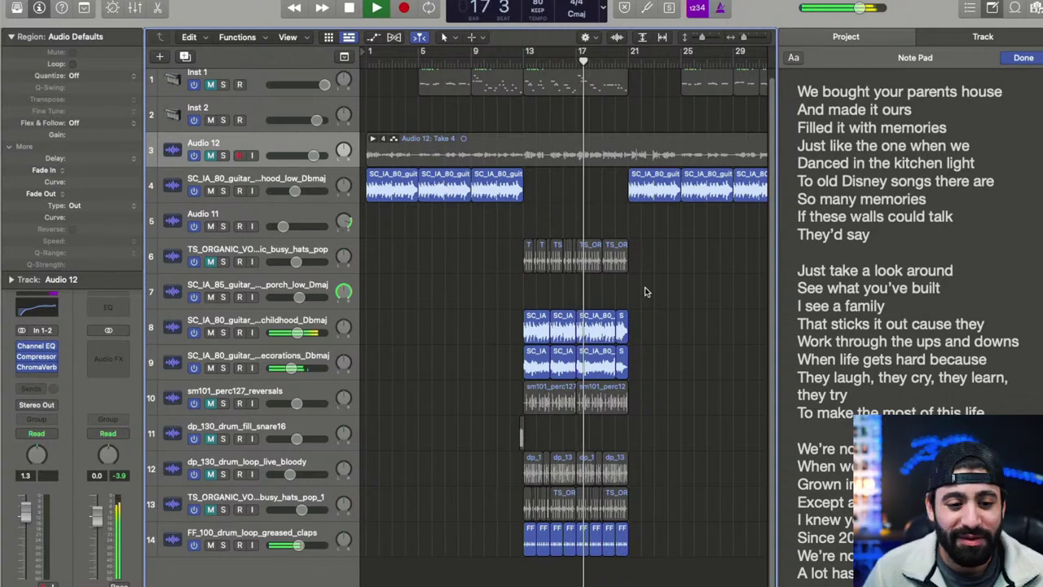
{"action": "scroll", "coordinate": [644, 287], "scroll_direction": "up", "scroll_amount": 1}
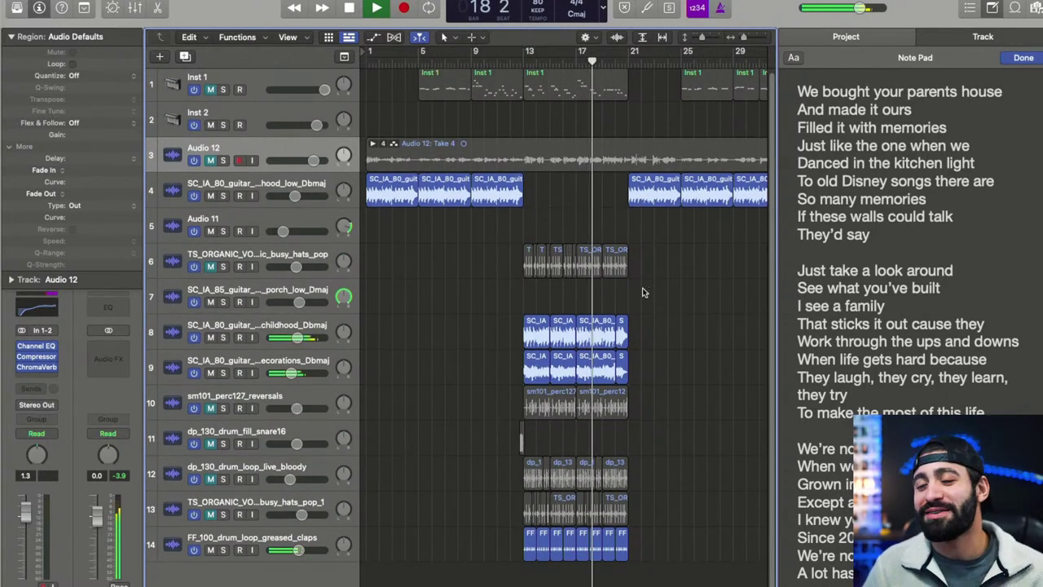
{"action": "key", "text": "space"}
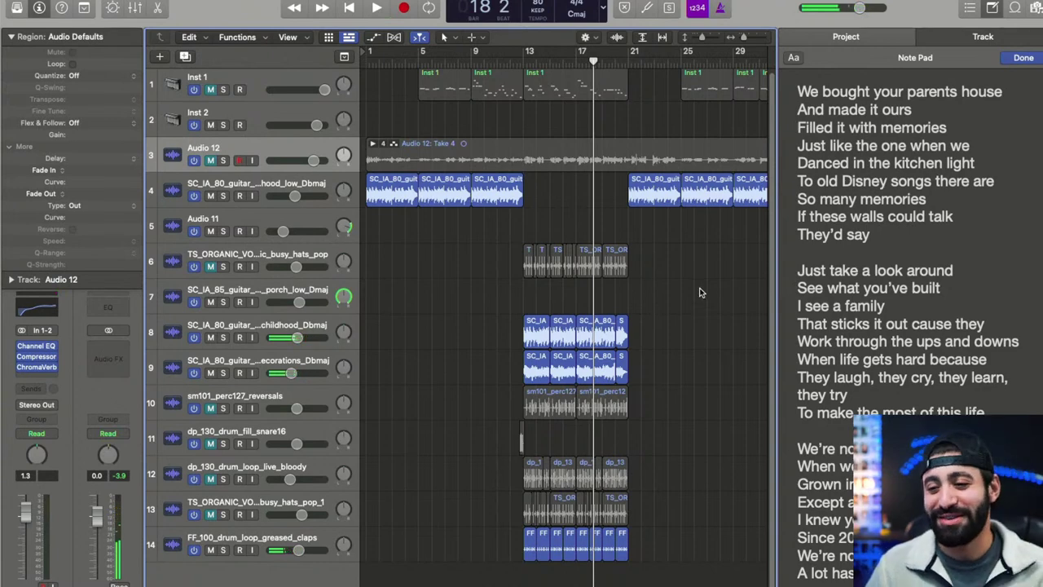
{"action": "key", "text": "space"}
{"action": "scroll", "coordinate": [685, 276], "scroll_direction": "down", "scroll_amount": 2}
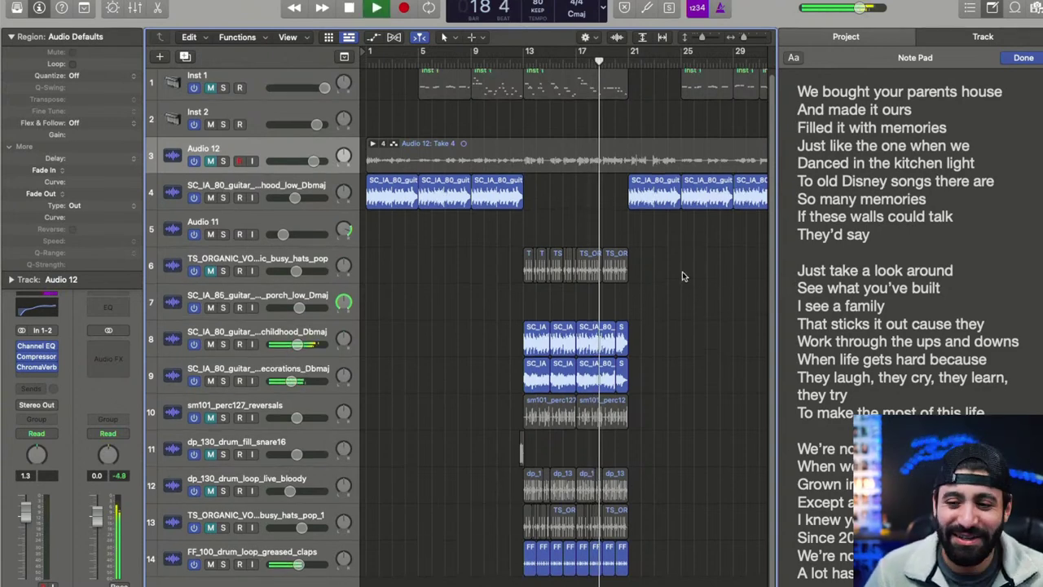
{"action": "scroll", "coordinate": [682, 278], "scroll_direction": "up", "scroll_amount": 5}
{"action": "scroll", "coordinate": [682, 278], "scroll_direction": "down", "scroll_amount": 4}
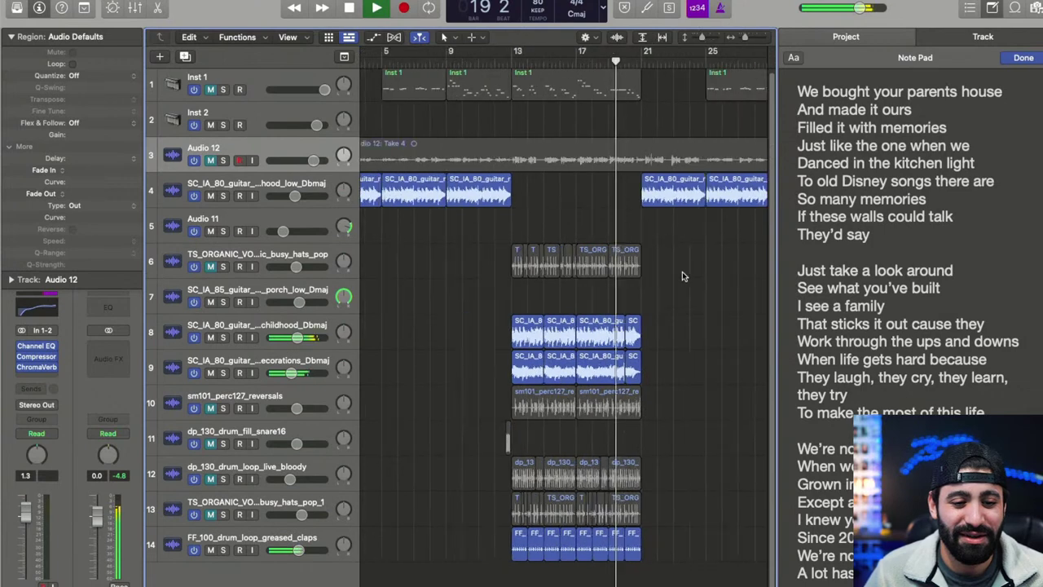
- Replay the section from bar 13 while following the Note Pad lyrics from "Just take a look around"
{"action": "key", "text": "space"}
{"action": "left_click", "coordinate": [507, 62]}
{"action": "key", "text": "space"}
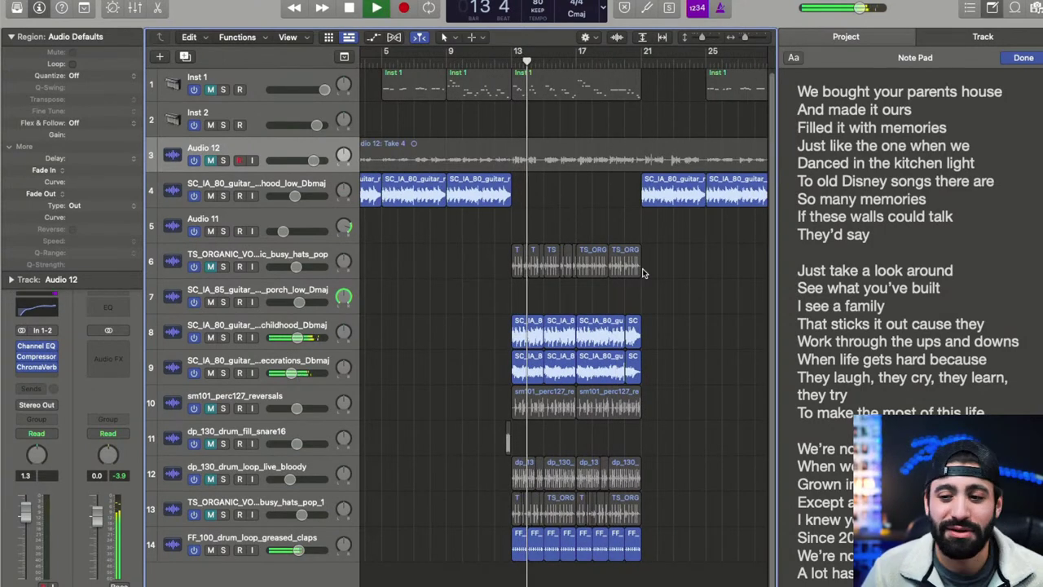
{"action": "scroll", "coordinate": [725, 272], "scroll_direction": "down", "scroll_amount": 1}
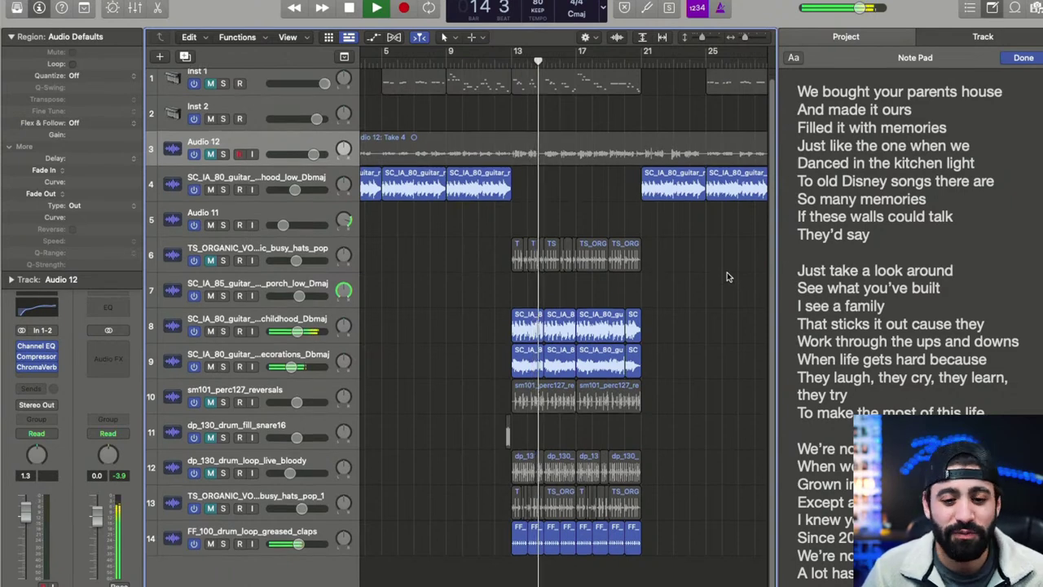
{"action": "scroll", "coordinate": [853, 282], "scroll_direction": "down", "scroll_amount": 5}
{"action": "scroll", "coordinate": [854, 283], "scroll_direction": "down", "scroll_amount": 1}
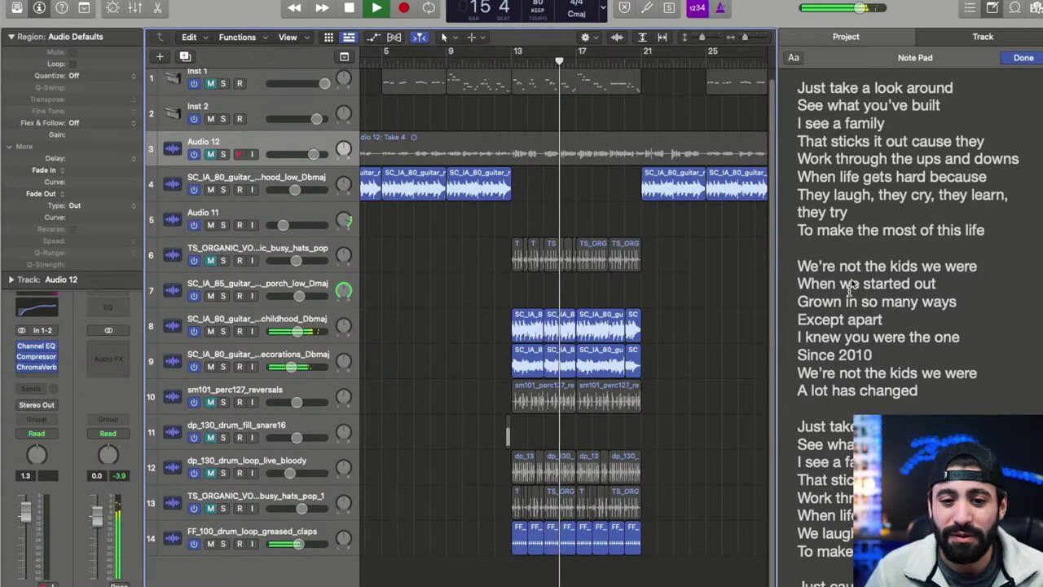
{"action": "double_click", "coordinate": [853, 141]}
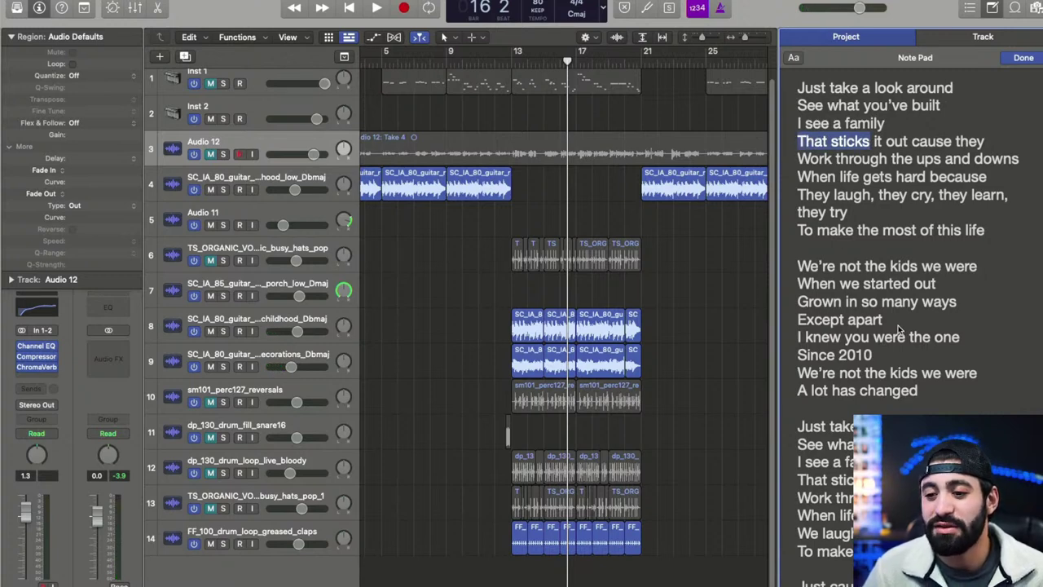
{"action": "left_click", "coordinate": [695, 335]}
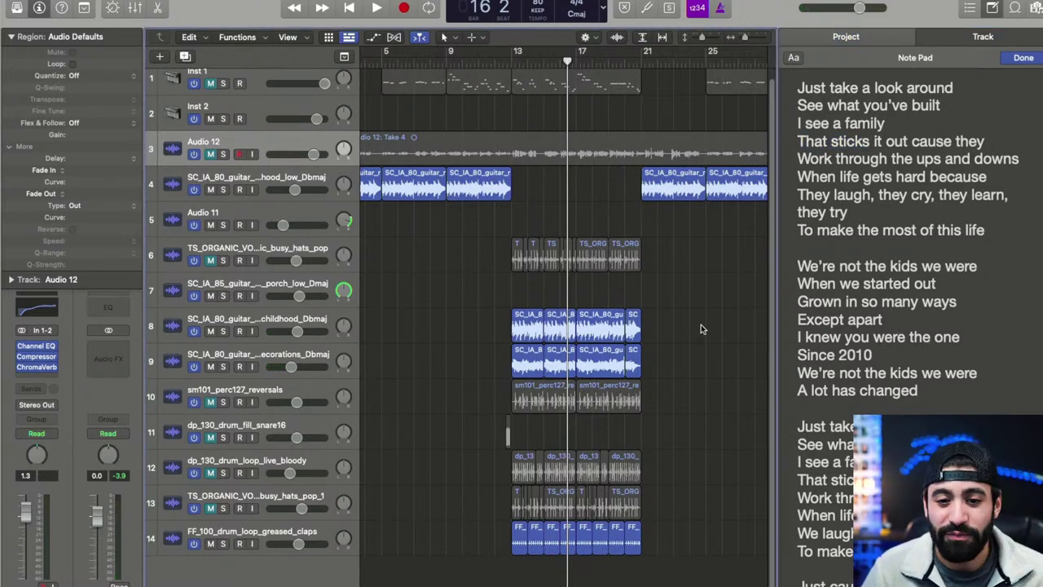
{"action": "key", "text": "space"}
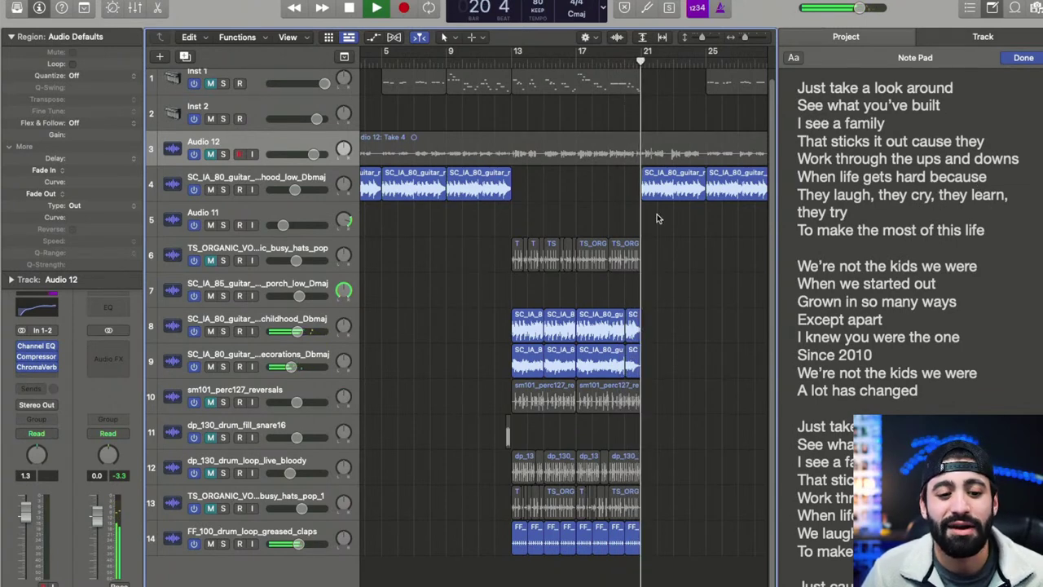
- Shorten the last greased_claps region before bar 21 so it ends at about beat 3 of bar 20
{"action": "left_click", "coordinate": [624, 60]}
{"action": "scroll", "coordinate": [638, 308], "scroll_direction": "right", "scroll_amount": 2}
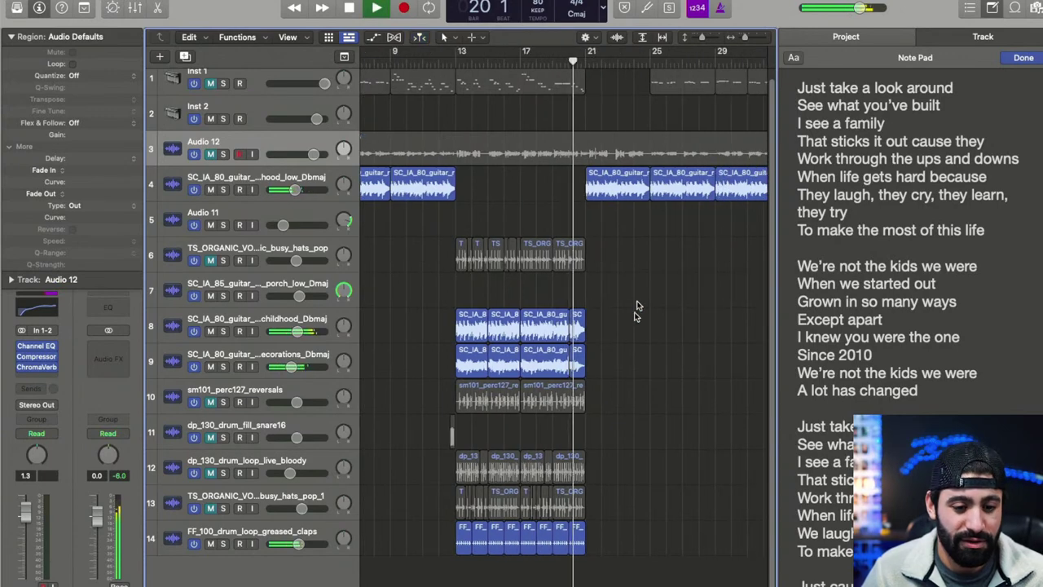
{"action": "scroll", "coordinate": [581, 336], "scroll_direction": "up", "scroll_amount": 5}
{"action": "key", "text": "space"}
{"action": "key", "text": "super+Right"}
{"action": "key", "text": "super+Right"}
{"action": "key", "text": "super+Right"}
{"action": "left_click_drag", "start_coordinate": [635, 541], "coordinate": [578, 539]}
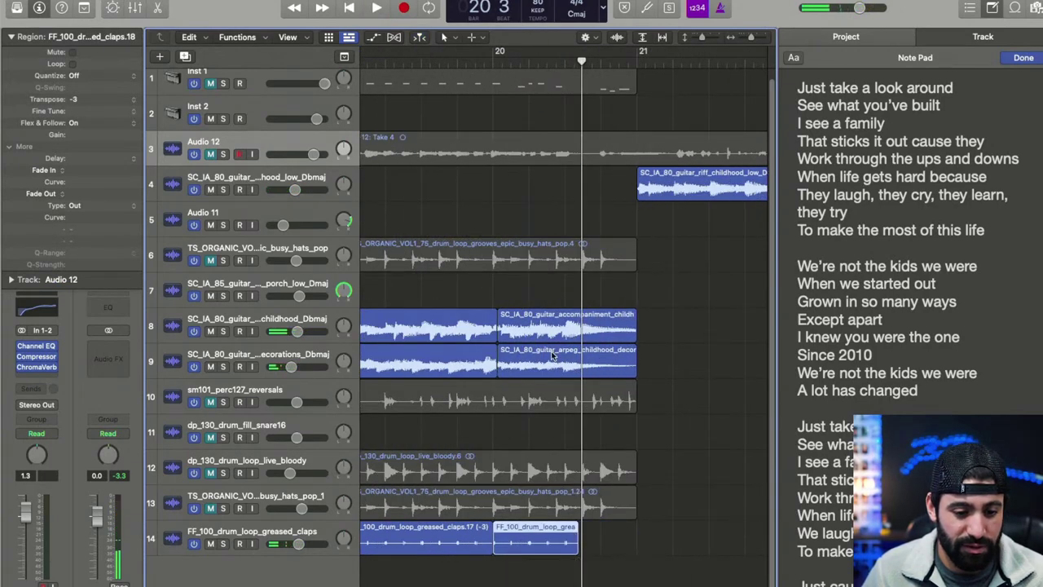
- Play the transition from bar 20 into bar 21 to check the shortened claps
{"action": "left_click", "coordinate": [513, 60]}
{"action": "key", "text": "space"}
{"action": "key", "text": "super+Left"}
{"action": "key", "text": "super+Left"}
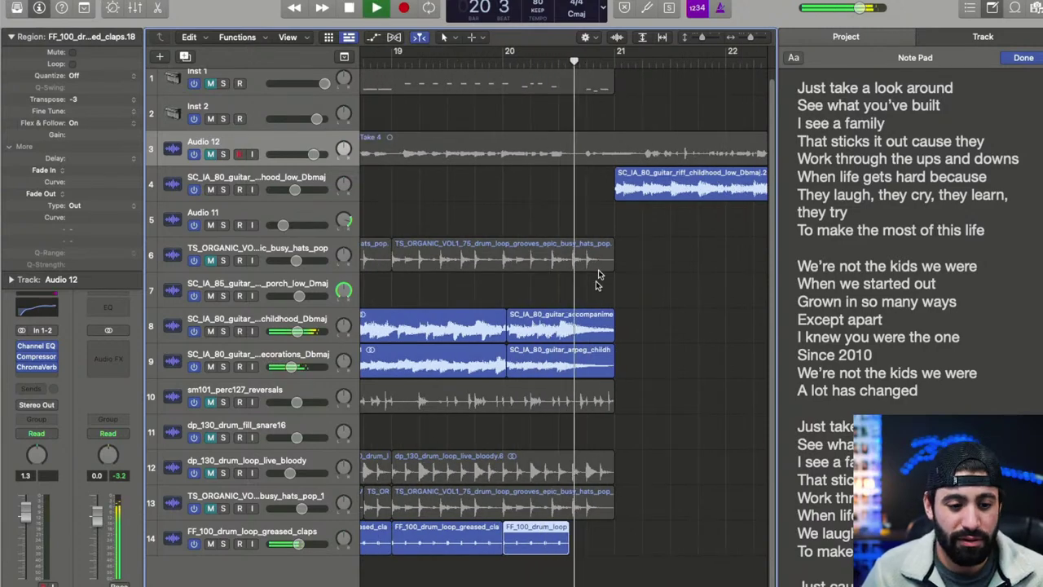
{"action": "scroll", "coordinate": [607, 281], "scroll_direction": "down", "scroll_amount": 2}
{"action": "key", "text": "space"}
{"action": "scroll", "coordinate": [607, 282], "scroll_direction": "down", "scroll_amount": 4}
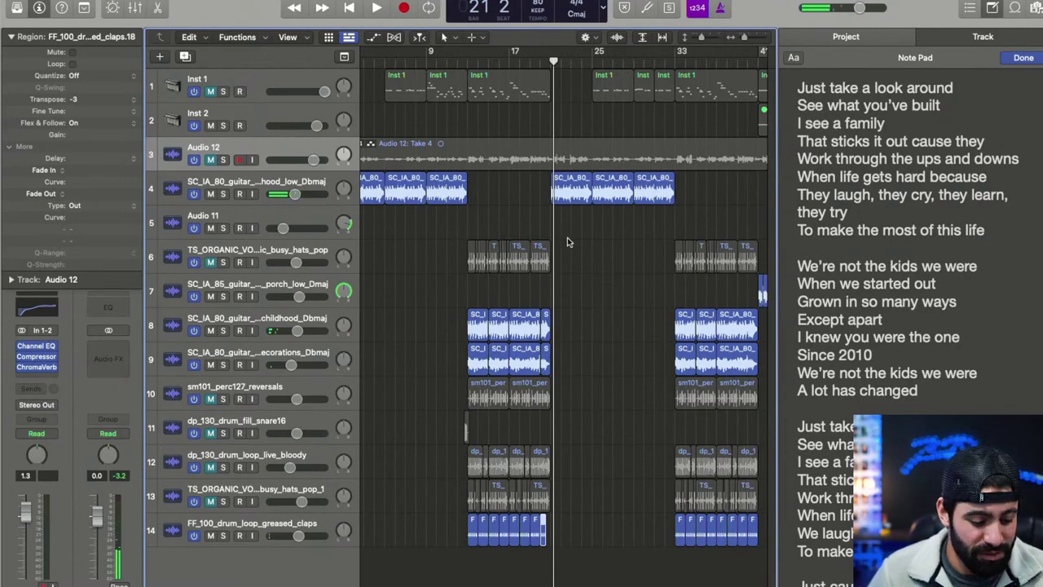
- Show the Library and create one software instrument track with the stereo Drum Kit Designer
{"action": "left_click", "coordinate": [15, 10]}
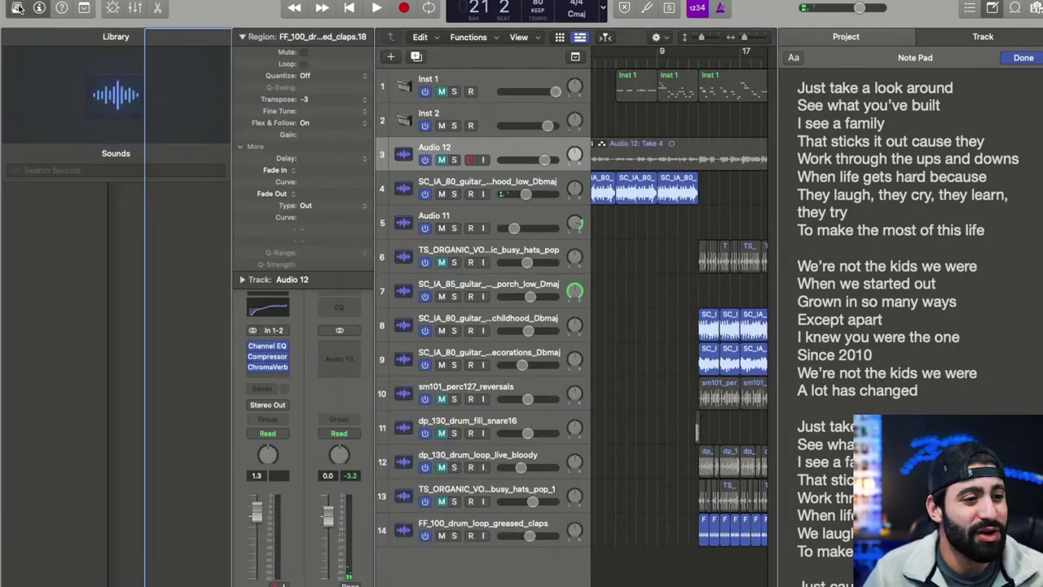
{"action": "left_click", "coordinate": [390, 56]}
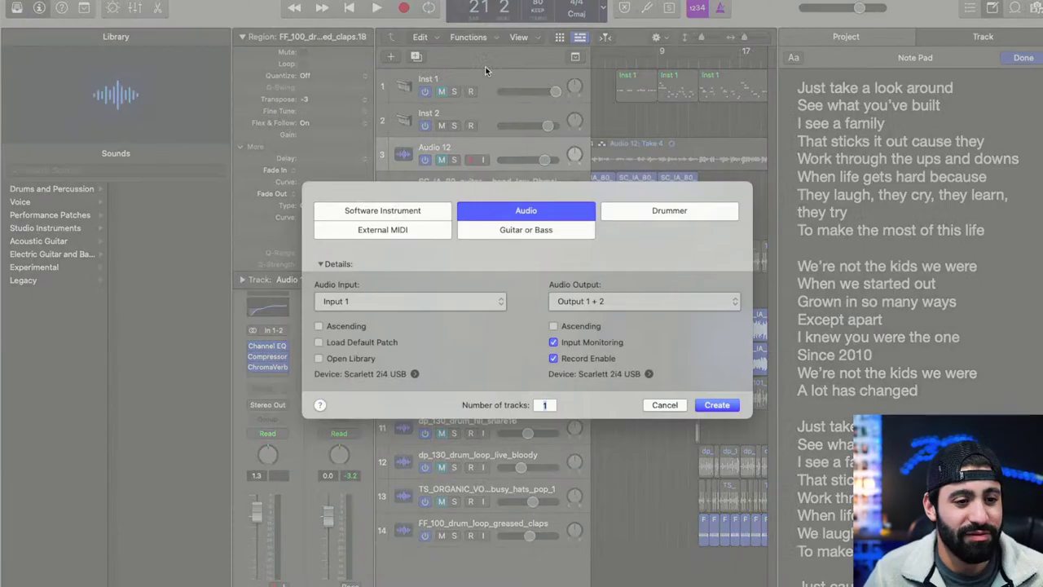
{"action": "left_click", "coordinate": [382, 227]}
{"action": "left_click", "coordinate": [410, 319]}
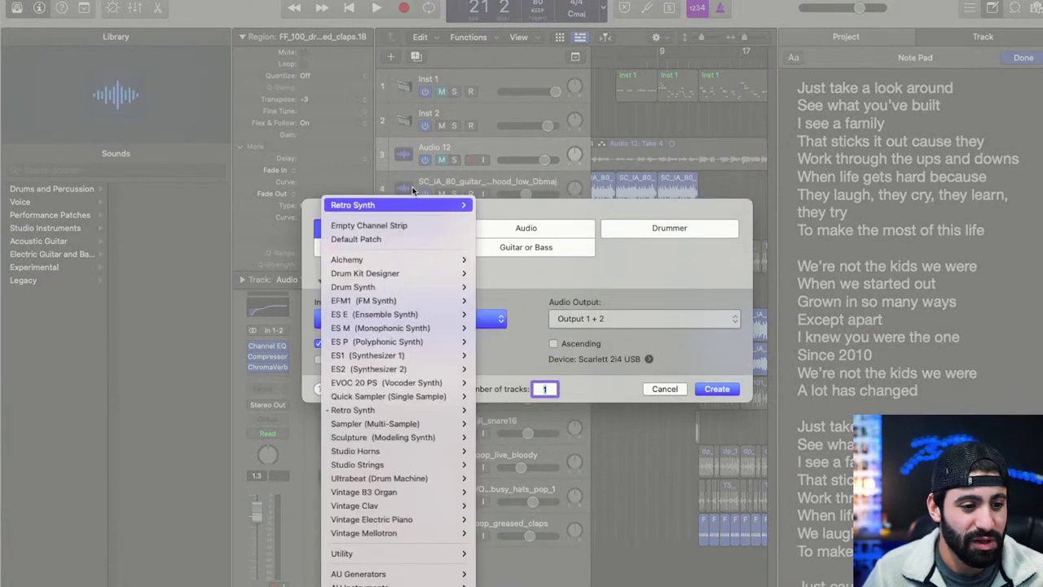
{"action": "mouse_move", "coordinate": [408, 273]}
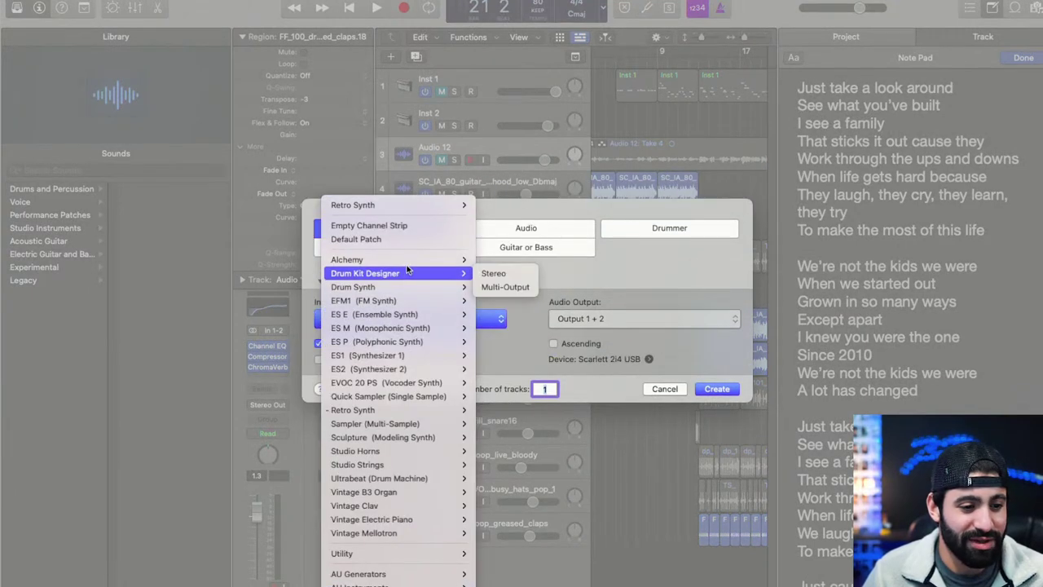
{"action": "left_click", "coordinate": [494, 272]}
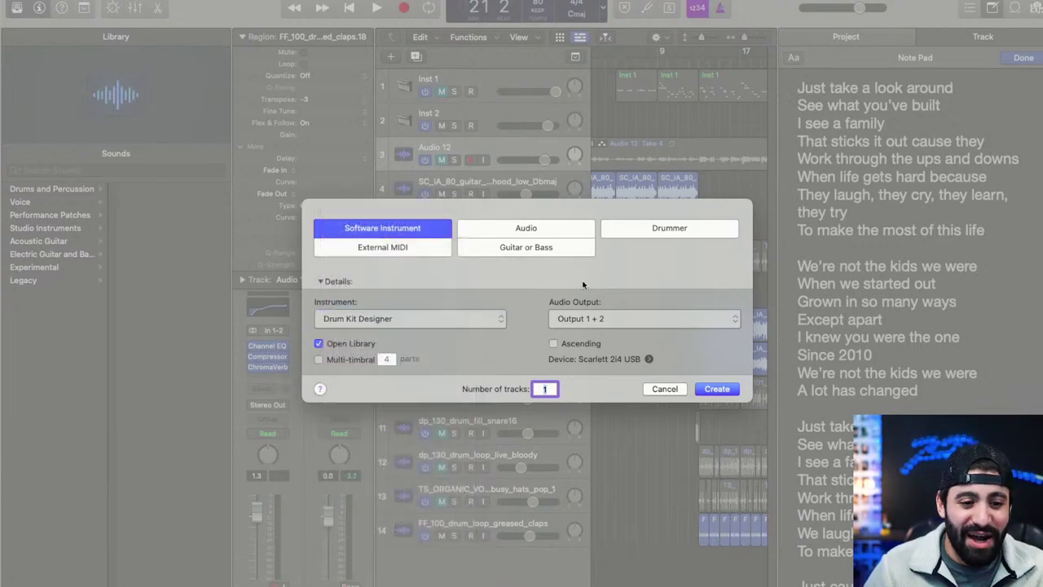
{"action": "left_click", "coordinate": [715, 389]}
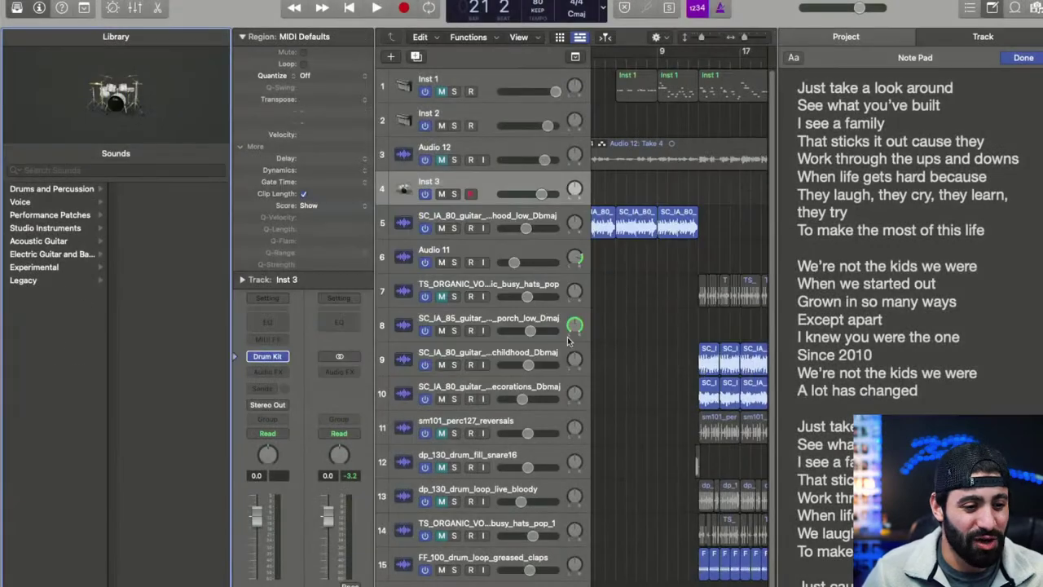
- Inspect the new track's Drum Kit Designer plug-in and close its window
{"action": "left_click", "coordinate": [265, 355]}
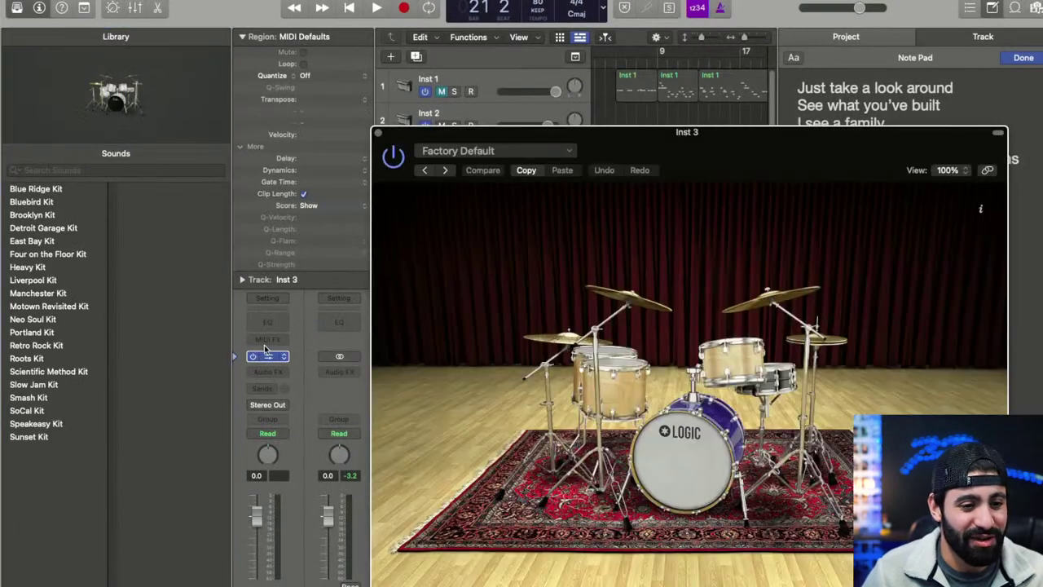
{"action": "left_click_drag", "start_coordinate": [454, 122], "coordinate": [436, 45]}
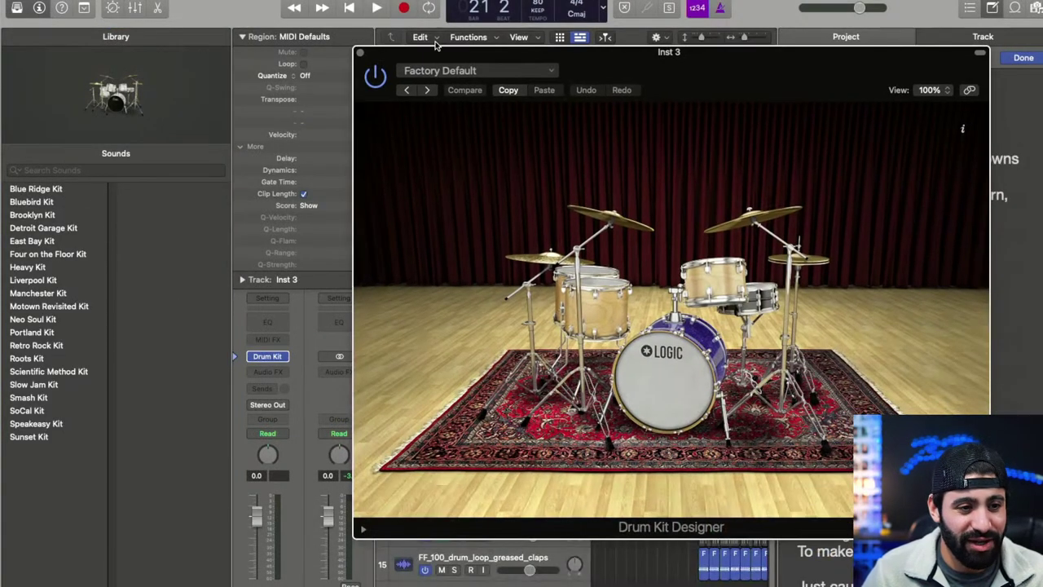
{"action": "left_click", "coordinate": [359, 52]}
- Replace the new track's instrument with Drum Machine Designer
{"action": "scroll", "coordinate": [692, 323], "scroll_direction": "down", "scroll_amount": 1}
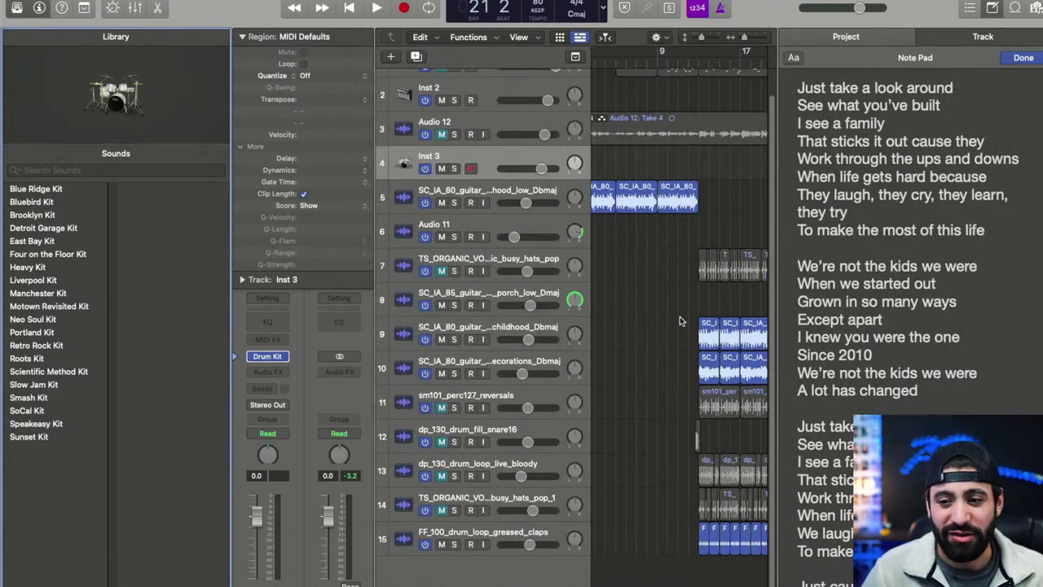
{"action": "left_click", "coordinate": [285, 356]}
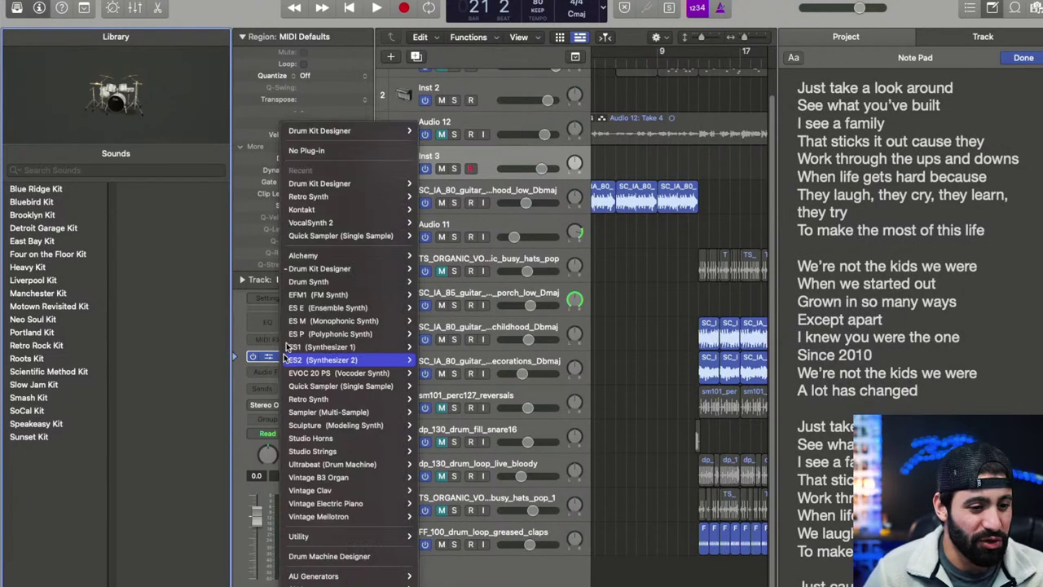
{"action": "left_click", "coordinate": [329, 556]}
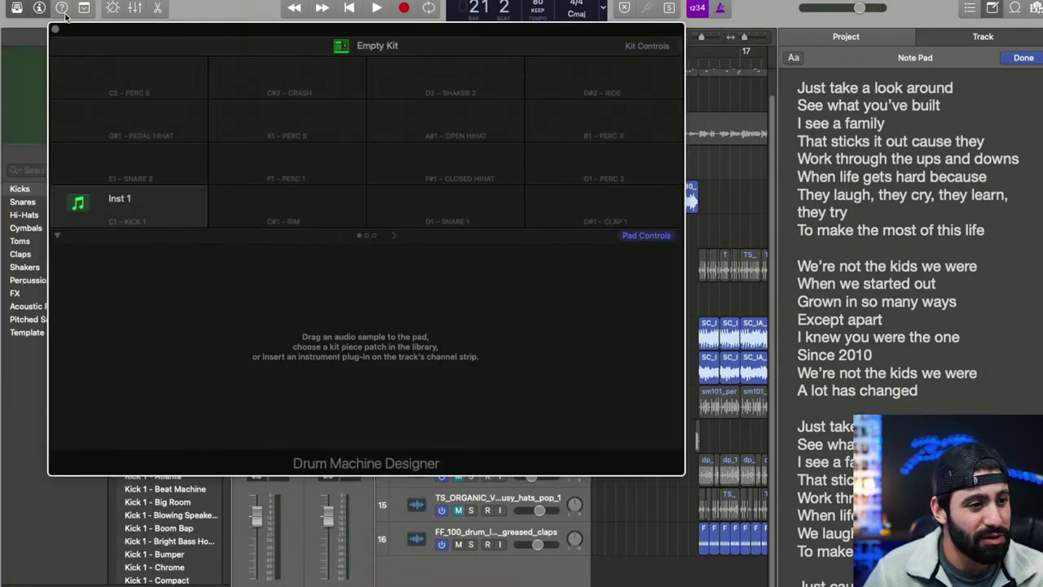
- Reopen the Drum Machine Designer window of the Empty Kit track to examine its pads, and close it
{"action": "left_click", "coordinate": [55, 29]}
{"action": "left_click", "coordinate": [284, 355]}
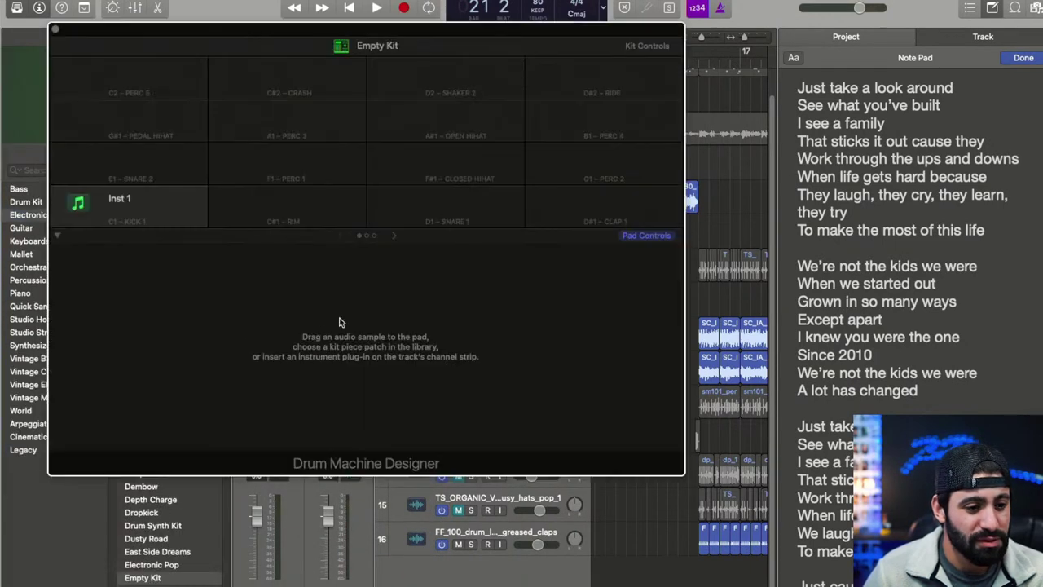
{"action": "left_click", "coordinate": [54, 29]}
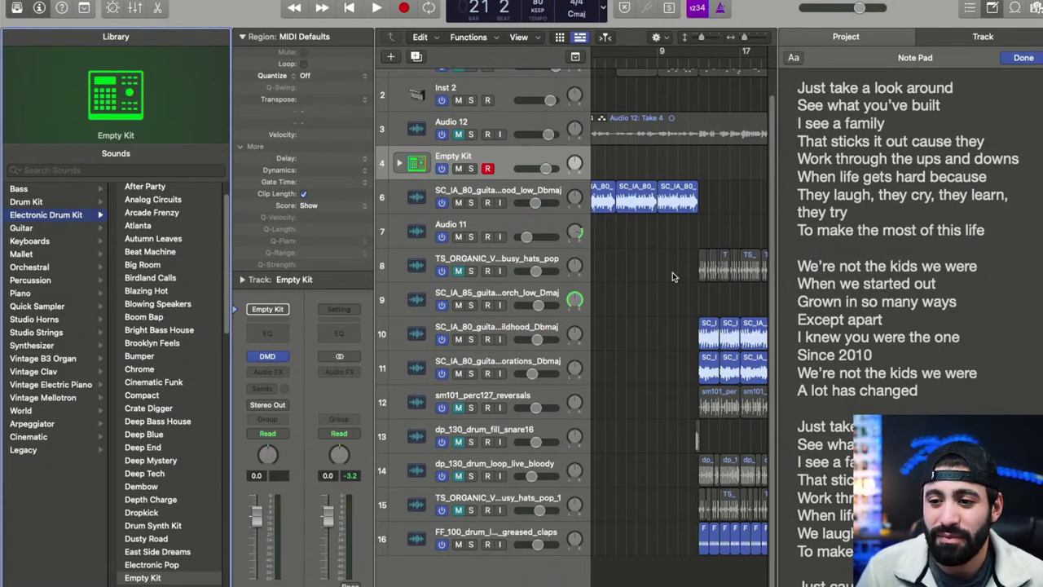
{"action": "left_click", "coordinate": [284, 352]}
{"action": "left_click", "coordinate": [56, 28]}
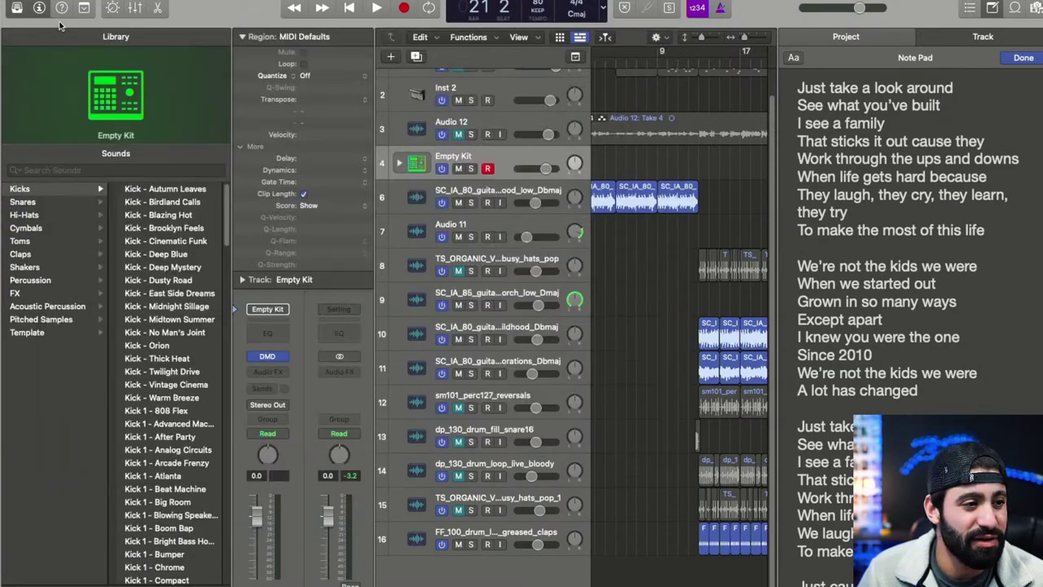
- Delete the Empty Kit track from the project
{"action": "left_click", "coordinate": [287, 305]}
{"action": "left_click", "coordinate": [287, 303]}
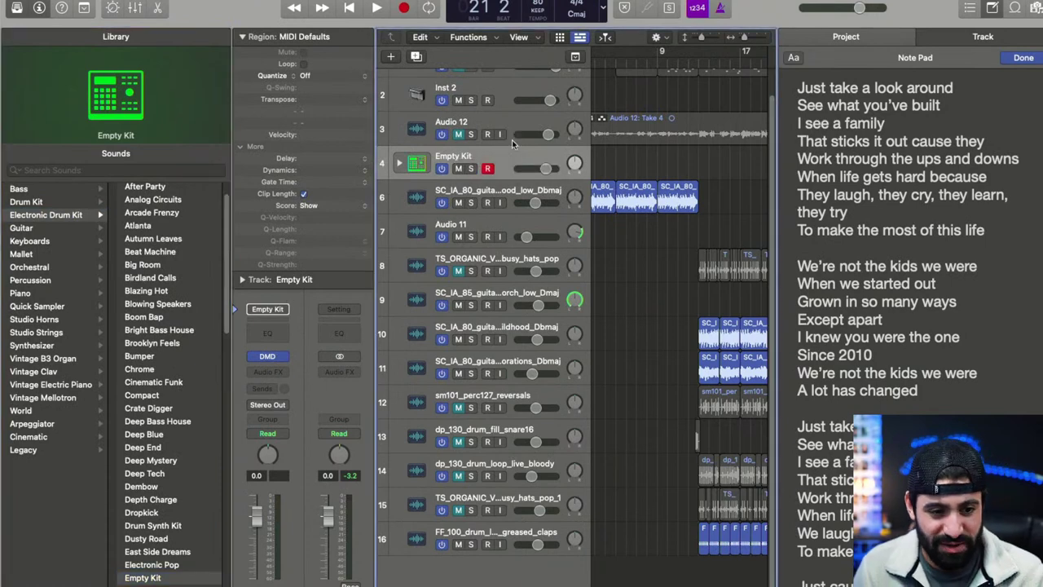
{"action": "key", "text": "super+BackSpace"}
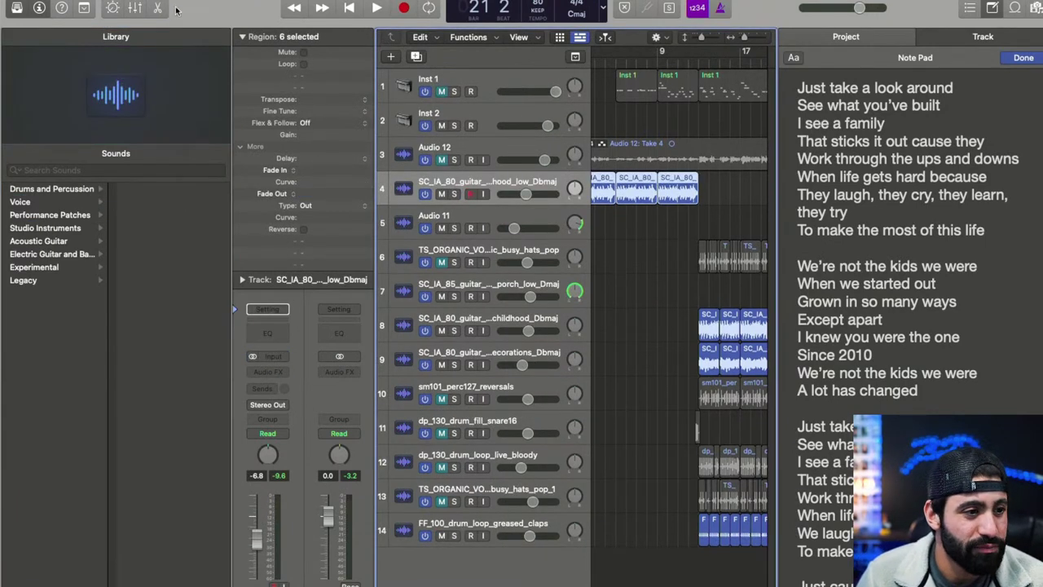
{"action": "key", "text": "alt+super+n"}
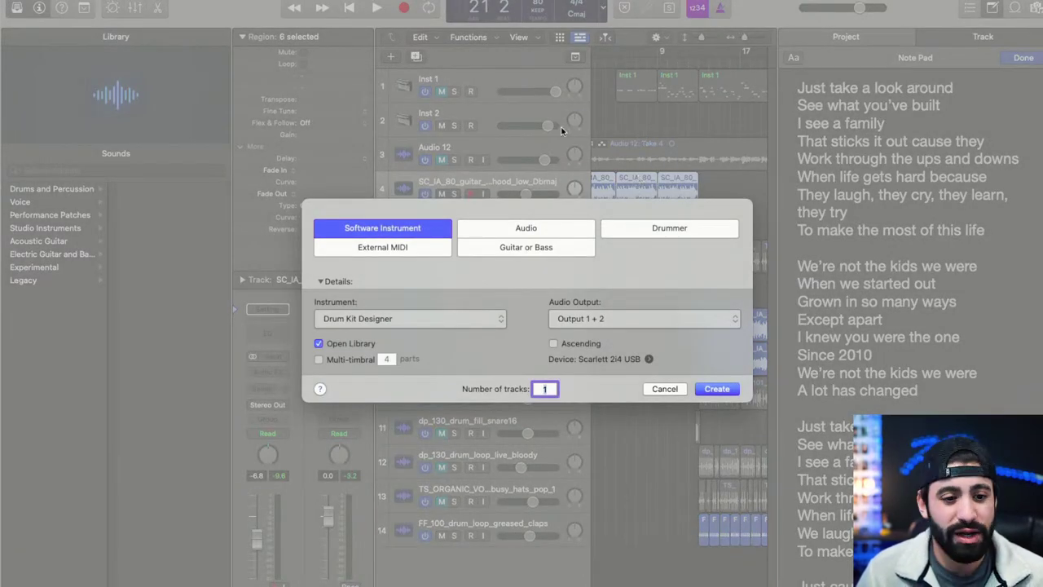
{"action": "left_click", "coordinate": [402, 318]}
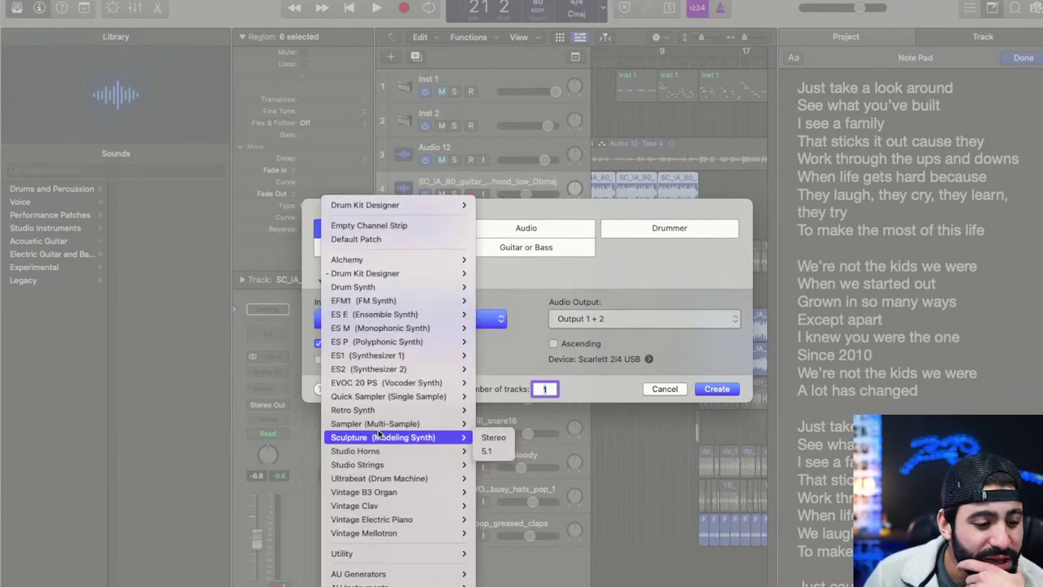
{"action": "mouse_move", "coordinate": [415, 579]}
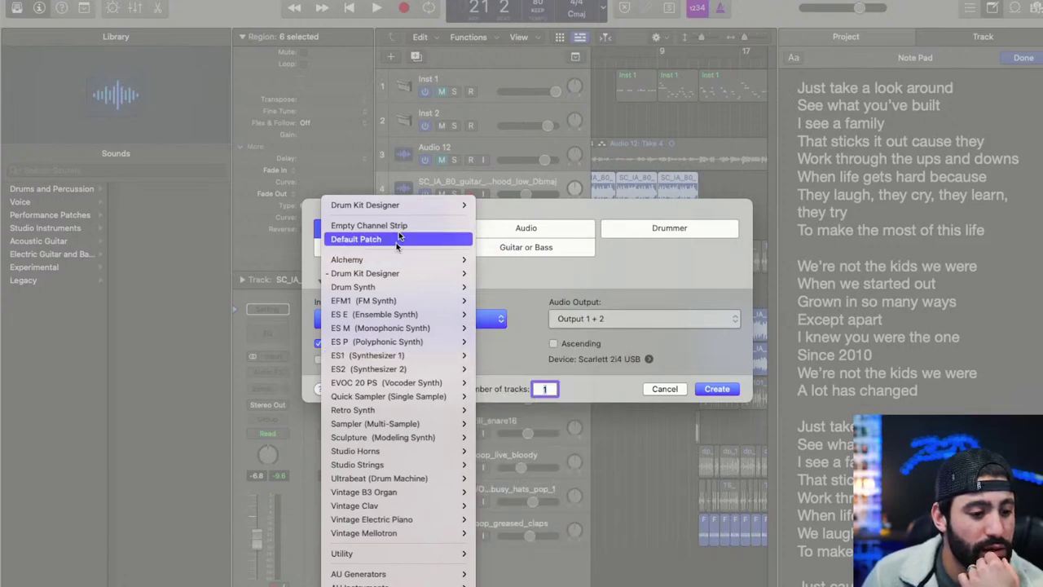
{"action": "mouse_move", "coordinate": [432, 546]}
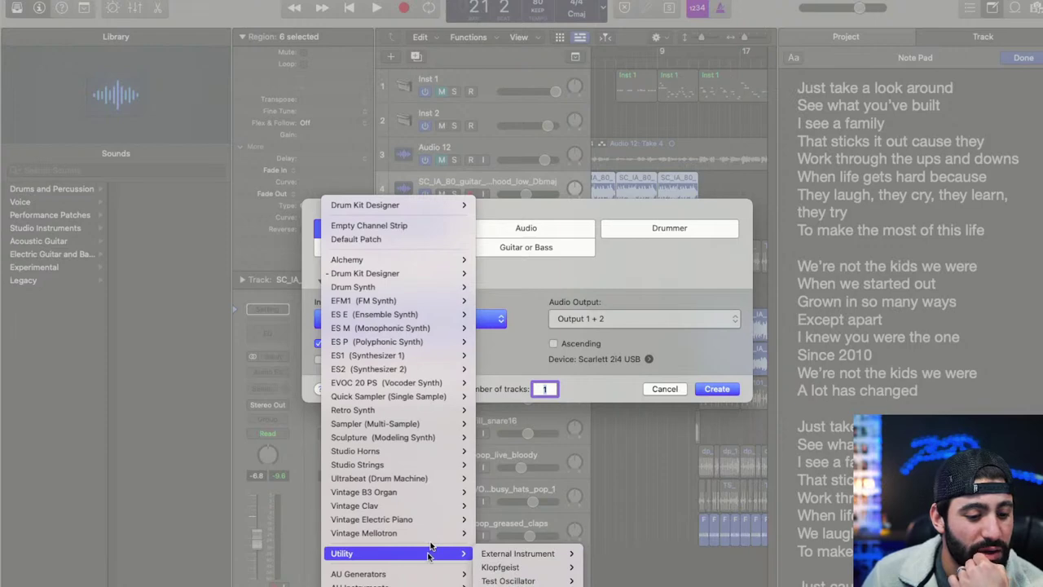
{"action": "mouse_move", "coordinate": [439, 417]}
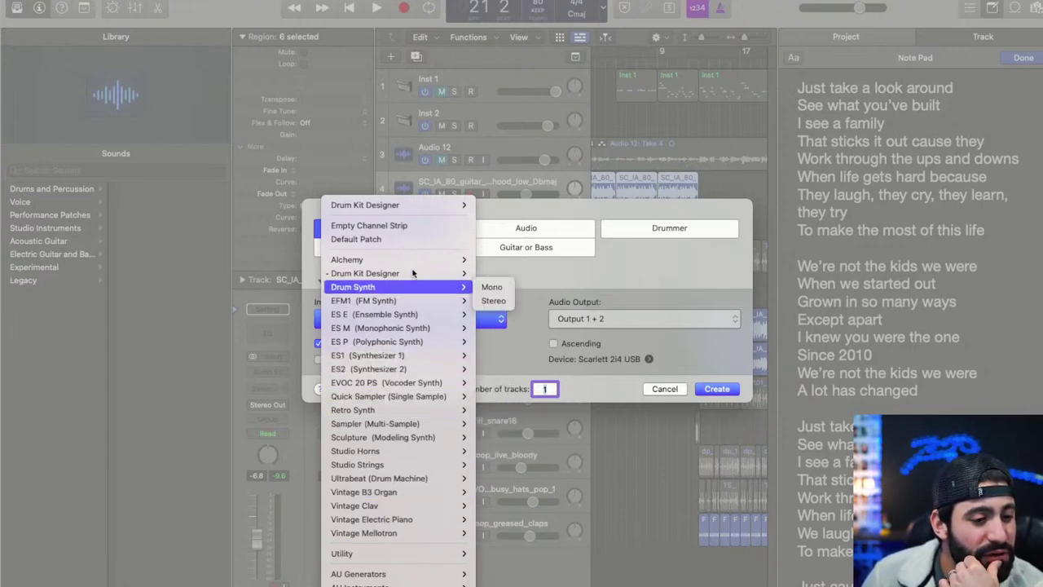
{"action": "mouse_move", "coordinate": [406, 259]}
{"action": "mouse_move", "coordinate": [395, 283]}
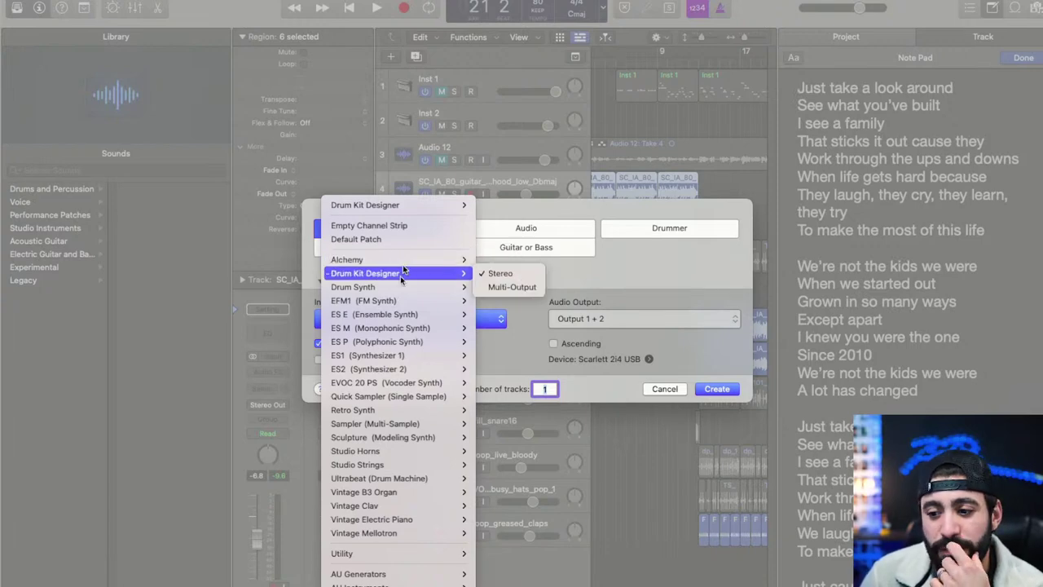
{"action": "left_click", "coordinate": [632, 390]}
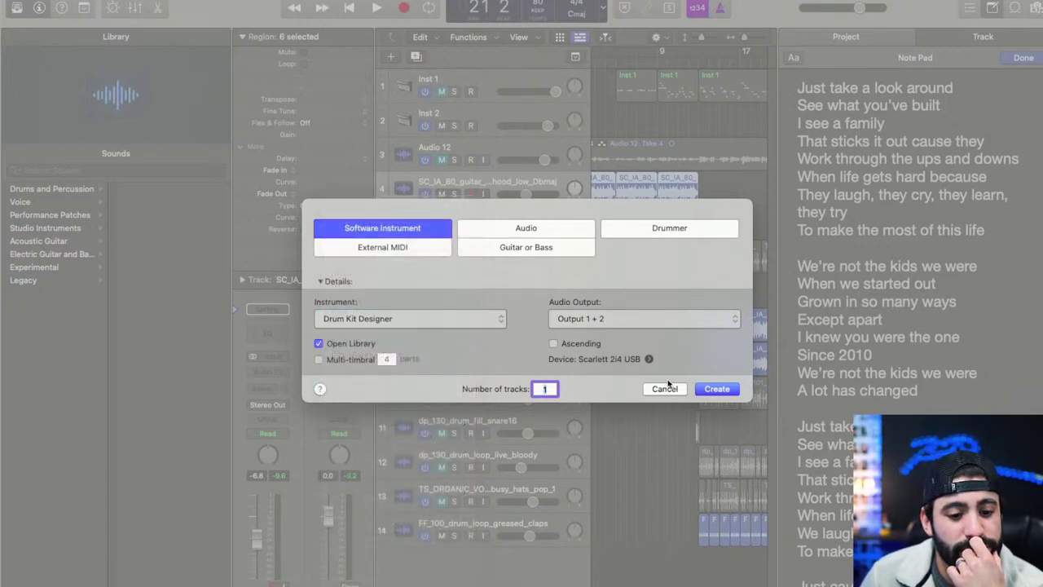
{"action": "left_click", "coordinate": [663, 388]}
{"action": "left_click", "coordinate": [75, 188]}
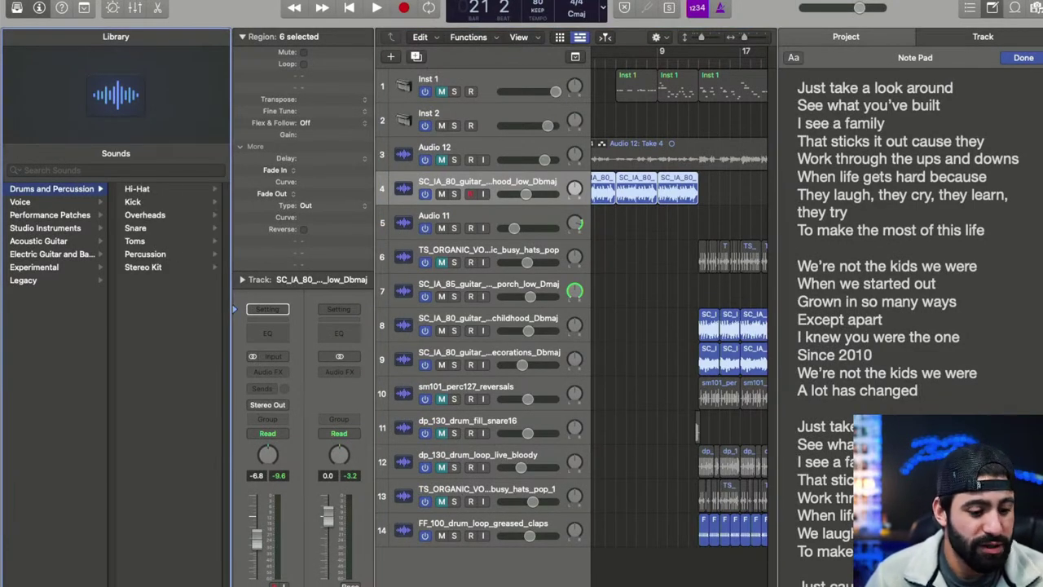
- Switch to Chrome and load the webmail login page in a new tab
{"action": "left_click", "coordinate": [485, 580]}
{"action": "key", "text": "super+t"}
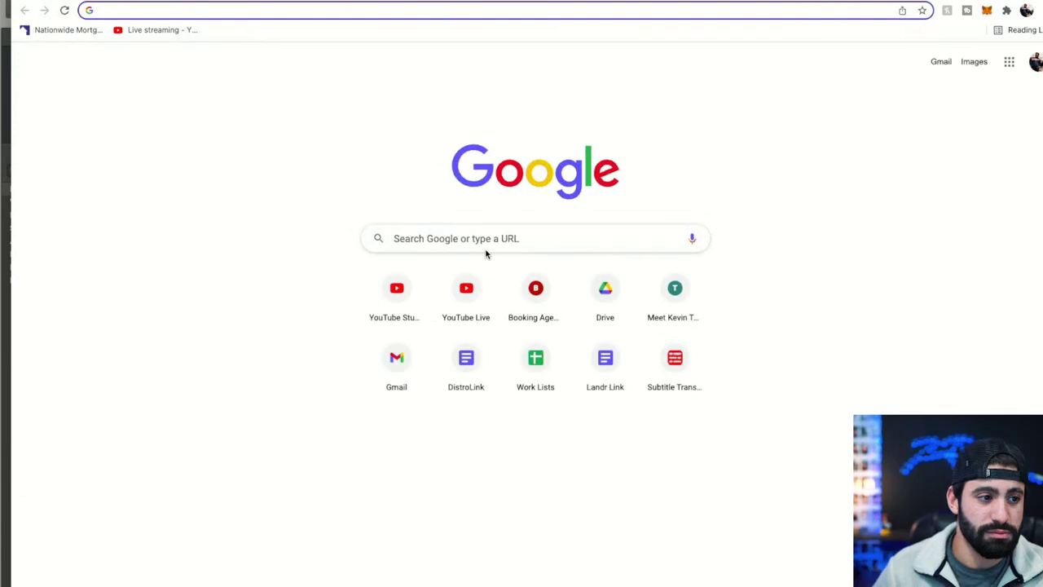
{"action": "type", "text": "j"}
{"action": "key", "text": "BackSpace"}
{"action": "key", "text": "BackSpace"}
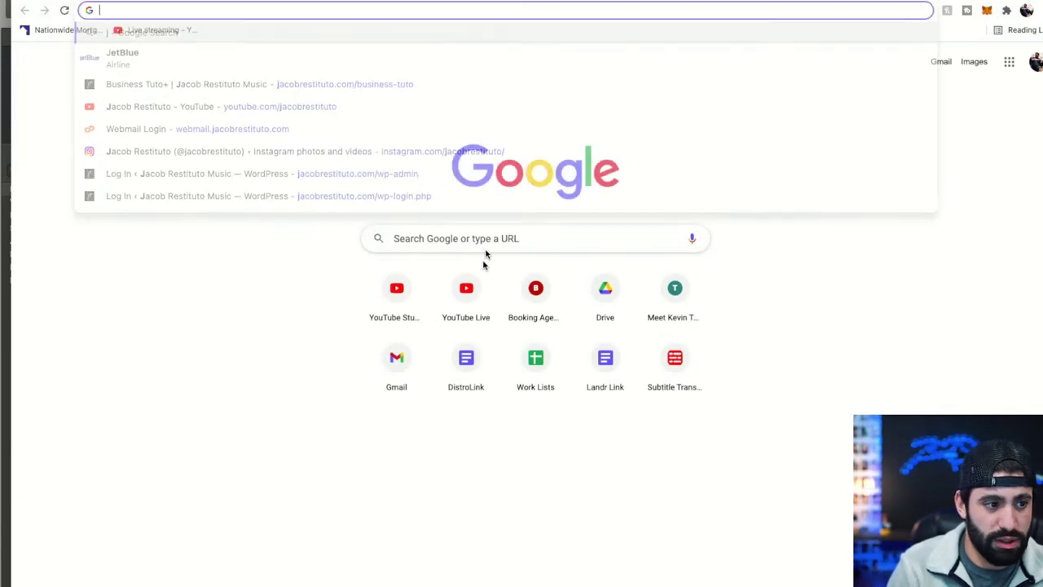
{"action": "type", "text": "webmail.jacobrestituto.com"}
{"action": "key", "text": "Return"}
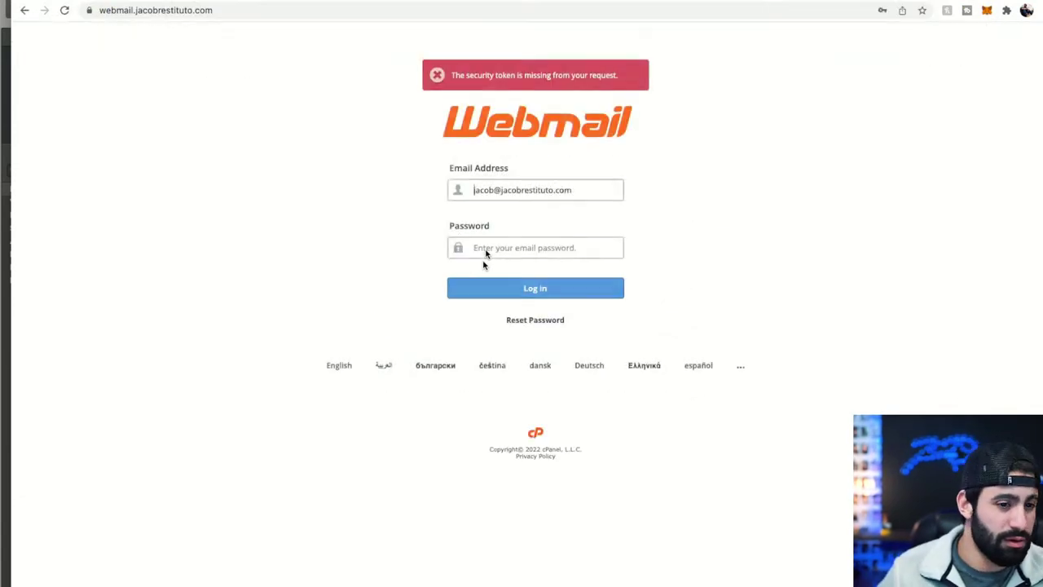
- Log in to the webmail with the saved collab account's e-mail address and password, and open its inbox
{"action": "left_click", "coordinate": [518, 185]}
{"action": "left_click", "coordinate": [517, 281]}
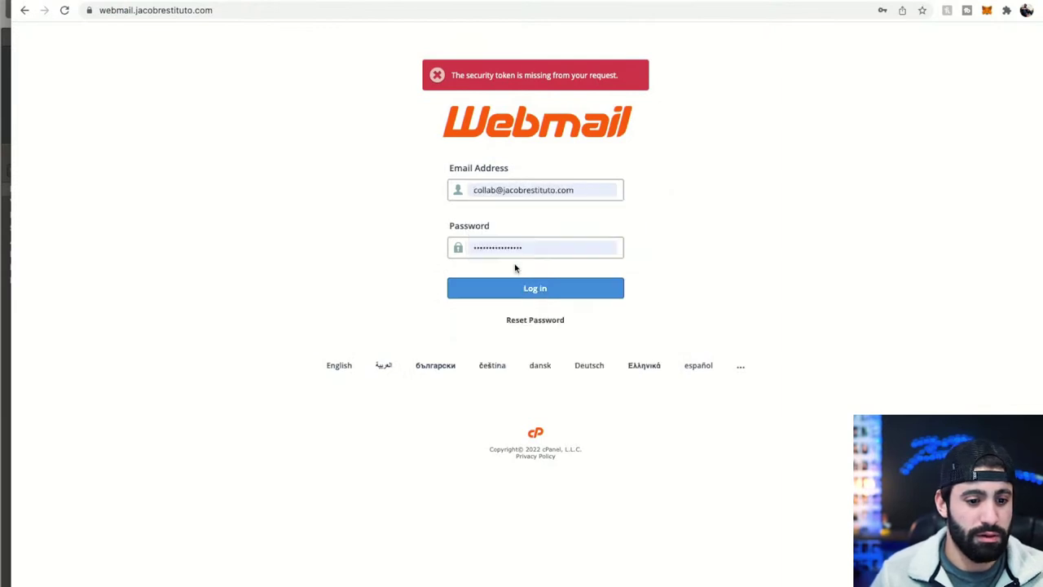
{"action": "left_click", "coordinate": [526, 282]}
{"action": "left_click", "coordinate": [49, 218]}
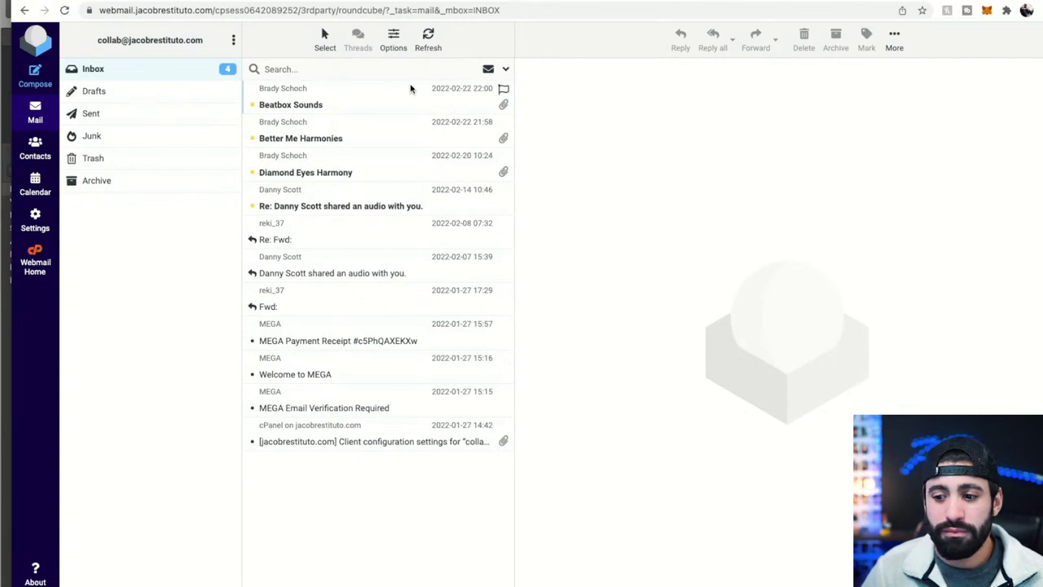
- Open the Beatbox Sounds message and download its attachment Beatbox Sounds.wav
{"action": "left_click", "coordinate": [360, 91]}
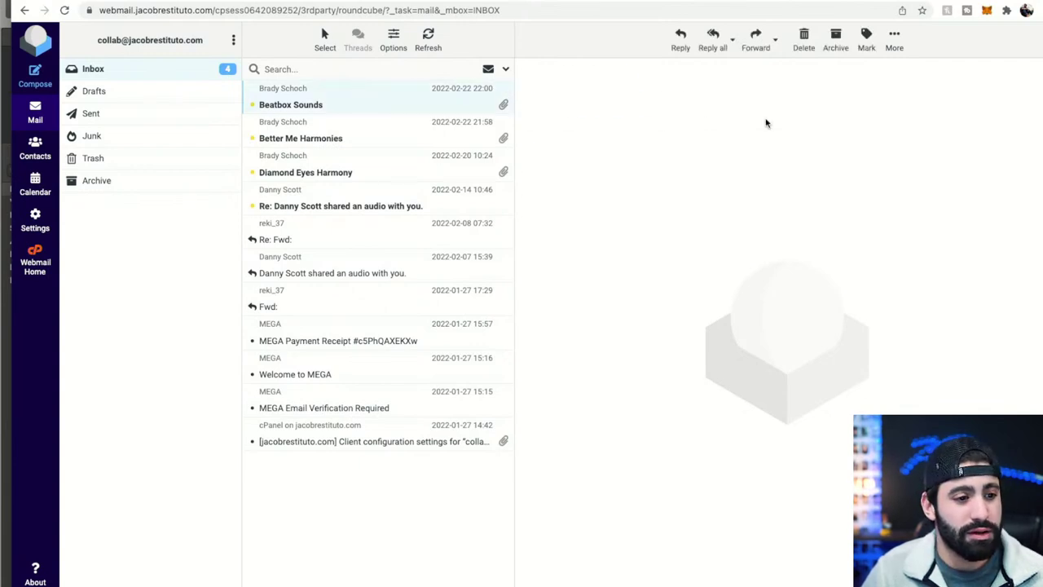
{"action": "left_click", "coordinate": [582, 132]}
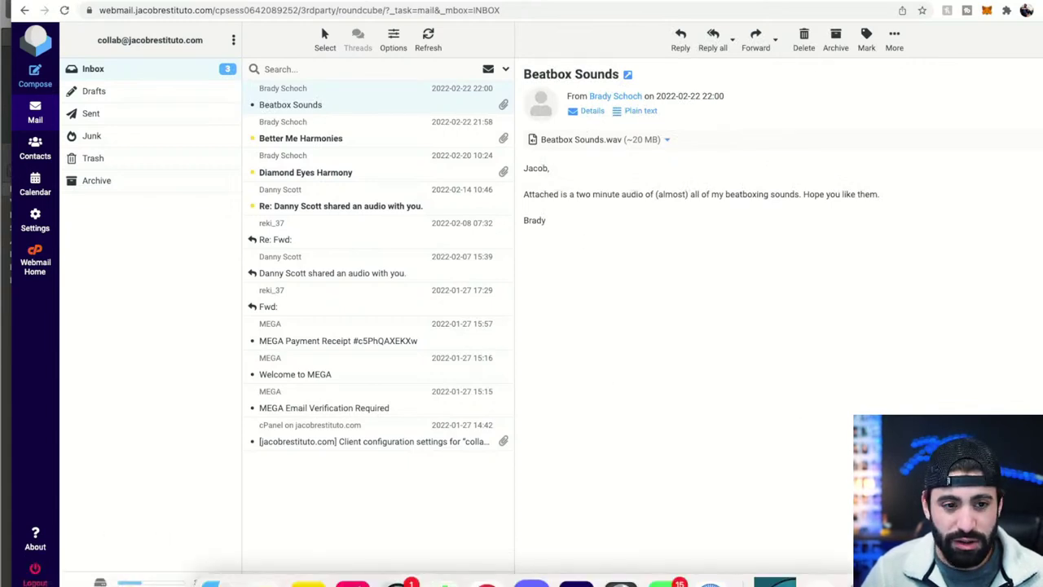
- Switch back to the Logic Pro project and deselect all regions
{"action": "left_click", "coordinate": [621, 583]}
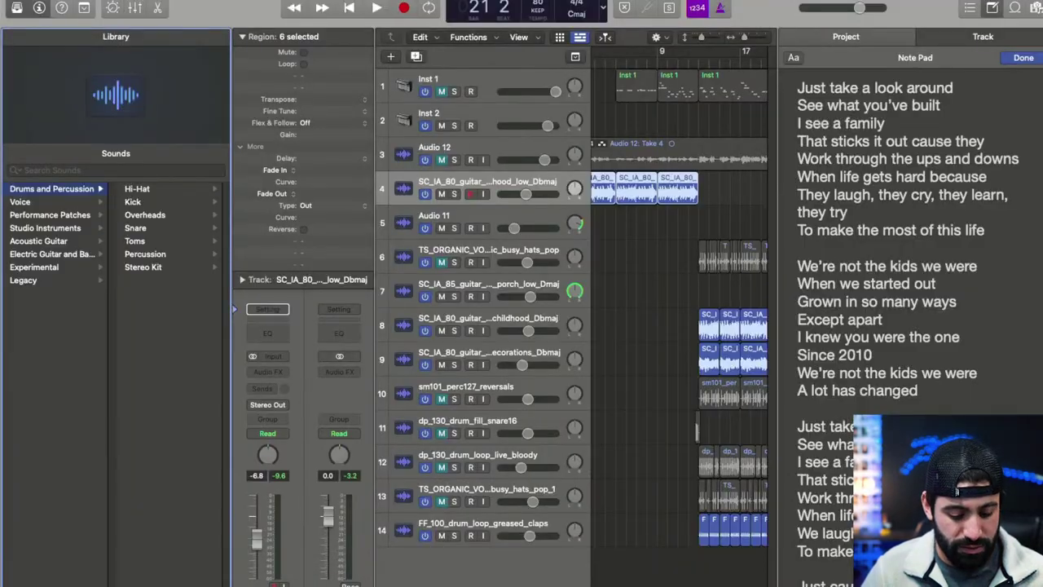
{"action": "left_click", "coordinate": [620, 262]}
{"action": "left_click", "coordinate": [618, 301]}
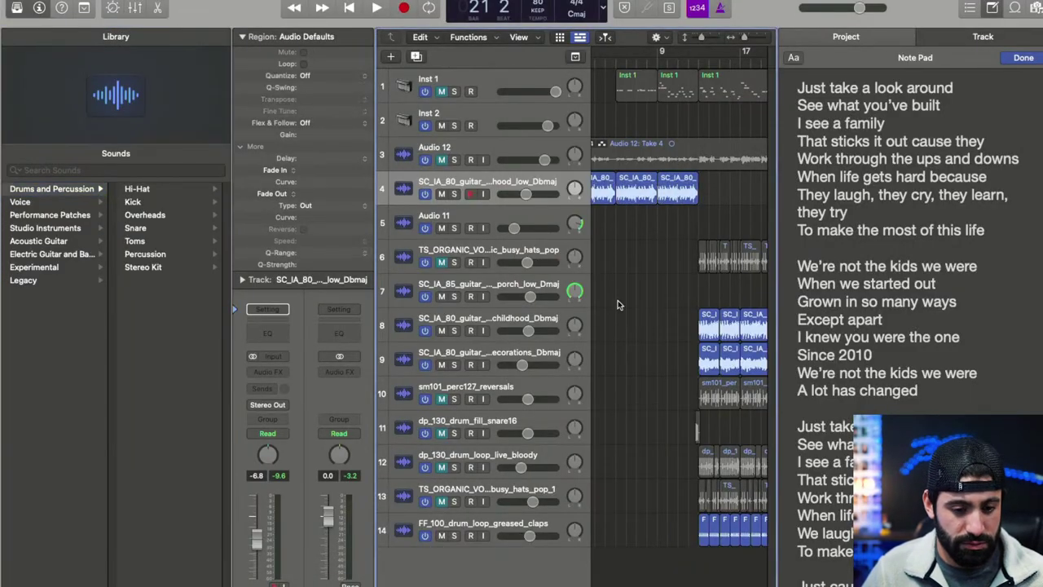
- Switch to Finder and show the Downloads folder in a new window
{"action": "key", "text": "super+Tab"}
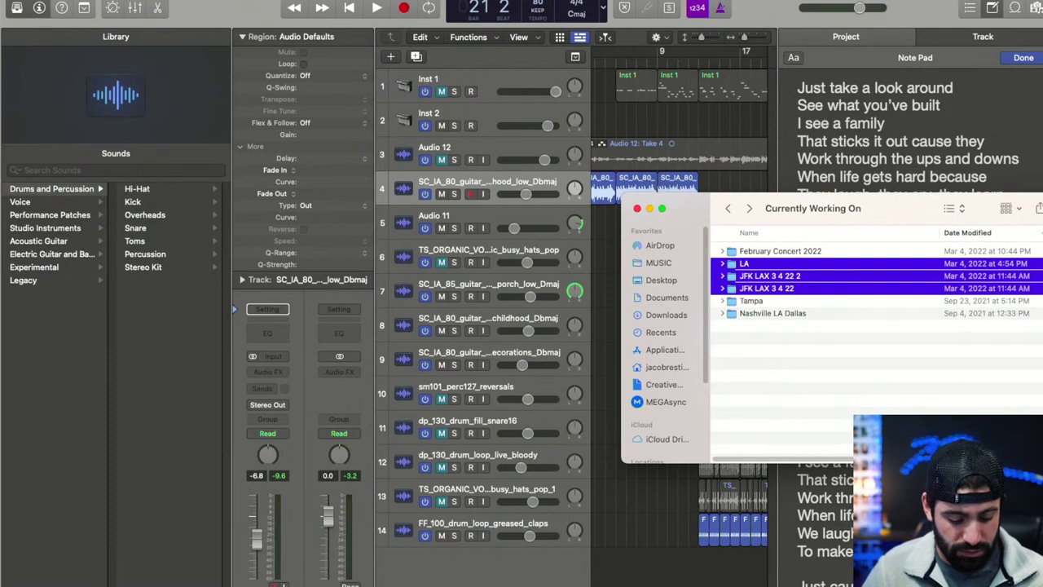
{"action": "key", "text": "super+n"}
{"action": "left_click", "coordinate": [338, 305]}
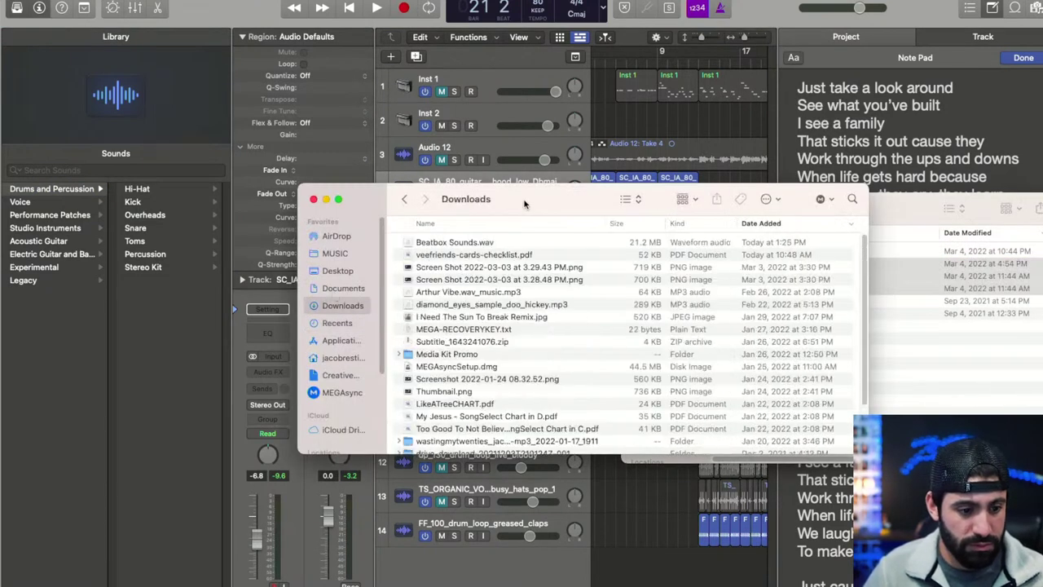
- Preview Beatbox Sounds.wav from the Downloads folder and listen to passages throughout the recording, then close the preview
{"action": "left_click", "coordinate": [498, 242]}
{"action": "key", "text": "space"}
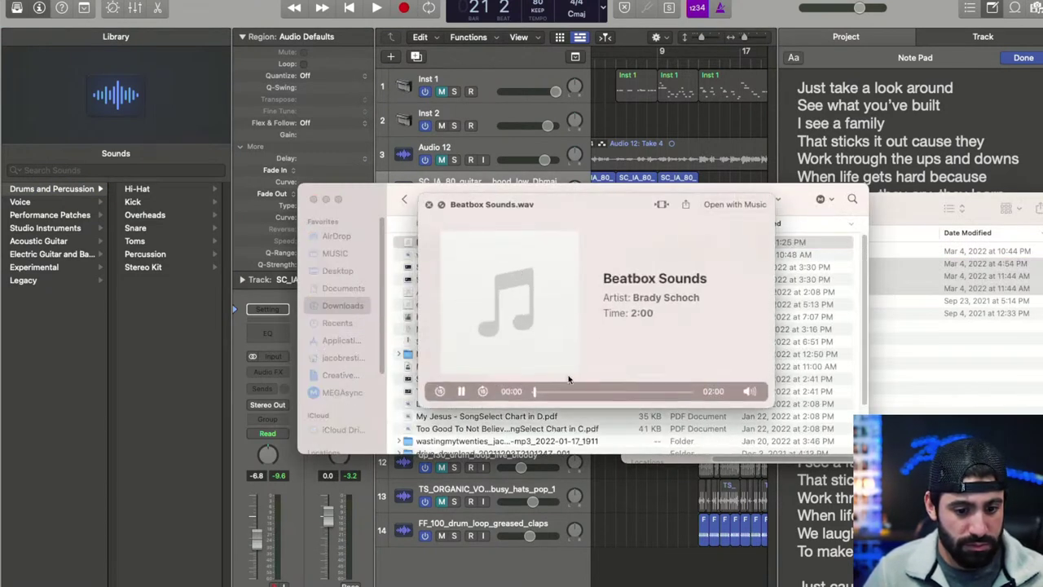
{"action": "left_click", "coordinate": [561, 391]}
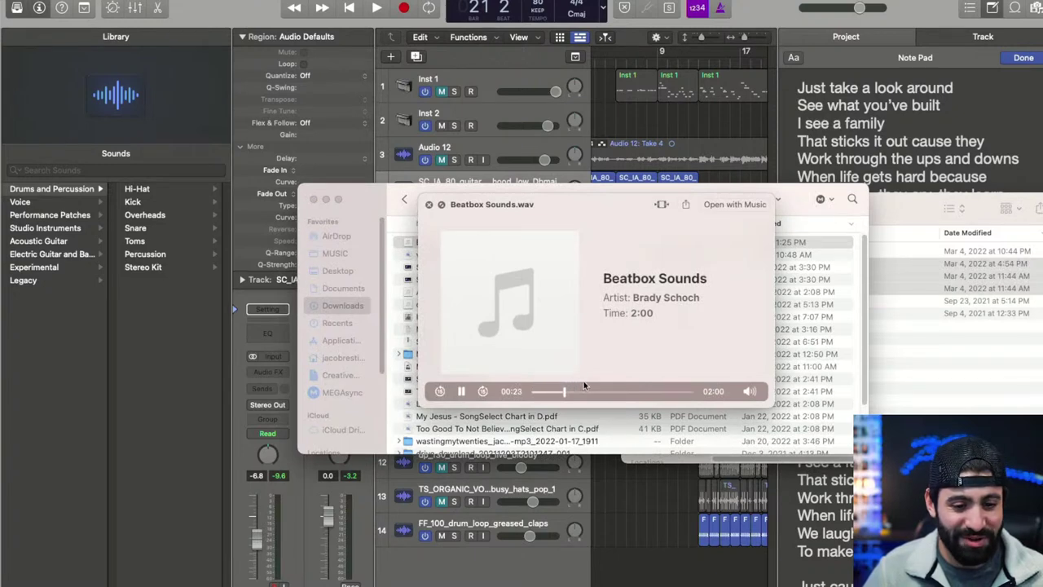
{"action": "left_click", "coordinate": [583, 387]}
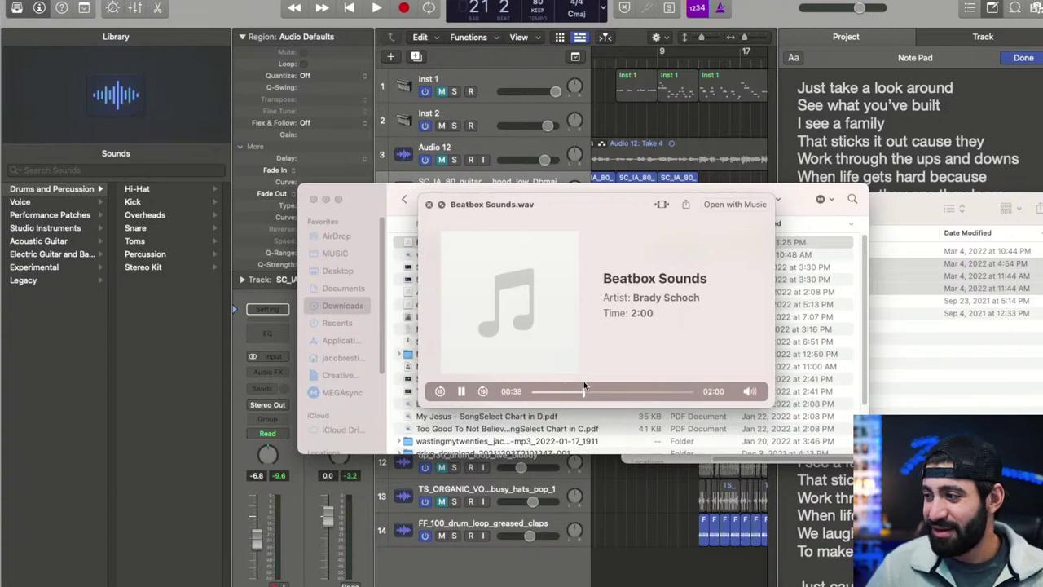
{"action": "left_click", "coordinate": [606, 383]}
{"action": "left_click", "coordinate": [626, 383]}
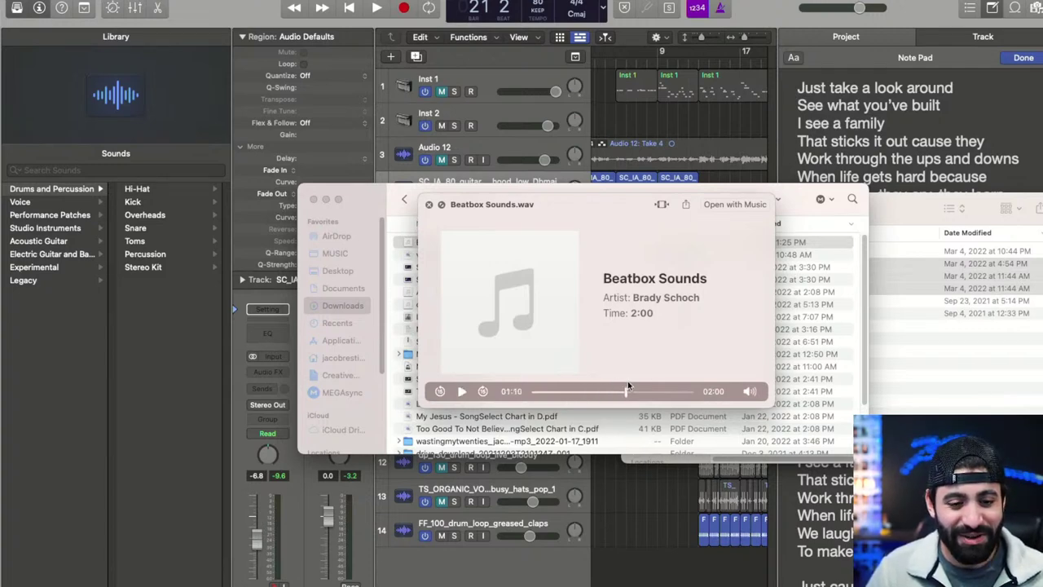
{"action": "left_click", "coordinate": [649, 383]}
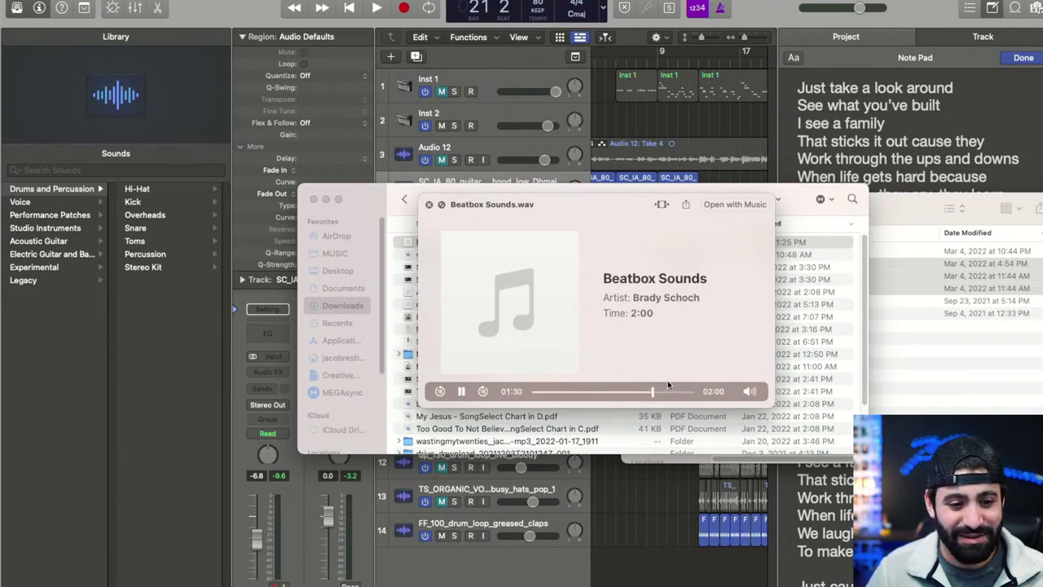
{"action": "left_click", "coordinate": [554, 383]}
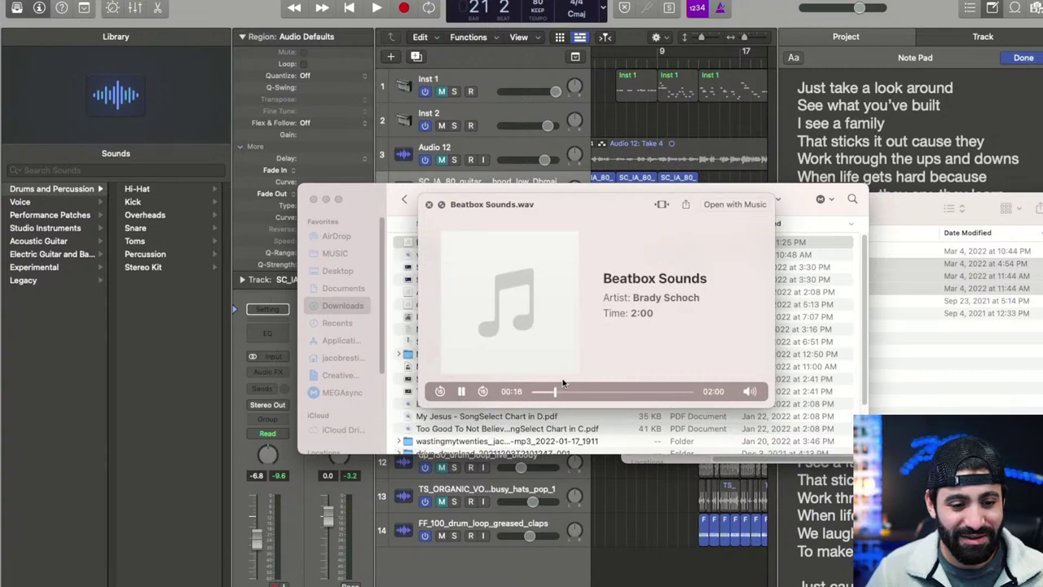
{"action": "left_click", "coordinate": [606, 383]}
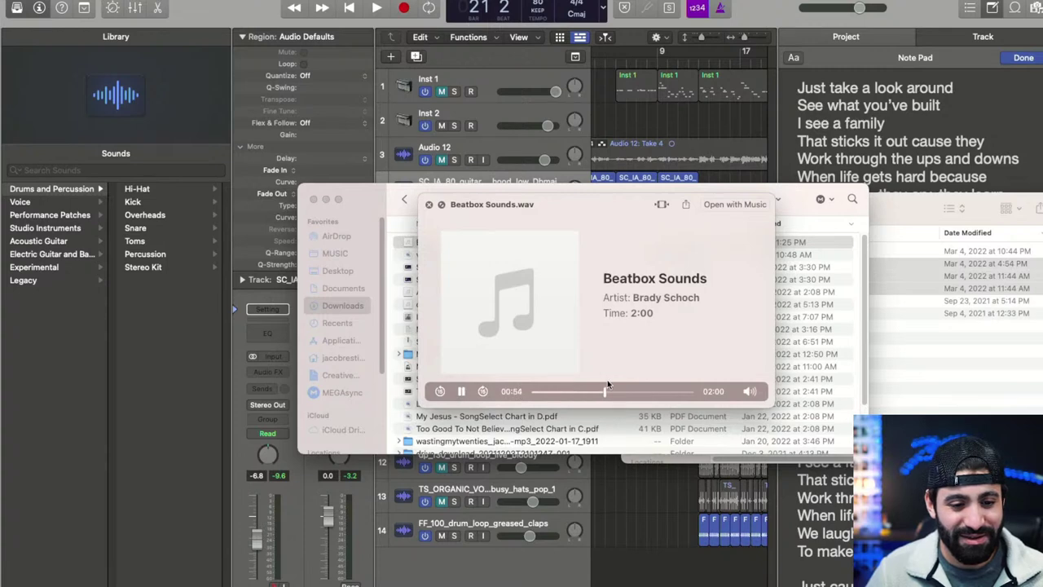
{"action": "left_click", "coordinate": [674, 385]}
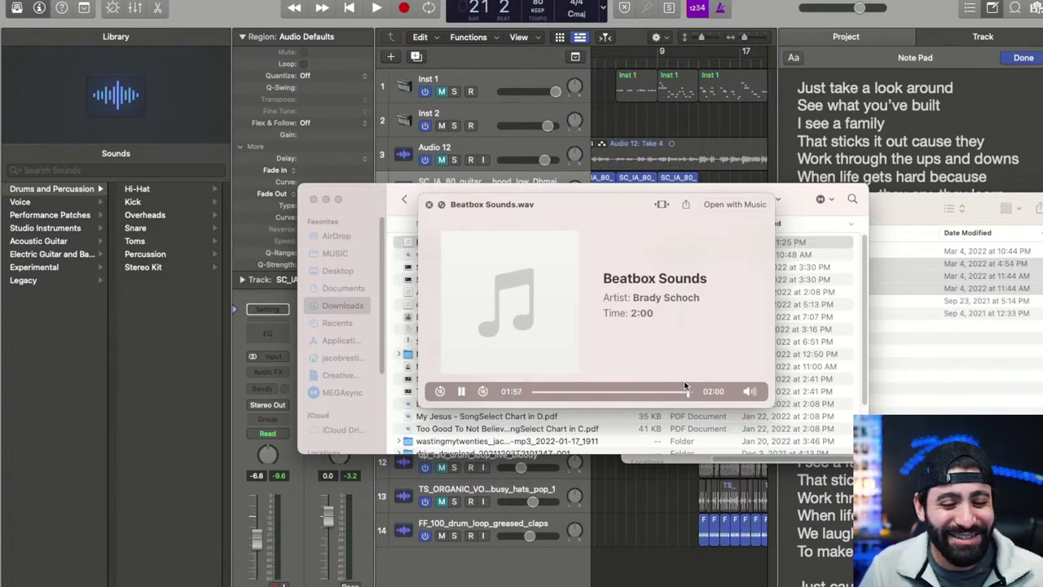
{"action": "left_click", "coordinate": [579, 390]}
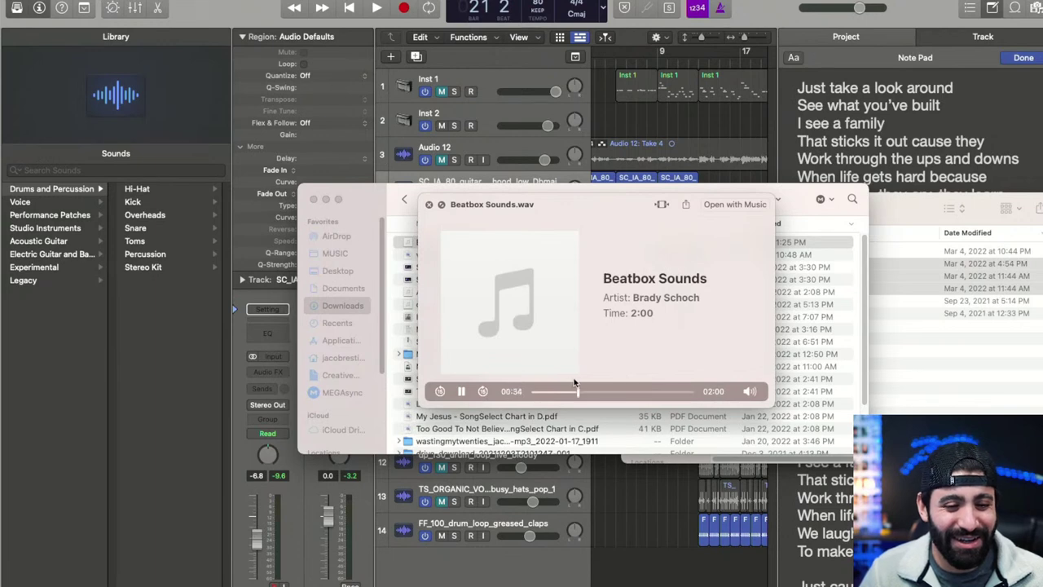
{"action": "left_click", "coordinate": [559, 384]}
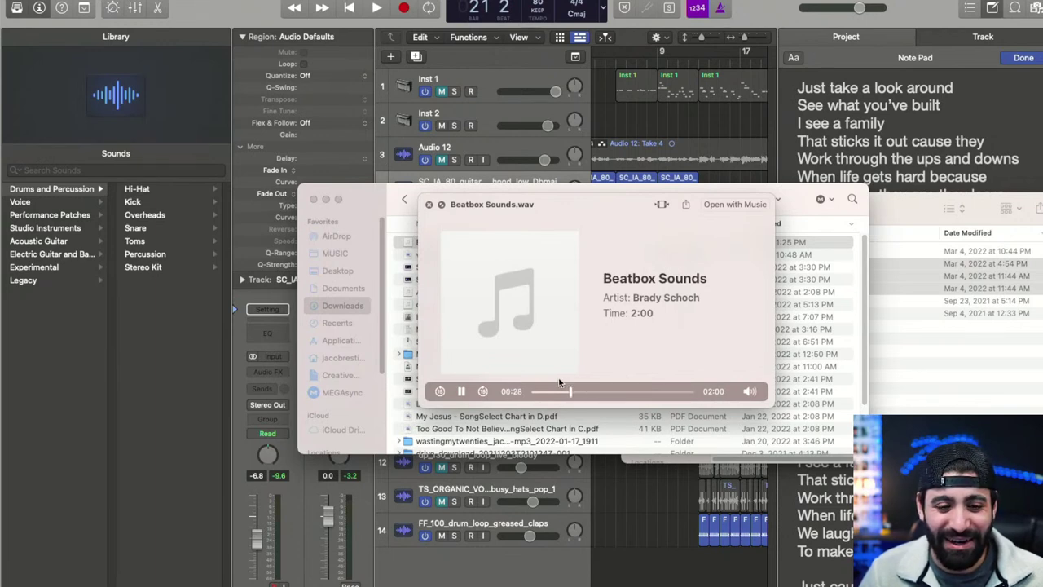
{"action": "left_click", "coordinate": [593, 383]}
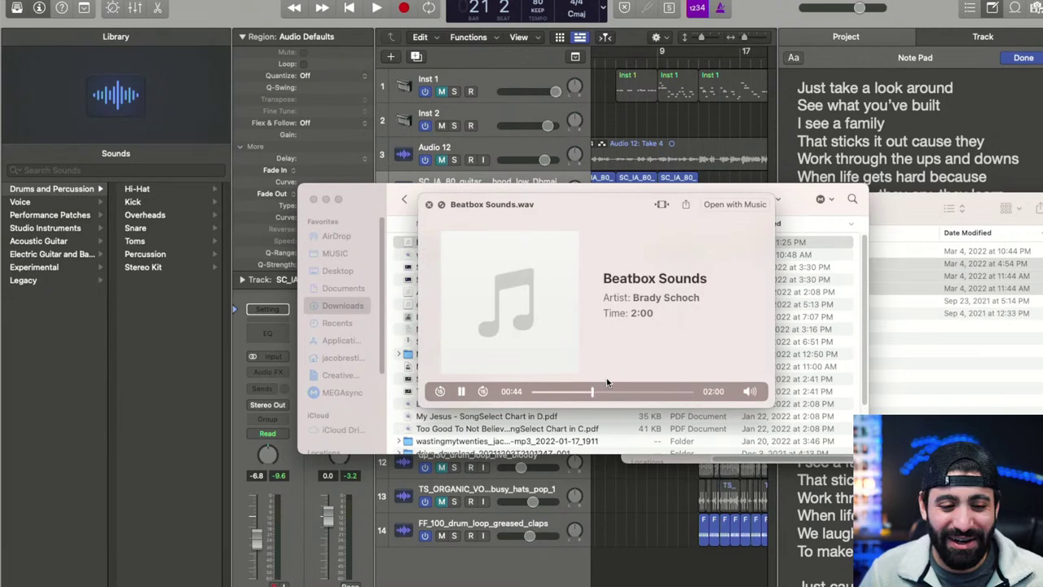
{"action": "left_click", "coordinate": [648, 385]}
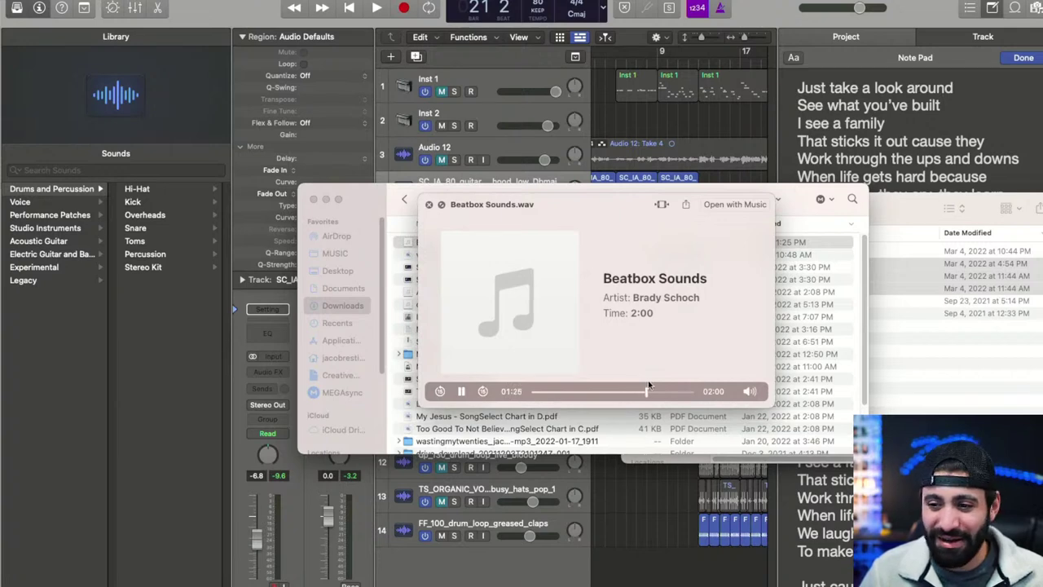
{"action": "key", "text": "space"}
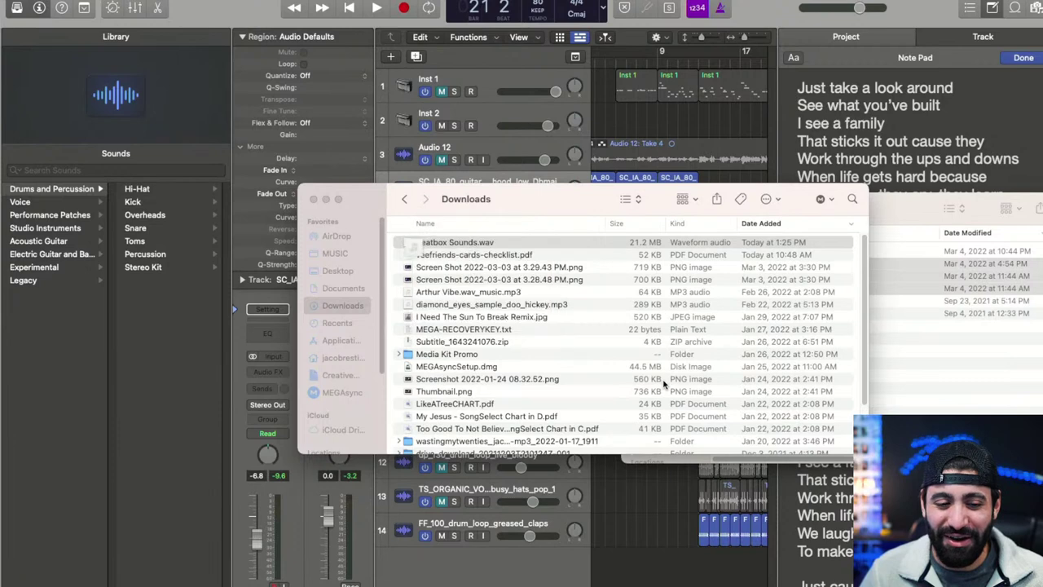
- Return to the Logic Pro project, move the playhead to bar 13, and hide the Library
{"action": "left_click", "coordinate": [885, 339]}
{"action": "left_click", "coordinate": [693, 556]}
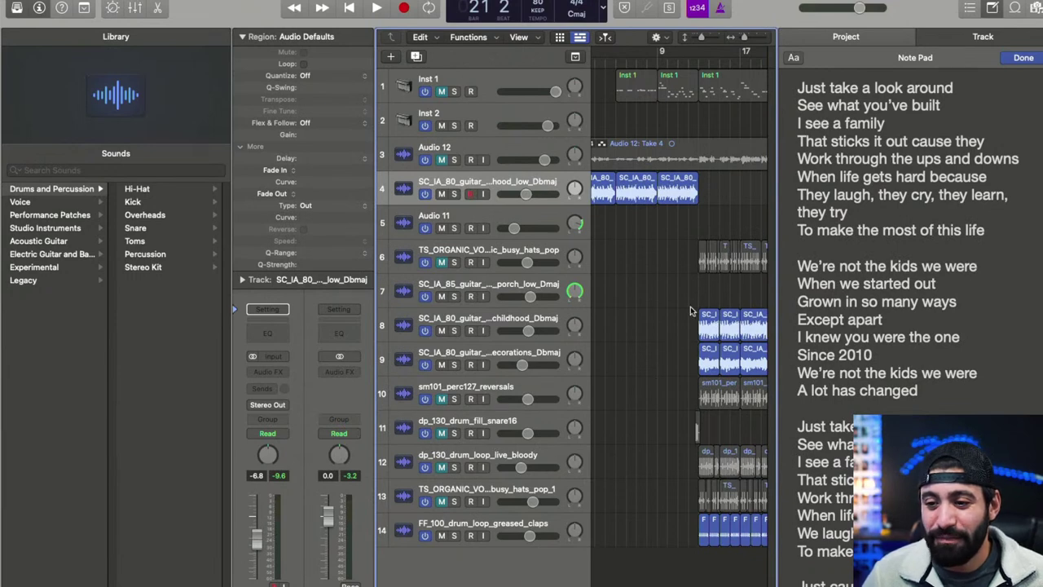
{"action": "scroll", "coordinate": [667, 257], "scroll_direction": "right", "scroll_amount": 2}
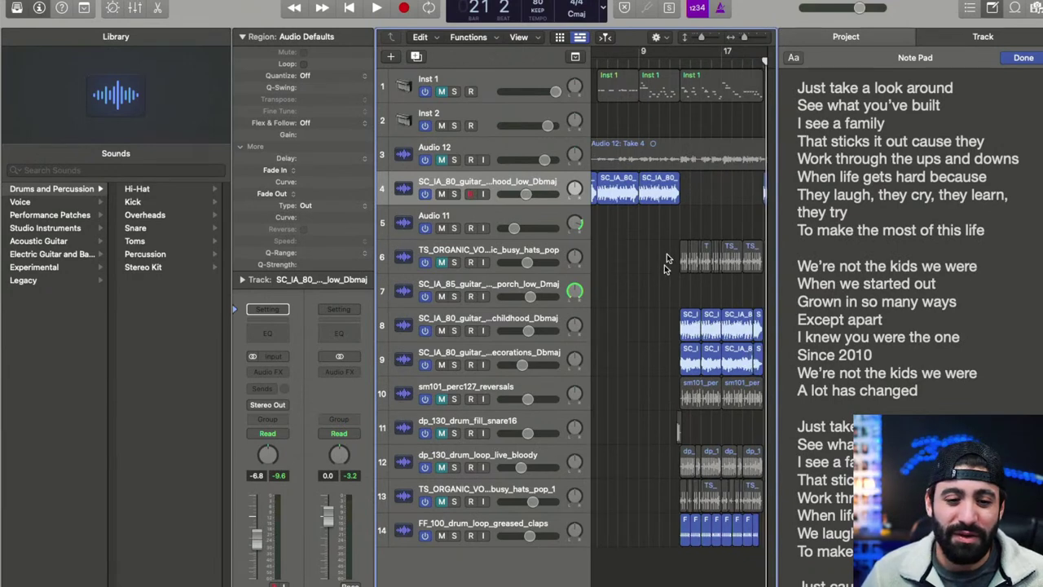
{"action": "scroll", "coordinate": [668, 262], "scroll_direction": "down", "scroll_amount": 1}
{"action": "left_click", "coordinate": [683, 60]}
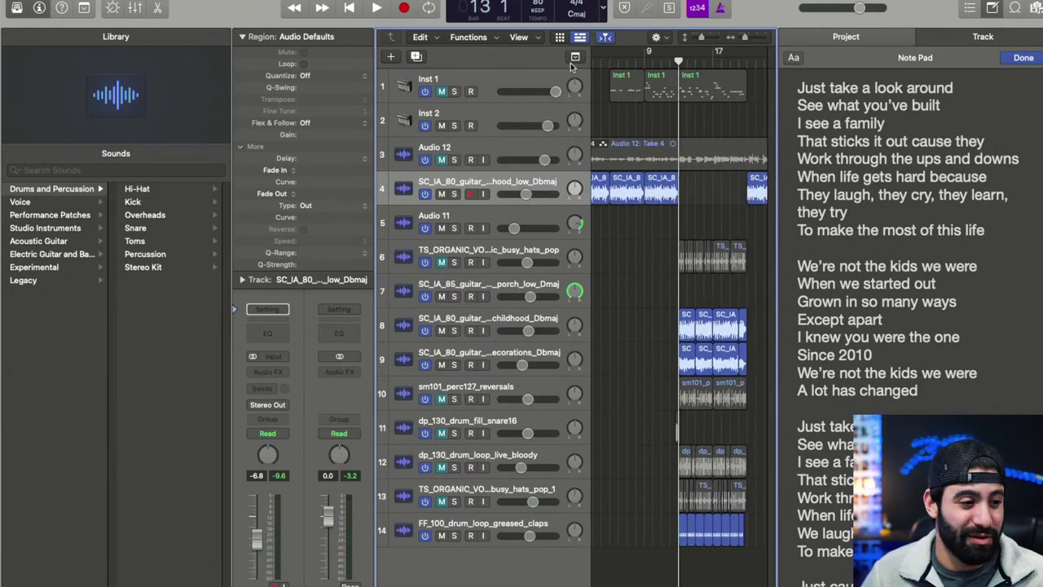
{"action": "left_click", "coordinate": [16, 8]}
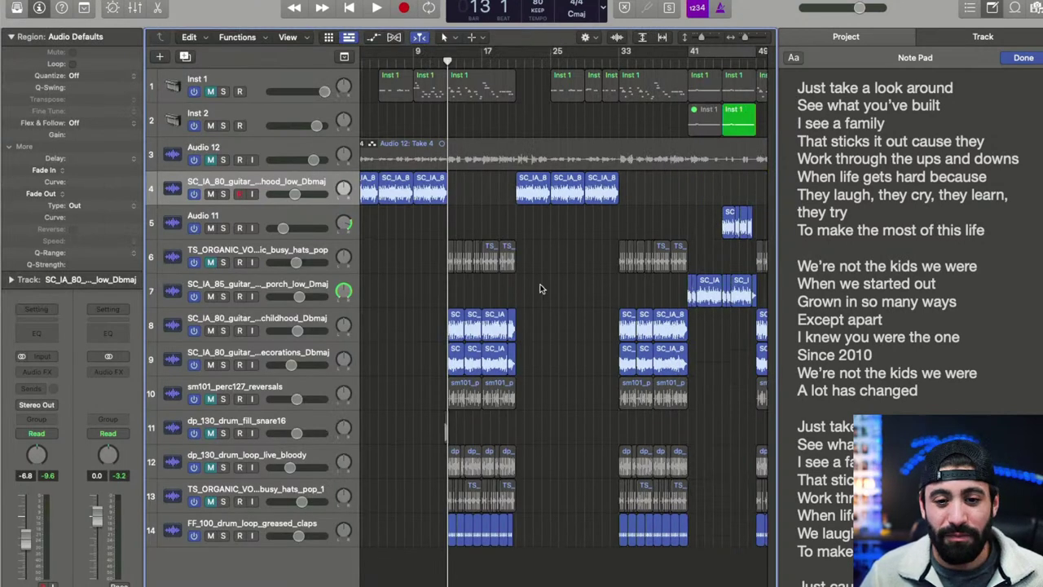
- Play the section from bar 13 to about bar 17 to hear the guitars with the claps
{"action": "key", "text": "space"}
{"action": "scroll", "coordinate": [1008, 317], "scroll_direction": "up", "scroll_amount": 2}
{"action": "key", "text": "space"}
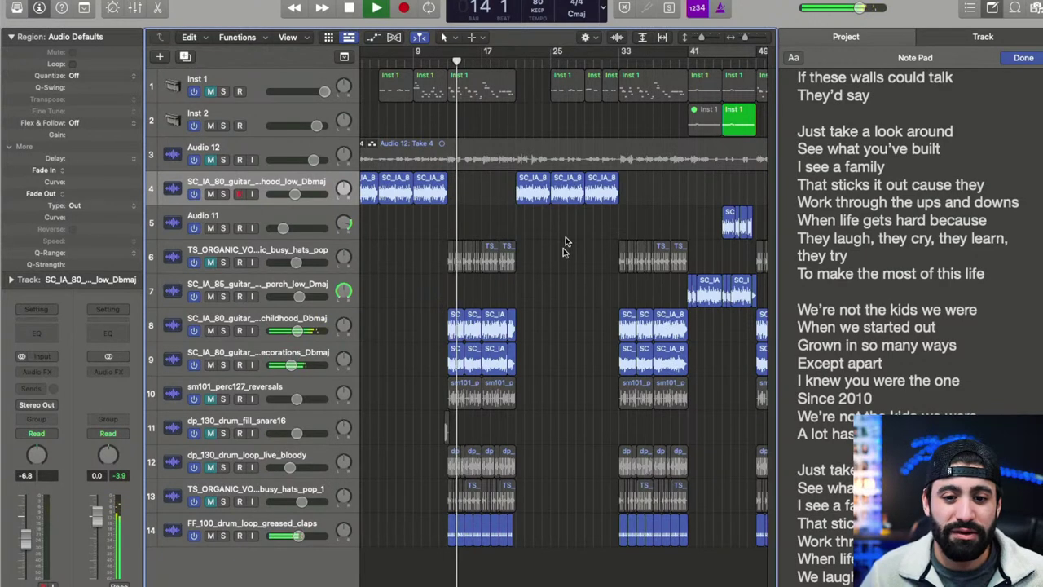
{"action": "key", "text": "super+Right"}
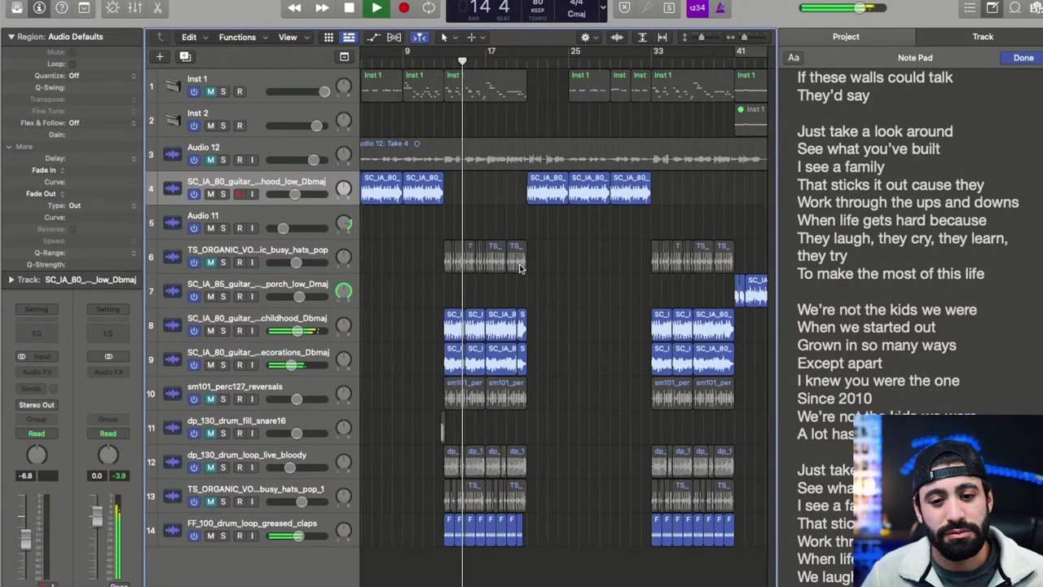
{"action": "key", "text": "super+Right"}
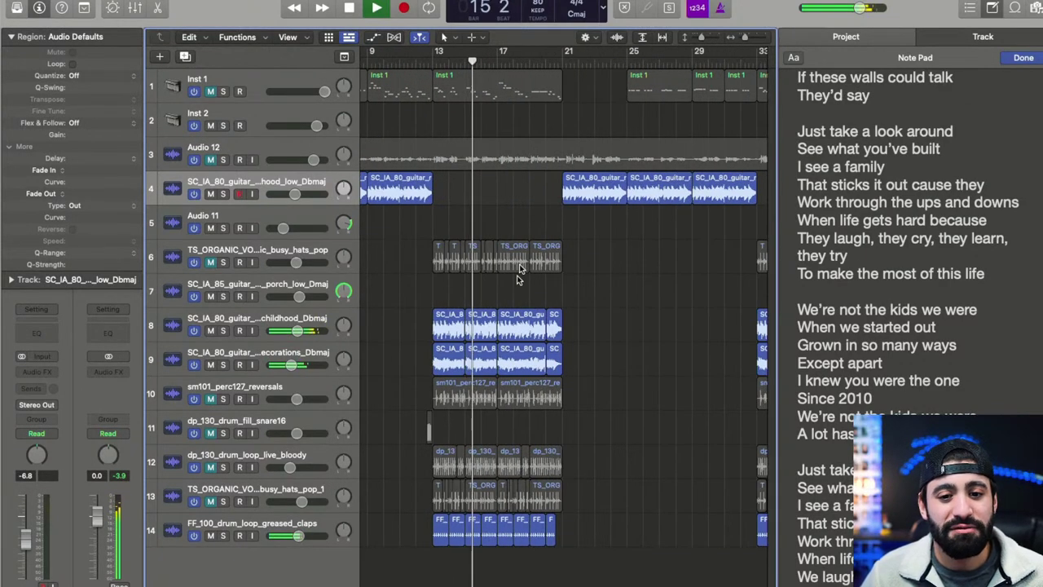
{"action": "key", "text": "super+Right"}
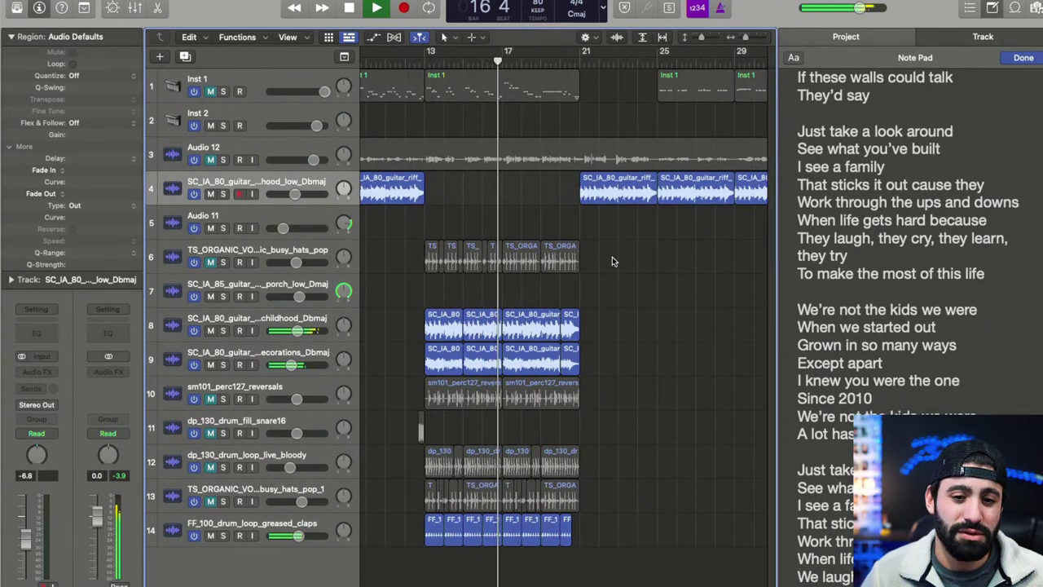
{"action": "key", "text": "space"}
{"action": "key", "text": "super+Left"}
{"action": "key", "text": "super+Left"}
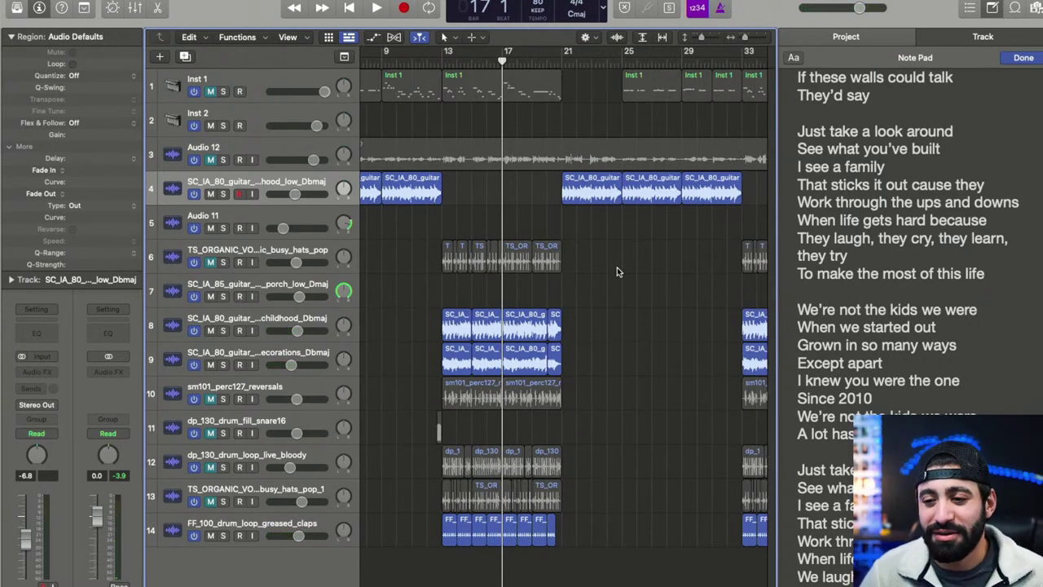
{"action": "key", "text": "super+Tab"}
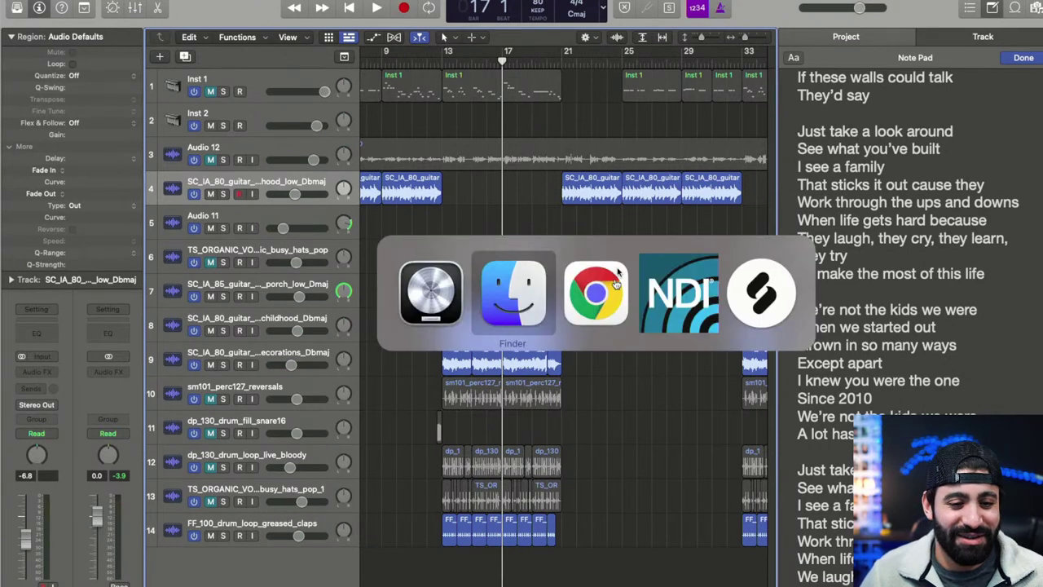
{"action": "left_click", "coordinate": [780, 307]}
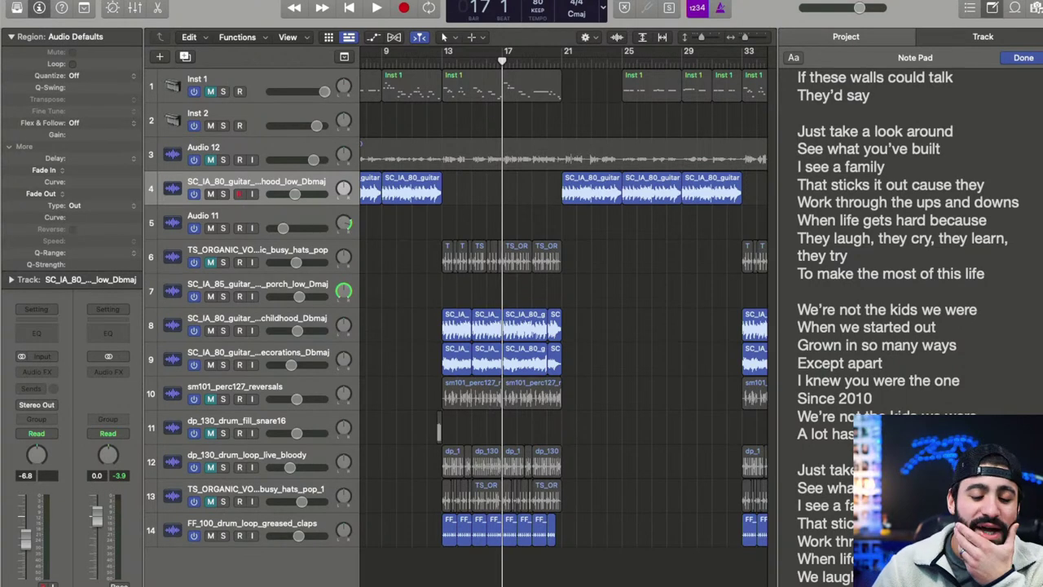
- Replay the section from bar 13, briefly soloing the FF_100_drum_loop_greased_claps track
{"action": "left_click", "coordinate": [446, 54]}
{"action": "key", "text": "space"}
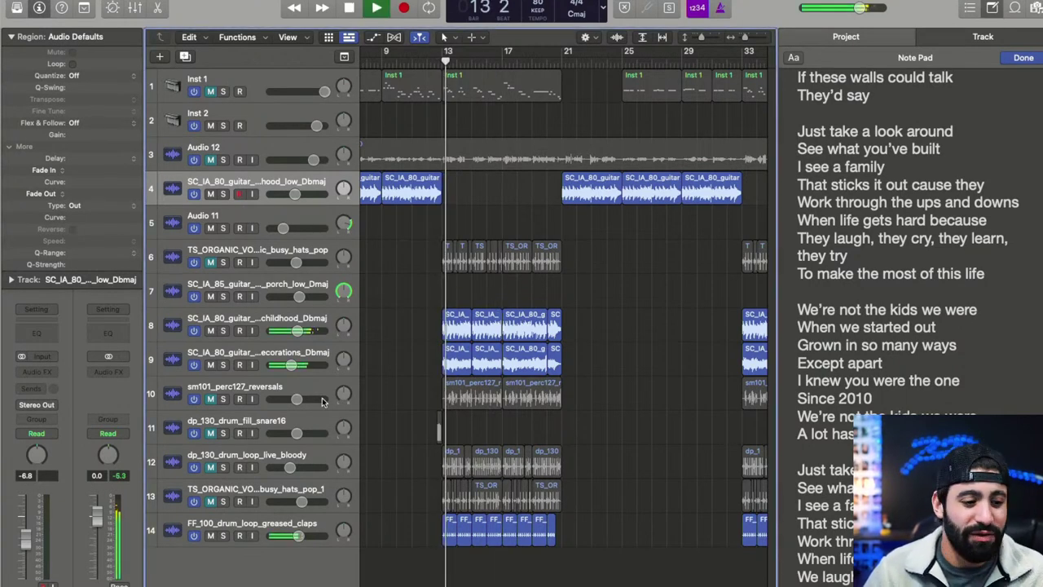
{"action": "left_click", "coordinate": [223, 535]}
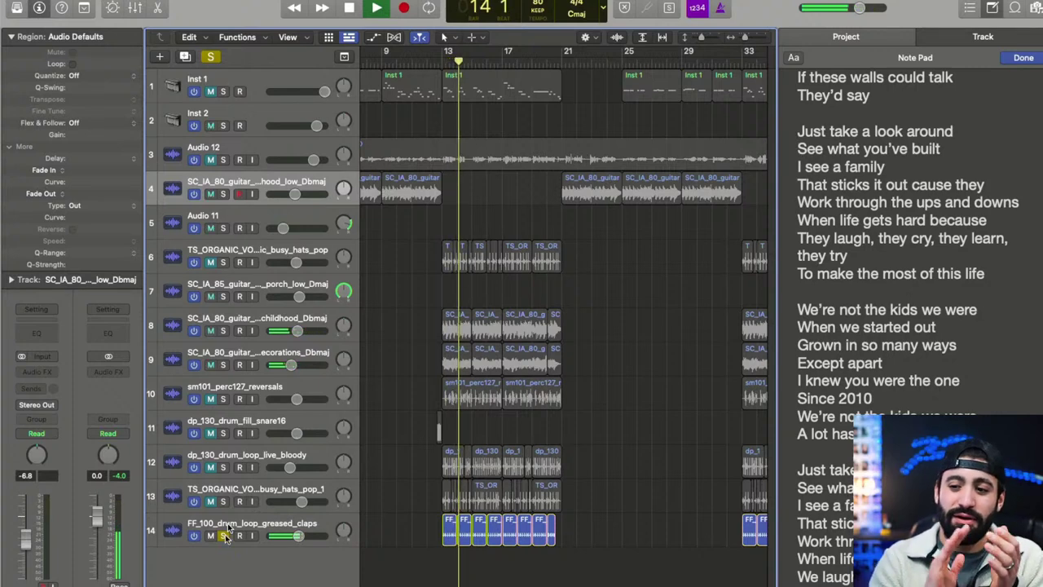
{"action": "left_click", "coordinate": [224, 536]}
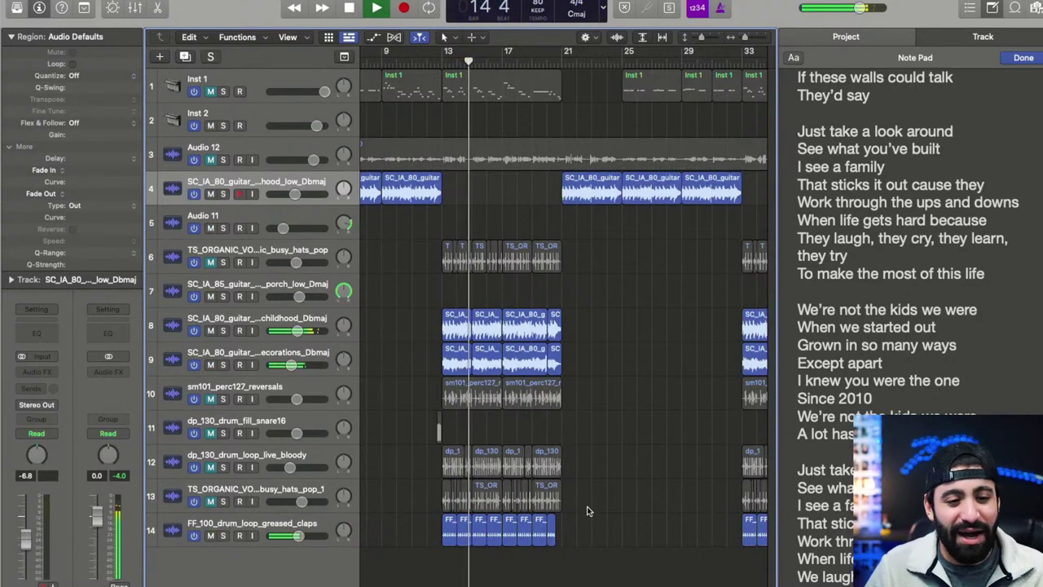
{"action": "key", "text": "space"}
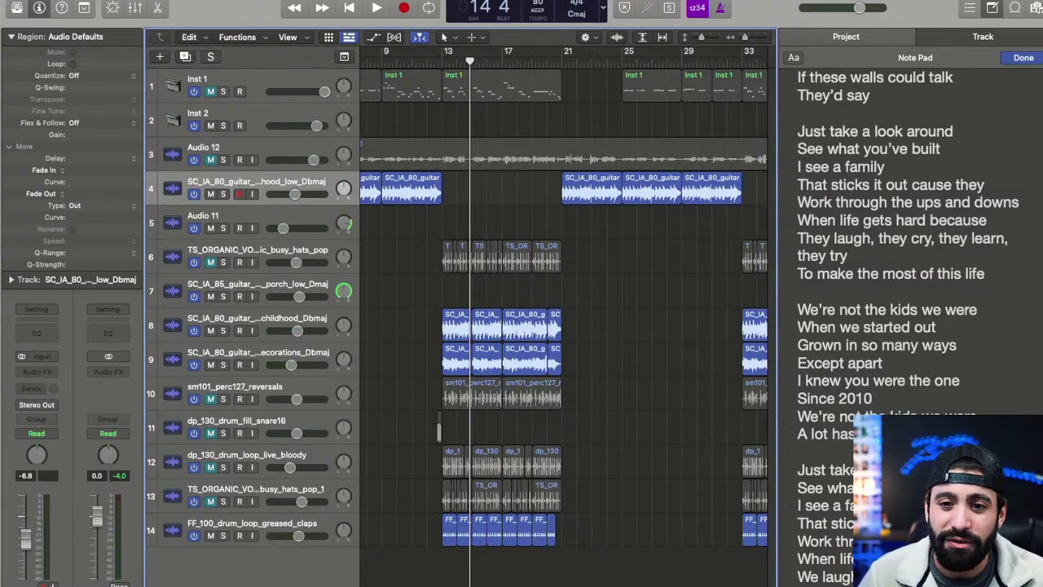
- Switch to Splice and show the Drums samples under Instruments in the library
{"action": "left_click", "coordinate": [938, 3]}
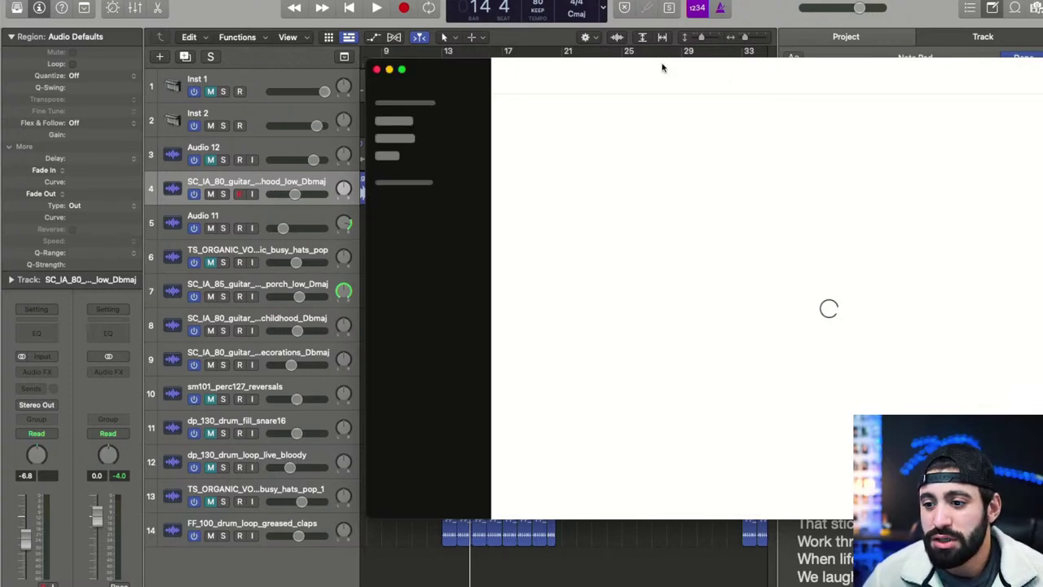
{"action": "left_click_drag", "start_coordinate": [755, 59], "coordinate": [630, 55]}
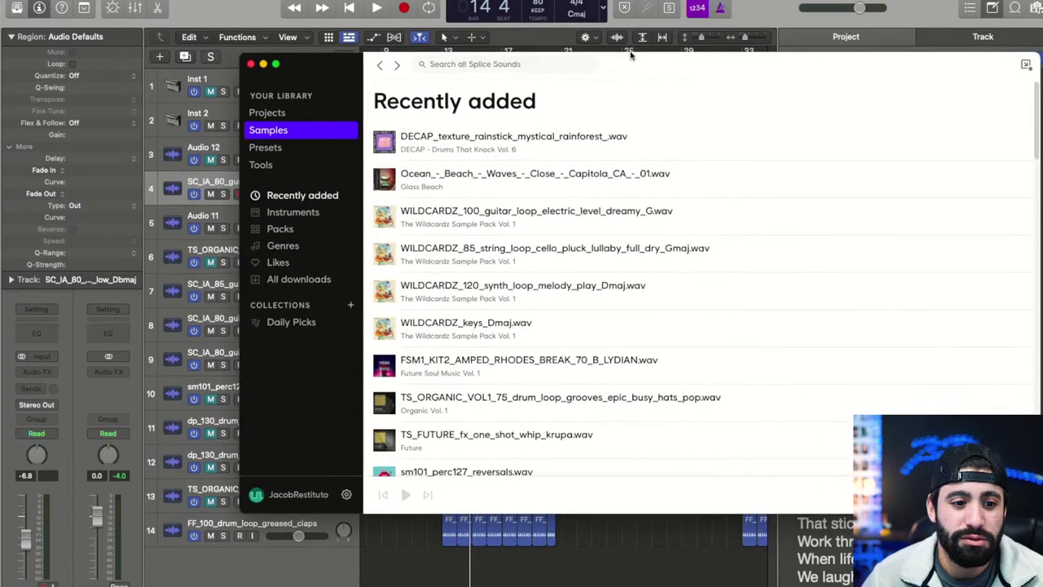
{"action": "left_click", "coordinate": [383, 141]}
{"action": "left_click", "coordinate": [306, 211]}
{"action": "left_click", "coordinate": [393, 159]}
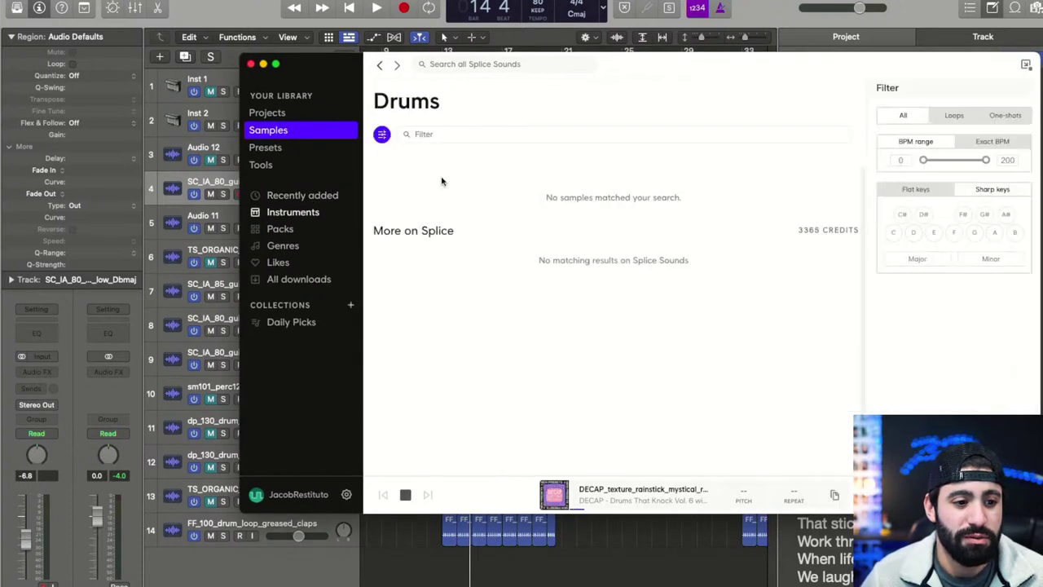
- Audition drum samples from KSHMR_Orchestral_Multi_Hits_09.wav through AVB_Snare_04.wav, and move the Splice window clear of the track list
{"action": "scroll", "coordinate": [384, 317], "scroll_direction": "down", "scroll_amount": 5}
{"action": "left_click", "coordinate": [384, 297]}
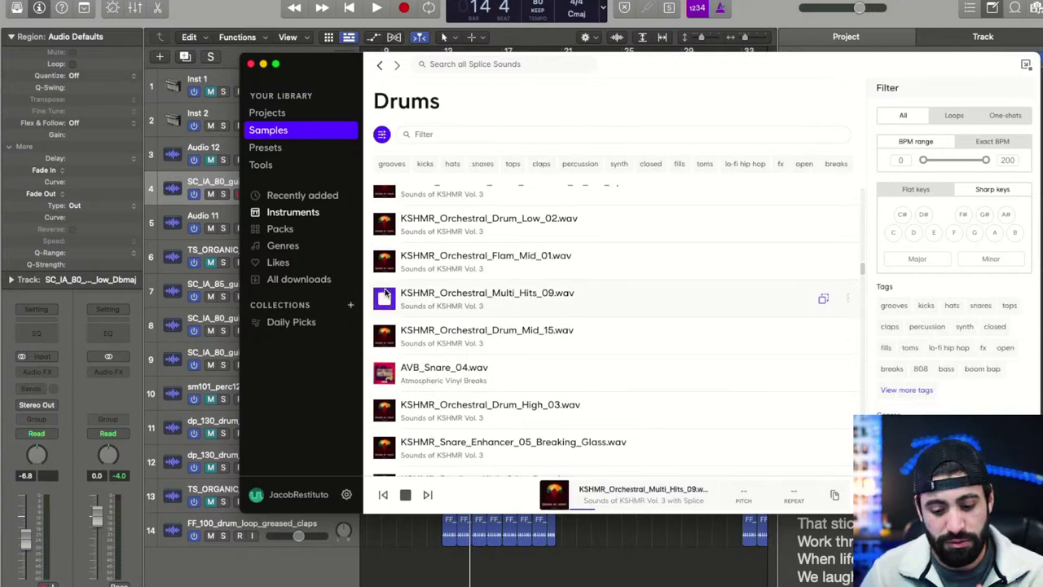
{"action": "key", "text": "Down"}
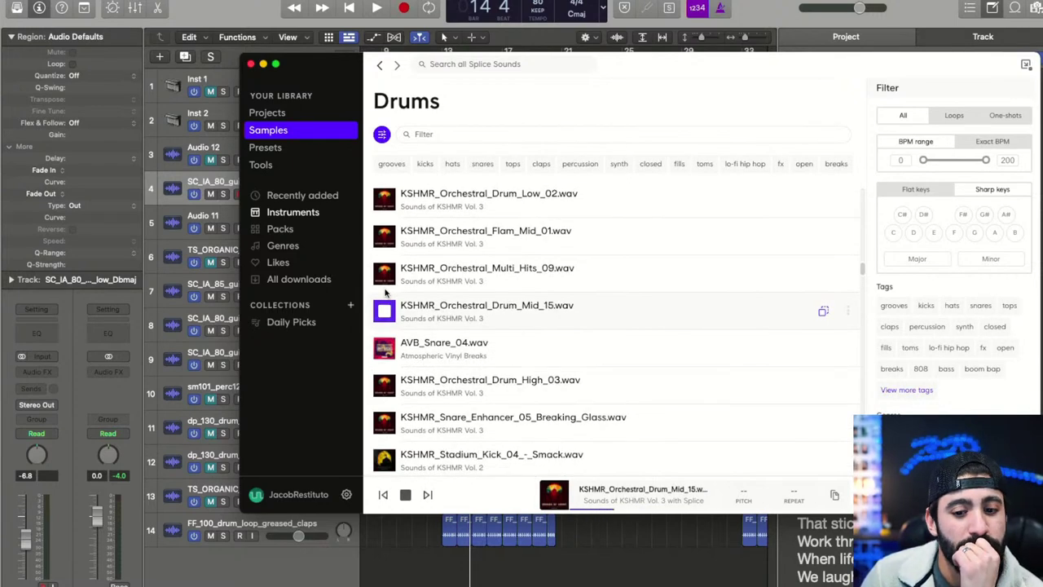
{"action": "key", "text": "Down"}
{"action": "key", "text": "Down"}
{"action": "key", "text": "Up"}
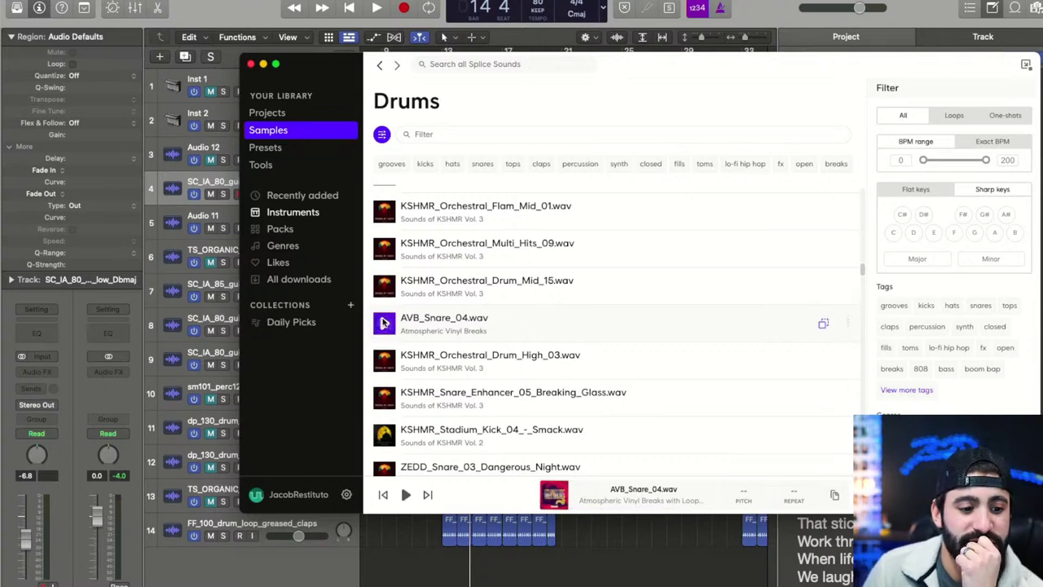
{"action": "left_click_drag", "start_coordinate": [770, 64], "coordinate": [962, 44]}
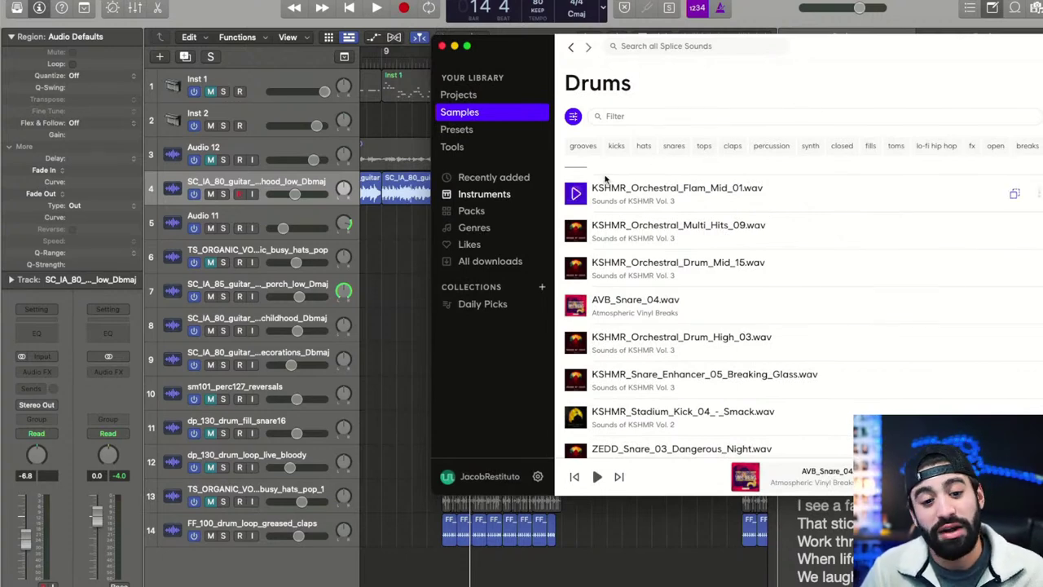
- Switch back to Logic Pro and create one new software instrument track with Drum Kit Designer as its instrument
{"action": "left_click", "coordinate": [66, 313]}
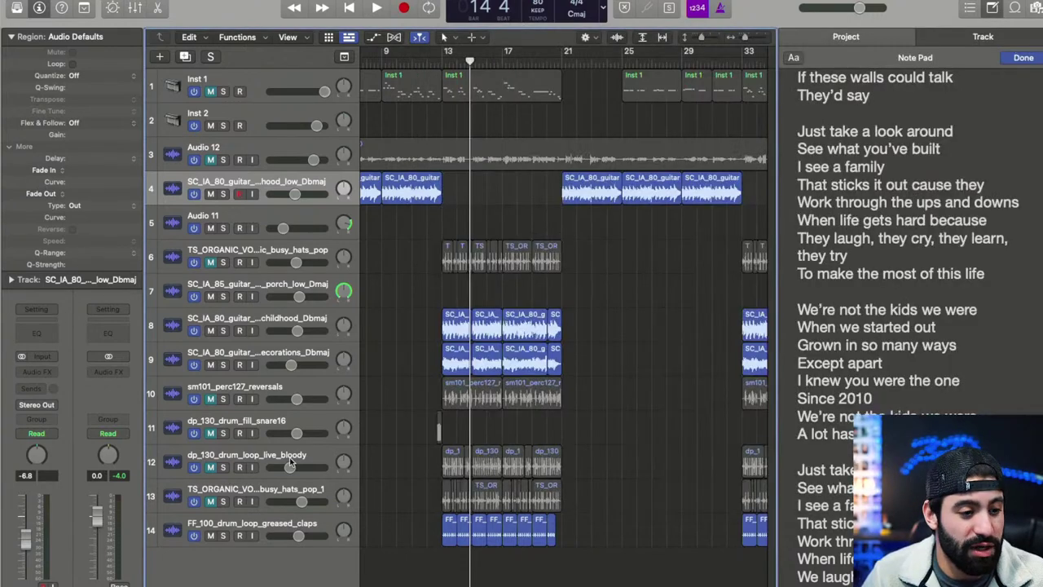
{"action": "left_click", "coordinate": [161, 56]}
{"action": "left_click", "coordinate": [440, 318]}
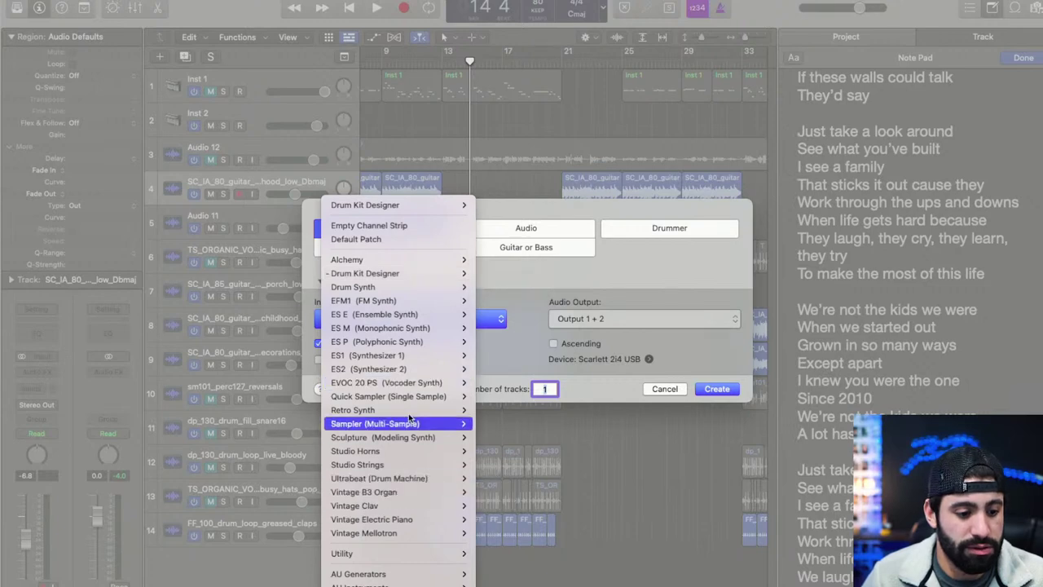
{"action": "mouse_move", "coordinate": [411, 390]}
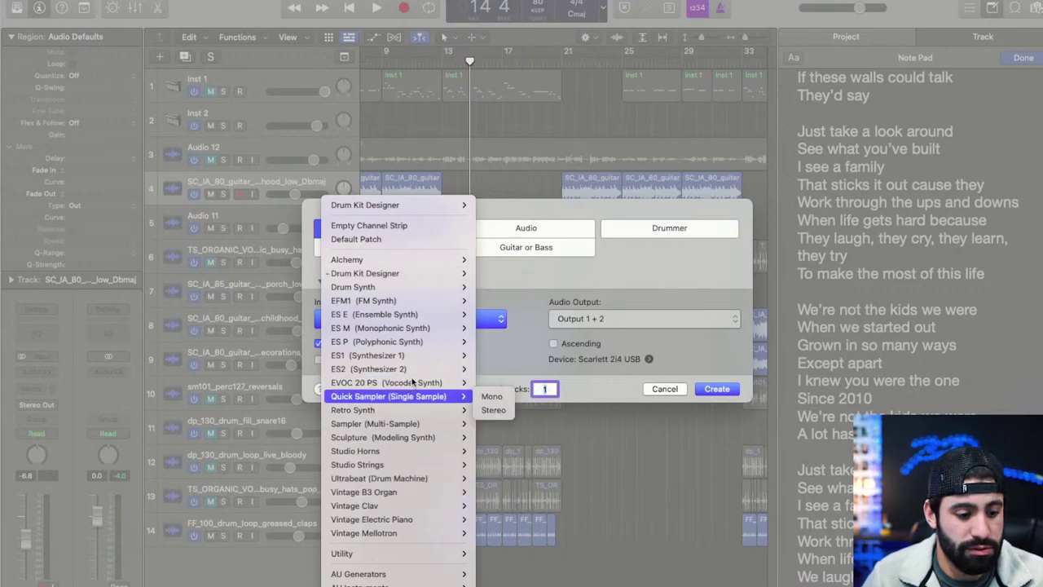
{"action": "left_click", "coordinate": [678, 351]}
{"action": "left_click", "coordinate": [735, 383]}
{"action": "left_click", "coordinate": [732, 386]}
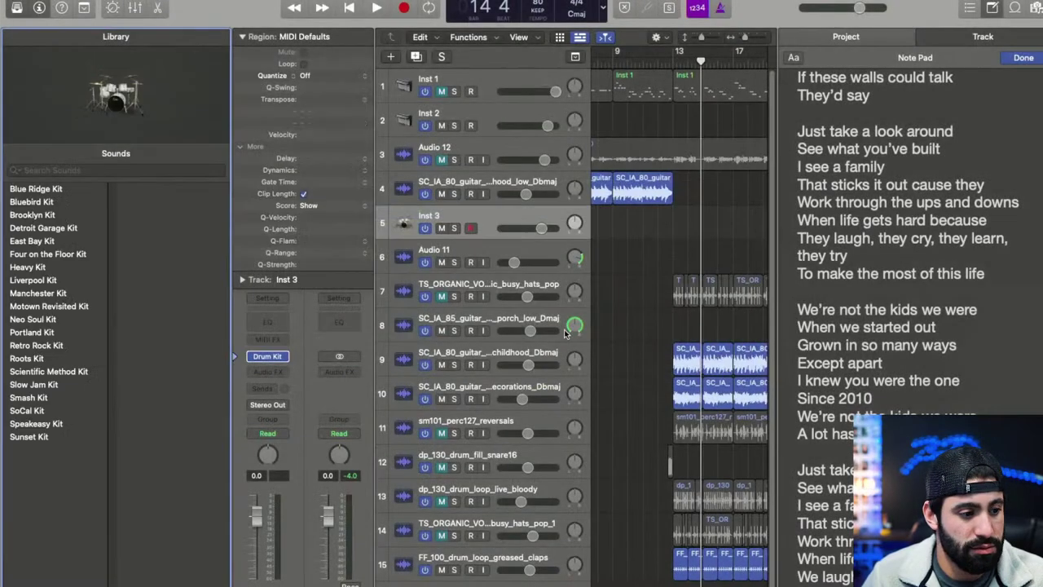
- Replace the new track's drum kit with an empty Drum Machine Designer and load AVB_Snare_04.wav from Splice onto the Snare 2 pad
{"action": "left_click", "coordinate": [286, 357]}
{"action": "left_click", "coordinate": [349, 544]}
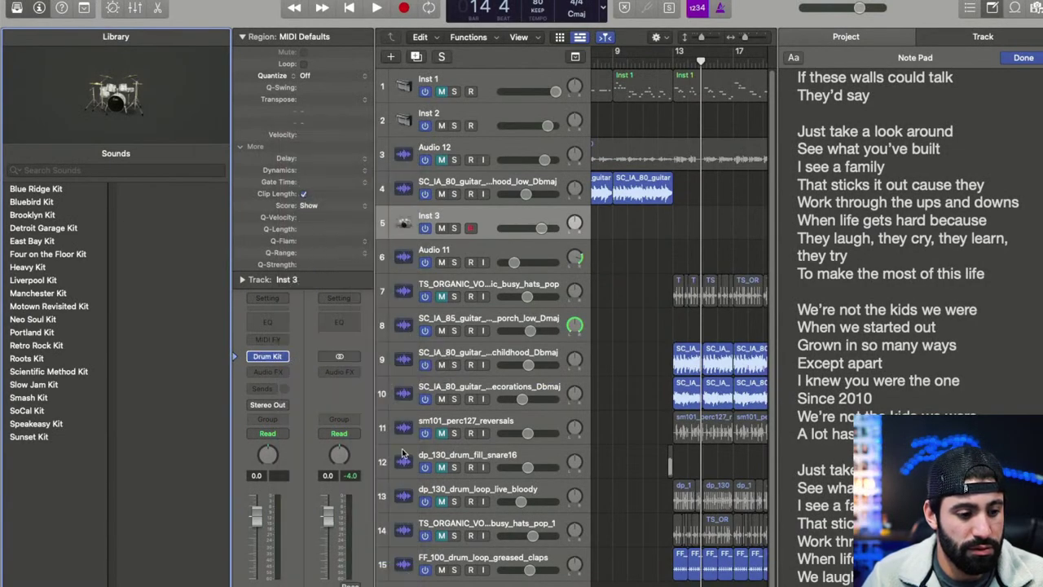
{"action": "key", "text": "super+Tab"}
{"action": "left_click", "coordinate": [112, 183]}
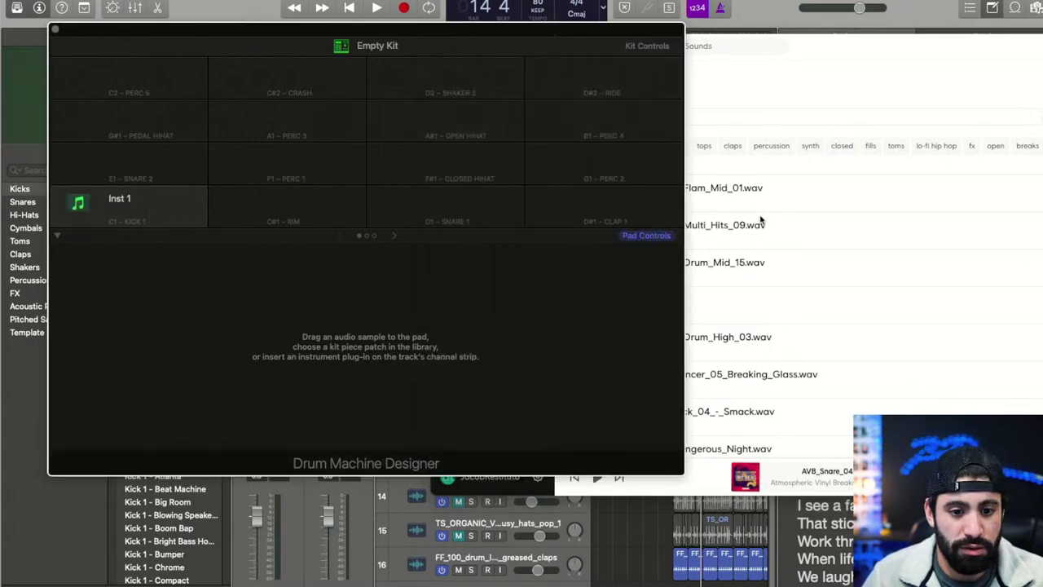
{"action": "left_click", "coordinate": [821, 218]}
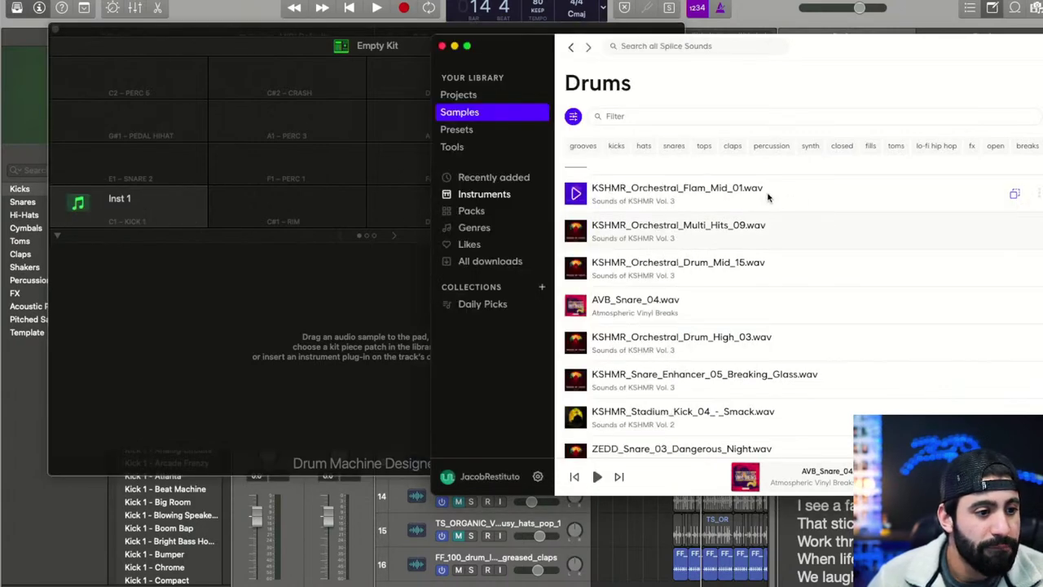
{"action": "left_click_drag", "start_coordinate": [575, 304], "coordinate": [133, 152]}
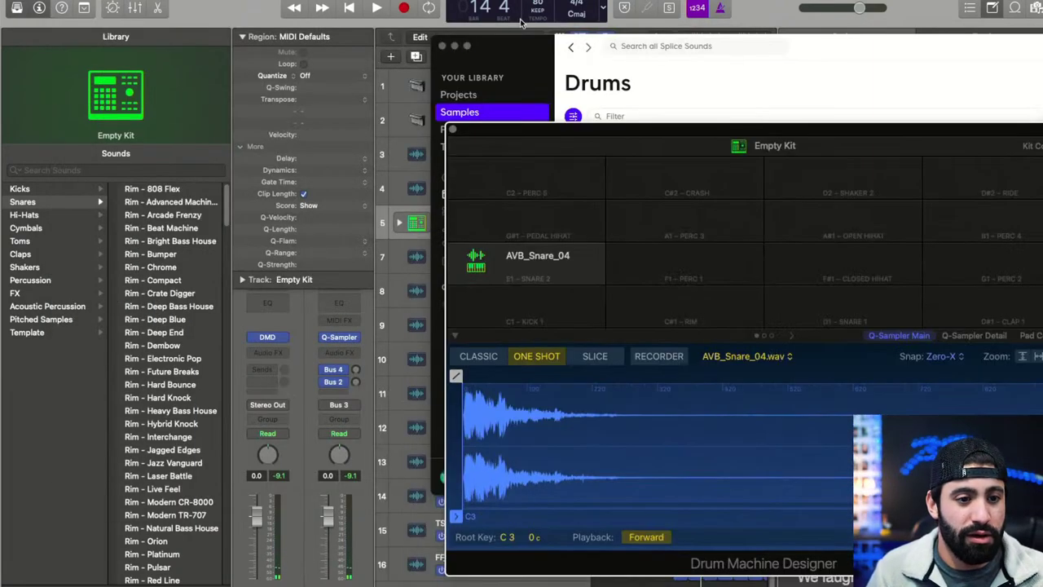
- Set the cycle range from bar 13 to about bar 17 and play it, selecting the Empty Kit track during playback
{"action": "left_click", "coordinate": [395, 90]}
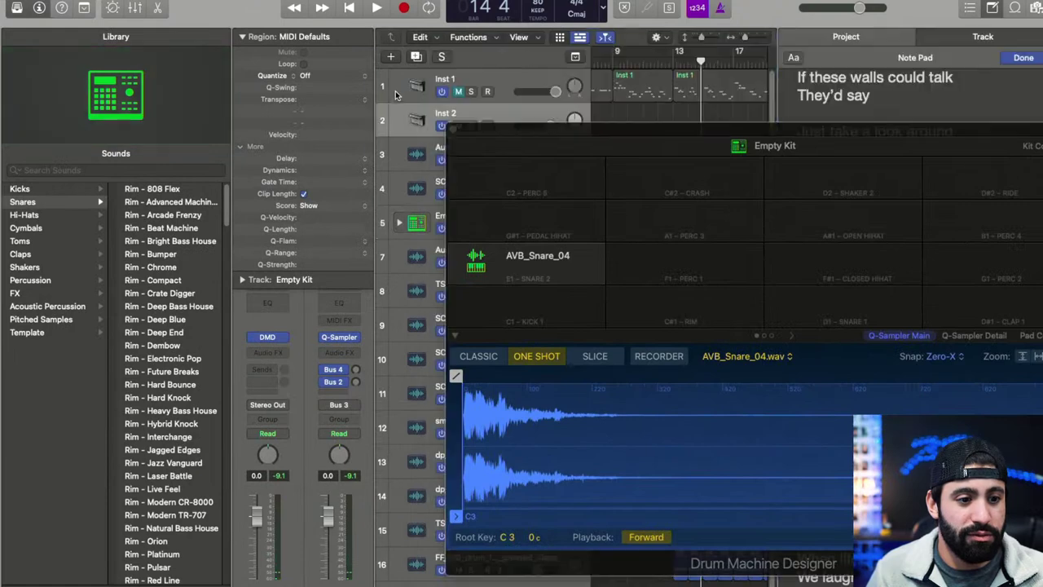
{"action": "left_click_drag", "start_coordinate": [616, 46], "coordinate": [732, 46]}
{"action": "key", "text": "space"}
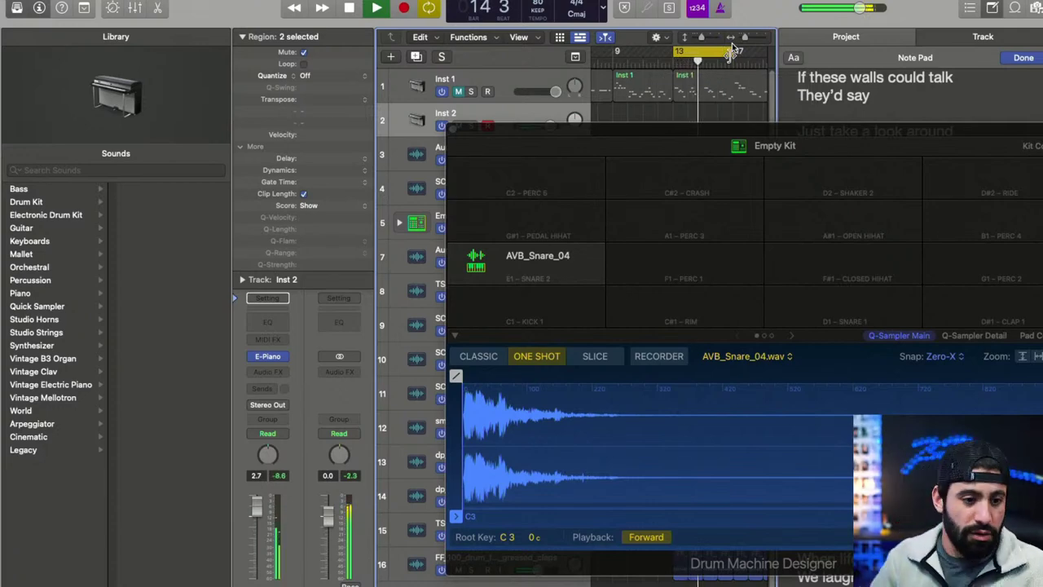
{"action": "left_click", "coordinate": [439, 207]}
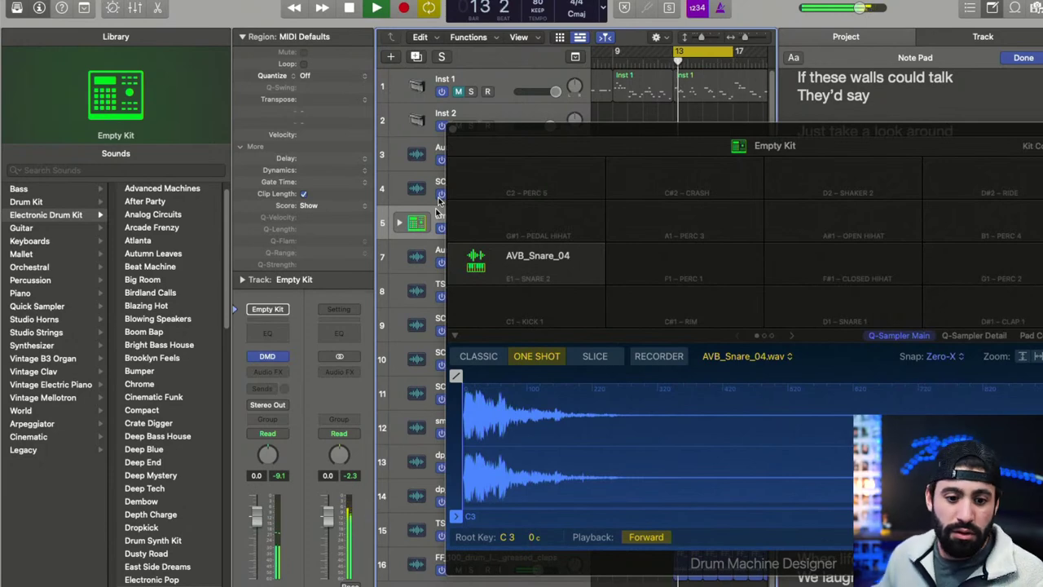
{"action": "key", "text": "space"}
- Close the Drum Machine Designer window, load the 808 Flex electronic drum kit on the track, and play the cycled section with it
{"action": "left_click", "coordinate": [453, 129]}
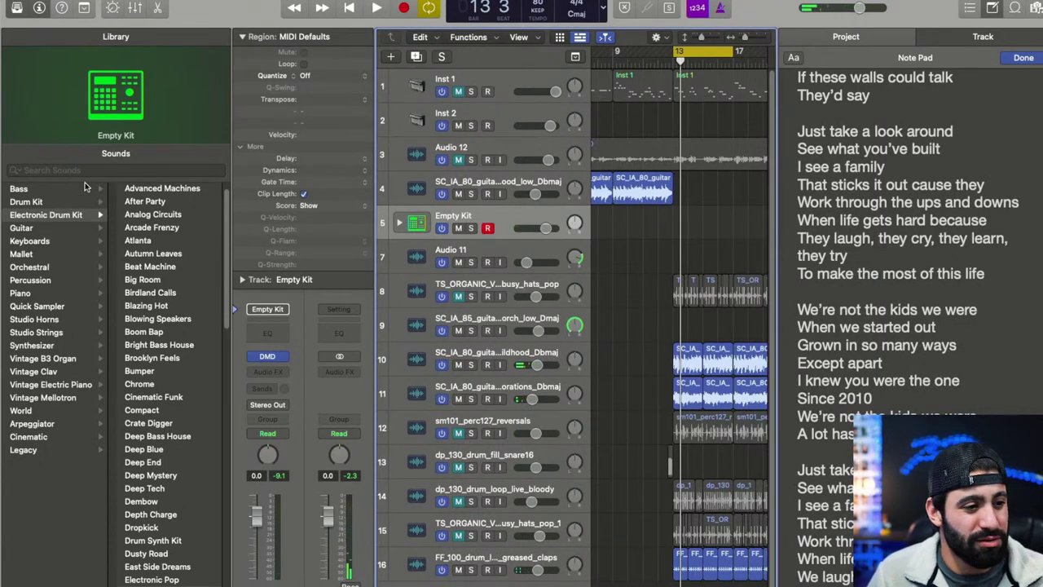
{"action": "left_click", "coordinate": [83, 214]}
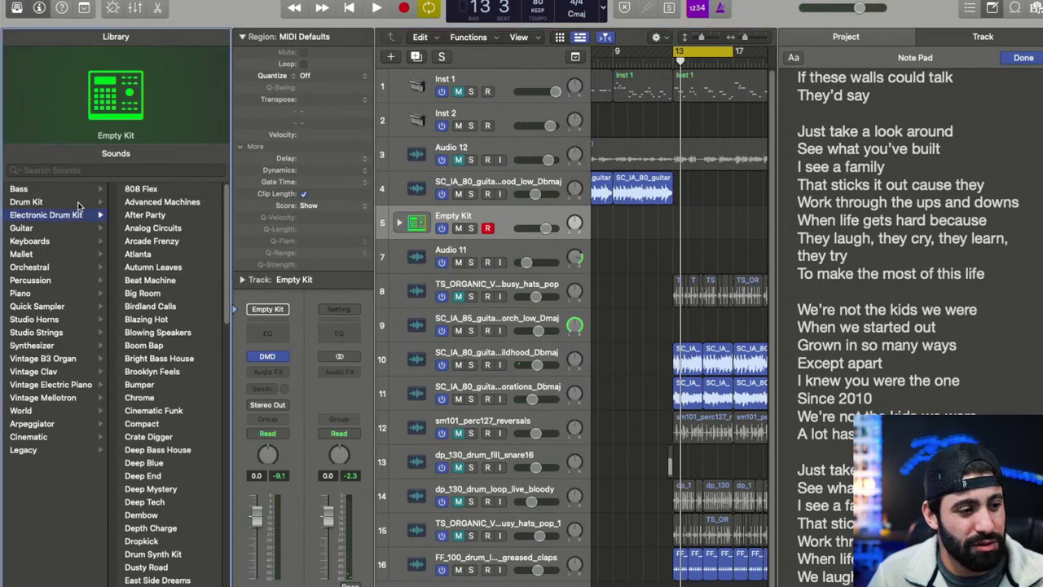
{"action": "left_click", "coordinate": [140, 188]}
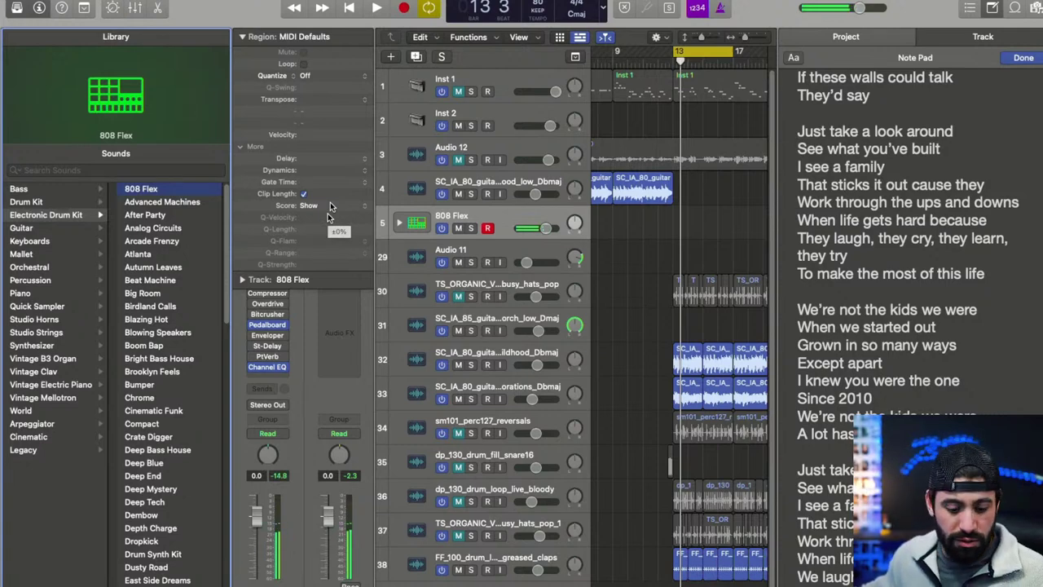
{"action": "key", "text": "space"}
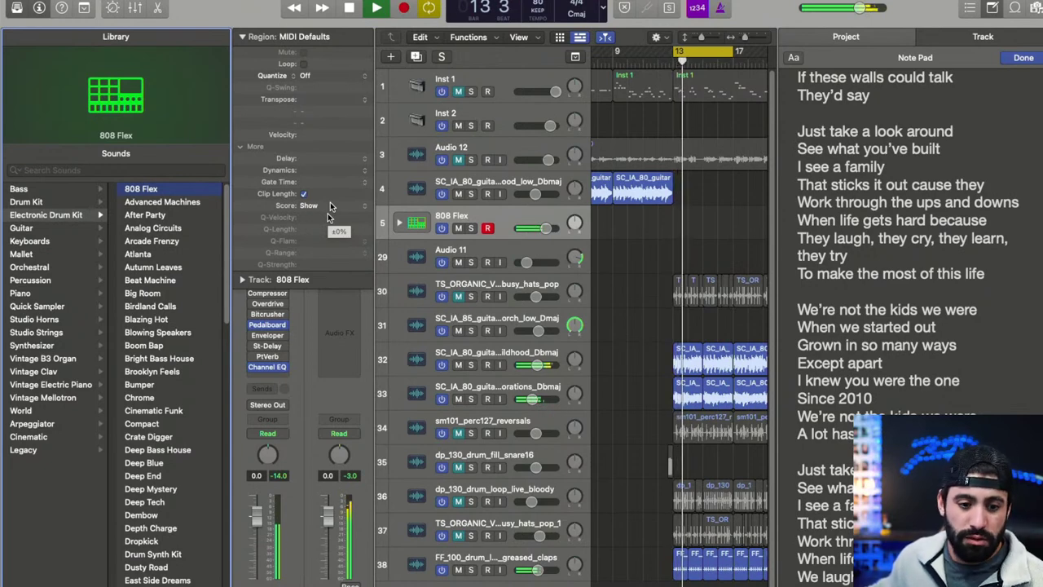
{"action": "key", "text": "space"}
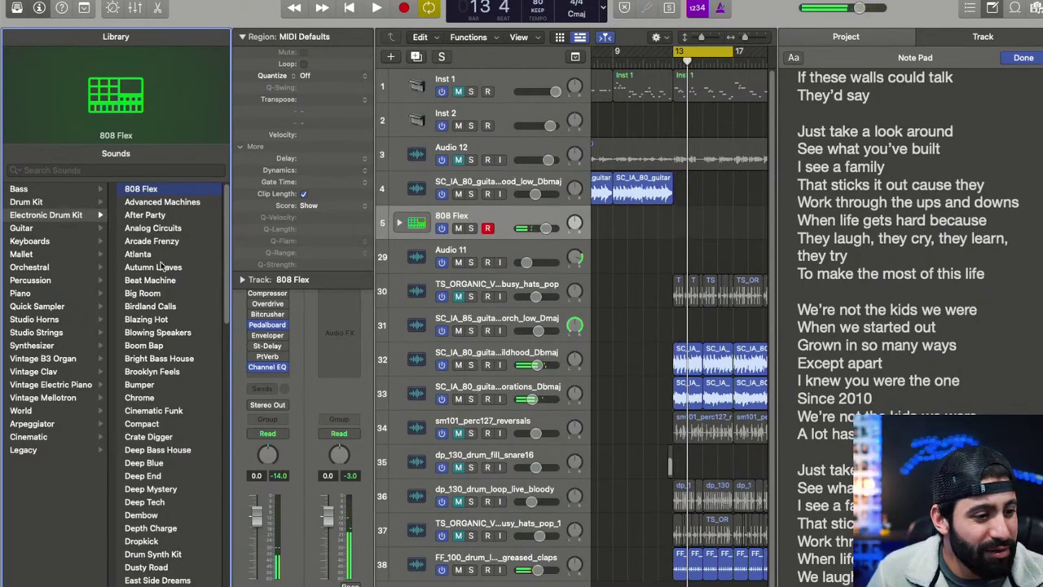
- Try the Big Room electronic drum kit on the track and raise the track's volume to 6.0 dB
{"action": "left_click", "coordinate": [172, 291]}
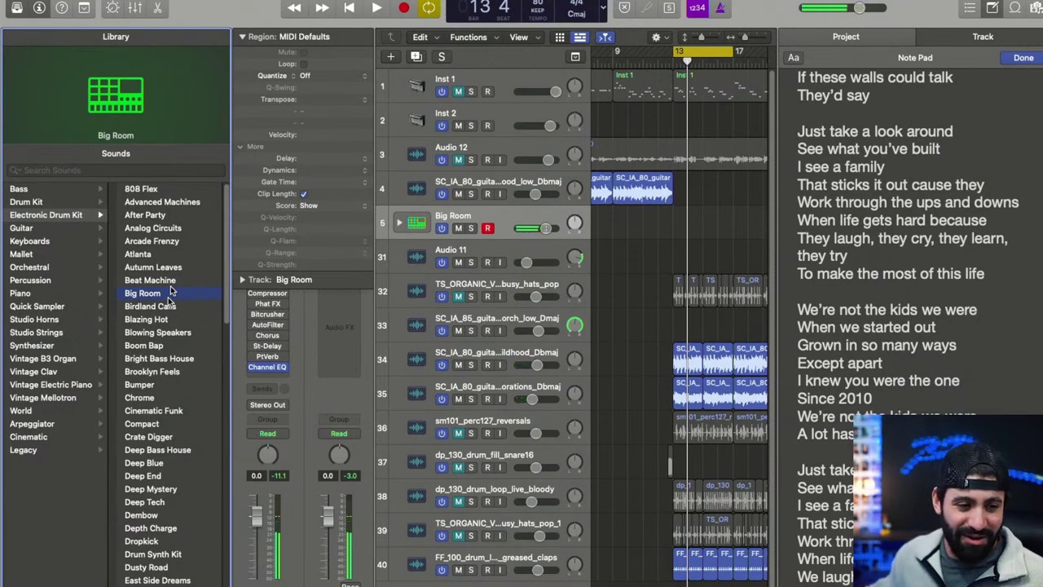
{"action": "left_click_drag", "start_coordinate": [258, 512], "coordinate": [259, 492]}
{"action": "key", "text": "space"}
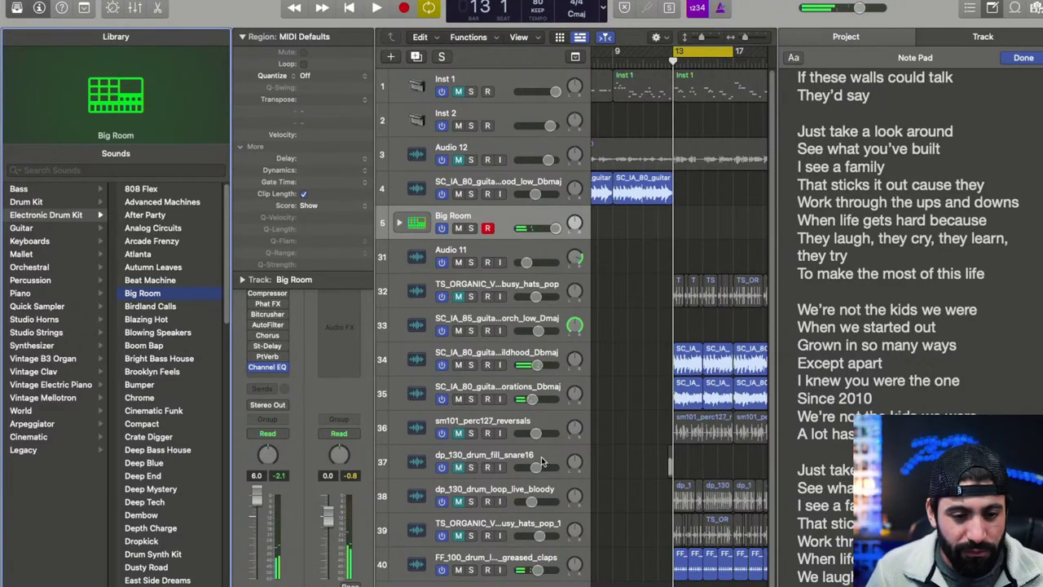
- Load the Compact electronic drum kit in place of Big Room on the drum track
{"action": "left_click", "coordinate": [635, 325]}
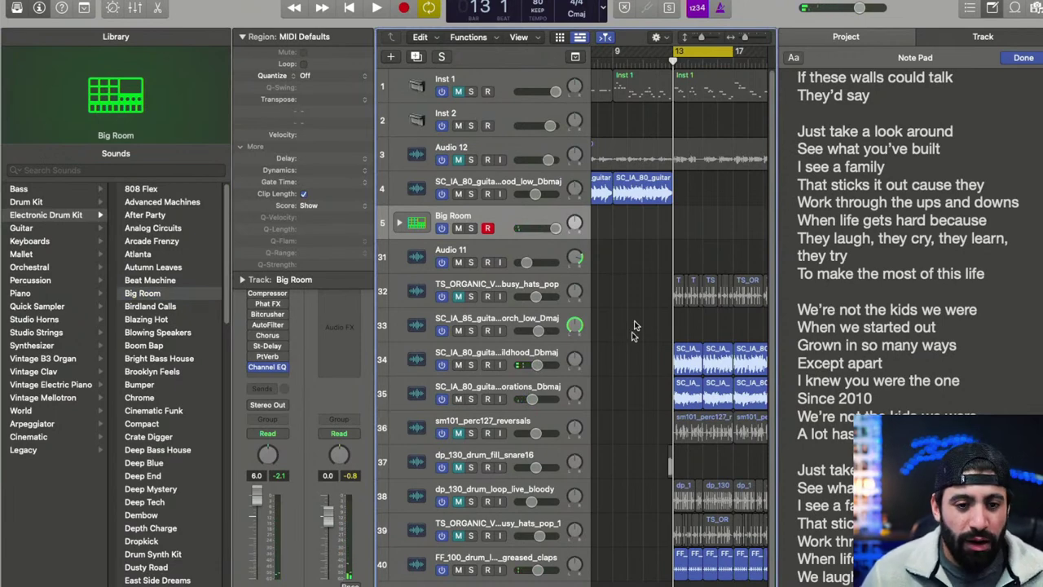
{"action": "key", "text": "super+Left"}
{"action": "key", "text": "super+Left"}
{"action": "key", "text": "c"}
{"action": "scroll", "coordinate": [638, 326], "scroll_direction": "down", "scroll_amount": 2}
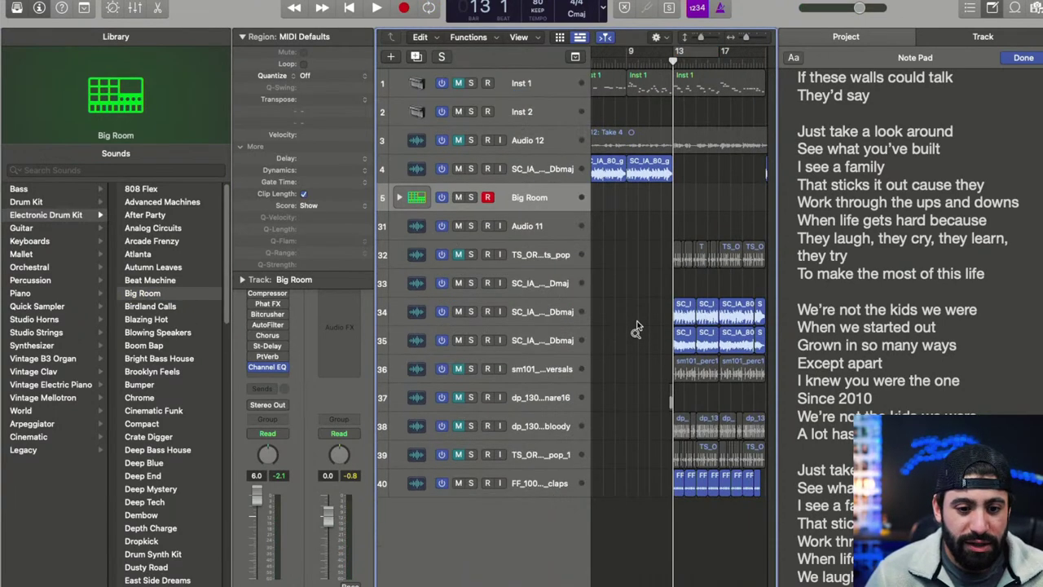
{"action": "left_click", "coordinate": [637, 328], "text": "ctrl+alt"}
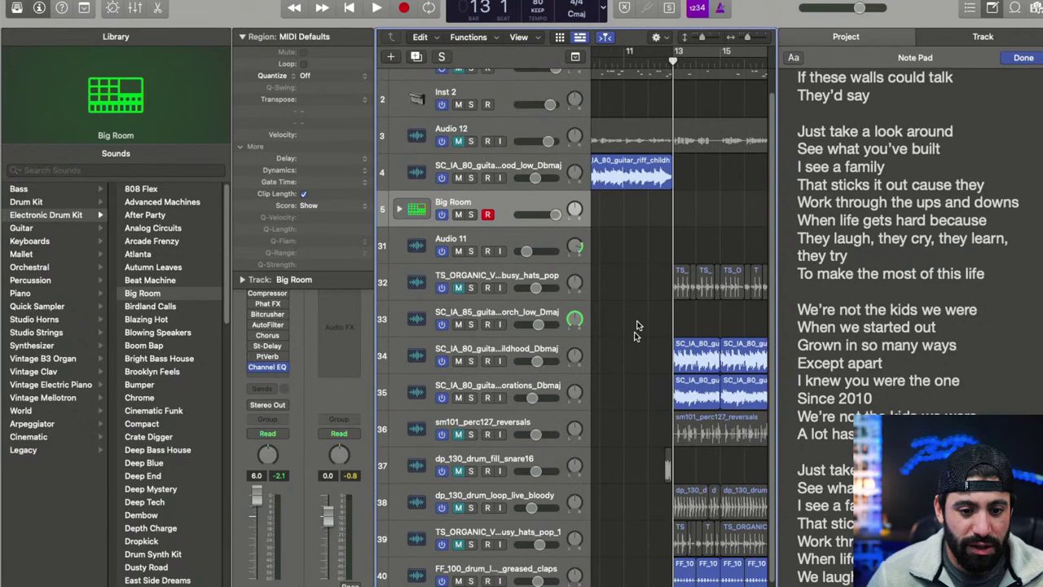
{"action": "scroll", "coordinate": [638, 326], "scroll_direction": "down", "scroll_amount": 5}
{"action": "scroll", "coordinate": [639, 326], "scroll_direction": "up", "scroll_amount": 3}
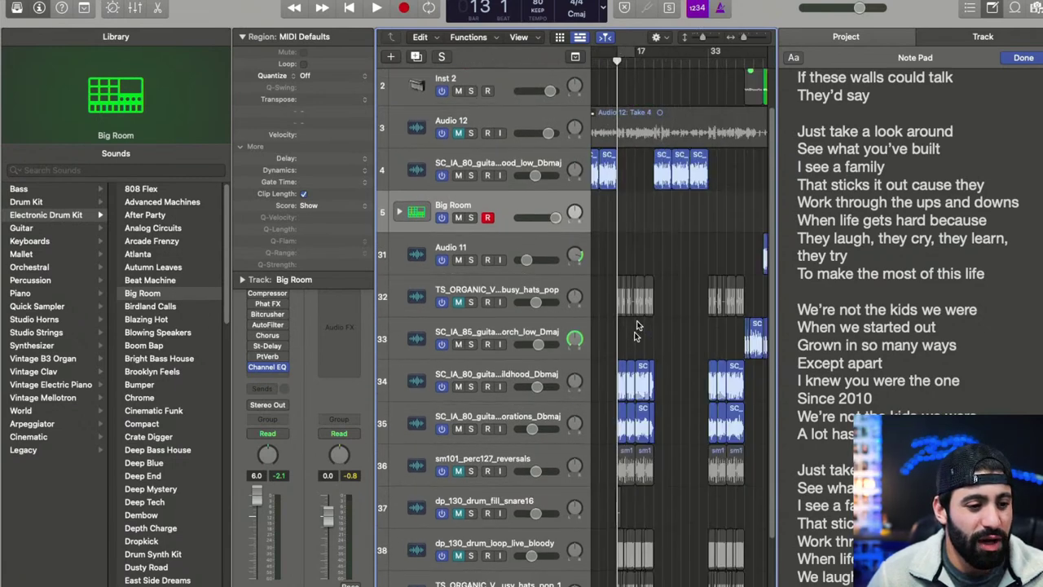
{"action": "left_click", "coordinate": [636, 328], "text": "ctrl+alt"}
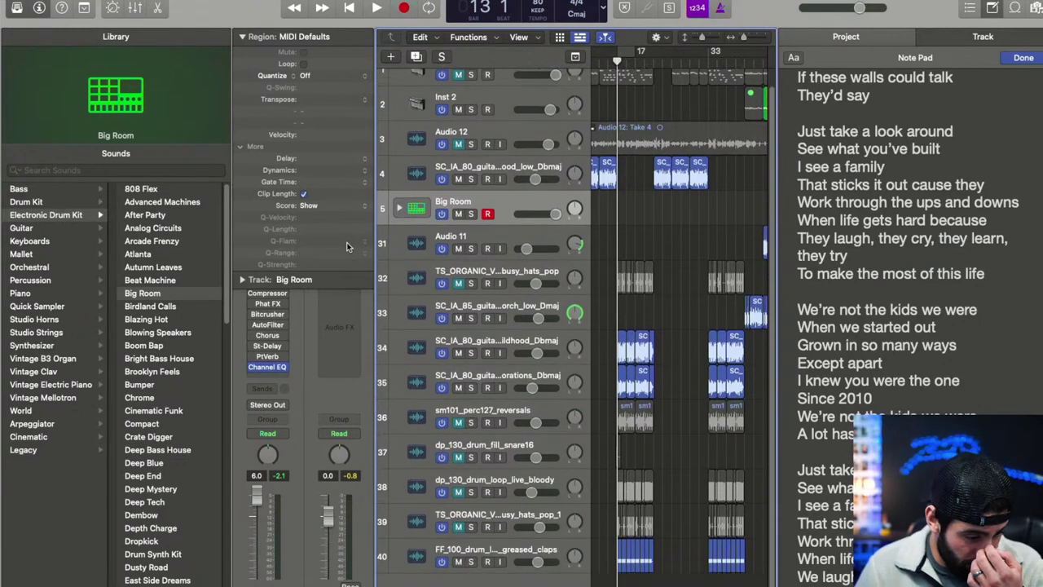
{"action": "left_click", "coordinate": [150, 422]}
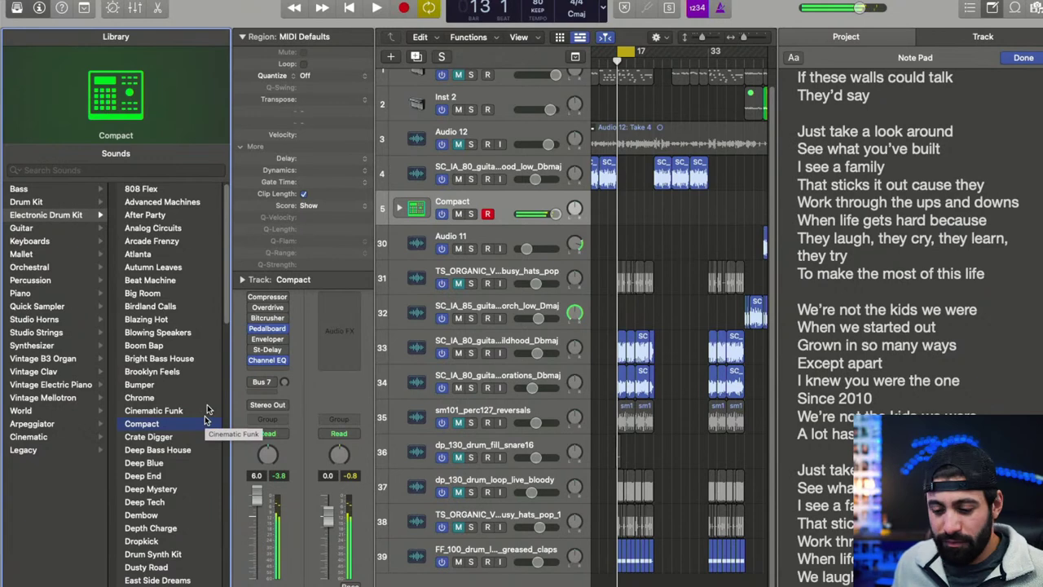
- Switch to Splice and audition the drum samples from Decap_Unstuck_Clap.wav down to vth2_tasc_cymb_ride_splash.wav
{"action": "key", "text": "super+Tab"}
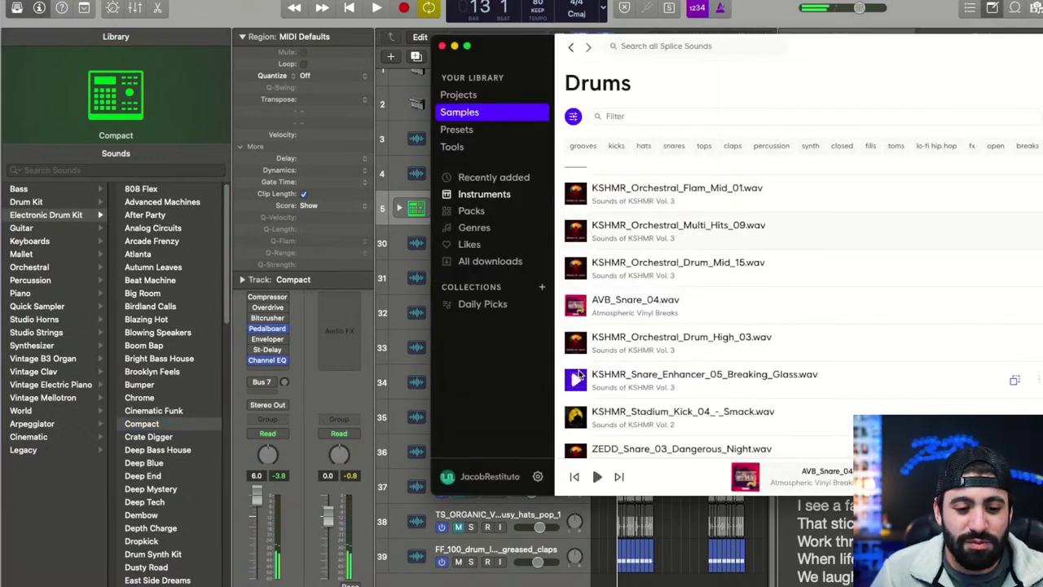
{"action": "scroll", "coordinate": [576, 359], "scroll_direction": "down", "scroll_amount": 10}
{"action": "left_click", "coordinate": [575, 290]}
{"action": "key", "text": "Down"}
{"action": "key", "text": "Down"}
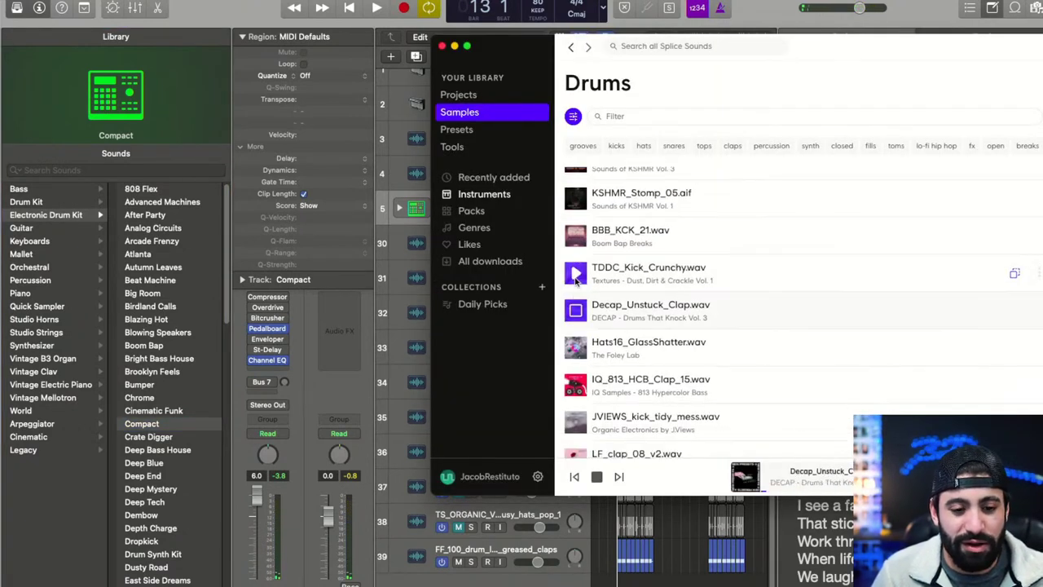
{"action": "key", "text": "Up"}
{"action": "key", "text": "Down"}
{"action": "key", "text": "Down"}
{"action": "key", "text": "Down"}
{"action": "key", "text": "Down"}
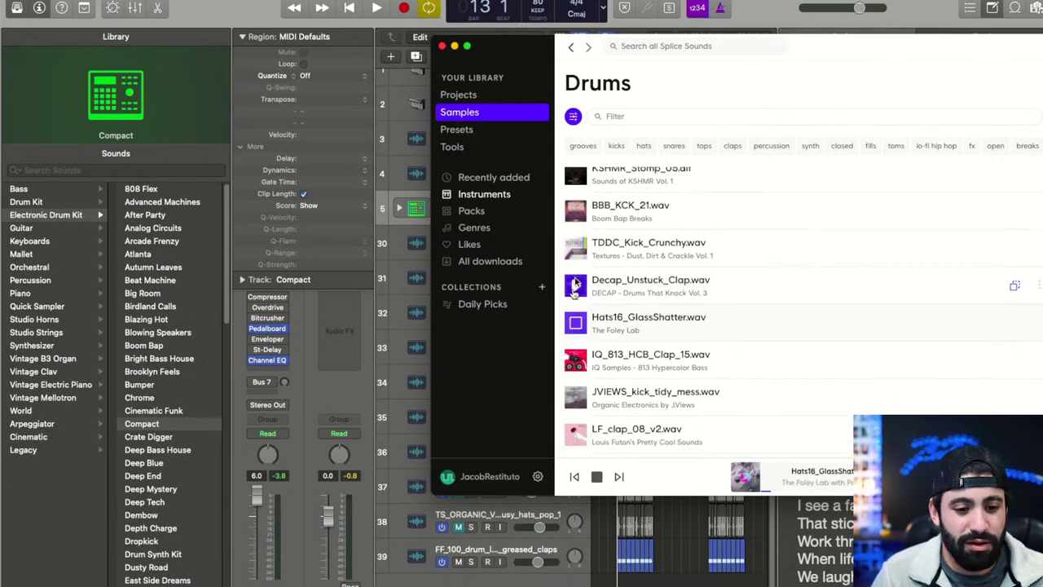
{"action": "key", "text": "Down"}
{"action": "key", "text": "Down"}
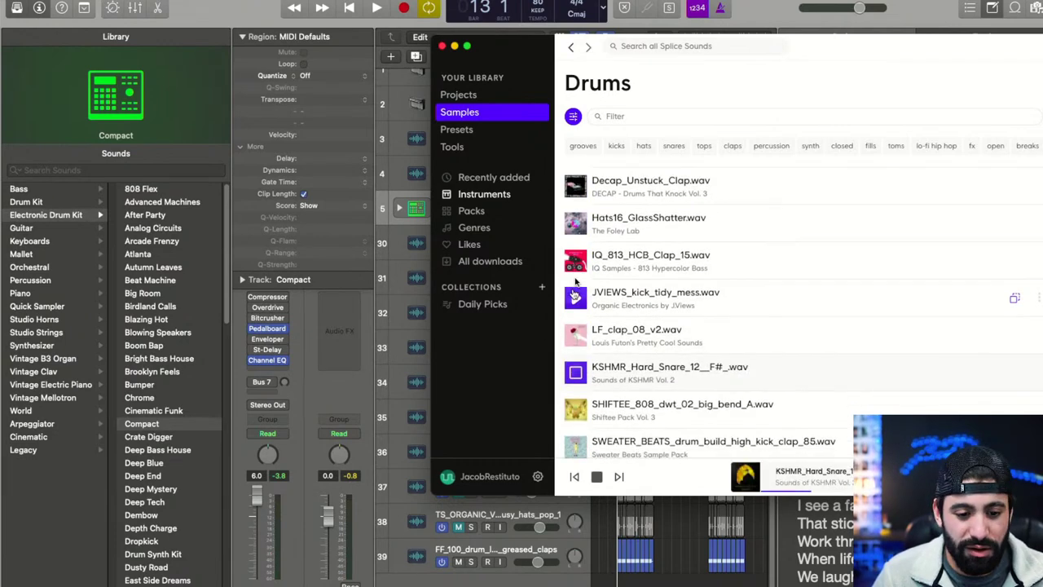
{"action": "key", "text": "Down"}
{"action": "key", "text": "Down"}
{"action": "key", "text": "Down"}
{"action": "key", "text": "Down"}
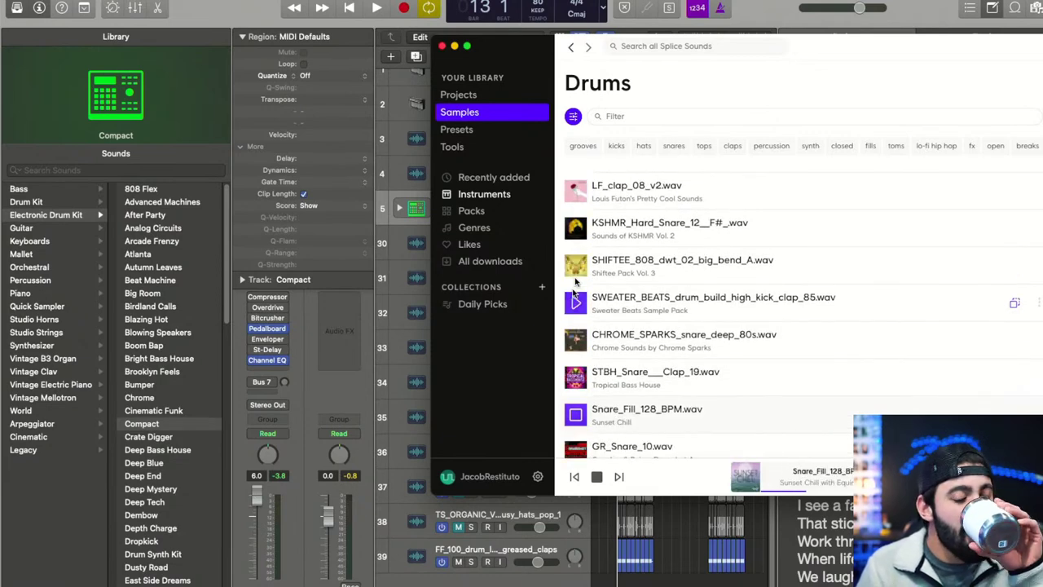
{"action": "key", "text": "Down"}
{"action": "key", "text": "Down"}
{"action": "key", "text": "Down"}
{"action": "key", "text": "Down"}
{"action": "key", "text": "Down"}
{"action": "key", "text": "Down"}
{"action": "key", "text": "Down"}
{"action": "key", "text": "Down"}
{"action": "key", "text": "Down"}
{"action": "key", "text": "Down"}
{"action": "key", "text": "Down"}
{"action": "key", "text": "Down"}
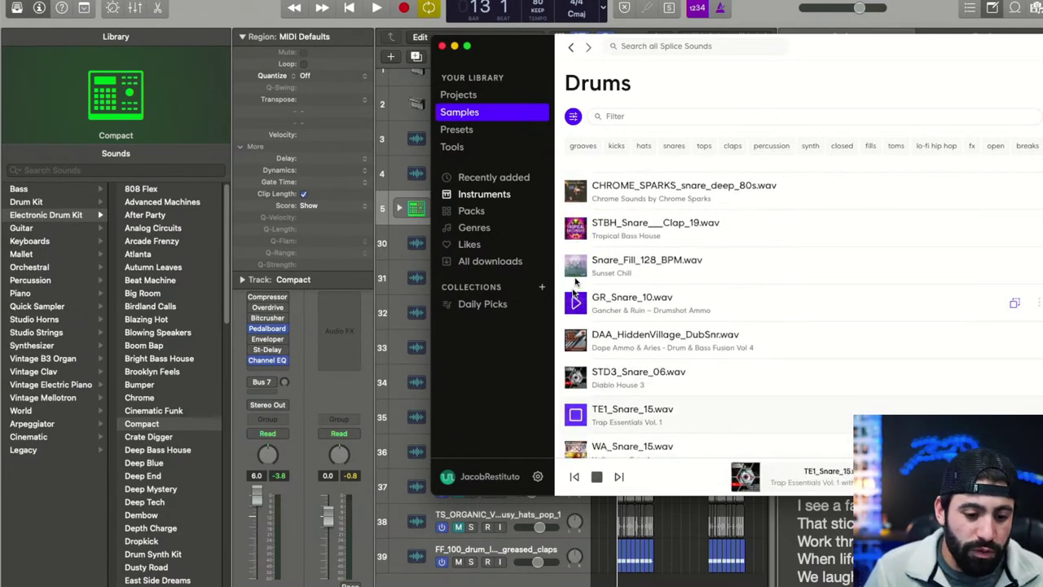
{"action": "key", "text": "Down"}
{"action": "key", "text": "Down"}
{"action": "key", "text": "Down"}
{"action": "key", "text": "Down"}
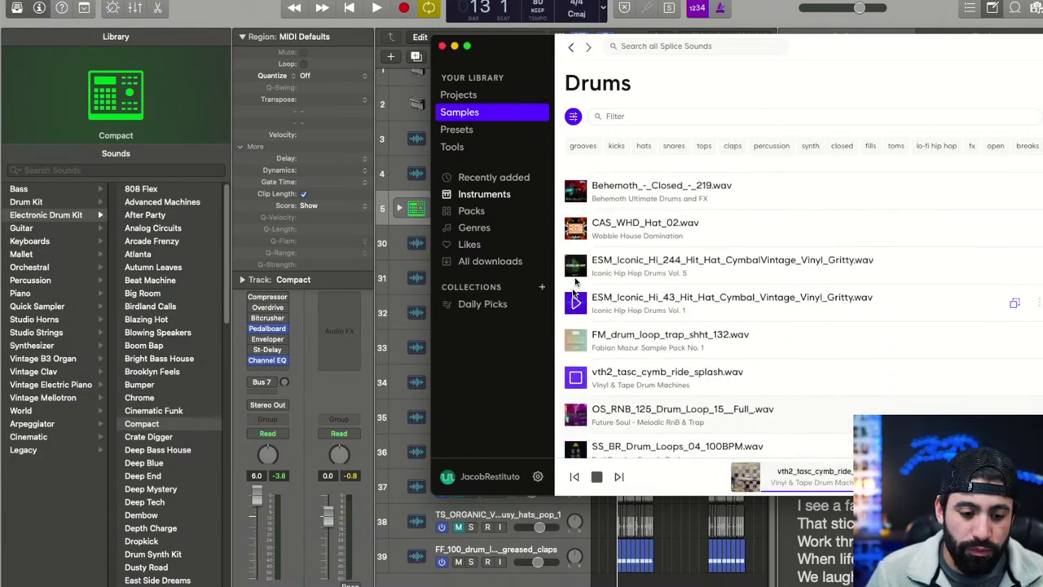
- Filter the drum samples to grooves and add dp_90_drum_loop_live_downbeat.wav on a new track below the claps at about bar 13
{"action": "left_click", "coordinate": [583, 145]}
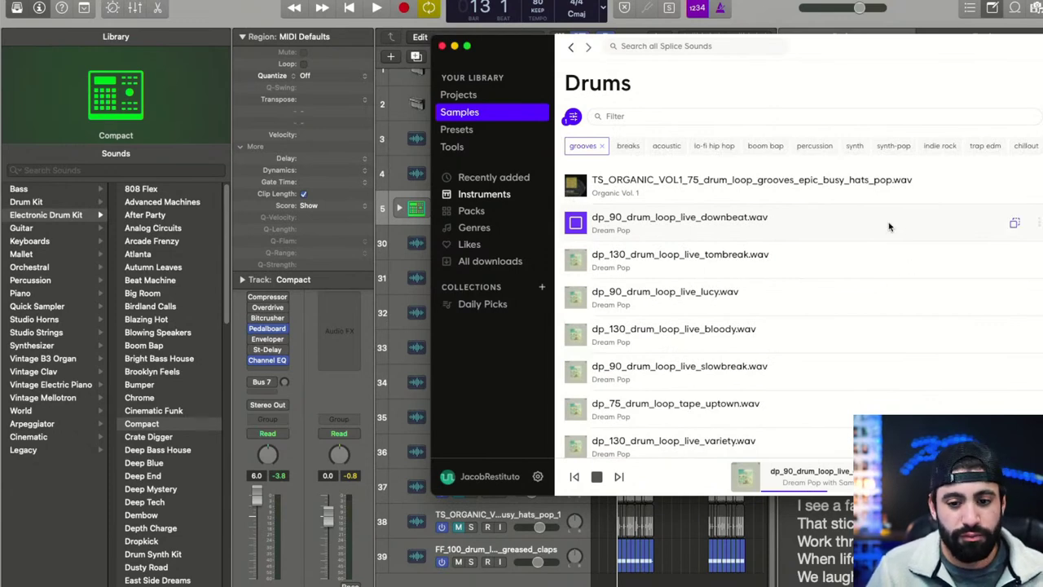
{"action": "left_click_drag", "start_coordinate": [886, 212], "coordinate": [623, 577]}
- Audition dp_130_drum_loop_live_tombreak.wav and return to the Logic Pro arrangement
{"action": "left_click", "coordinate": [599, 263]}
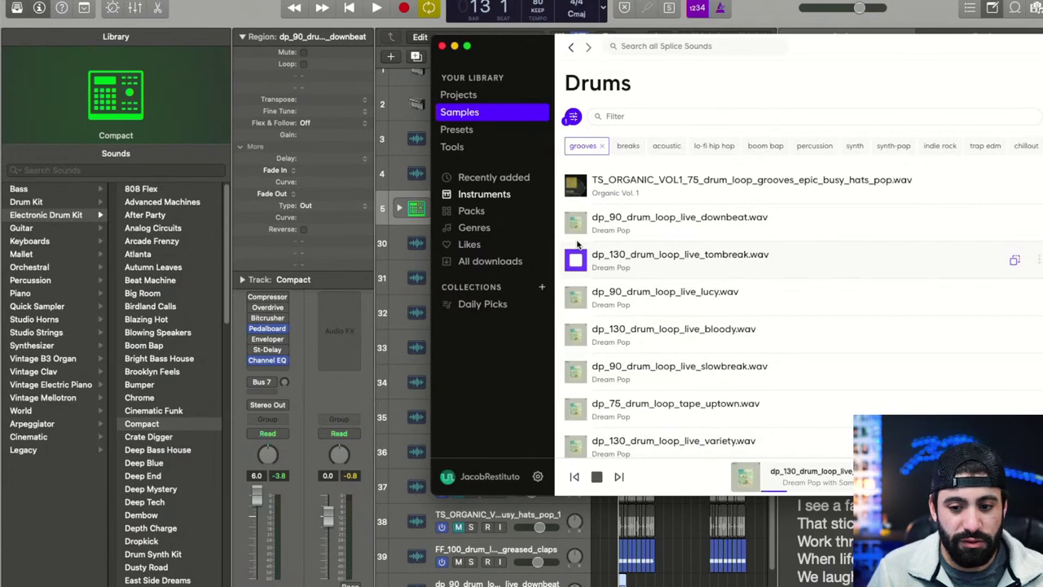
{"action": "scroll", "coordinate": [578, 245], "scroll_direction": "down", "scroll_amount": 2}
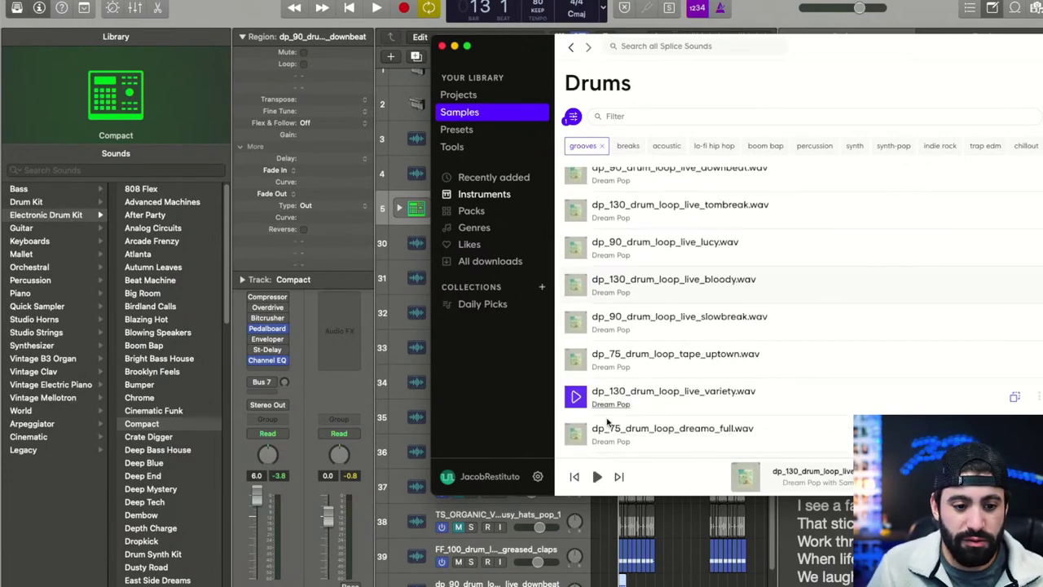
{"action": "left_click", "coordinate": [621, 582]}
{"action": "scroll", "coordinate": [621, 581], "scroll_direction": "right", "scroll_amount": 2}
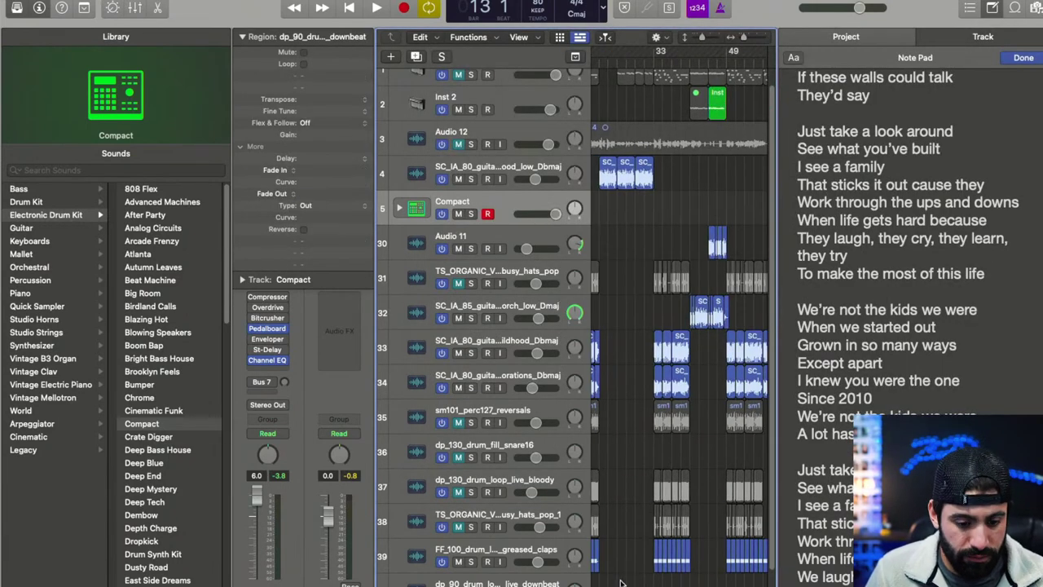
- Play the chorus from bar 13 with the dp_90_drum_loop_live_downbeat loop and remove that loop and its track
{"action": "scroll", "coordinate": [586, 562], "scroll_direction": "up", "scroll_amount": 5}
{"action": "key", "text": "space"}
{"action": "key", "text": "space"}
{"action": "left_click", "coordinate": [652, 575]}
{"action": "key", "text": "space"}
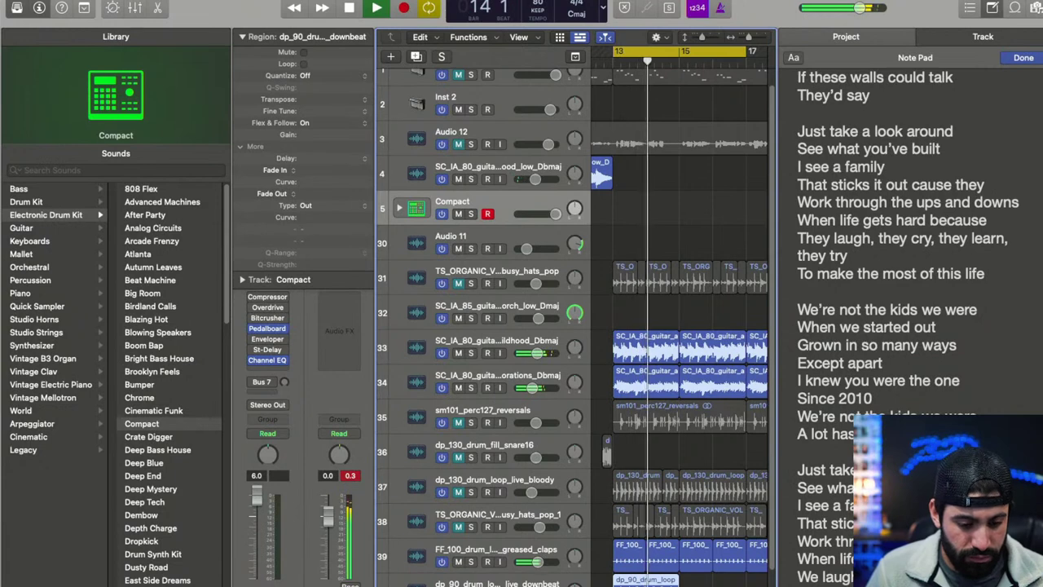
{"action": "key", "text": "space"}
{"action": "key", "text": "BackSpace"}
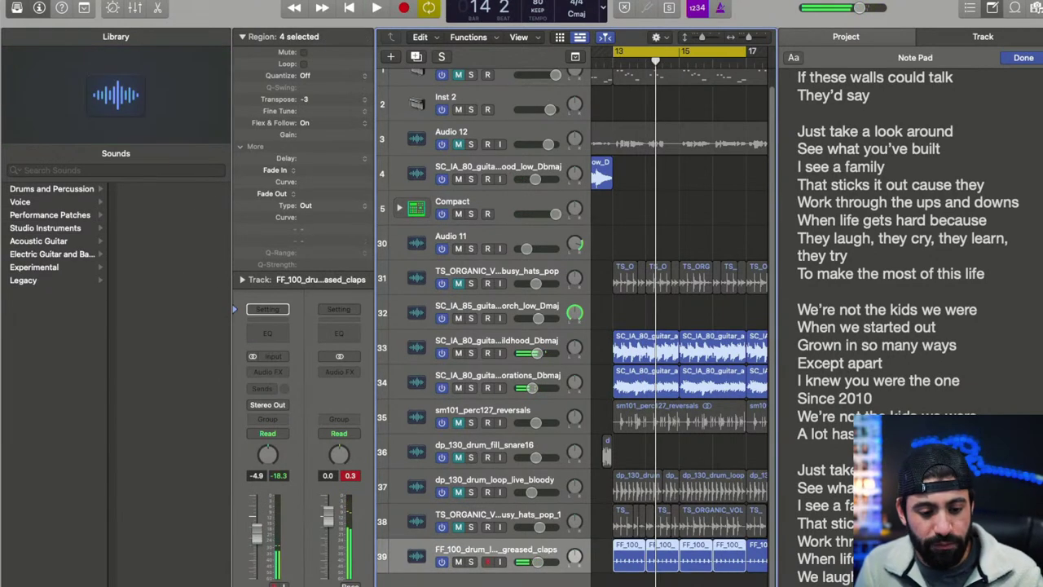
- Switch to Splice, audition SS_drum_loop_king_160.wav and BBL_75_drum_loop_rugert.wav among the grooves, and return to the Logic Pro arrangement
{"action": "key", "text": "Tab"}
{"action": "key", "text": "super+Tab"}
{"action": "scroll", "coordinate": [581, 344], "scroll_direction": "down", "scroll_amount": 10}
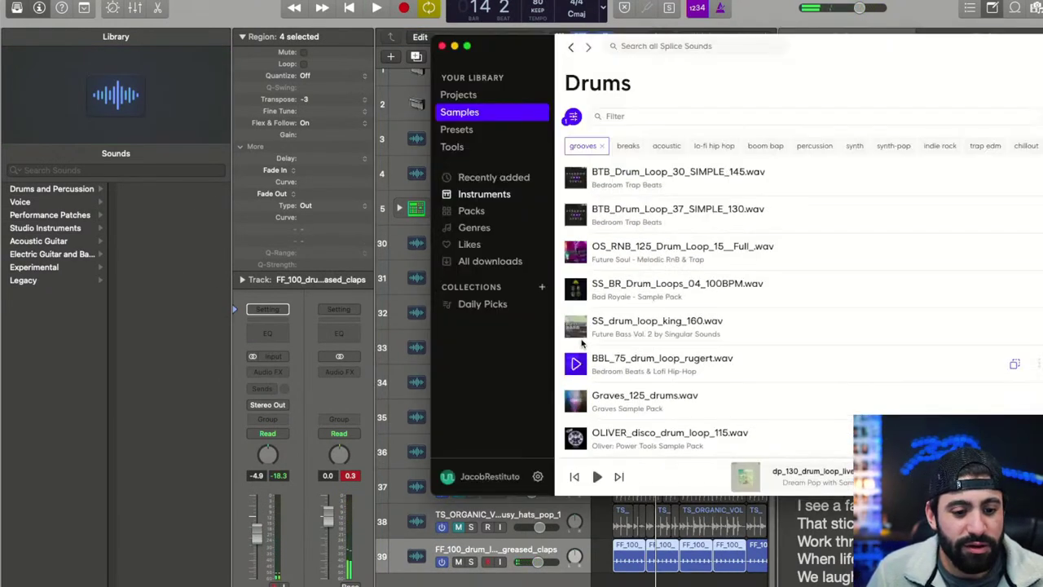
{"action": "left_click", "coordinate": [577, 320]}
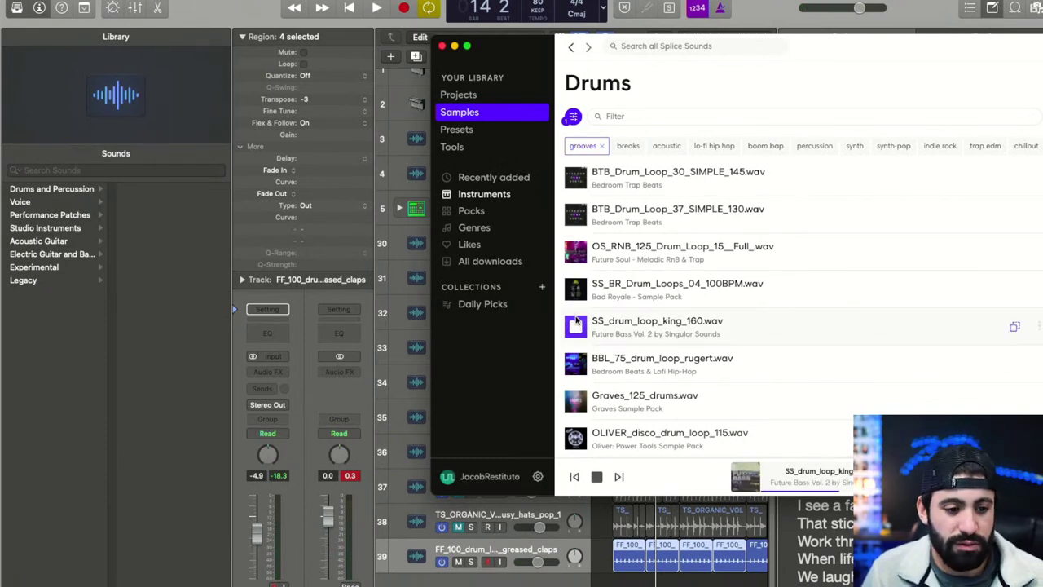
{"action": "left_click", "coordinate": [582, 349]}
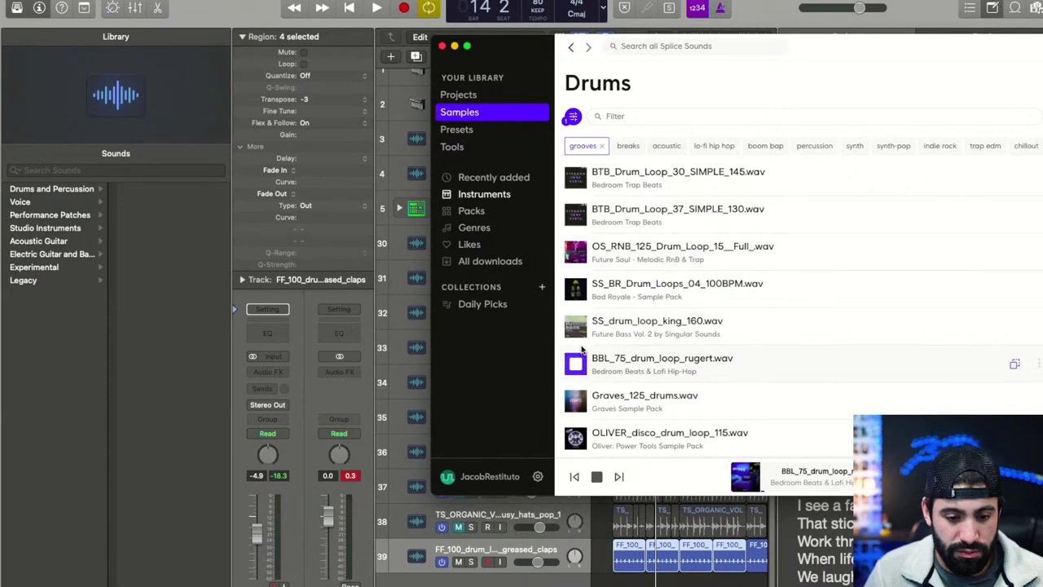
{"action": "key", "text": "Down"}
{"action": "left_click", "coordinate": [391, 314]}
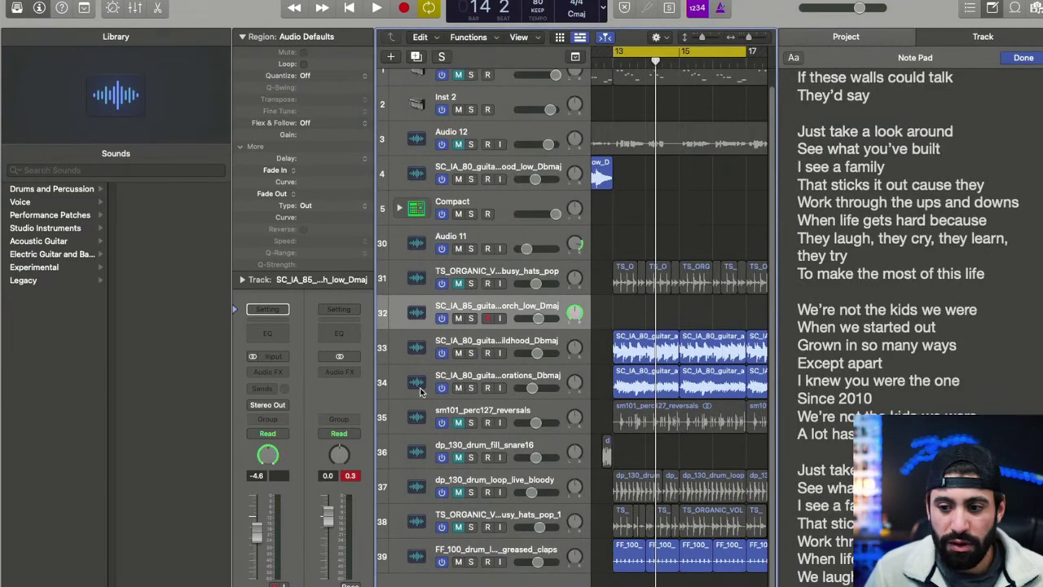
{"action": "left_click", "coordinate": [486, 570]}
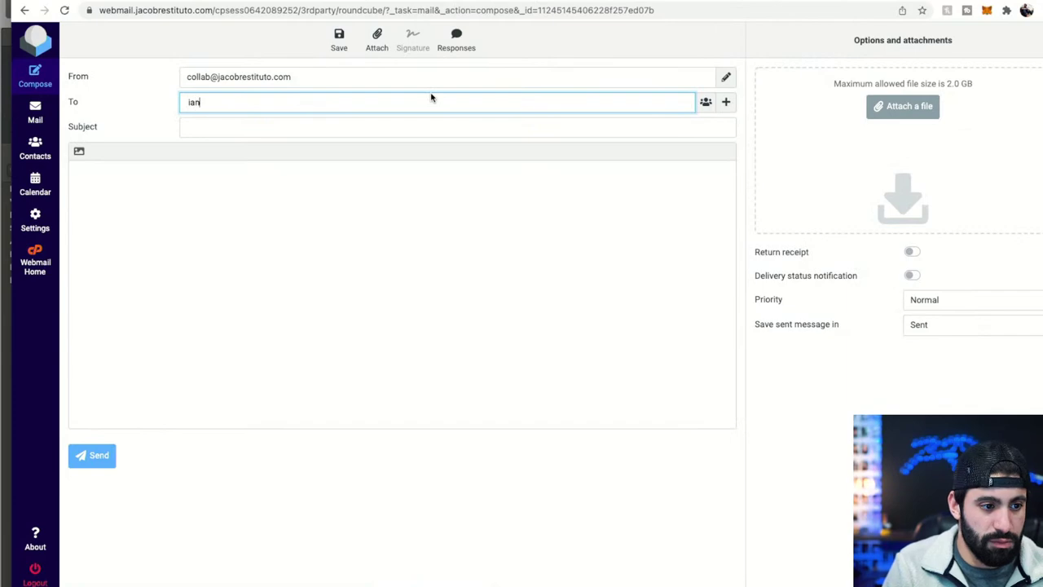
{"action": "key", "text": "super+t"}
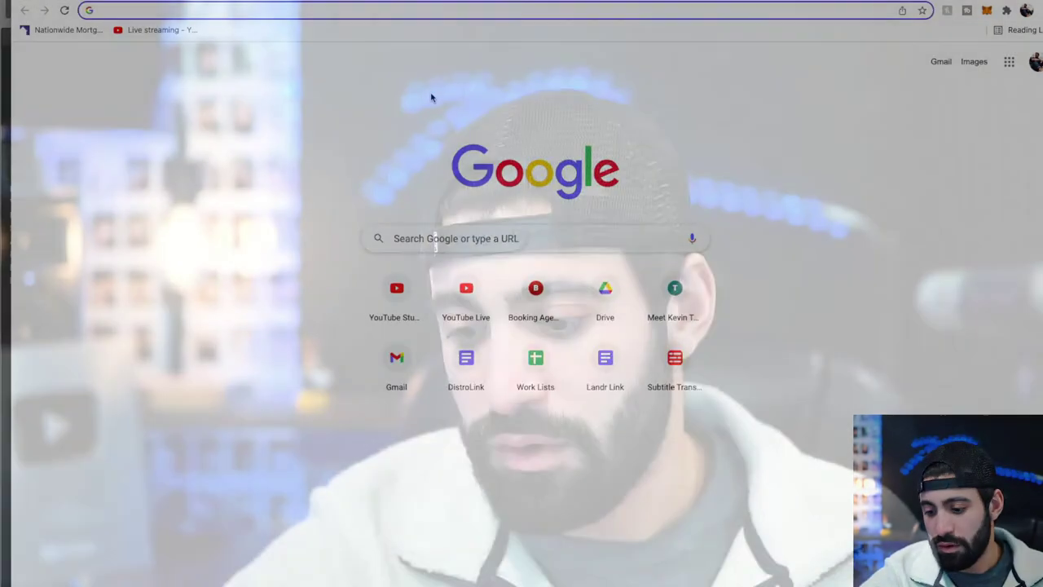
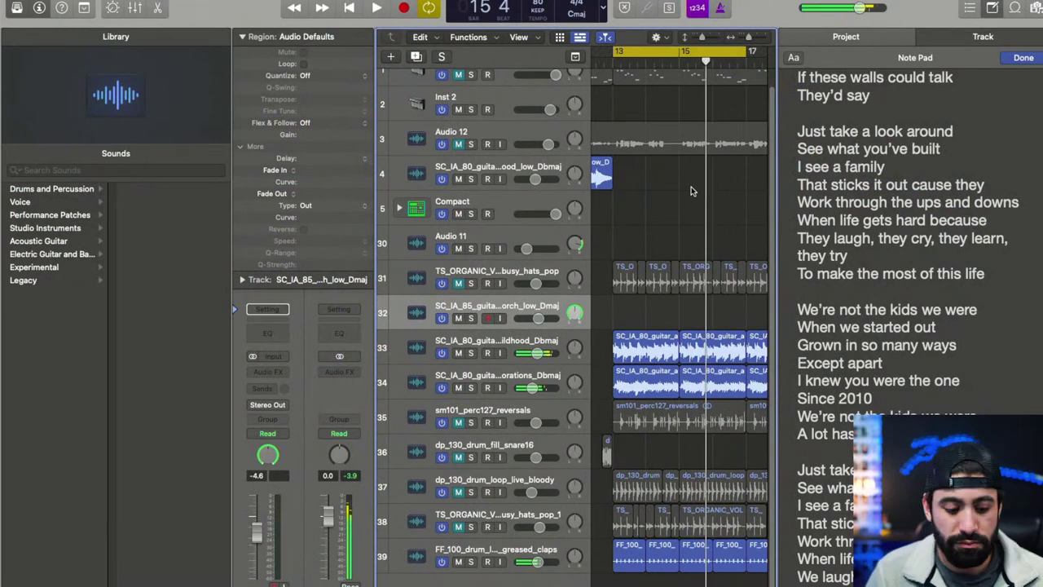
{"action": "key", "text": "super+Tab"}
{"action": "key", "text": "super+Tab"}
{"action": "key", "text": "super+Tab"}
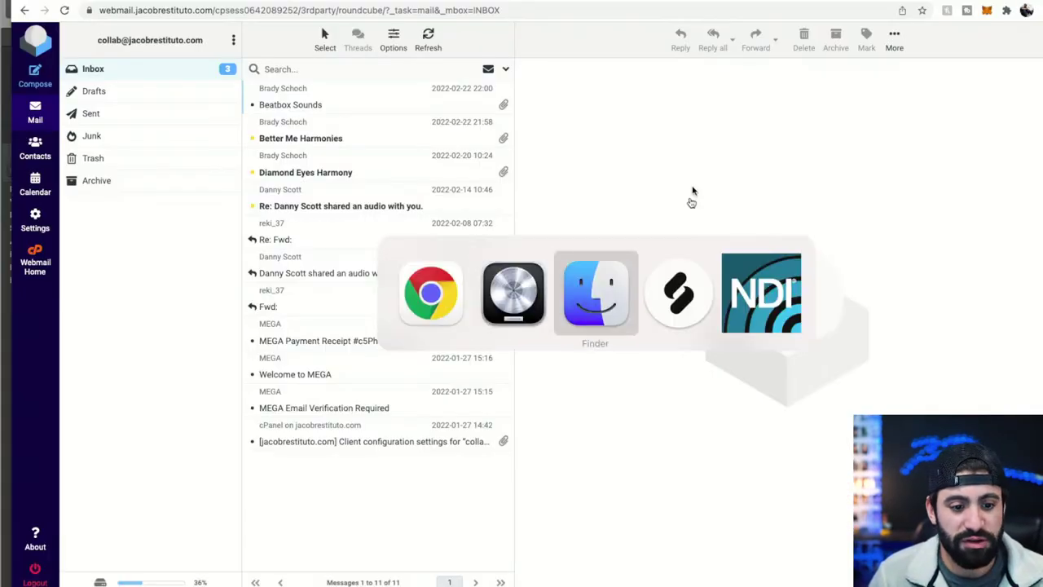
{"action": "key", "text": "super+Tab"}
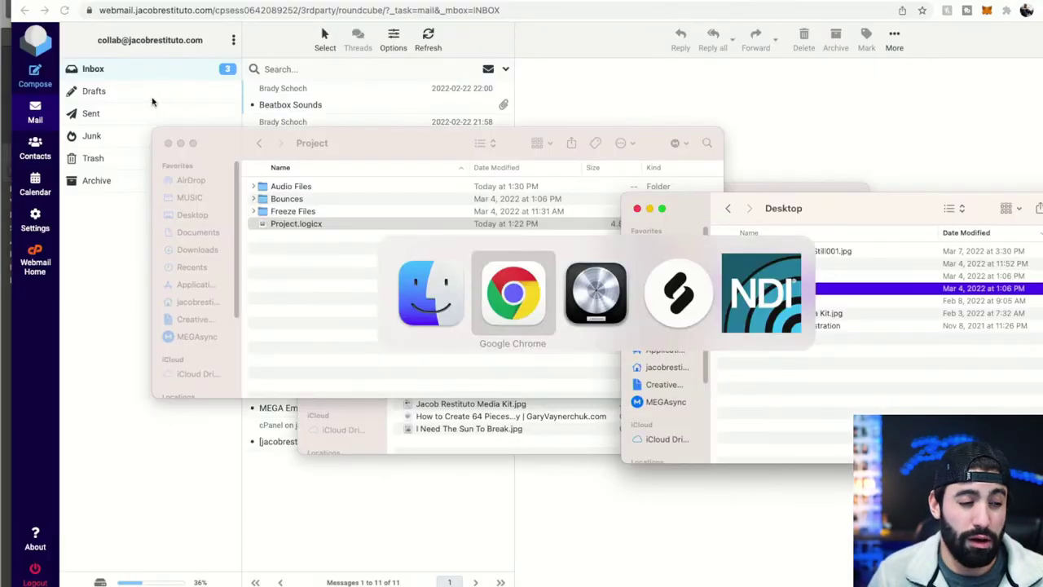
{"action": "key", "text": "super+Tab"}
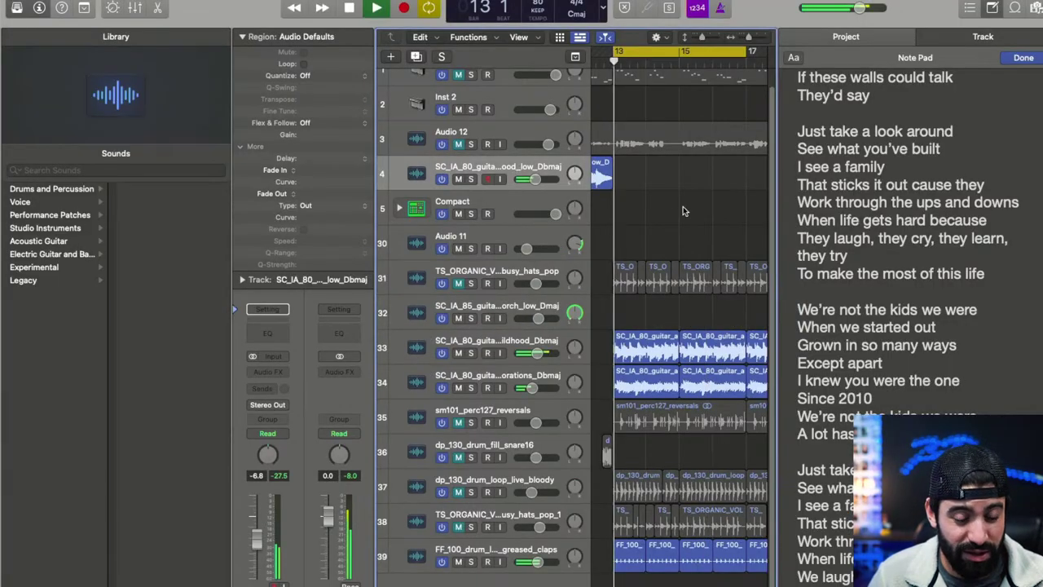
- Solo guitar track 33 to hear it alone, stop playback and take it out of solo
{"action": "left_click", "coordinate": [466, 338]}
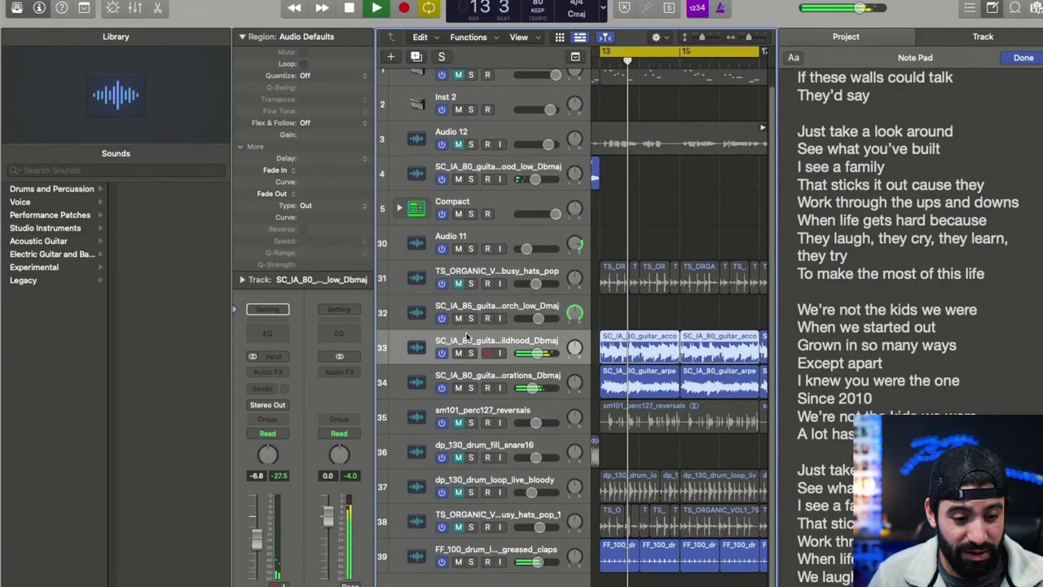
{"action": "left_click", "coordinate": [470, 352]}
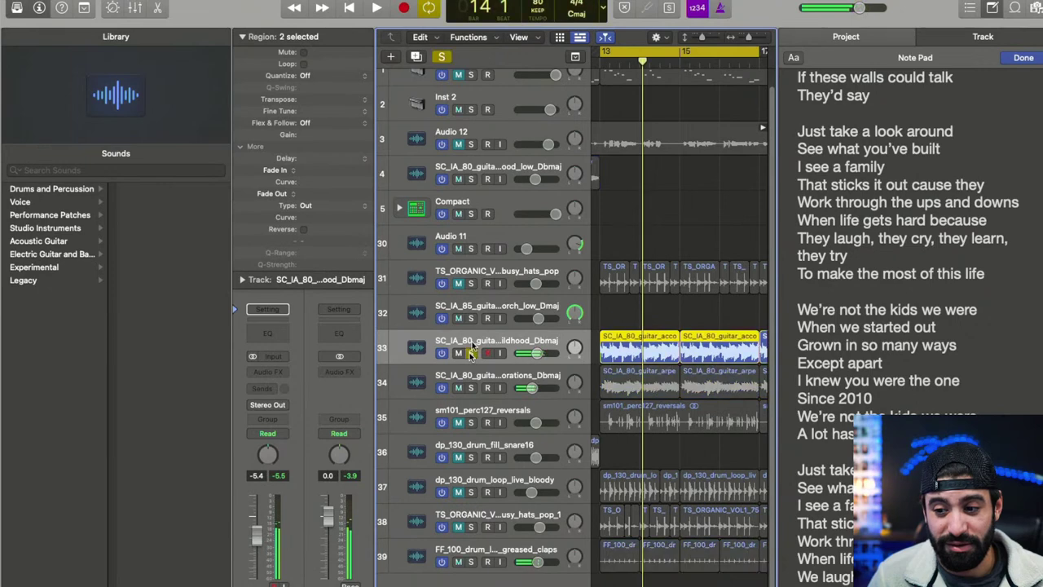
{"action": "key", "text": "space"}
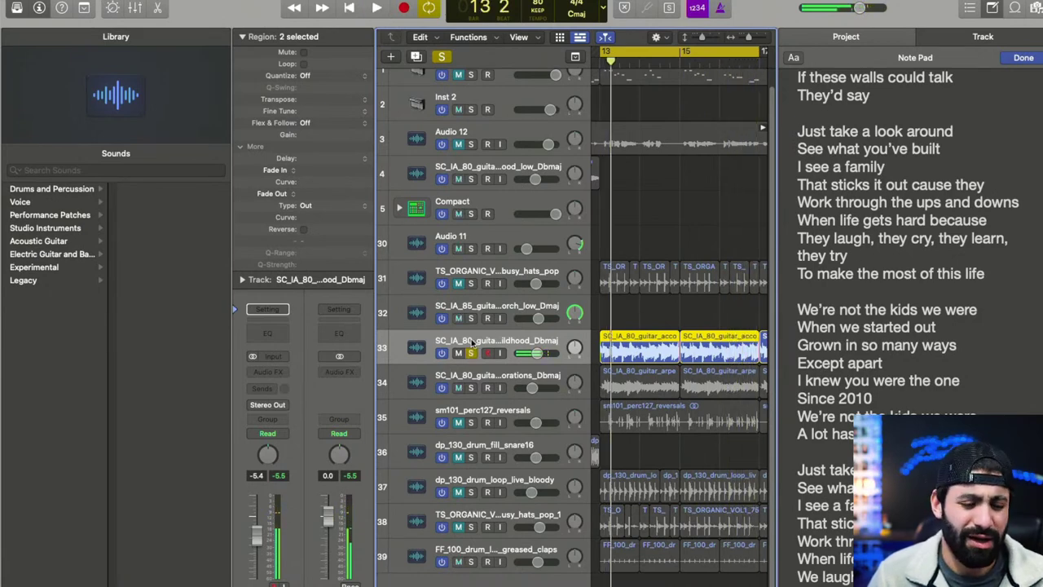
{"action": "left_click", "coordinate": [471, 349]}
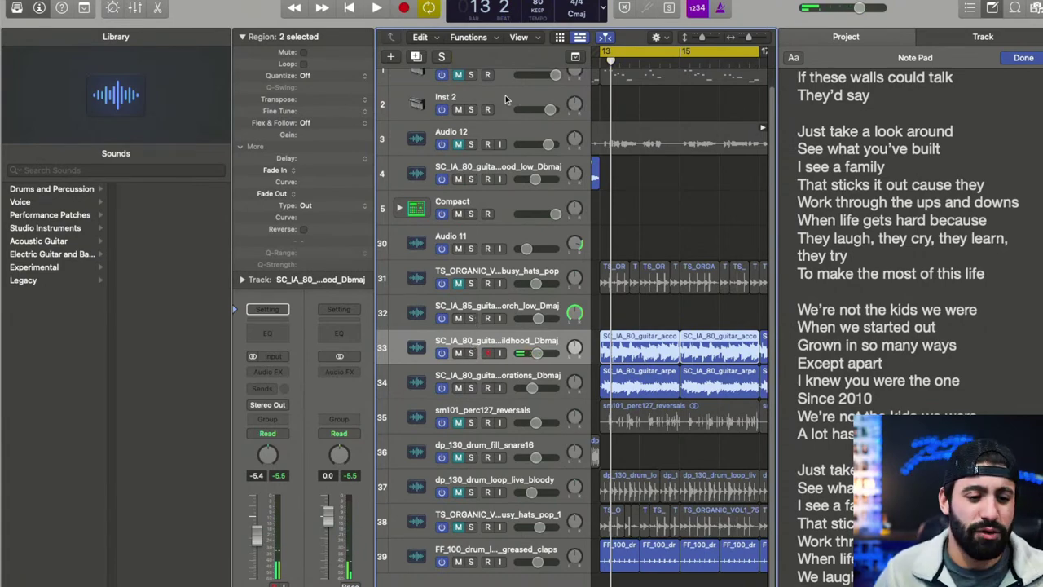
- Rehearse a part on the Inst 2 electric piano track while repeatedly playing back the chorus from bar 13
{"action": "left_click", "coordinate": [393, 56]}
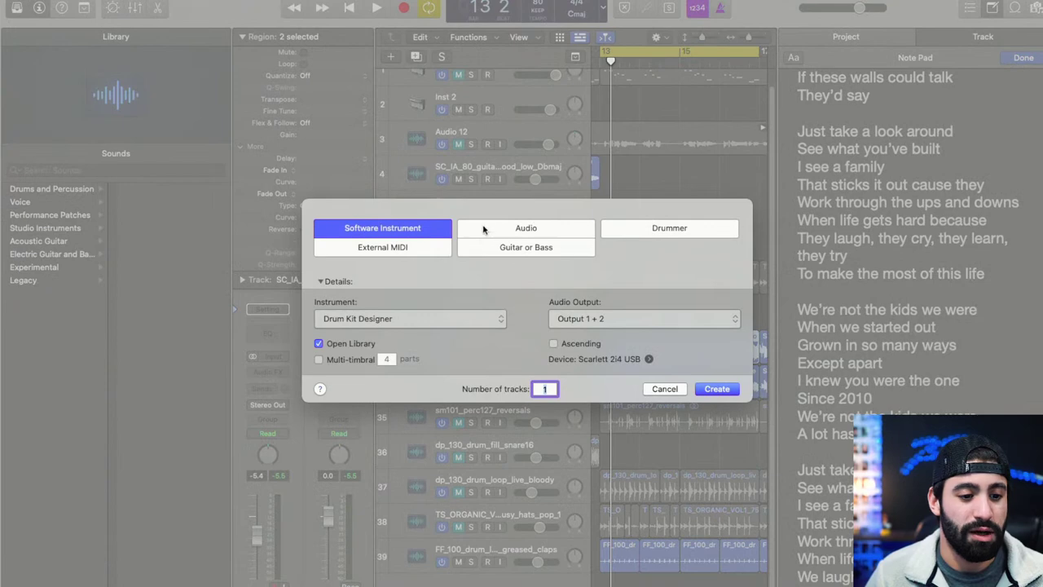
{"action": "left_click", "coordinate": [664, 389]}
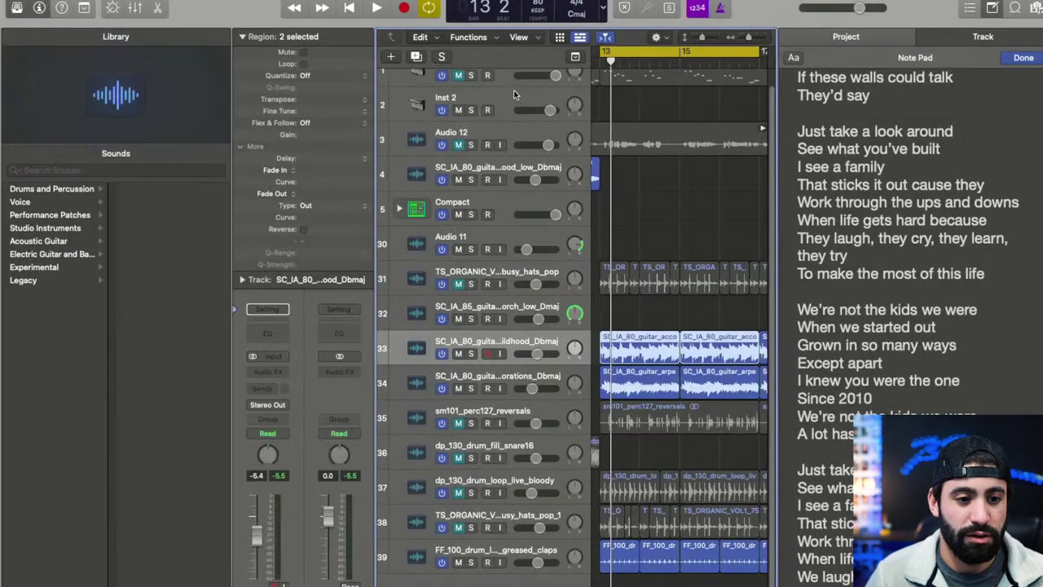
{"action": "left_click", "coordinate": [519, 102]}
{"action": "key", "text": "space"}
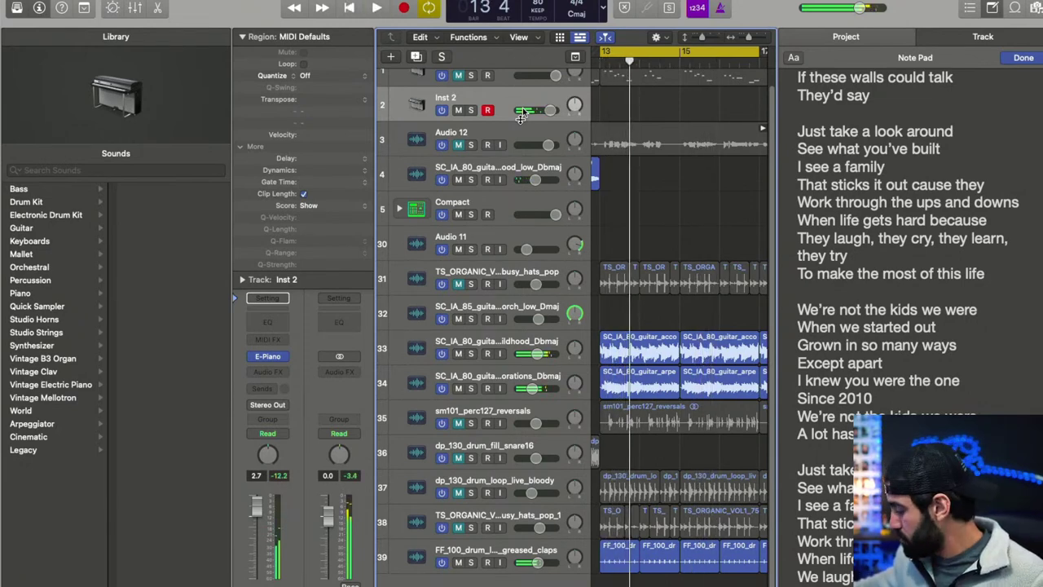
{"action": "key", "text": "Return"}
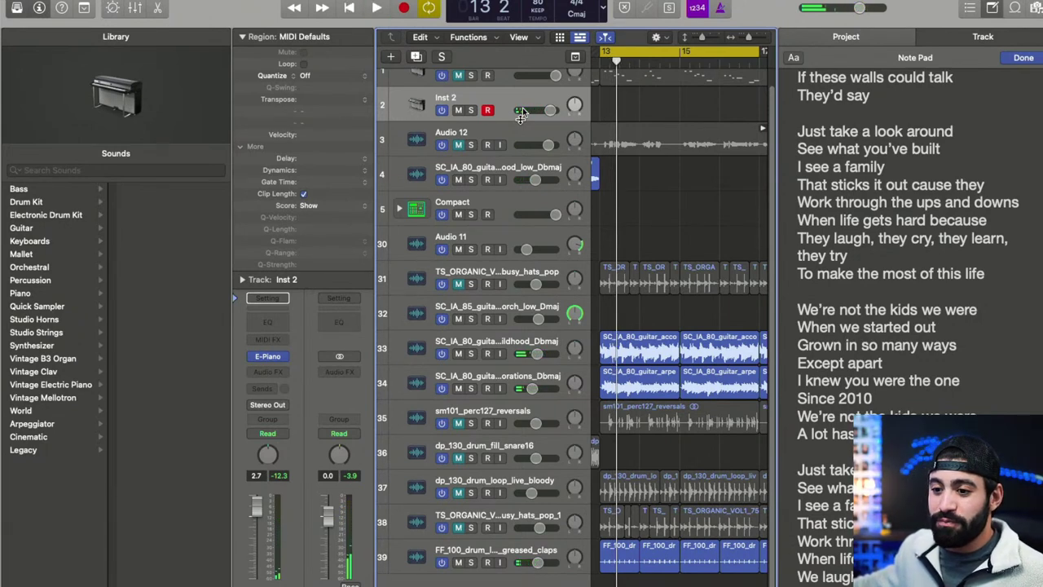
{"action": "key", "text": "space"}
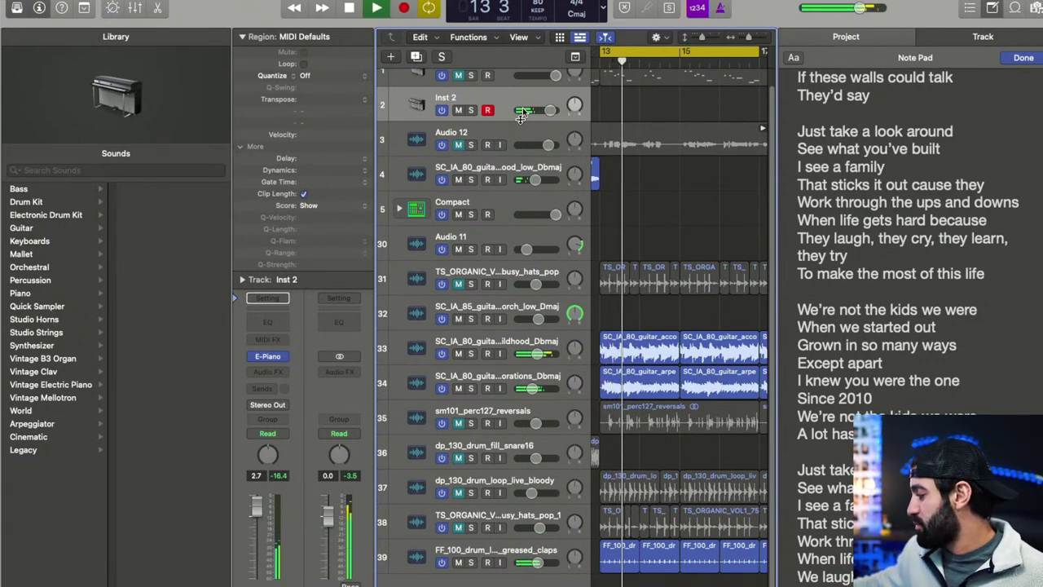
{"action": "key", "text": "space"}
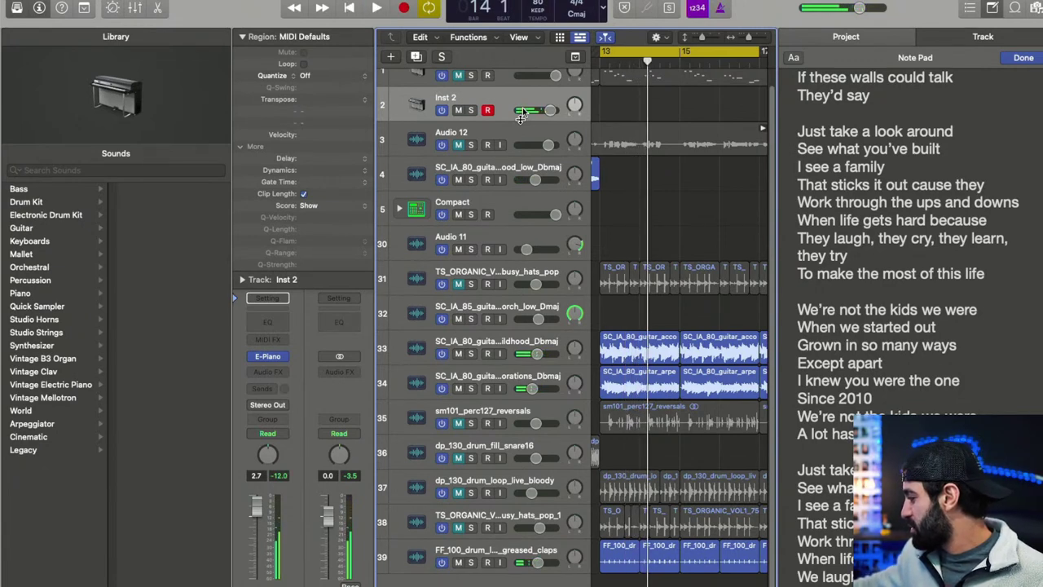
{"action": "key", "text": "space"}
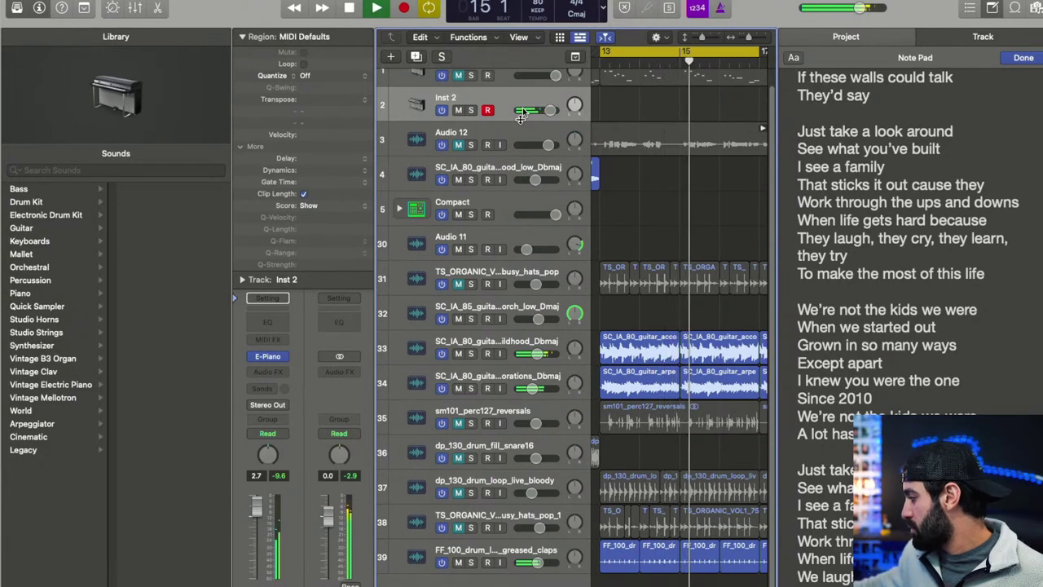
{"action": "key", "text": "space"}
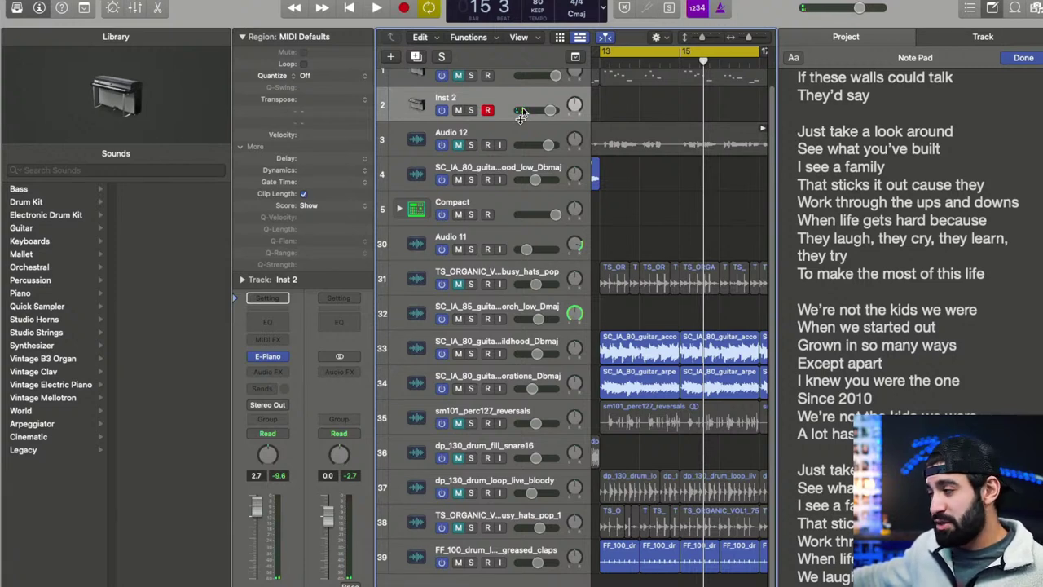
{"action": "key", "text": "space"}
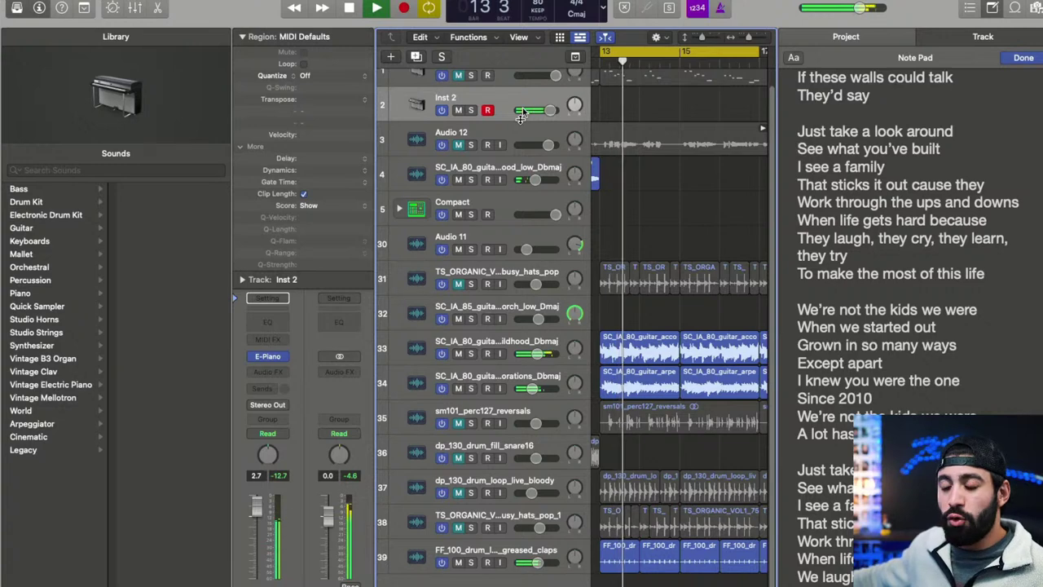
{"action": "key", "text": "space"}
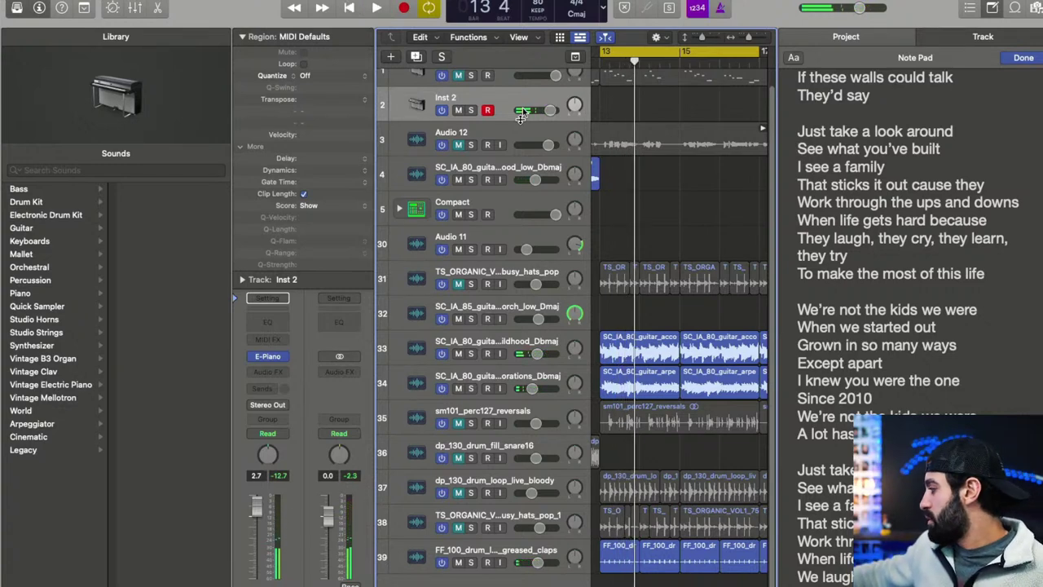
{"action": "key", "text": "space"}
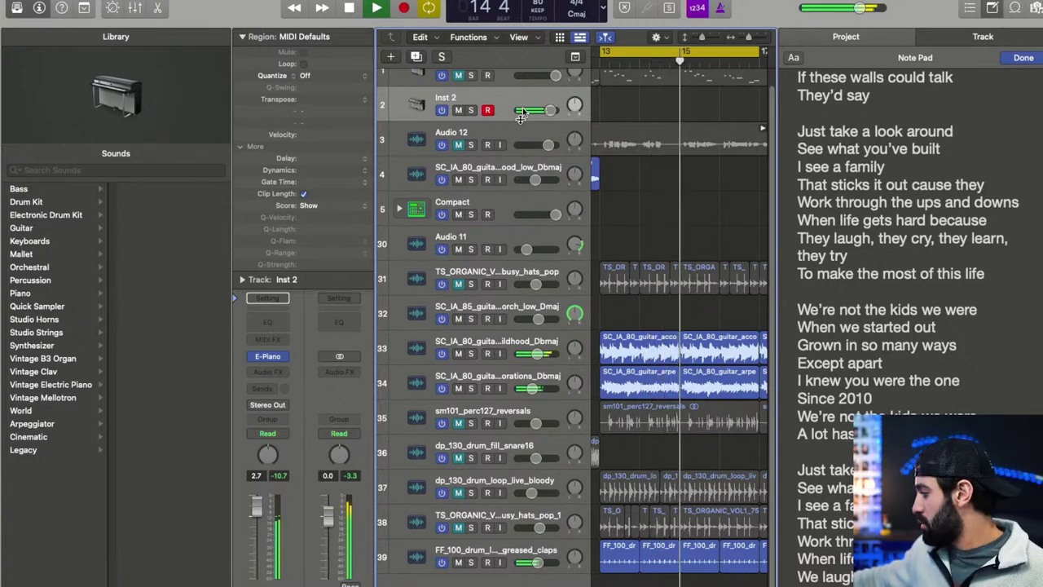
{"action": "key", "text": "space"}
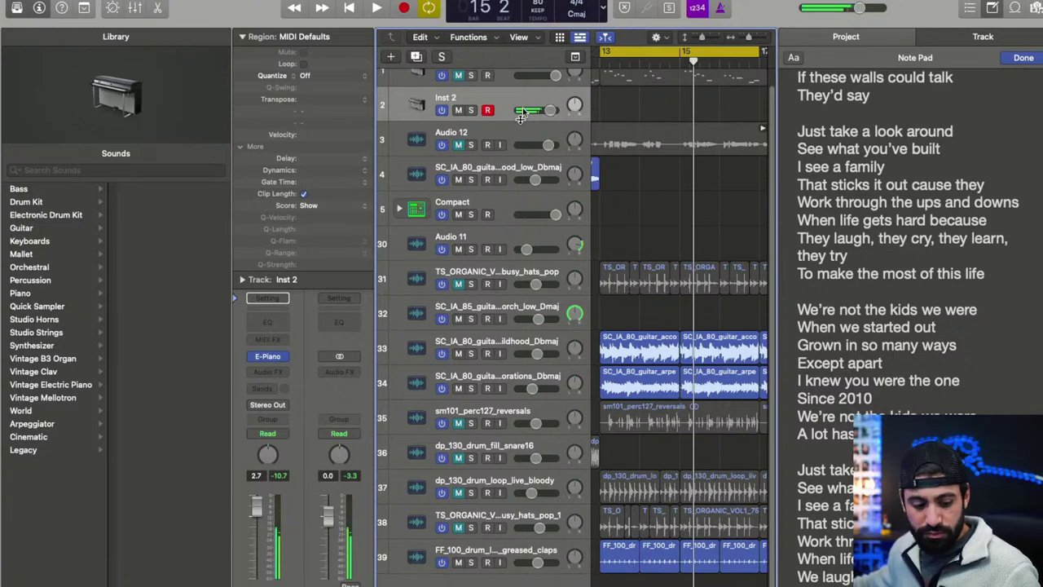
- Record a four-note line on Inst 2 across bars 13 and 14 and open the region in the Piano Roll
{"action": "key", "text": "space"}
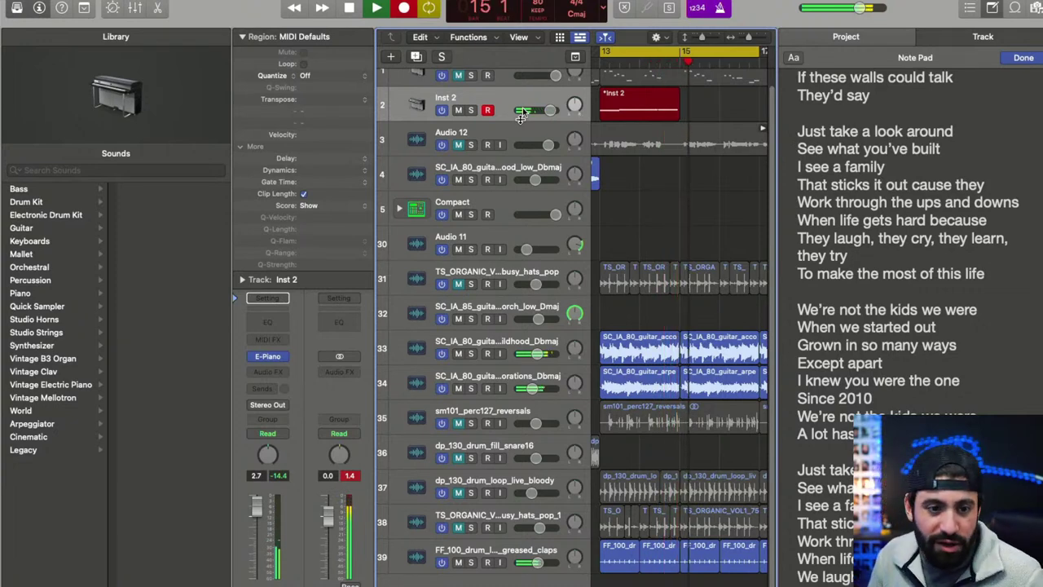
{"action": "key", "text": "space"}
{"action": "key", "text": "p"}
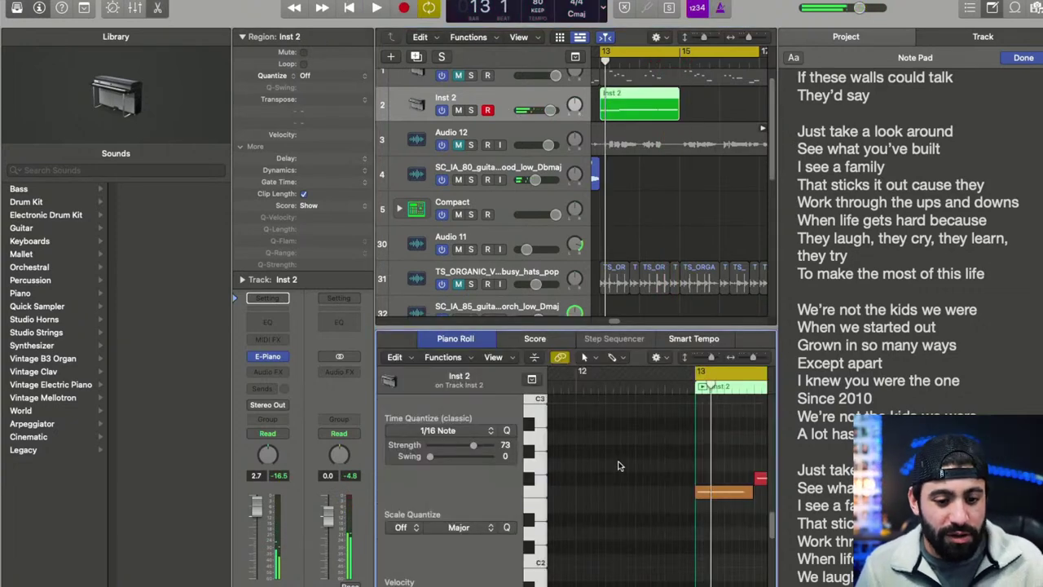
- Lower the second note's velocity and raise the third note's velocity in the Inst 2 region while checking the playback
{"action": "key", "text": "super+a"}
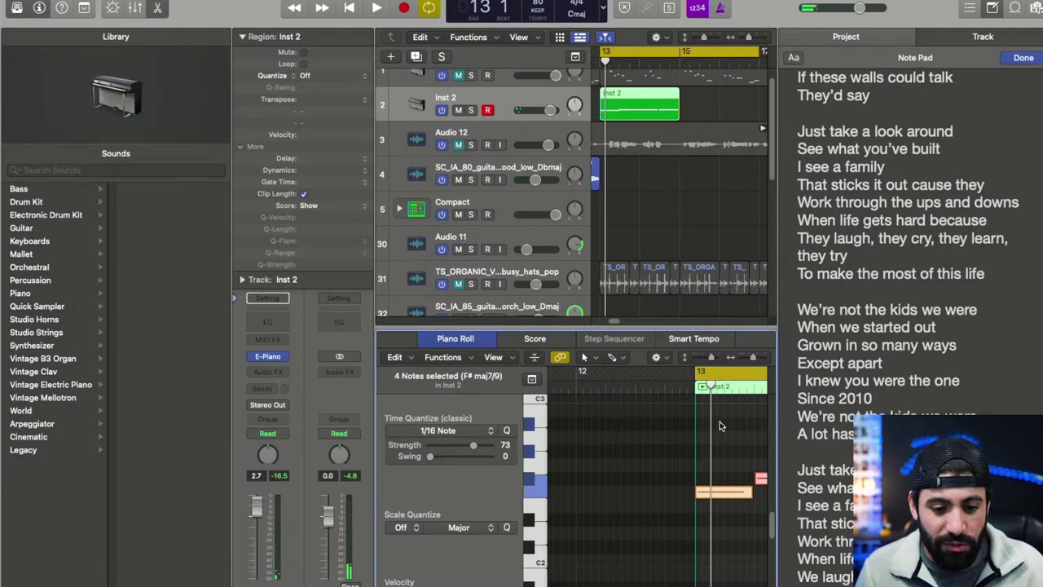
{"action": "left_click", "coordinate": [744, 424]}
{"action": "scroll", "coordinate": [742, 428], "scroll_direction": "right", "scroll_amount": 3}
{"action": "left_click_drag", "start_coordinate": [695, 444], "coordinate": [760, 469]}
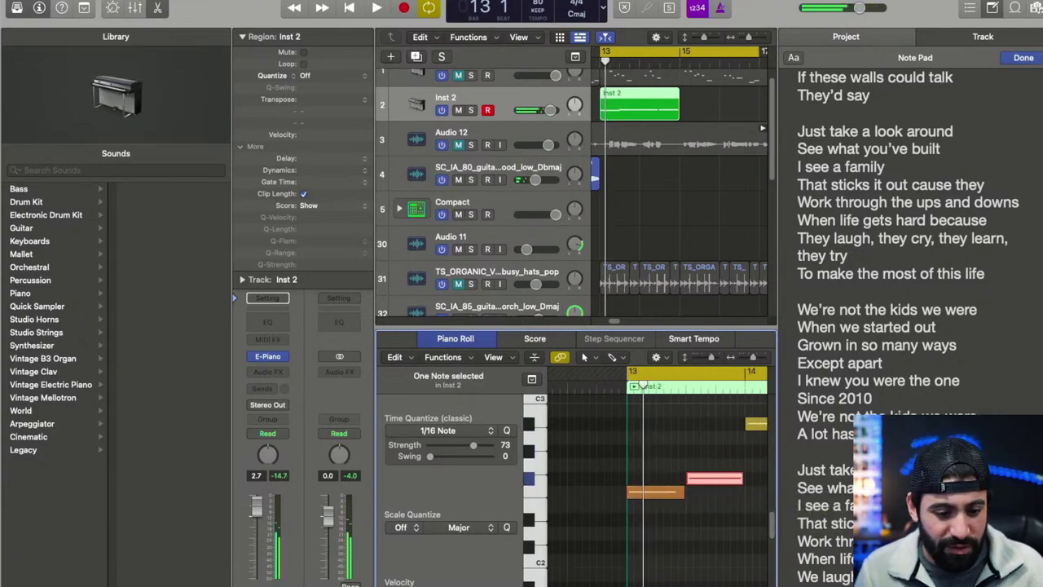
{"action": "key", "text": "space"}
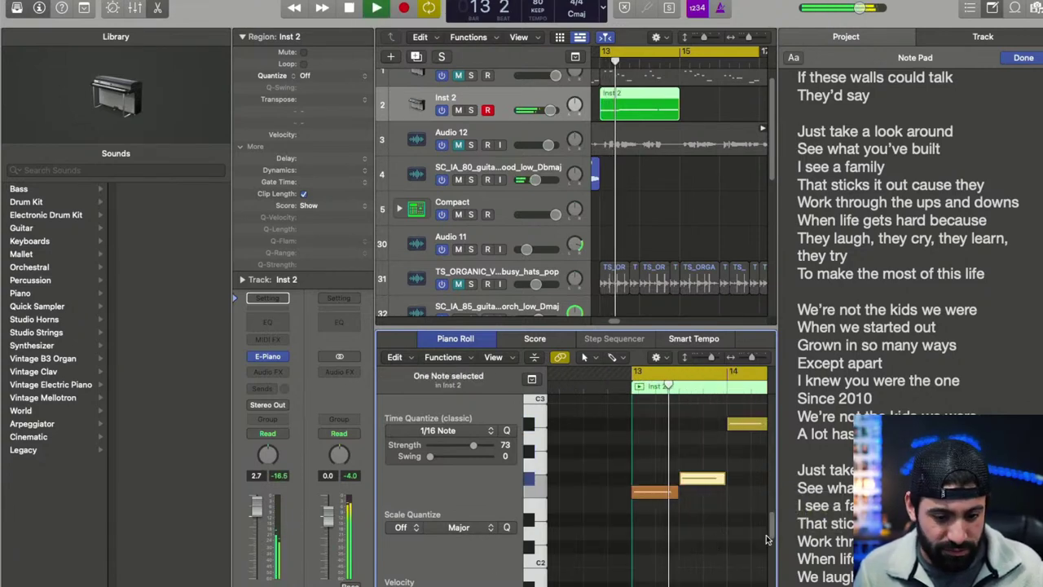
{"action": "scroll", "coordinate": [683, 522], "scroll_direction": "right", "scroll_amount": 2}
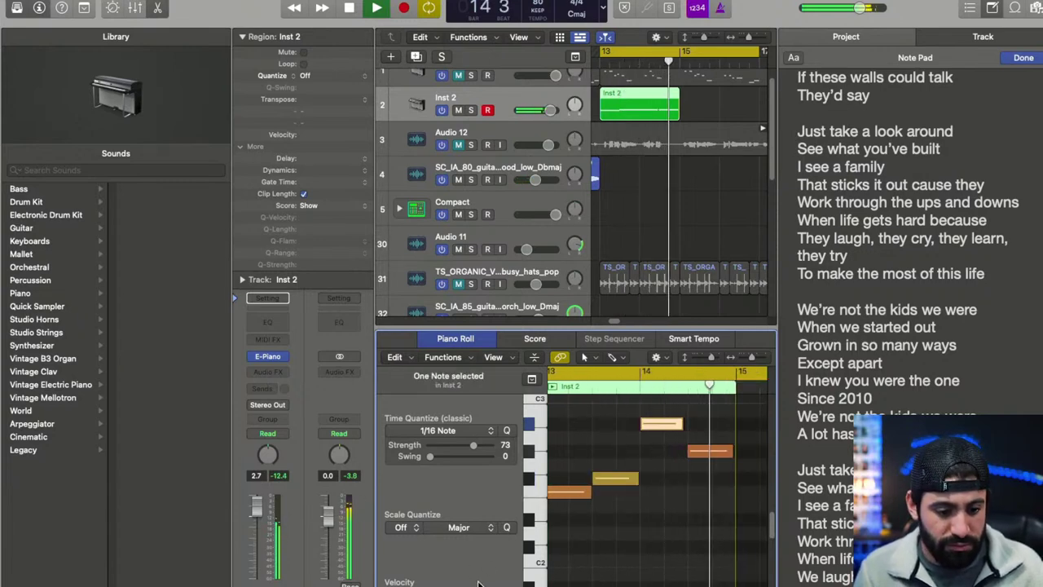
- Shorten the fourth note of the Inst 2 line, add short C3 and C#3 notes at the end of bar 14, and play it back
{"action": "key", "text": "space"}
{"action": "left_click", "coordinate": [689, 479]}
{"action": "left_click_drag", "start_coordinate": [731, 451], "coordinate": [730, 412]}
{"action": "scroll", "coordinate": [729, 422], "scroll_direction": "up", "scroll_amount": 2}
{"action": "left_click", "coordinate": [728, 417], "text": "super"}
{"action": "key", "text": "space"}
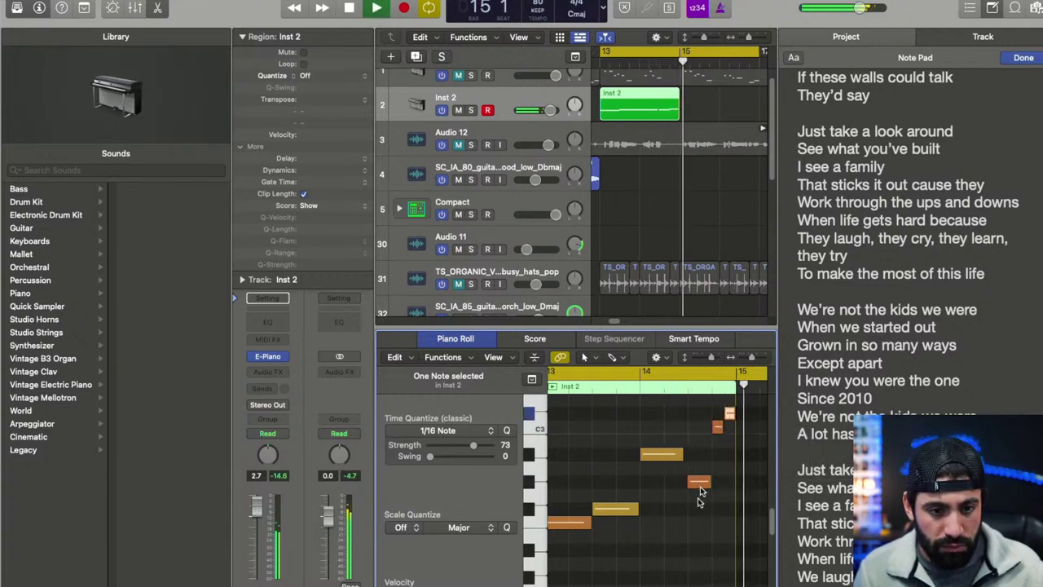
- Repeat the Inst 2 region once so a copy starts at bar 15, and play back the cycle
{"action": "key", "text": "space"}
{"action": "left_click", "coordinate": [637, 96]}
{"action": "key", "text": "super+r"}
{"action": "key", "text": "space"}
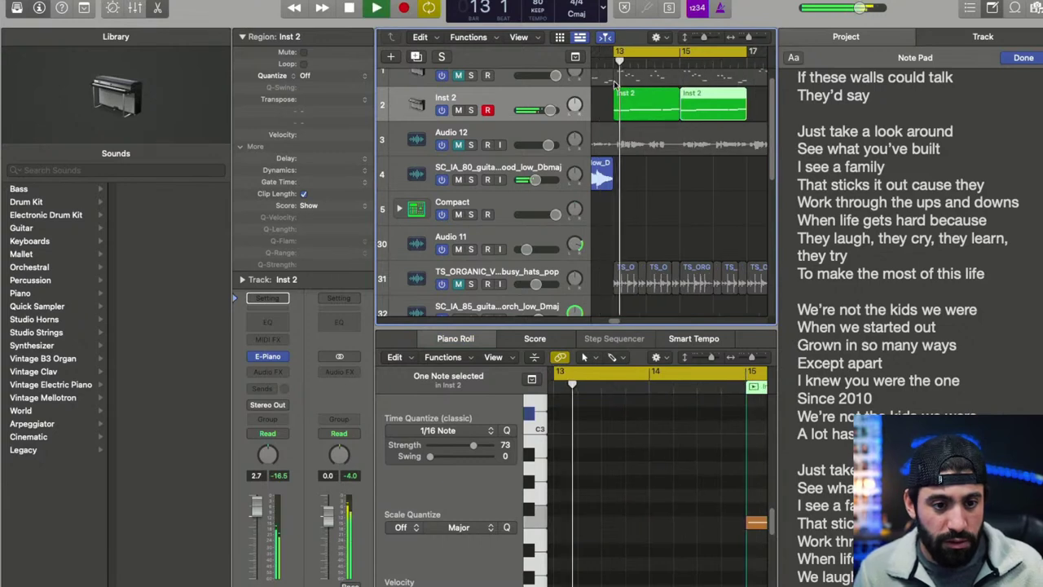
- Review the Chase options in the project's MIDI settings
{"action": "left_click", "coordinate": [50, 1]}
{"action": "mouse_move", "coordinate": [91, 0]}
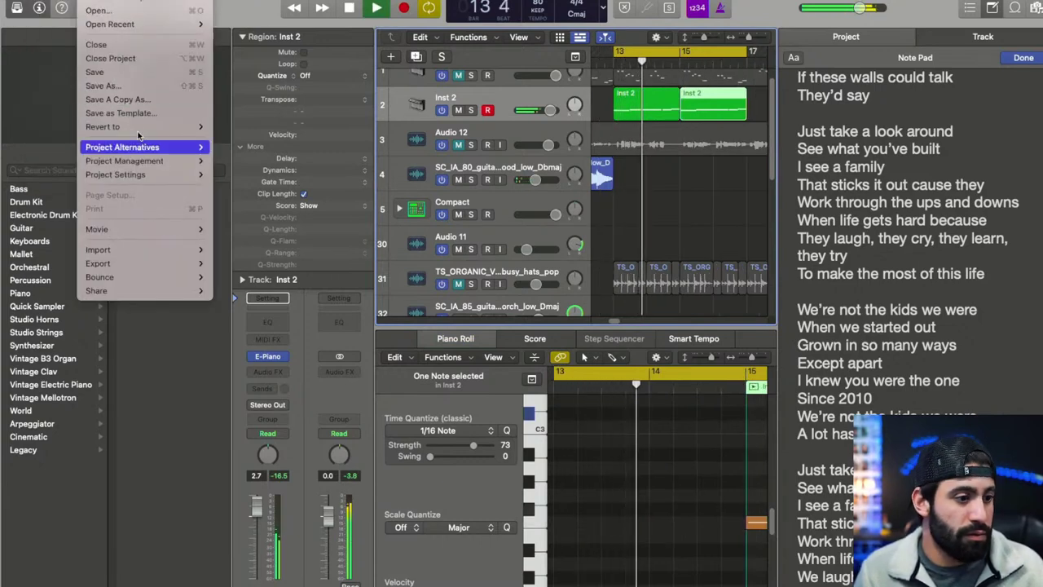
{"action": "mouse_move", "coordinate": [140, 145]}
{"action": "mouse_move", "coordinate": [196, 175]}
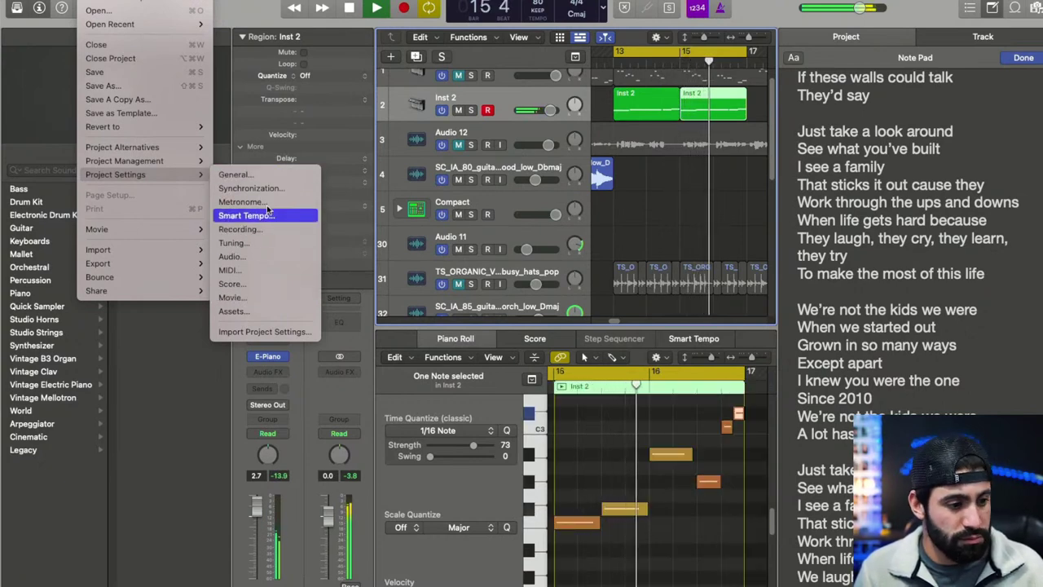
{"action": "left_click", "coordinate": [244, 269]}
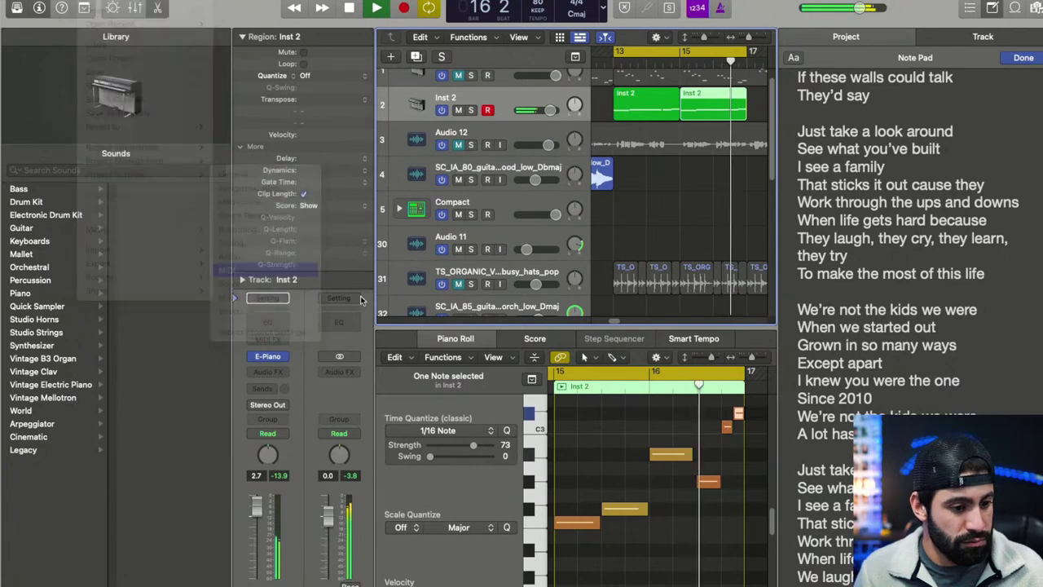
{"action": "left_click", "coordinate": [359, 293]}
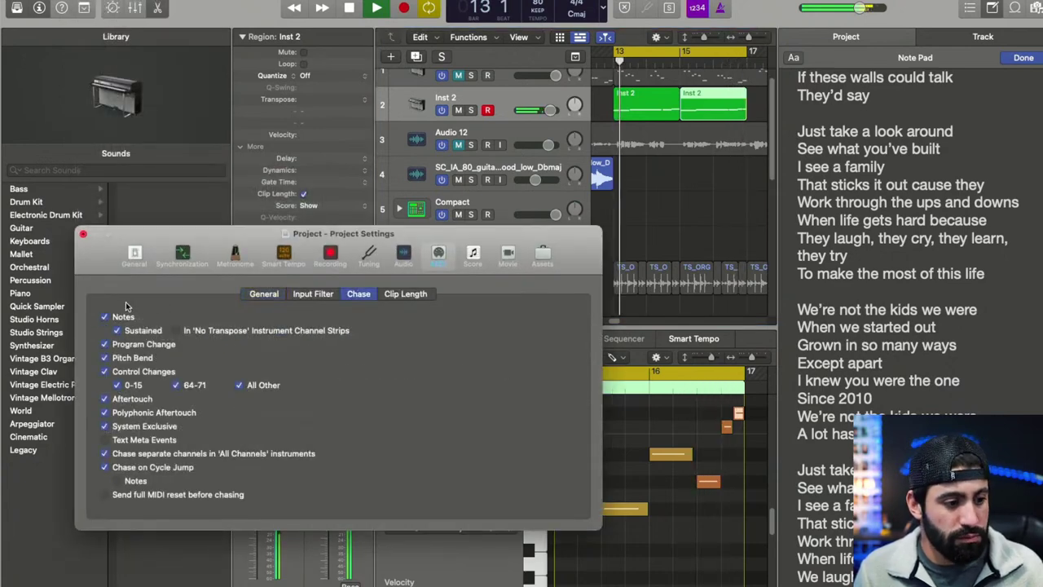
{"action": "left_click", "coordinate": [83, 234]}
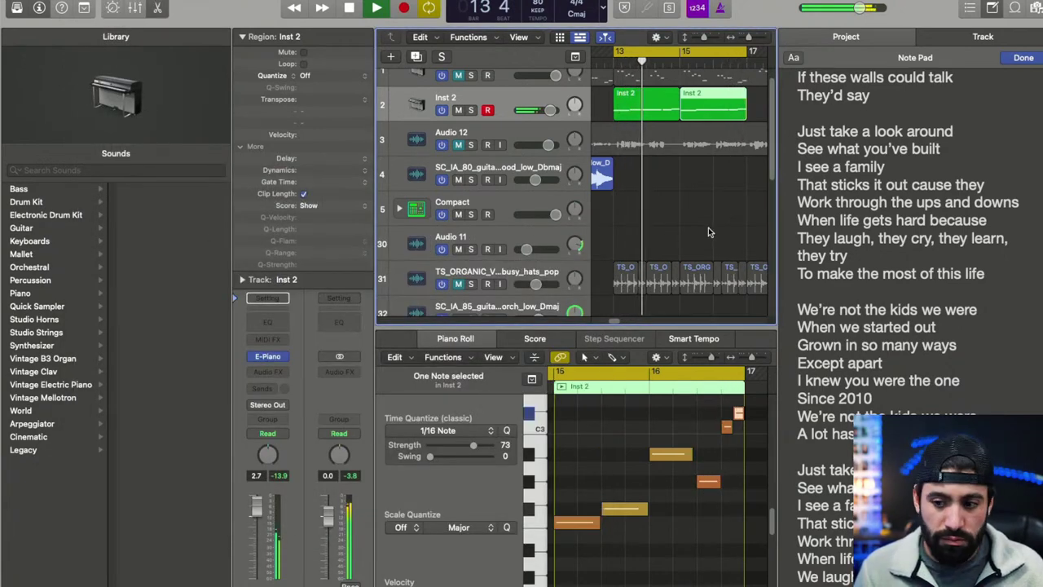
- Deselect the Inst 2 regions and close the project notes to give the arrangement more room
{"action": "key", "text": "super+Left"}
{"action": "key", "text": "super+Left"}
{"action": "left_click", "coordinate": [644, 219]}
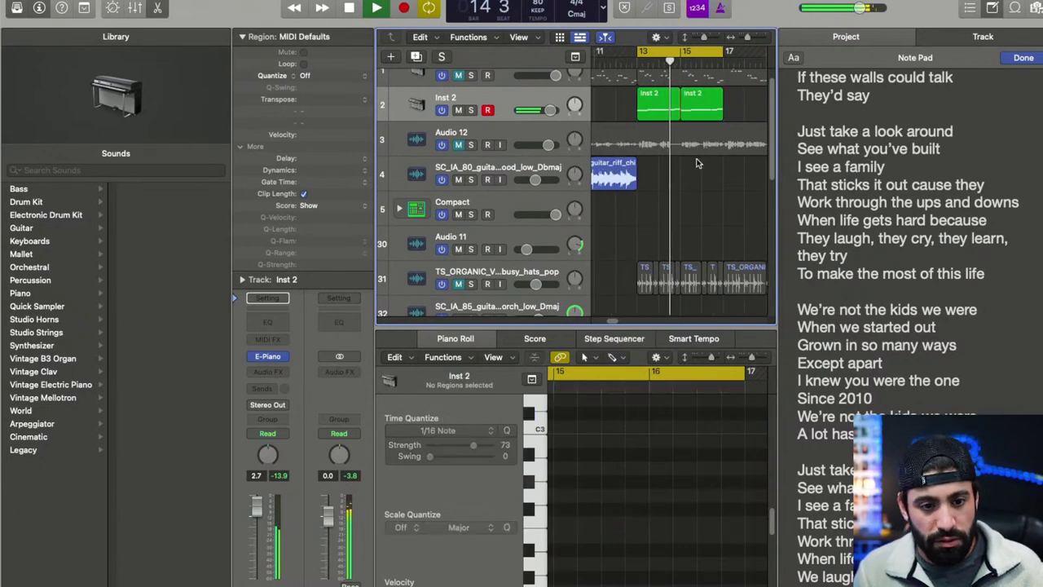
{"action": "key", "text": "super+Up"}
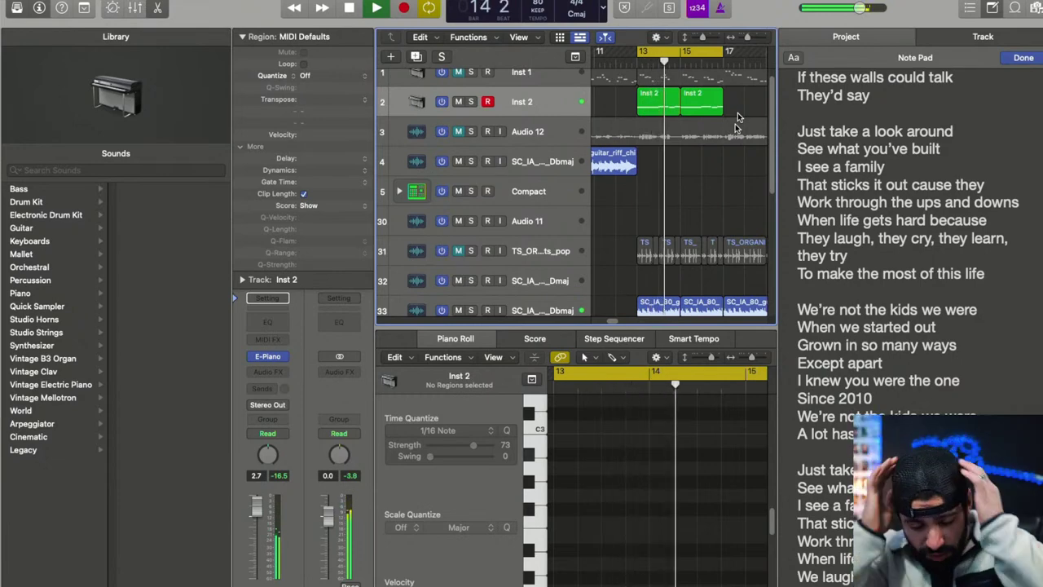
{"action": "left_click", "coordinate": [992, 7]}
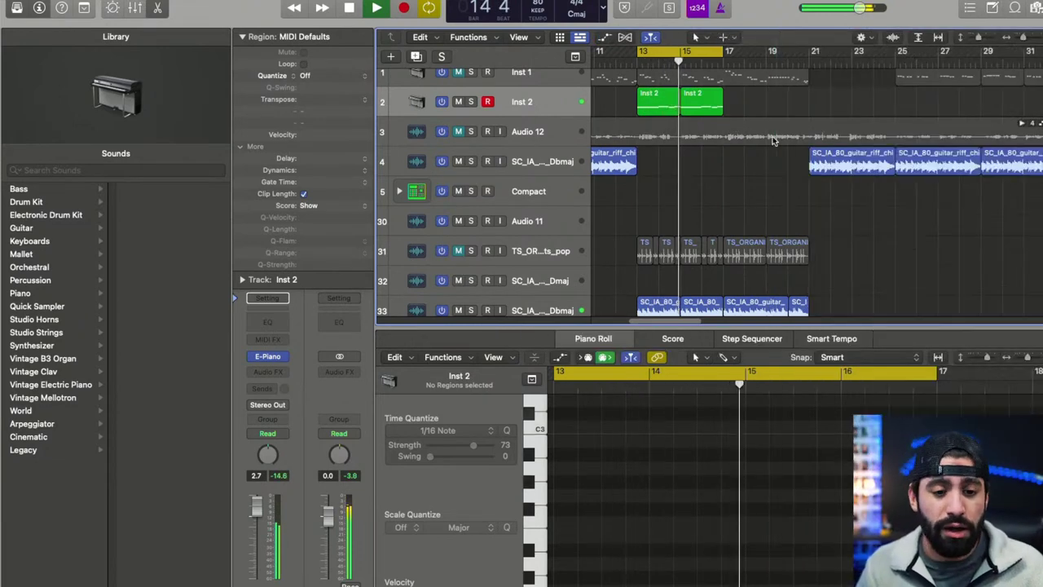
{"action": "scroll", "coordinate": [744, 143], "scroll_direction": "down", "scroll_amount": 5}
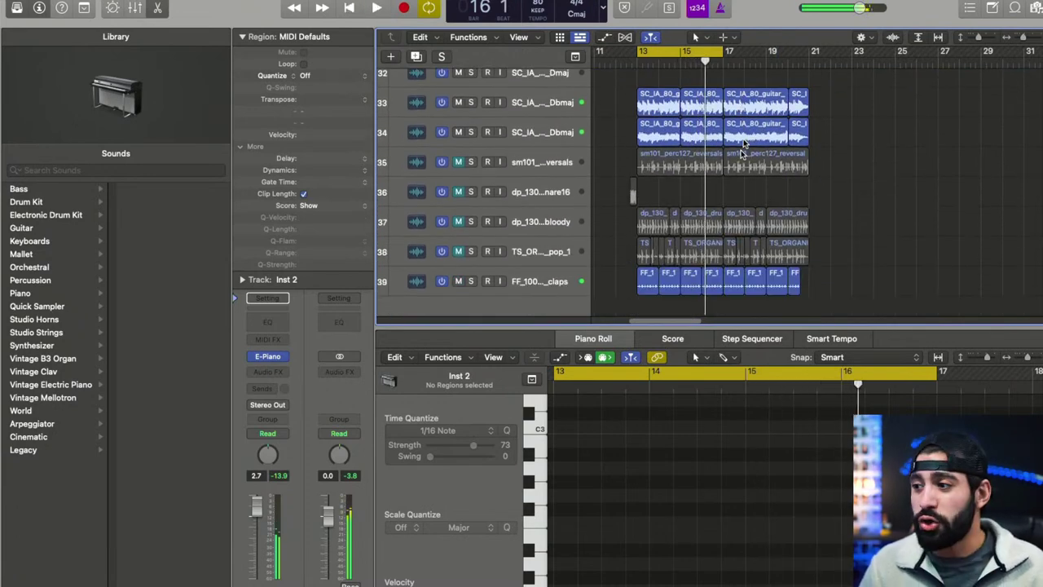
- Create one software instrument track using Studio Strings as its instrument
{"action": "left_click", "coordinate": [392, 55]}
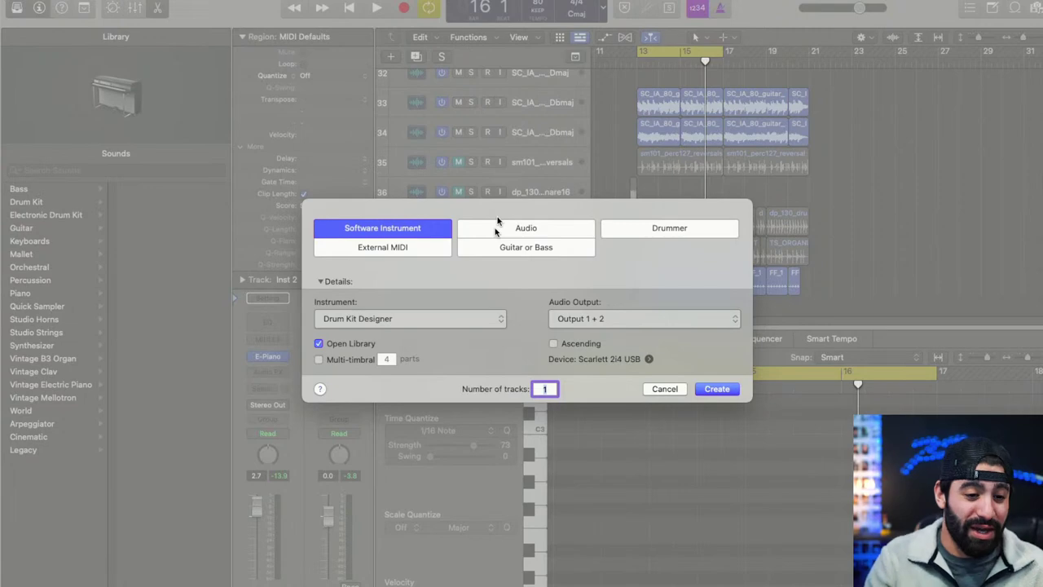
{"action": "left_click", "coordinate": [461, 319]}
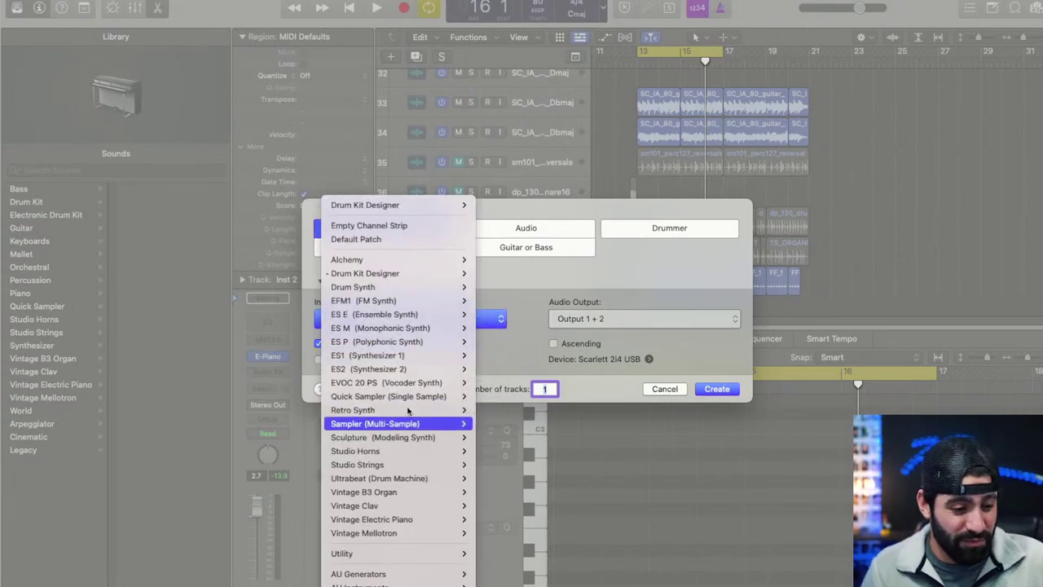
{"action": "left_click", "coordinate": [403, 461]}
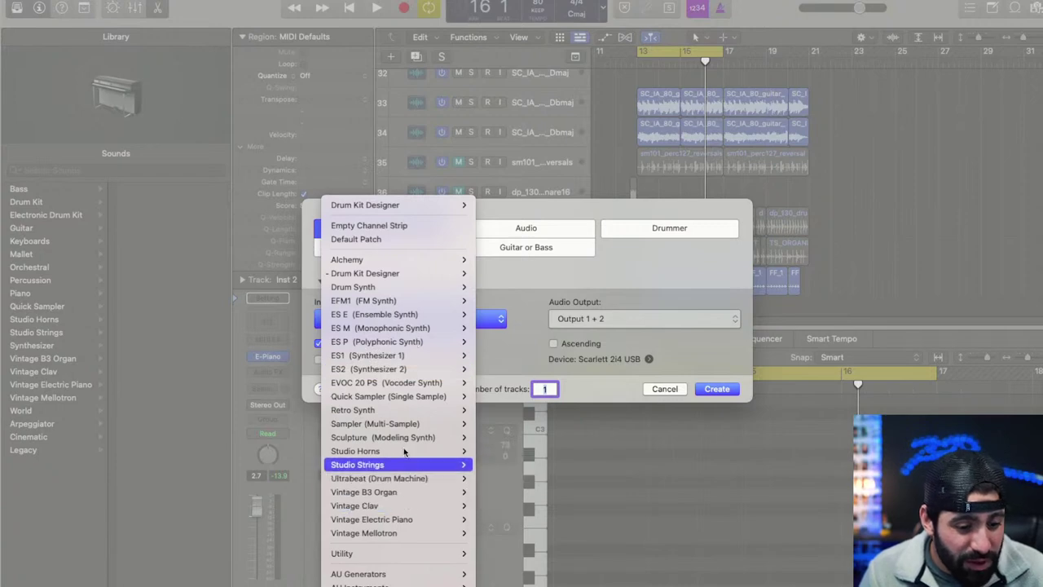
{"action": "left_click", "coordinate": [715, 387]}
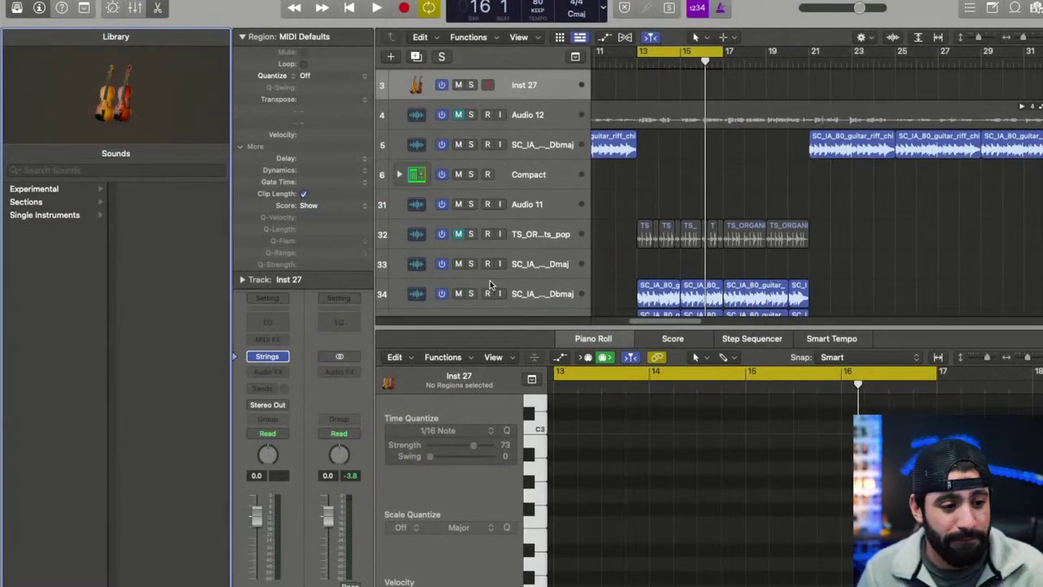
- Set the Studio Strings articulation on Inst 27 to Pizzicato, keeping Violins 1 as the instrument
{"action": "left_click", "coordinate": [281, 356]}
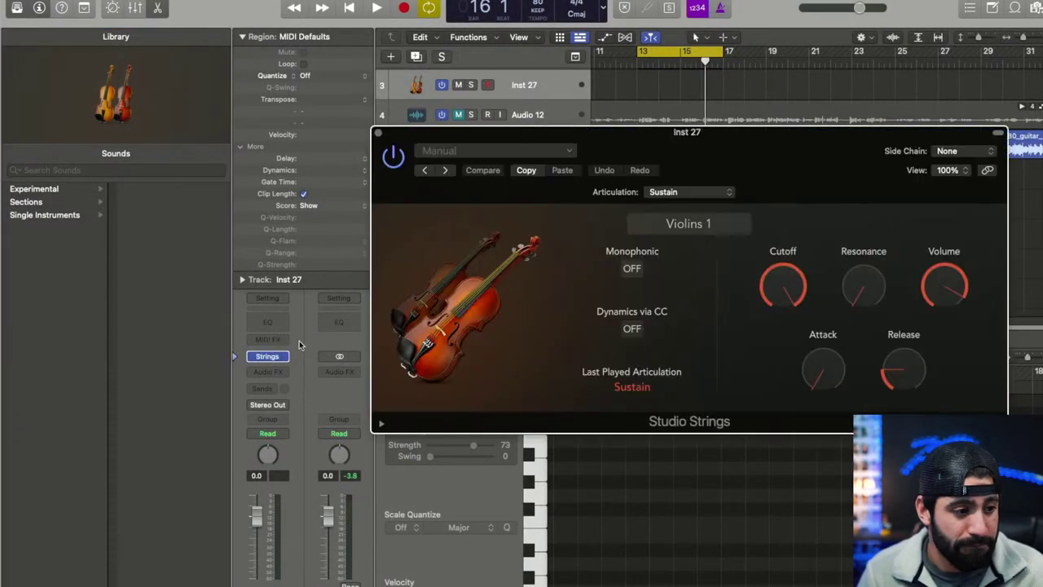
{"action": "left_click", "coordinate": [698, 223]}
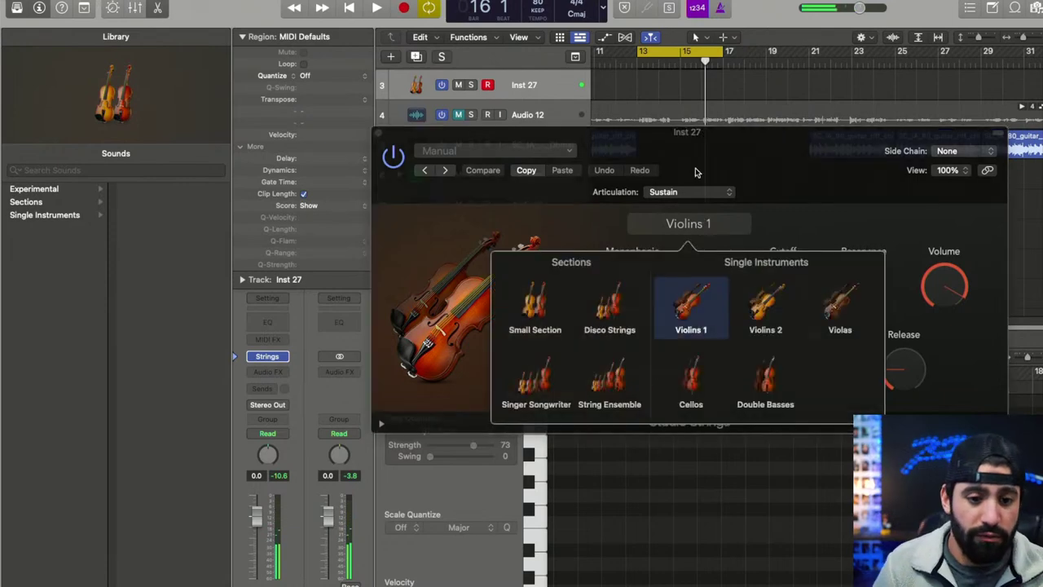
{"action": "left_click", "coordinate": [698, 179]}
{"action": "left_click", "coordinate": [698, 197]}
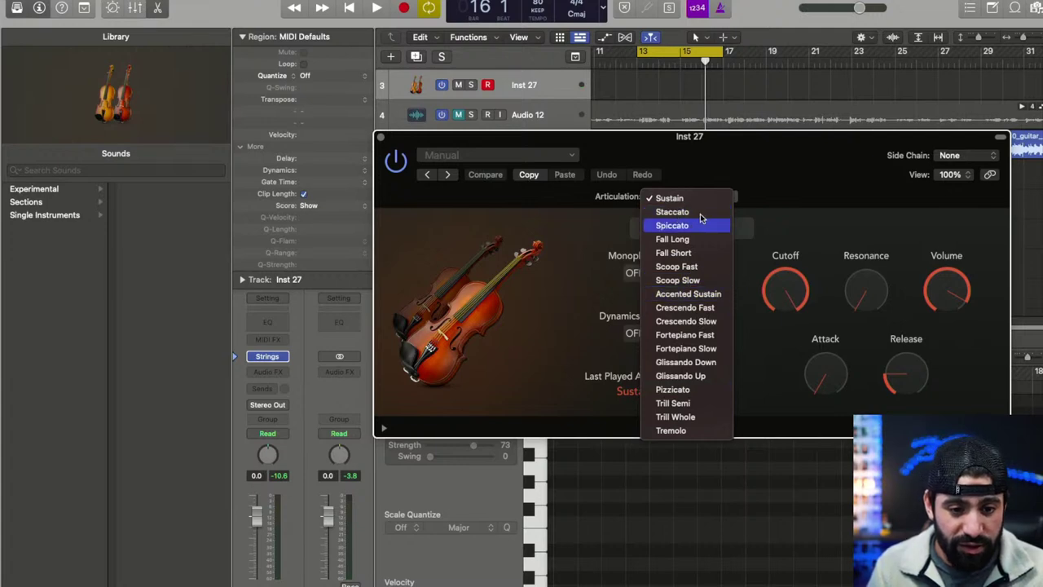
{"action": "left_click", "coordinate": [699, 390]}
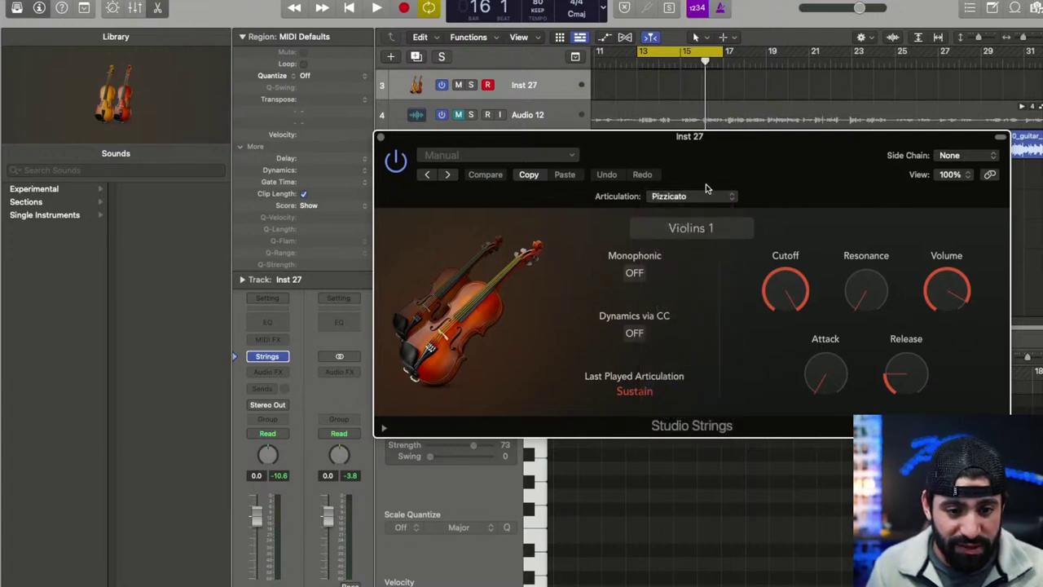
{"action": "left_click", "coordinate": [705, 227]}
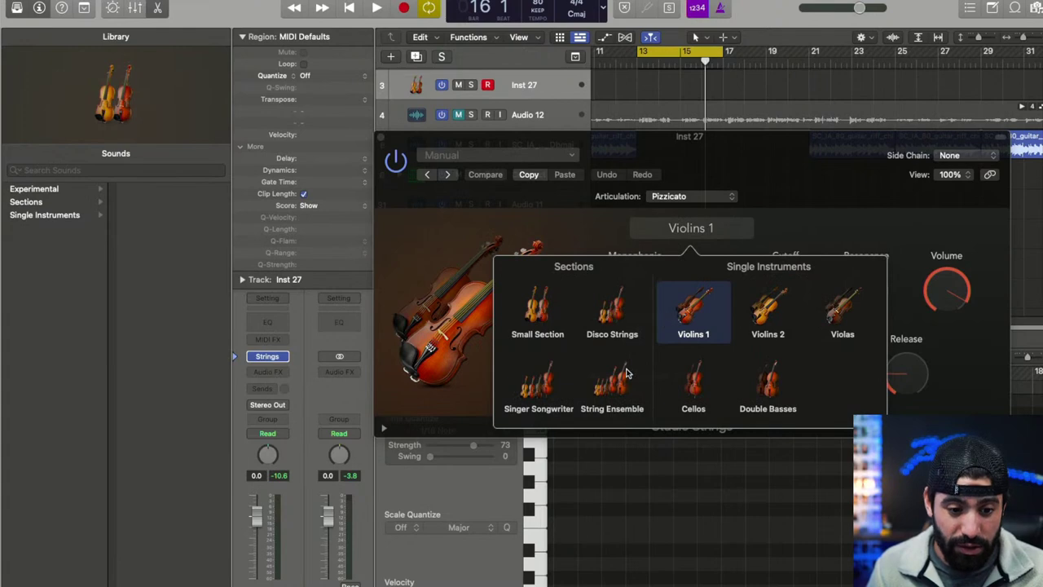
{"action": "left_click", "coordinate": [801, 216]}
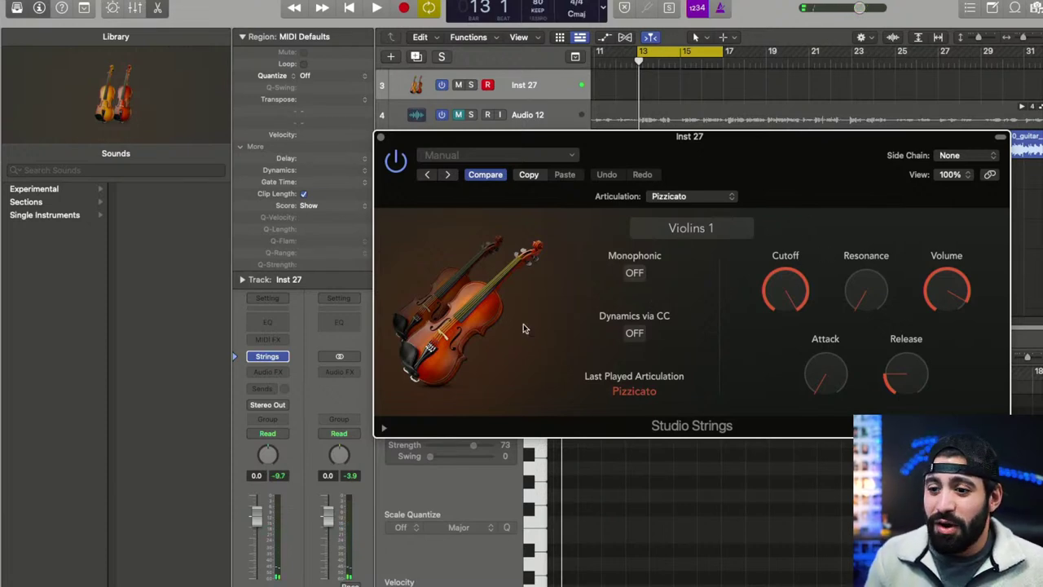
- Try out a pizzicato part on Inst 27 over the chorus from bar 13, and close the Studio Strings plug-in
{"action": "left_click_drag", "start_coordinate": [649, 155], "coordinate": [516, 117]}
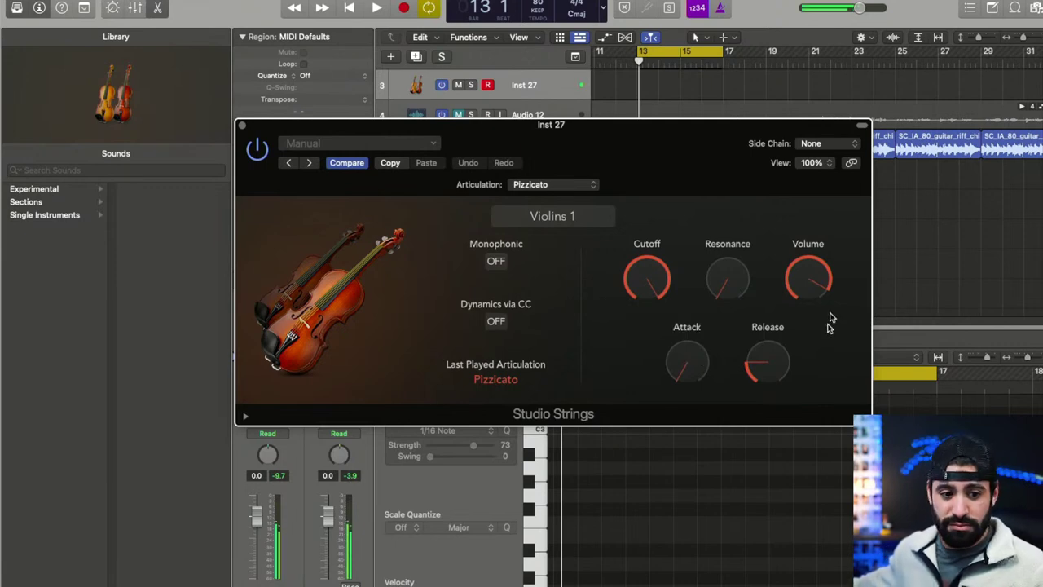
{"action": "key", "text": "space"}
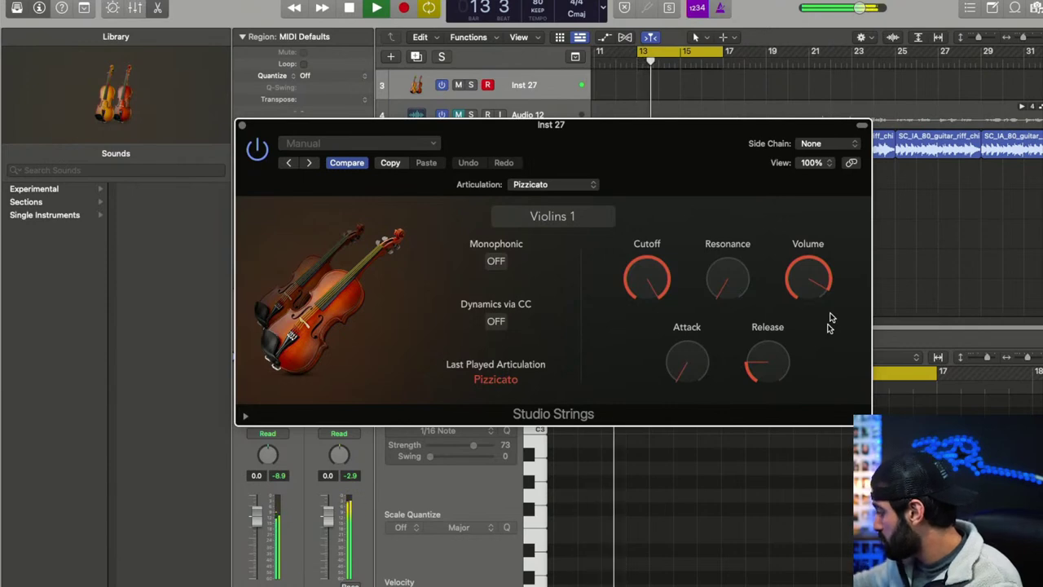
{"action": "key", "text": "space"}
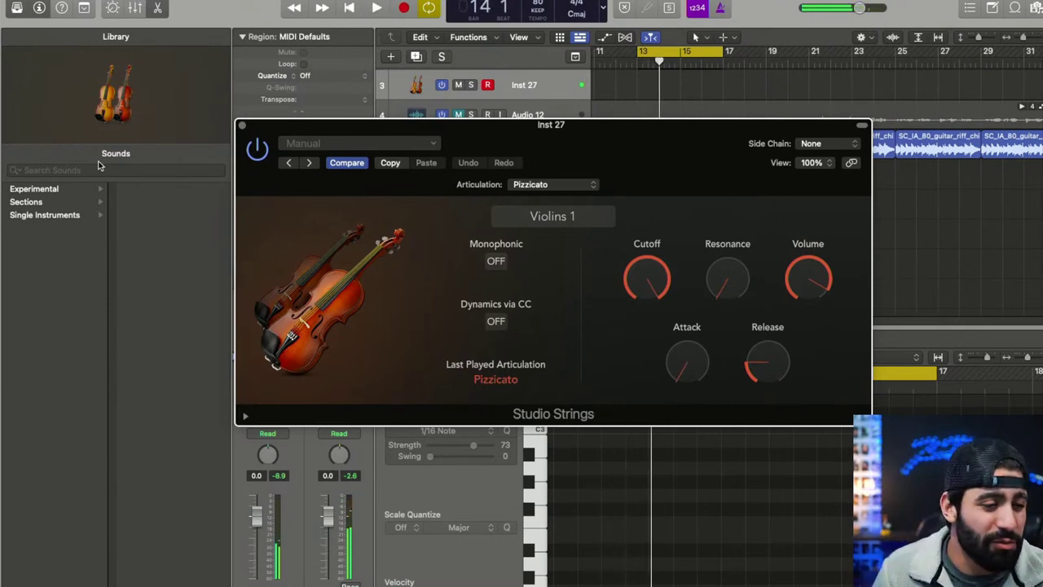
{"action": "left_click", "coordinate": [241, 126]}
- Lower the volumes of all tracks from Inst 2 down to the greased claps together, bringing Inst 27 to about -9.4 dB
{"action": "key", "text": "x"}
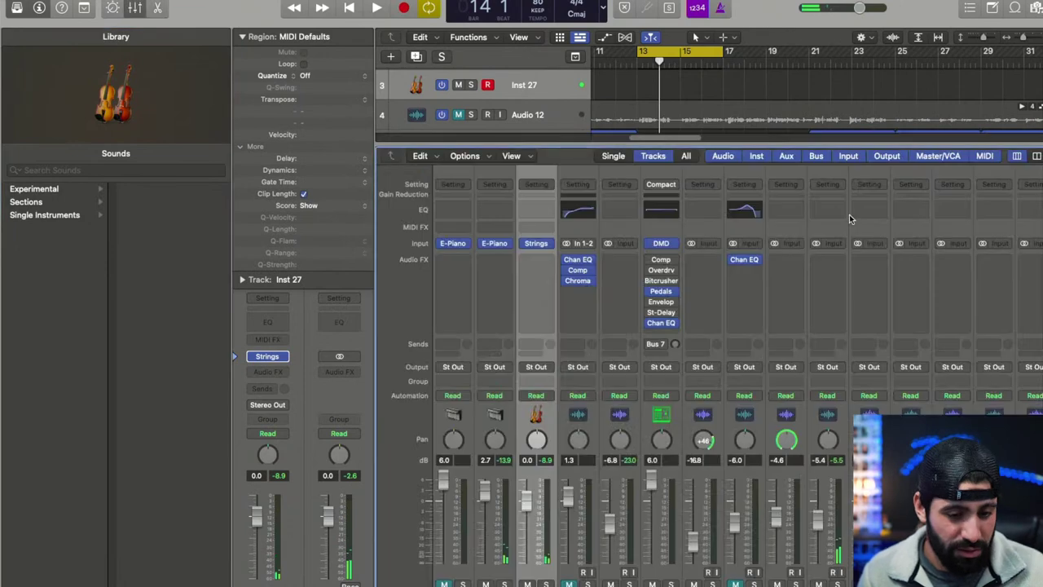
{"action": "key", "text": "x"}
{"action": "left_click", "coordinate": [542, 531]}
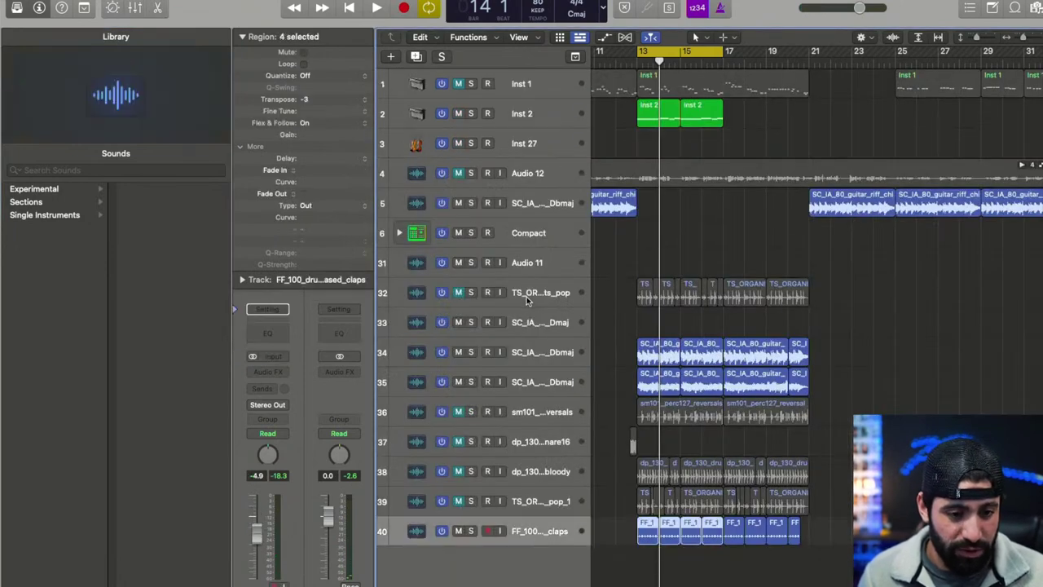
{"action": "key", "text": "super+a"}
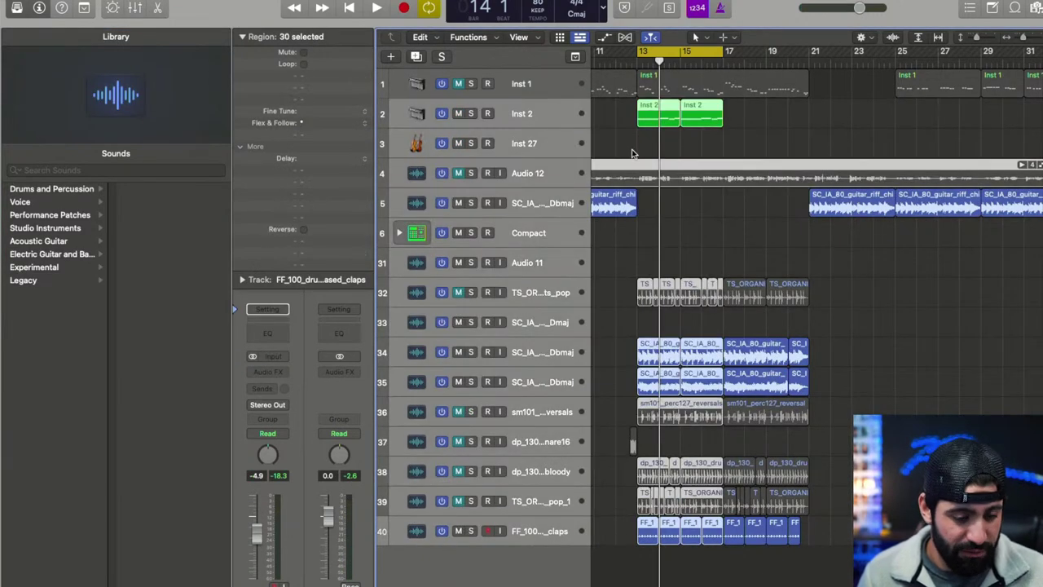
{"action": "key", "text": "z"}
{"action": "left_click_drag", "start_coordinate": [545, 148], "coordinate": [532, 149]}
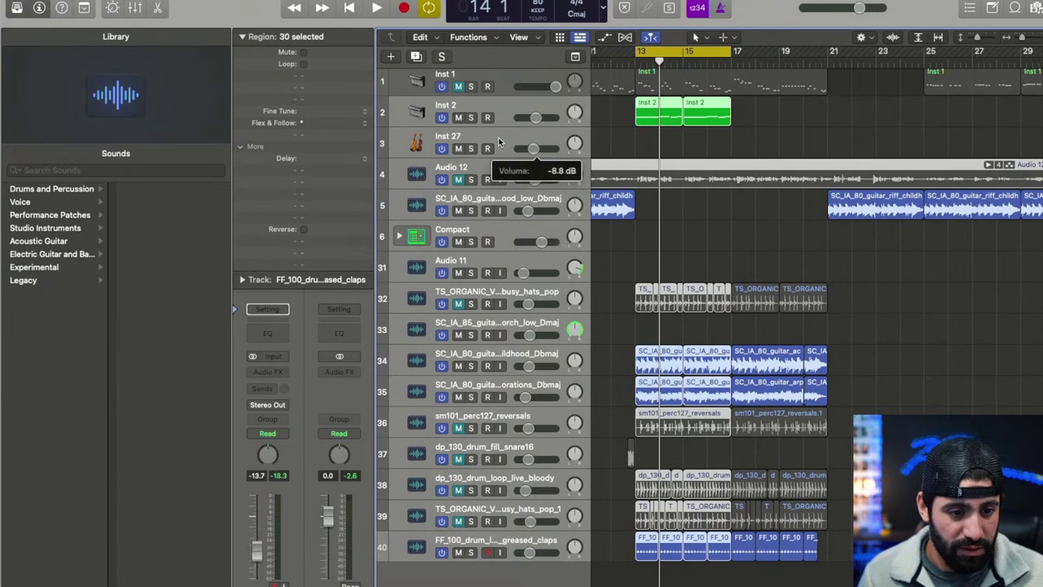
- Raise the master volume to its maximum, clear the region selection, and play back the chorus from bar 13
{"action": "key", "text": "space"}
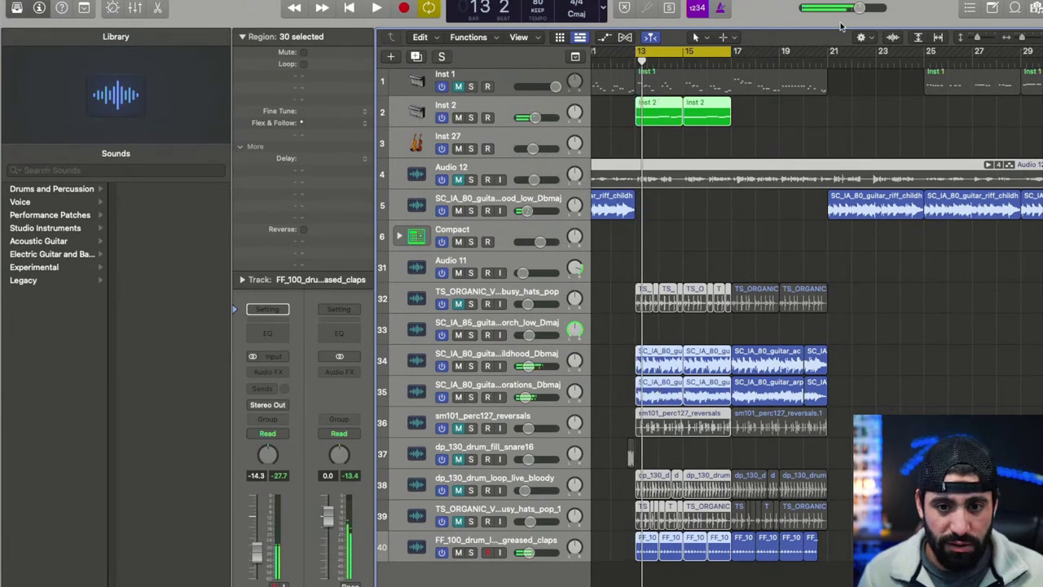
{"action": "left_click", "coordinate": [709, 202]}
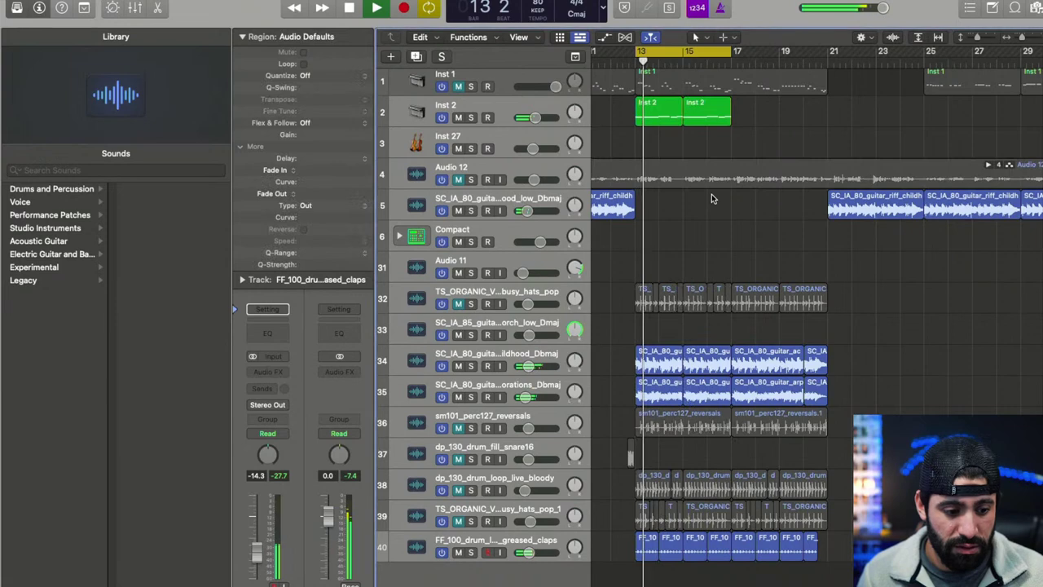
{"action": "key", "text": "space"}
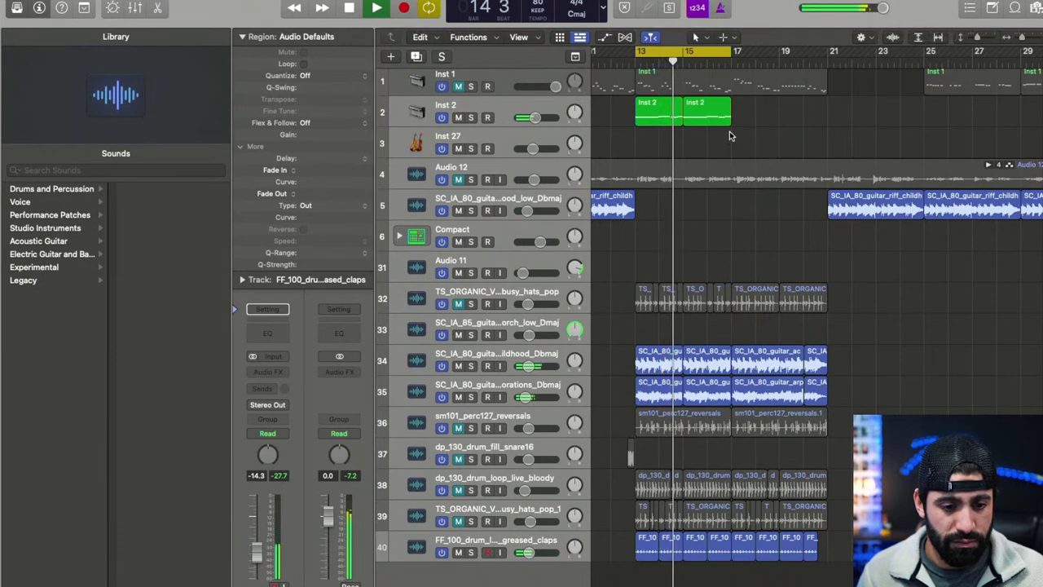
{"action": "key", "text": "space"}
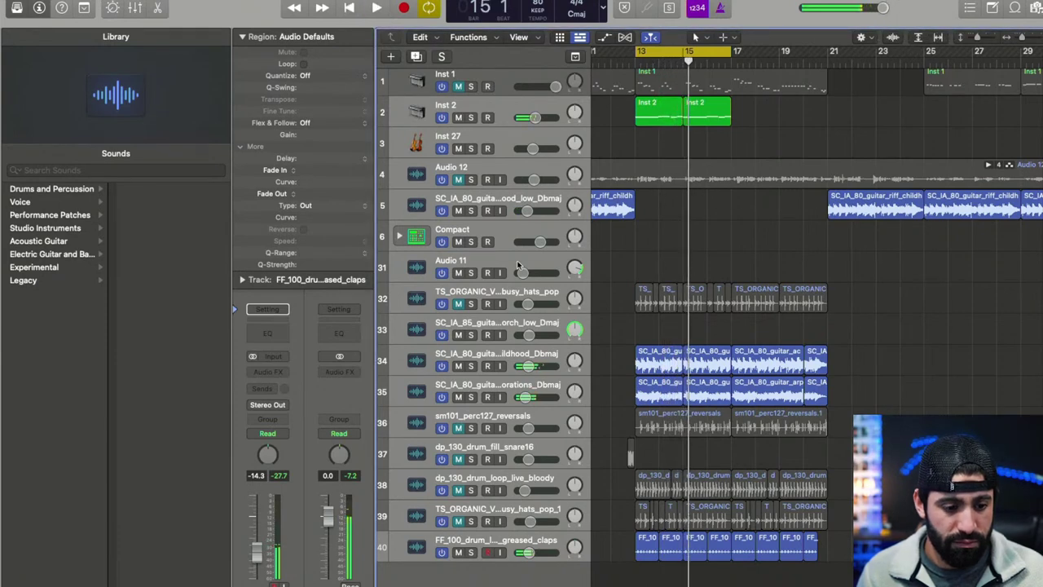
- Select the Inst 27 strings track, raise its volume to -2.9 dB, and rehearse the pizzicato part over the chorus
{"action": "left_click", "coordinate": [486, 143]}
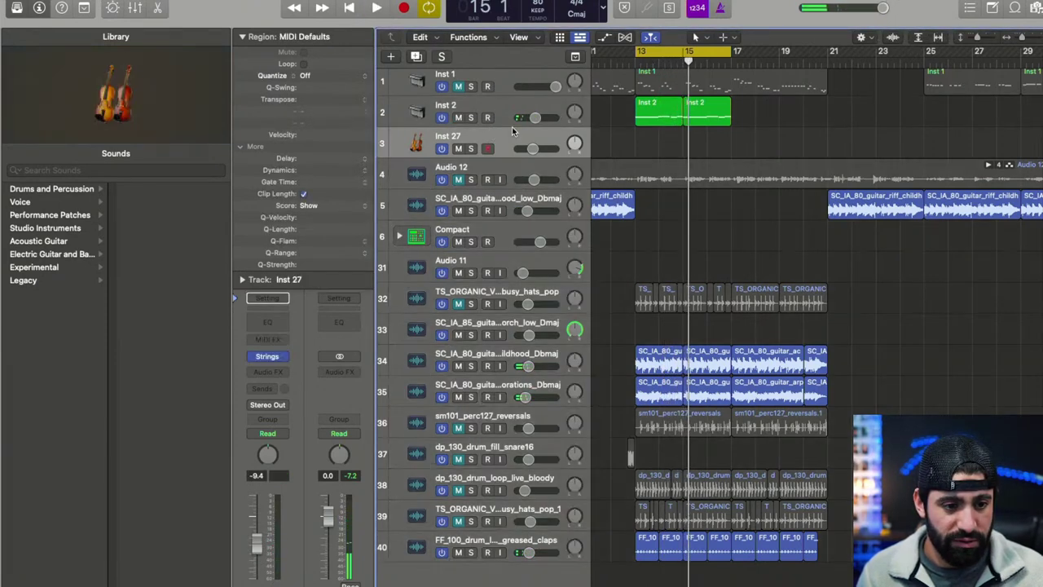
{"action": "key", "text": "space"}
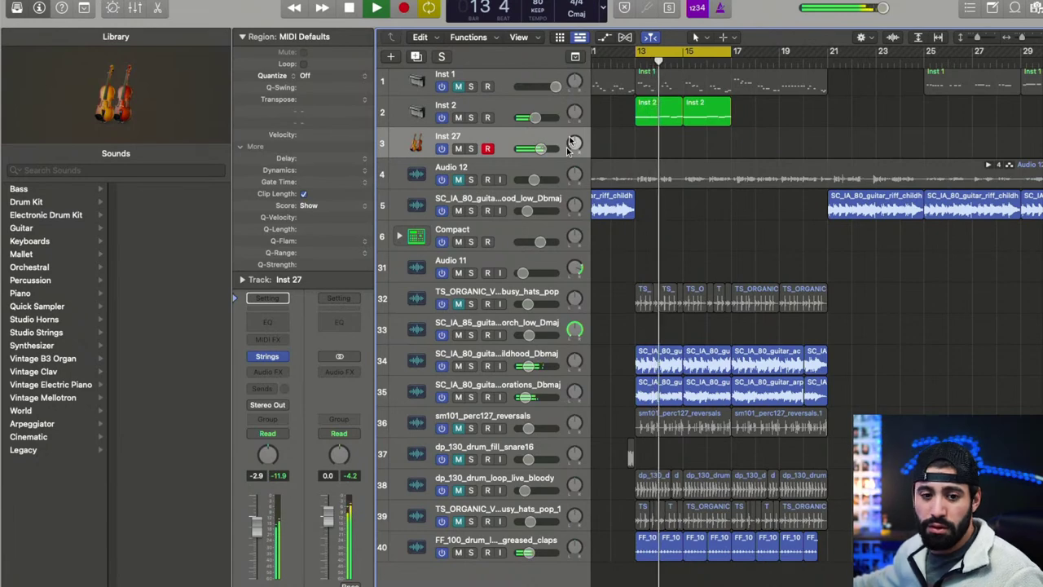
{"action": "key", "text": "space"}
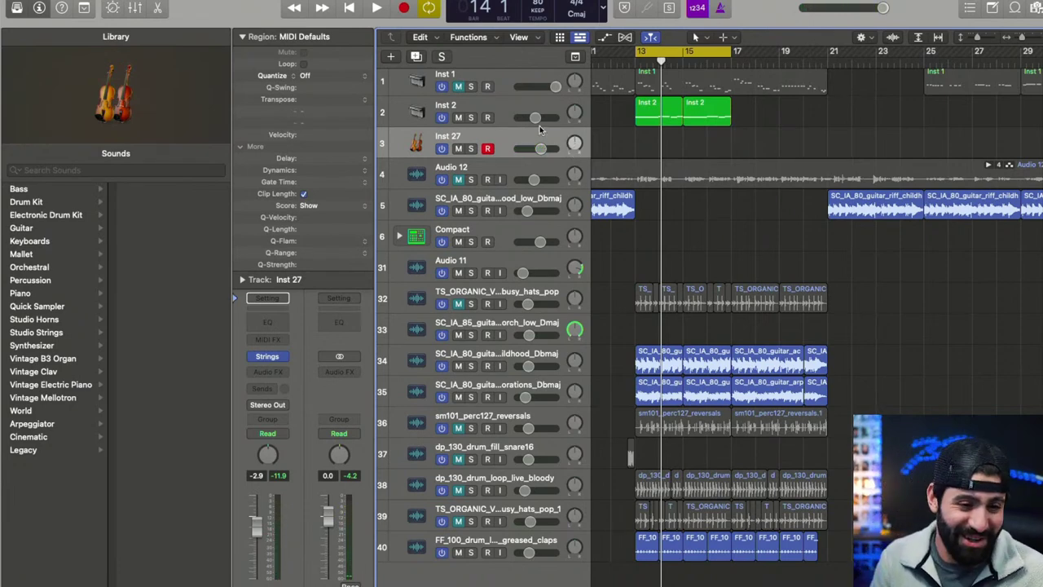
- Raise the Inst 27 volume to -1.6 dB, start recording from bar 13, and discard that brief take
{"action": "scroll", "coordinate": [552, 143], "scroll_direction": "up", "scroll_amount": 3}
{"action": "key", "text": "space"}
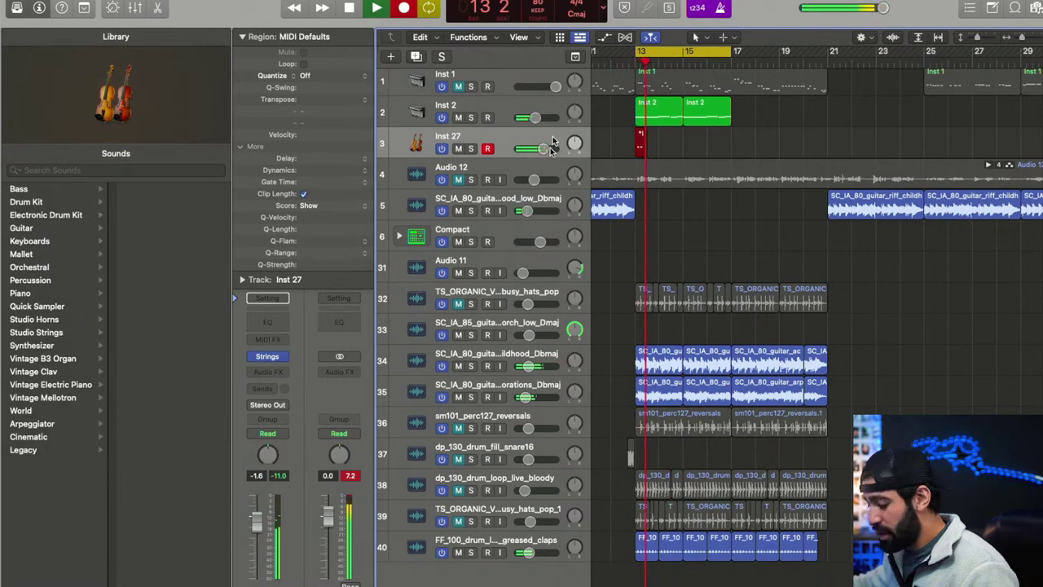
{"action": "key", "text": "space"}
{"action": "key", "text": "Delete"}
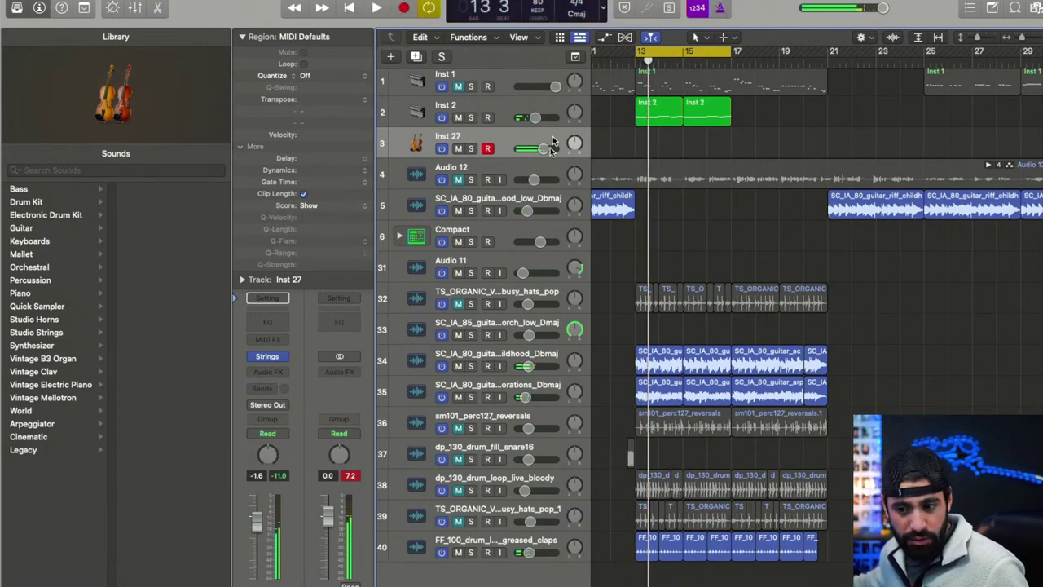
- Rehearse the pizzicato part on Inst 27 against the cycled chorus, bars 13 to 17, without recording
{"action": "key", "text": "space"}
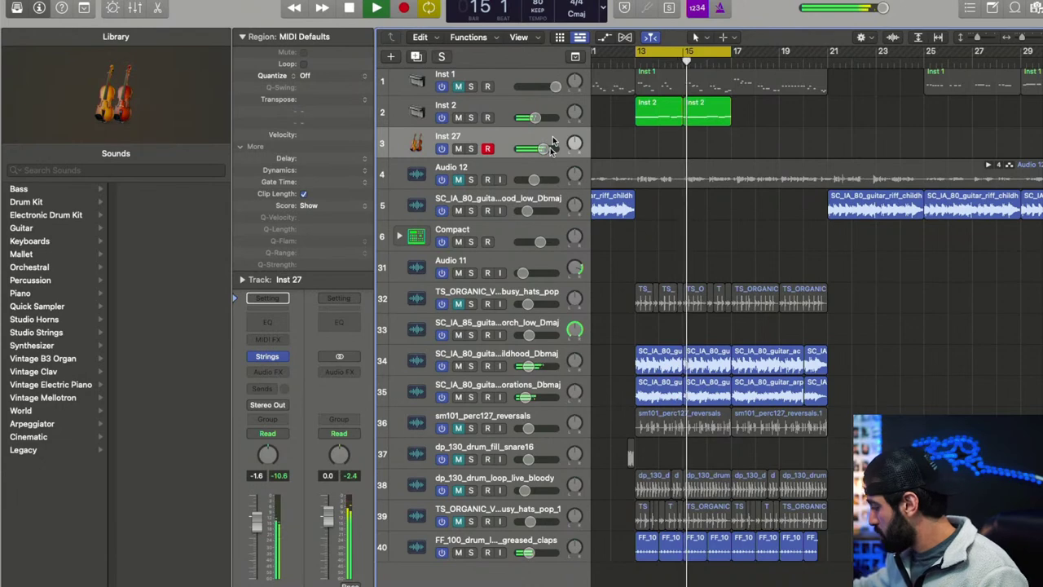
{"action": "key", "text": "space"}
{"action": "key", "text": "space"}
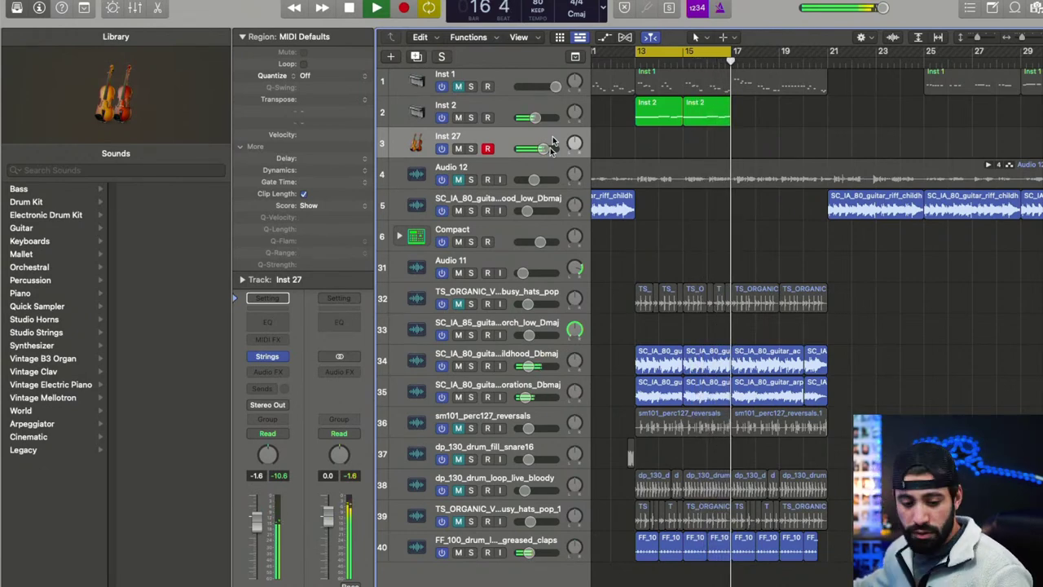
{"action": "key", "text": "space"}
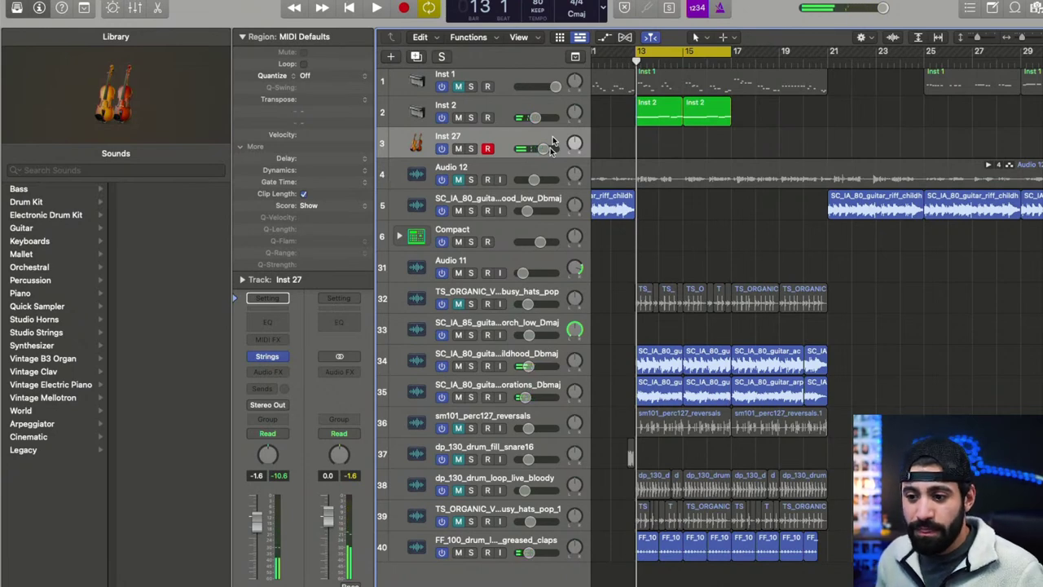
- Record the pizzicato part on Inst 27 over bars 13 to 15 and play it back with the chorus
{"action": "key", "text": "space"}
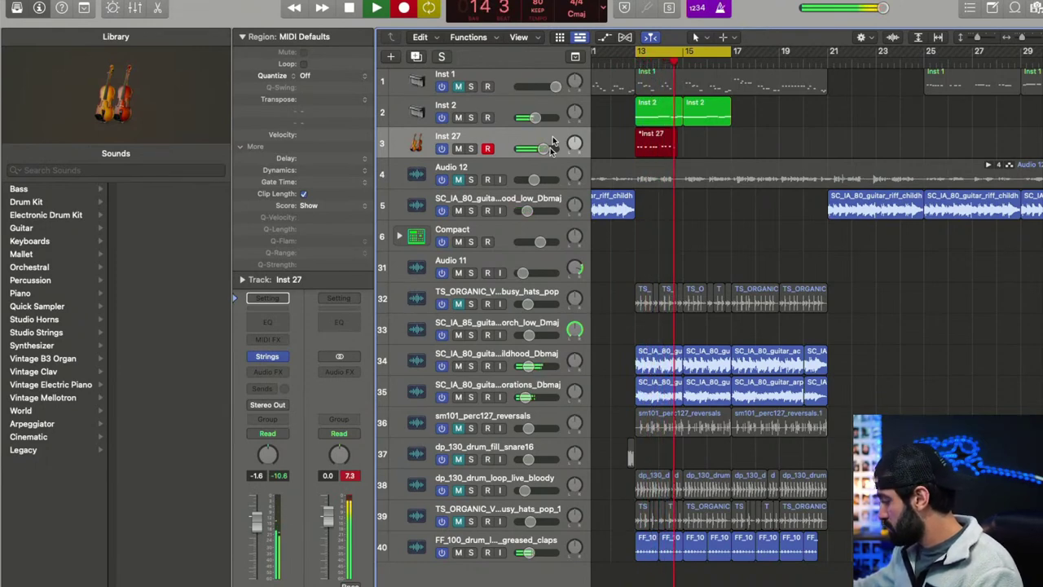
{"action": "key", "text": "space"}
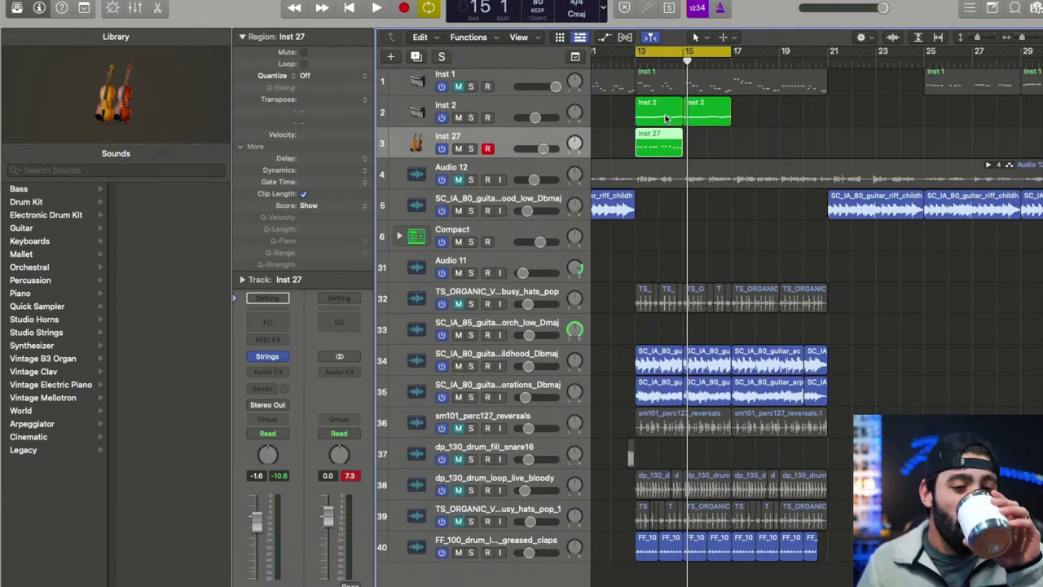
{"action": "key", "text": "space"}
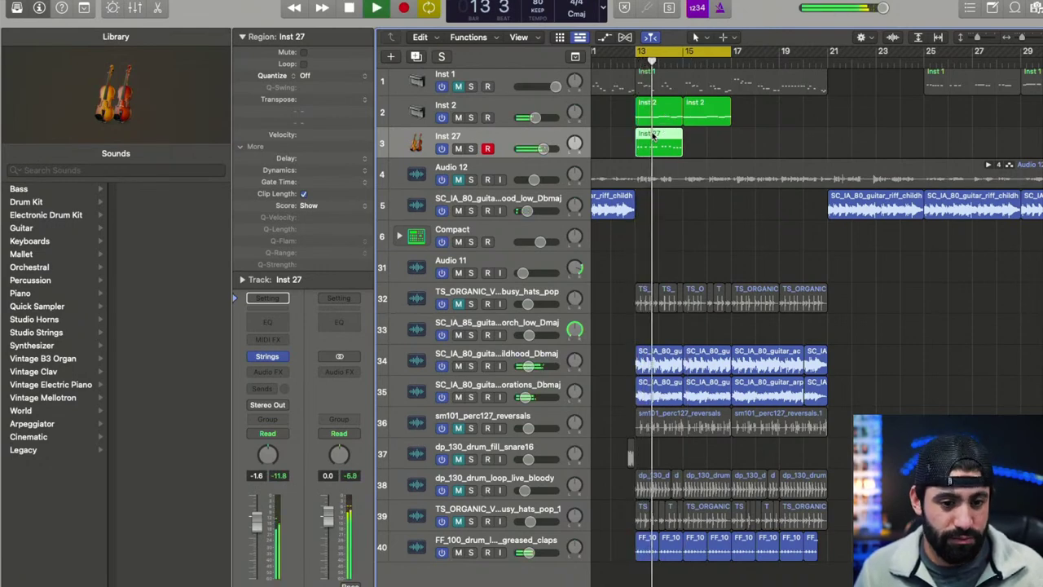
- Open the recorded Inst 27 region in the Piano Roll and listen to its notes from bar 13
{"action": "key", "text": "e"}
{"action": "key", "text": "space"}
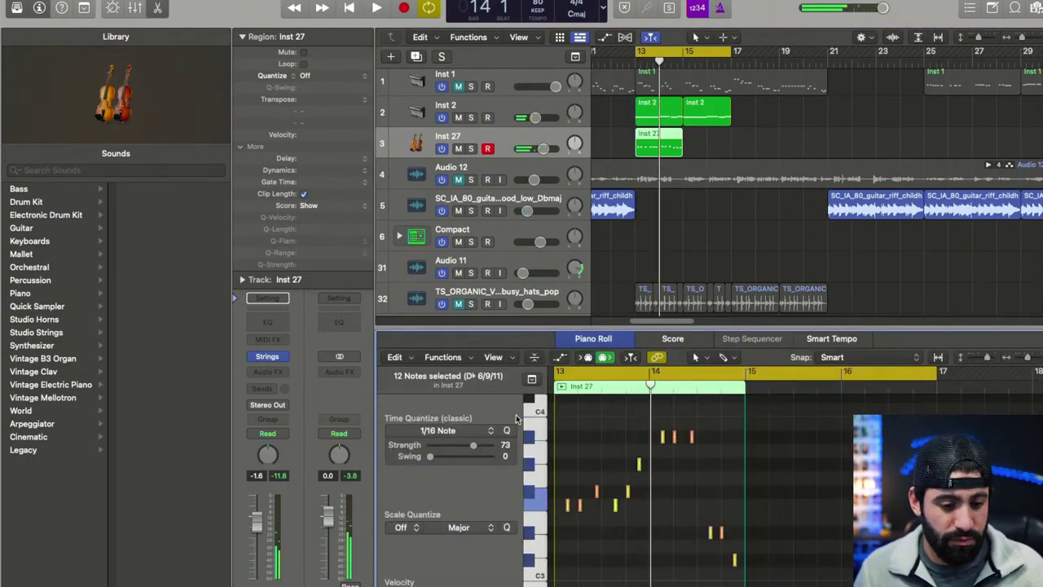
{"action": "key", "text": "space"}
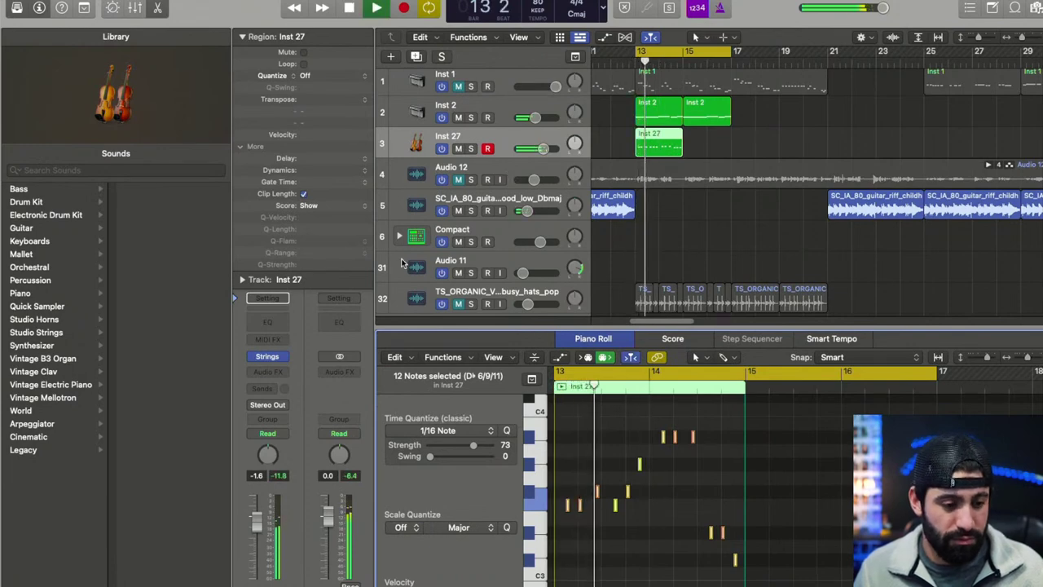
{"action": "key", "text": "space"}
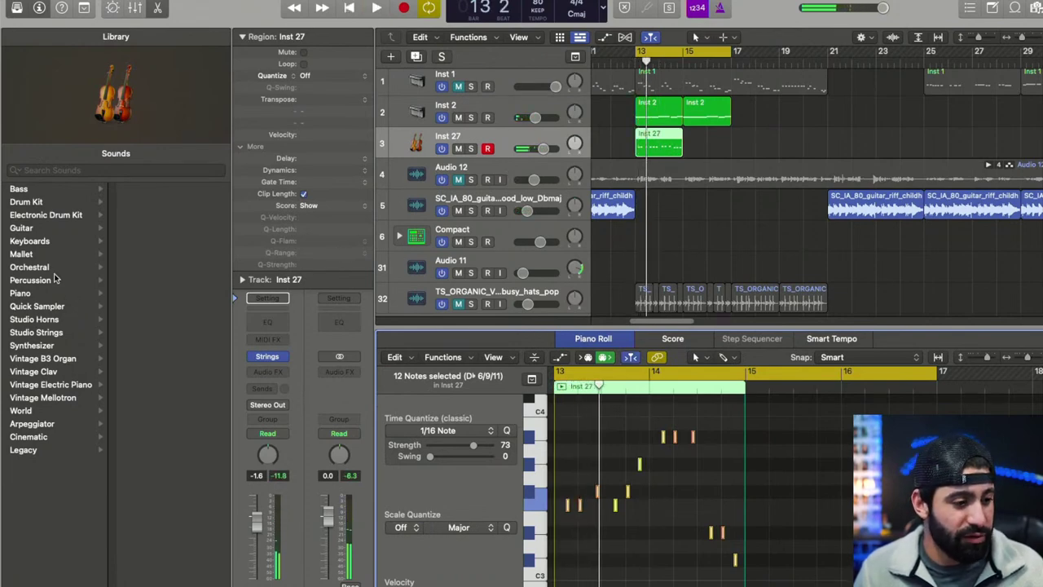
- Try the synthesizer lead presets Analog Mono Lead and Arctic Noise Lead on the Inst 27 part, lowering the track volume to -10.2 dB
{"action": "left_click", "coordinate": [48, 345]}
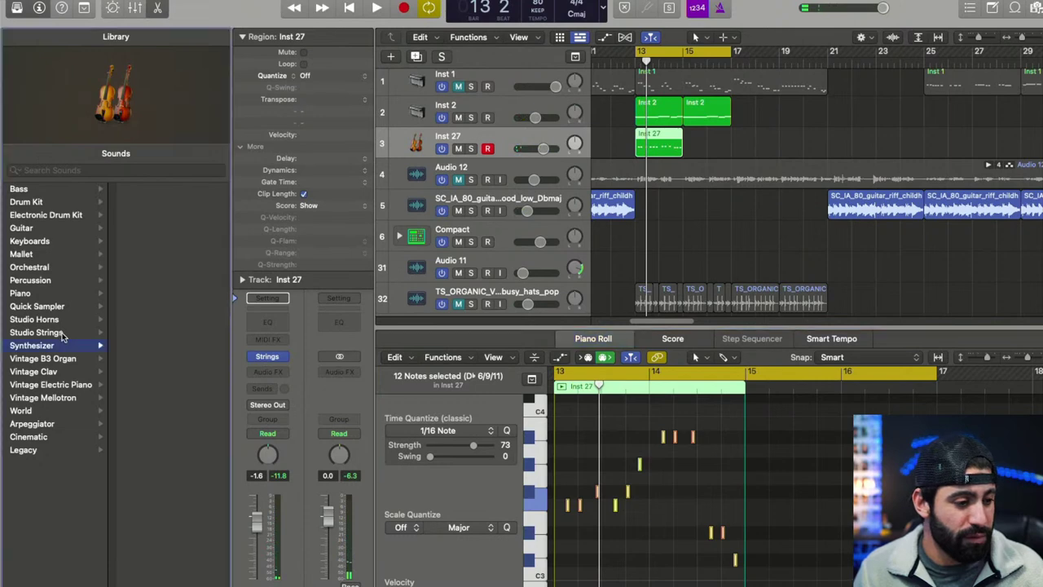
{"action": "left_click", "coordinate": [133, 280]}
{"action": "left_click", "coordinate": [160, 318]}
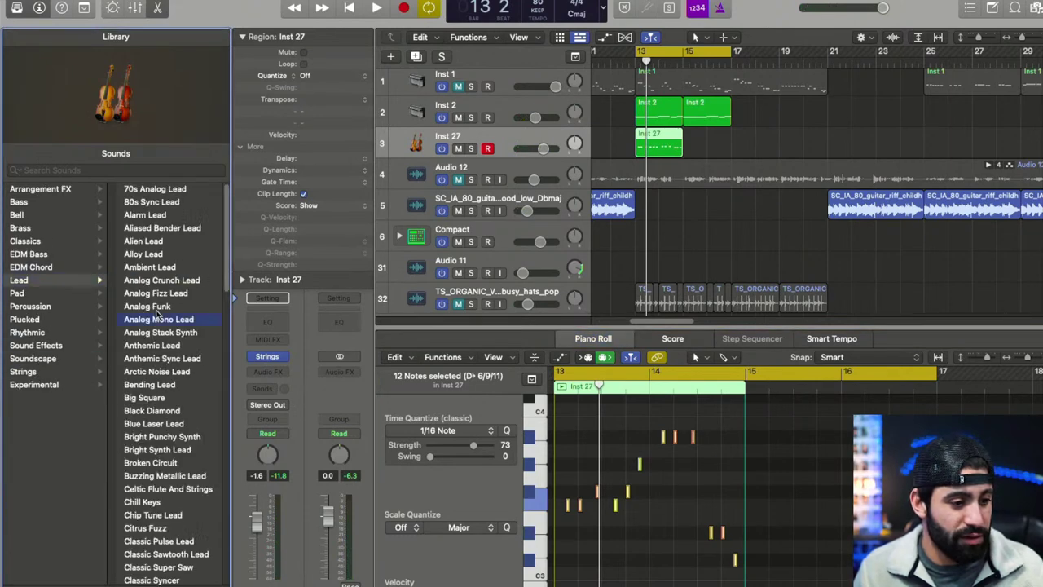
{"action": "key", "text": "space"}
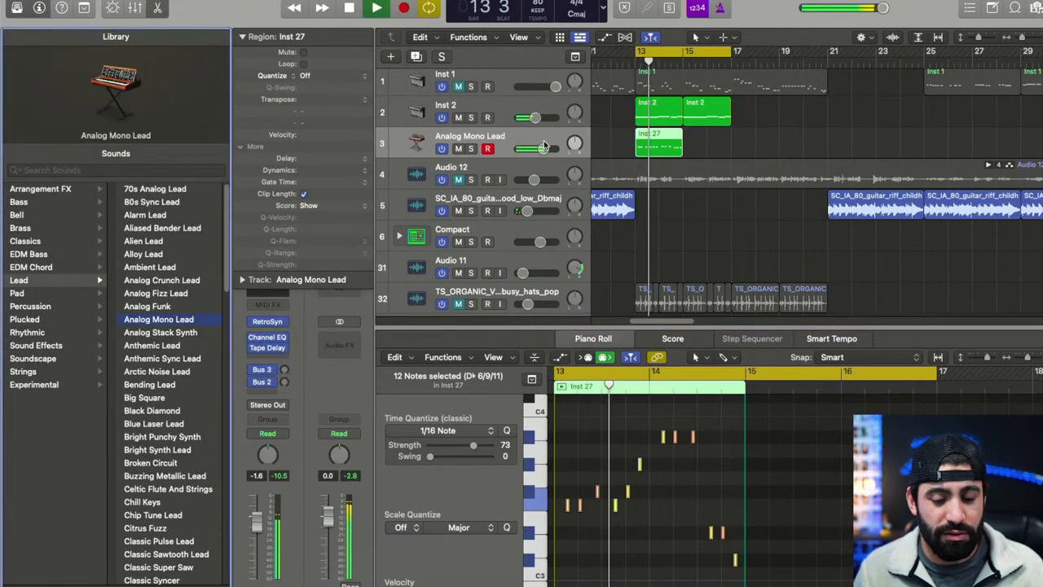
{"action": "left_click_drag", "start_coordinate": [542, 148], "coordinate": [533, 147]}
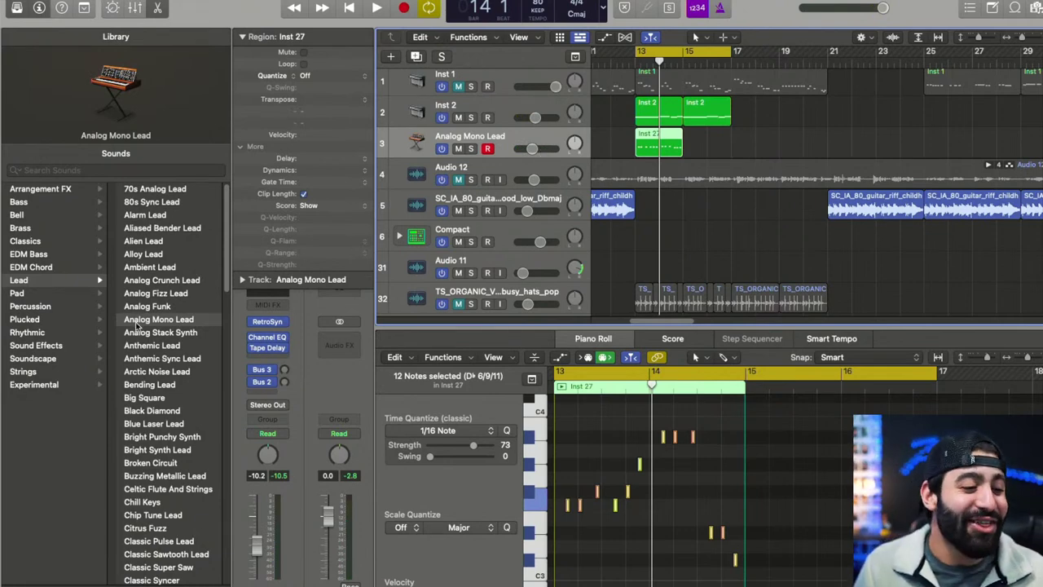
{"action": "left_click", "coordinate": [163, 371]}
{"action": "key", "text": "space"}
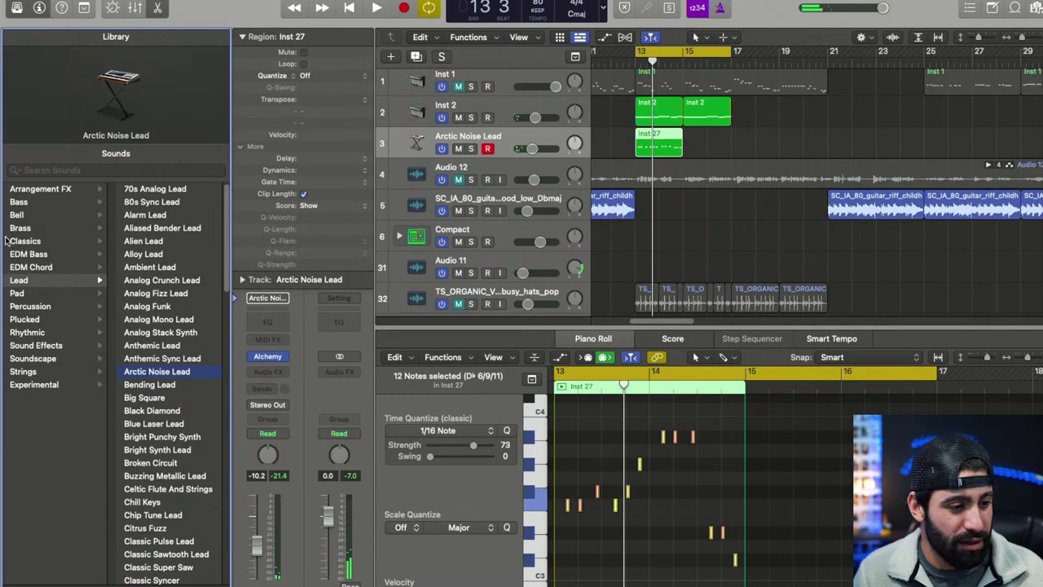
- Audition the classic synth presets Analog Bubbles and Luminous Tines on the same track, raising its volume to -3.1 dB
{"action": "left_click", "coordinate": [51, 241]}
{"action": "left_click", "coordinate": [154, 241]}
{"action": "key", "text": "space"}
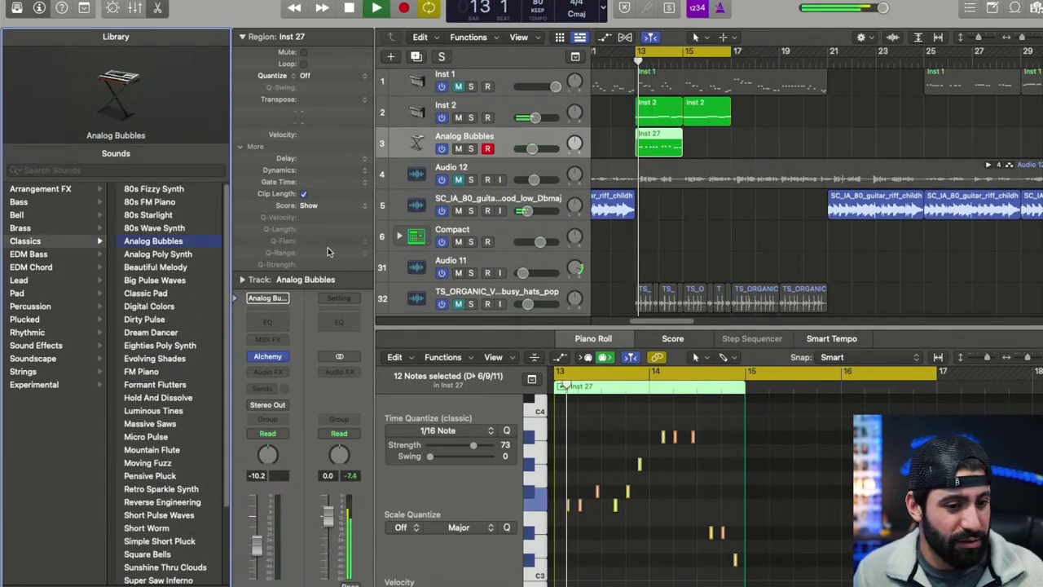
{"action": "left_click_drag", "start_coordinate": [531, 148], "coordinate": [574, 142]}
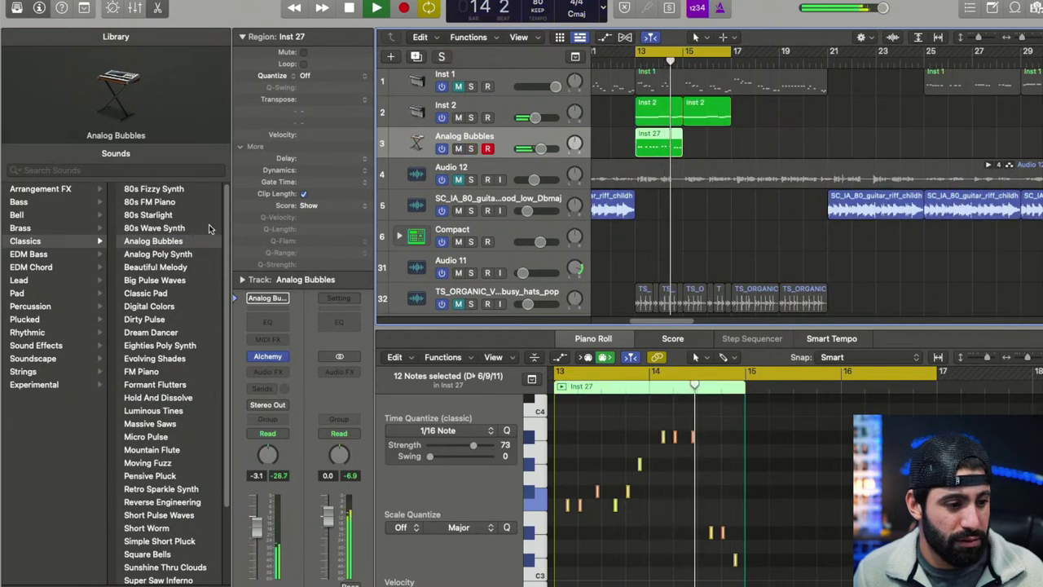
{"action": "left_click", "coordinate": [163, 344]}
{"action": "left_click", "coordinate": [184, 409]}
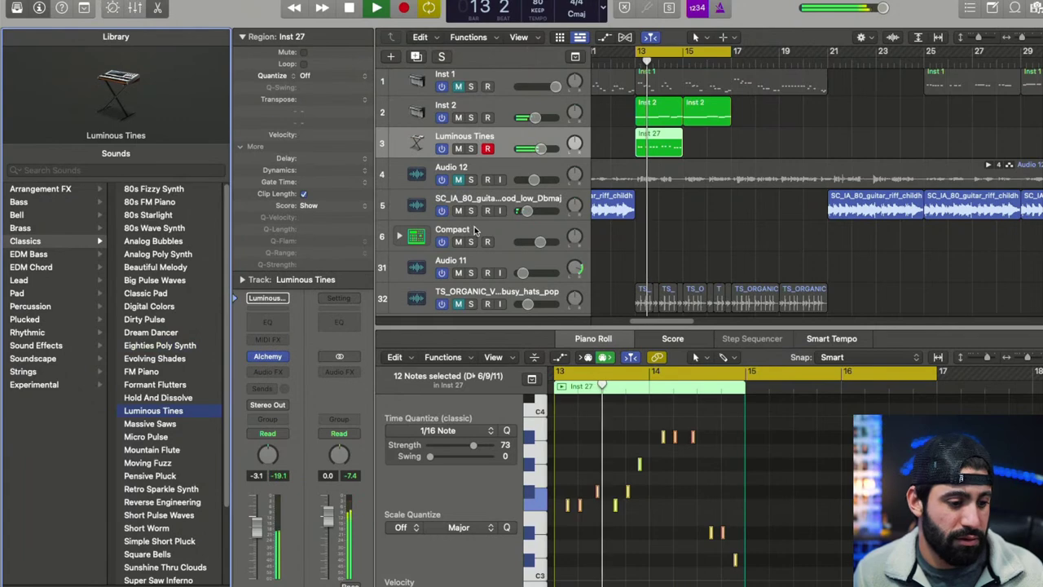
- Repeat the Inst 27 region at bar 15 while auditioning the plucked presets Blue Cavern, Hybrid Attacker, Asian Plucked Strings and Ambient Plucked Strings
{"action": "left_click", "coordinate": [31, 318]}
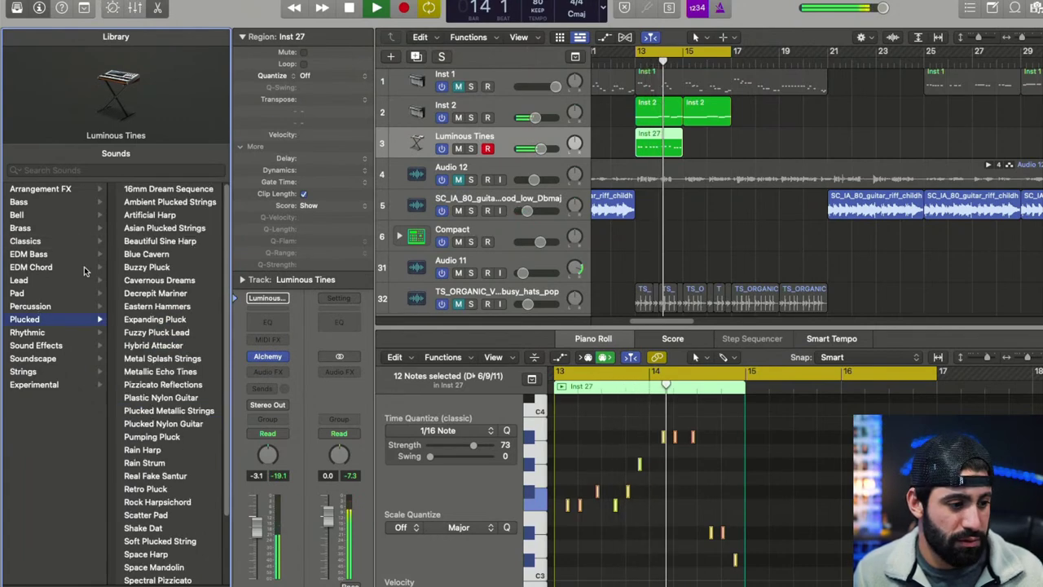
{"action": "left_click", "coordinate": [147, 253]}
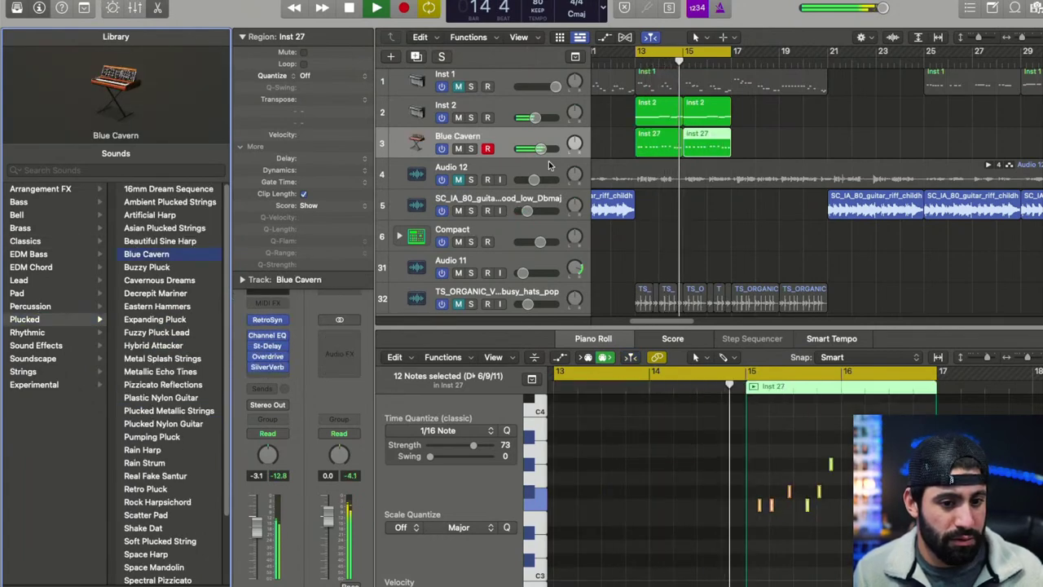
{"action": "left_click", "coordinate": [153, 345]}
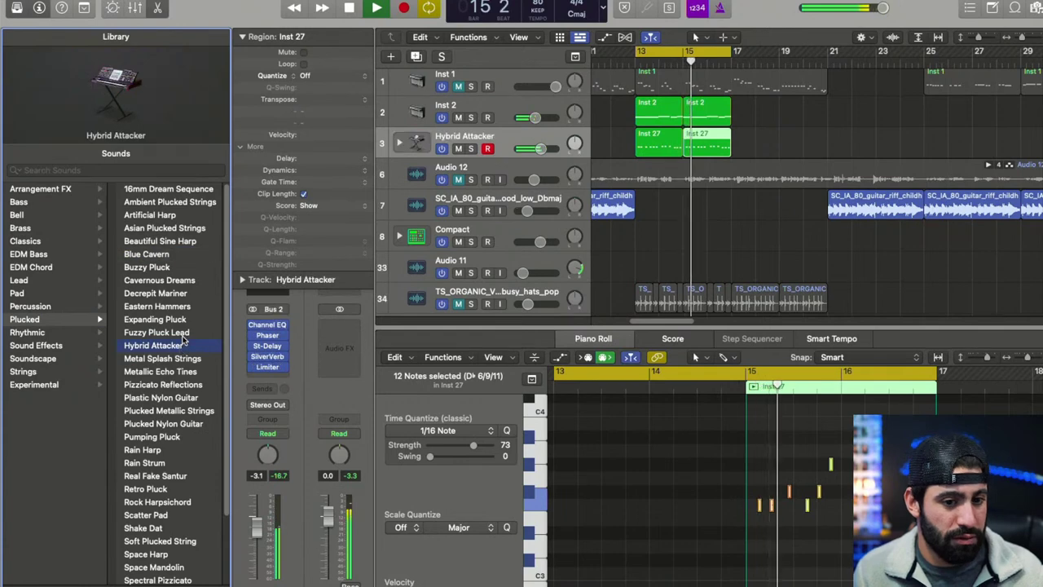
{"action": "left_click", "coordinate": [186, 227]}
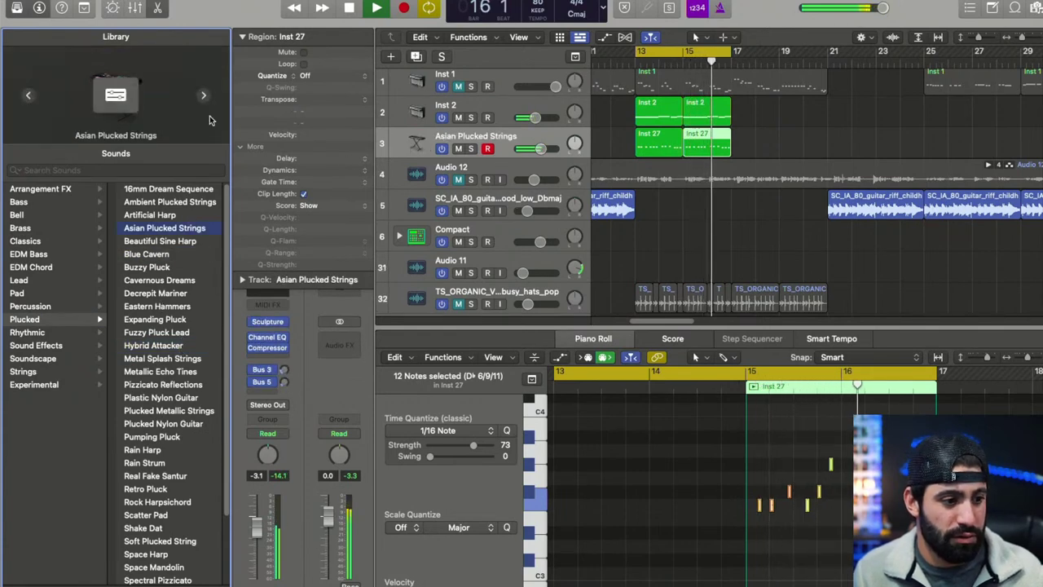
{"action": "left_click", "coordinate": [175, 202]}
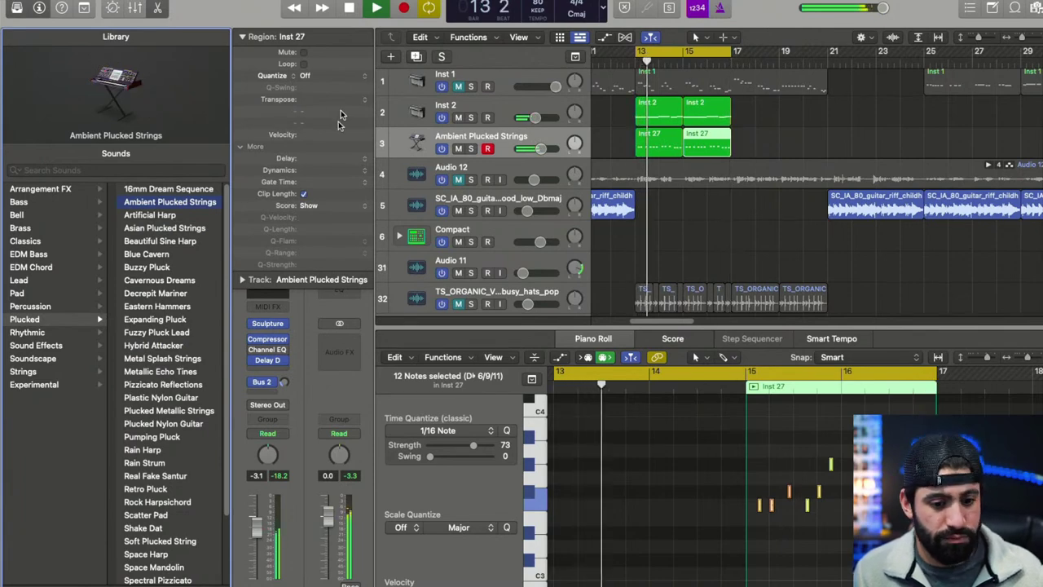
- Briefly mute Inst 2 to check the plucked part, restore it, and load the 16mm Dream Sequence preset on the part's track
{"action": "left_click", "coordinate": [459, 116]}
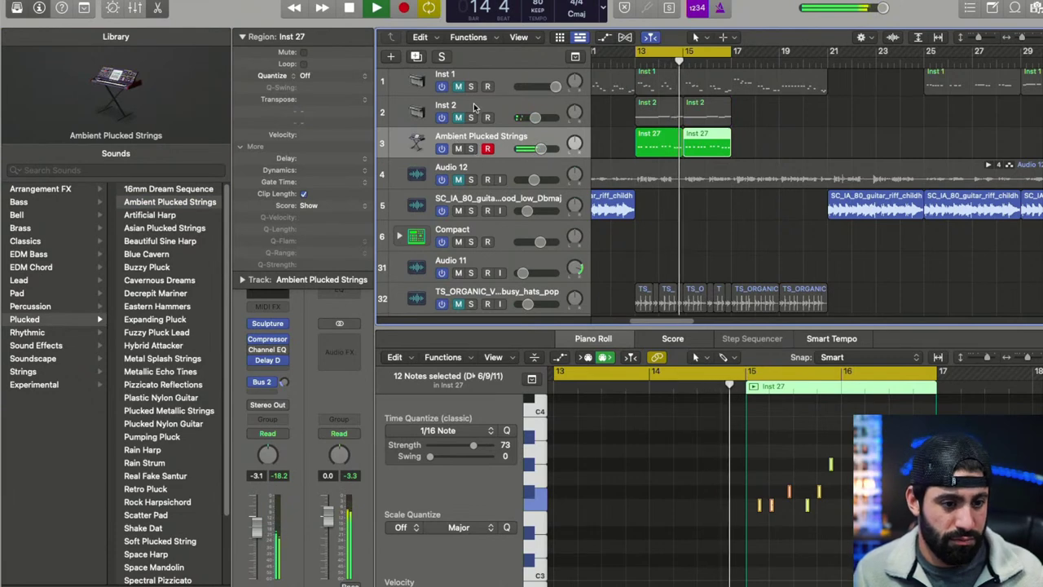
{"action": "left_click", "coordinate": [459, 117]}
{"action": "left_click", "coordinate": [168, 188]}
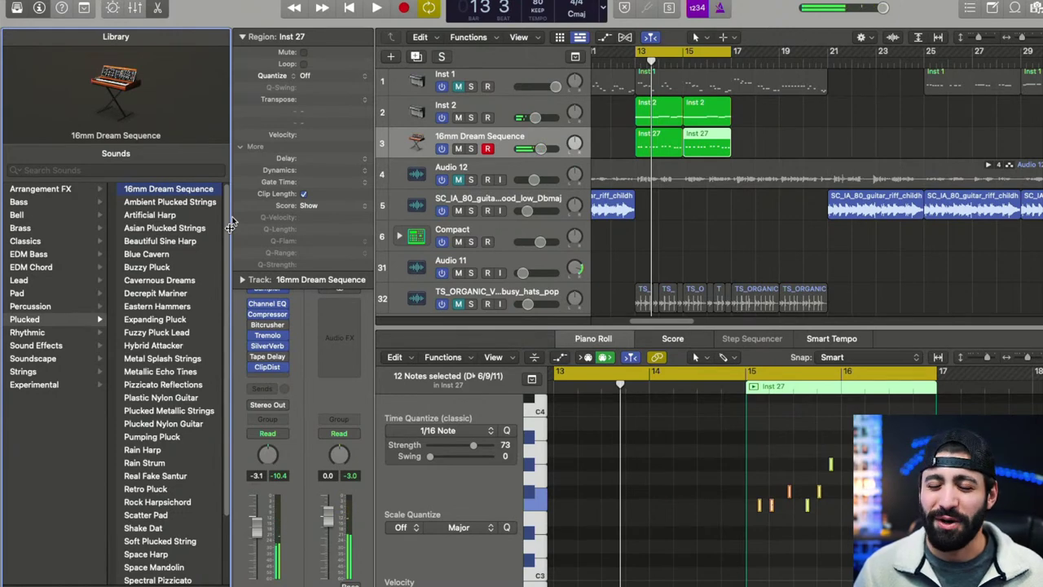
{"action": "key", "text": "space"}
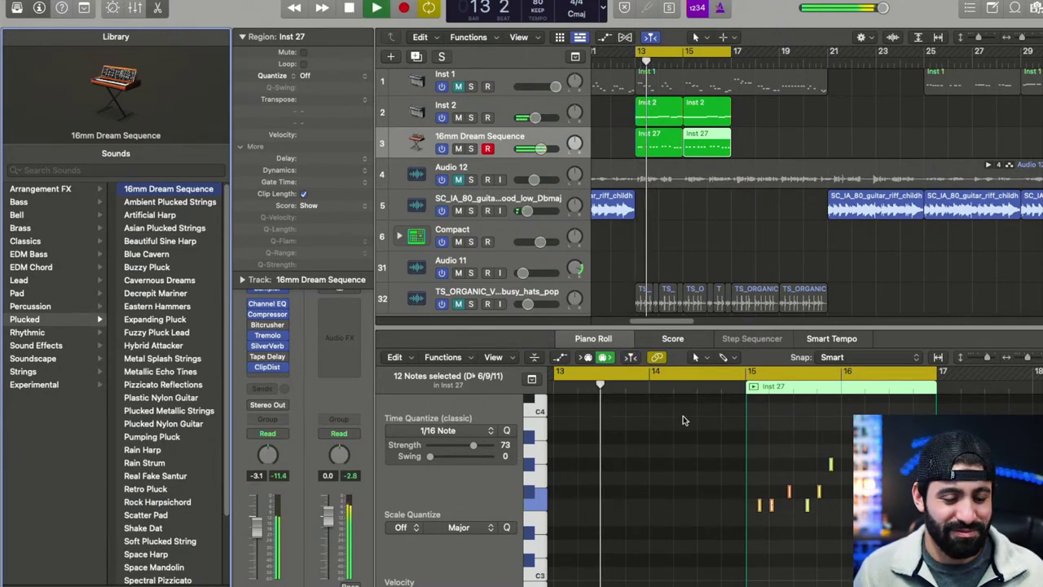
- Set the preset's SilverVerb to 81% dry, 24% wet and a room size of 76, and close the plug-in
{"action": "left_click", "coordinate": [267, 342]}
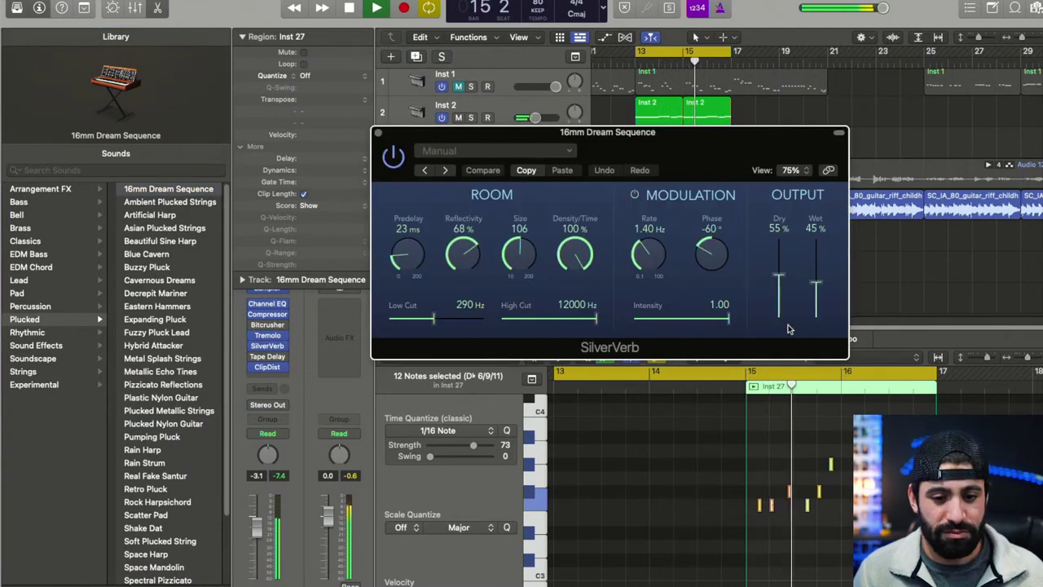
{"action": "left_click_drag", "start_coordinate": [787, 277], "coordinate": [789, 265]}
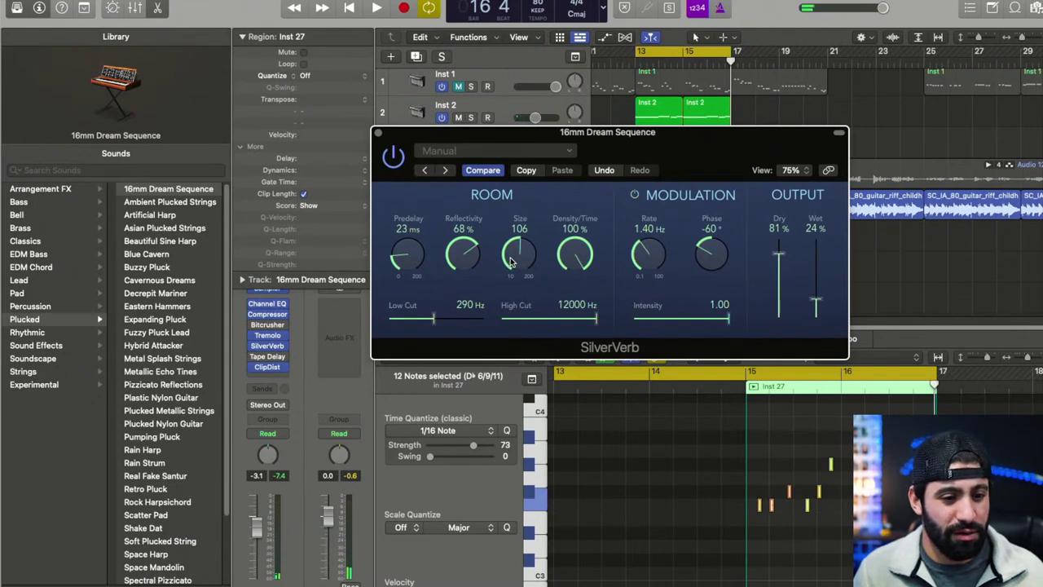
{"action": "key", "text": "space"}
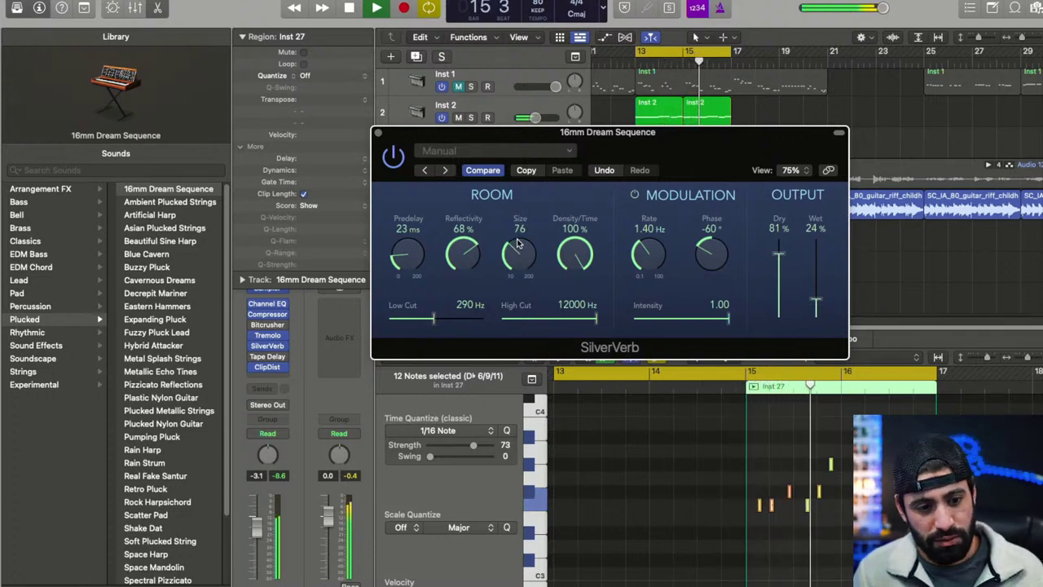
{"action": "left_click", "coordinate": [377, 132]}
- Enable the preset's Tape Delay and set its output to 92% dry and 7% wet
{"action": "left_click", "coordinate": [254, 366]}
{"action": "left_click", "coordinate": [283, 357]}
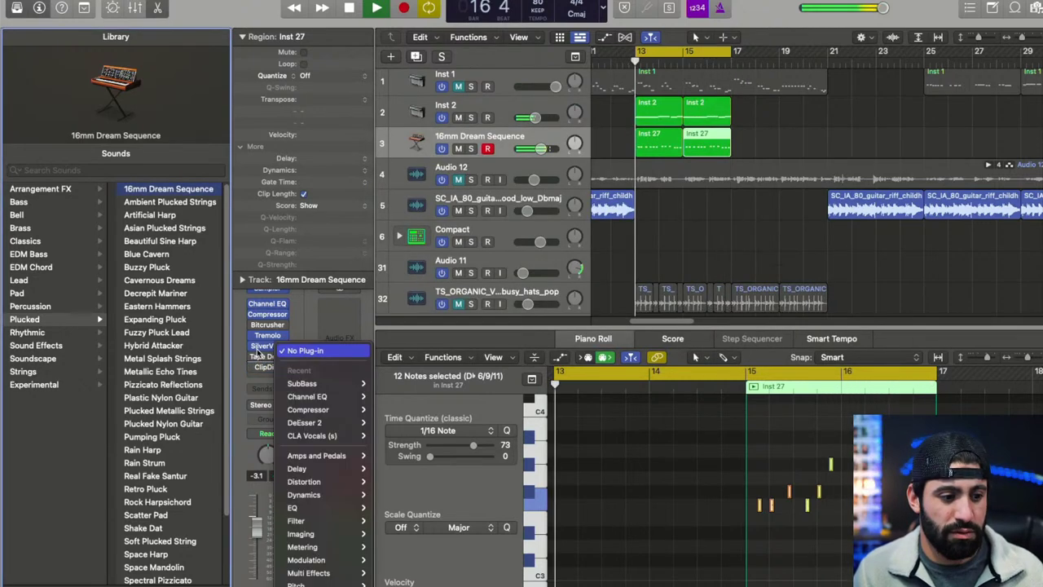
{"action": "left_click", "coordinate": [253, 357]}
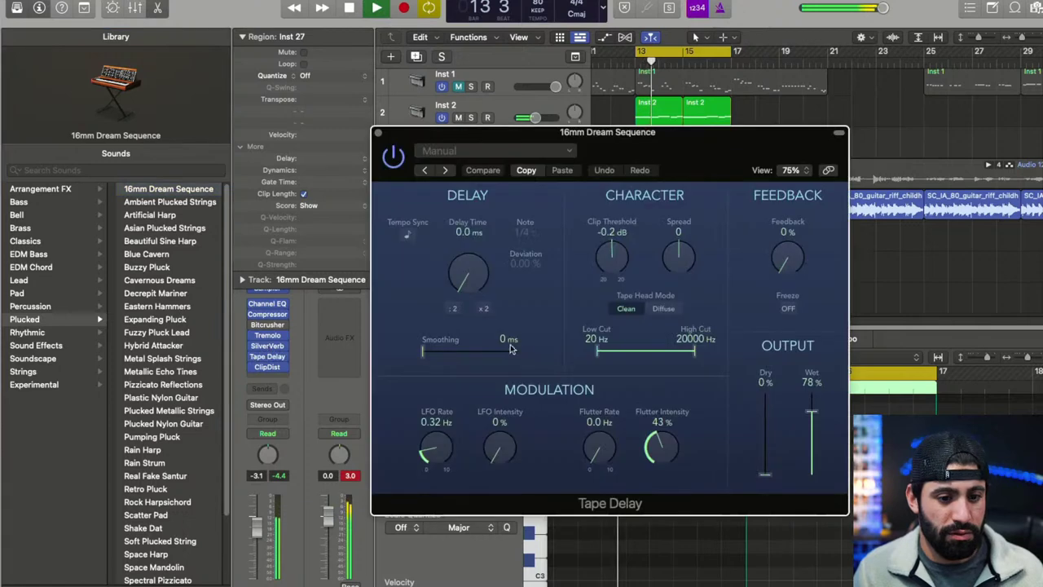
{"action": "left_click_drag", "start_coordinate": [775, 433], "coordinate": [788, 383]}
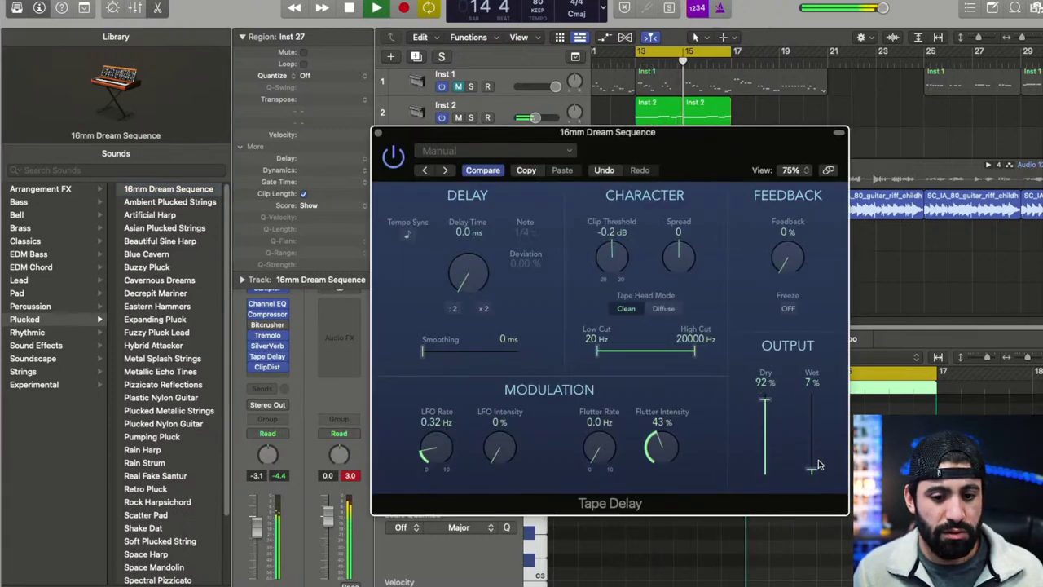
- Audition the track in solo while setting the Tape Delay to 80% feedback and 23% wet, and turn solo off
{"action": "key", "text": "ctrl+s"}
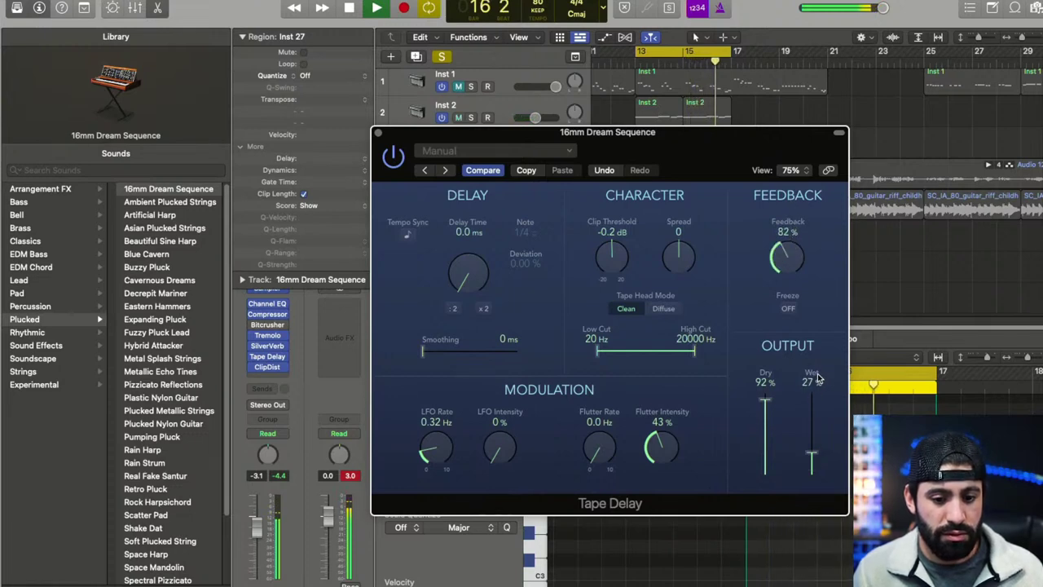
{"action": "left_click_drag", "start_coordinate": [817, 381], "coordinate": [816, 393]}
{"action": "key", "text": "ctrl+s"}
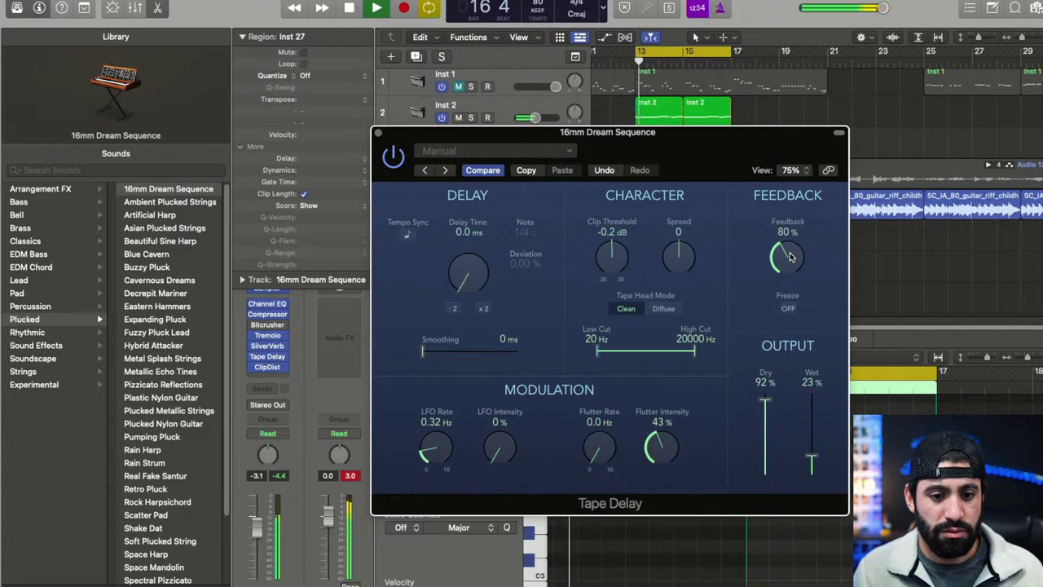
- Close the Tape Delay and set the 16mm Dream Sequence track's volume to -8.4 dB
{"action": "left_click", "coordinate": [377, 129]}
{"action": "left_click_drag", "start_coordinate": [543, 148], "coordinate": [534, 148]}
{"action": "left_click", "coordinate": [243, 37]}
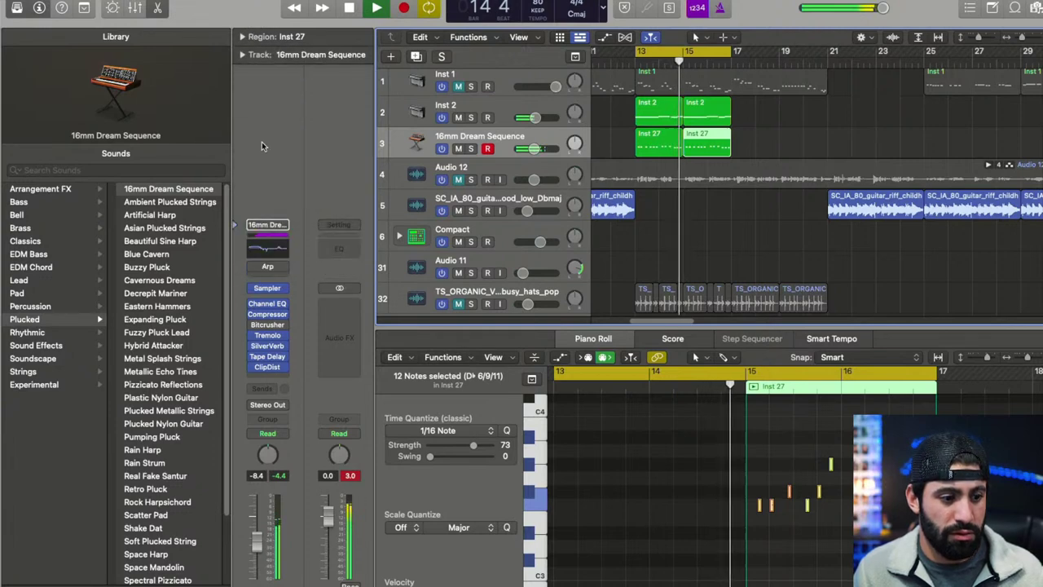
- Open the track's Channel EQ and compare the sound with the EQ bypassed and enabled
{"action": "left_click", "coordinate": [269, 245]}
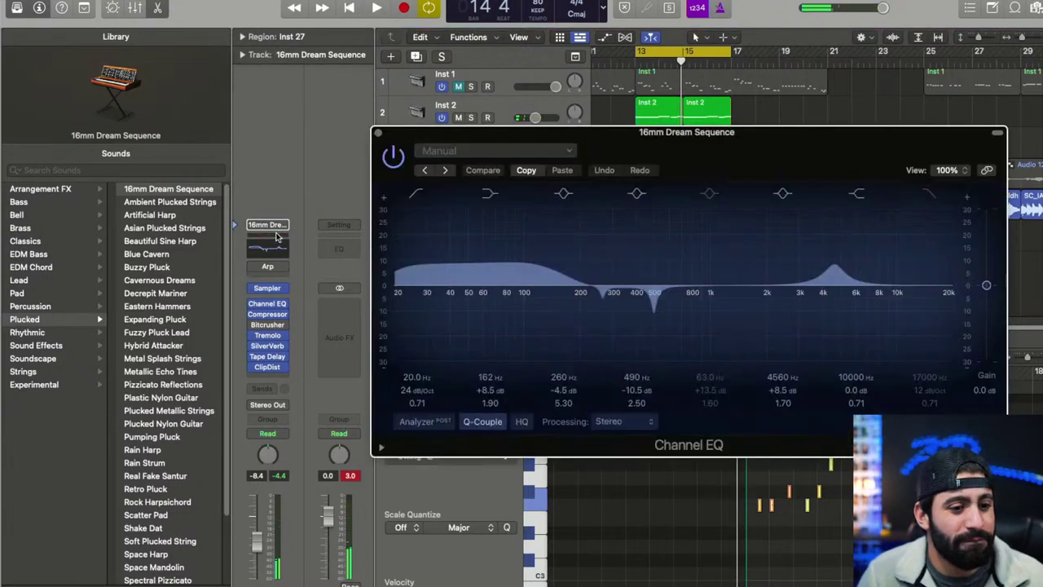
{"action": "left_click", "coordinate": [394, 156]}
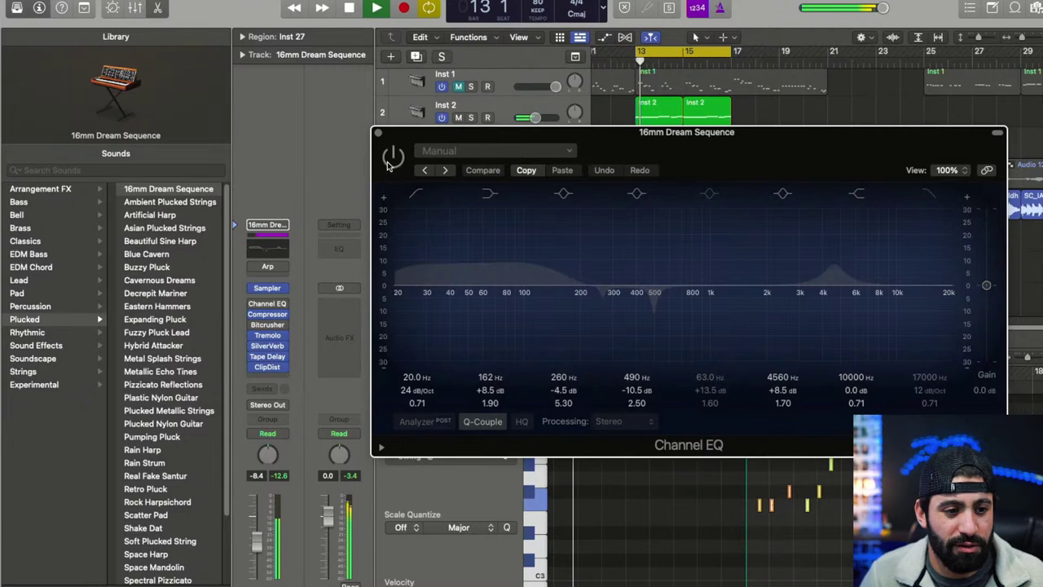
{"action": "left_click", "coordinate": [393, 155]}
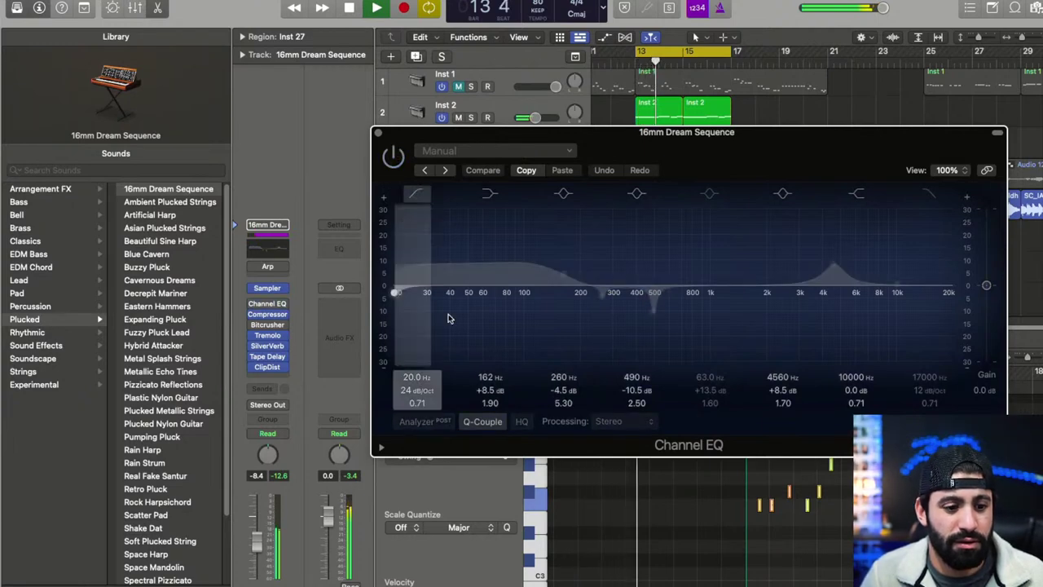
{"action": "left_click", "coordinate": [395, 153]}
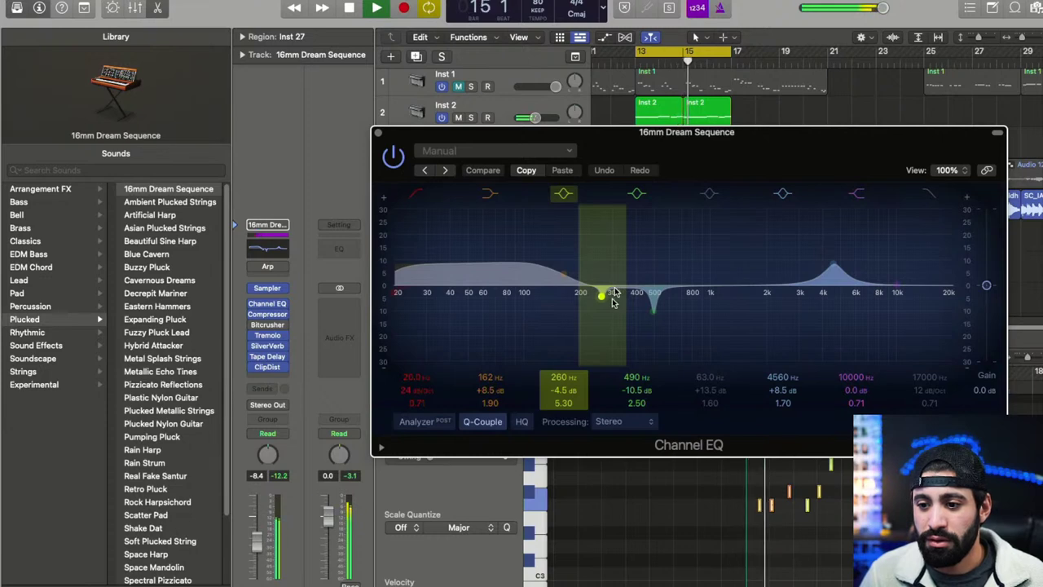
- Reset the EQ's 162 Hz band gain to 0 dB and move its low cut to 316 Hz
{"action": "left_click", "coordinate": [493, 378], "text": "alt"}
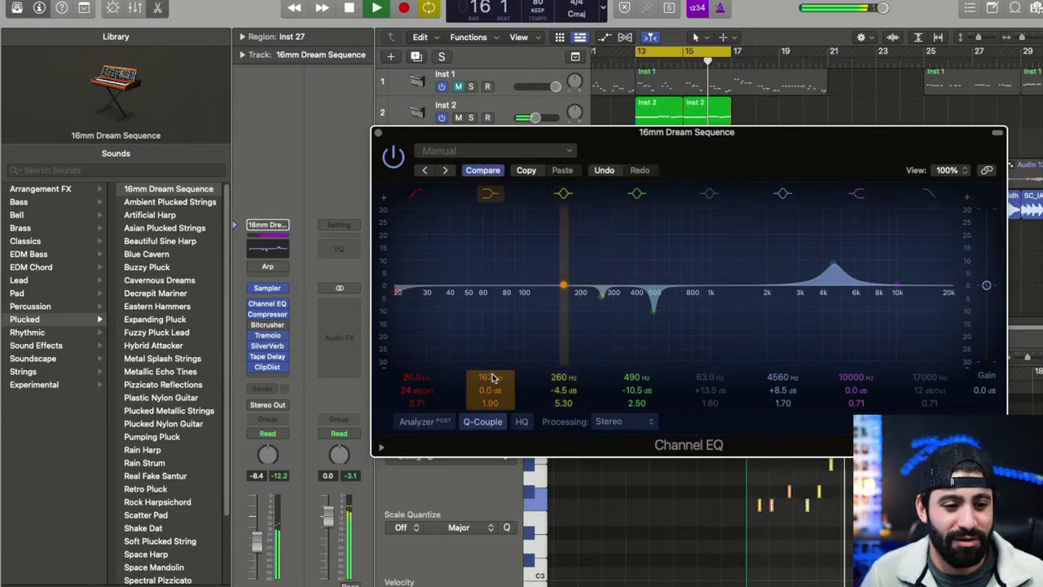
{"action": "left_click", "coordinate": [414, 368]}
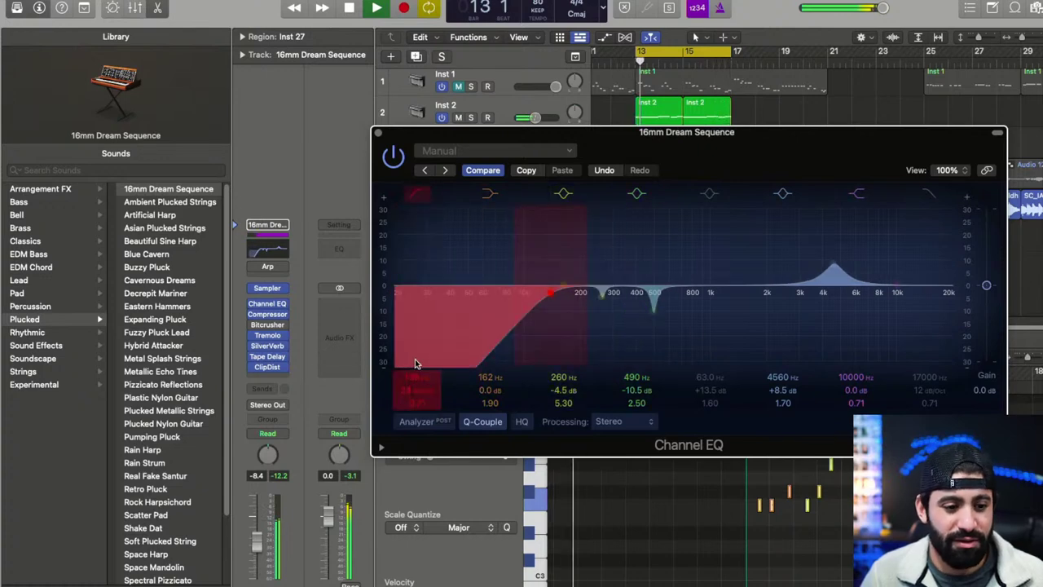
{"action": "left_click_drag", "start_coordinate": [416, 377], "coordinate": [418, 368]}
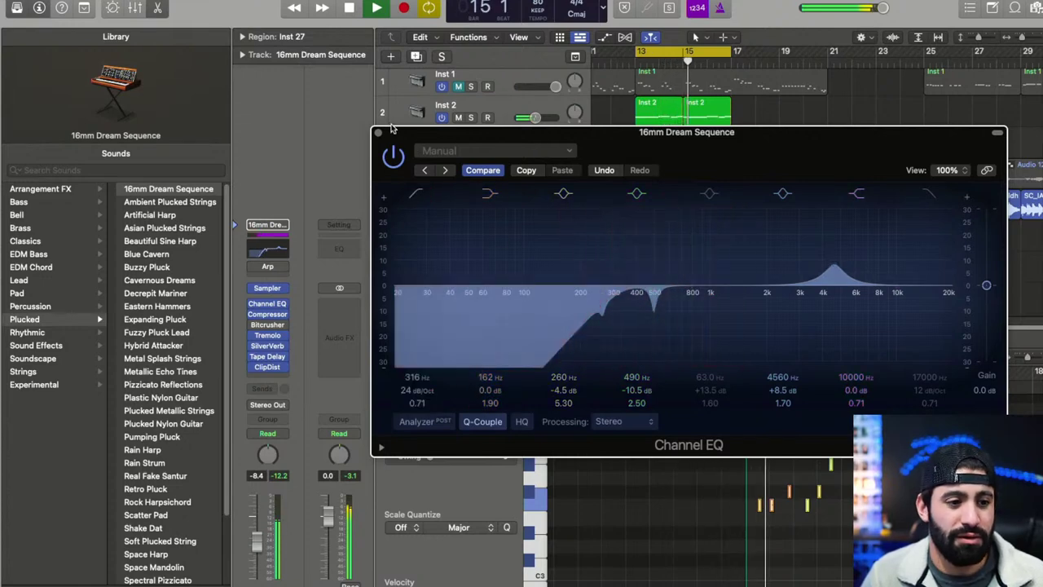
{"action": "key", "text": "super+w"}
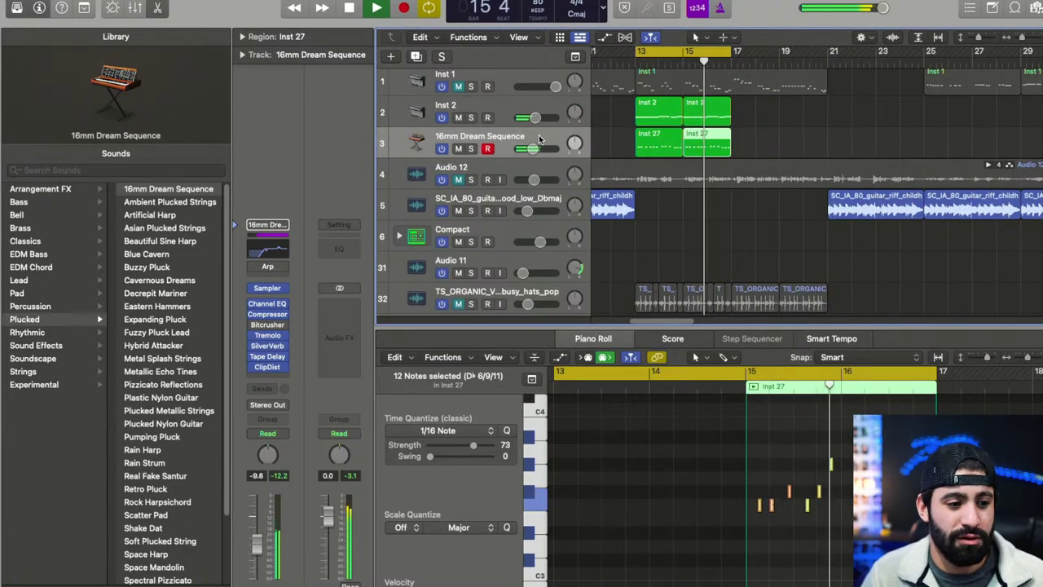
- Show the project's lyric notes and lower the 16mm Dream Sequence track's volume to -14.8 dB during playback
{"action": "key", "text": "space"}
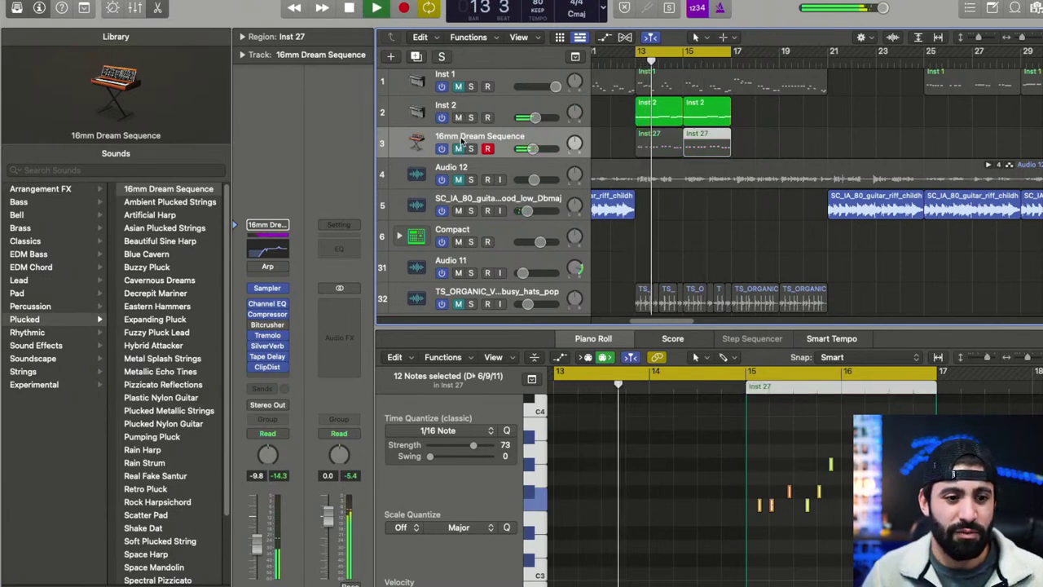
{"action": "key", "text": "space"}
{"action": "left_click", "coordinate": [993, 7]}
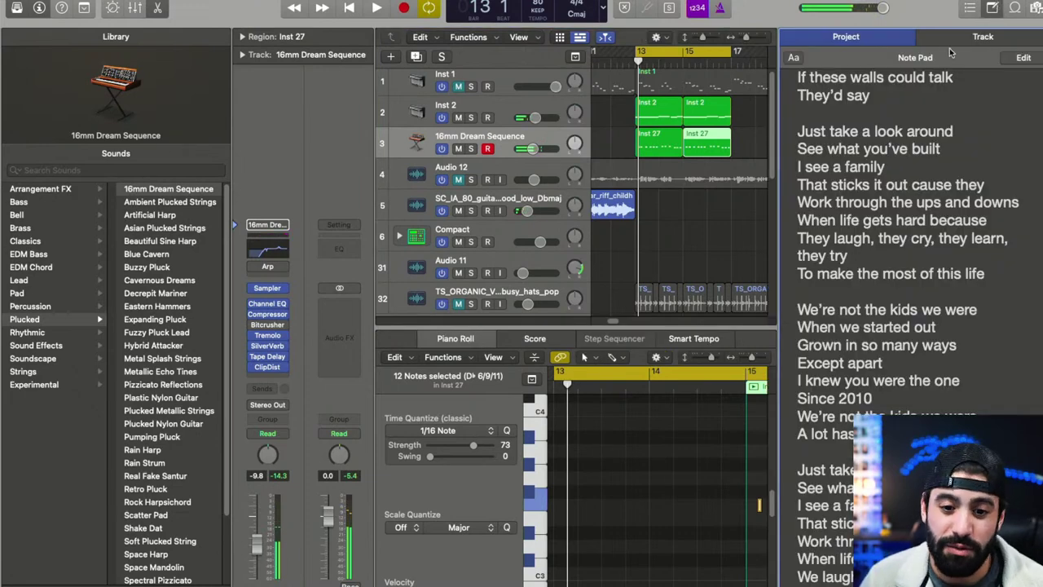
{"action": "key", "text": "space"}
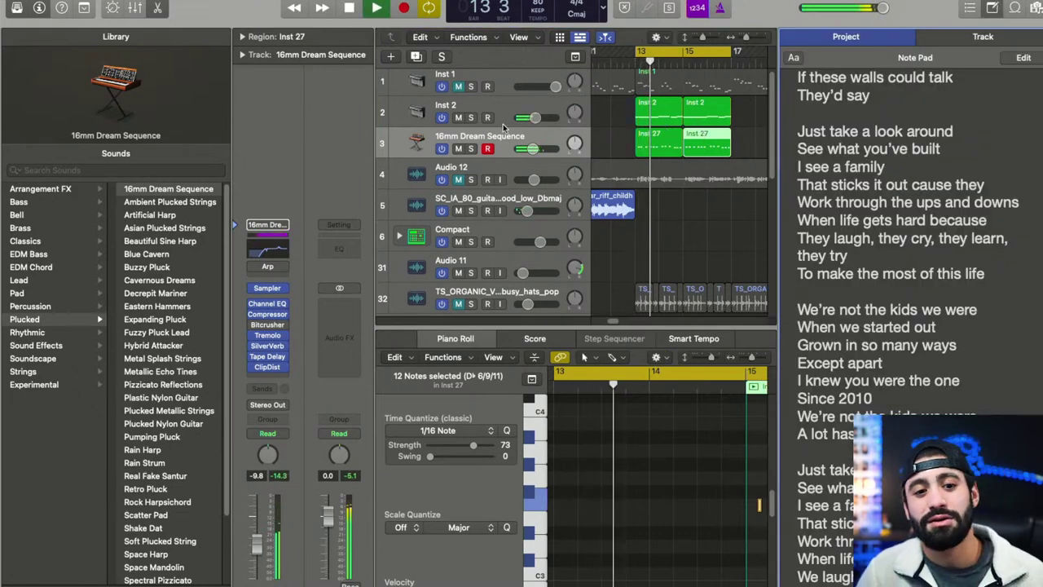
{"action": "left_click_drag", "start_coordinate": [540, 142], "coordinate": [535, 142]}
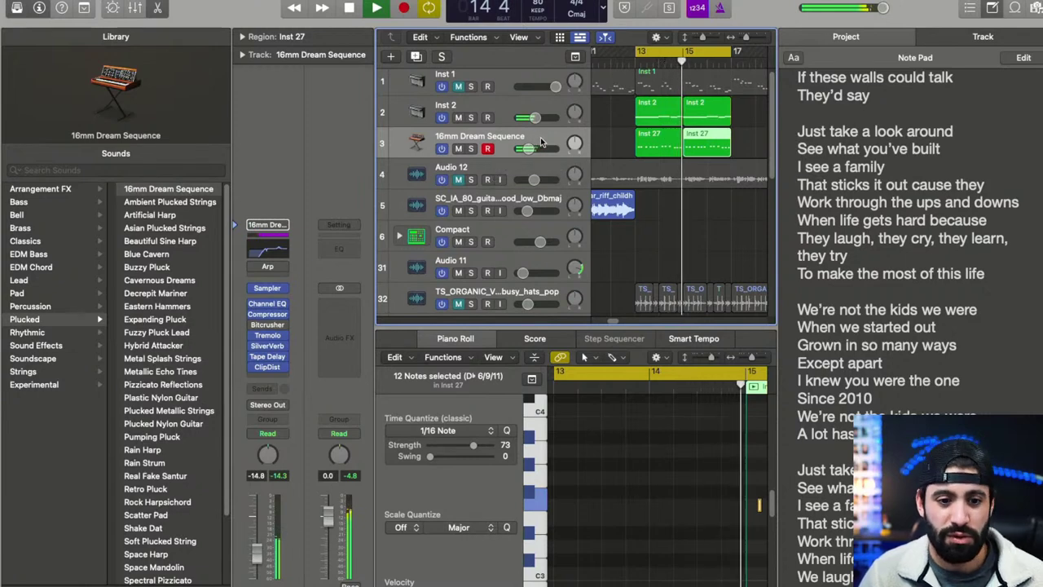
- Unmute Audio 12, check it briefly in solo, and nudge its volume to -6.4 dB
{"action": "left_click", "coordinate": [470, 179]}
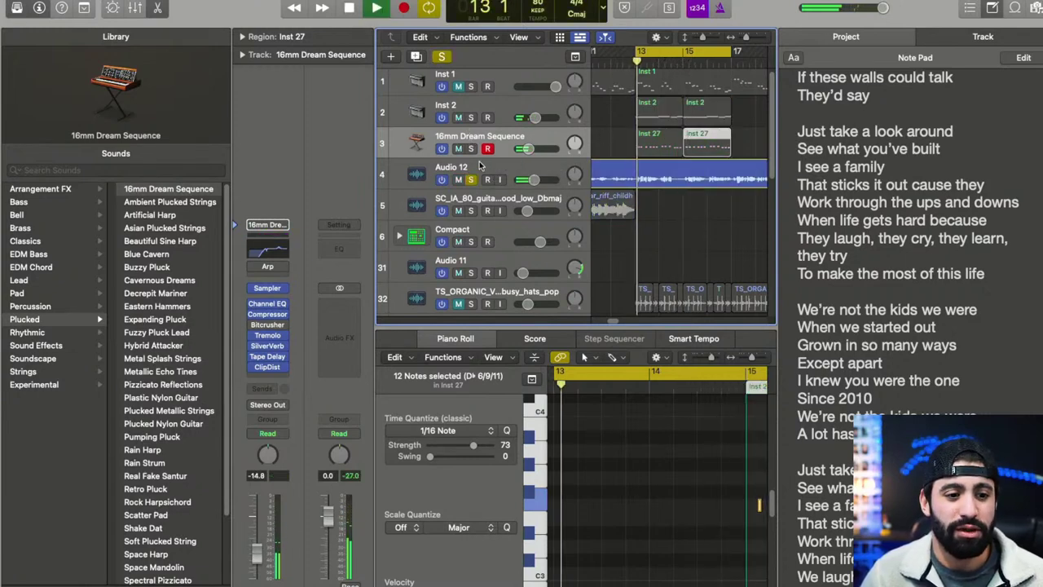
{"action": "left_click", "coordinate": [470, 179]}
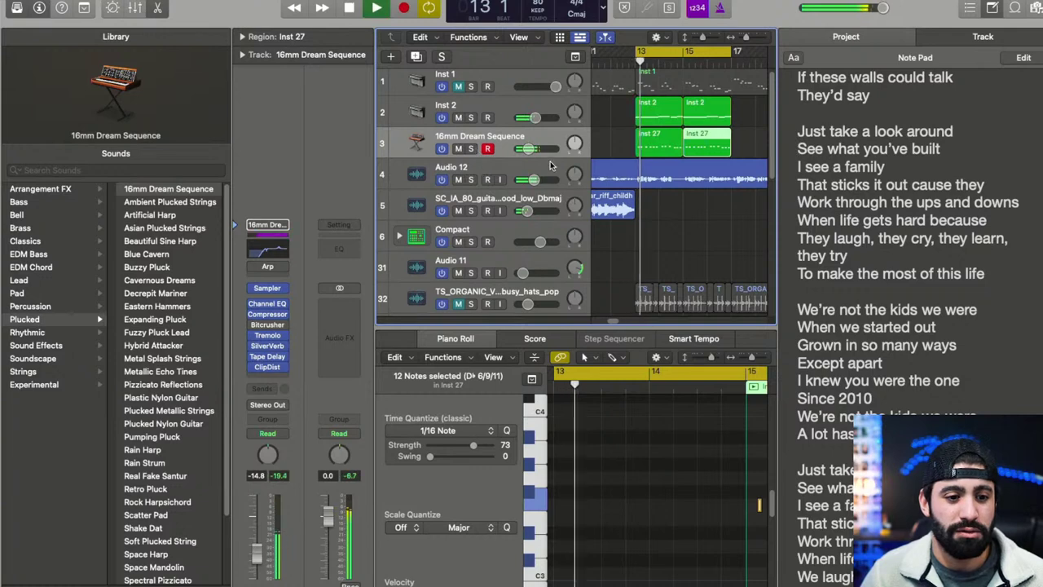
{"action": "left_click_drag", "start_coordinate": [551, 174], "coordinate": [553, 172]}
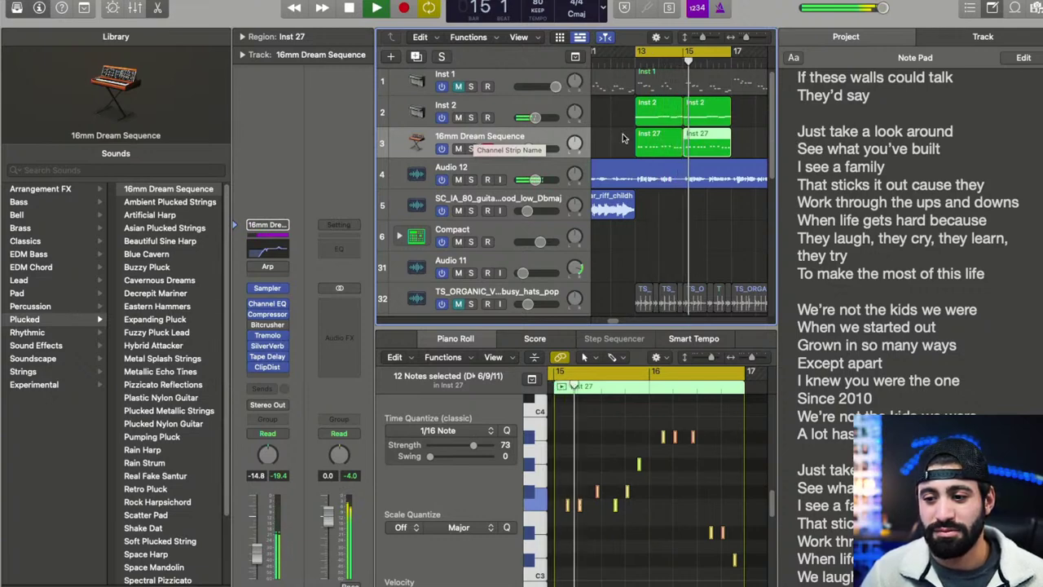
- Mute the 16mm Dream Sequence track, try a duplicate of it in the playing chorus, and delete the duplicate
{"action": "left_click", "coordinate": [537, 125]}
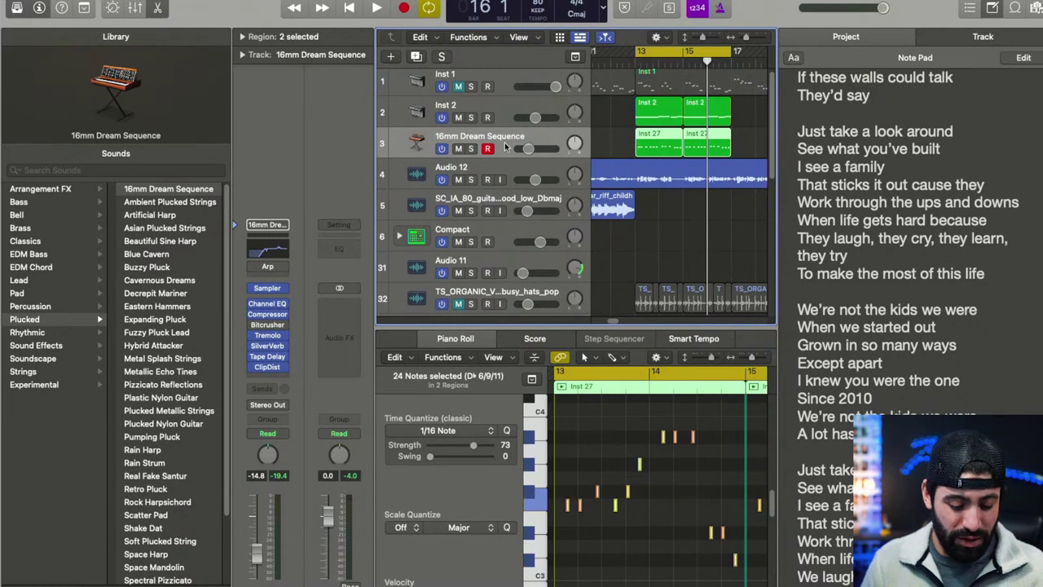
{"action": "key", "text": "super+d"}
{"action": "left_click", "coordinate": [458, 146]}
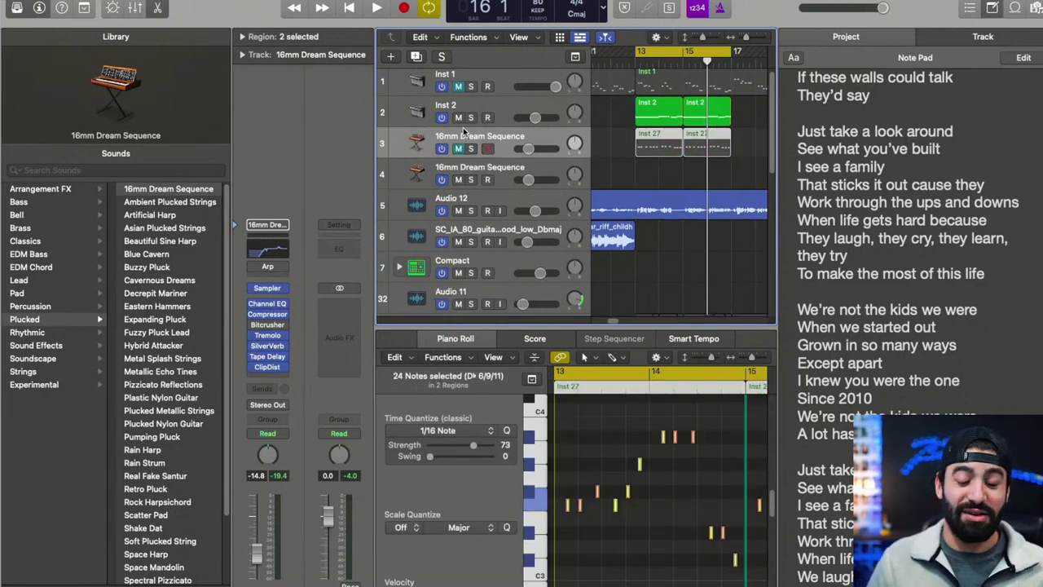
{"action": "key", "text": "Down"}
{"action": "key", "text": "space"}
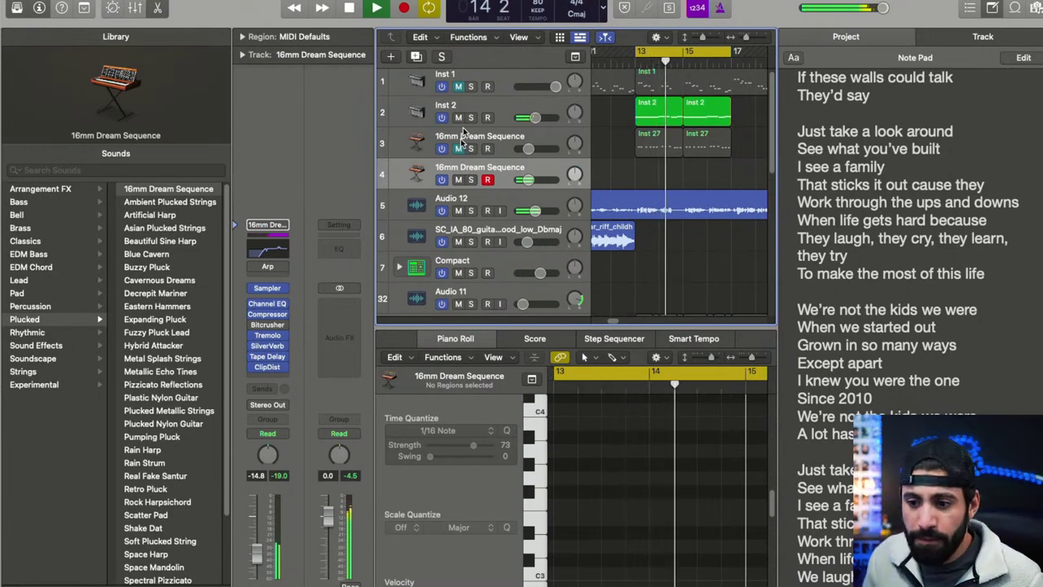
{"action": "key", "text": "space"}
{"action": "key", "text": "super+BackSpace"}
- Try the Natural Stereo acoustic guitar preset on Audio 12 during playback and undo the preset change
{"action": "left_click", "coordinate": [414, 172]}
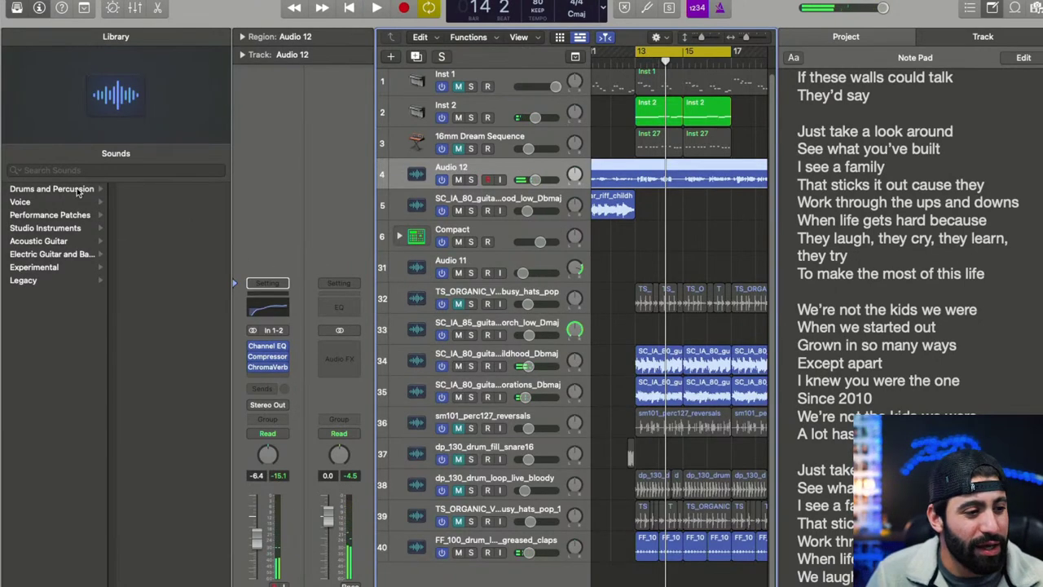
{"action": "left_click", "coordinate": [81, 240]}
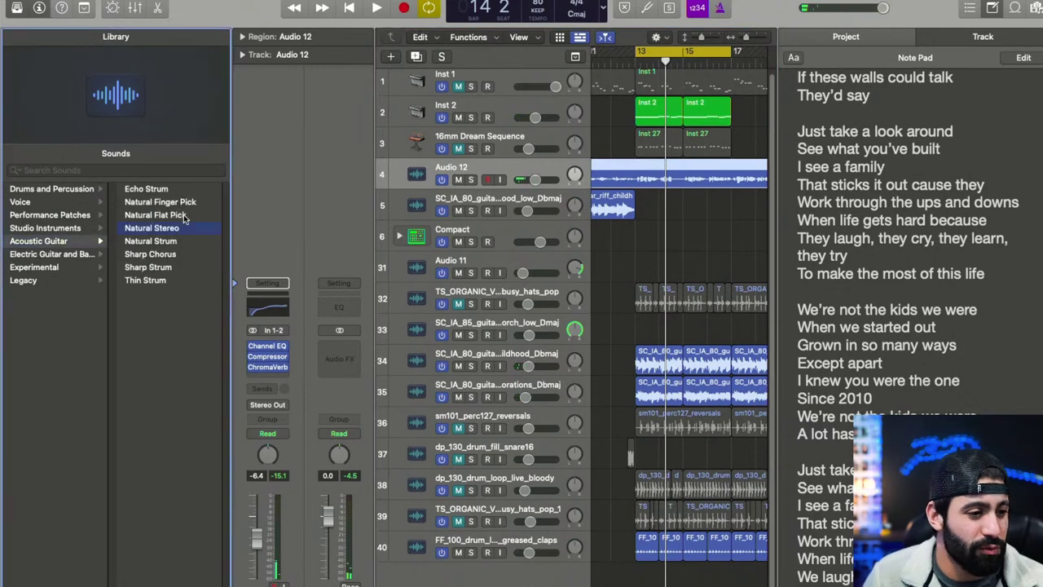
{"action": "key", "text": "space"}
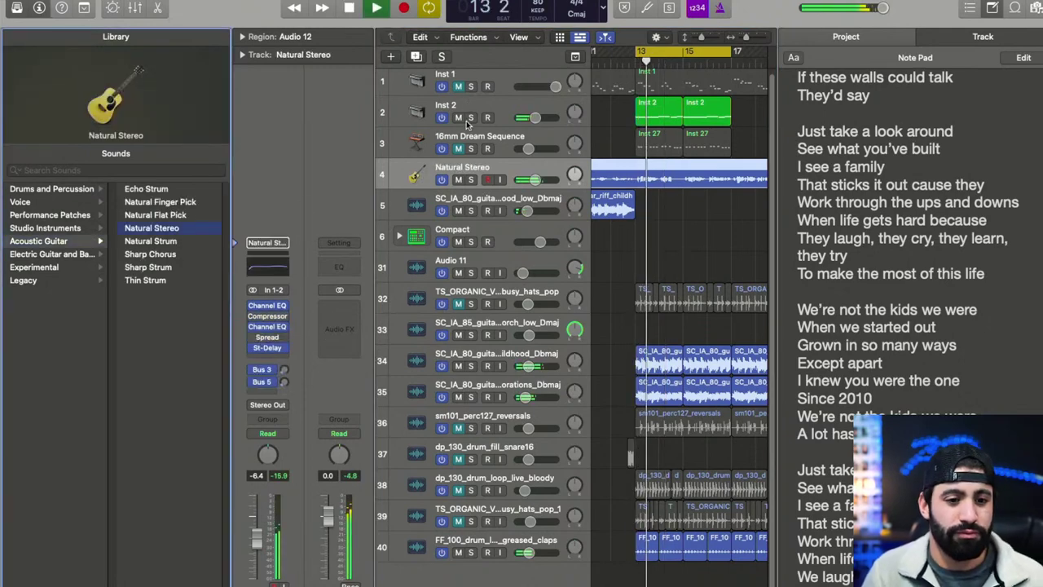
{"action": "key", "text": "super+z"}
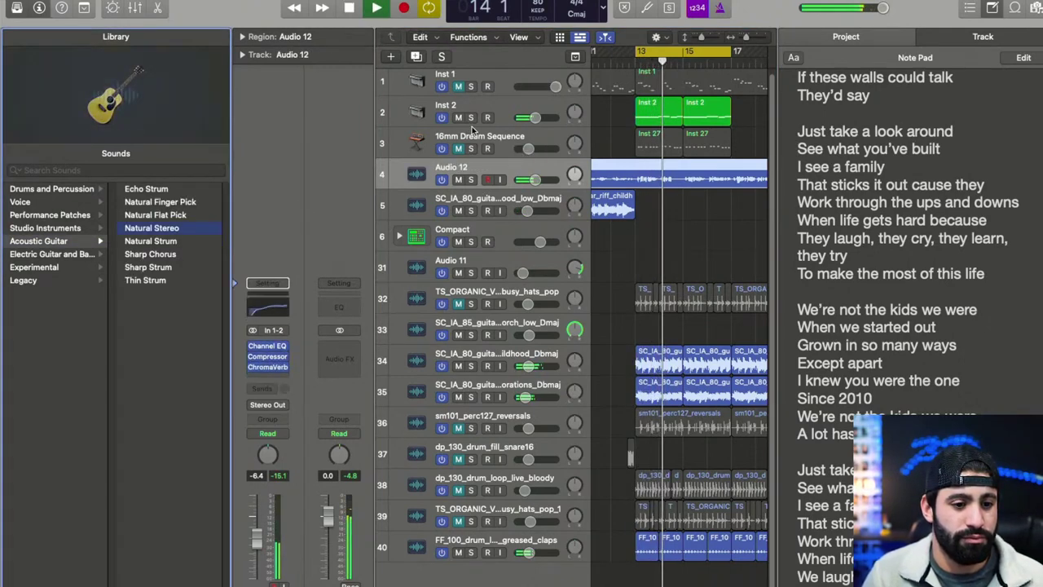
{"action": "left_click", "coordinate": [472, 136]}
{"action": "key", "text": "alt+super+n"}
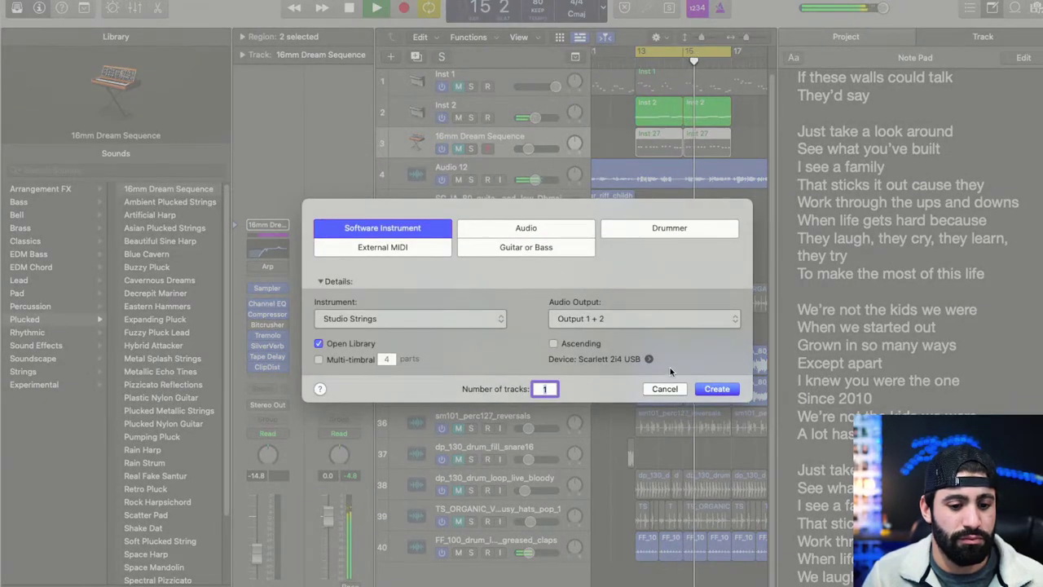
{"action": "key", "text": "Return"}
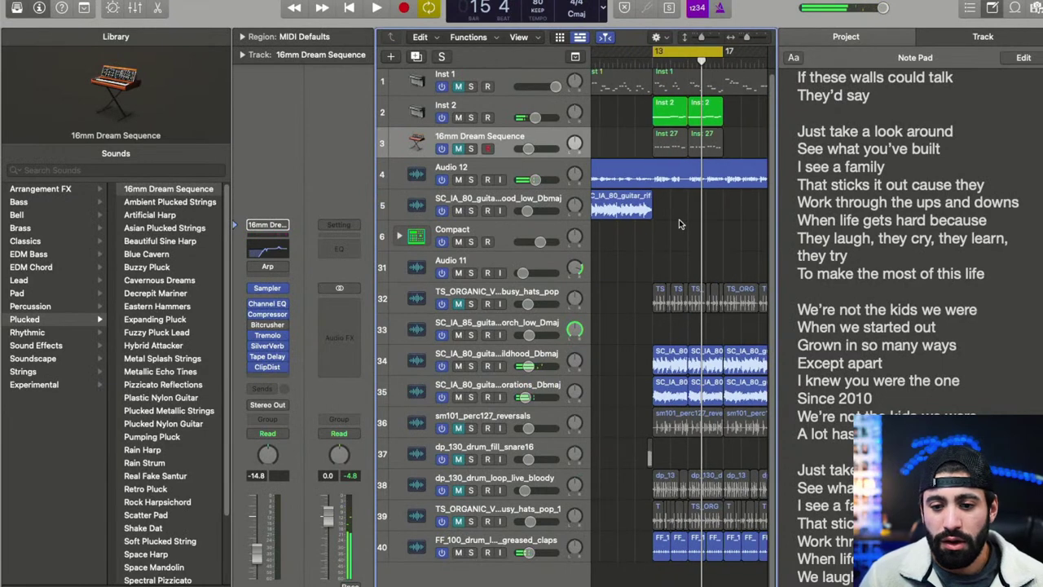
- Audition the busy_hats_pop, sm101_perc127_reversals and dp_130_drum_loop_live_bloody tracks in the looped chorus, unmuting each briefly
{"action": "key", "text": "space"}
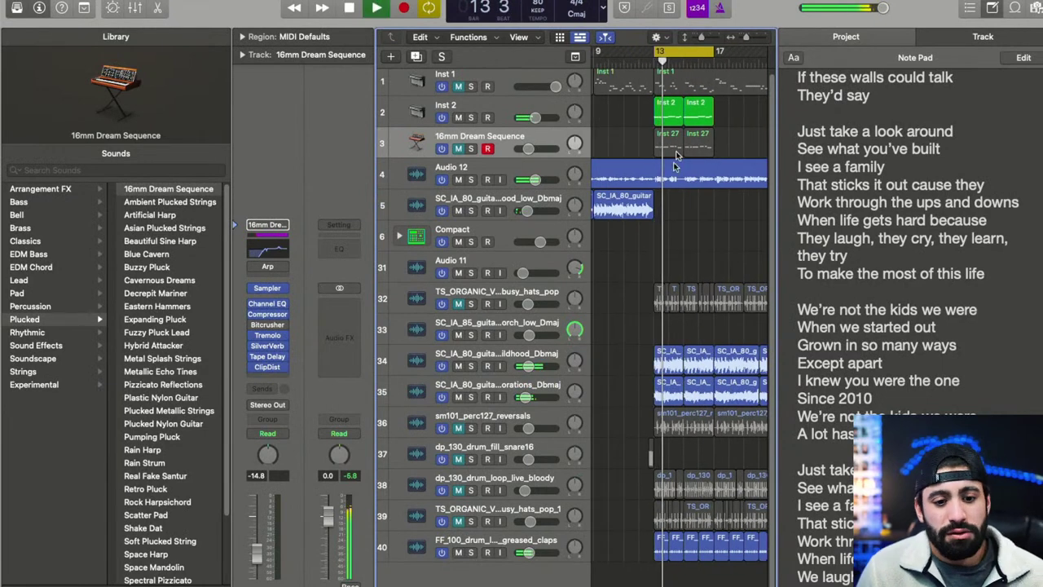
{"action": "key", "text": "super+Left"}
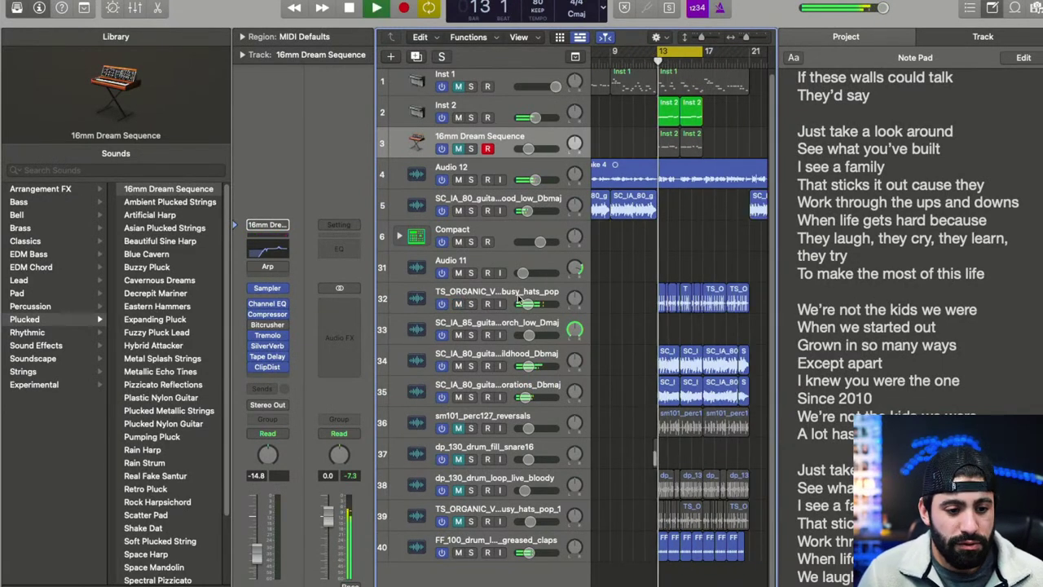
{"action": "mouse_move", "coordinate": [535, 297]}
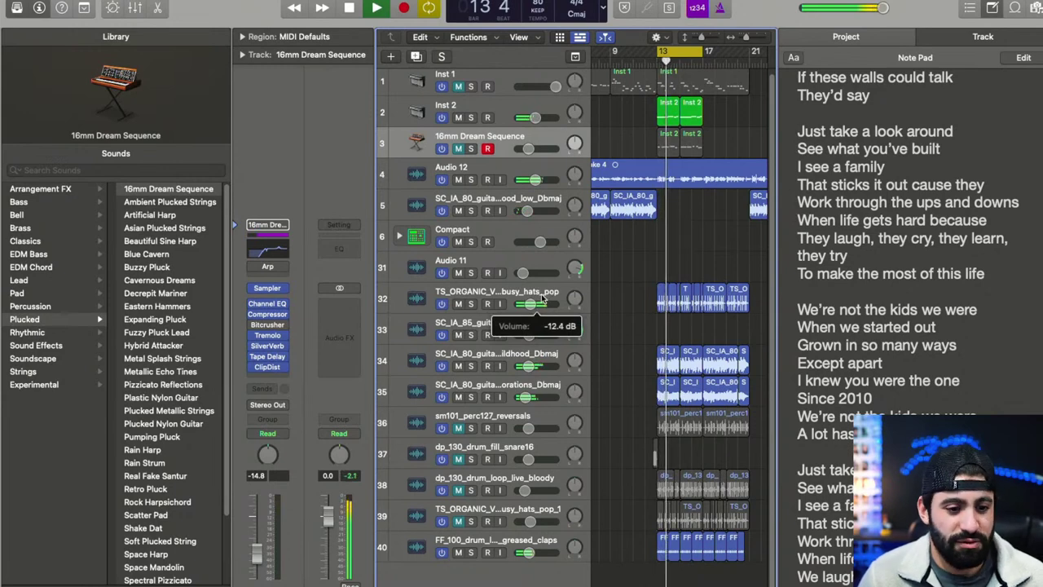
{"action": "left_click", "coordinate": [458, 303]}
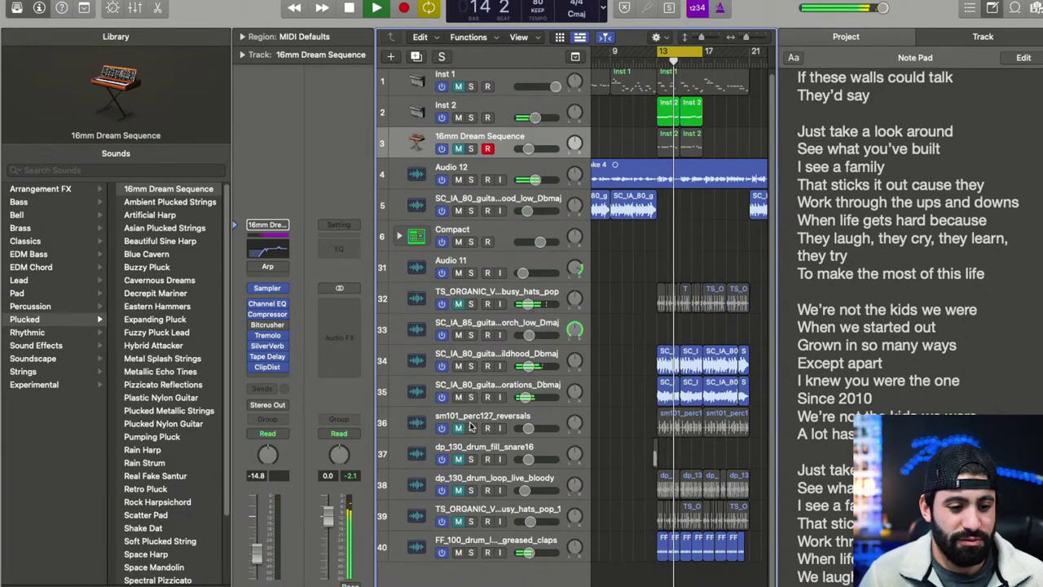
{"action": "left_click", "coordinate": [458, 428]}
{"action": "left_click", "coordinate": [458, 428]}
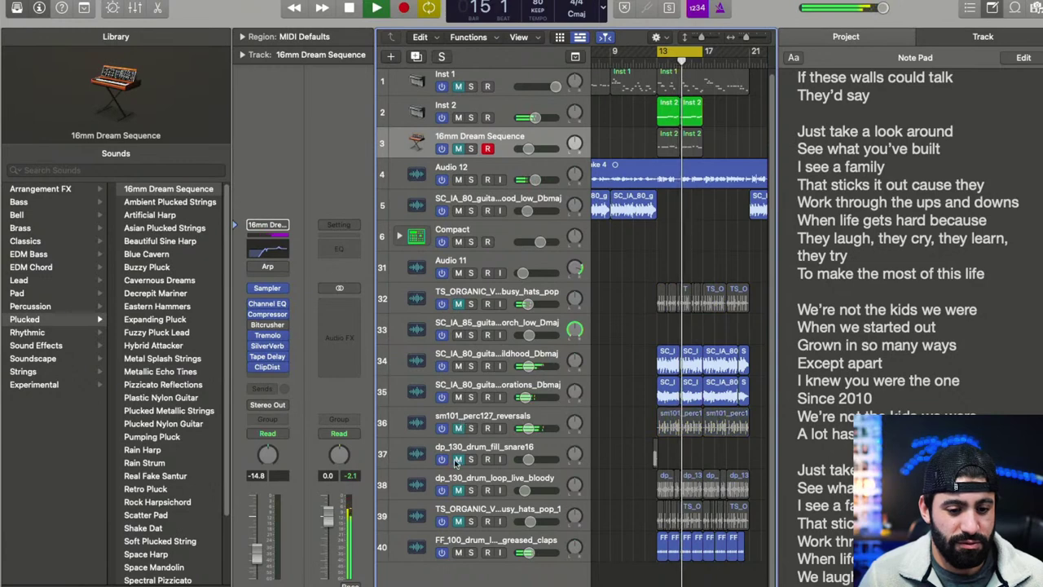
{"action": "left_click", "coordinate": [458, 490]}
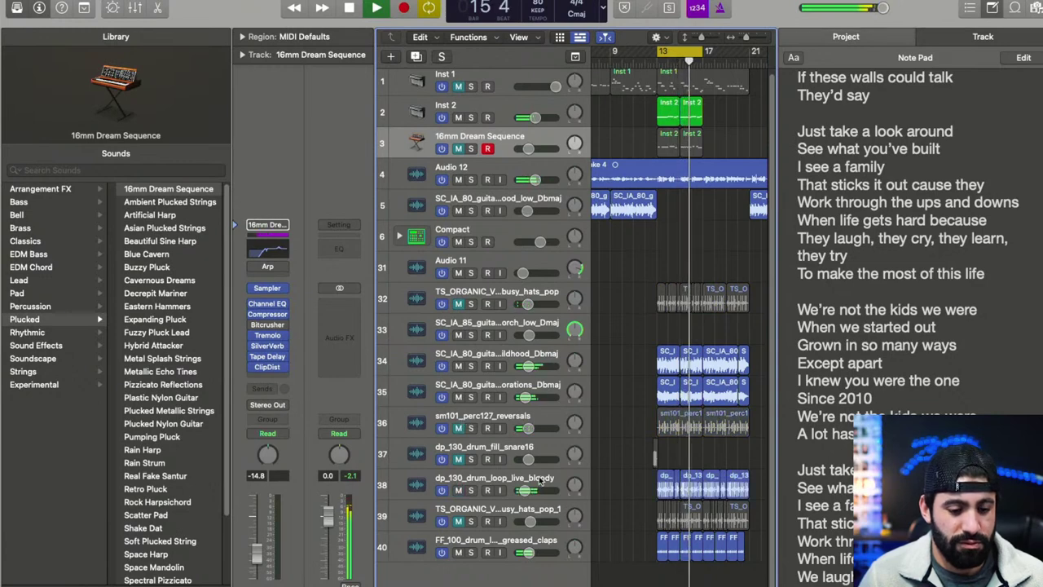
{"action": "left_click", "coordinate": [458, 489]}
- Unmute the busy_hats_pop_1 track to hear it in the looped chorus, and mute it again
{"action": "left_click", "coordinate": [458, 521]}
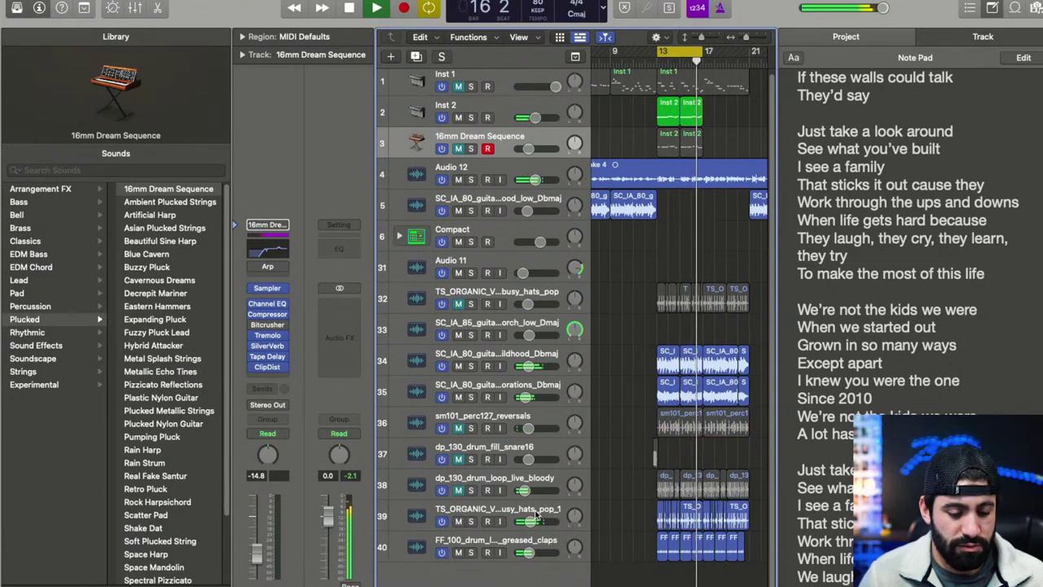
{"action": "key", "text": "space"}
{"action": "key", "text": "space"}
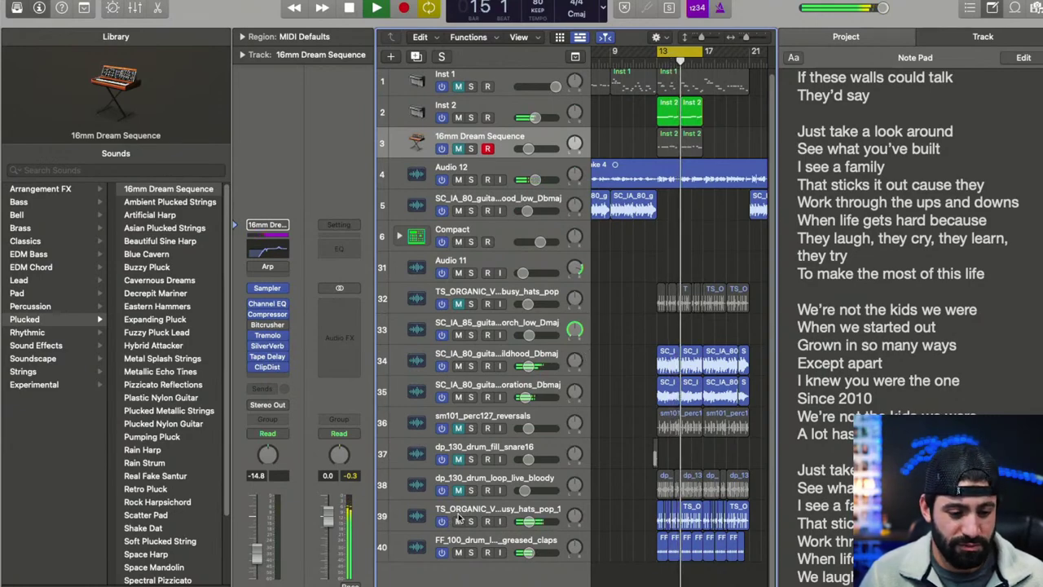
{"action": "key", "text": "super+Tab"}
{"action": "left_click", "coordinate": [627, 499]}
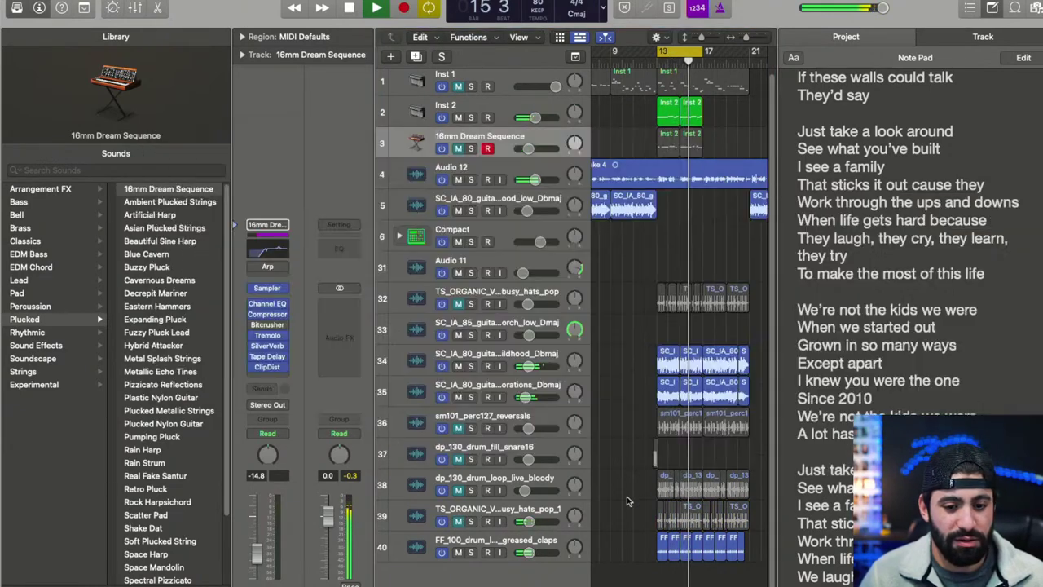
- Stop playback and switch to the webmail inbox in Chrome
{"action": "key", "text": "space"}
{"action": "key", "text": "super+Tab"}
{"action": "key", "text": "super+Tab"}
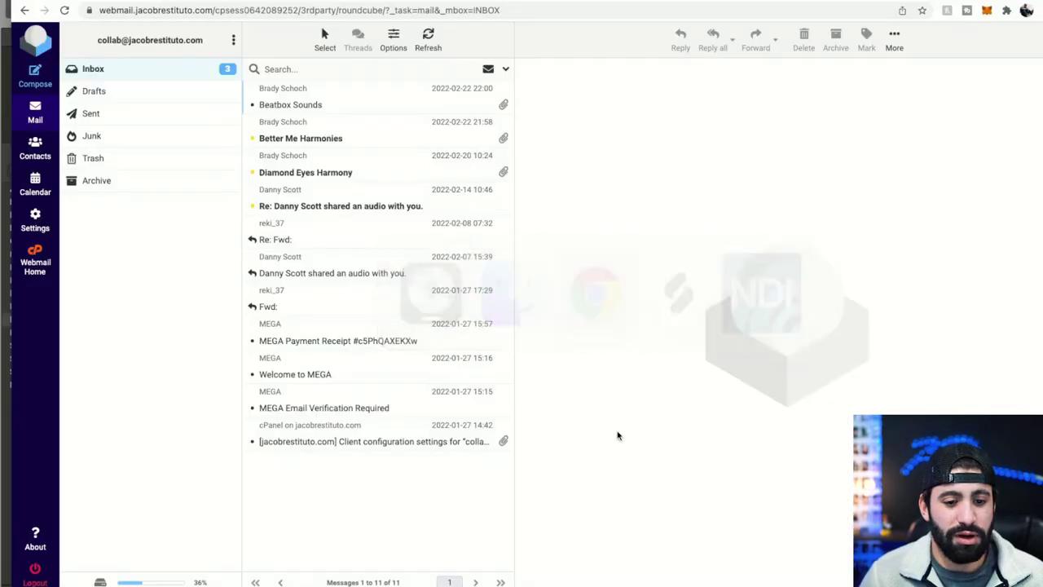
- Switch to Splice and filter the downloaded drum samples by hats instead of grooves
{"action": "key", "text": "super+Tab"}
{"action": "key", "text": "super+Tab"}
{"action": "key", "text": "super+Tab"}
{"action": "key", "text": "super+Tab"}
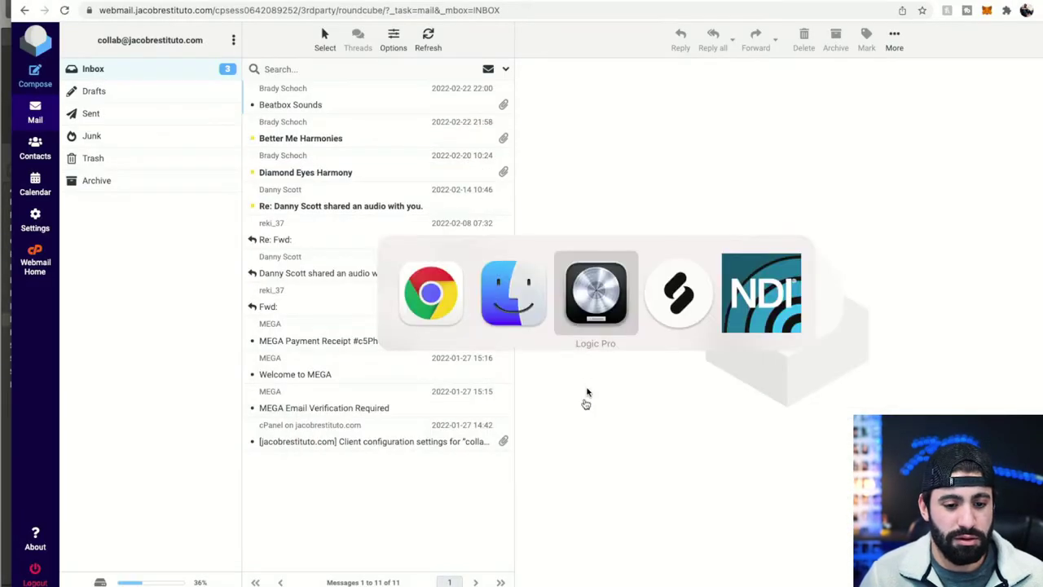
{"action": "key", "text": "super+Tab"}
{"action": "key", "text": "super+Tab"}
{"action": "key", "text": "super+Tab"}
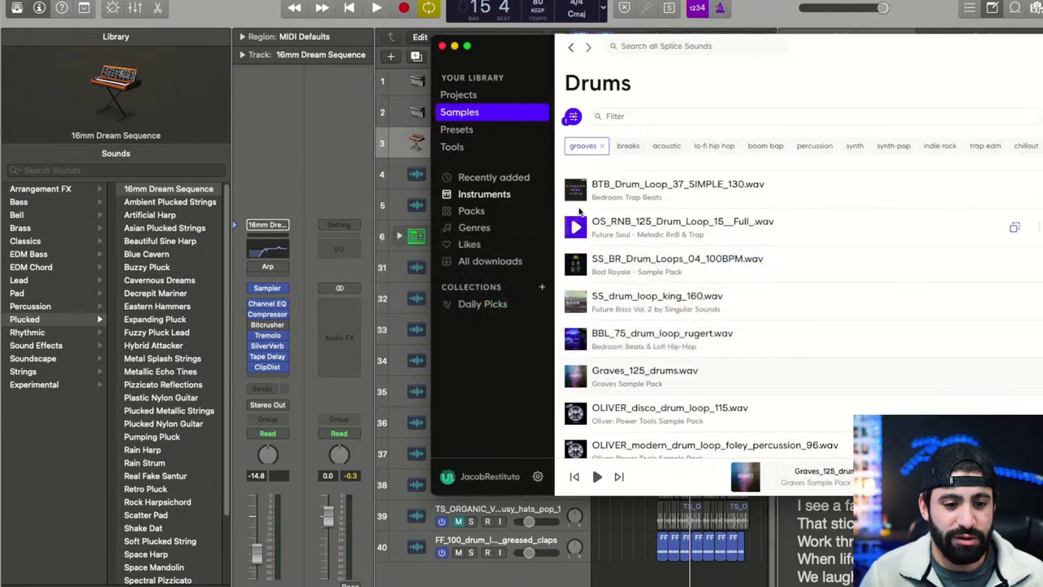
{"action": "left_click", "coordinate": [576, 188]}
{"action": "left_click", "coordinate": [602, 144]}
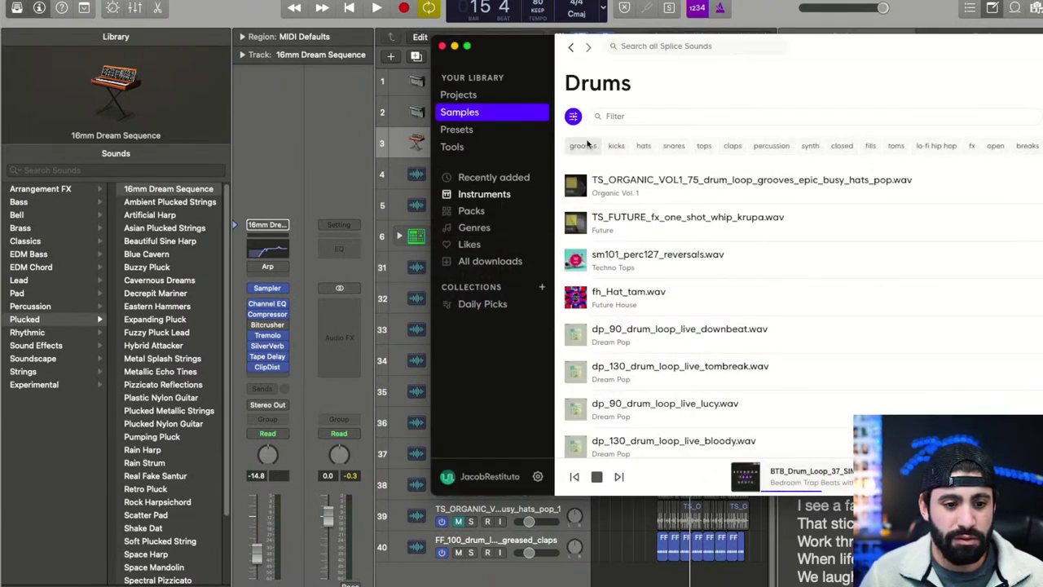
{"action": "left_click", "coordinate": [643, 145]}
- Audition the hat samples and add SC_ABD_110_drums_kit_tight_loop_cool_hats_hiccup_grooves_A.wav to the Logic project on a new track at bar 13
{"action": "left_click", "coordinate": [576, 184]}
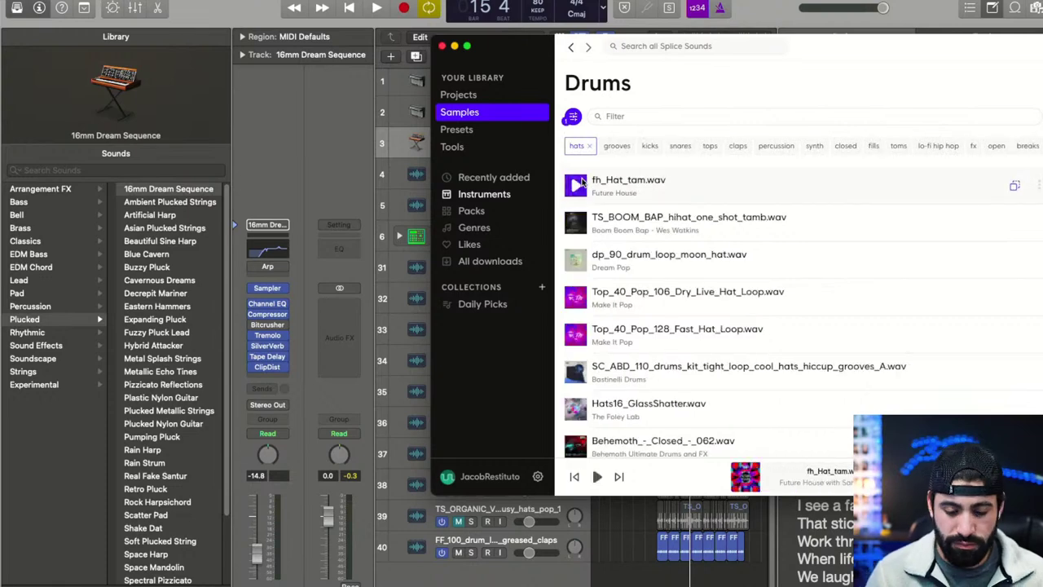
{"action": "key", "text": "Down"}
{"action": "key", "text": "Down"}
{"action": "key", "text": "Down"}
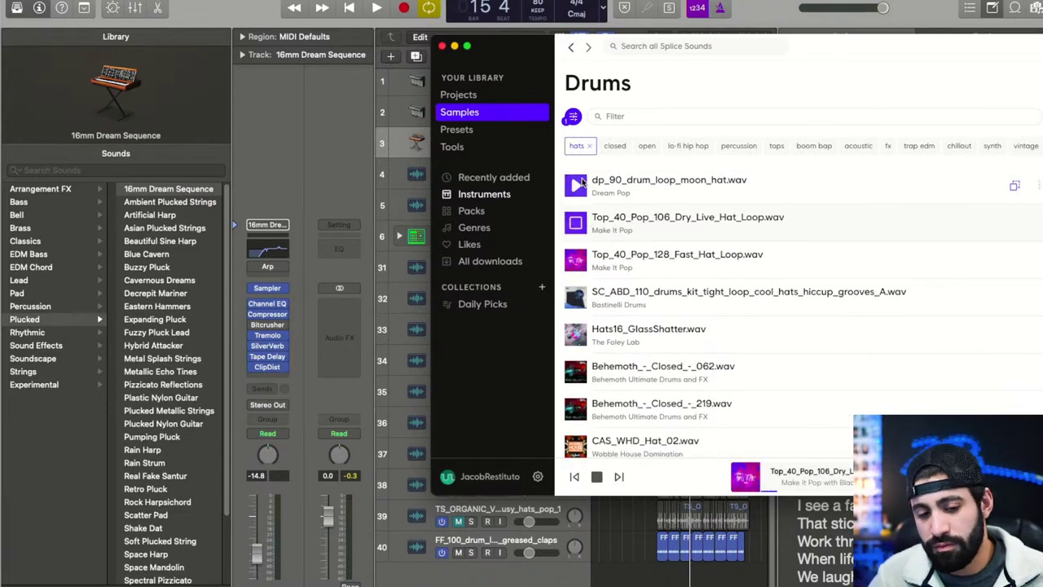
{"action": "key", "text": "Down"}
{"action": "key", "text": "Down"}
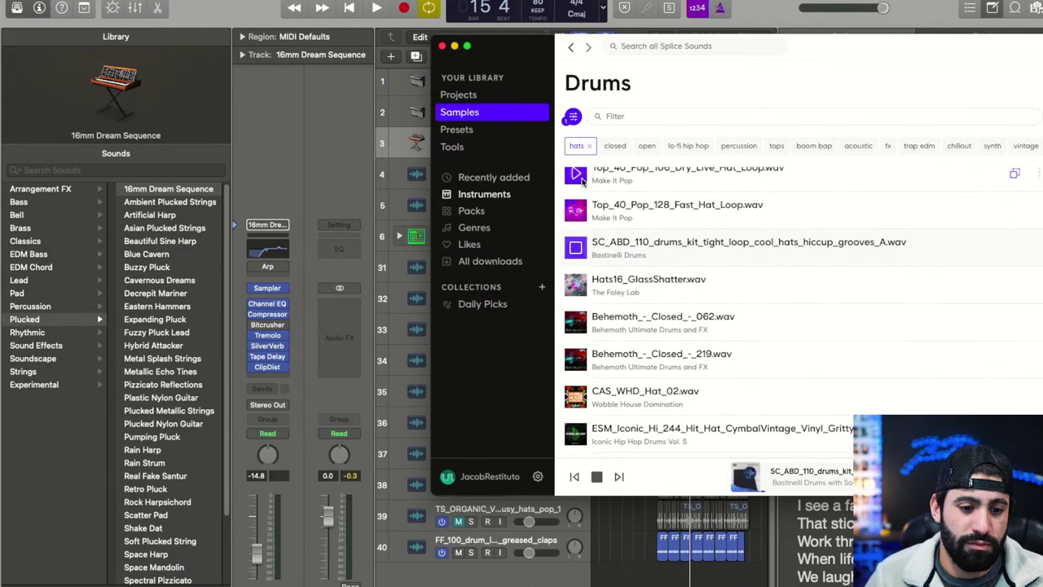
{"action": "key", "text": "Down"}
{"action": "key", "text": "Up"}
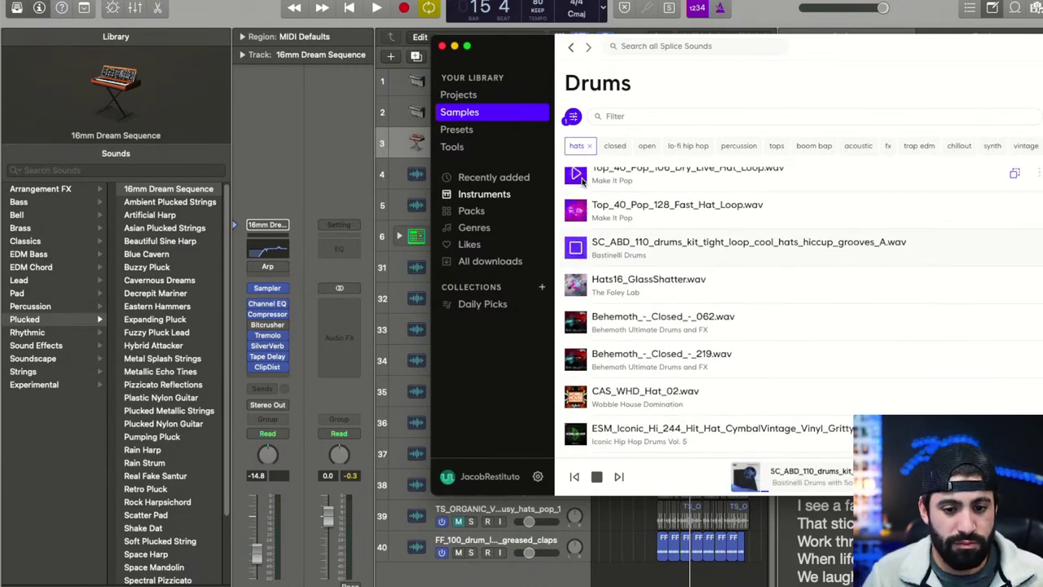
{"action": "left_click_drag", "start_coordinate": [680, 244], "coordinate": [662, 562]}
- Audition the hat samples from Hats16_GlassShatter to LSTRDK_Hat_Loop_11_100BPM, comparing the two OLIVER live hi-hat loops
{"action": "left_click", "coordinate": [582, 312]}
{"action": "scroll", "coordinate": [587, 301], "scroll_direction": "down", "scroll_amount": 2}
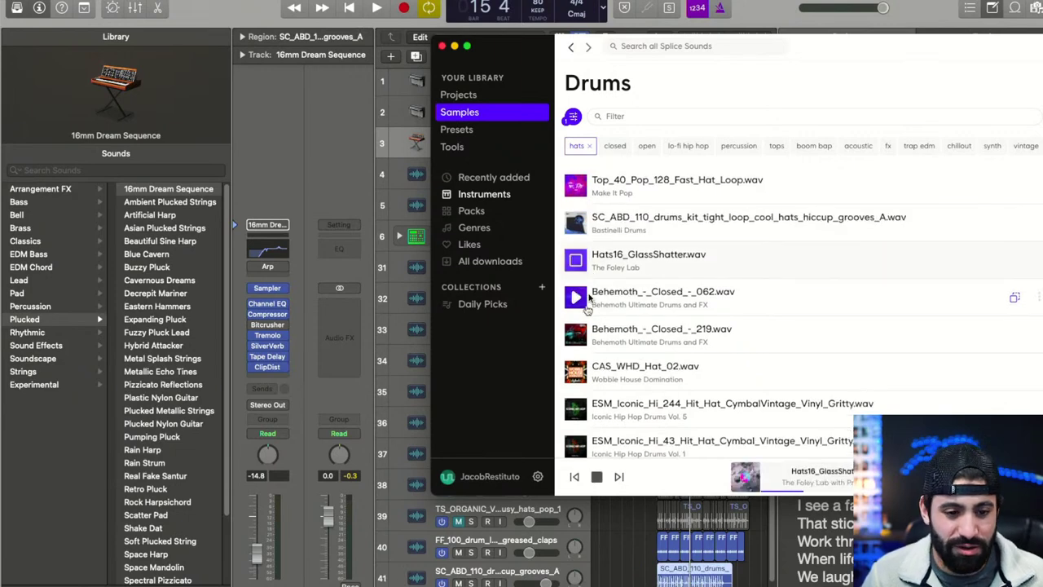
{"action": "key", "text": "Down"}
{"action": "key", "text": "Down"}
{"action": "key", "text": "Down"}
{"action": "key", "text": "Down"}
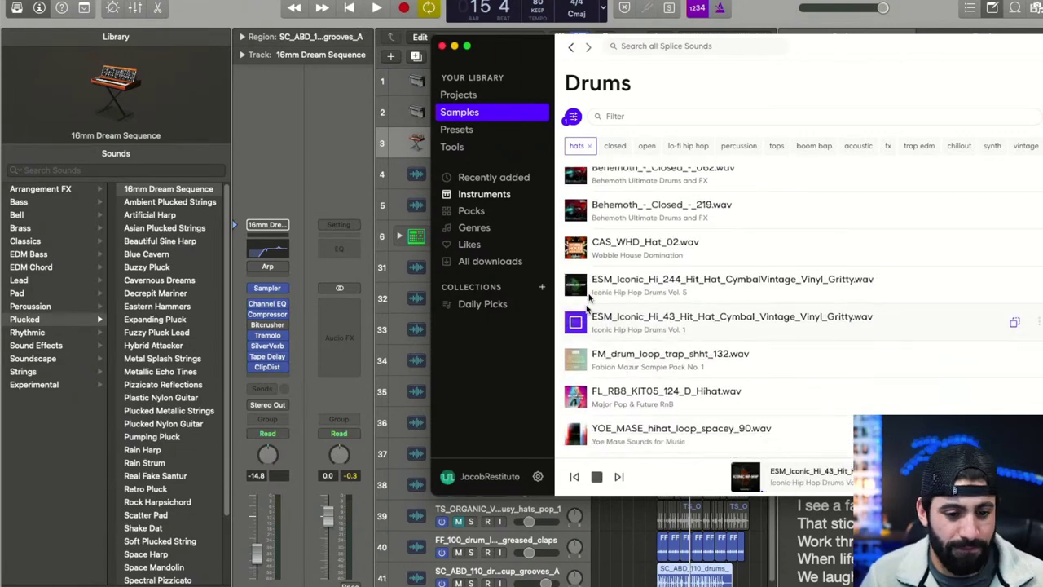
{"action": "key", "text": "Down"}
{"action": "key", "text": "Down"}
{"action": "key", "text": "Down"}
{"action": "key", "text": "Down"}
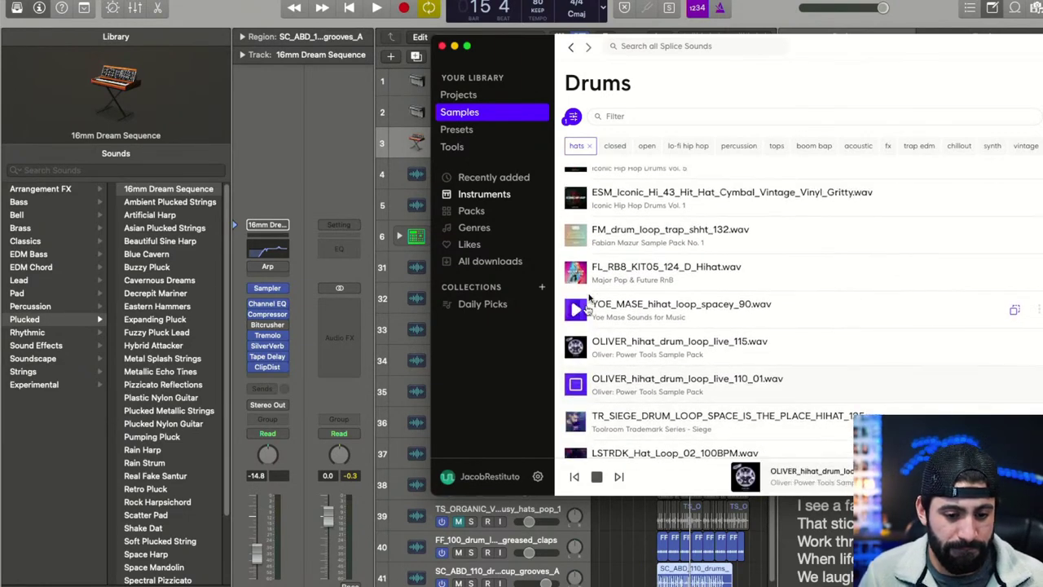
{"action": "key", "text": "Up"}
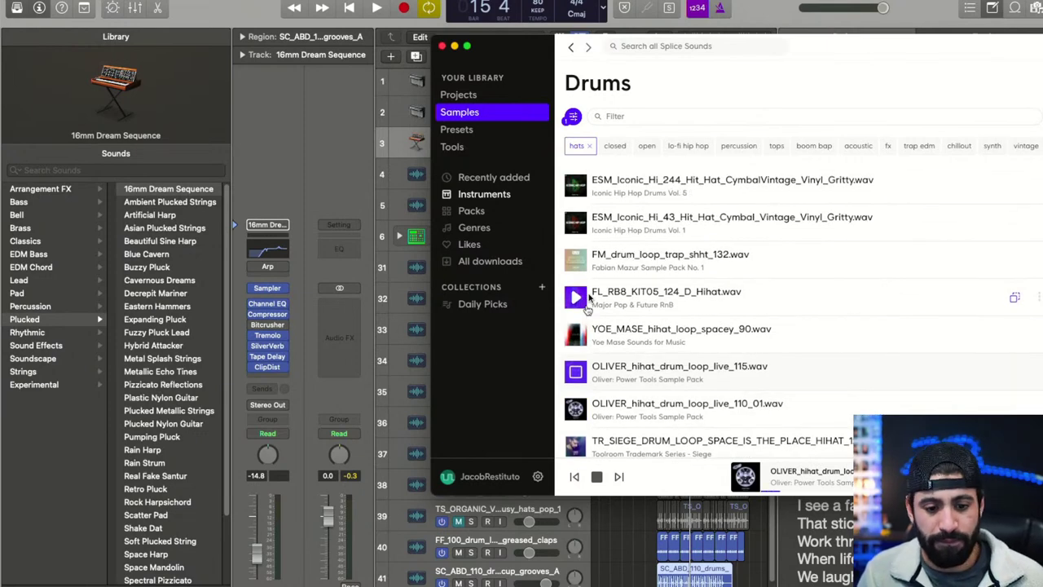
{"action": "key", "text": "Down"}
{"action": "key", "text": "Down"}
{"action": "key", "text": "Down"}
{"action": "key", "text": "Down"}
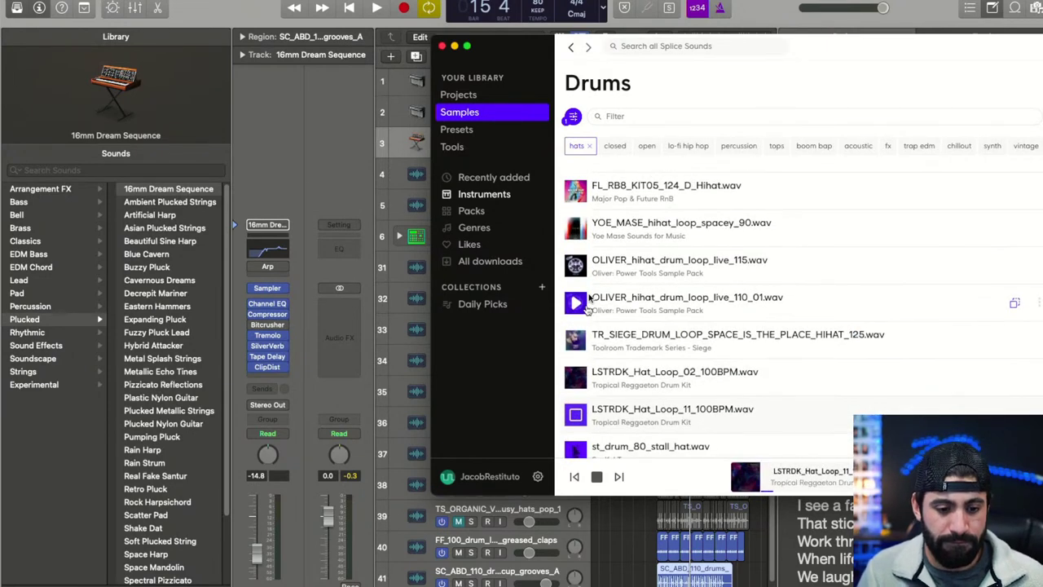
{"action": "key", "text": "Up"}
{"action": "key", "text": "Up"}
{"action": "key", "text": "Up"}
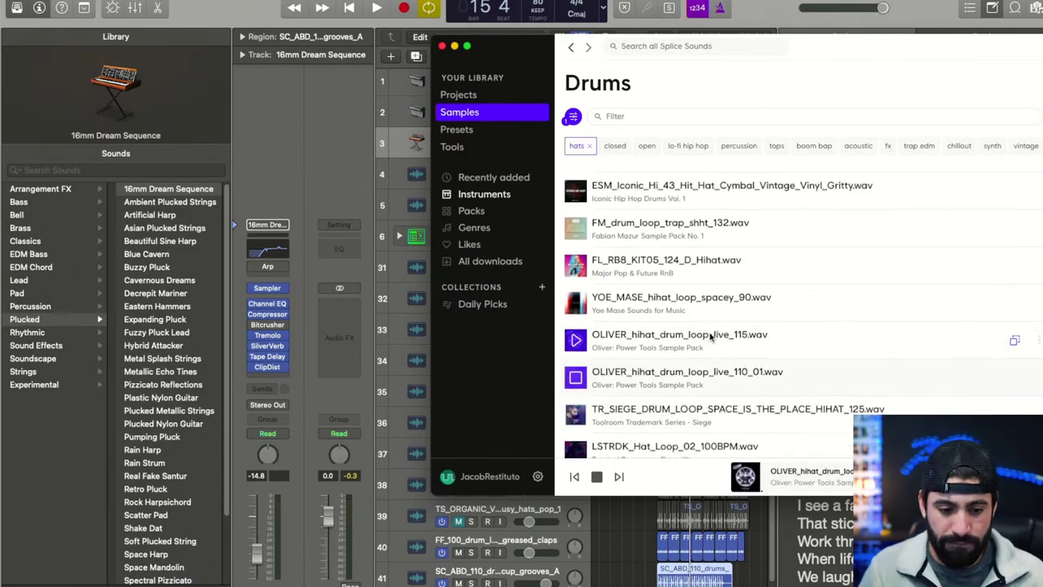
- Add OLIVER_hihat_drum_loop_live_110_01.wav to a new Logic Pro track at bar 13
{"action": "left_click_drag", "start_coordinate": [724, 370], "coordinate": [662, 585]}
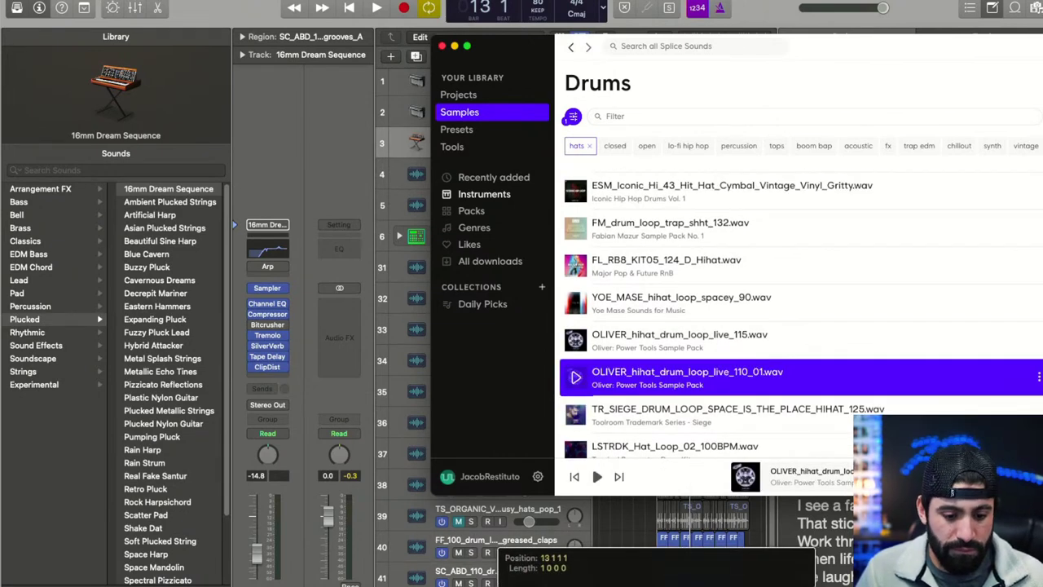
{"action": "left_click_drag", "start_coordinate": [501, 551], "coordinate": [501, 570]}
{"action": "left_click", "coordinate": [605, 521]}
{"action": "scroll", "coordinate": [685, 530], "scroll_direction": "up", "scroll_amount": 5}
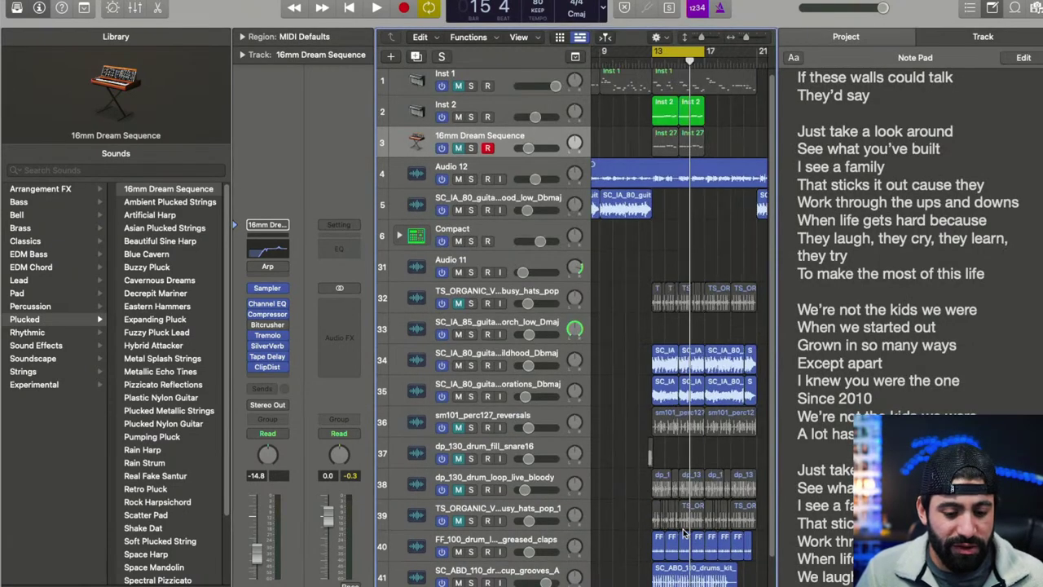
{"action": "scroll", "coordinate": [683, 534], "scroll_direction": "down", "scroll_amount": 3}
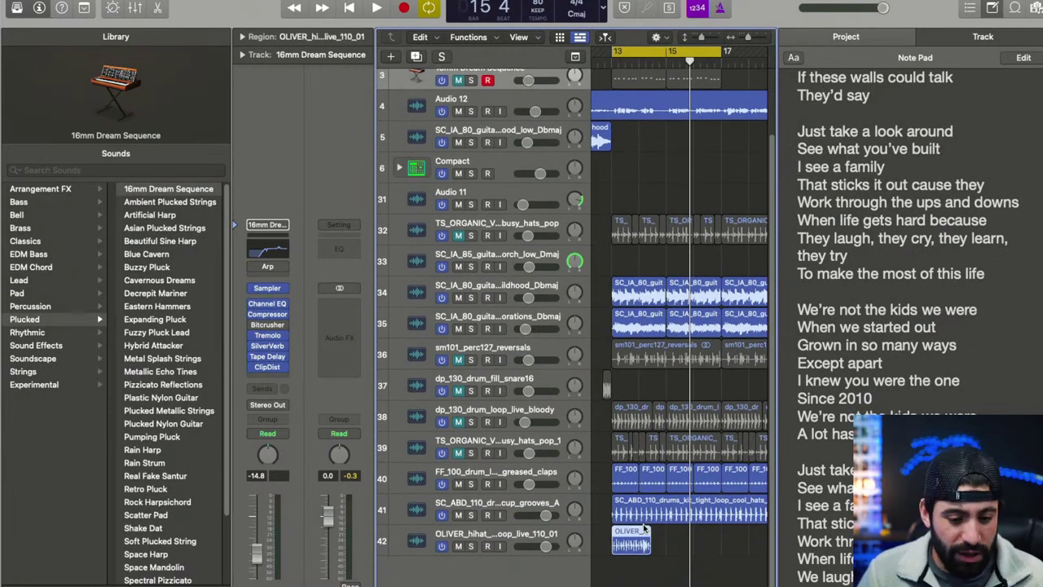
- Show the tracks' Flex settings, set the SC_ABD_110 hat track to Rhythmic, and change the OLIVER hi-hat track's flex mode
{"action": "left_click", "coordinate": [626, 501]}
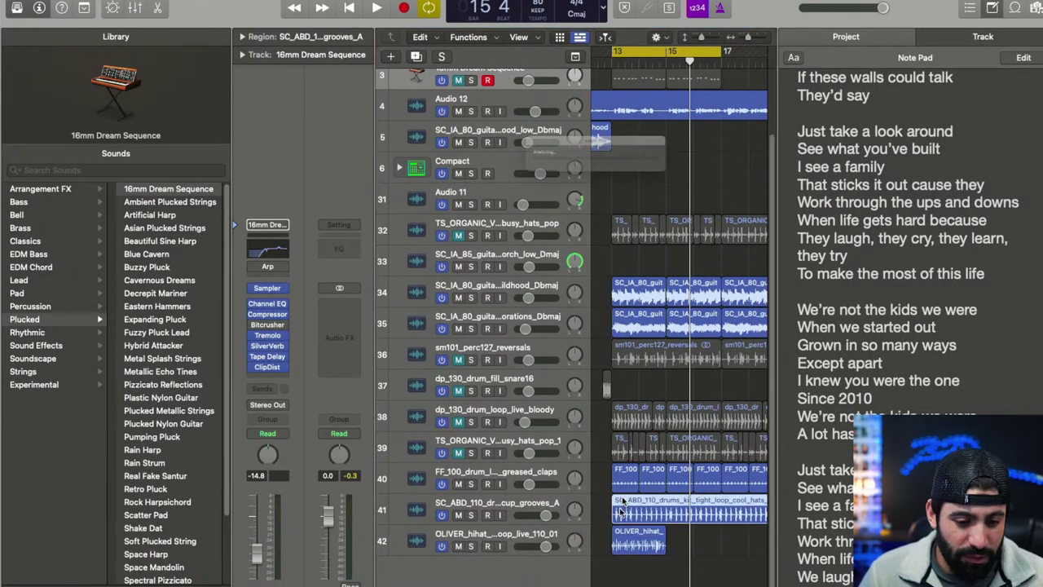
{"action": "key", "text": "super+f"}
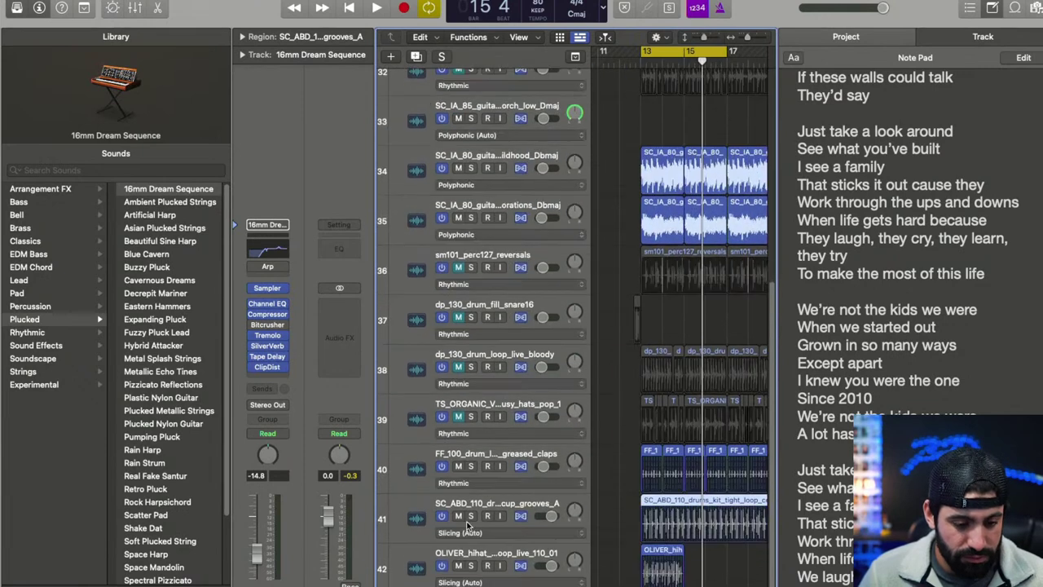
{"action": "left_click", "coordinate": [477, 528]}
{"action": "left_click", "coordinate": [479, 571]}
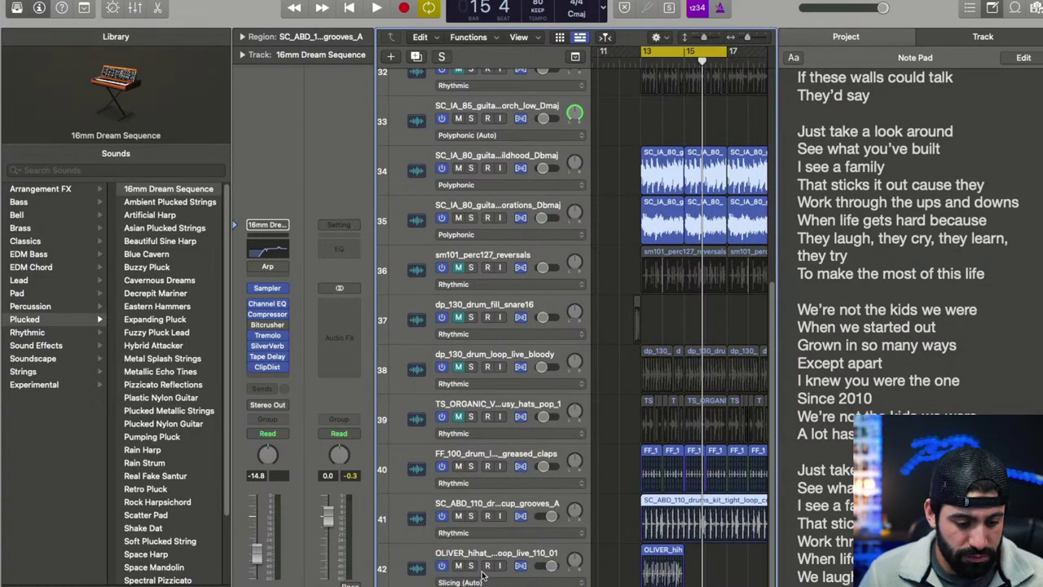
{"action": "left_click", "coordinate": [477, 582]}
{"action": "left_click", "coordinate": [483, 577]}
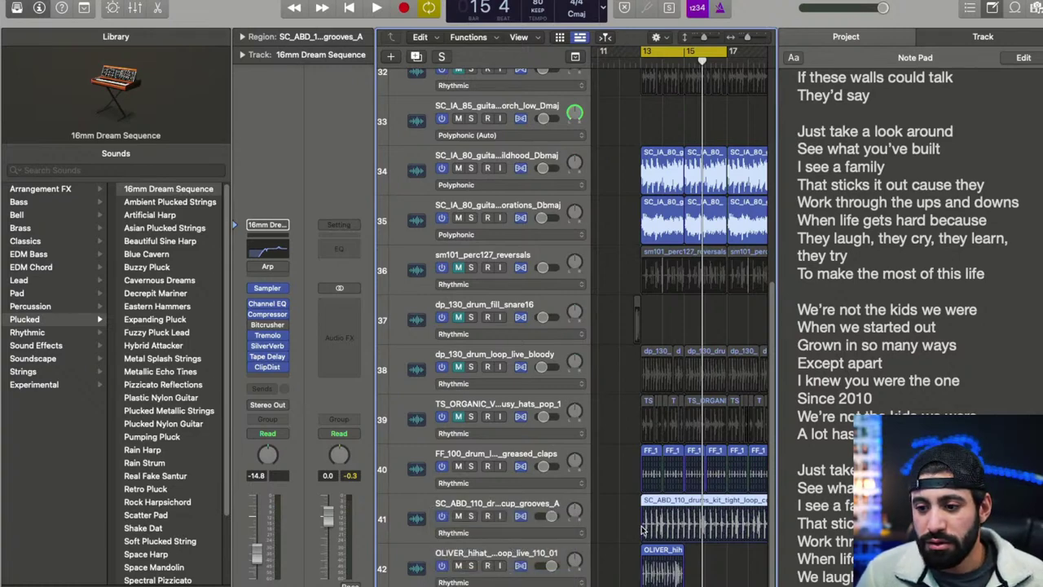
- Close the song notes and hide the Flex settings to widen the arrangement view
{"action": "scroll", "coordinate": [642, 530], "scroll_direction": "down", "scroll_amount": 5}
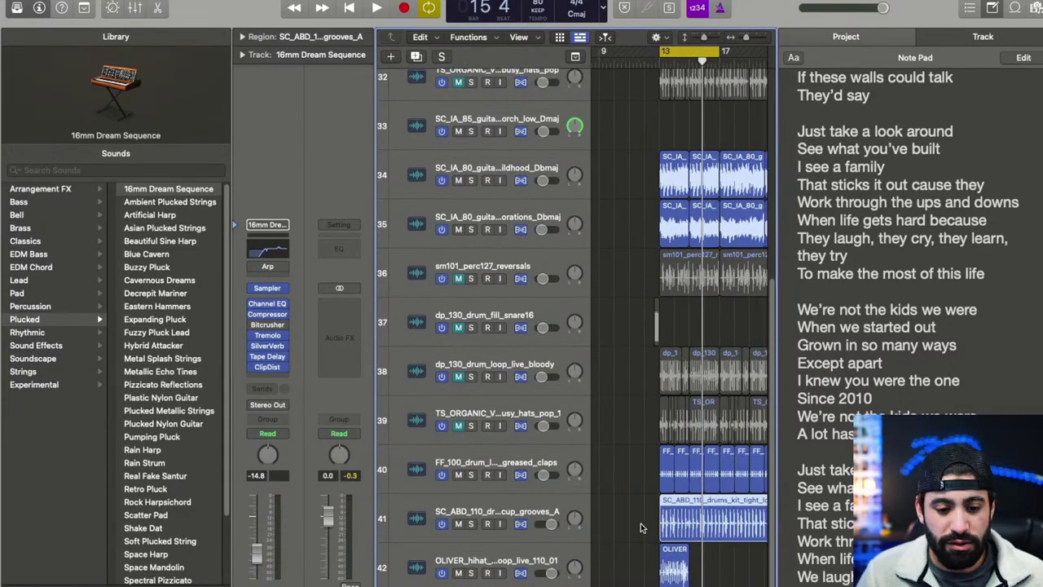
{"action": "key", "text": "e"}
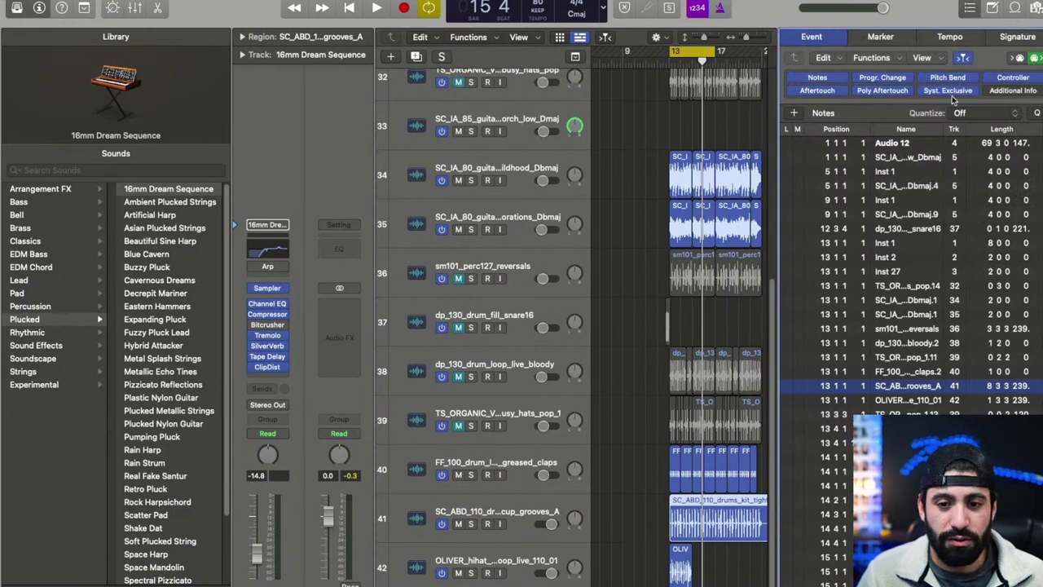
{"action": "key", "text": "e"}
{"action": "key", "text": "super+Up"}
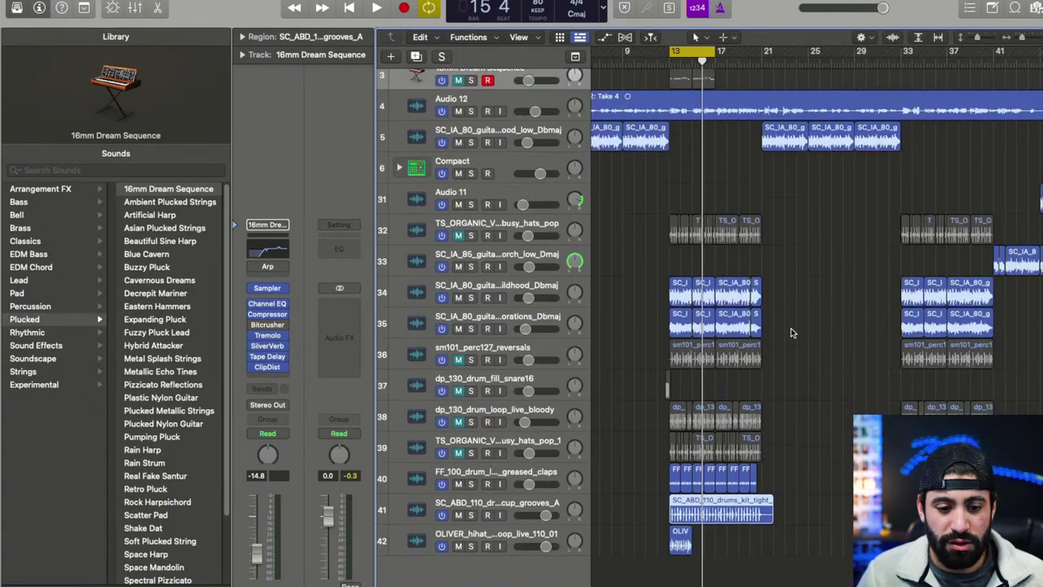
- Lower both new hat tracks together to -8.6 dB while playing the looped chorus, and mute the OLIVER hi-hat track
{"action": "key", "text": "space"}
{"action": "key", "text": "super+Down"}
{"action": "key", "text": "space"}
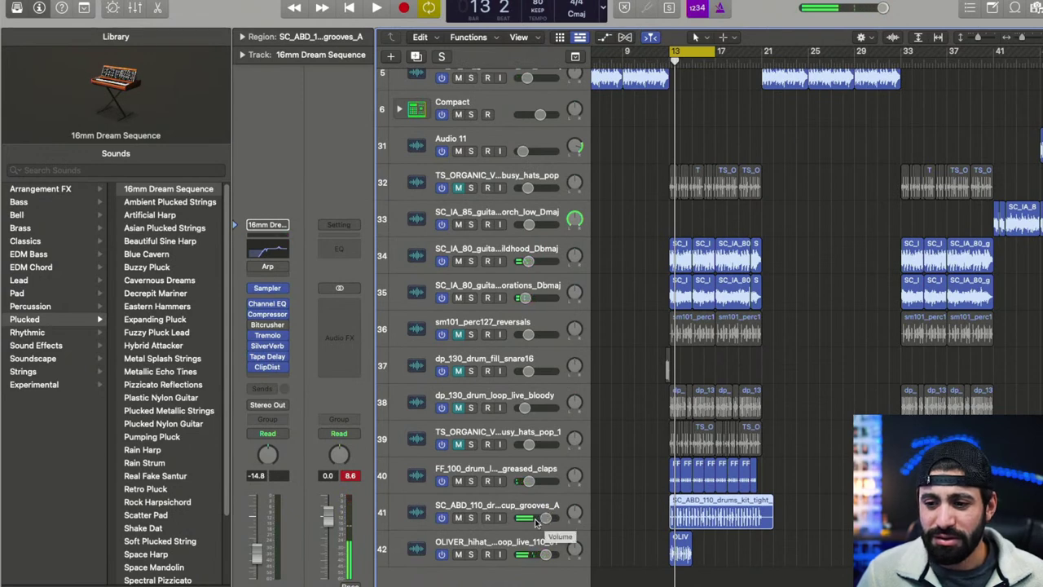
{"action": "left_click", "coordinate": [531, 534], "text": "shift"}
{"action": "left_click", "coordinate": [524, 504]}
{"action": "left_click", "coordinate": [523, 533], "text": "shift"}
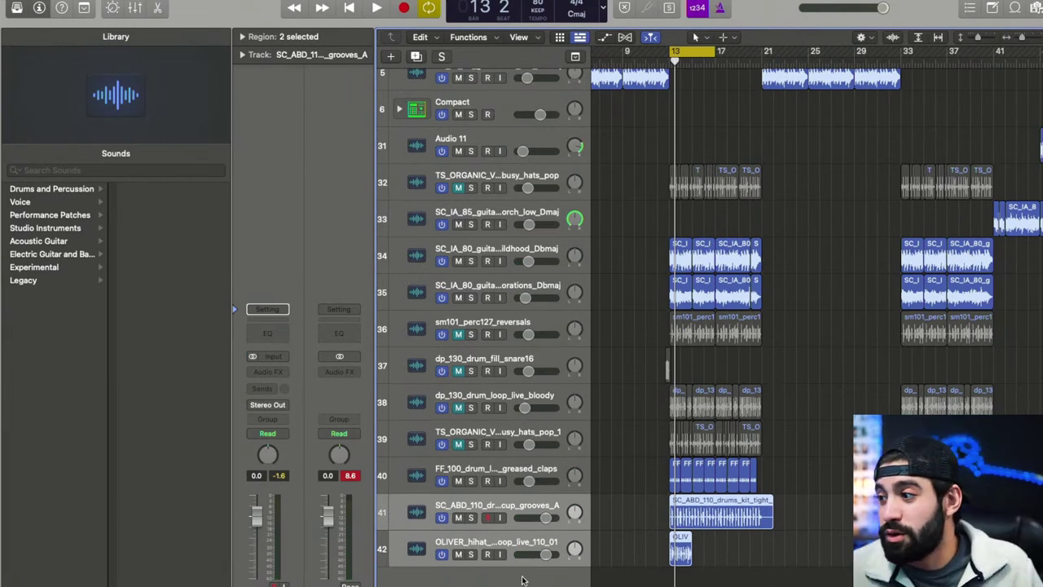
{"action": "key", "text": "space"}
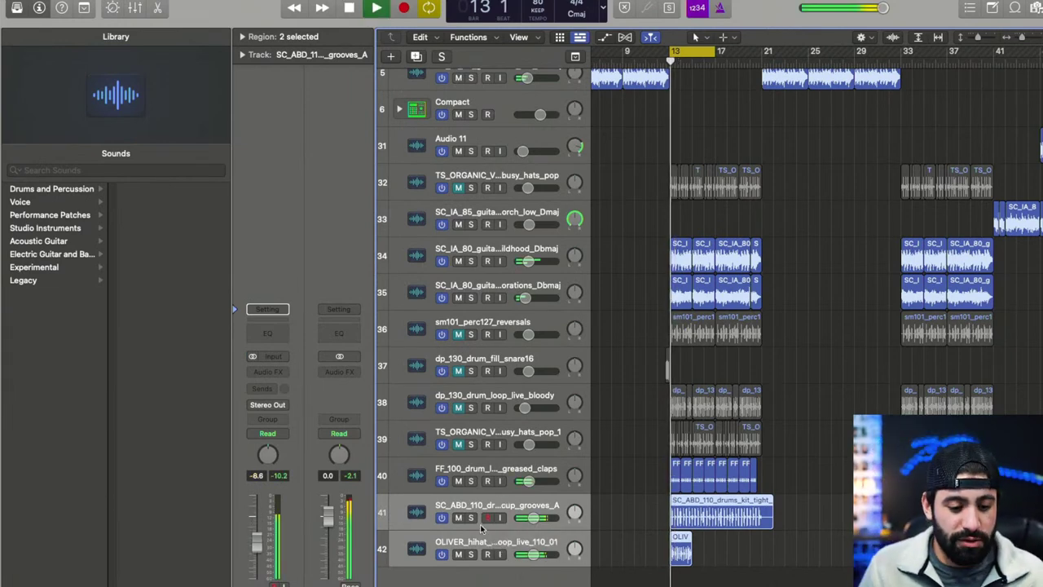
{"action": "left_click", "coordinate": [466, 541]}
- Set the SC_ABD_110 hat track to -5.3 dB and cut off the part of its region past bar 21
{"action": "left_click", "coordinate": [546, 512]}
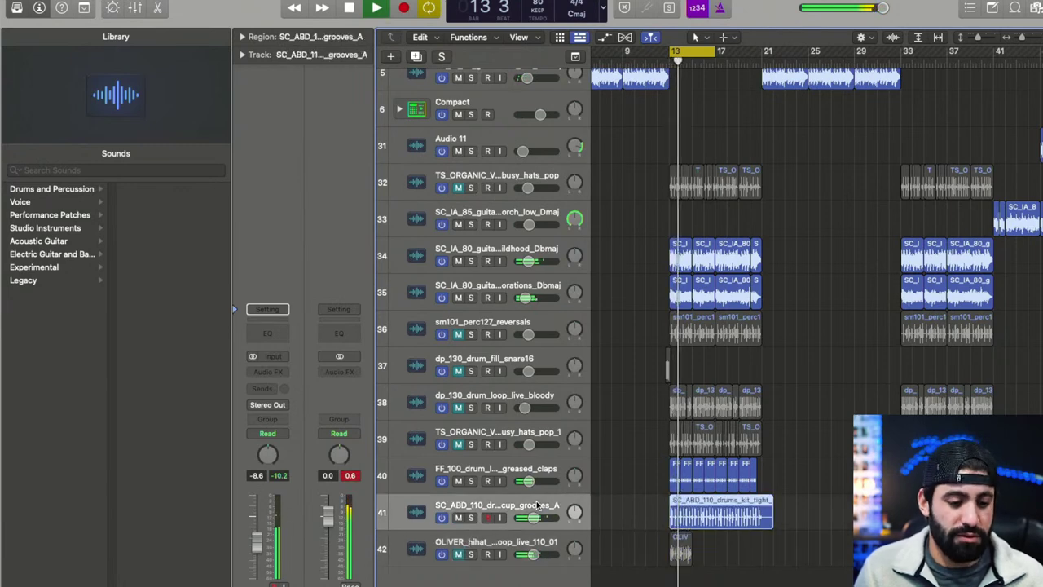
{"action": "double_click", "coordinate": [764, 514], "text": "super"}
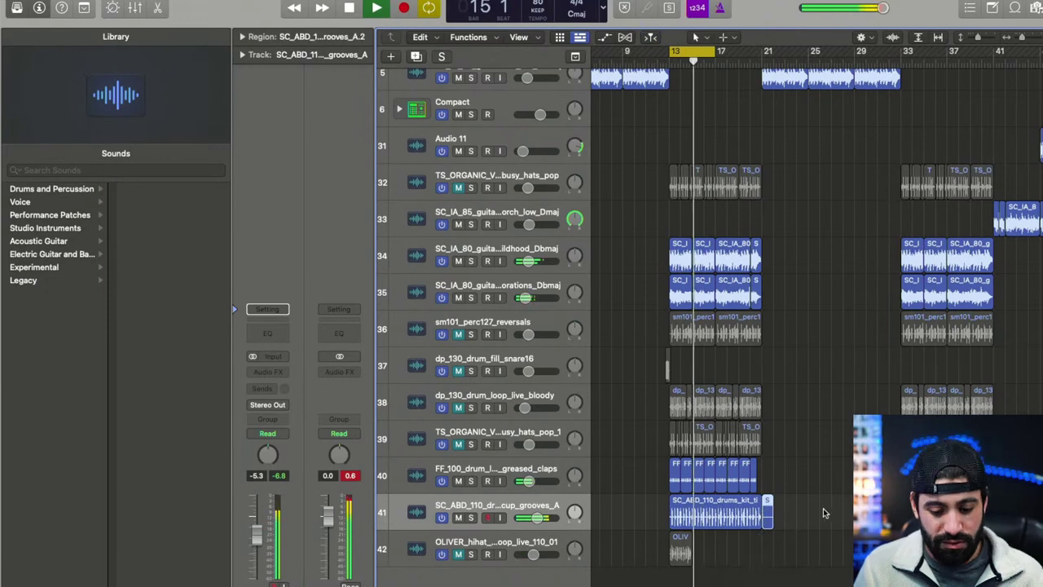
{"action": "key", "text": "Delete"}
{"action": "left_click", "coordinate": [743, 515]}
- Try ending the SC_ABD_110 hat region at bar 17 and set its track volume to -7.4 dB during playback
{"action": "key", "text": "space"}
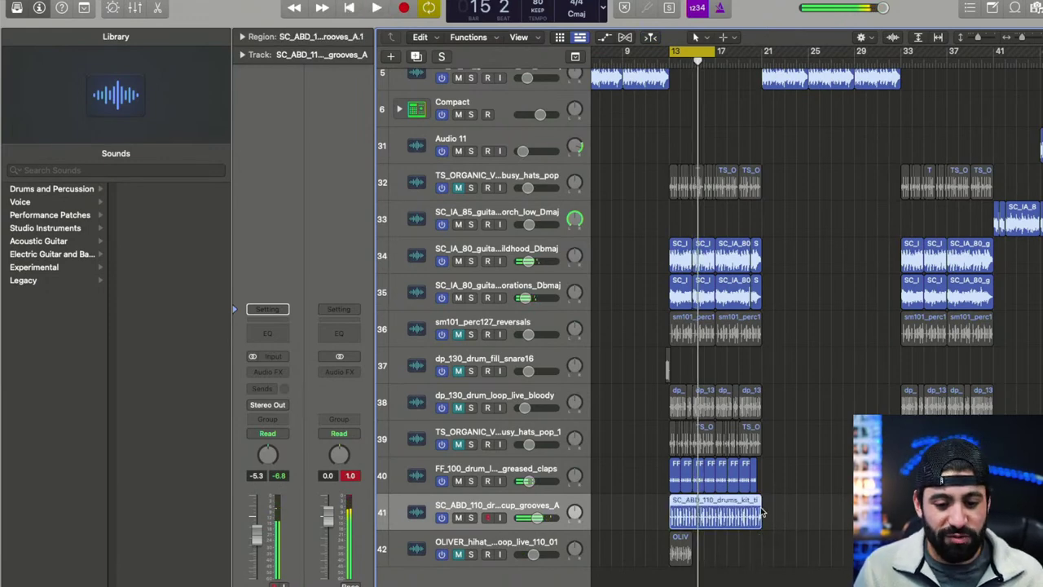
{"action": "left_click_drag", "start_coordinate": [762, 511], "coordinate": [715, 512]}
{"action": "key", "text": "space"}
{"action": "left_click_drag", "start_coordinate": [555, 516], "coordinate": [551, 515]}
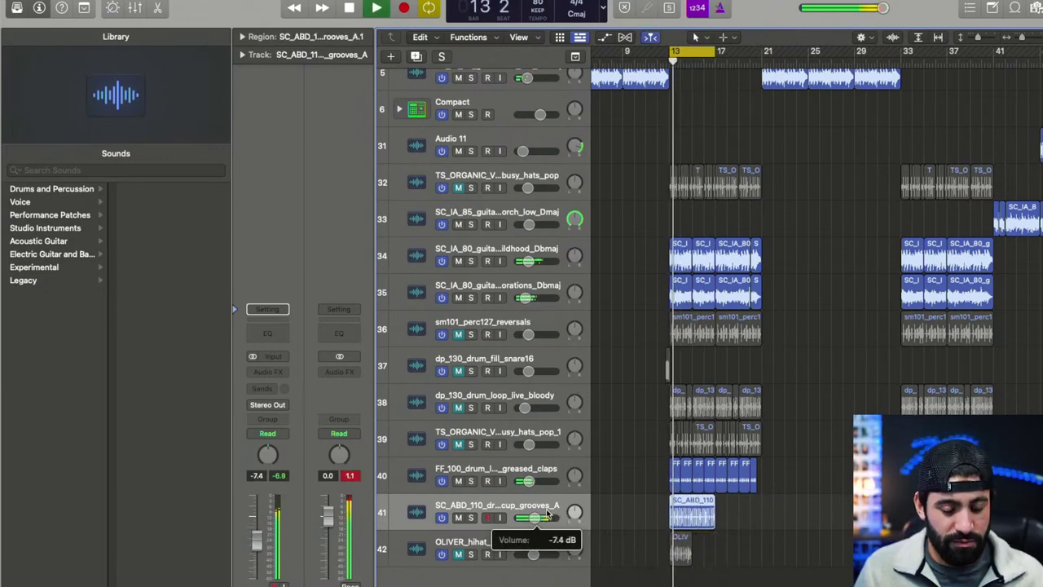
- Undo the trim of the SC_ABD_110 hat region and try ending it at bar 19 instead during playback
{"action": "key", "text": "super+z"}
{"action": "key", "text": "super+Right"}
{"action": "key", "text": "super+Right"}
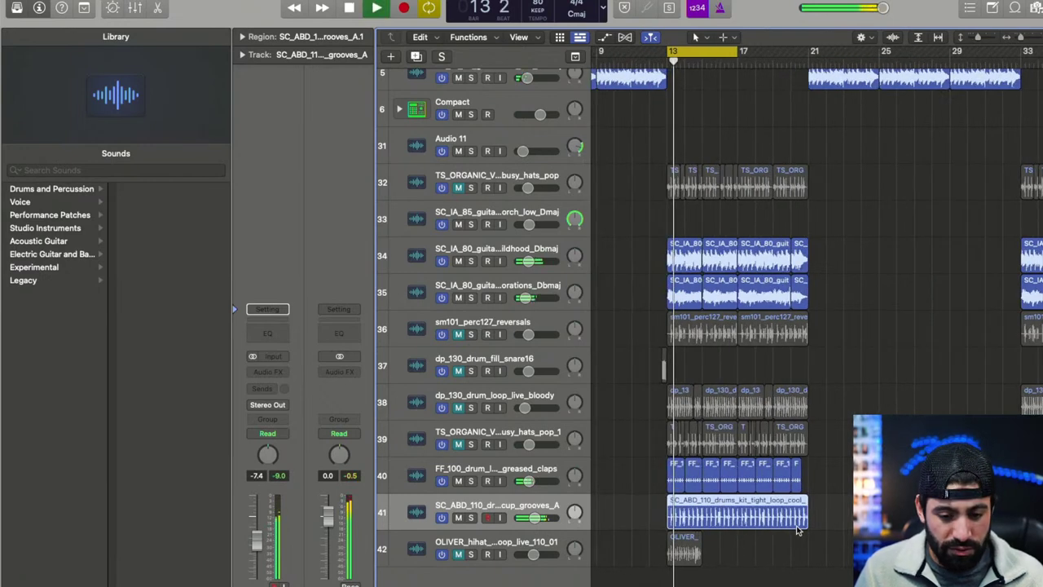
{"action": "key", "text": "super+Right"}
{"action": "key", "text": "super+Right"}
{"action": "key", "text": "space"}
{"action": "left_click_drag", "start_coordinate": [975, 520], "coordinate": [897, 519]}
{"action": "key", "text": "space"}
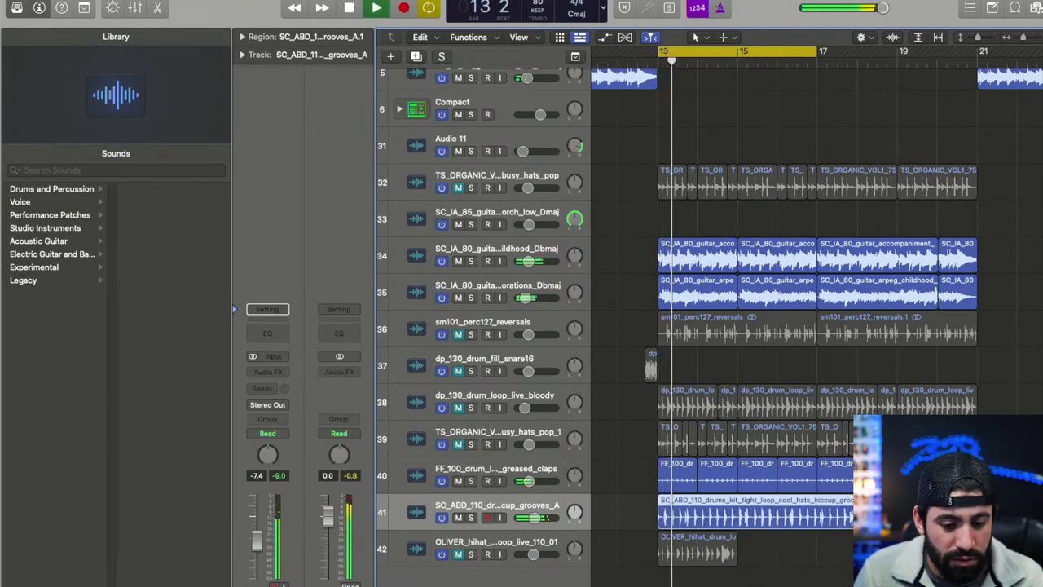
- Undo the last edits, shorten the SC_ABD_110 hat region to end at bar 17, and play the looped chorus
{"action": "key", "text": "space"}
{"action": "key", "text": "super+z"}
{"action": "key", "text": "super+z"}
{"action": "key", "text": "space"}
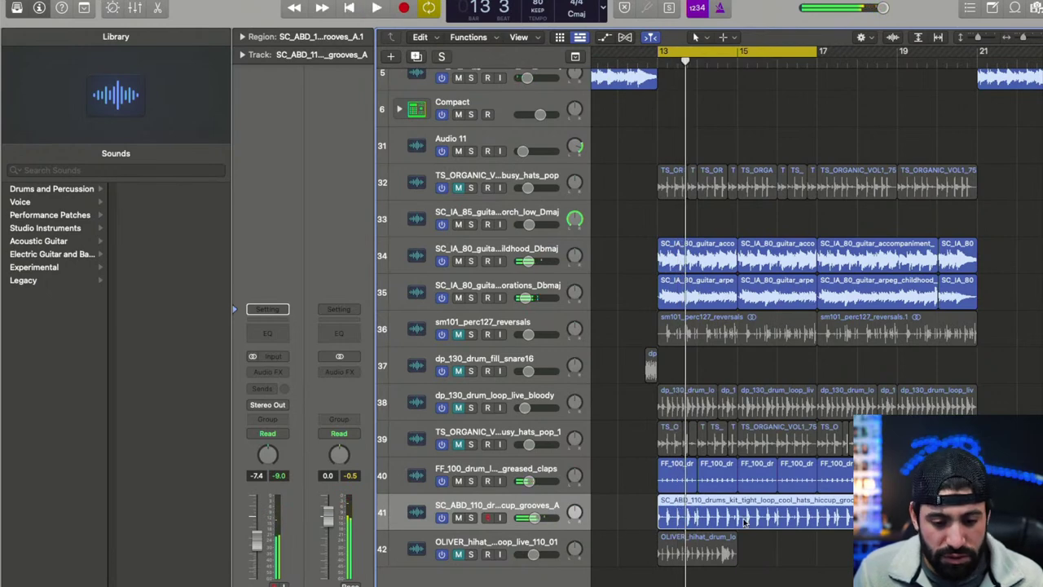
{"action": "key", "text": "space"}
{"action": "key", "text": "space"}
{"action": "left_click_drag", "start_coordinate": [863, 515], "coordinate": [817, 515]}
{"action": "key", "text": "space"}
{"action": "key", "text": "super+Right"}
{"action": "key", "text": "super+Right"}
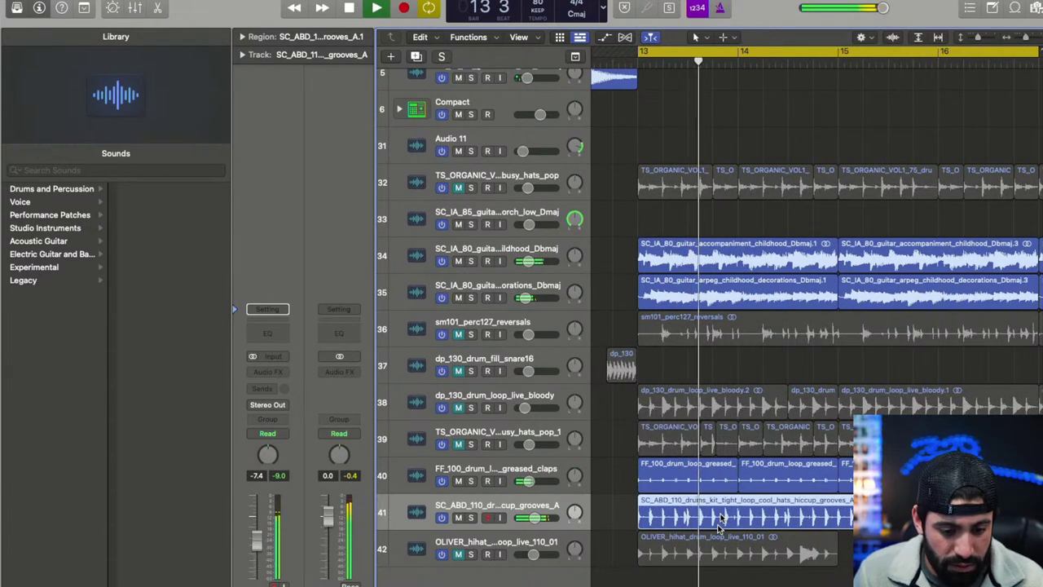
{"action": "key", "text": "super+Left"}
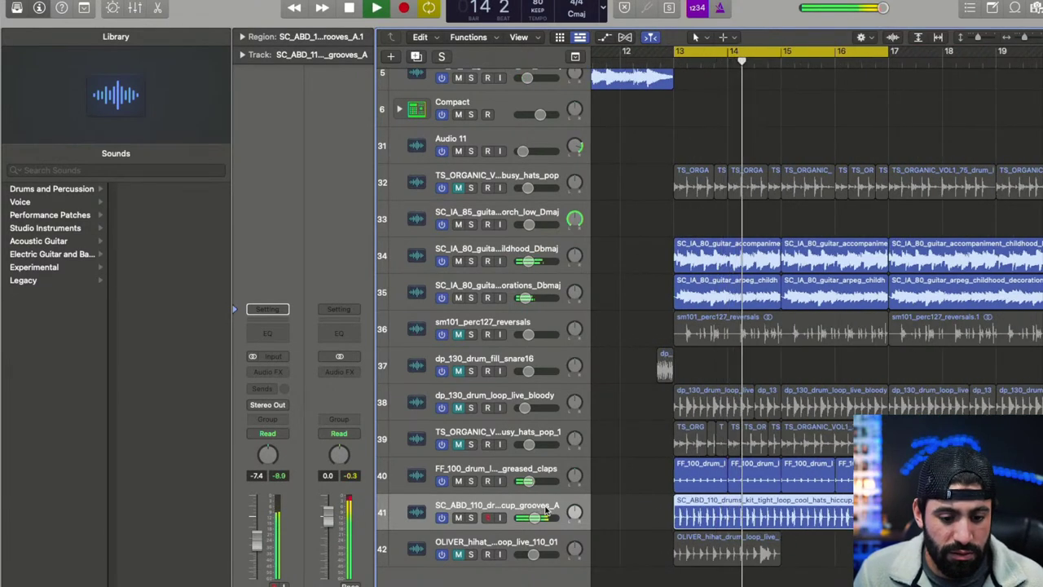
- Try adding an audio track and splitting the start of the SC_ABD_110 hat region after bar 13 into short slices
{"action": "key", "text": "super+Right"}
{"action": "key", "text": "space"}
{"action": "key", "text": "super+Right"}
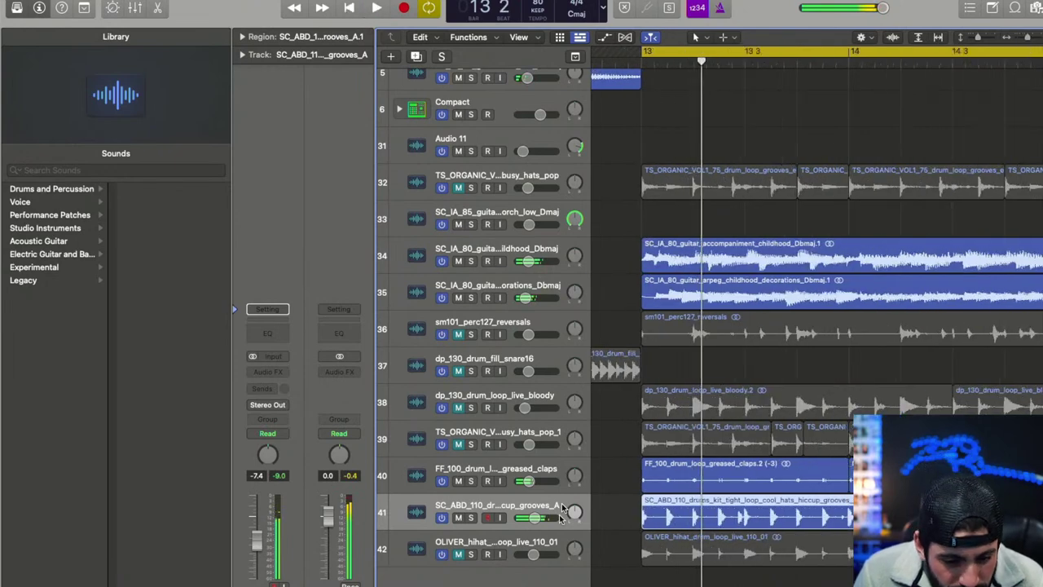
{"action": "key", "text": "alt+super+a"}
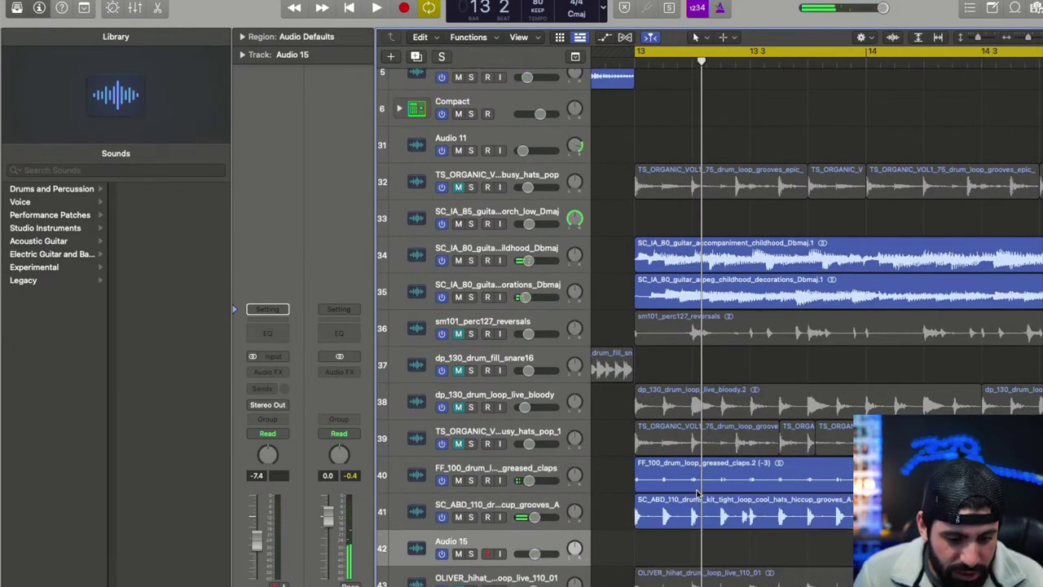
{"action": "double_click", "coordinate": [665, 512], "text": "super"}
{"action": "left_click_drag", "start_coordinate": [666, 521], "coordinate": [675, 521]}
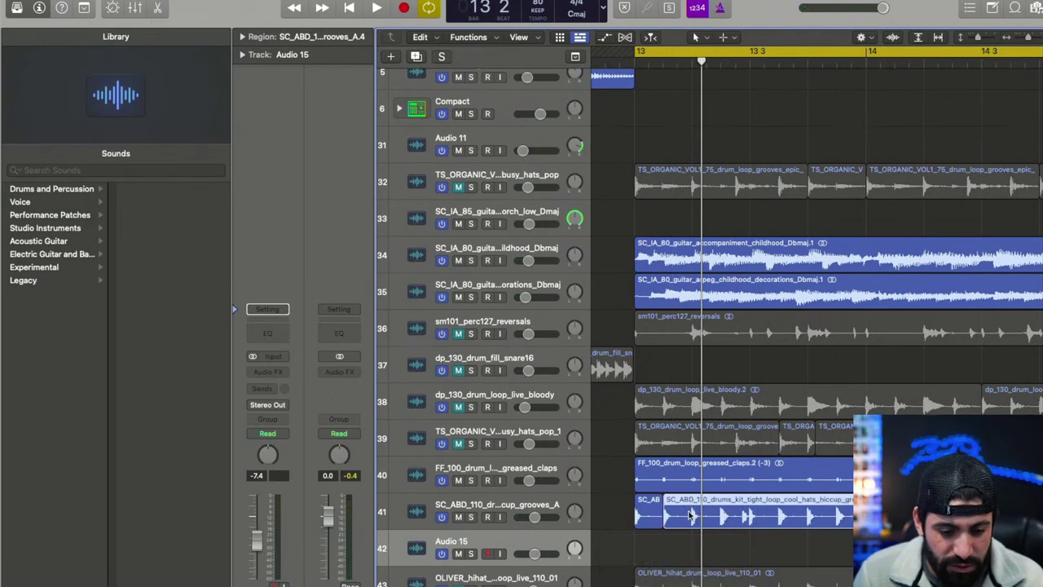
{"action": "double_click", "coordinate": [674, 515], "text": "super"}
{"action": "left_click_drag", "start_coordinate": [669, 514], "coordinate": [697, 512], "text": "alt"}
- Try playing the chorus with one short SC_ABD_110 slice deleted, and undo the slicing and the added audio track
{"action": "key", "text": "space"}
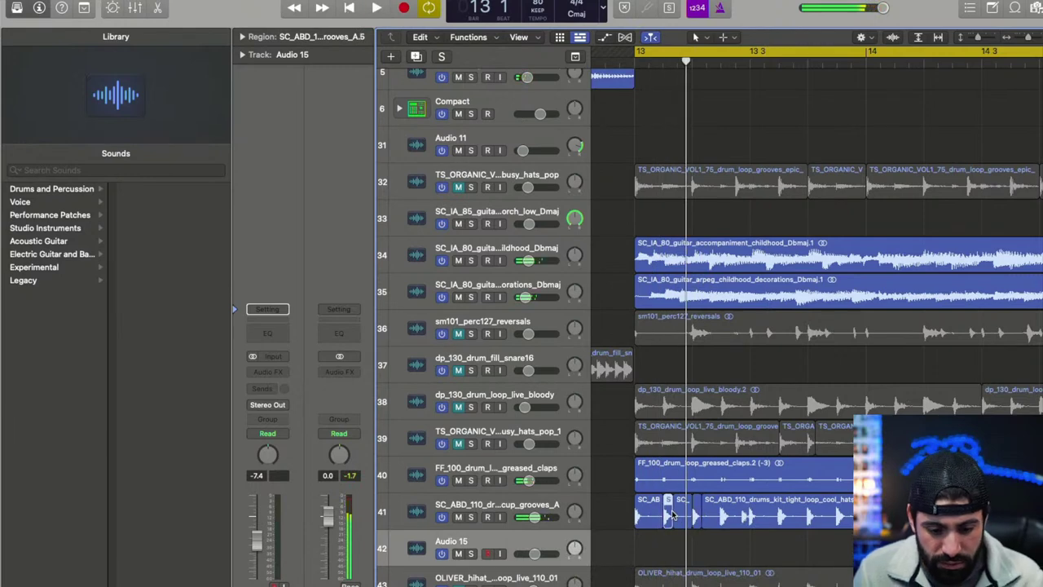
{"action": "key", "text": "Delete"}
{"action": "key", "text": "space"}
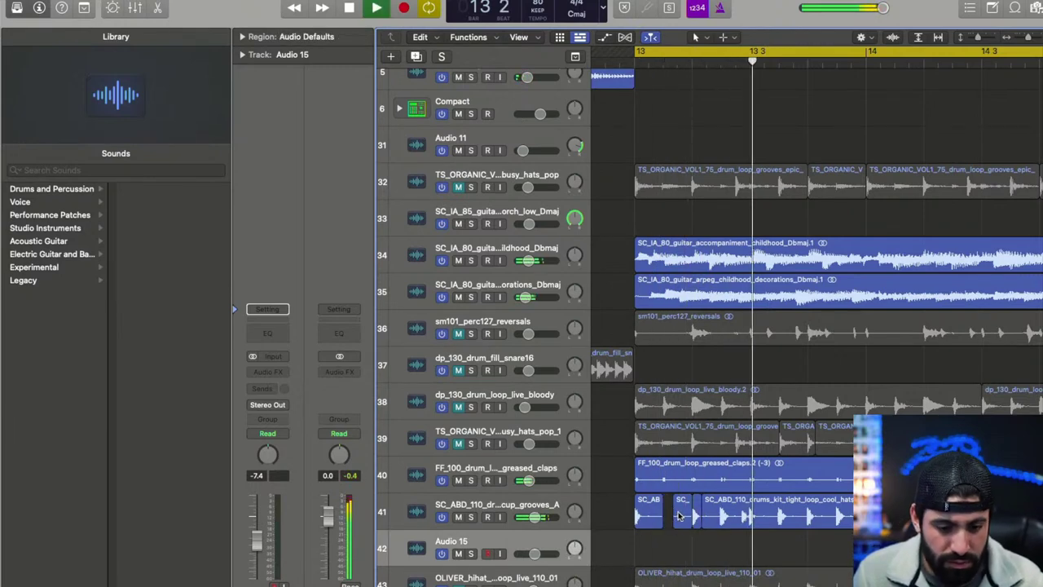
{"action": "key", "text": "space"}
{"action": "key", "text": "super+z"}
{"action": "key", "text": "super+z"}
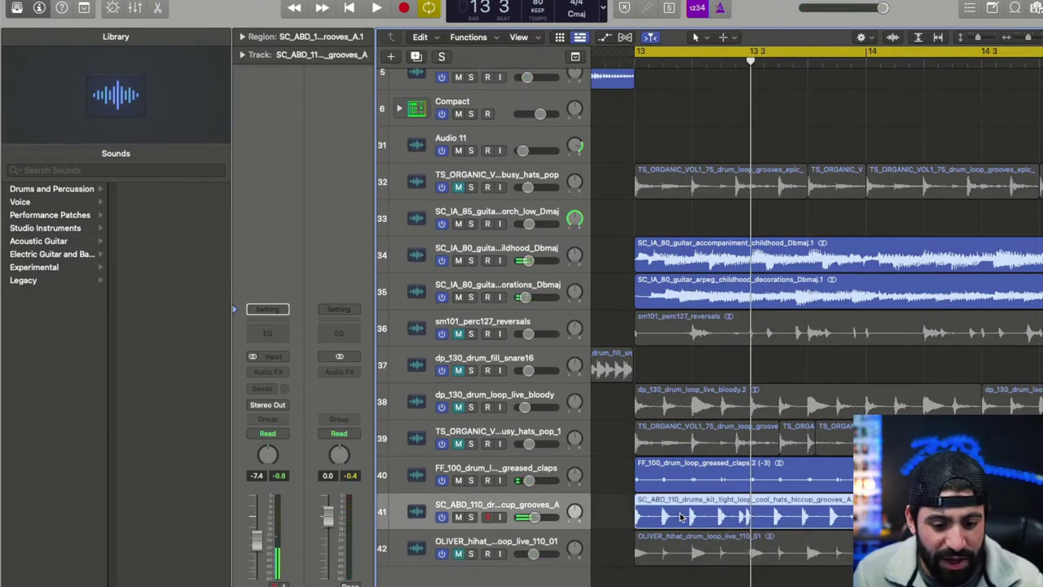
- Unmute the OLIVER hihat track and shorten its region to end at bar 14 while the chorus plays
{"action": "key", "text": "super+Left"}
{"action": "key", "text": "super+Left"}
{"action": "key", "text": "super+Left"}
{"action": "scroll", "coordinate": [683, 516], "scroll_direction": "left", "scroll_amount": 2}
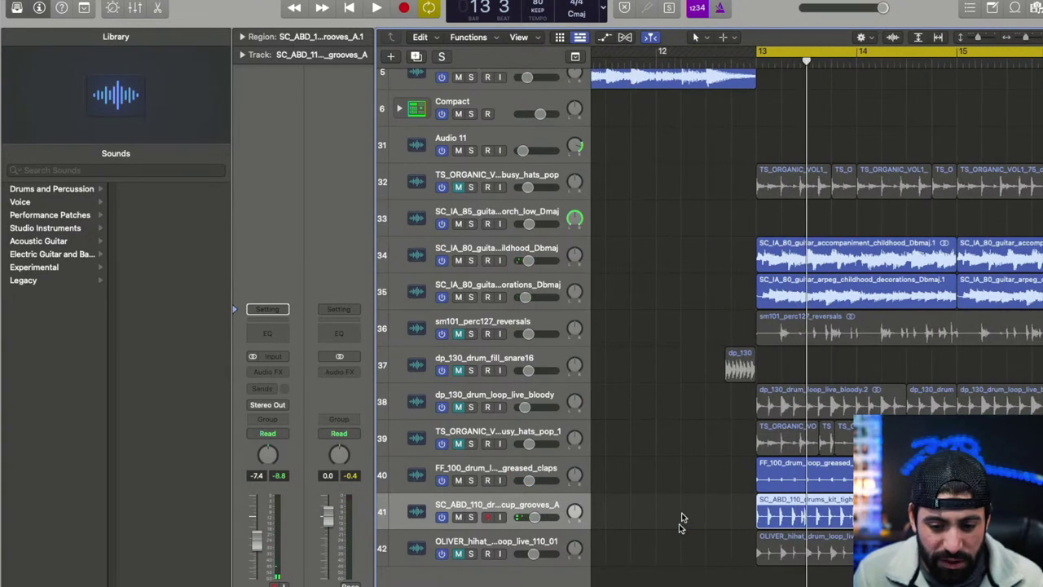
{"action": "scroll", "coordinate": [683, 517], "scroll_direction": "right", "scroll_amount": 4}
{"action": "key", "text": "super+Left"}
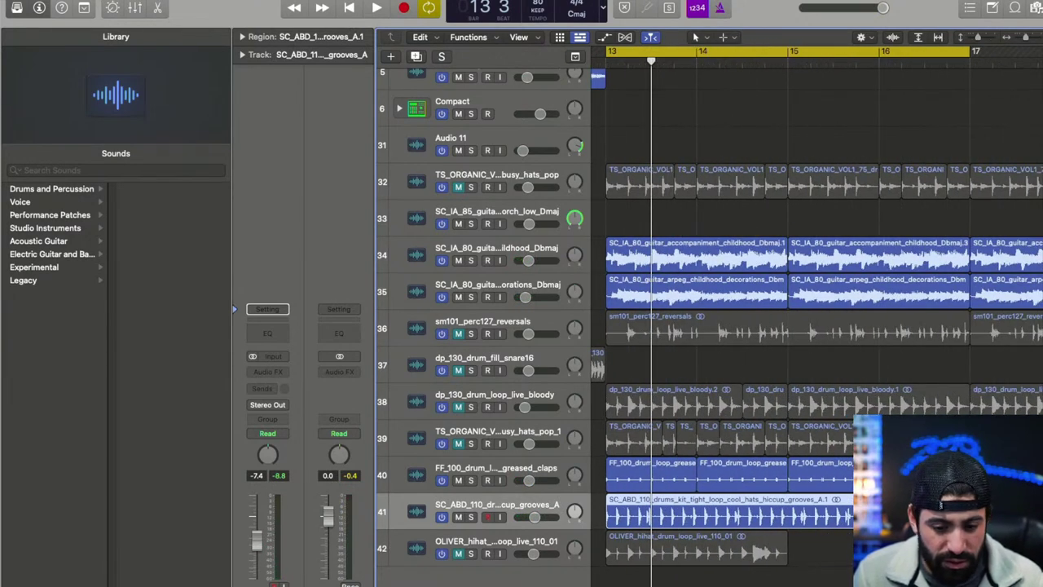
{"action": "key", "text": "super+Left"}
{"action": "key", "text": "super+Left"}
{"action": "key", "text": "super+Left"}
{"action": "key", "text": "space"}
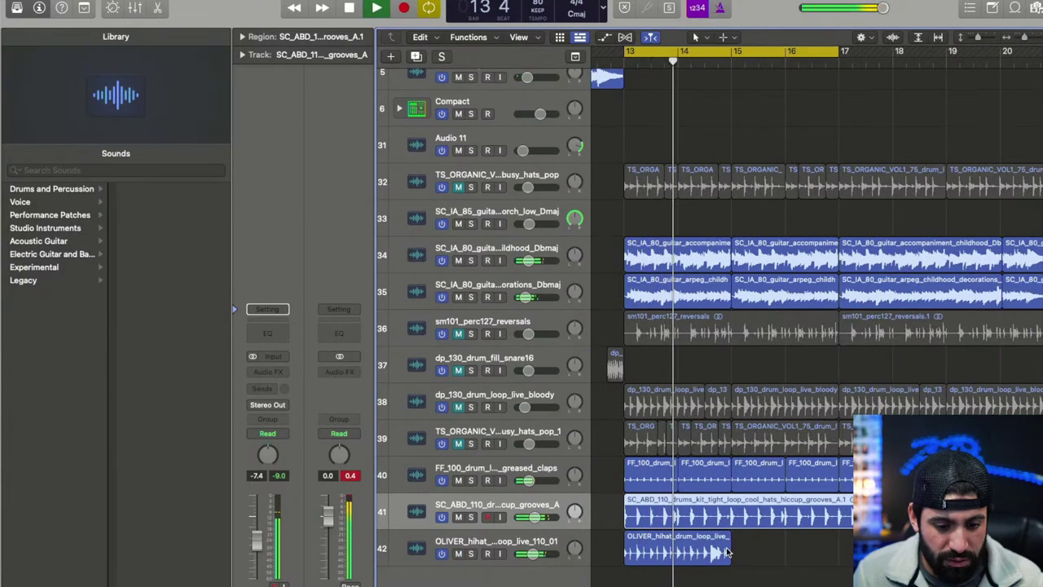
{"action": "left_click_drag", "start_coordinate": [728, 554], "coordinate": [676, 554]}
{"action": "key", "text": "space"}
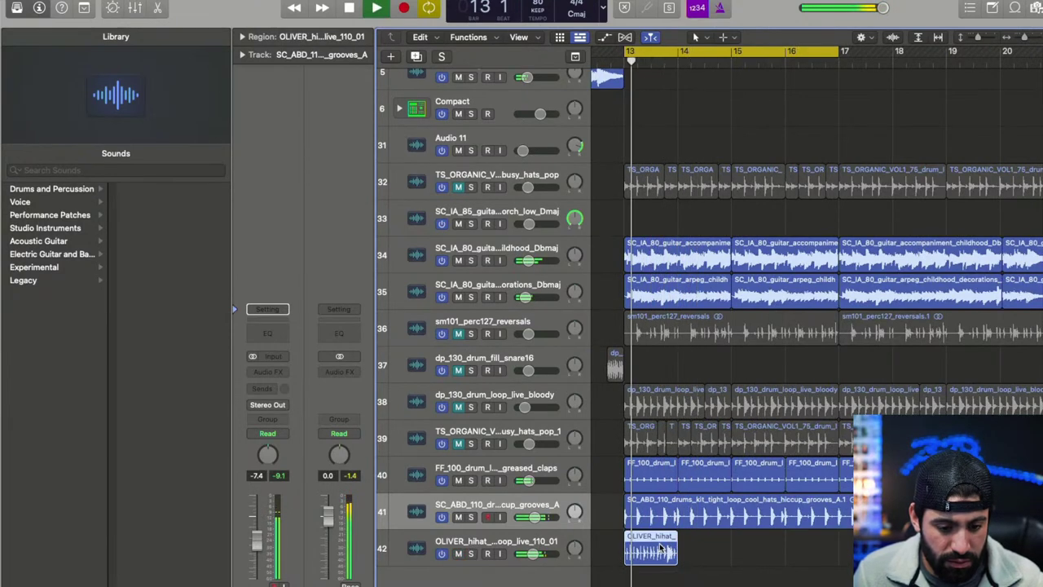
- Repeat the one-bar OLIVER hihat region twice and set its track to -20.5 dB with pan +14 during playback
{"action": "key", "text": "super+r"}
{"action": "key", "text": "super+r"}
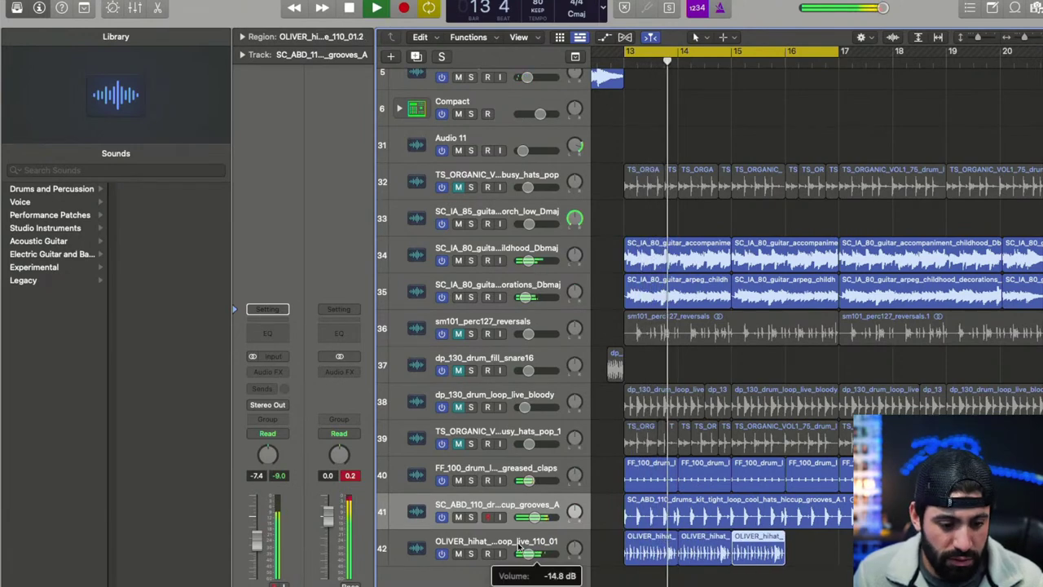
{"action": "mouse_move", "coordinate": [518, 546]}
{"action": "left_mouse_down"}
{"action": "mouse_move", "coordinate": [574, 538]}
{"action": "mouse_move", "coordinate": [526, 549]}
{"action": "left_mouse_up"}
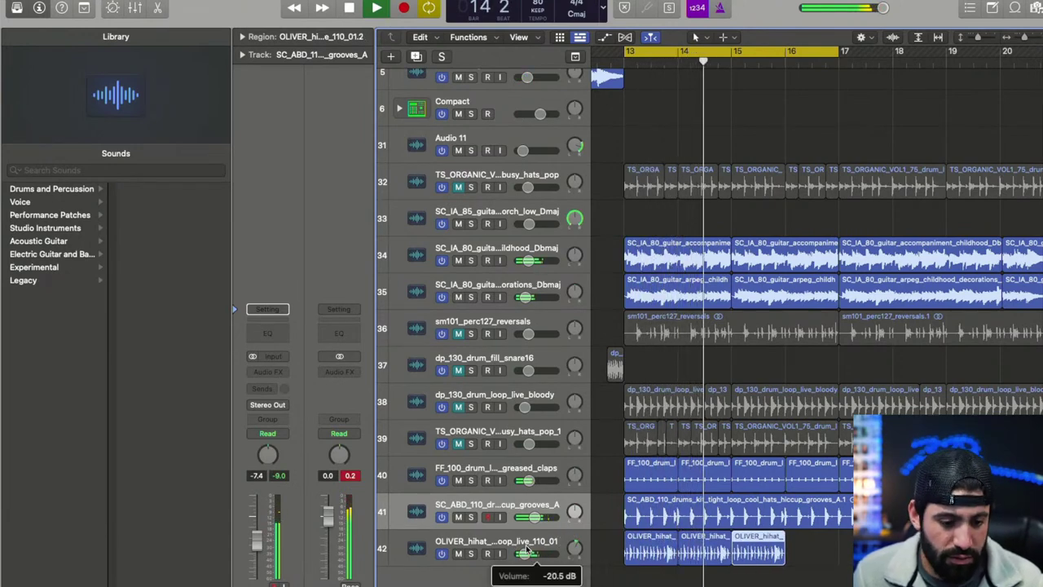
{"action": "key", "text": "space"}
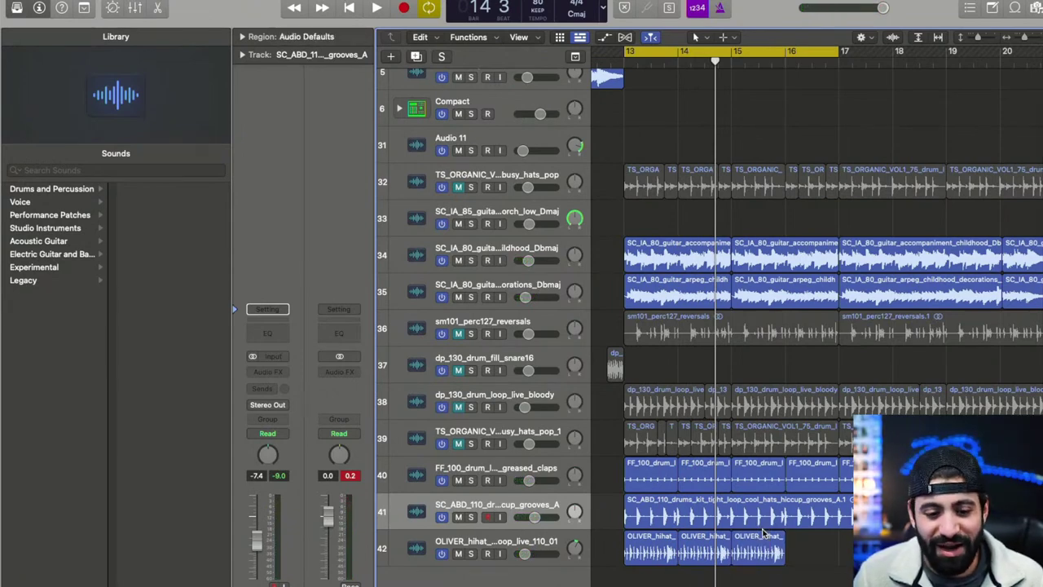
- Repeat the three OLIVER hihat regions to fill the rest of the chorus and select all regions on that track
{"action": "scroll", "coordinate": [734, 547], "scroll_direction": "down", "scroll_amount": 3}
{"action": "scroll", "coordinate": [733, 547], "scroll_direction": "up", "scroll_amount": 4}
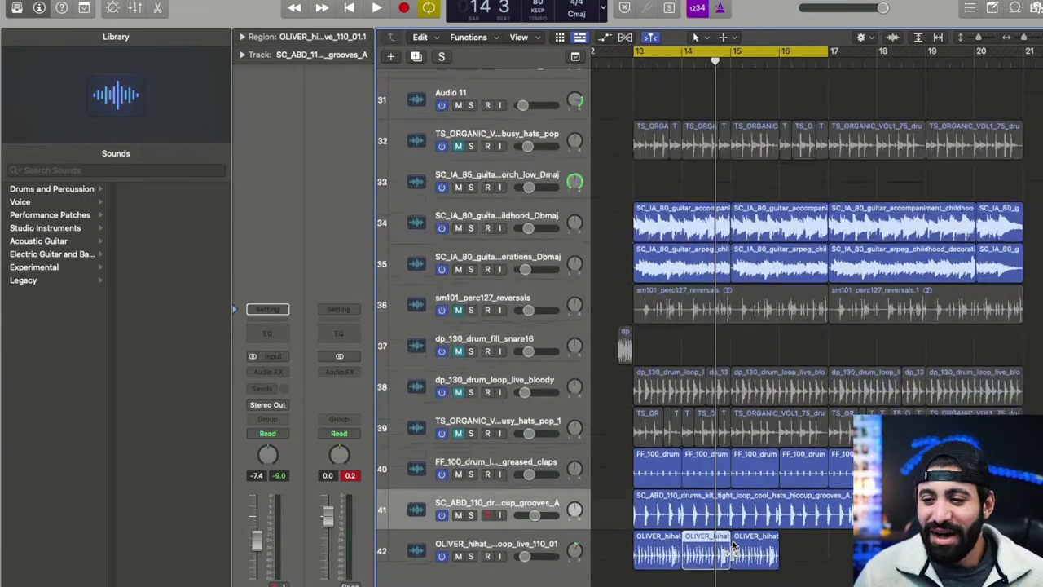
{"action": "scroll", "coordinate": [734, 547], "scroll_direction": "left", "scroll_amount": 5}
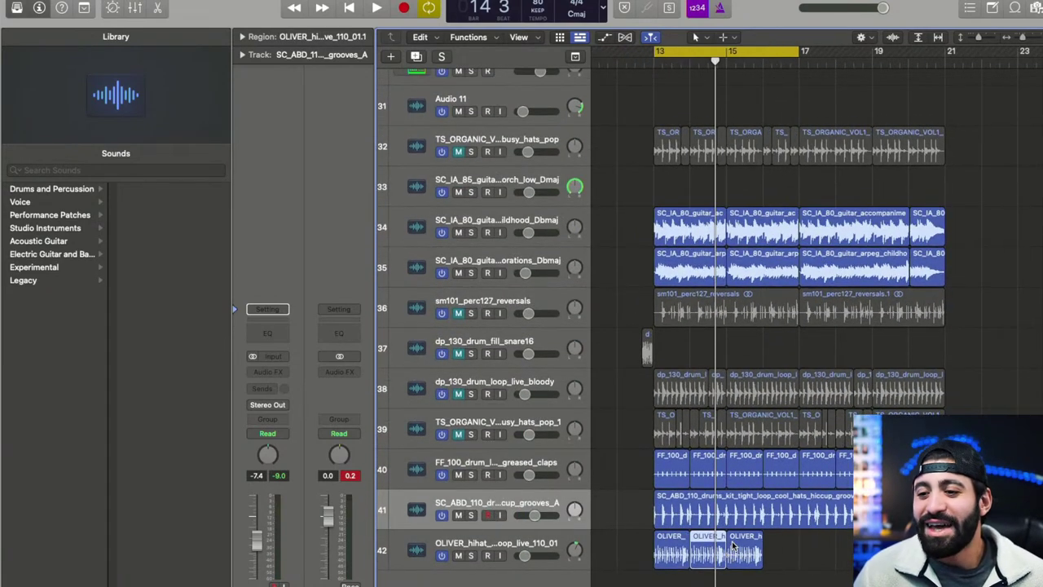
{"action": "left_click_drag", "start_coordinate": [823, 566], "coordinate": [609, 556]}
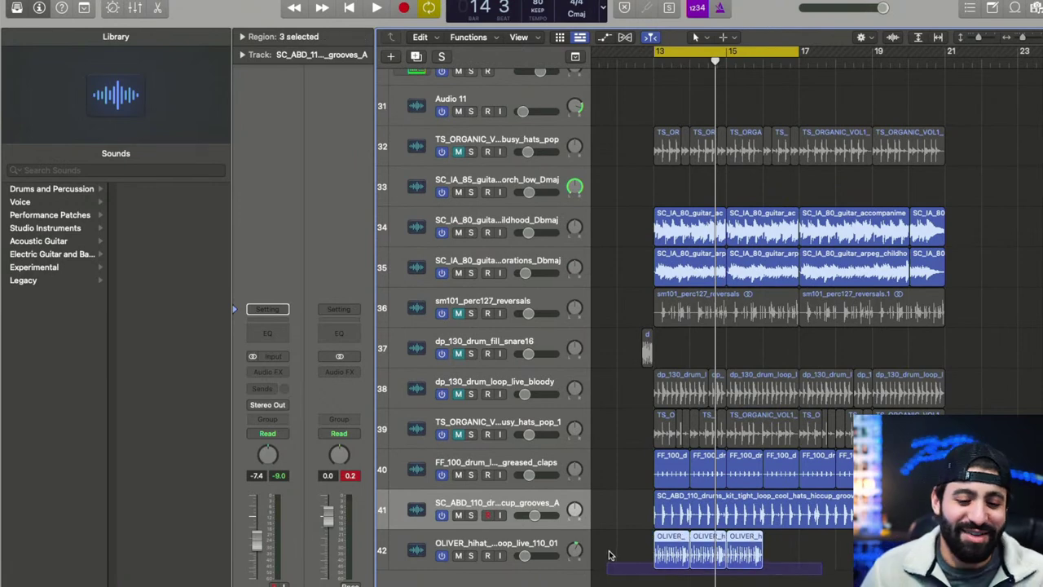
{"action": "key", "text": "super+r"}
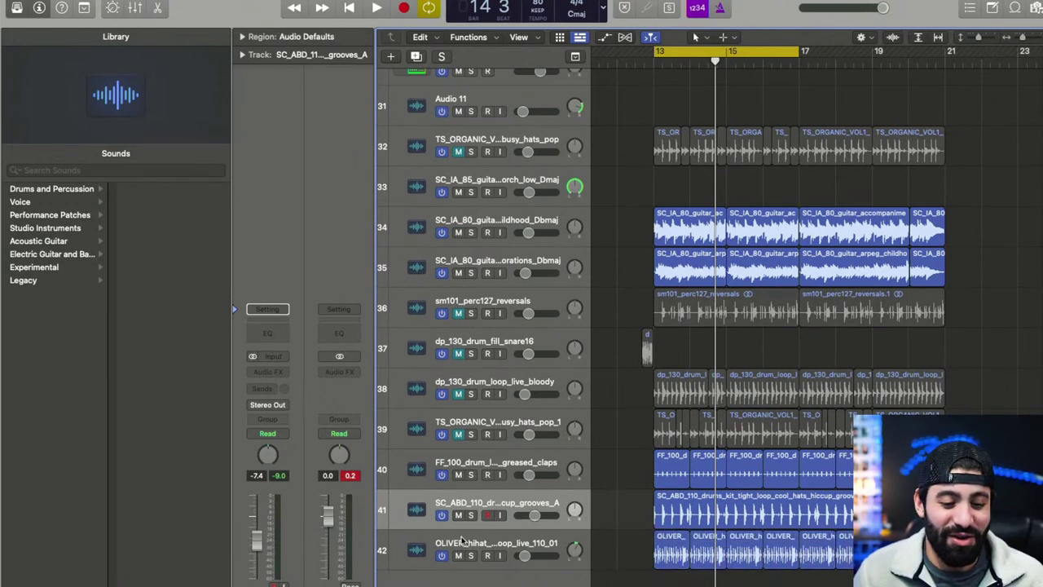
{"action": "left_click", "coordinate": [461, 541]}
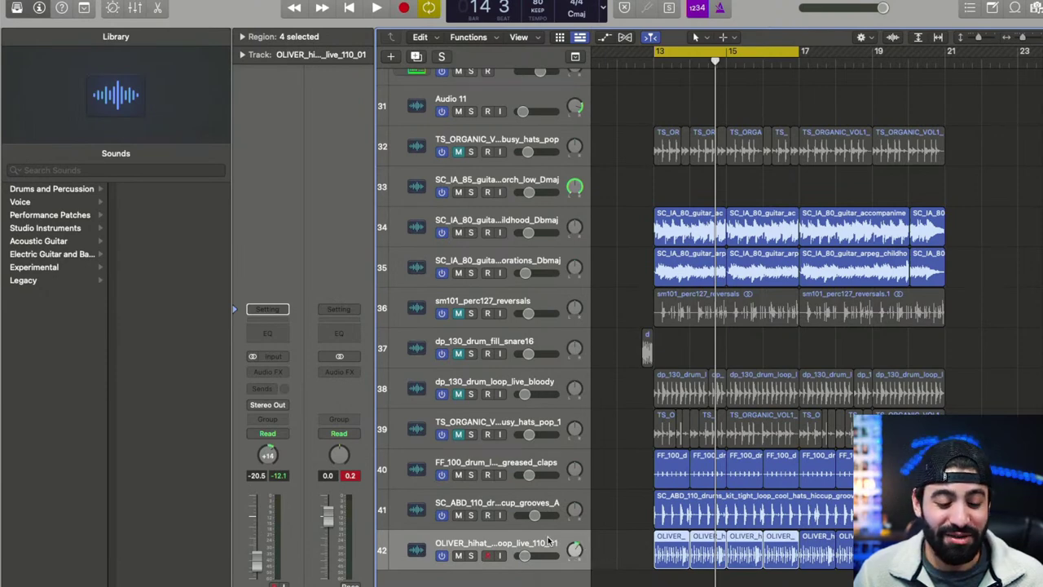
{"action": "left_click_drag", "start_coordinate": [965, 581], "coordinate": [668, 541]}
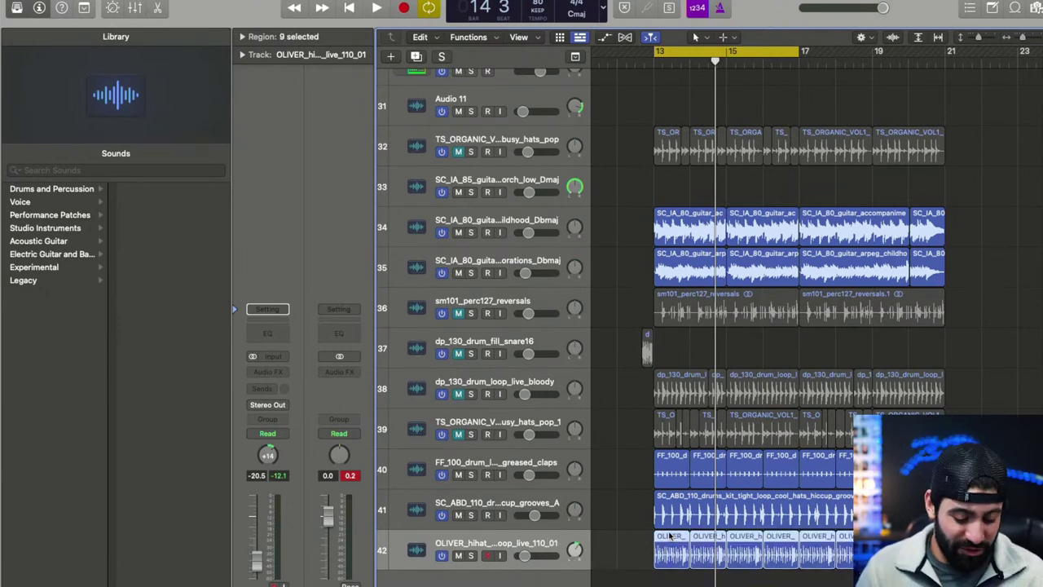
- Set the OLIVER hihat track to -27.0 dB with pan +21 and the SC_ABD_110 hat track to -9.8 dB during playback
{"action": "key", "text": "space"}
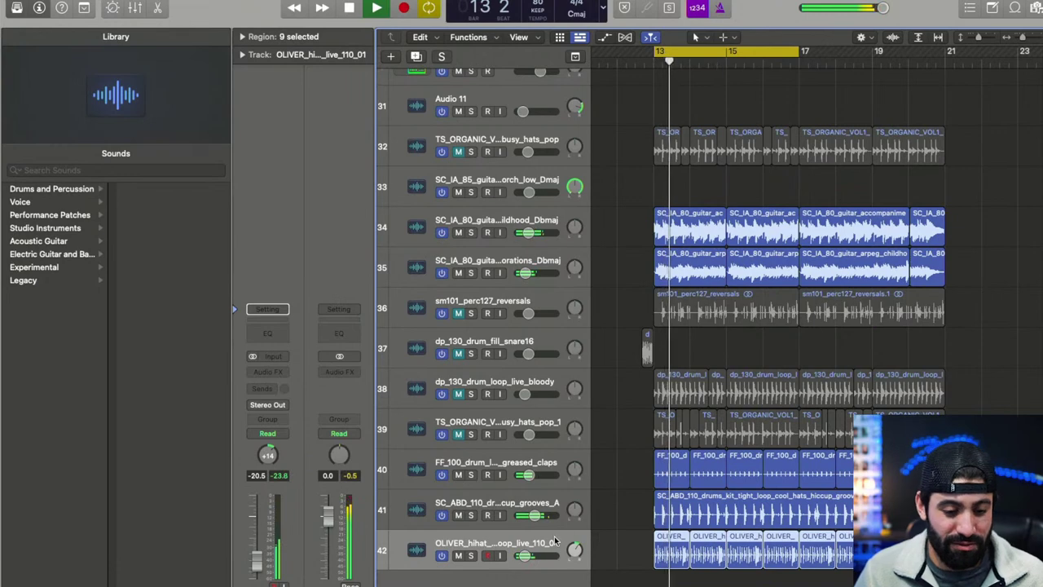
{"action": "left_click_drag", "start_coordinate": [526, 556], "coordinate": [542, 507]}
{"action": "key", "text": "space"}
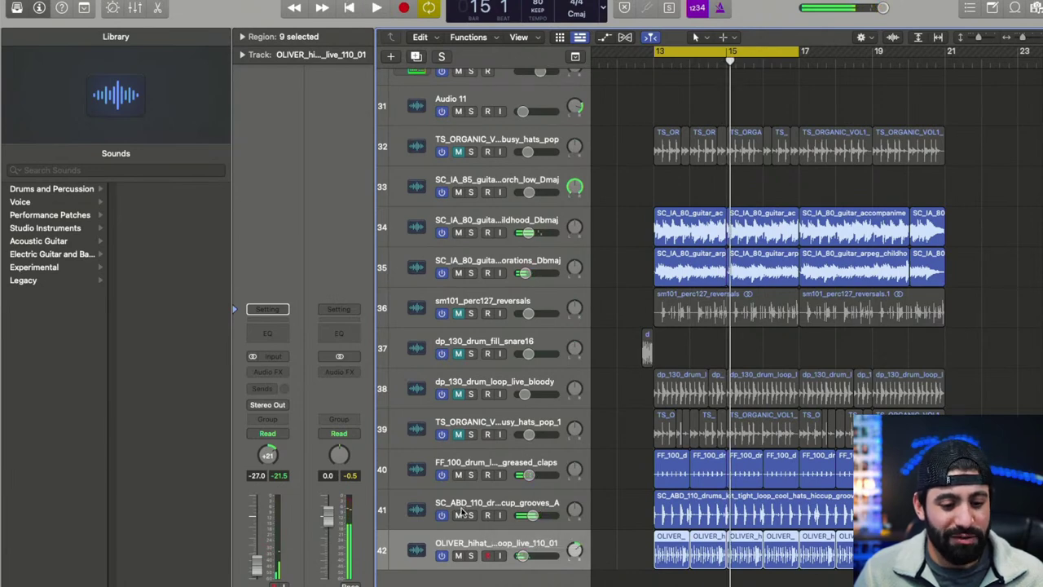
- Replay the chorus, set the OLIVER hihat track to -25.5 dB and mute it, leaving the SC_ABD_110 hat track selected
{"action": "key", "text": "space"}
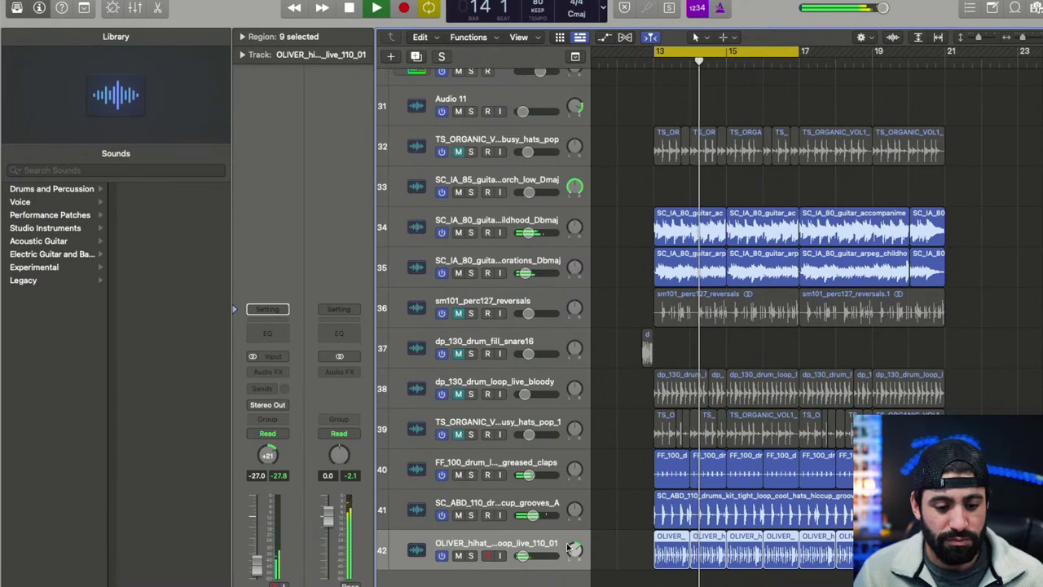
{"action": "left_click", "coordinate": [459, 555]}
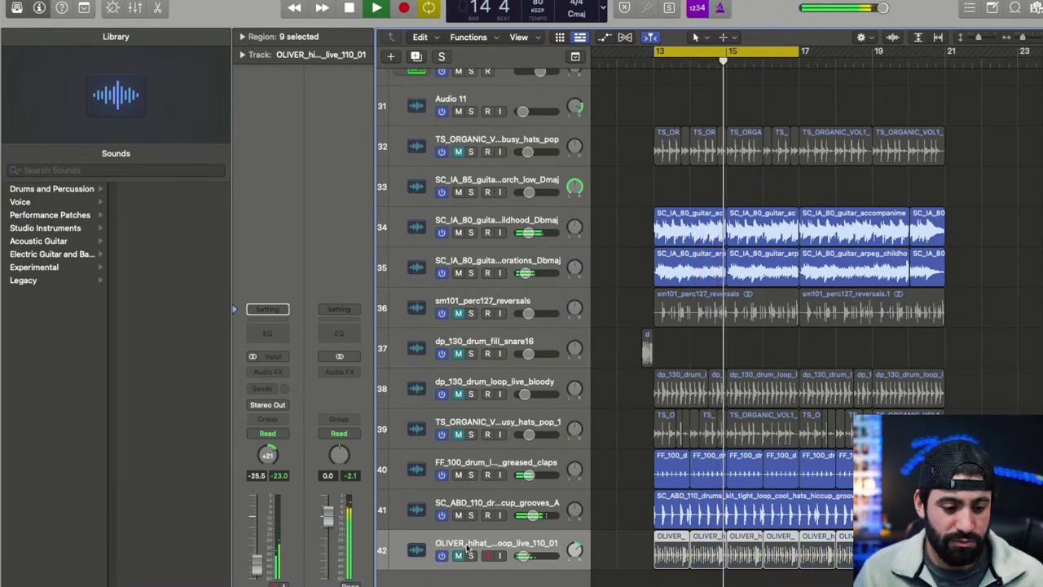
{"action": "left_click", "coordinate": [549, 496]}
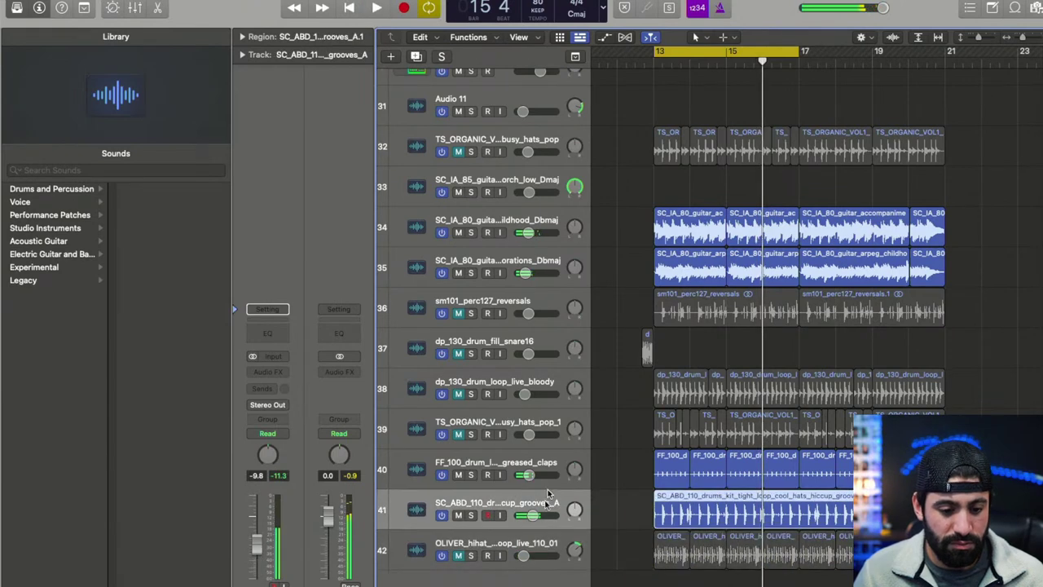
- Switch to Splice and audition the downloaded hat loops in the Drums list, continuing through to OS_RNB_Top_2.wav
{"action": "key", "text": "super+Tab"}
{"action": "key", "text": "Down"}
{"action": "key", "text": "Down"}
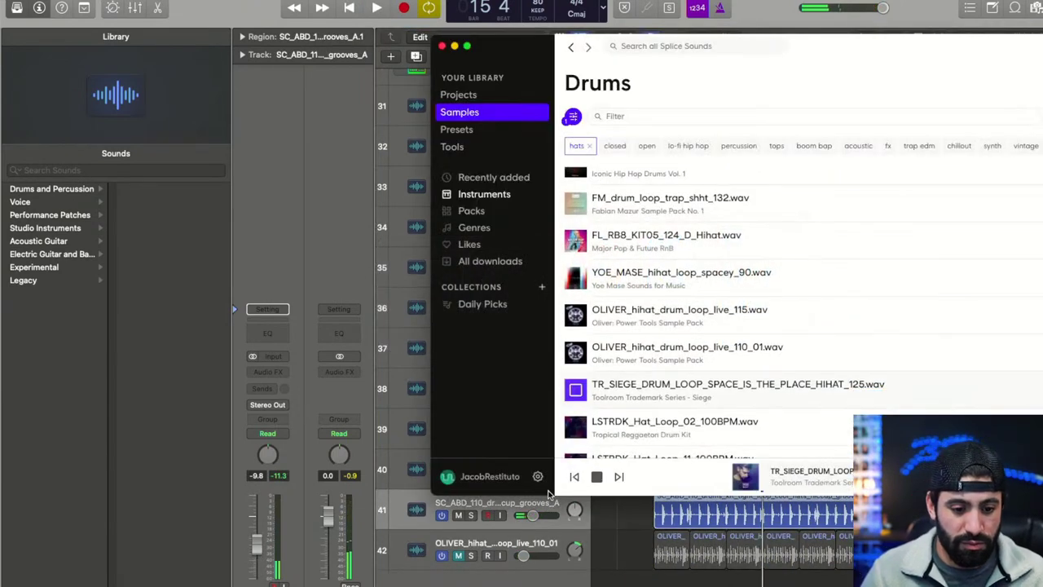
{"action": "key", "text": "Down"}
{"action": "key", "text": "Down"}
{"action": "key", "text": "Down"}
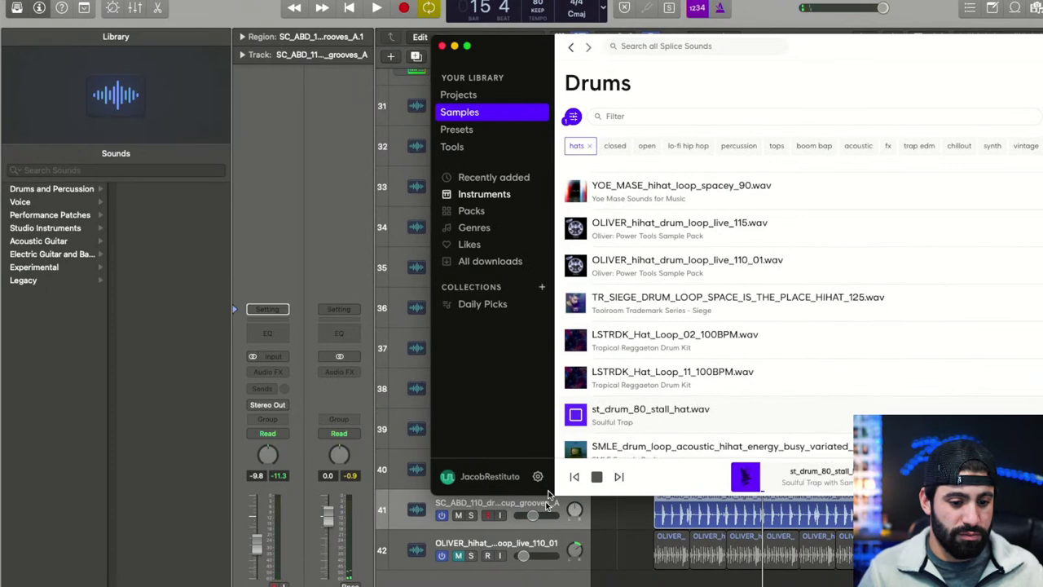
{"action": "key", "text": "Down"}
{"action": "key", "text": "Down"}
{"action": "key", "text": "Down"}
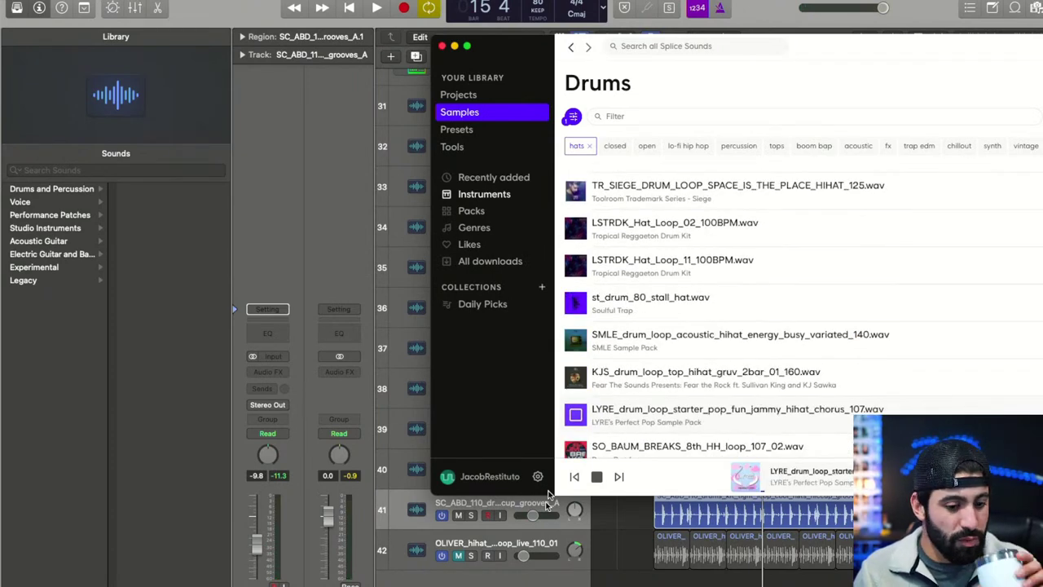
{"action": "key", "text": "Down"}
{"action": "key", "text": "Down"}
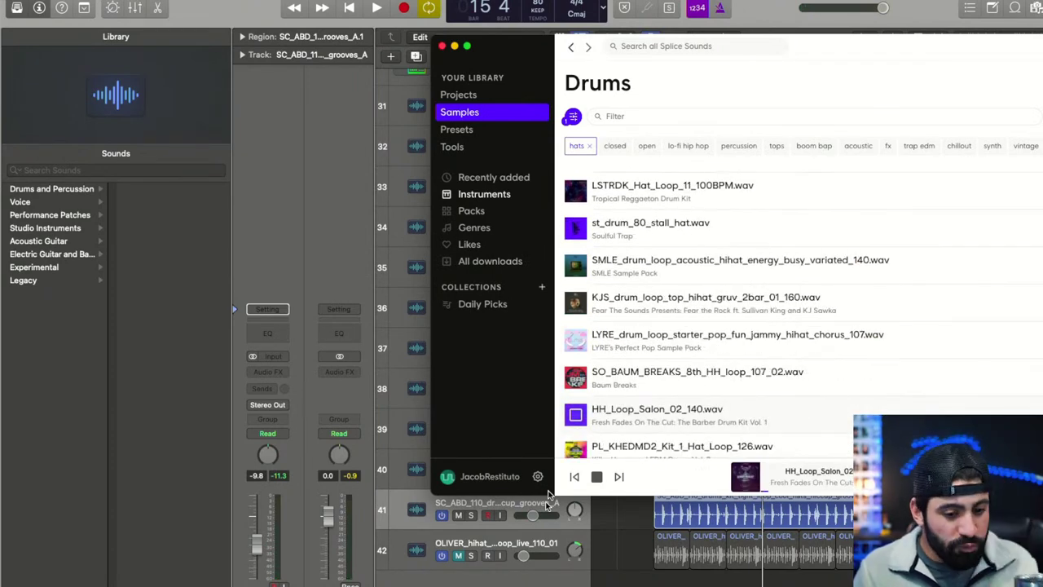
{"action": "key", "text": "Down"}
{"action": "key", "text": "Down"}
{"action": "key", "text": "Down"}
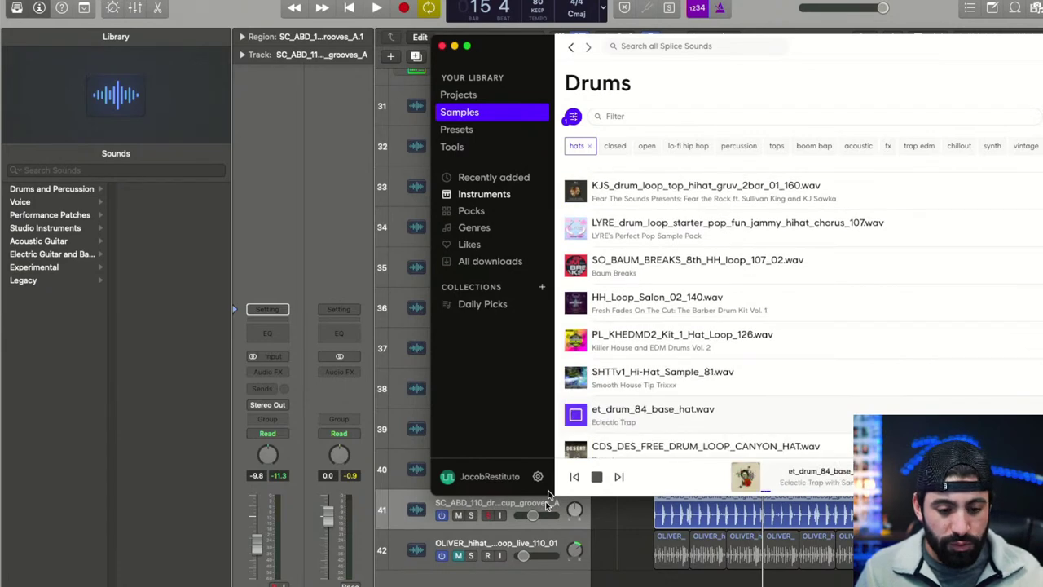
{"action": "key", "text": "Down"}
{"action": "key", "text": "Down"}
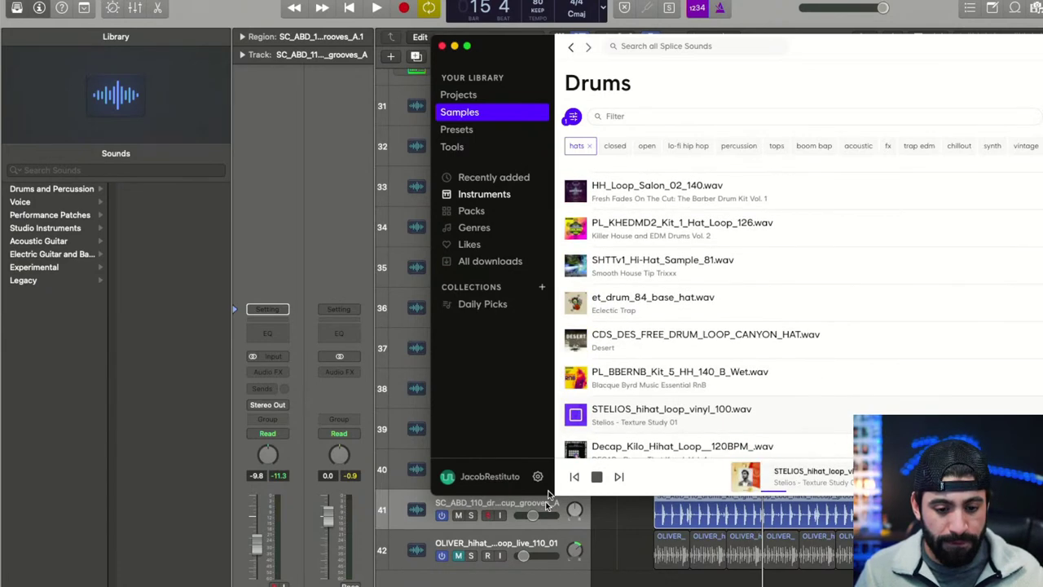
{"action": "key", "text": "Up"}
{"action": "key", "text": "Down"}
{"action": "key", "text": "Down"}
{"action": "key", "text": "Down"}
{"action": "key", "text": "Down"}
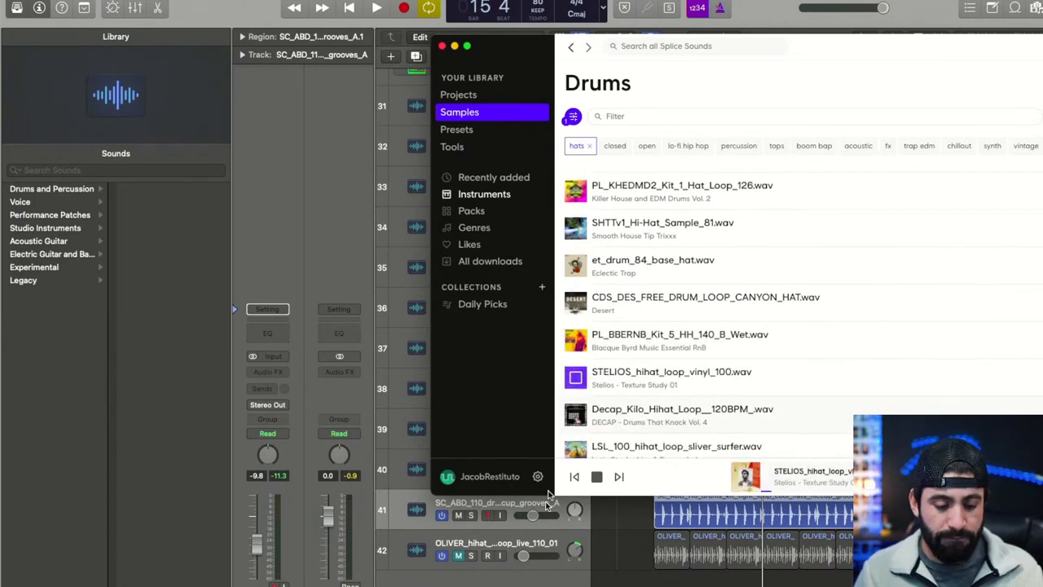
{"action": "key", "text": "Down"}
{"action": "key", "text": "Down"}
{"action": "key", "text": "Down"}
{"action": "key", "text": "Down"}
{"action": "key", "text": "Down"}
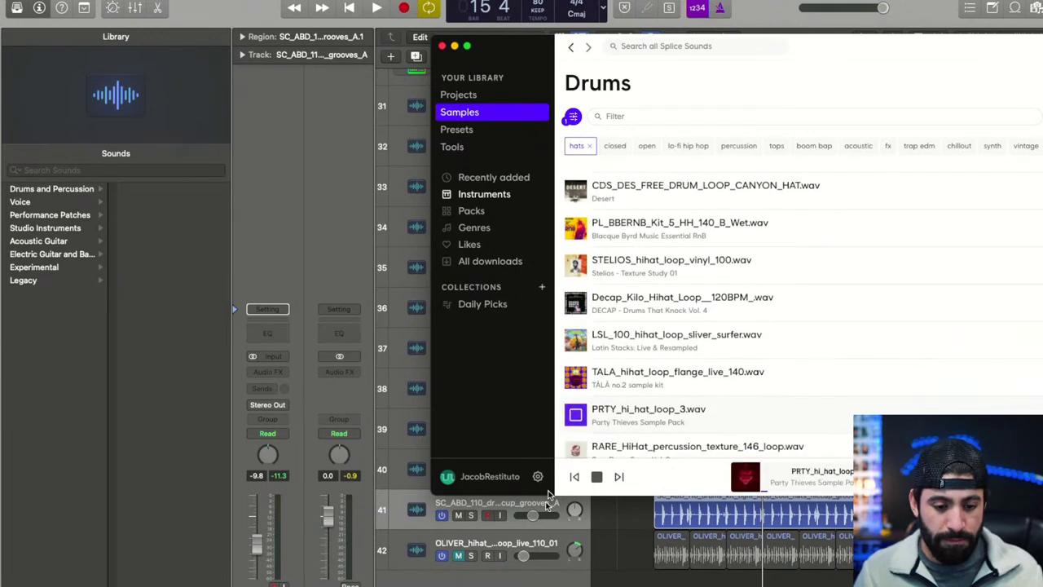
{"action": "key", "text": "Down"}
{"action": "key", "text": "Down"}
{"action": "key", "text": "Down"}
{"action": "key", "text": "Down"}
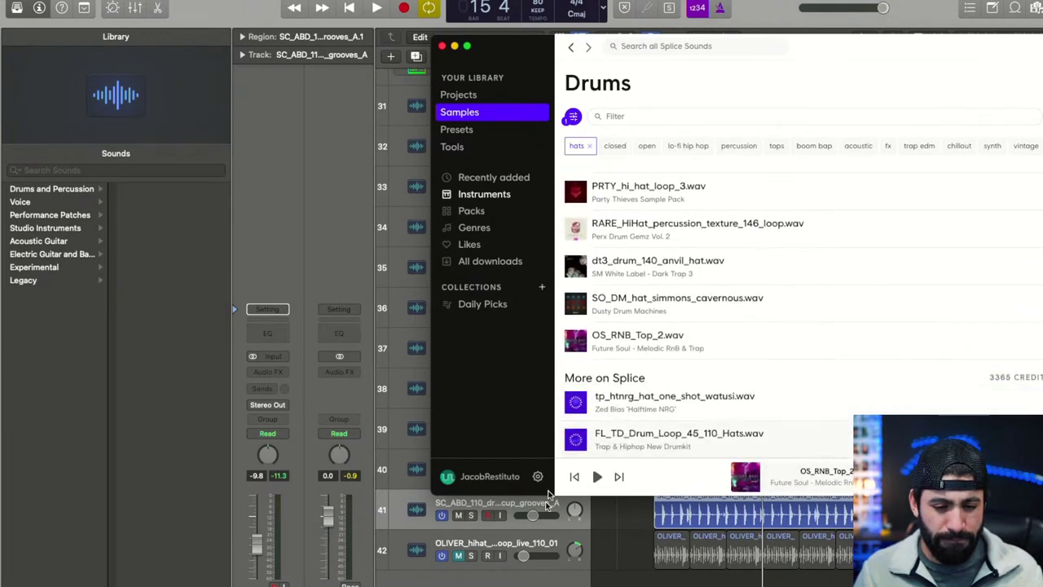
- Audition the additional hat samples under More on Splice, continuing down to MALAY_hihat_one_shot_rev_E.wav
{"action": "key", "text": "Down"}
{"action": "key", "text": "Down"}
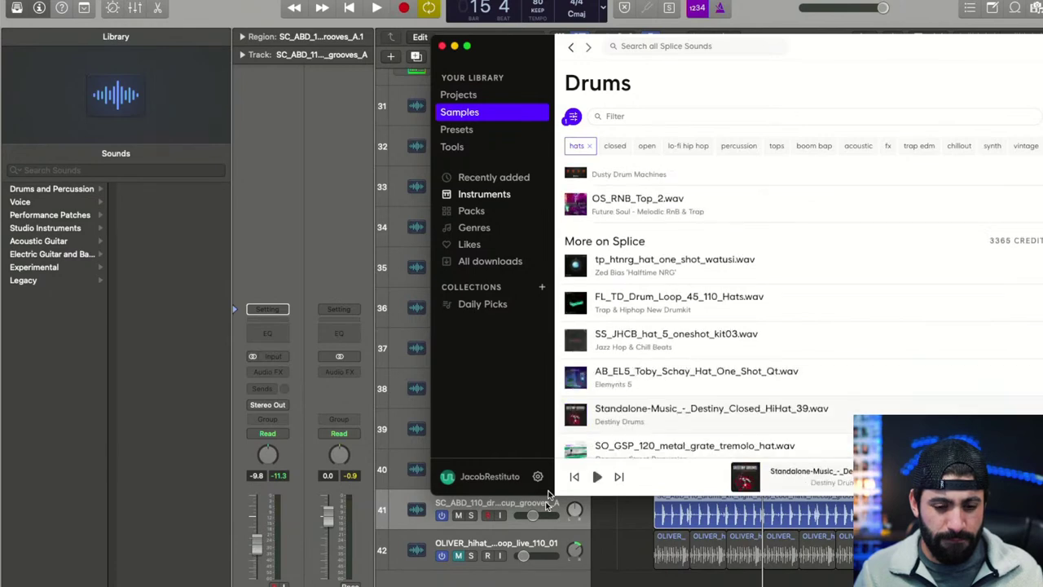
{"action": "key", "text": "Down"}
{"action": "key", "text": "Down"}
{"action": "key", "text": "Down"}
{"action": "key", "text": "Down"}
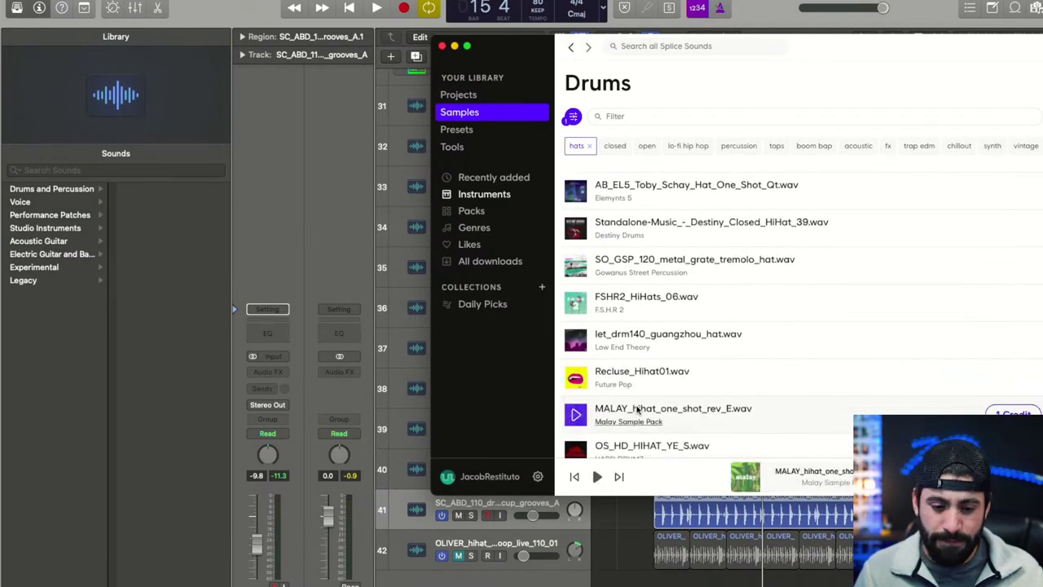
- Audition the remaining hat samples under More on Splice, continuing down to ZEN_AMD_hi_hat_artic.wav
{"action": "key", "text": "Down"}
{"action": "key", "text": "Down"}
{"action": "key", "text": "Down"}
{"action": "key", "text": "Down"}
{"action": "key", "text": "Down"}
{"action": "key", "text": "Down"}
{"action": "key", "text": "Down"}
{"action": "key", "text": "Down"}
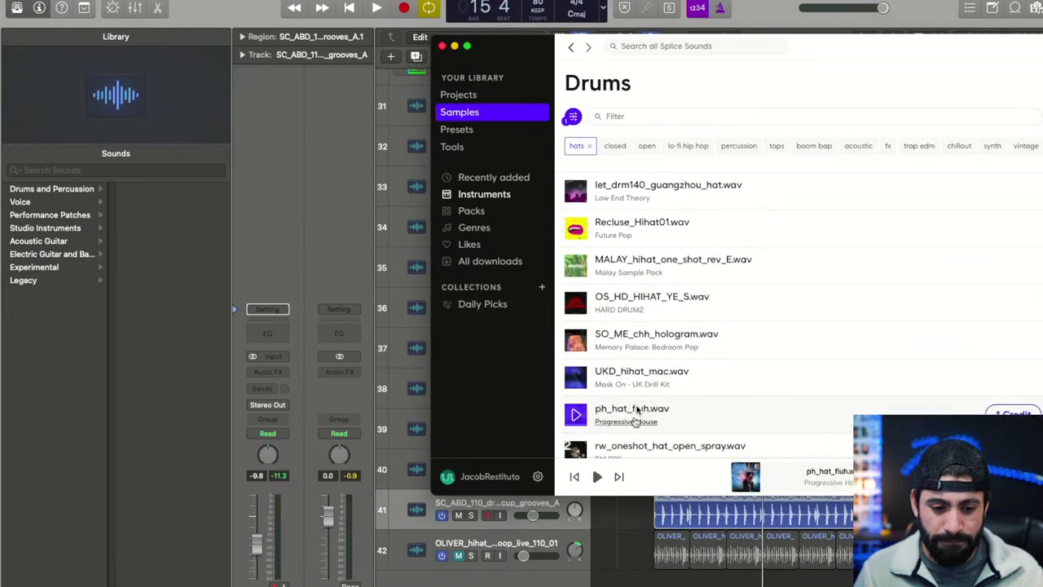
{"action": "key", "text": "Down"}
{"action": "key", "text": "Down"}
{"action": "key", "text": "Down"}
{"action": "key", "text": "Down"}
{"action": "key", "text": "Down"}
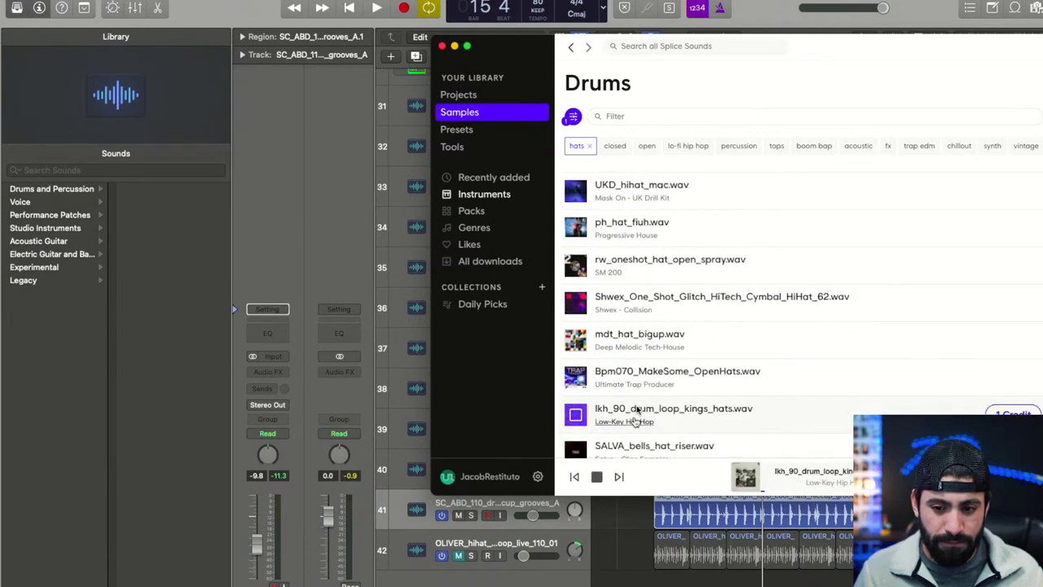
{"action": "key", "text": "Down"}
{"action": "key", "text": "Down"}
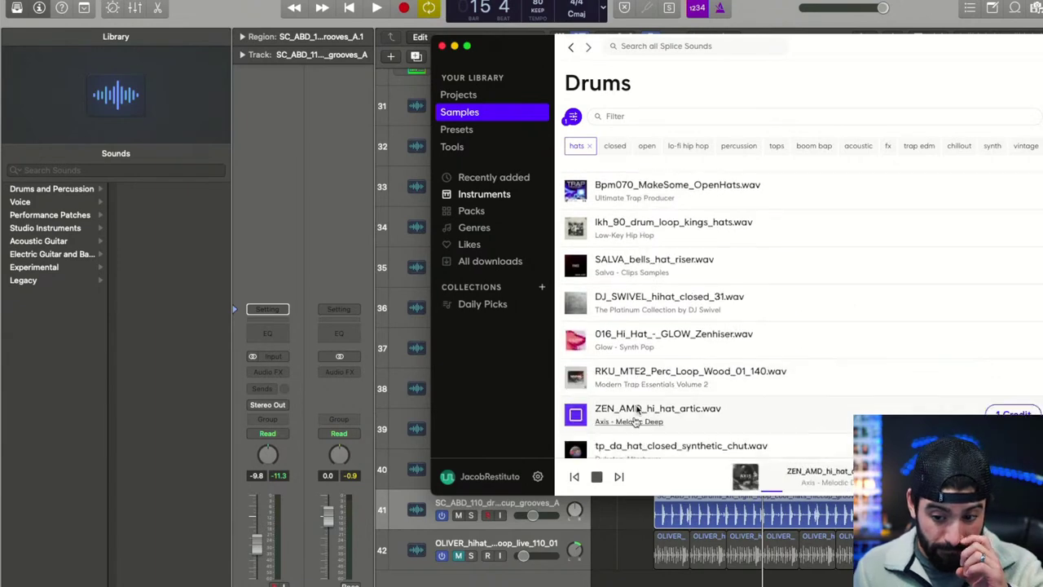
{"action": "key", "text": "Up"}
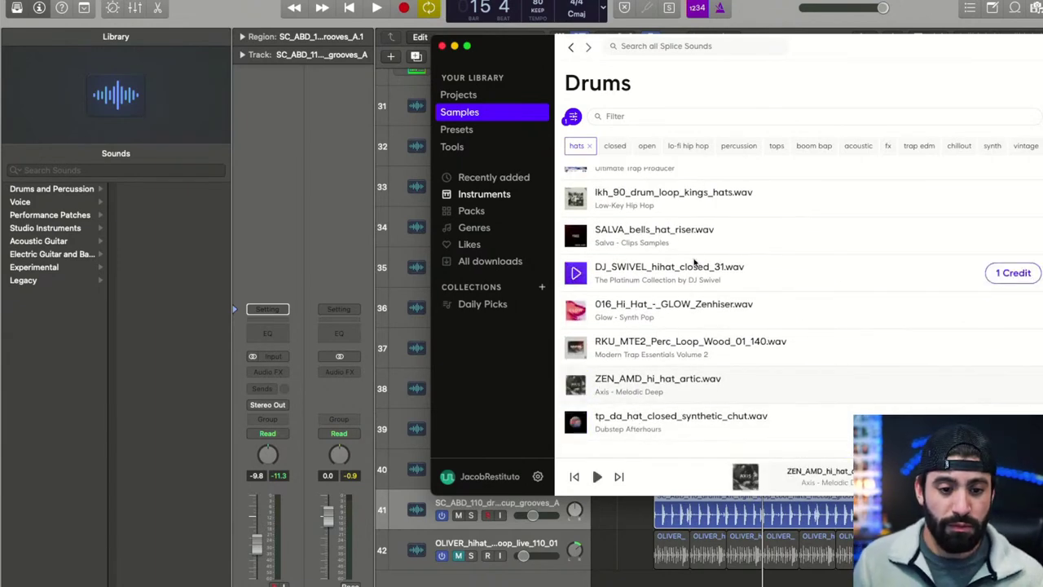
- Move the Splice window so its filter options are accessible, and look through the available tags and genres
{"action": "left_click_drag", "start_coordinate": [1041, 47], "coordinate": [917, 37]}
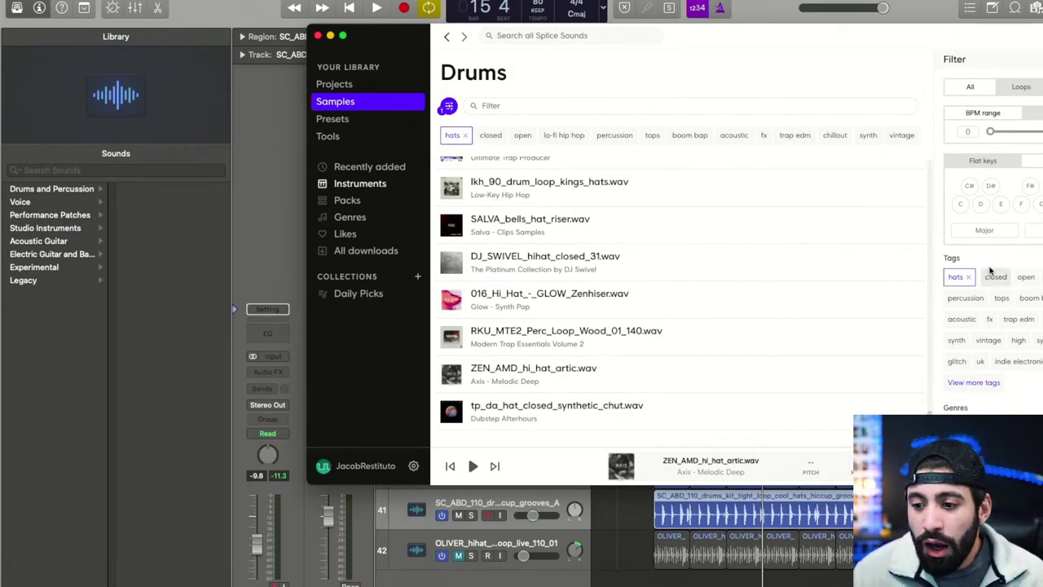
{"action": "scroll", "coordinate": [982, 371], "scroll_direction": "down", "scroll_amount": 2}
{"action": "scroll", "coordinate": [988, 381], "scroll_direction": "down", "scroll_amount": 5}
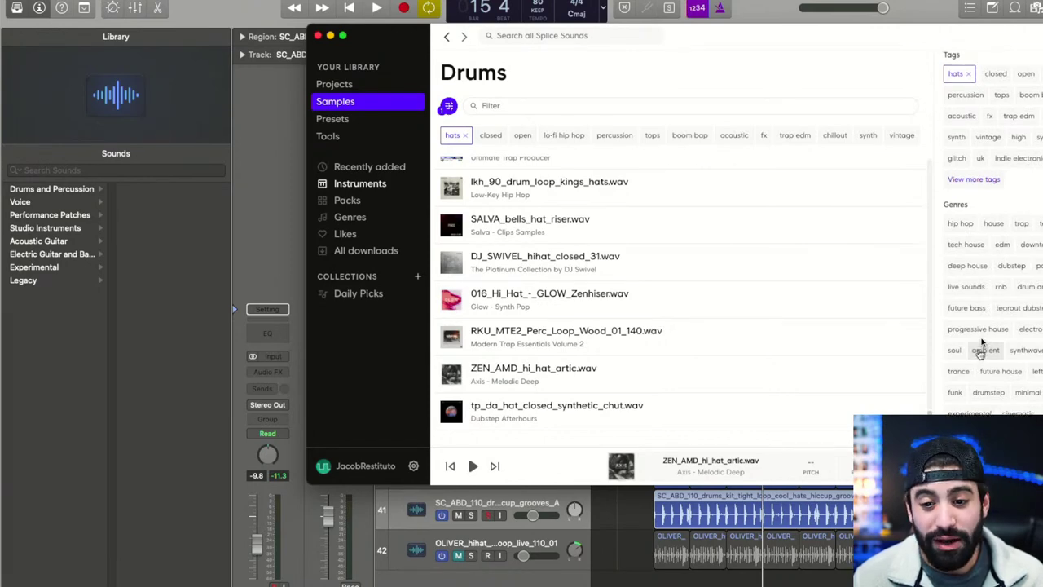
{"action": "scroll", "coordinate": [982, 346], "scroll_direction": "up", "scroll_amount": 5}
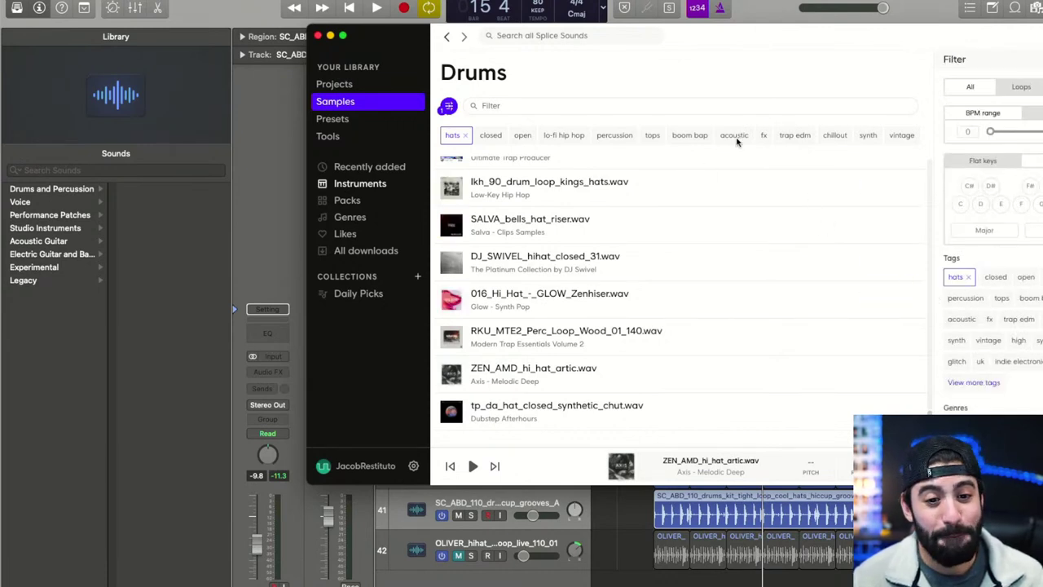
- Clear the existing hats tag and filter the Drums samples by the grooves and hats tags together
{"action": "left_click", "coordinate": [467, 134]}
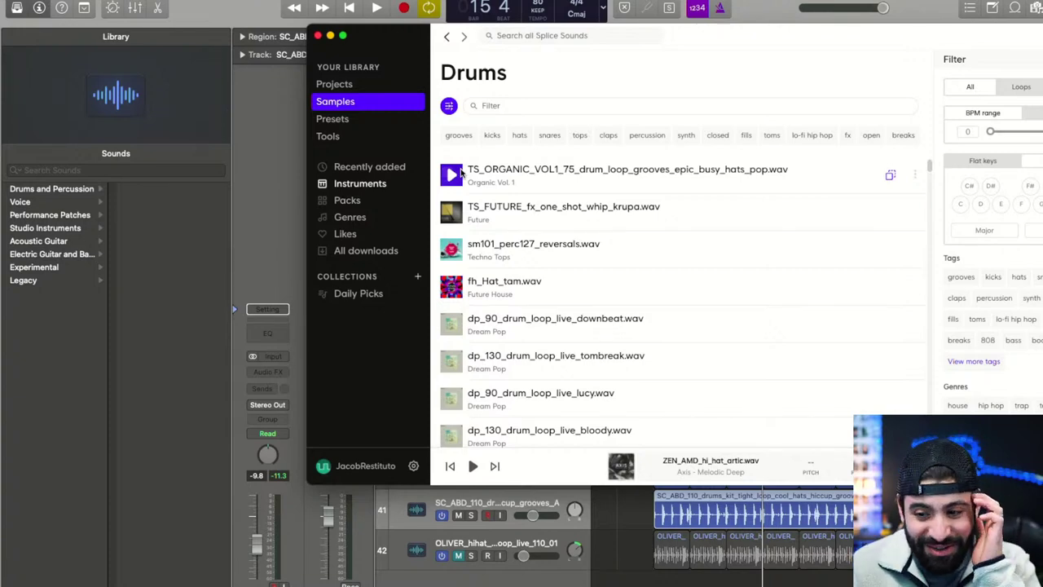
{"action": "left_click", "coordinate": [459, 136]}
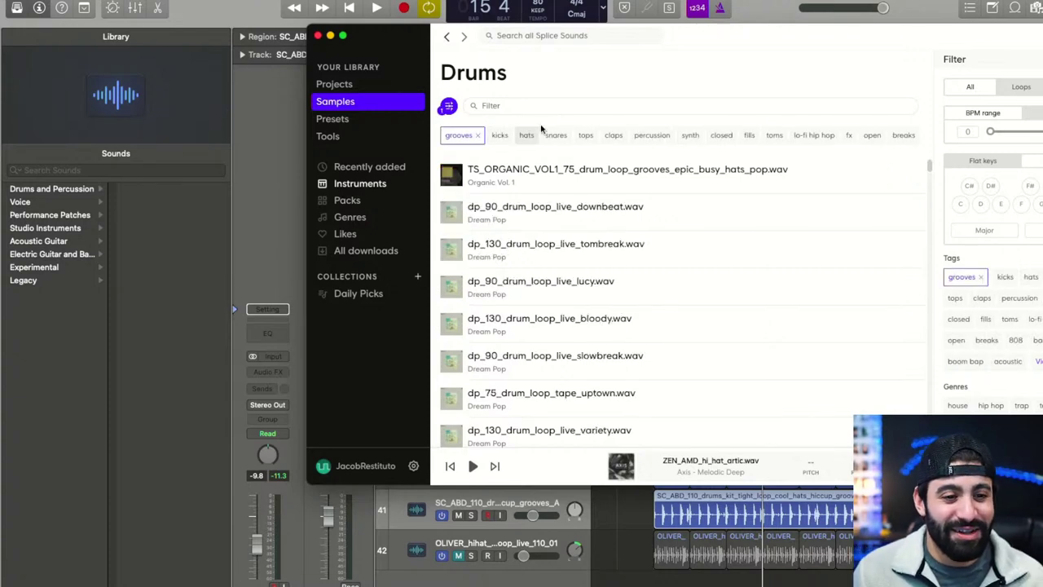
{"action": "left_click", "coordinate": [527, 135]}
{"action": "scroll", "coordinate": [451, 285], "scroll_direction": "down", "scroll_amount": 5}
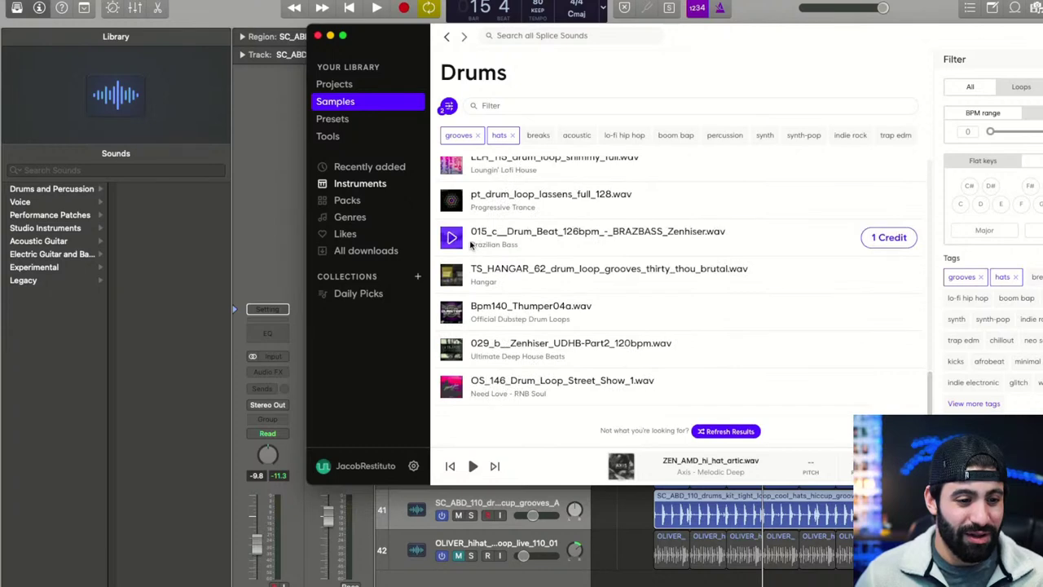
{"action": "scroll", "coordinate": [456, 245], "scroll_direction": "up", "scroll_amount": 5}
- Audition the filtered groove loops through cd_drm120_frisky_hat.wav and JON_SINE_full_drum_loop_intense_120.wav
{"action": "left_click", "coordinate": [457, 246]}
{"action": "scroll", "coordinate": [468, 247], "scroll_direction": "down", "scroll_amount": 1}
{"action": "key", "text": "Down"}
{"action": "key", "text": "Down"}
{"action": "key", "text": "Down"}
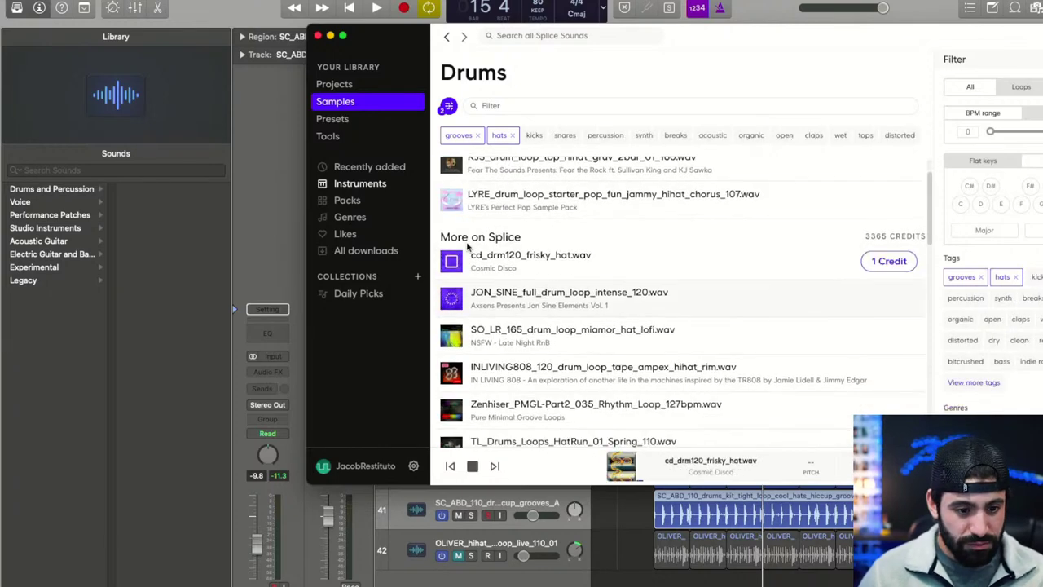
{"action": "scroll", "coordinate": [469, 247], "scroll_direction": "up", "scroll_amount": 1}
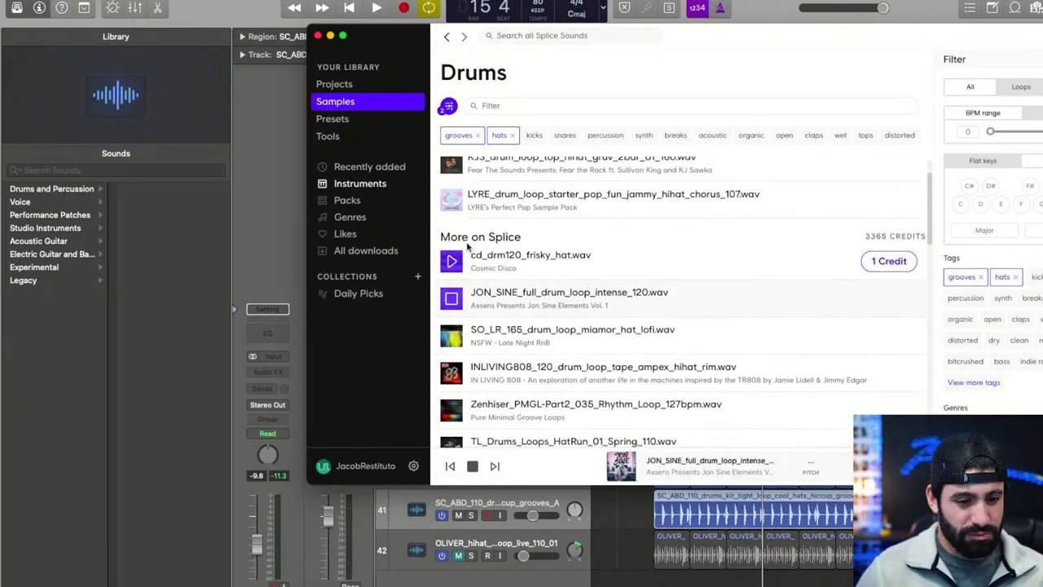
{"action": "key", "text": "Up"}
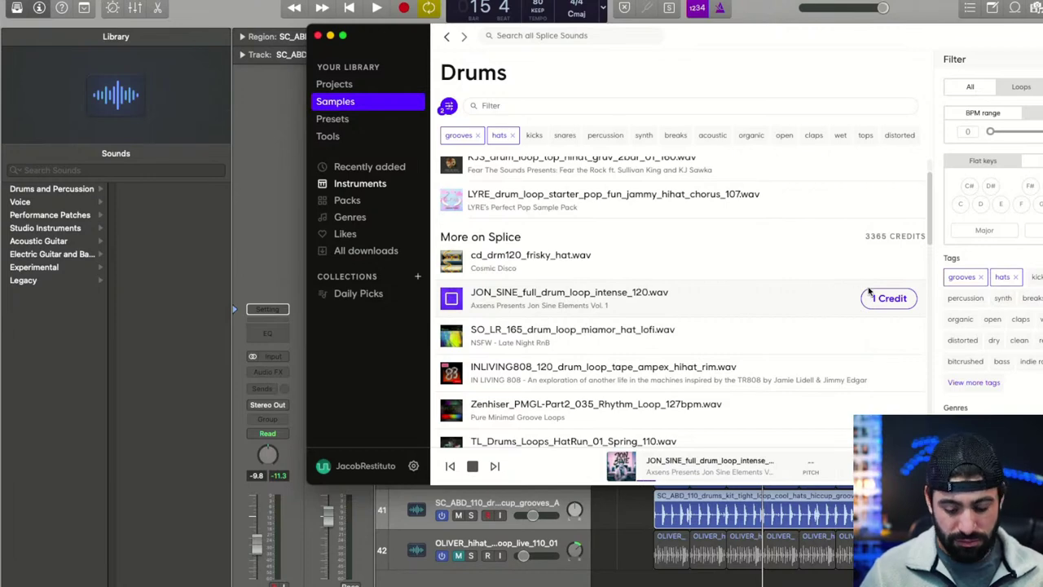
- Audition the following hat groove loops under More on Splice, continuing down to TL_Drums_Loops_HatRollerBeat_01_110.wav
{"action": "key", "text": "Down"}
{"action": "key", "text": "Down"}
{"action": "key", "text": "Down"}
{"action": "key", "text": "Down"}
{"action": "key", "text": "Down"}
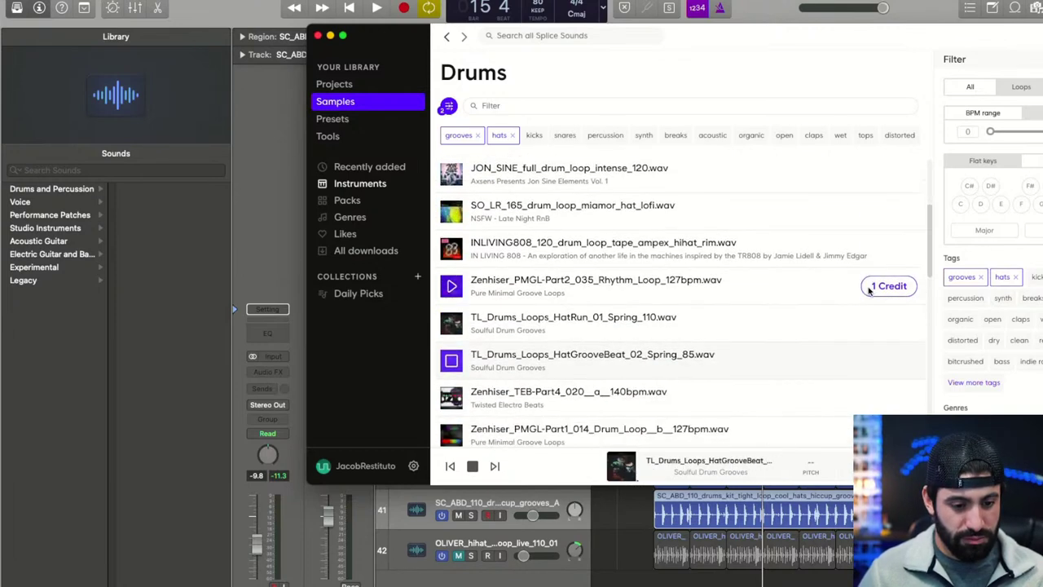
{"action": "key", "text": "Down"}
{"action": "key", "text": "Down"}
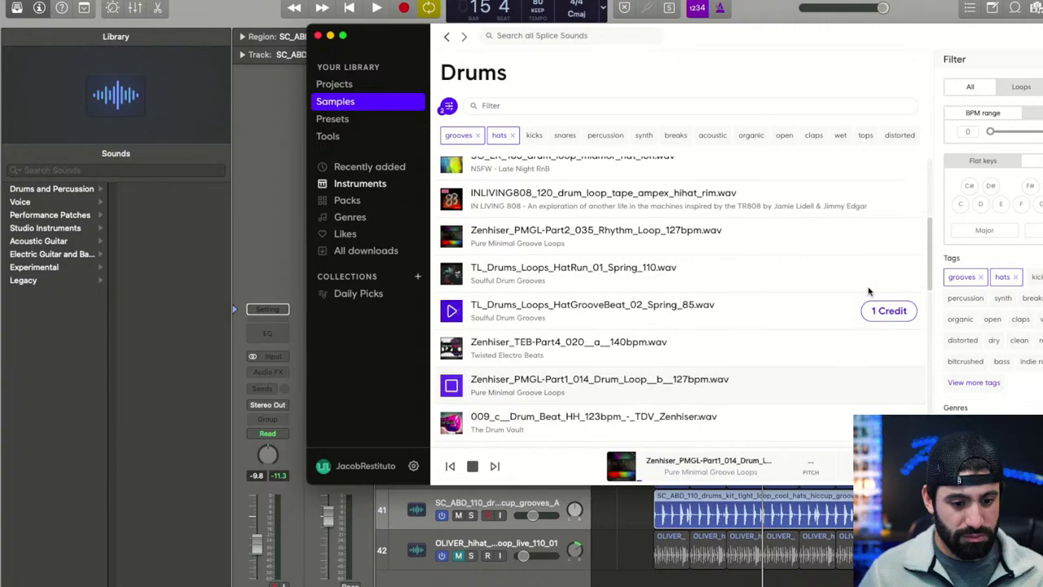
{"action": "key", "text": "Up"}
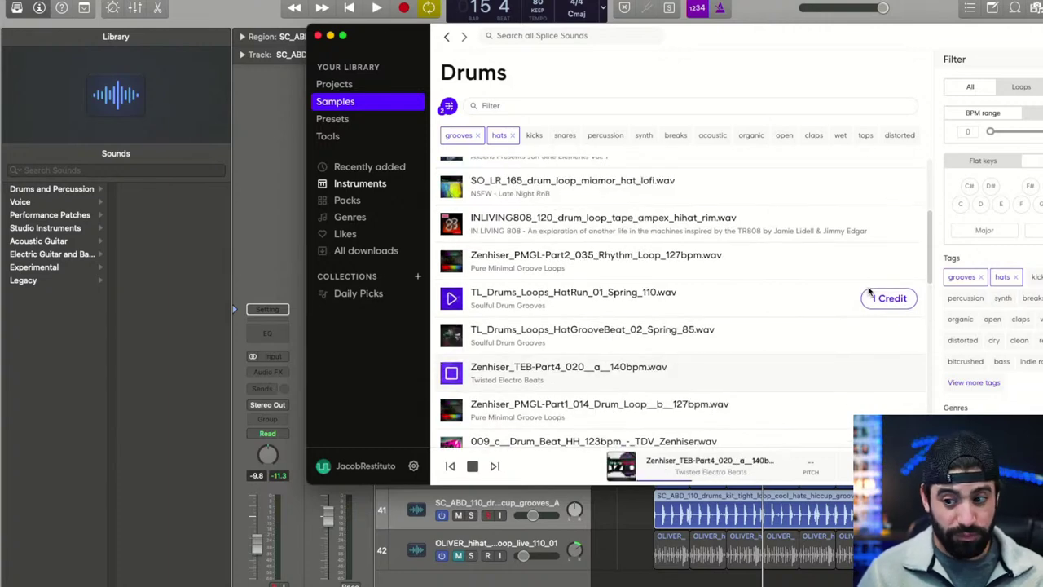
{"action": "key", "text": "Down"}
{"action": "key", "text": "Down"}
{"action": "key", "text": "Down"}
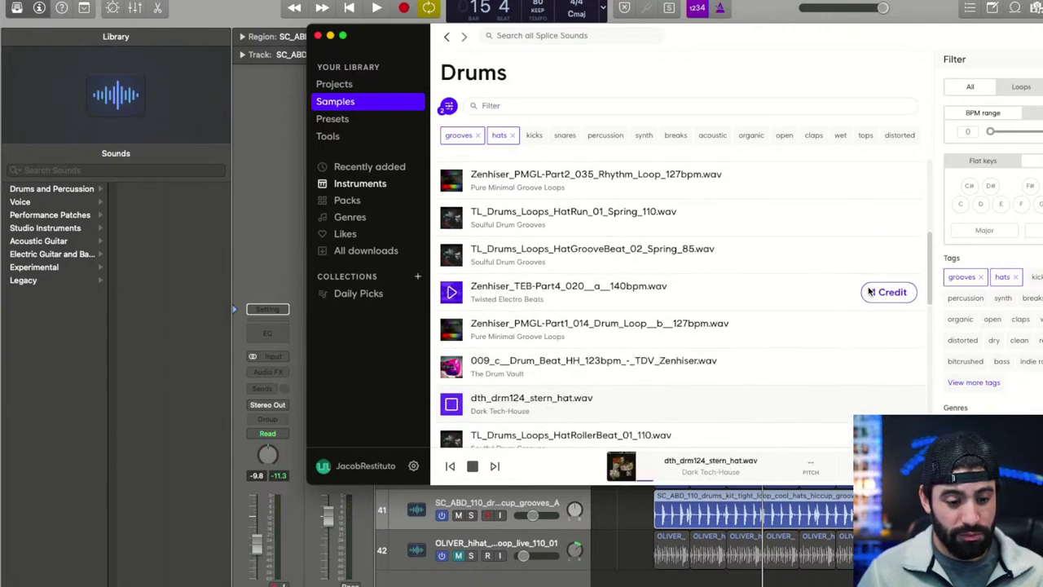
{"action": "key", "text": "Down"}
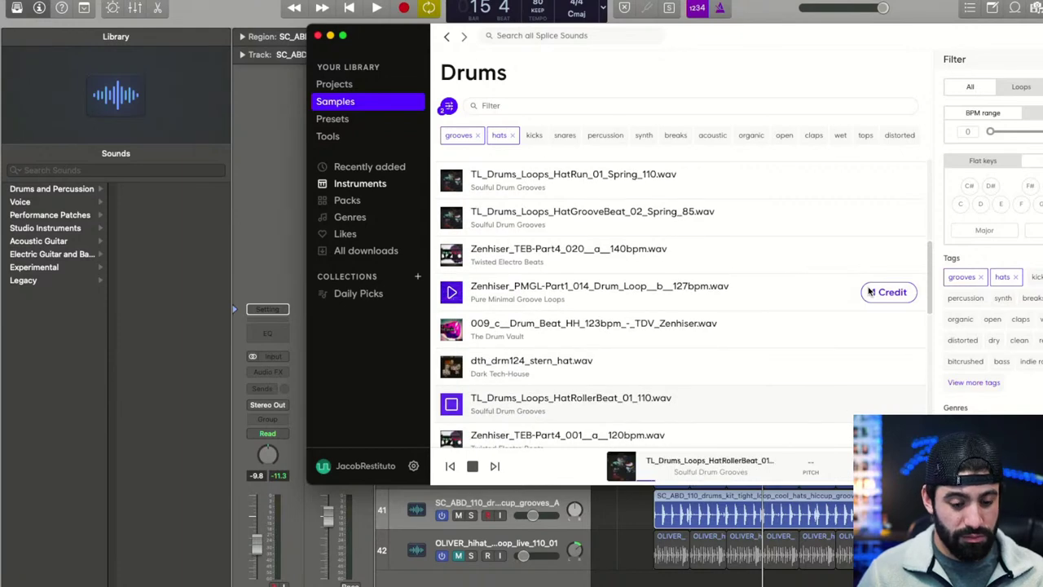
- Audition successive hi-hat groove loops in the Splice results, from TL_Drums_Loops_HatRollerBeat_01_110 through the Zenhiser and dth_drm124 samples
{"action": "key", "text": "Down"}
{"action": "key", "text": "Down"}
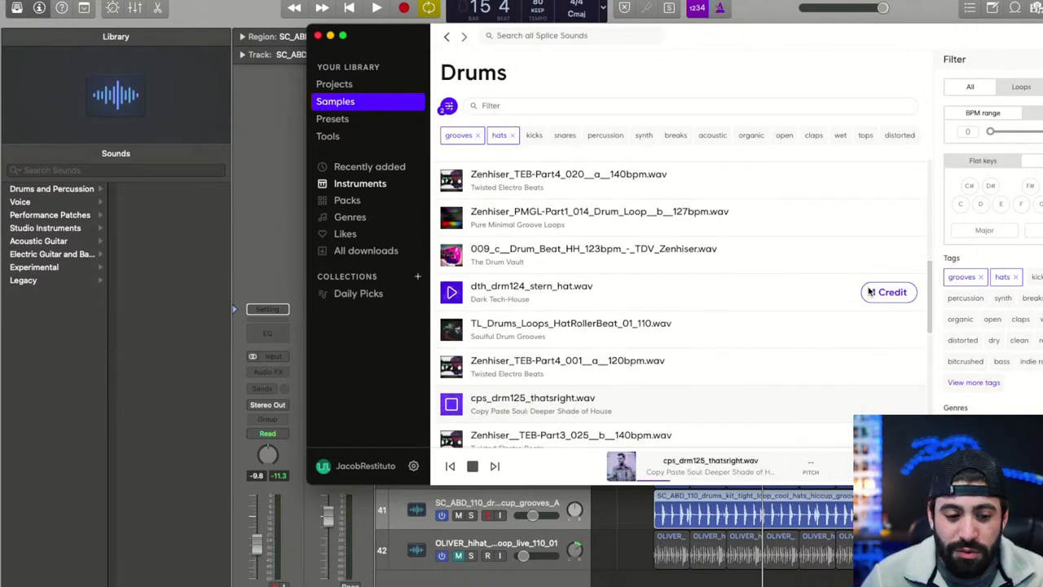
{"action": "key", "text": "Down"}
{"action": "key", "text": "Down"}
{"action": "key", "text": "Up"}
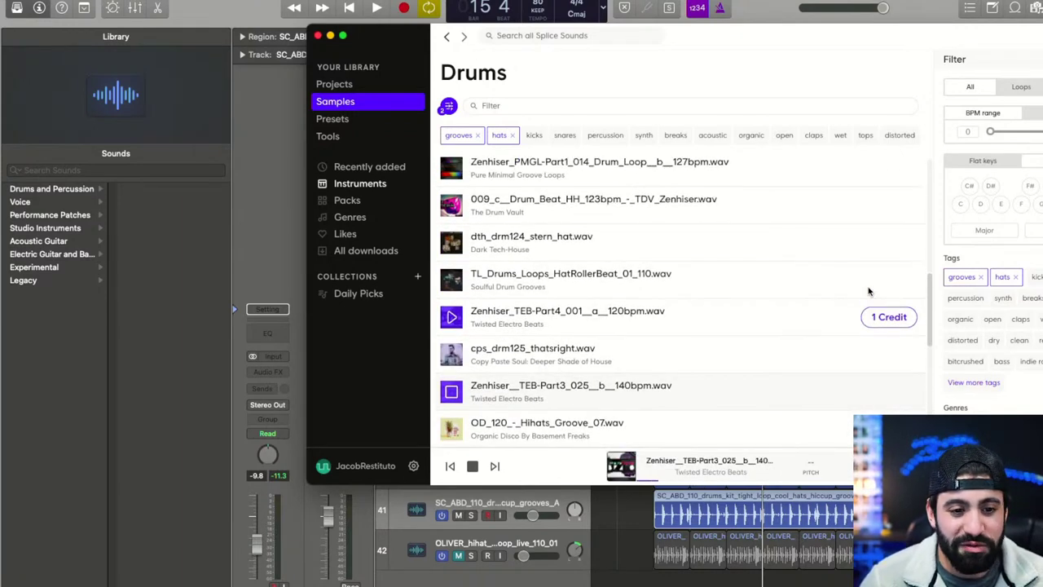
{"action": "key", "text": "Down"}
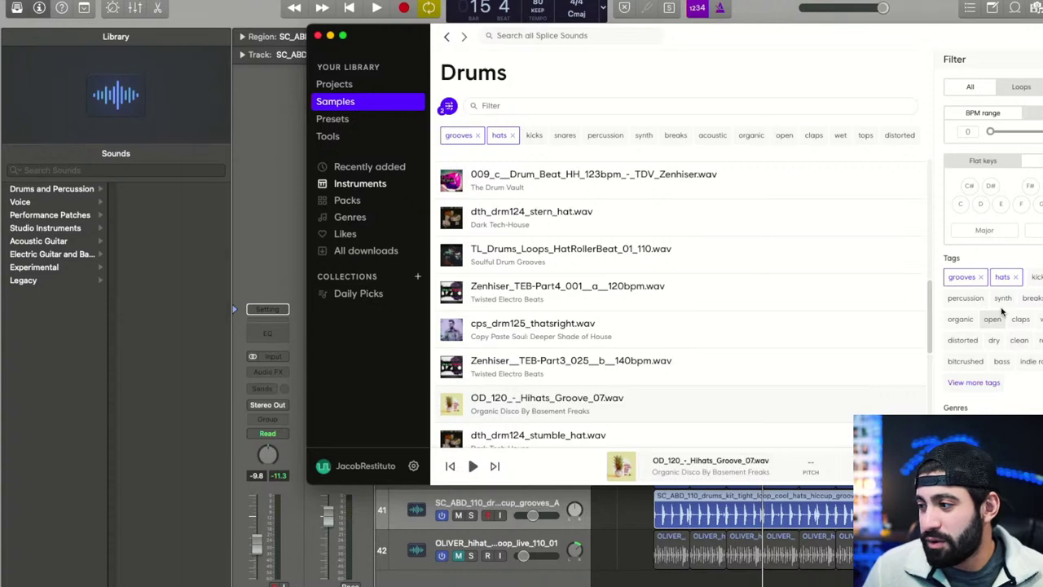
{"action": "key", "text": "Down"}
{"action": "key", "text": "Down"}
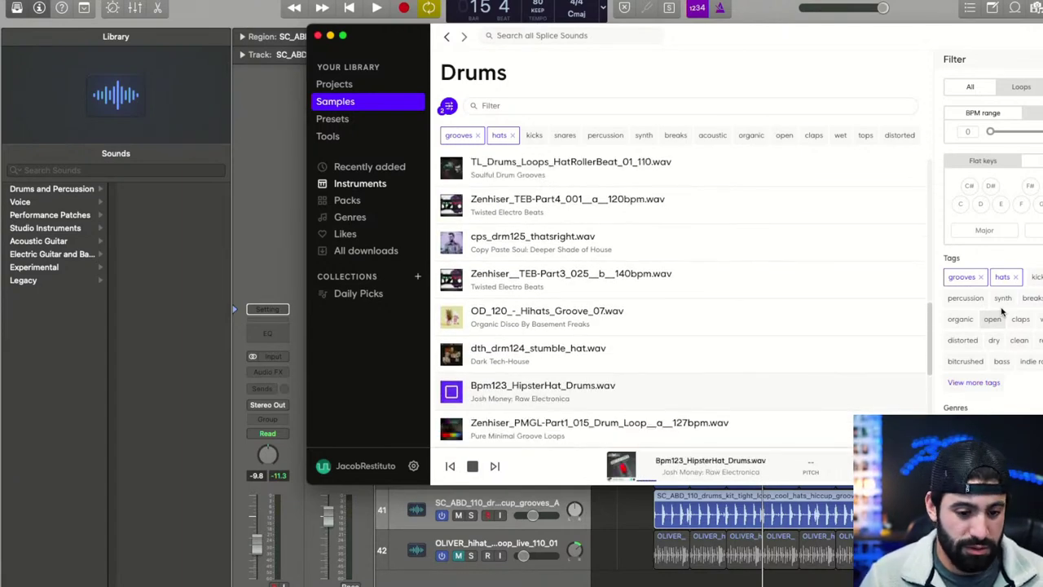
{"action": "key", "text": "Down"}
{"action": "key", "text": "Down"}
{"action": "key", "text": "Down"}
{"action": "key", "text": "Down"}
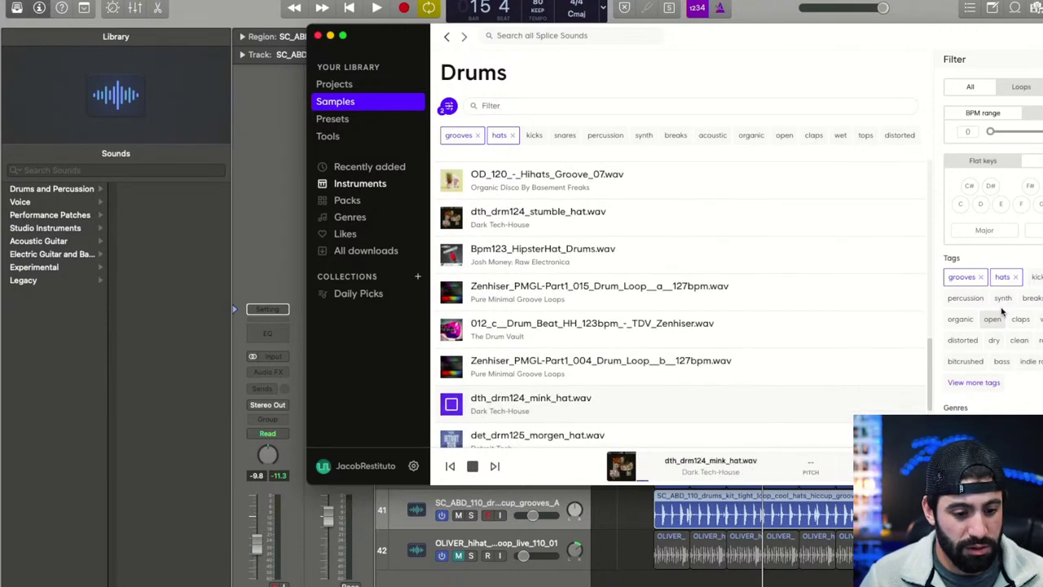
{"action": "key", "text": "Down"}
{"action": "key", "text": "Down"}
{"action": "key", "text": "Down"}
{"action": "key", "text": "Up"}
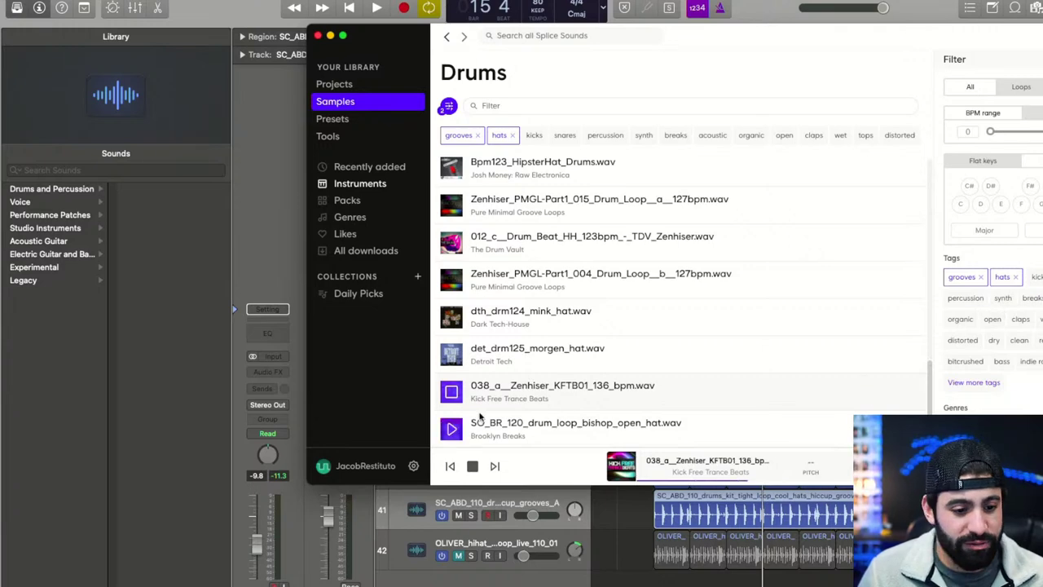
- Preview the already owned hat loops above the More on Splice section, ending with LYRE_drum_loop_starter_pop_fun_jammy_hihat_chorus_107
{"action": "scroll", "coordinate": [694, 281], "scroll_direction": "down", "scroll_amount": 5}
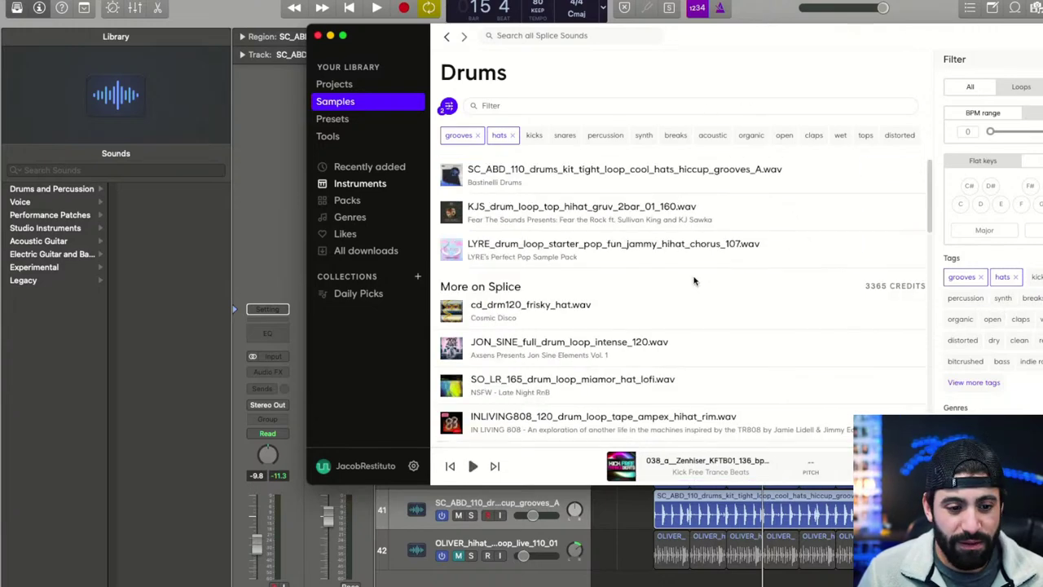
{"action": "left_click", "coordinate": [454, 210]}
{"action": "key", "text": "Up"}
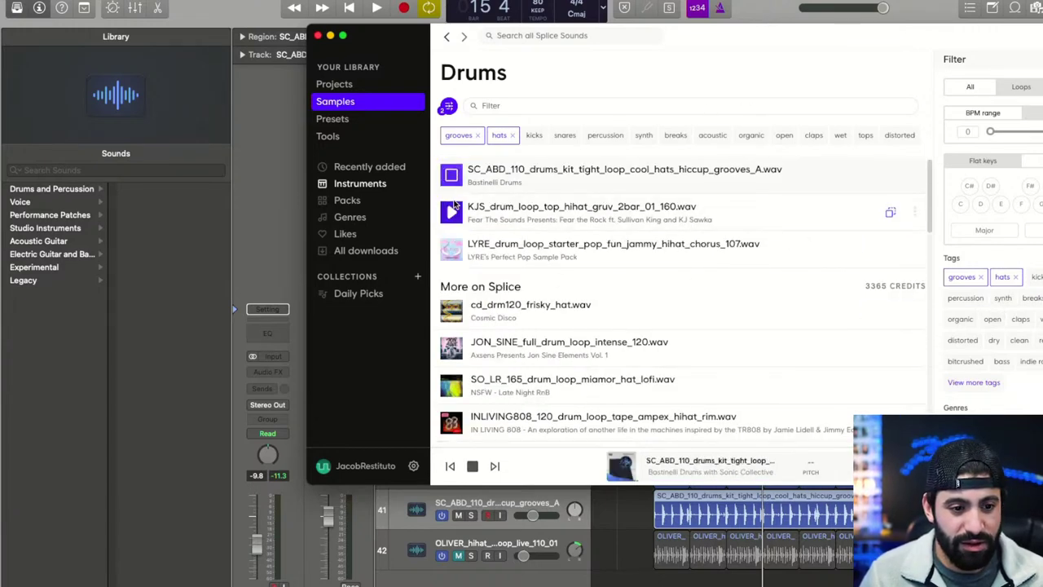
{"action": "left_click", "coordinate": [445, 250]}
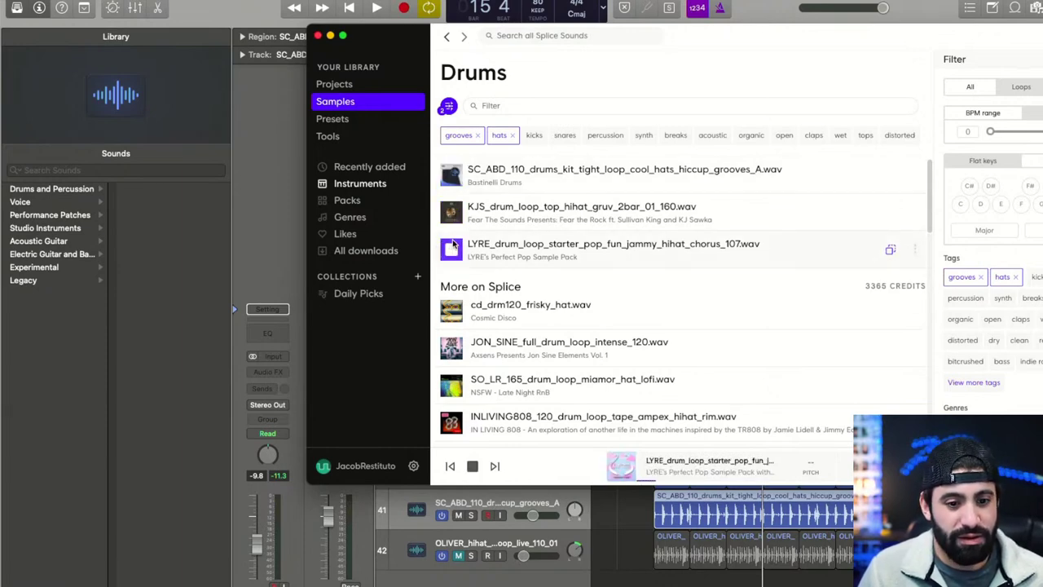
- Add the LYRE_drum_loop_starter_pop_fun_jammy_hihat_chorus_107 sample to the Logic Pro arrangement at bar 13 on a new track below track 42
{"action": "left_click_drag", "start_coordinate": [548, 242], "coordinate": [675, 575]}
{"action": "key", "text": "ctrl+d"}
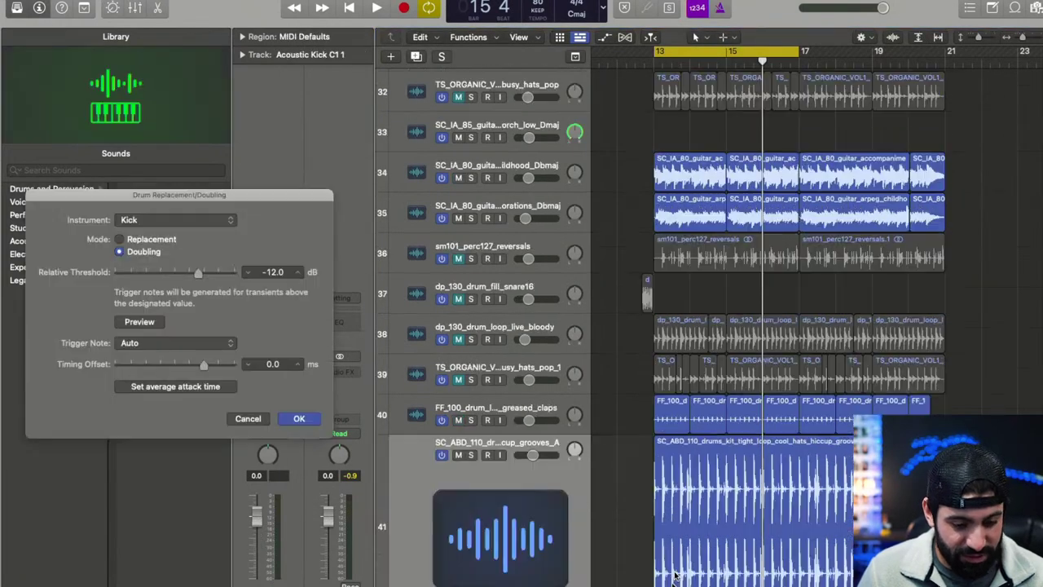
{"action": "left_click", "coordinate": [254, 413]}
{"action": "left_click", "coordinate": [717, 524]}
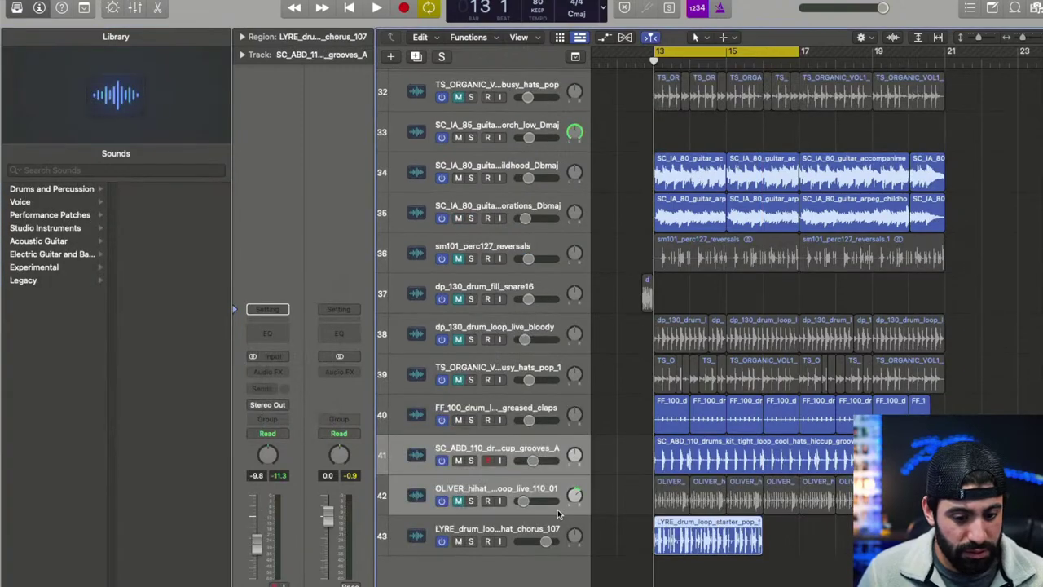
{"action": "left_click", "coordinate": [550, 513]}
{"action": "key", "text": "ctrl+d"}
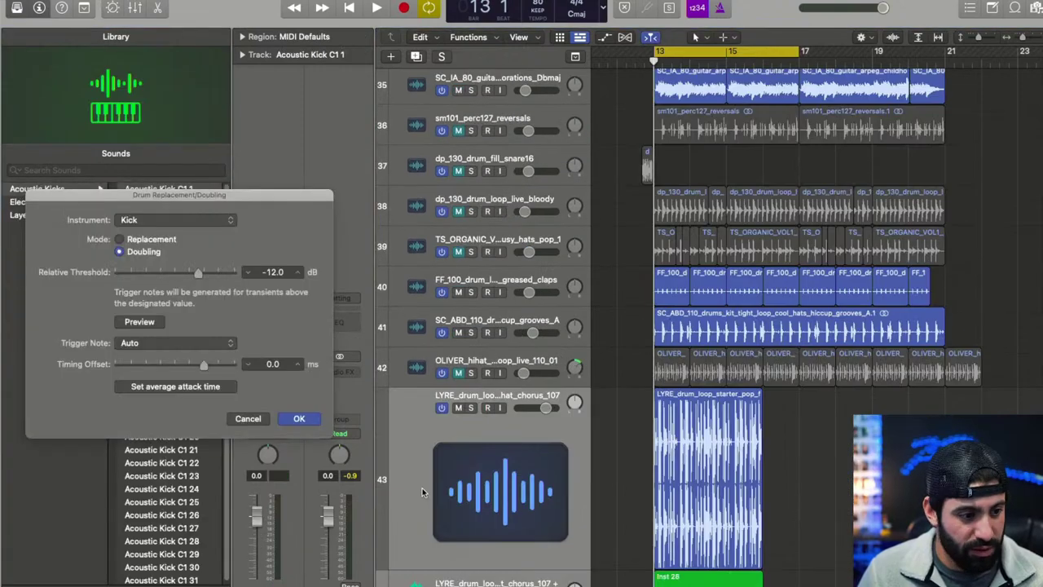
{"action": "left_click", "coordinate": [247, 418]}
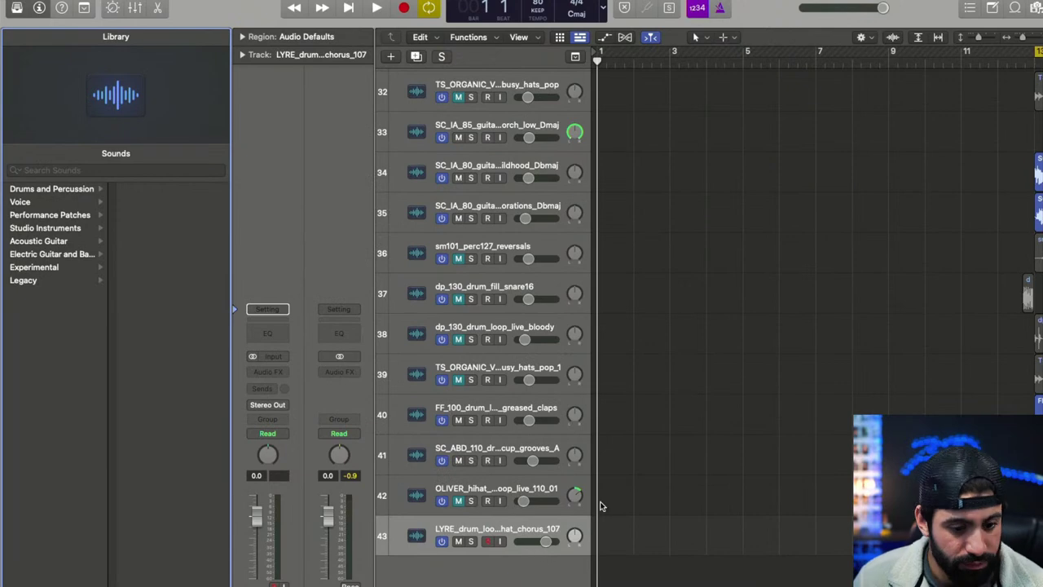
- Time-stretch the LYRE drum loop region on track 43 to fit the cycle range from bar 13 to bar 17
{"action": "scroll", "coordinate": [601, 507], "scroll_direction": "up", "scroll_amount": 5}
{"action": "scroll", "coordinate": [601, 506], "scroll_direction": "left", "scroll_amount": 5}
{"action": "scroll", "coordinate": [601, 506], "scroll_direction": "down", "scroll_amount": 4}
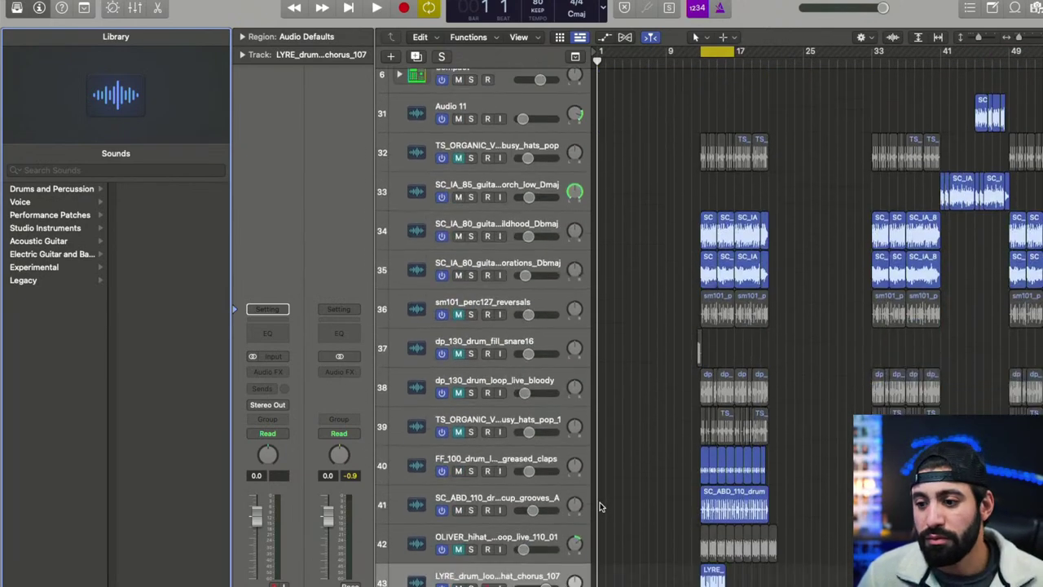
{"action": "scroll", "coordinate": [601, 506], "scroll_direction": "down", "scroll_amount": 2}
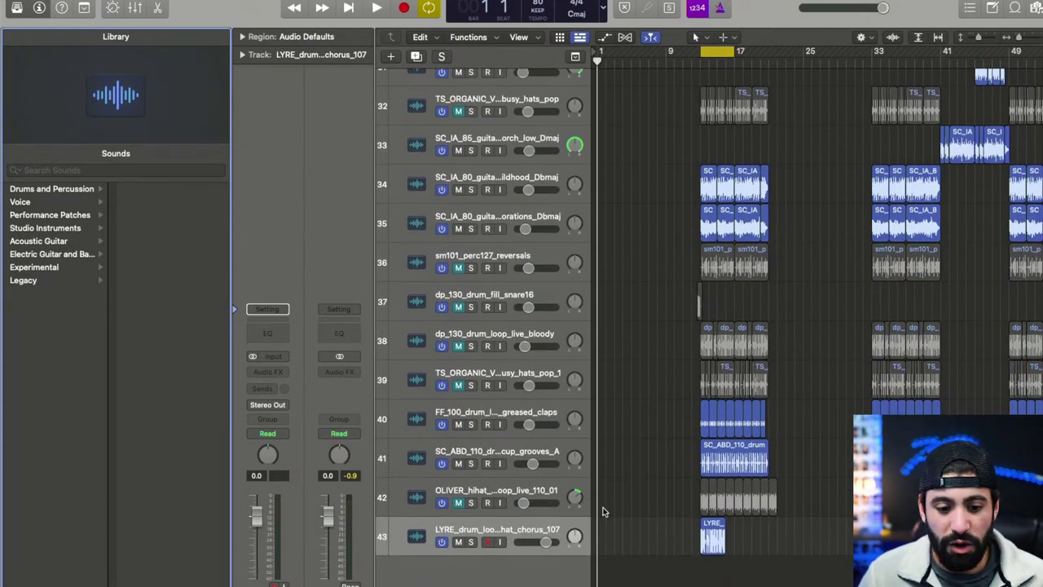
{"action": "left_click", "coordinate": [502, 519]}
{"action": "key", "text": "alt+super+l"}
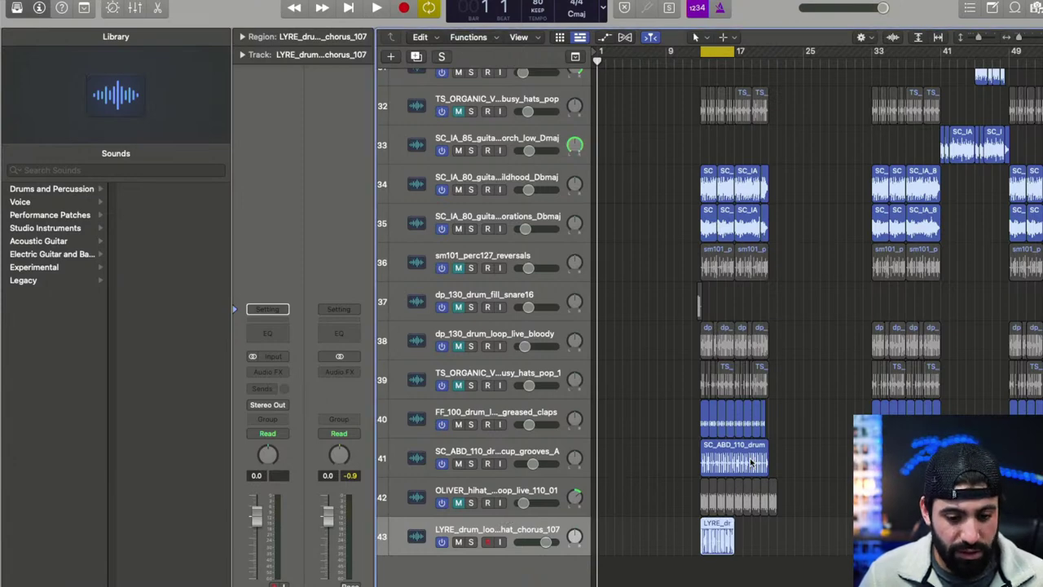
- Play the cycle range and lower the volume of the LYRE loop on track 43 to -14.2 dB
{"action": "key", "text": "space"}
{"action": "left_click_drag", "start_coordinate": [547, 542], "coordinate": [528, 542]}
{"action": "key", "text": "super+Right"}
{"action": "key", "text": "super+Right"}
{"action": "key", "text": "super+Right"}
{"action": "key", "text": "super+Right"}
{"action": "key", "text": "super+Right"}
{"action": "key", "text": "super+Right"}
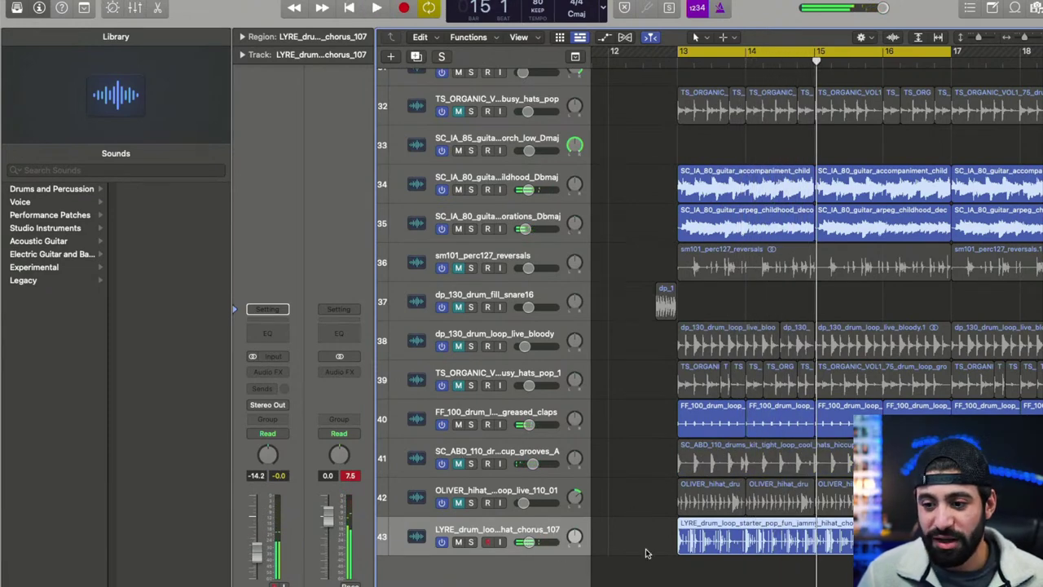
{"action": "key", "text": "super+Left"}
{"action": "key", "text": "space"}
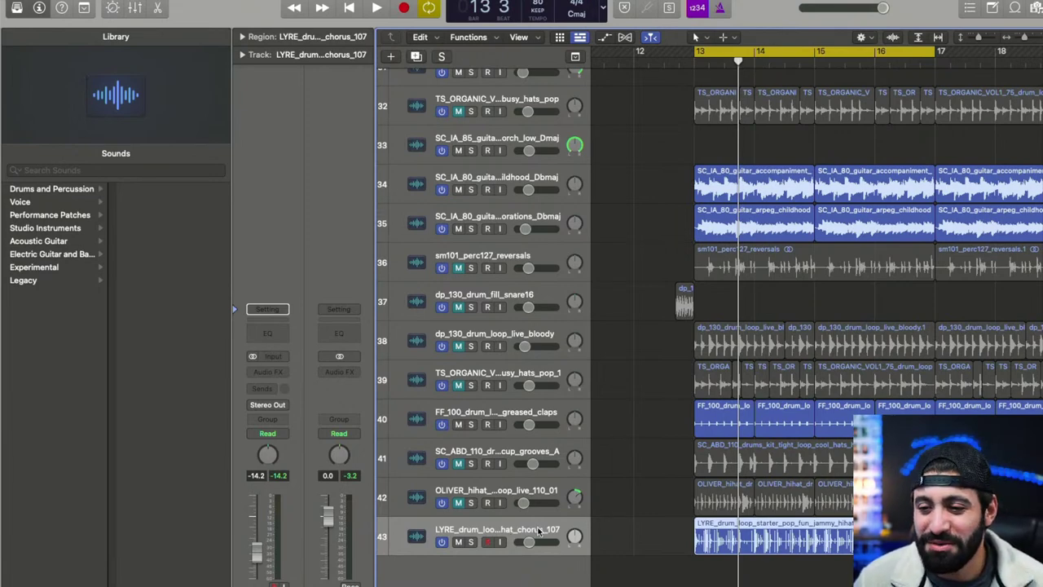
- Compare the OLIVER, SC_ABD and LYRE hat loops on tracks 41 to 43 by switching their mutes during playback
{"action": "key", "text": "space"}
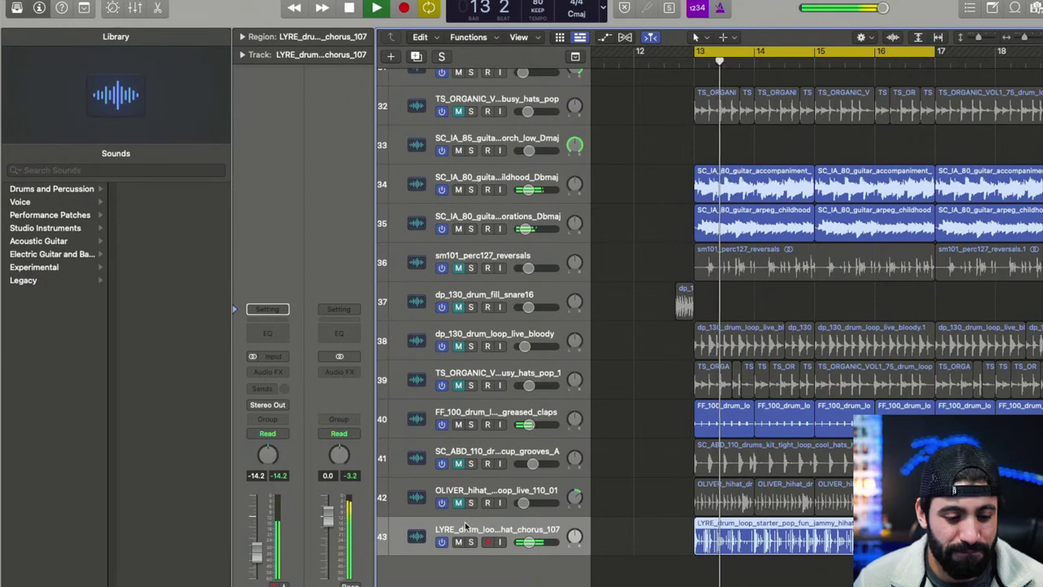
{"action": "left_click", "coordinate": [461, 493]}
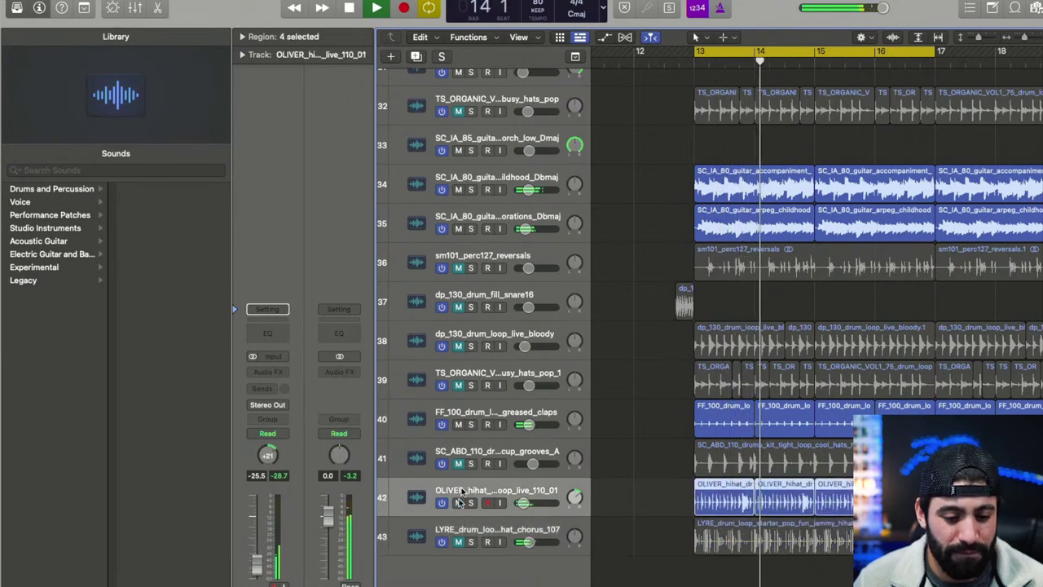
{"action": "left_click", "coordinate": [460, 502]}
{"action": "left_click", "coordinate": [458, 464]}
{"action": "key", "text": "super+Left"}
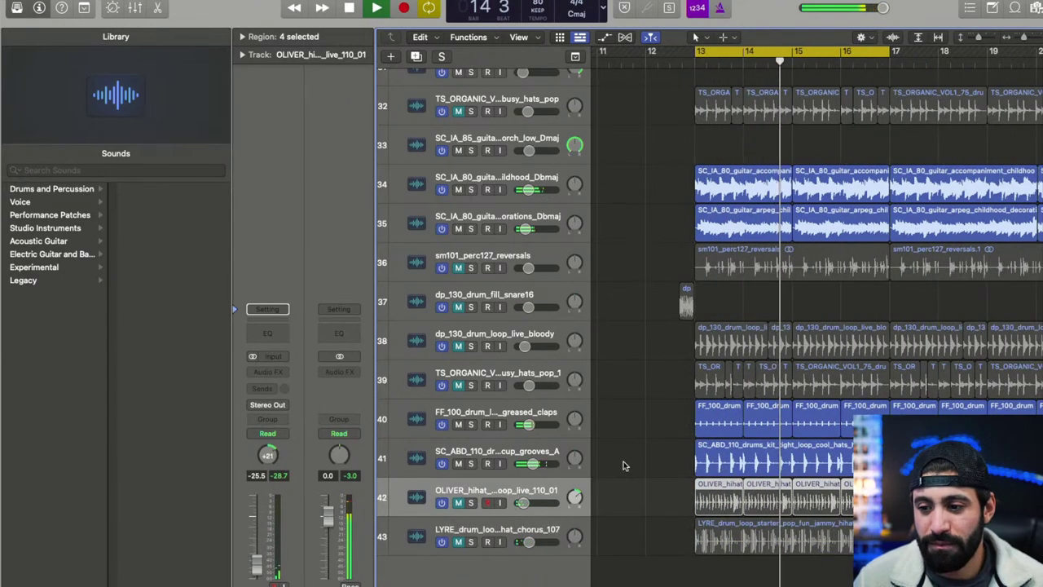
{"action": "key", "text": "super+Left"}
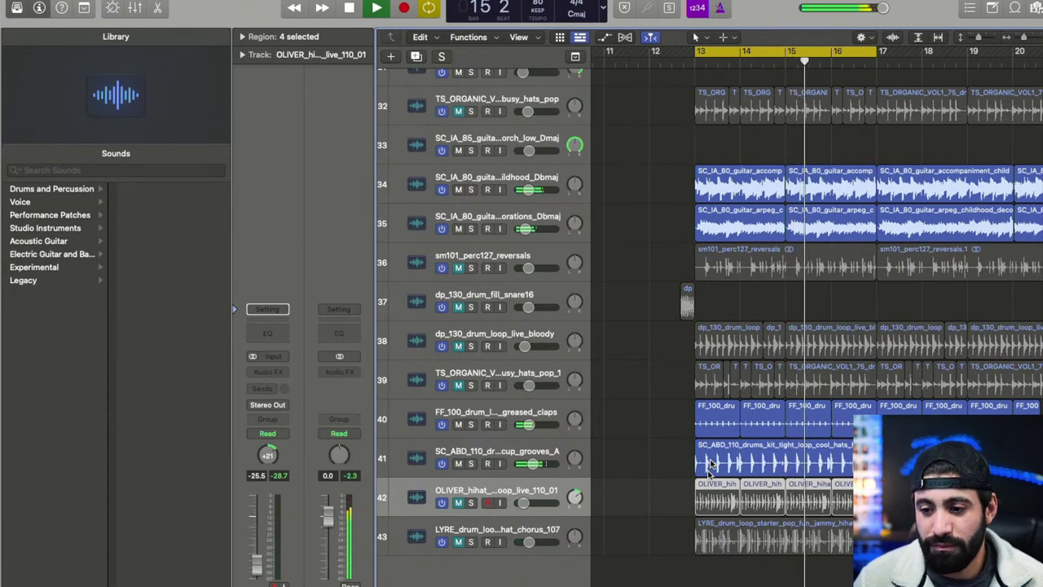
{"action": "key", "text": "super+Left"}
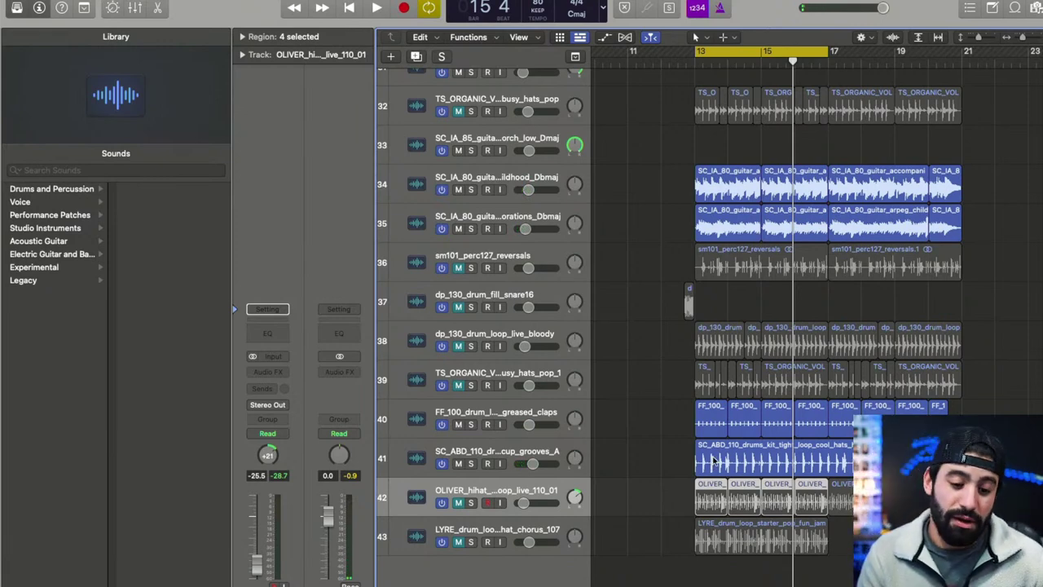
{"action": "key", "text": "space"}
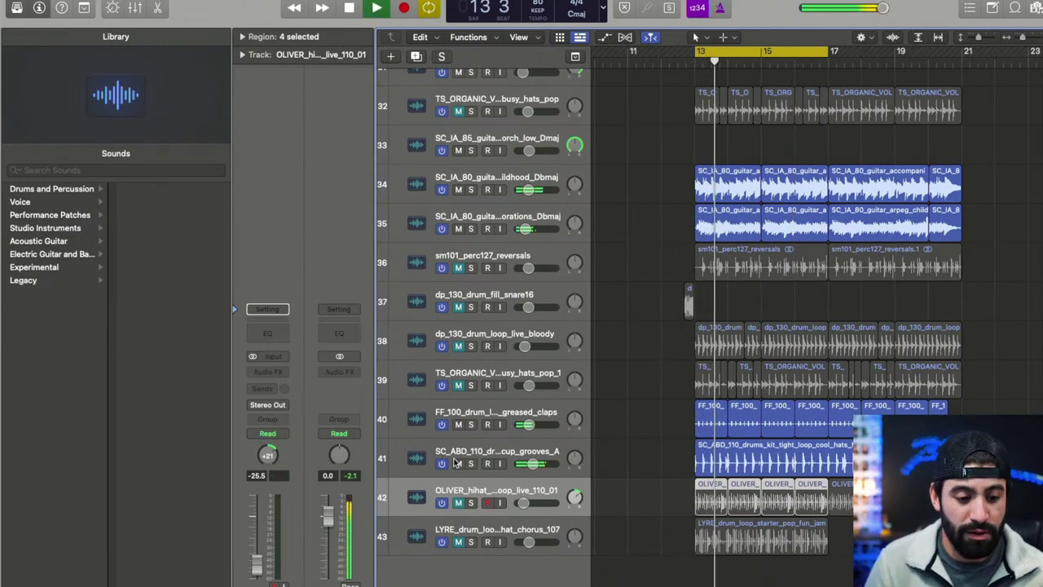
{"action": "left_click", "coordinate": [462, 531]}
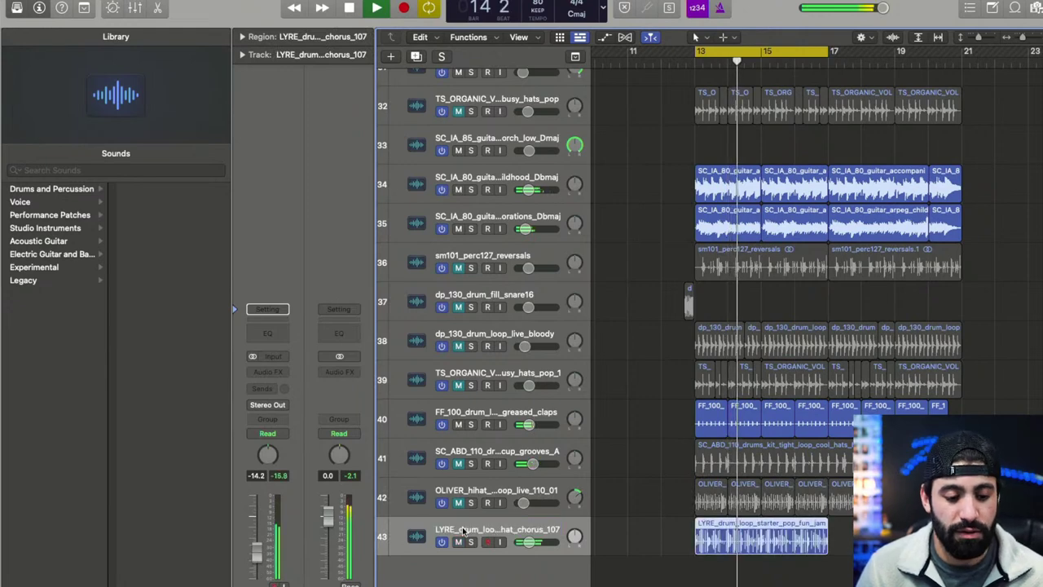
- Listen repeatedly to the start of the LYRE loop at bar 13 and examine its opening hits closely
{"action": "key", "text": "super+Right"}
{"action": "key", "text": "super+Right"}
{"action": "key", "text": "space"}
{"action": "key", "text": "space"}
{"action": "key", "text": "super+Right"}
{"action": "key", "text": "super+Right"}
{"action": "key", "text": "super+Right"}
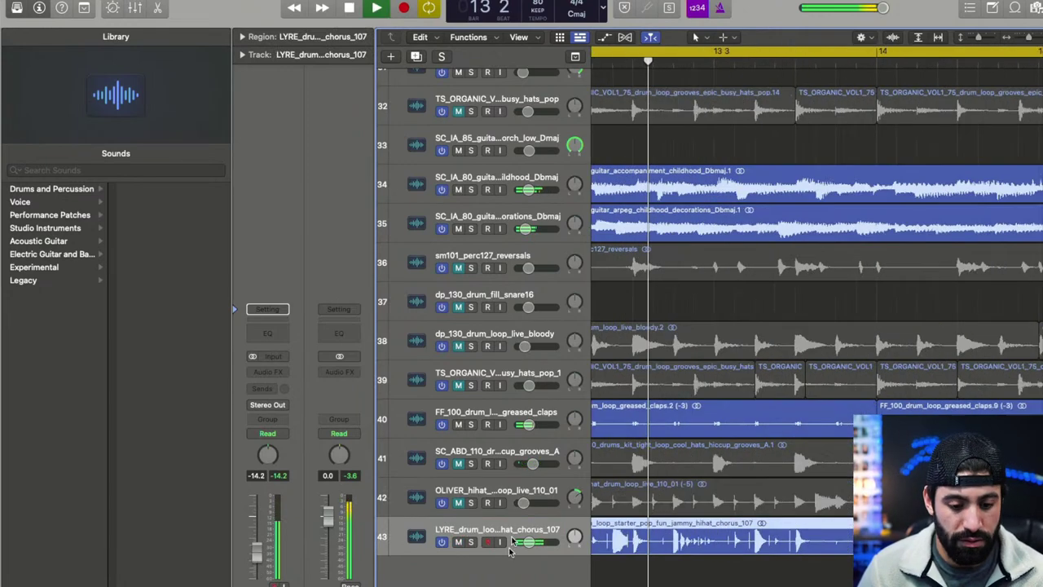
{"action": "key", "text": "space"}
{"action": "scroll", "coordinate": [657, 540], "scroll_direction": "left", "scroll_amount": 3}
{"action": "key", "text": "space"}
{"action": "key", "text": "space"}
{"action": "key", "text": "space"}
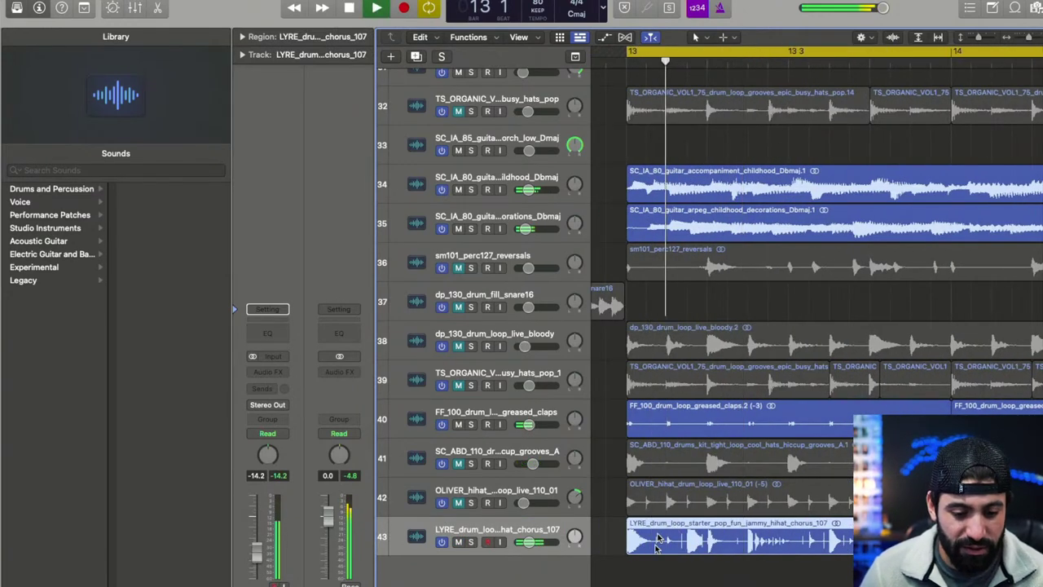
{"action": "key", "text": "e"}
{"action": "key", "text": "e"}
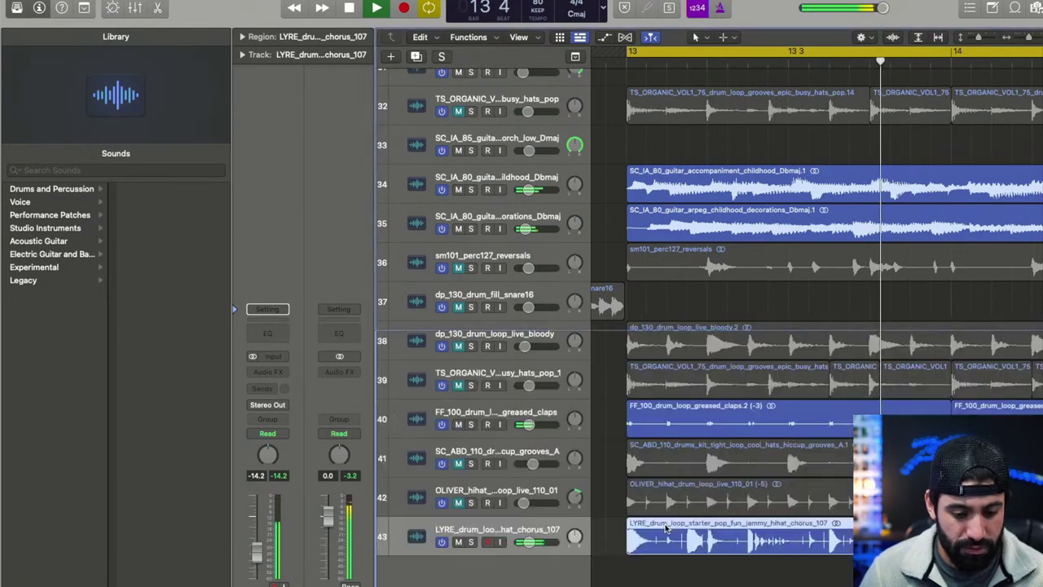
- Split the LYRE region just after its first hit in bar 13 and try moving the remainder later
{"action": "key", "text": "space"}
{"action": "double_click", "coordinate": [658, 534], "text": "super"}
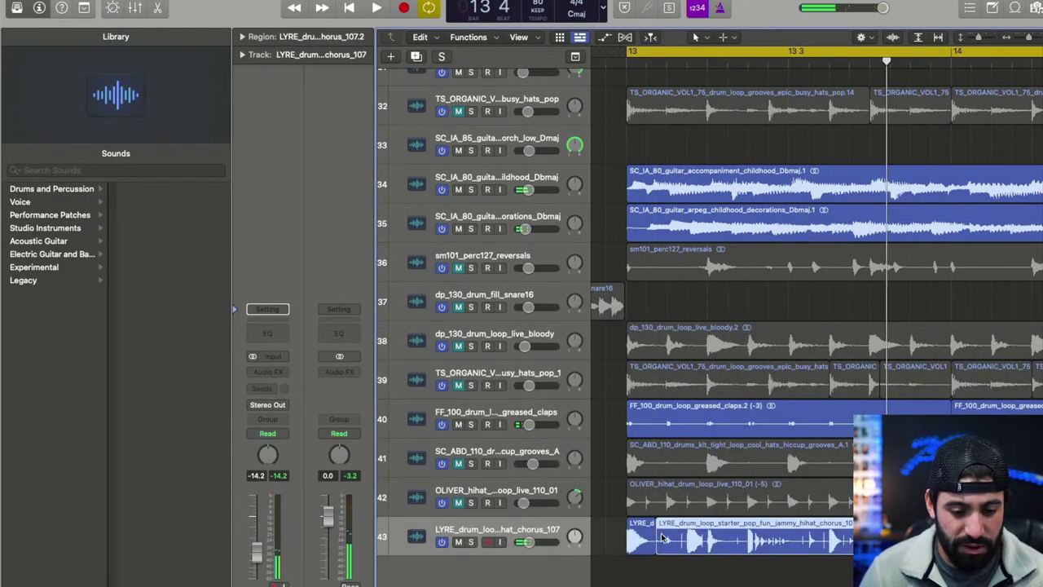
{"action": "left_click_drag", "start_coordinate": [661, 538], "coordinate": [689, 542]}
- Change the Flex Time mode of the LYRE loop on track 43 and hide the Flex view
{"action": "key", "text": "super+f"}
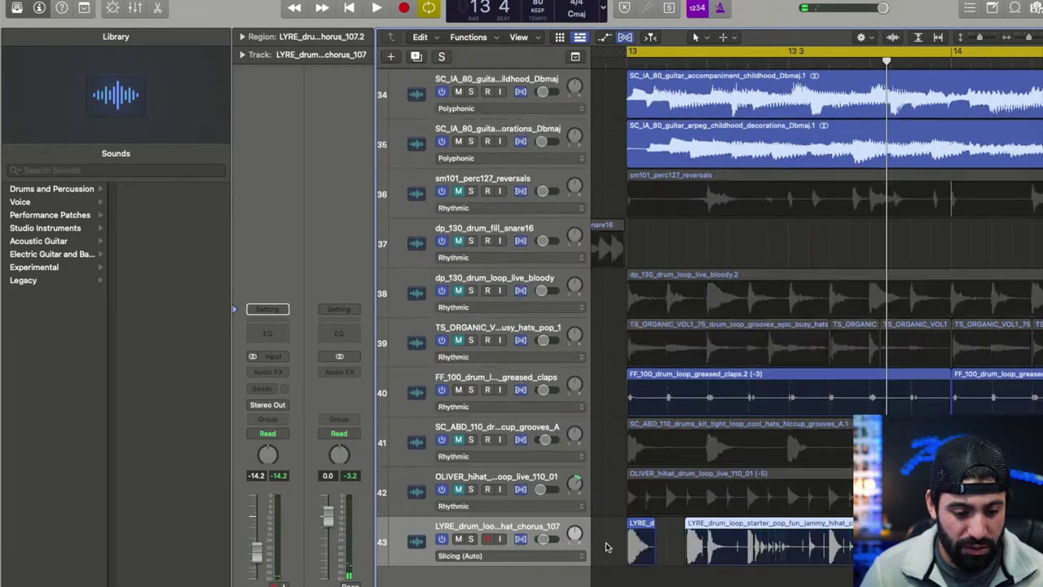
{"action": "left_click", "coordinate": [559, 554]}
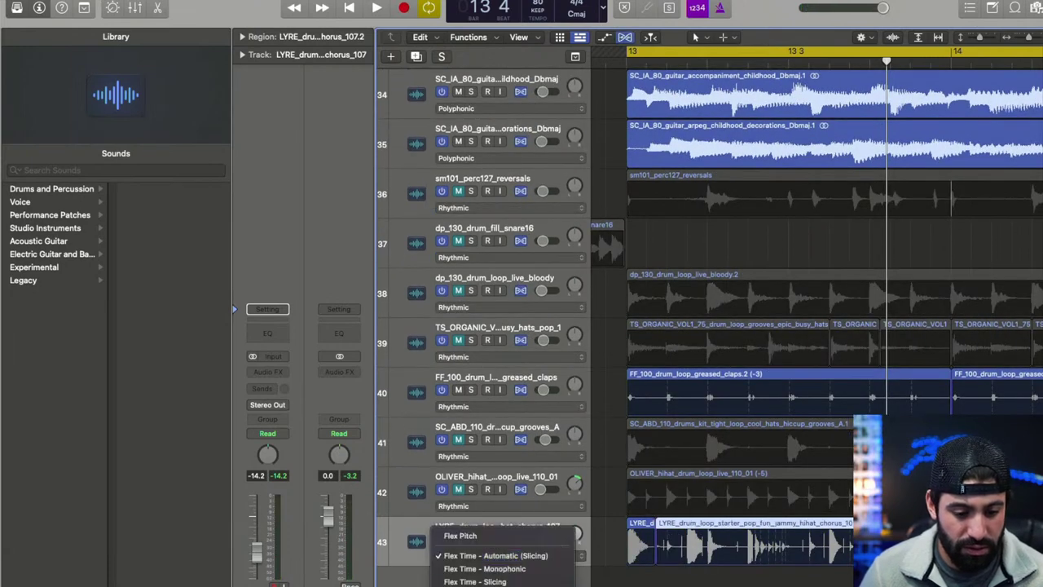
{"action": "left_click", "coordinate": [568, 580]}
{"action": "key", "text": "super+f"}
- Move the second part of the LYRE loop later to just ahead of beat 2 of bar 13 and play it
{"action": "left_click_drag", "start_coordinate": [661, 543], "coordinate": [687, 544]}
{"action": "key", "text": "space"}
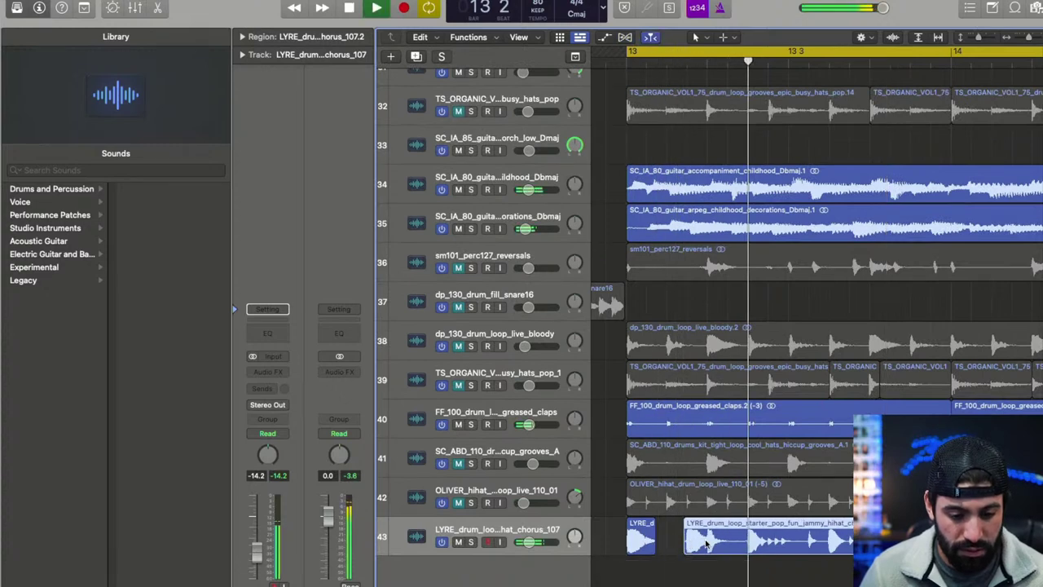
- Split the LYRE region at 13 2 4 1, move the remainder to about the middle of beat 3, and play it
{"action": "double_click", "coordinate": [769, 542], "text": "super"}
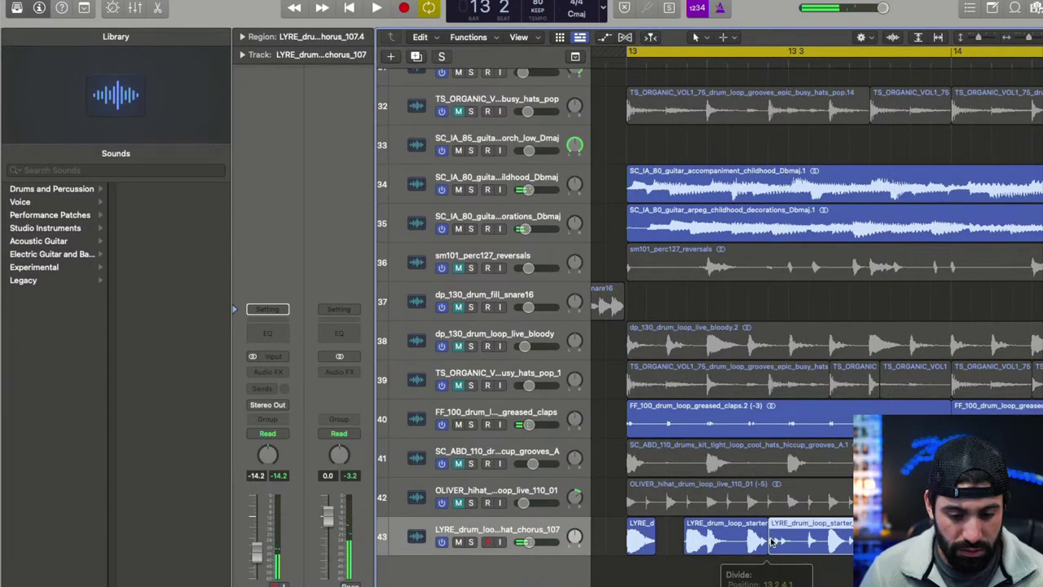
{"action": "left_click_drag", "start_coordinate": [774, 542], "coordinate": [830, 545]}
{"action": "key", "text": "space"}
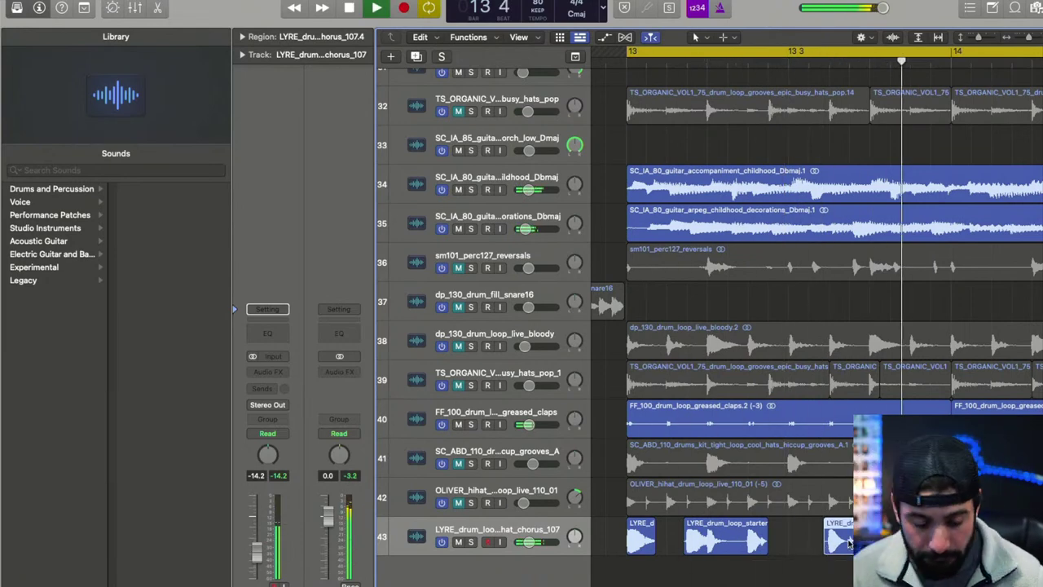
- Split the second LYRE chop at beat 2 of bar 13, move the remainder slightly later, and play it
{"action": "double_click", "coordinate": [707, 540], "text": "super"}
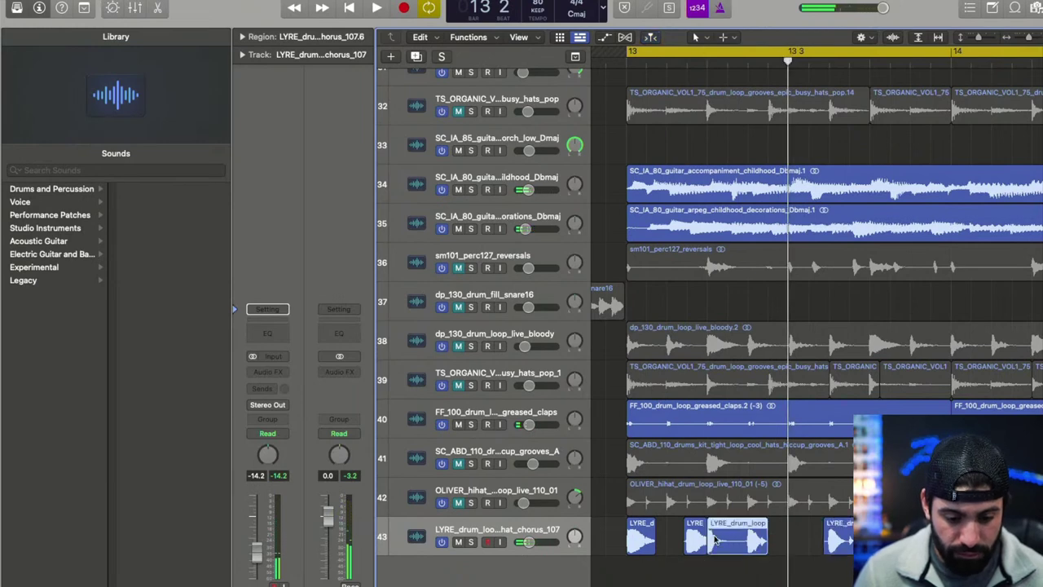
{"action": "left_click_drag", "start_coordinate": [710, 544], "coordinate": [733, 544]}
{"action": "key", "text": "space"}
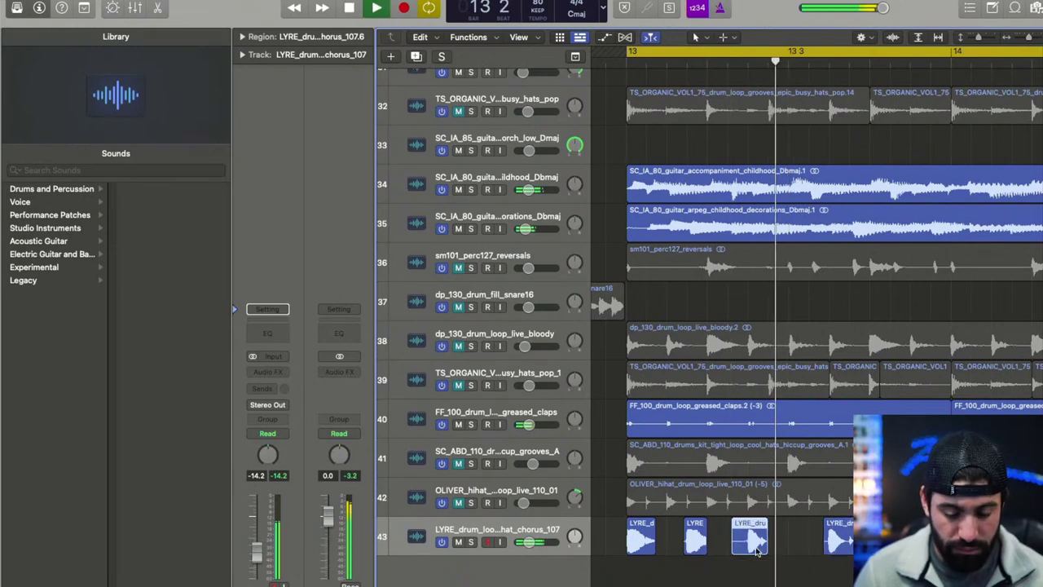
{"action": "key", "text": "super+Left"}
{"action": "key", "text": "space"}
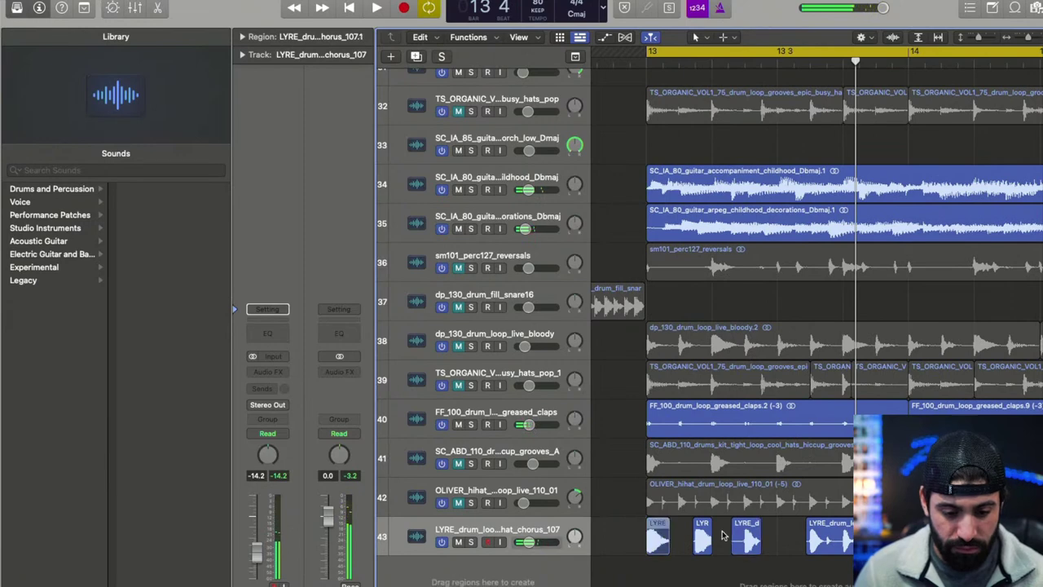
- Split the third LYRE chop in bar 13 just before its hit, shift the hit slightly later, and play it
{"action": "left_click_drag", "start_coordinate": [742, 542], "coordinate": [761, 535]}
{"action": "key", "text": "space"}
{"action": "scroll", "coordinate": [766, 540], "scroll_direction": "down", "scroll_amount": 2}
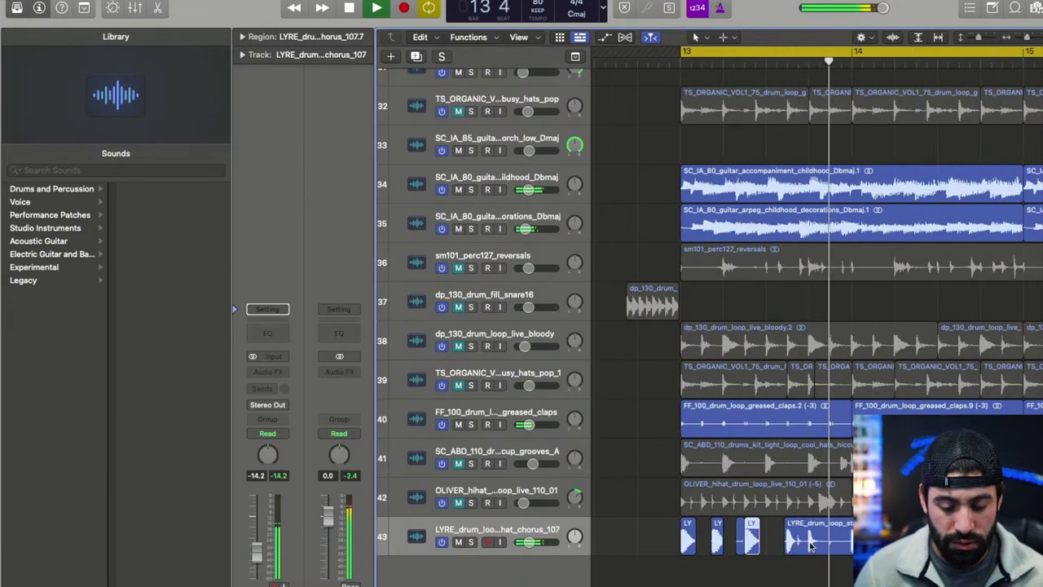
- Try deleting the long LYRE remainder and repeating the four bar 13 chops at bar 14, play it, and undo this
{"action": "scroll", "coordinate": [786, 543], "scroll_direction": "down", "scroll_amount": 2}
{"action": "left_click", "coordinate": [797, 544]}
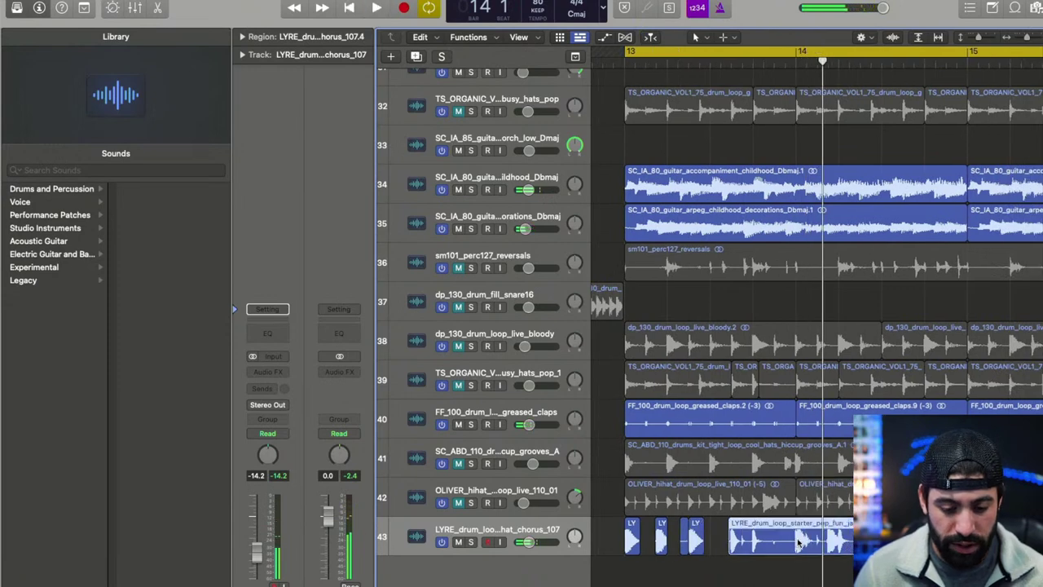
{"action": "key", "text": "Delete"}
{"action": "left_click_drag", "start_coordinate": [797, 545], "coordinate": [613, 544]}
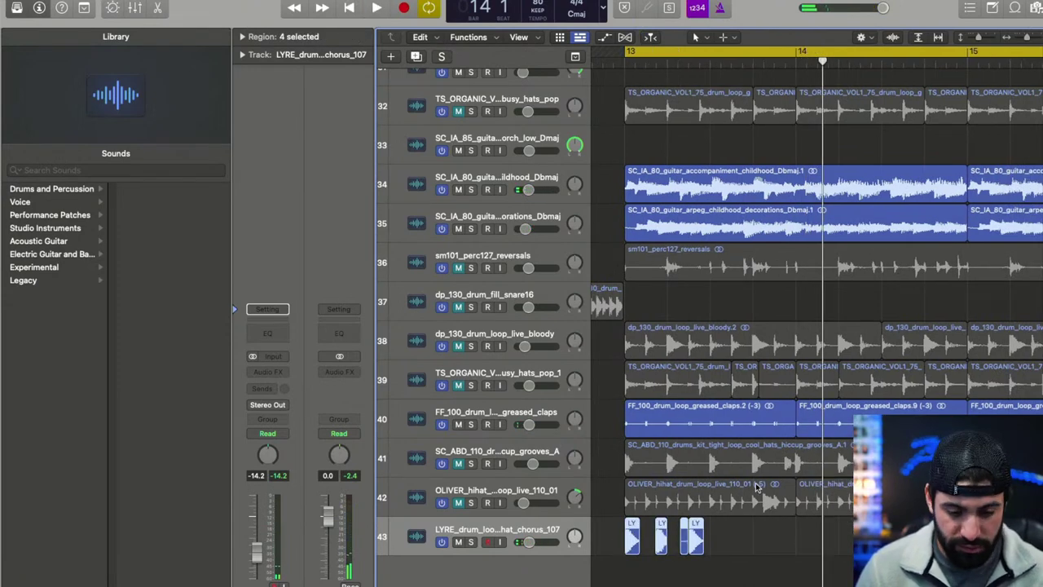
{"action": "key", "text": "super+v"}
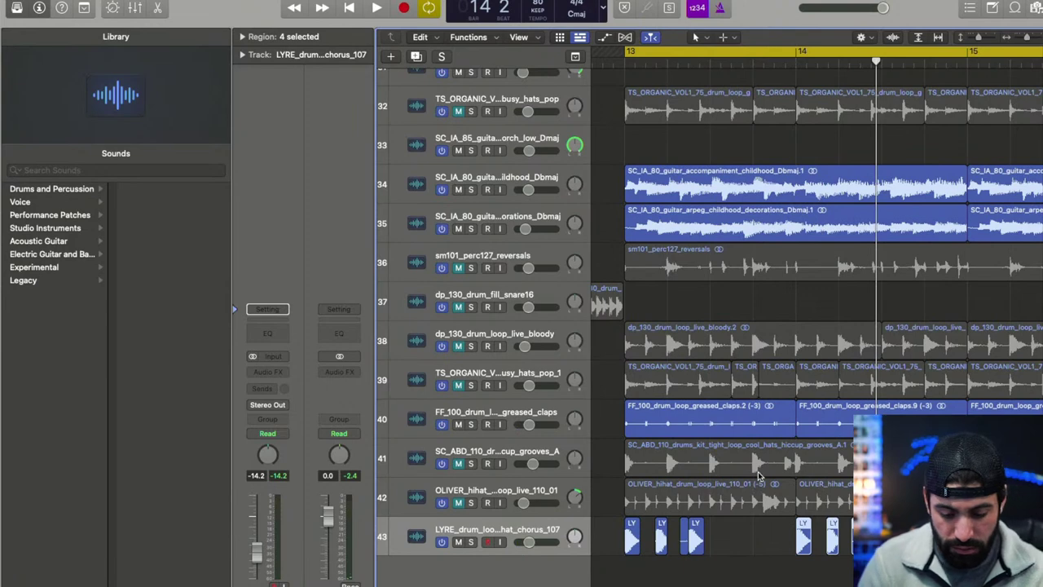
{"action": "key", "text": "space"}
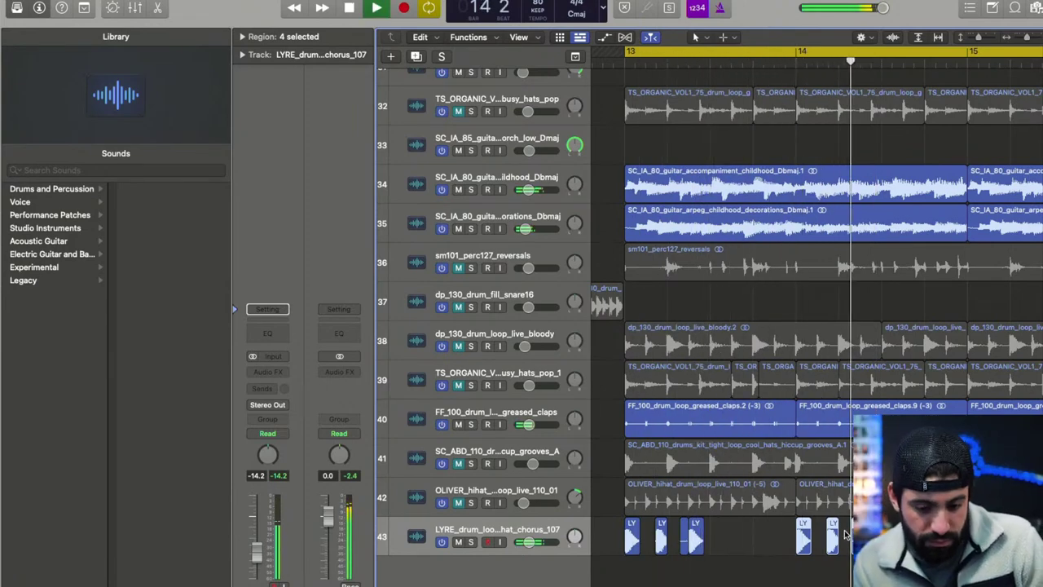
{"action": "key", "text": "space"}
{"action": "key", "text": "super+z"}
- Split the long LYRE remainder at bar 14 and delete everything after the cut
{"action": "left_click", "coordinate": [836, 561]}
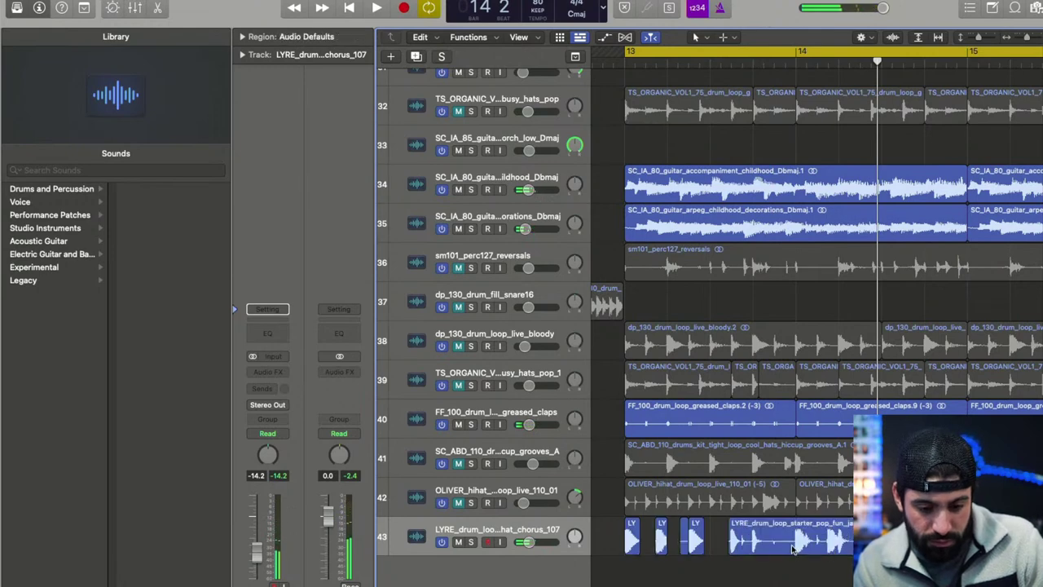
{"action": "double_click", "coordinate": [795, 551]}
{"action": "key", "text": "Delete"}
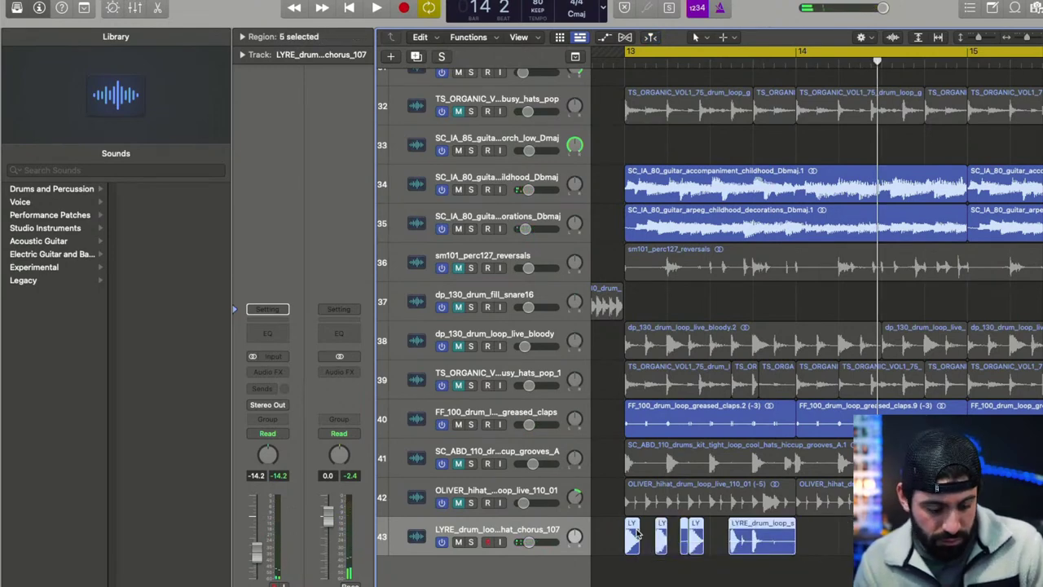
- Repeat the five LYRE chops of bar 13 at bar 14 and play the result
{"action": "key", "text": "comma"}
{"action": "key", "text": "super+v"}
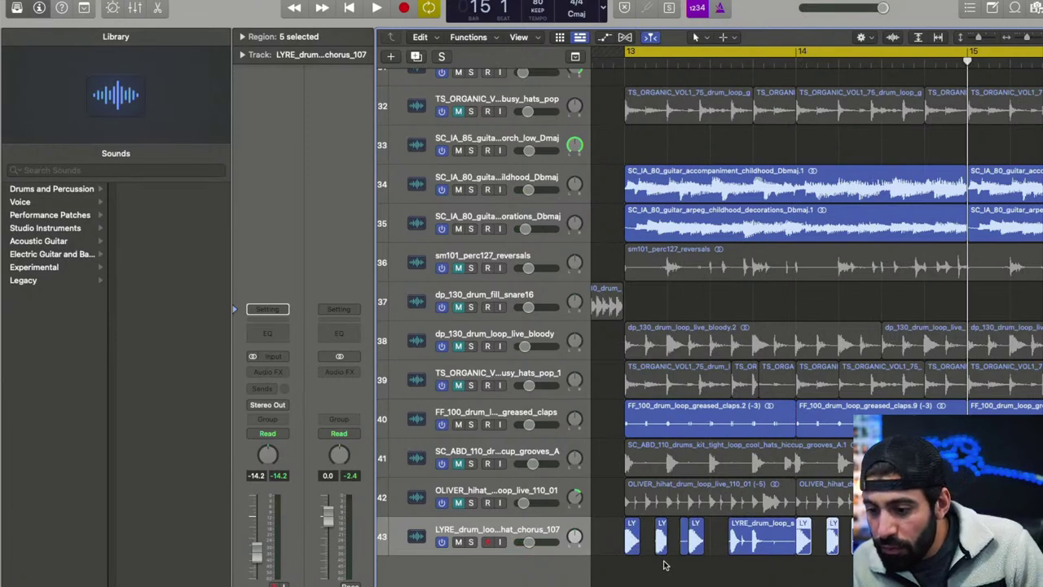
{"action": "key", "text": "space"}
{"action": "key", "text": "super+Left"}
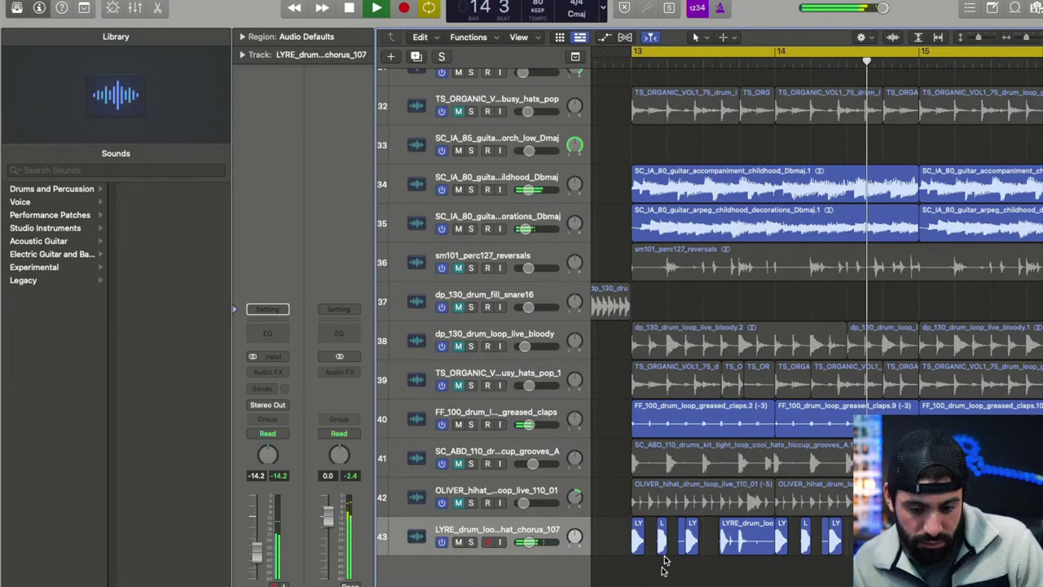
- Replace the second LYRE chop in bars 13 and 14 with copies of the first chop and play it
{"action": "left_click", "coordinate": [661, 531]}
{"action": "key", "text": "space"}
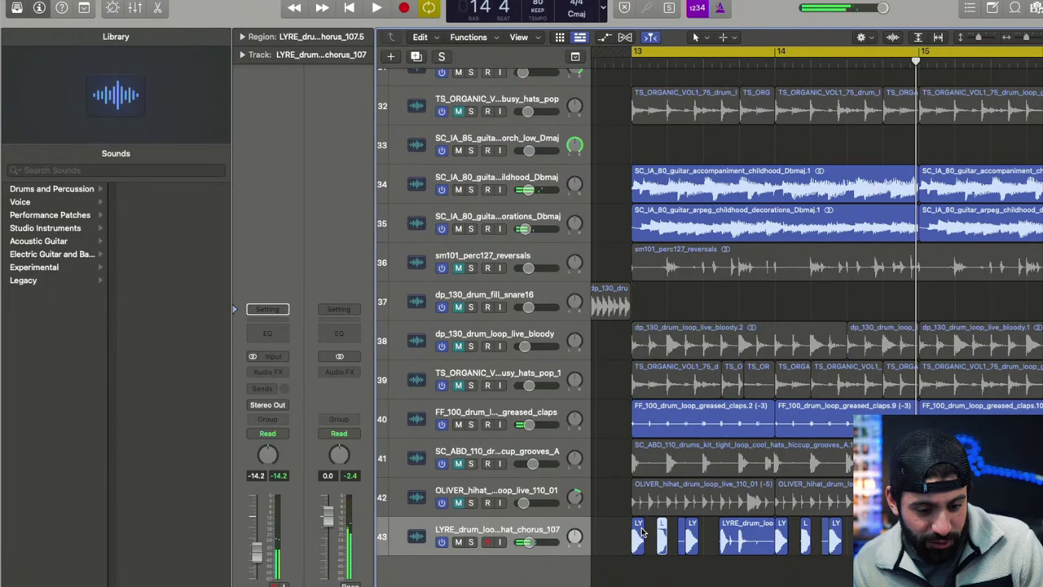
{"action": "left_click_drag", "start_coordinate": [642, 533], "coordinate": [811, 535]}
{"action": "key", "text": "z"}
{"action": "key", "text": "z"}
{"action": "key", "text": "space"}
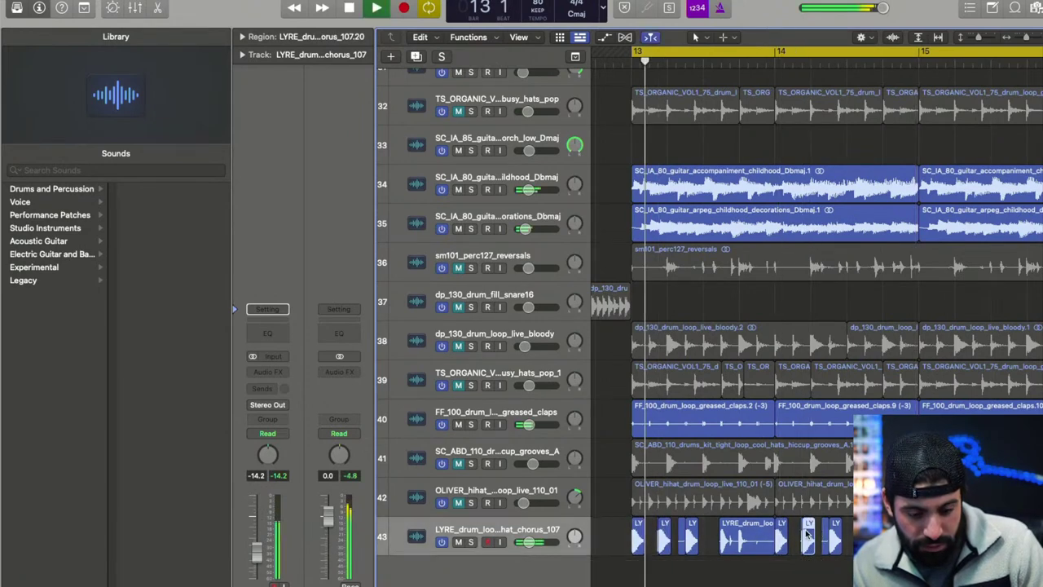
- Listen through bars 13 and 14, then select all their LYRE chops and repeat them from bar 15
{"action": "scroll", "coordinate": [803, 535], "scroll_direction": "up", "scroll_amount": 2}
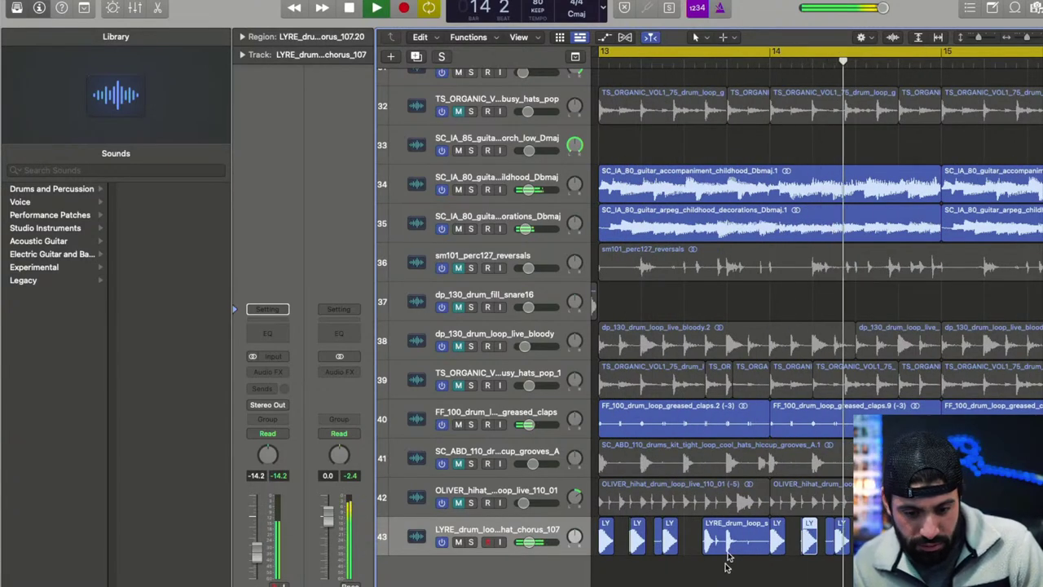
{"action": "scroll", "coordinate": [731, 557], "scroll_direction": "down", "scroll_amount": 3}
{"action": "scroll", "coordinate": [738, 559], "scroll_direction": "right", "scroll_amount": 2}
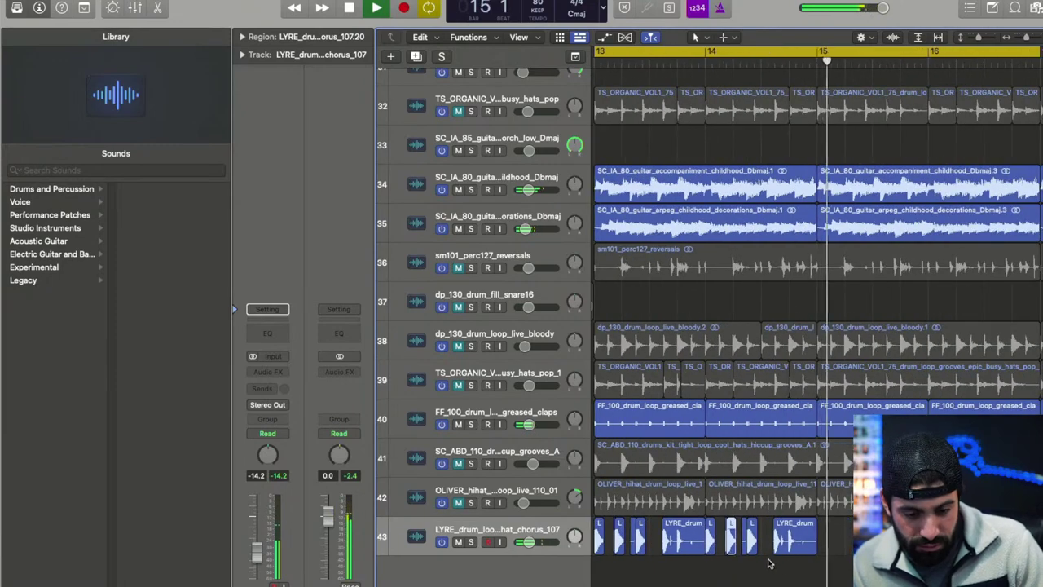
{"action": "key", "text": "space"}
{"action": "left_click", "coordinate": [786, 560]}
{"action": "scroll", "coordinate": [790, 560], "scroll_direction": "down", "scroll_amount": 2}
{"action": "left_click_drag", "start_coordinate": [697, 543], "coordinate": [620, 543]}
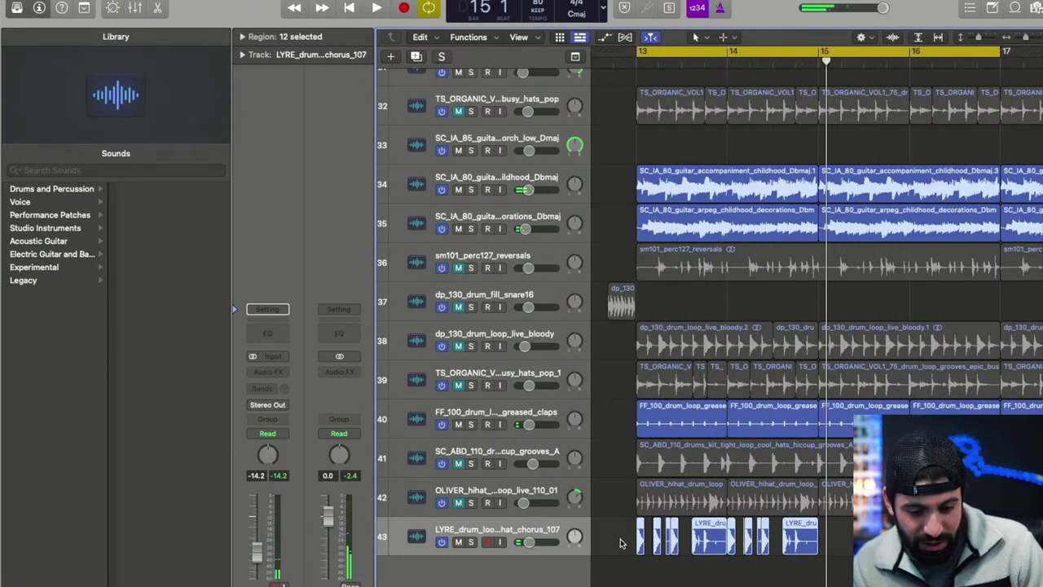
{"action": "key", "text": "super+r"}
- Play the repeated LYRE pattern and lower the volume of track 43 to -16.8 dB
{"action": "key", "text": "space"}
{"action": "scroll", "coordinate": [632, 545], "scroll_direction": "down", "scroll_amount": 2}
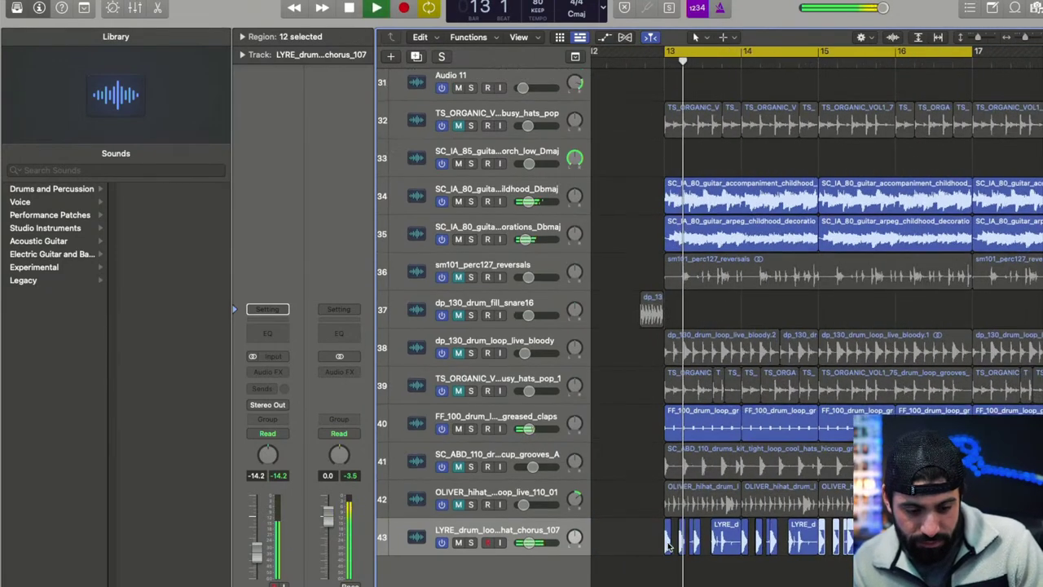
{"action": "left_click_drag", "start_coordinate": [531, 545], "coordinate": [528, 544]}
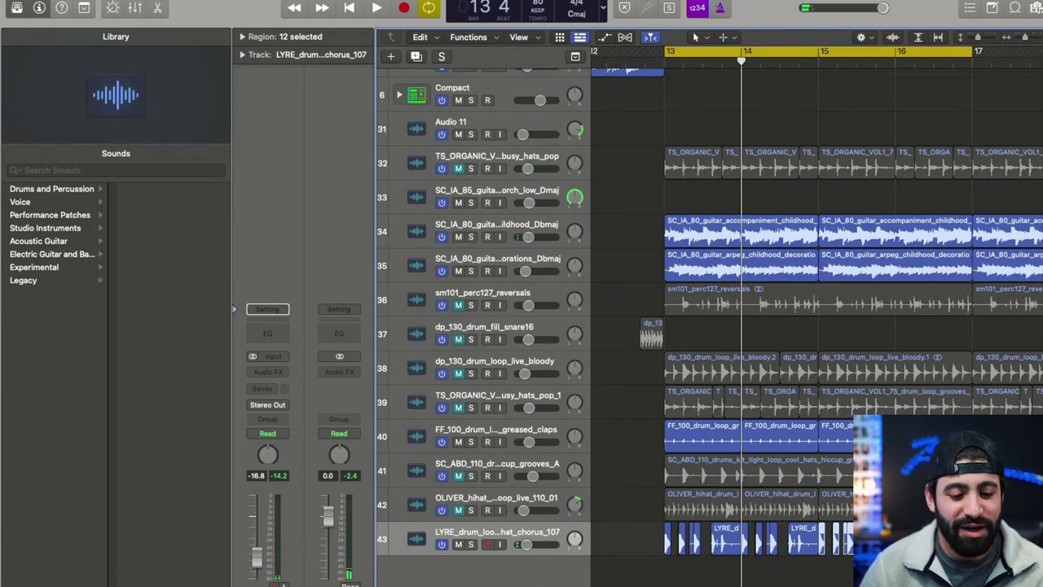
{"action": "mouse_move", "coordinate": [559, 580]}
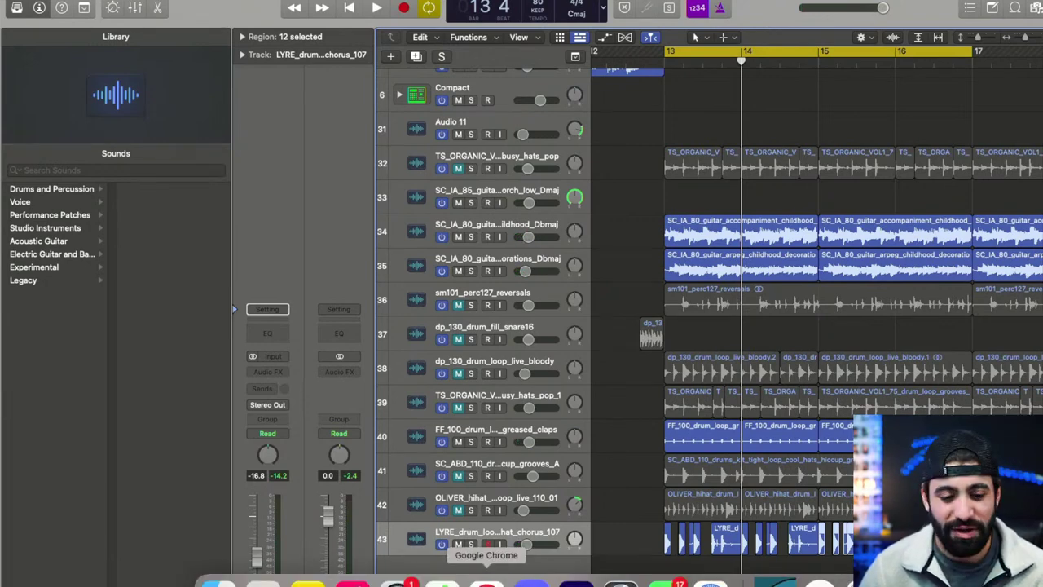
{"action": "left_click", "coordinate": [486, 582]}
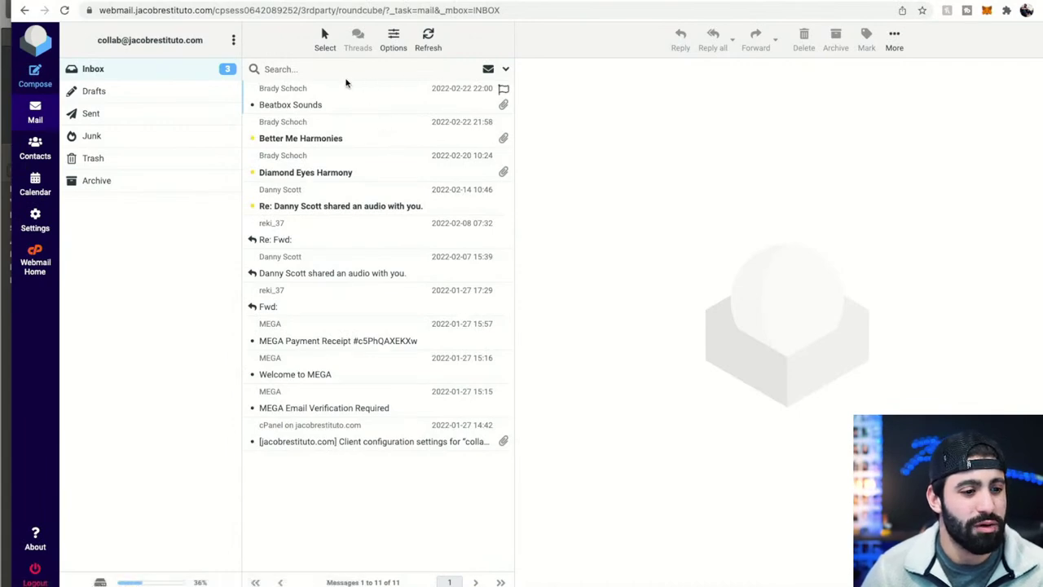
{"action": "key", "text": "super+Tab"}
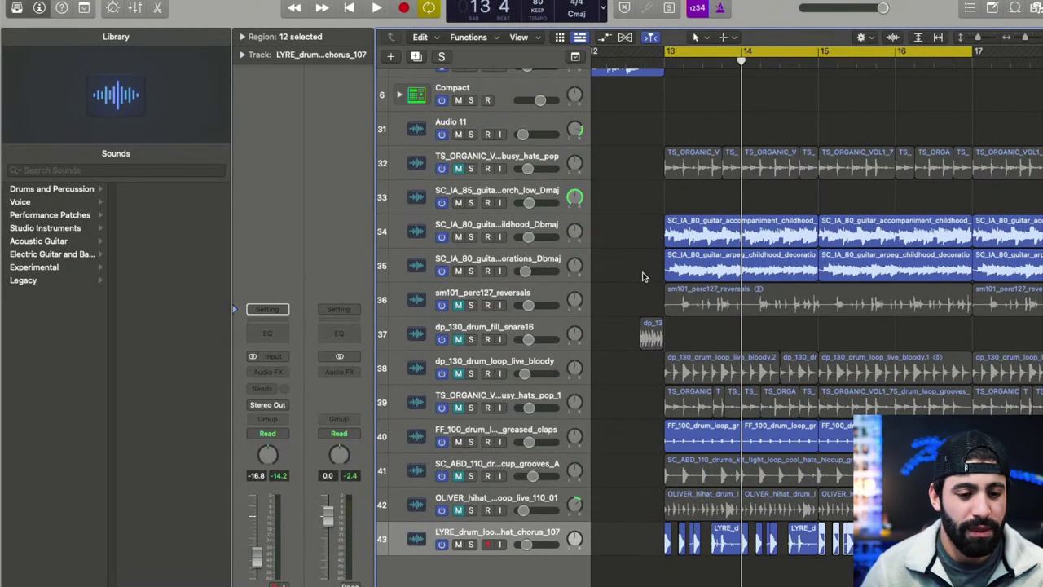
{"action": "key", "text": "super+Tab"}
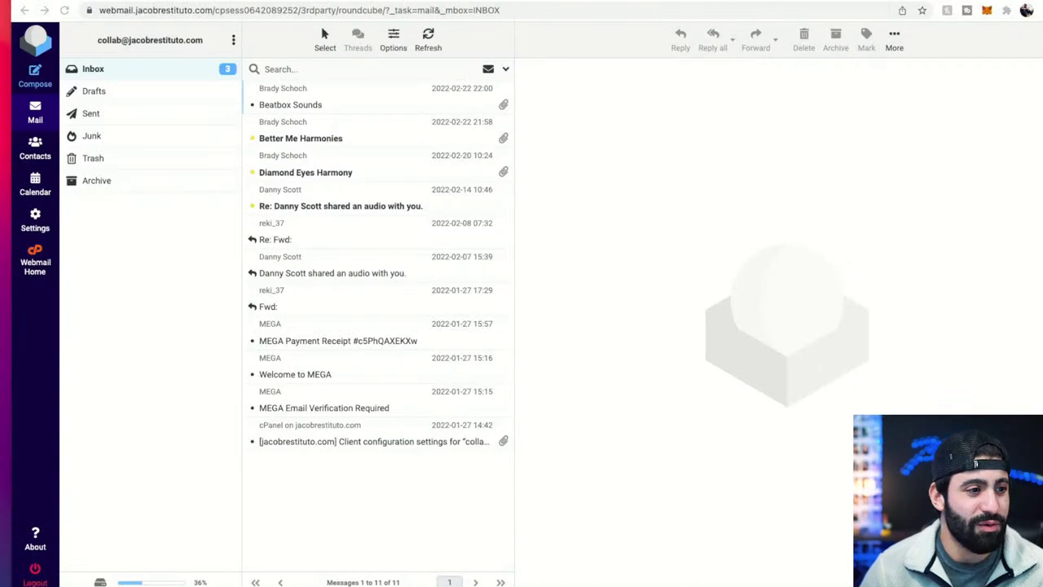
{"action": "left_click", "coordinate": [91, 0]}
{"action": "mouse_move", "coordinate": [129, 25]}
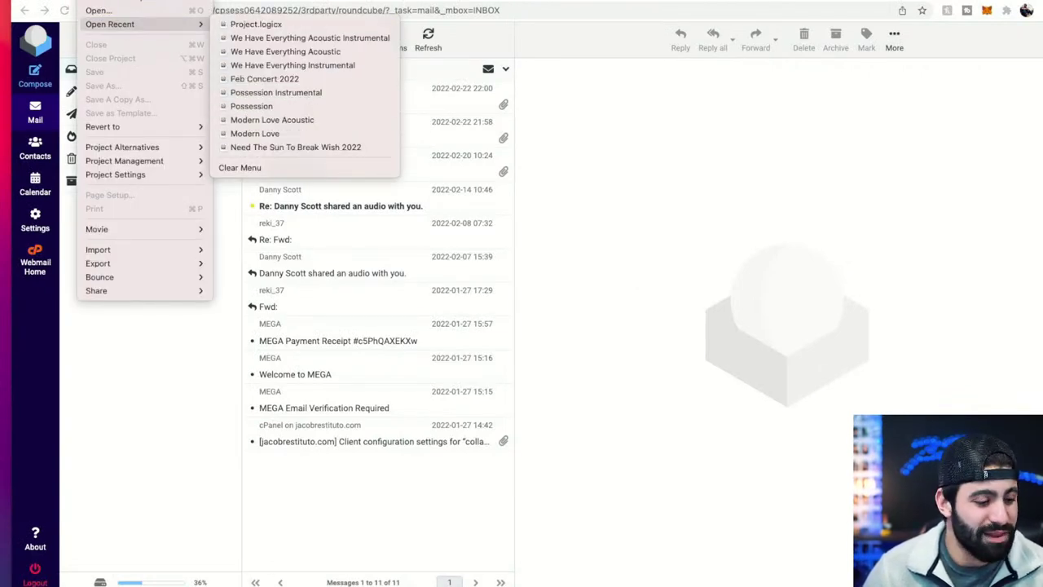
- Switch to Finder and open the Arthur Vibe folder inside Currently Working On in the MUSIC folder
{"action": "left_click", "coordinate": [263, 584]}
{"action": "left_click", "coordinate": [217, 579]}
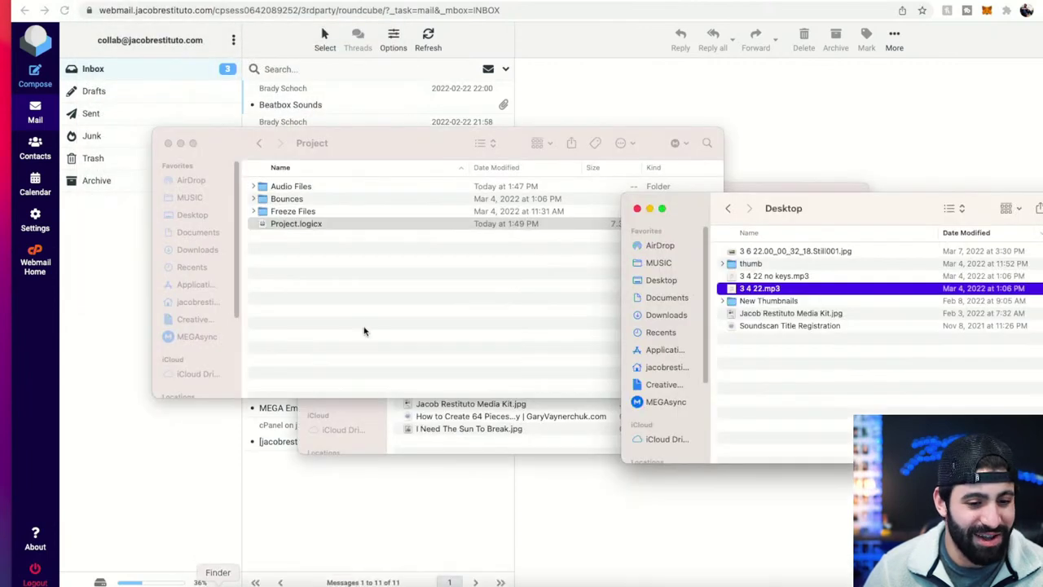
{"action": "left_click", "coordinate": [431, 286]}
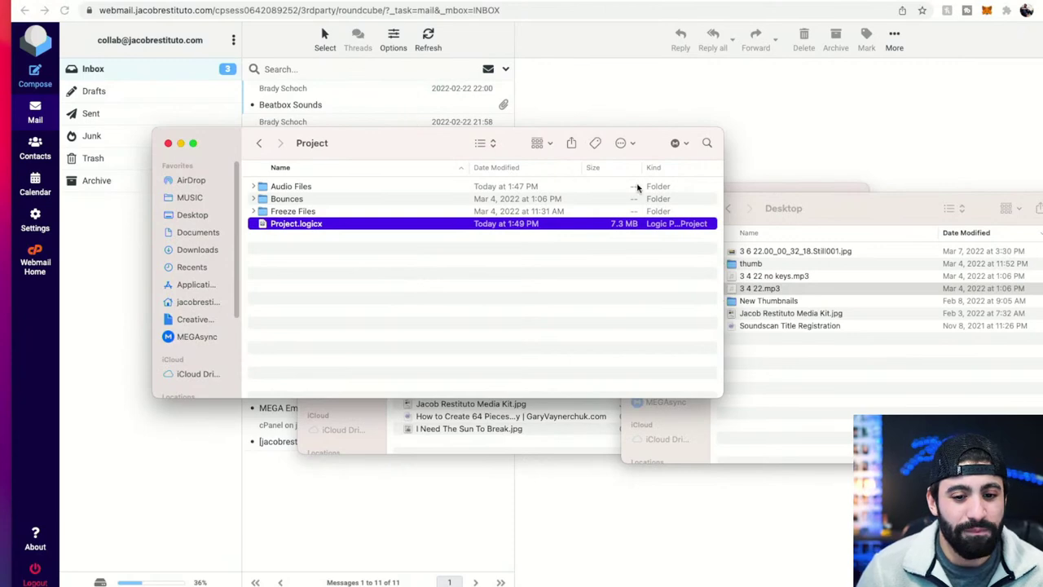
{"action": "left_click", "coordinate": [805, 193]}
{"action": "left_click", "coordinate": [693, 257]}
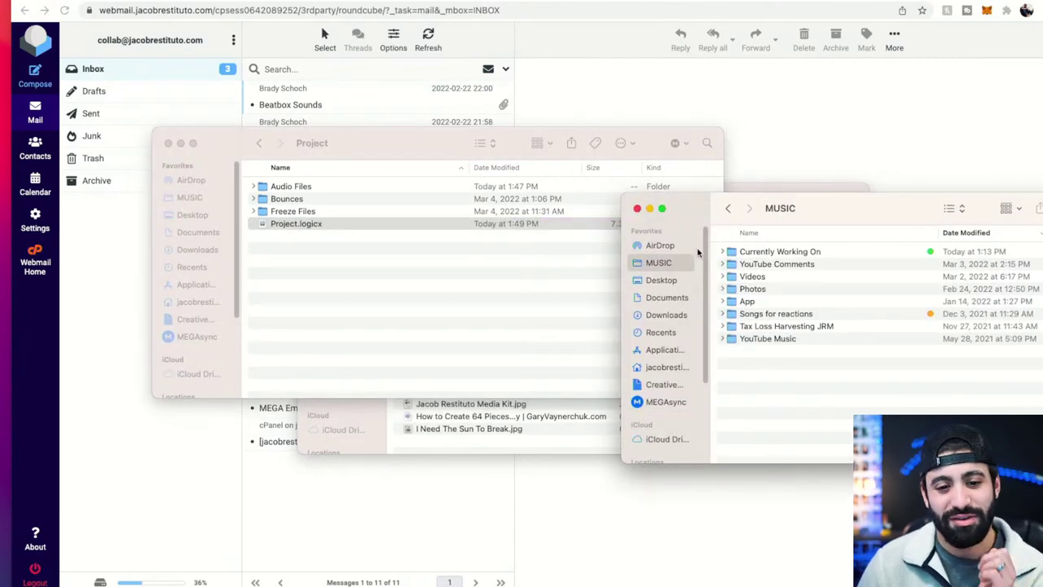
{"action": "double_click", "coordinate": [782, 248]}
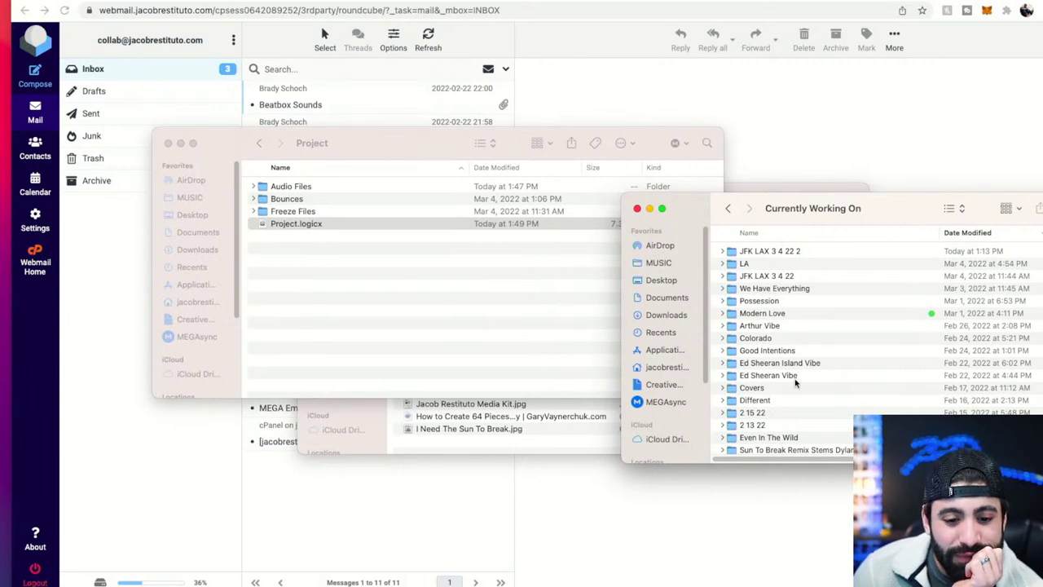
{"action": "double_click", "coordinate": [774, 322]}
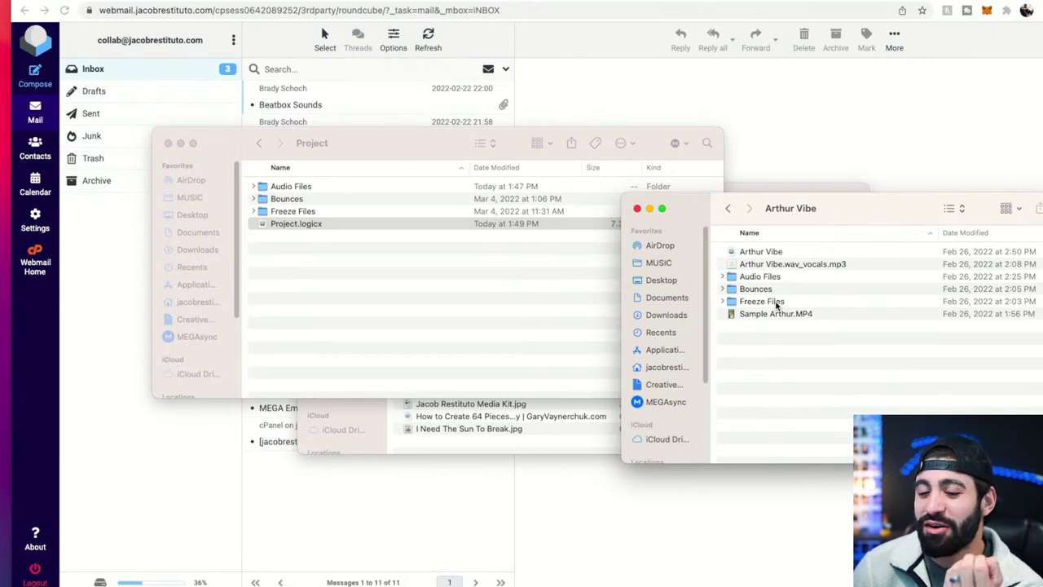
- Preview the Sample Arthur.MP4 video and replay it from the beginning
{"action": "left_click", "coordinate": [776, 310]}
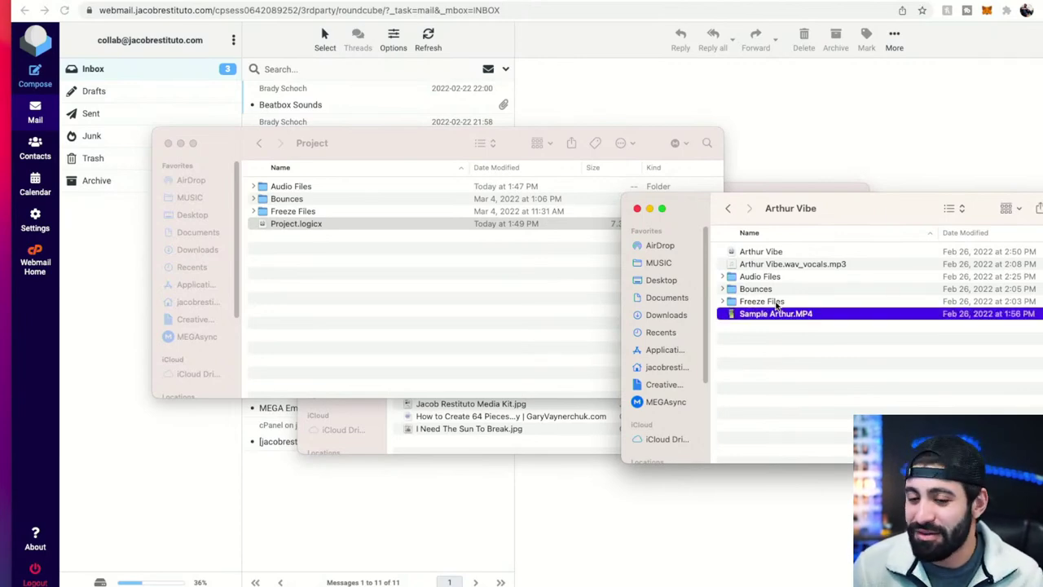
{"action": "key", "text": "space"}
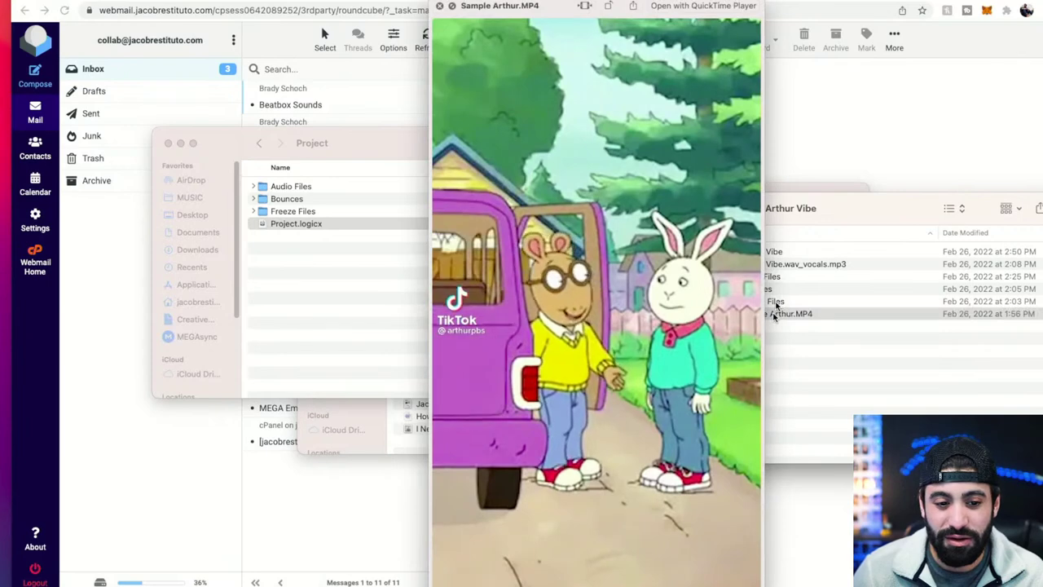
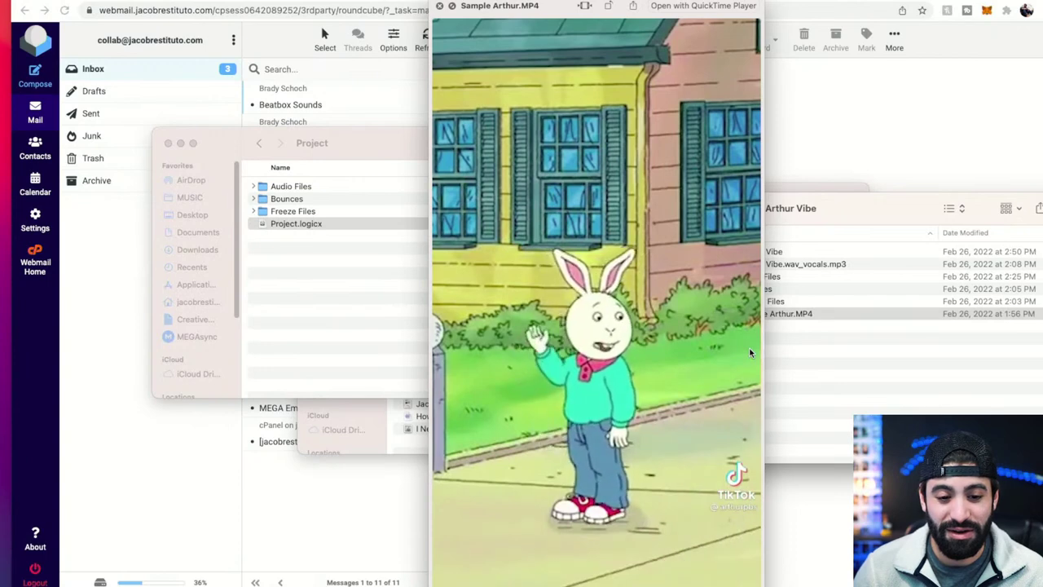
{"action": "key", "text": "space"}
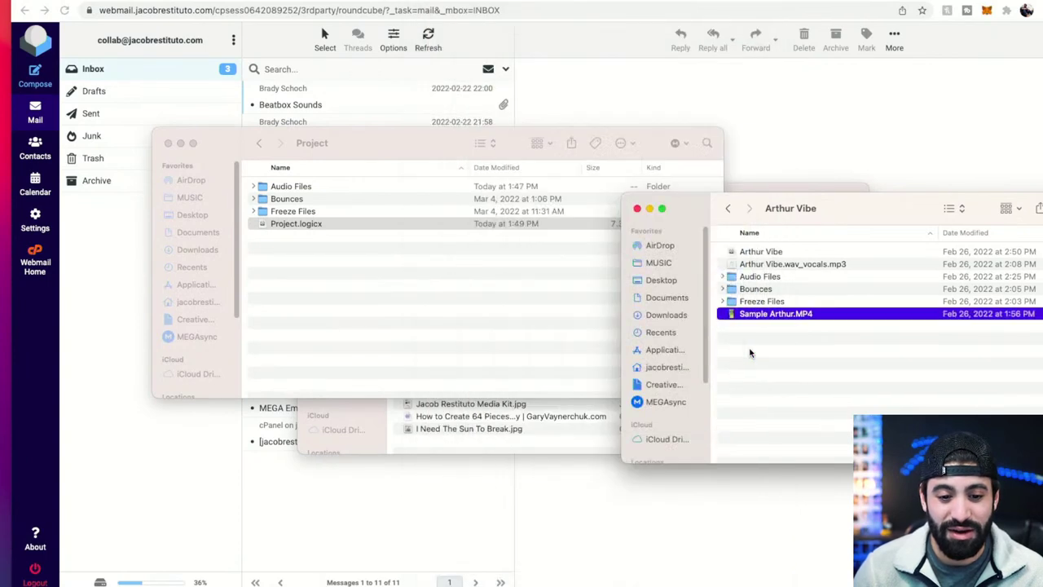
{"action": "key", "text": "space"}
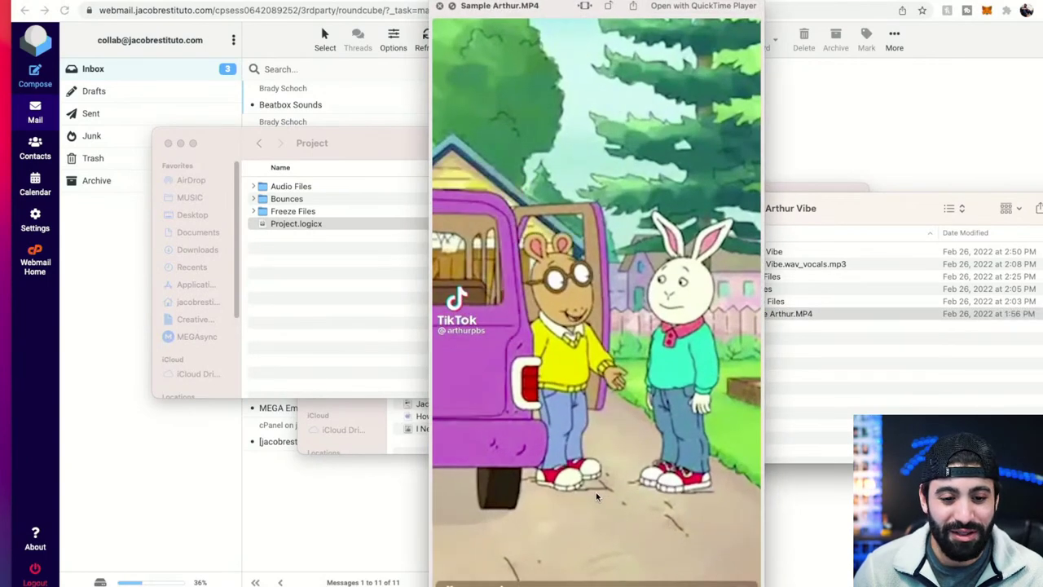
{"action": "key", "text": "space"}
{"action": "key", "text": "space"}
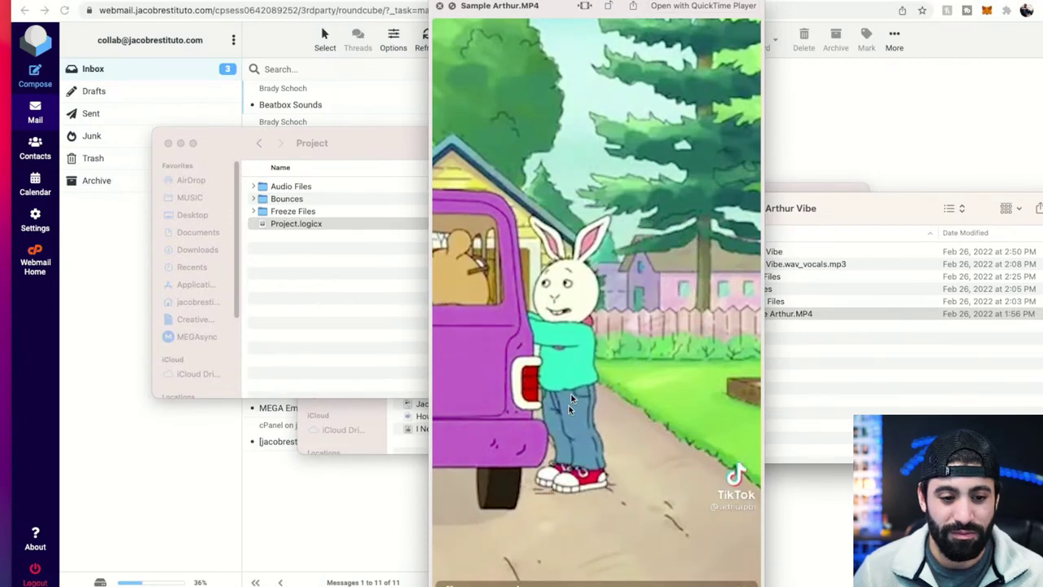
- Close the video preview and open the Arthur Vibe project in Logic Pro from its folder
{"action": "key", "text": "space"}
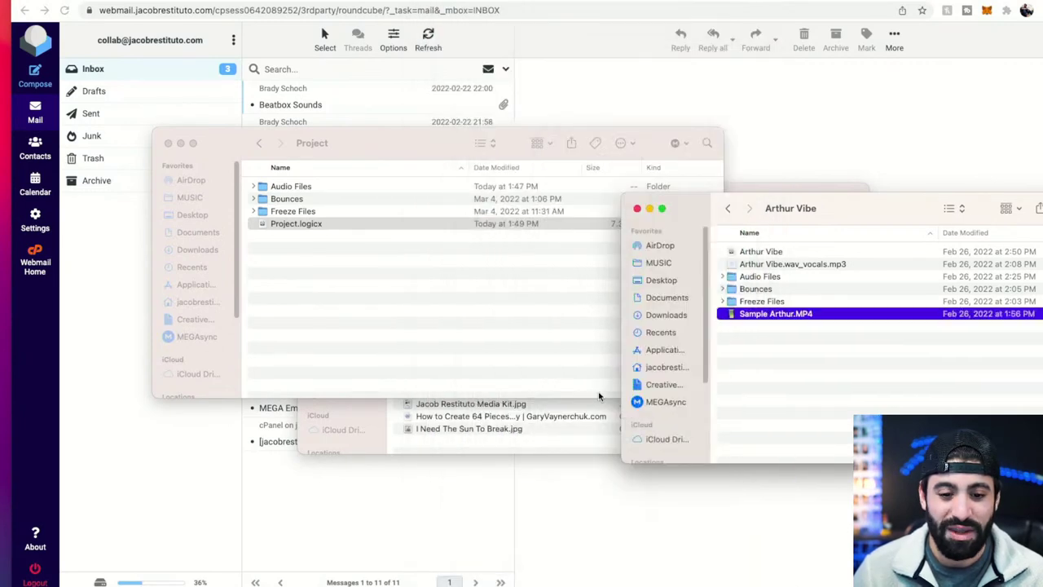
{"action": "double_click", "coordinate": [796, 248]}
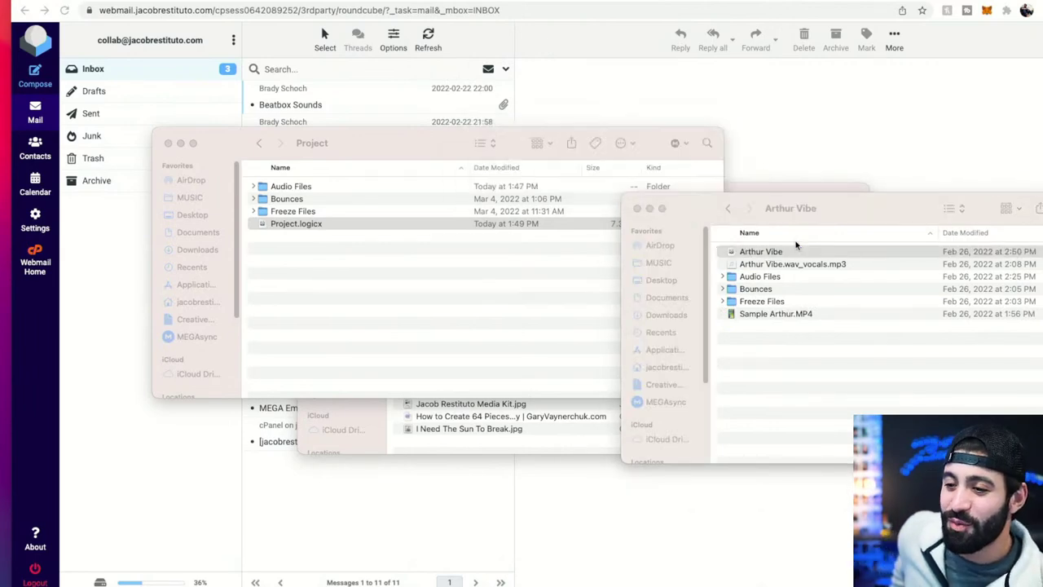
{"action": "key", "text": "super+Left"}
{"action": "key", "text": "super+Left"}
{"action": "key", "text": "super+Up"}
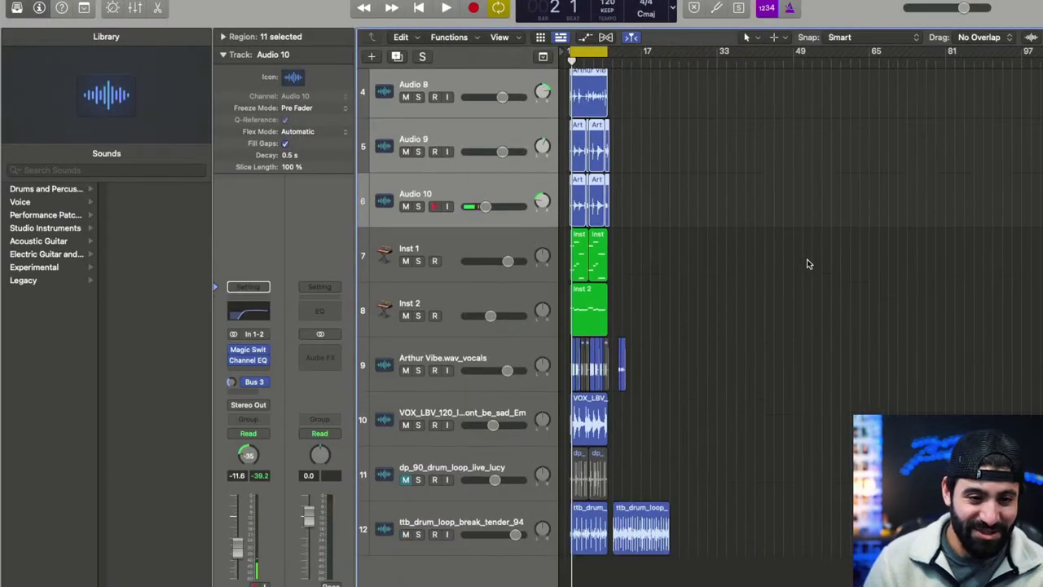
{"action": "scroll", "coordinate": [633, 313], "scroll_direction": "up", "scroll_amount": 5}
{"action": "scroll", "coordinate": [617, 329], "scroll_direction": "down", "scroll_amount": 5}
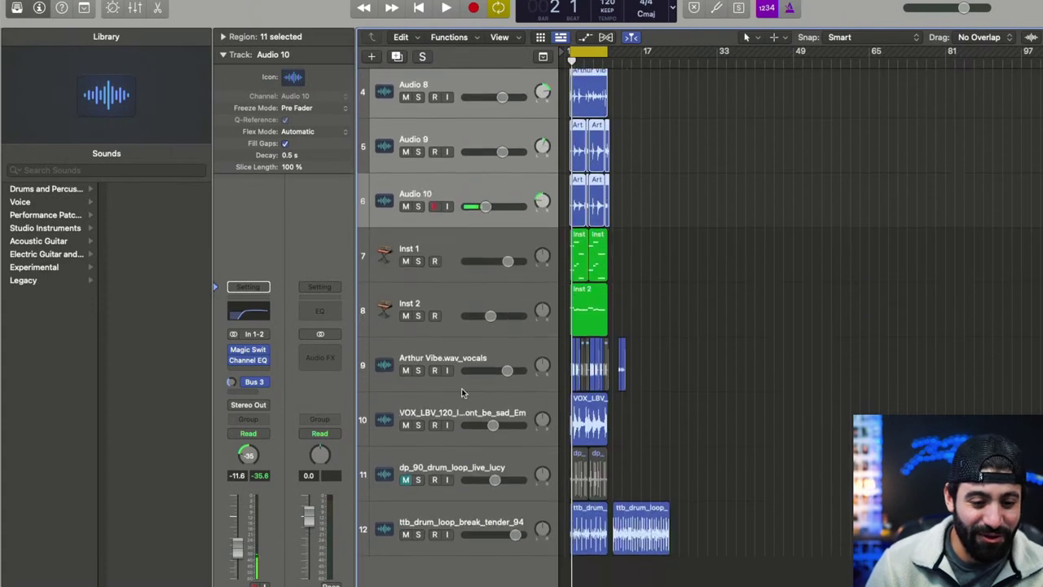
- Solo the Arthur Vibe.wav_vocals track, play its chopped regions, then turn the solo off and stop playback
{"action": "left_click", "coordinate": [417, 369]}
{"action": "key", "text": "space"}
{"action": "key", "text": "super+Right"}
{"action": "key", "text": "super+Right"}
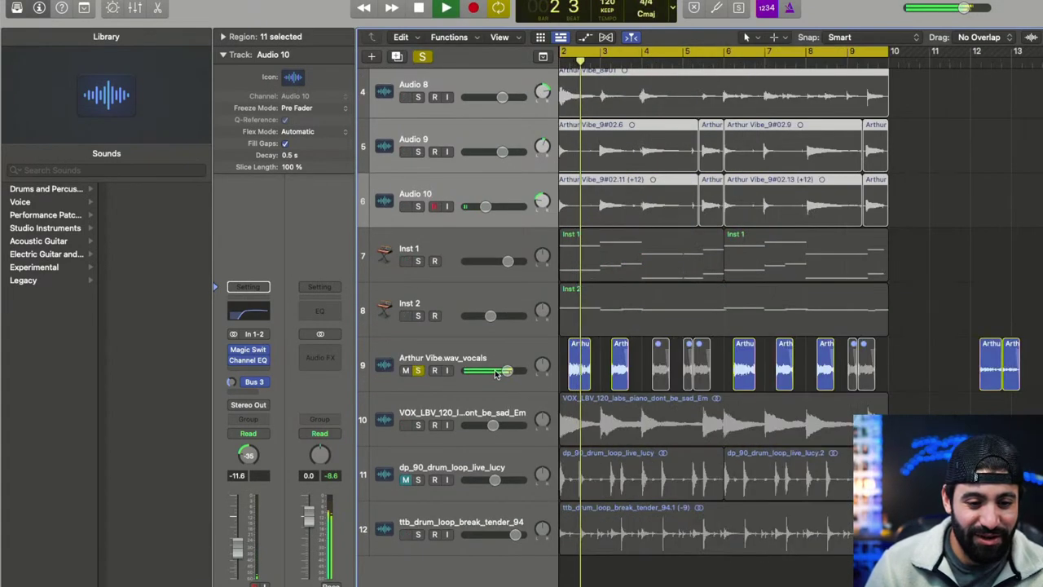
{"action": "left_click", "coordinate": [419, 365]}
{"action": "key", "text": "space"}
{"action": "key", "text": "super+Left"}
{"action": "key", "text": "super+Left"}
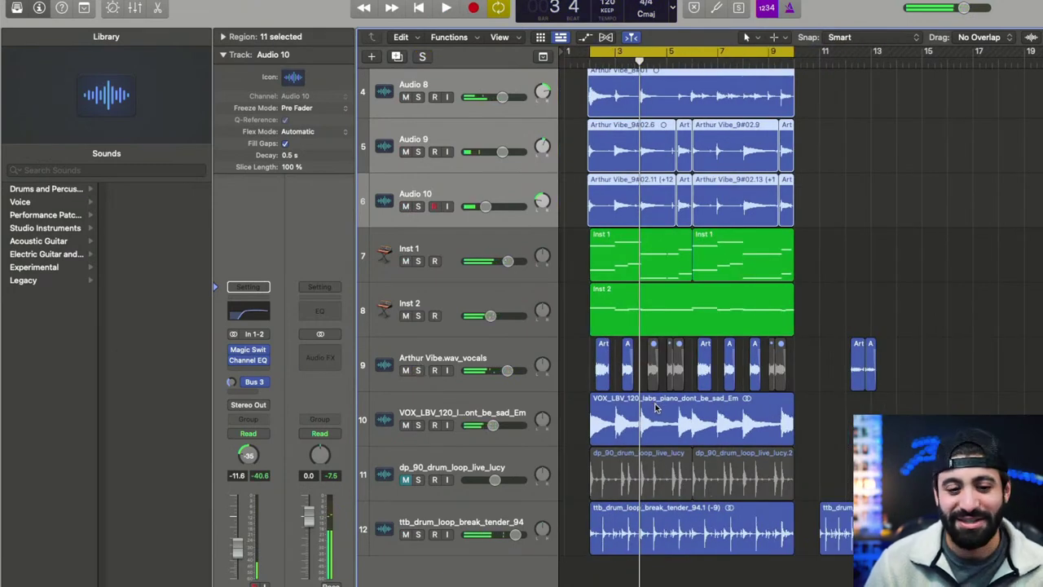
- Play the full Arthur Vibe loop and look over all of its tracks
{"action": "key", "text": "space"}
{"action": "key", "text": "super+Left"}
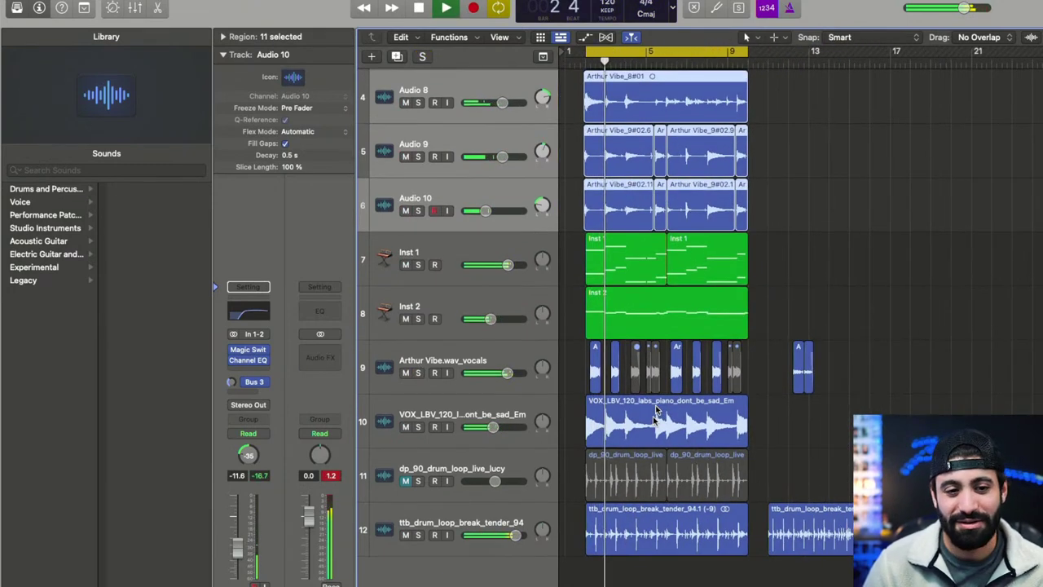
{"action": "scroll", "coordinate": [656, 411], "scroll_direction": "up", "scroll_amount": 5}
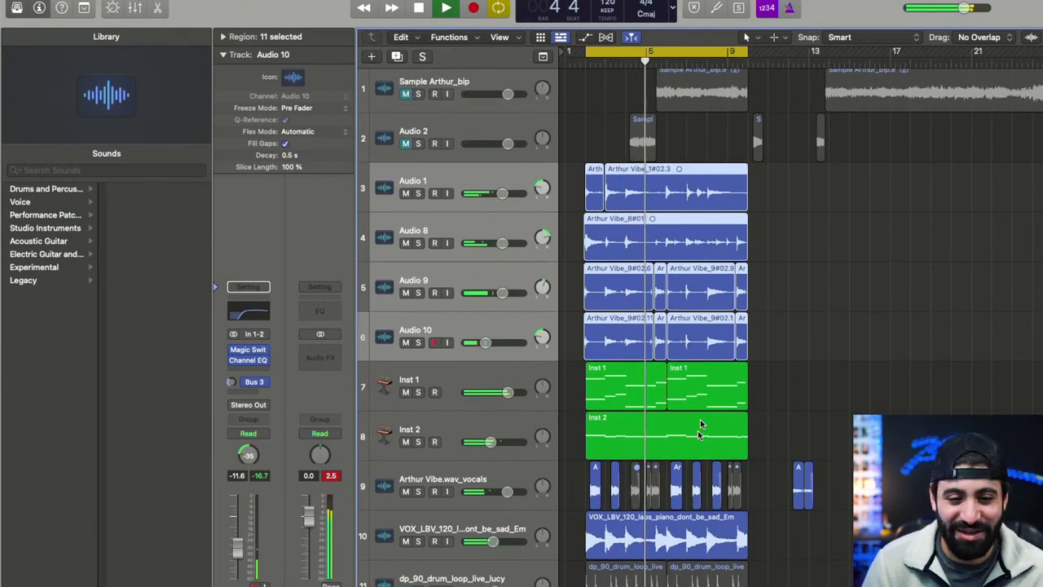
{"action": "scroll", "coordinate": [699, 424], "scroll_direction": "down", "scroll_amount": 3}
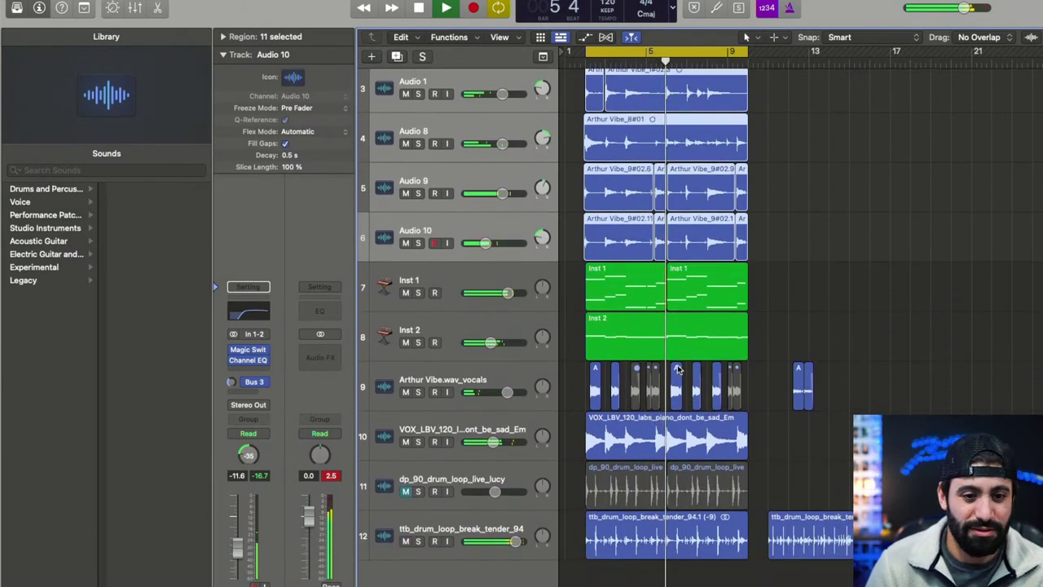
{"action": "scroll", "coordinate": [678, 369], "scroll_direction": "down", "scroll_amount": 4}
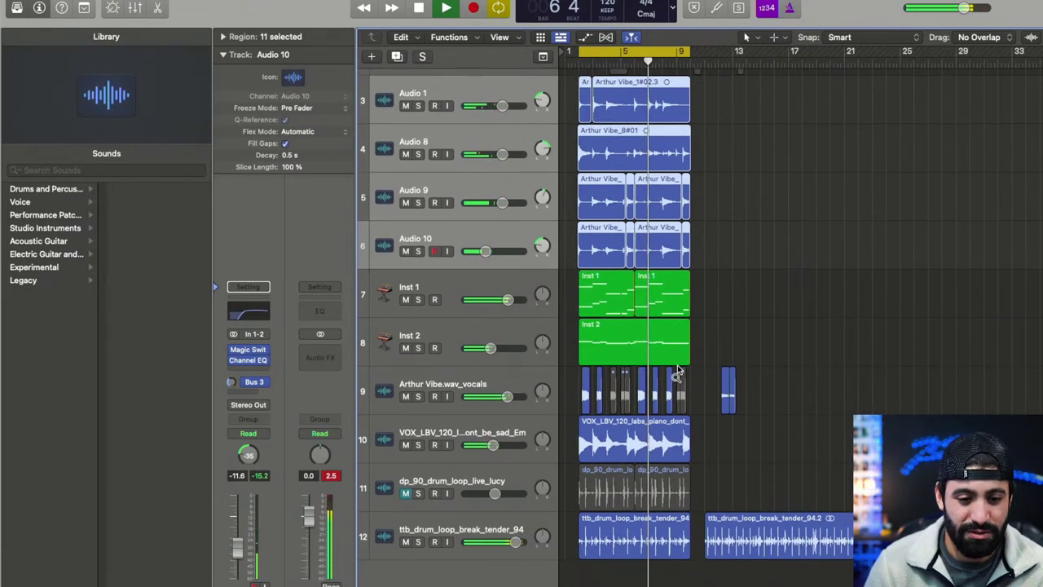
{"action": "scroll", "coordinate": [678, 369], "scroll_direction": "down", "scroll_amount": 1}
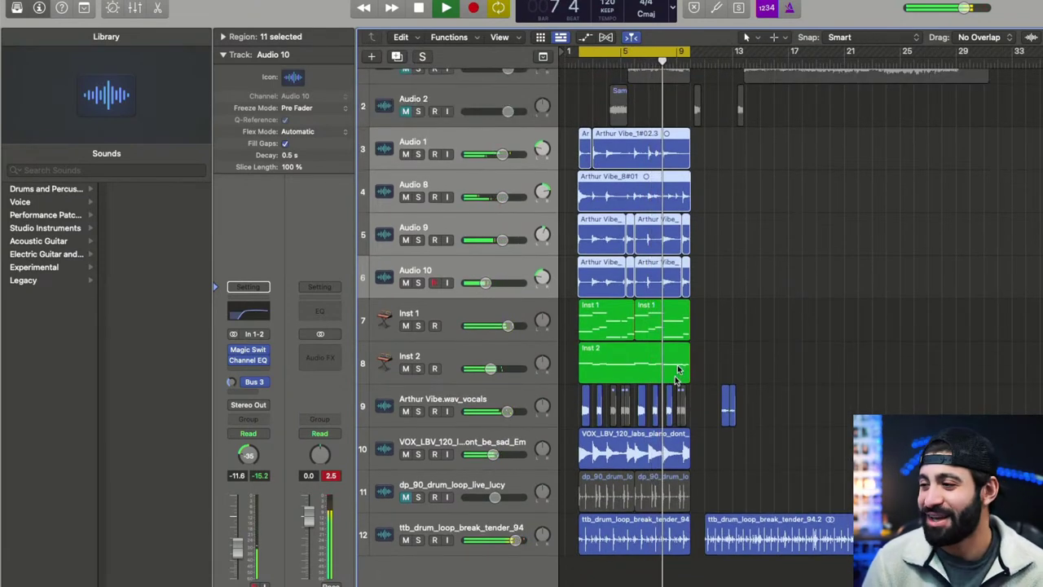
{"action": "left_click", "coordinate": [779, 323]}
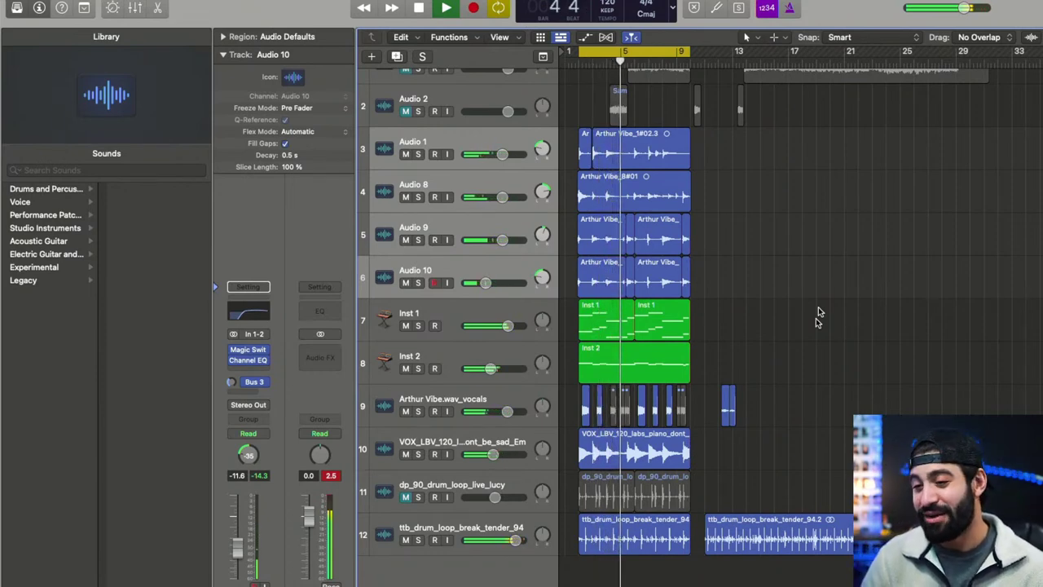
{"action": "mouse_move", "coordinate": [531, 584]}
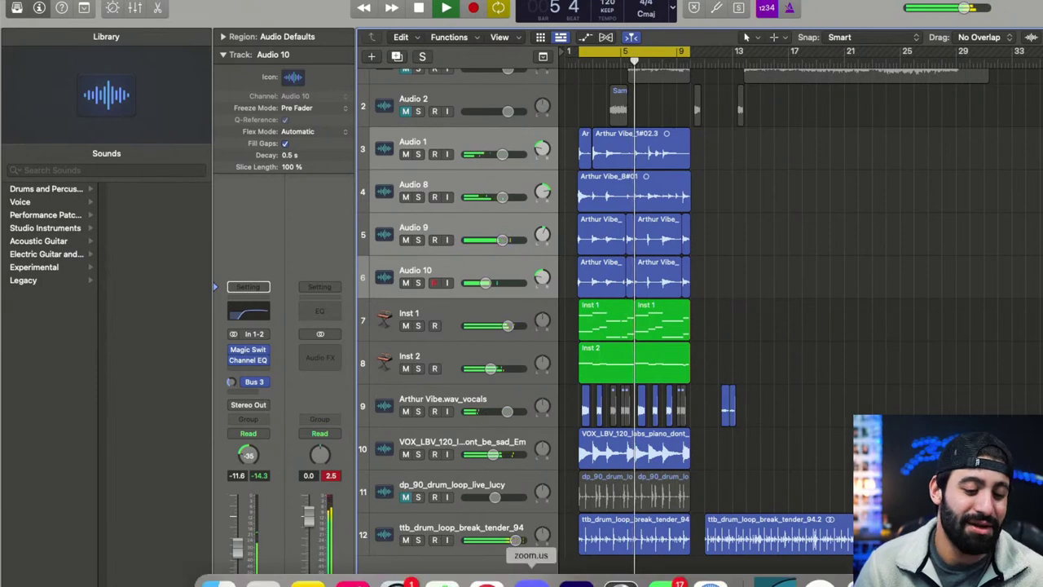
- Switch to the webmail inbox, open the "Re: song" email and allow its blocked remote resources
{"action": "left_click", "coordinate": [482, 582]}
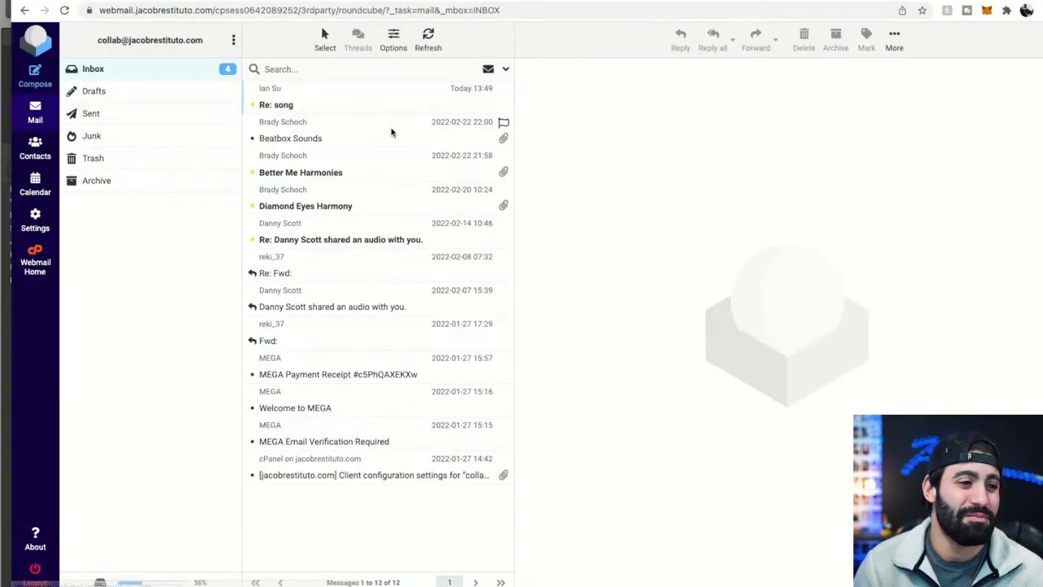
{"action": "double_click", "coordinate": [440, 106]}
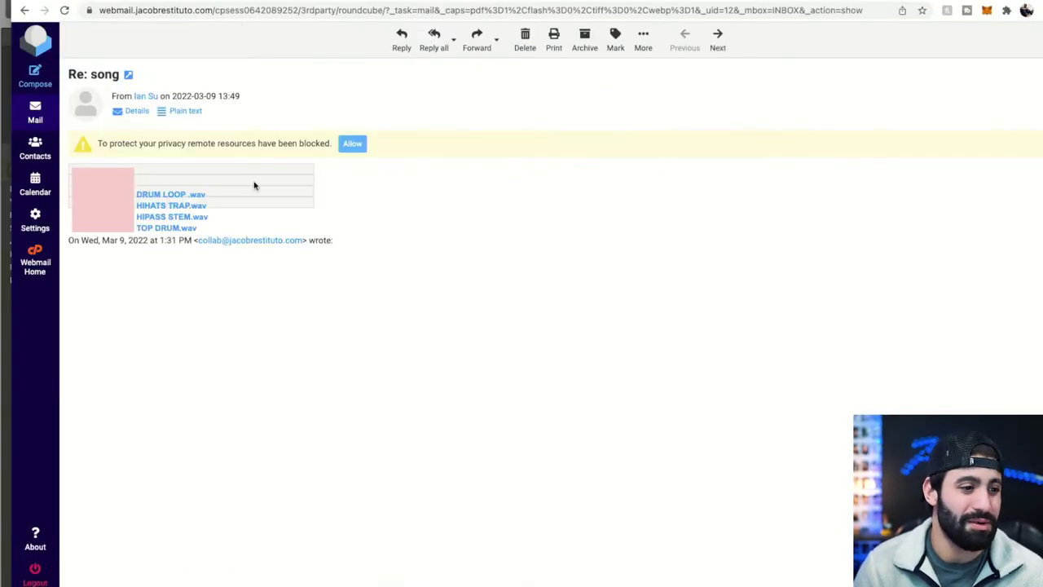
{"action": "left_click", "coordinate": [359, 144]}
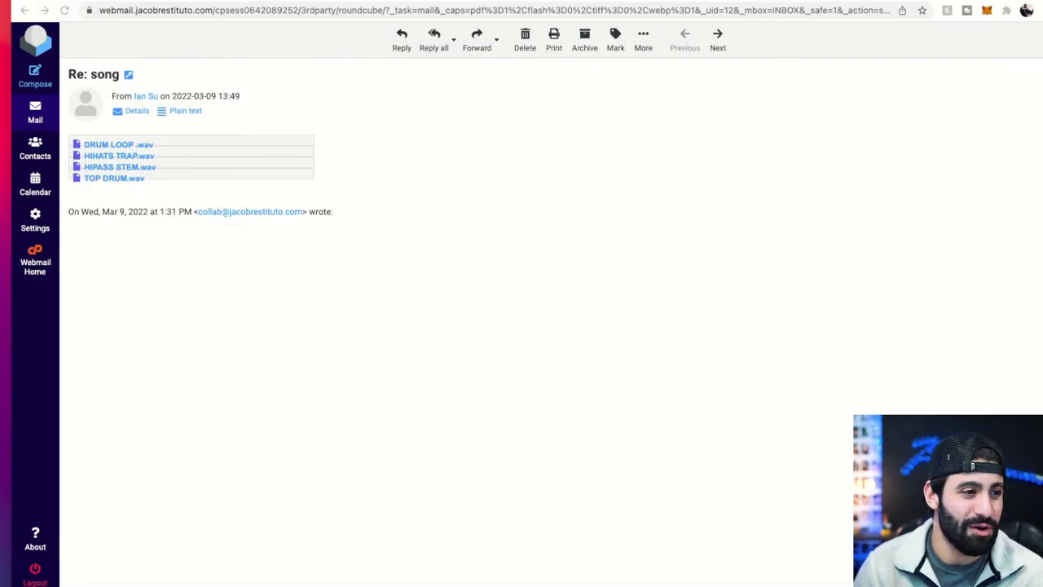
- Reopen the most recent Logic Pro project, then open the email's linked WAV stems in Google Drive
{"action": "left_click", "coordinate": [92, 1]}
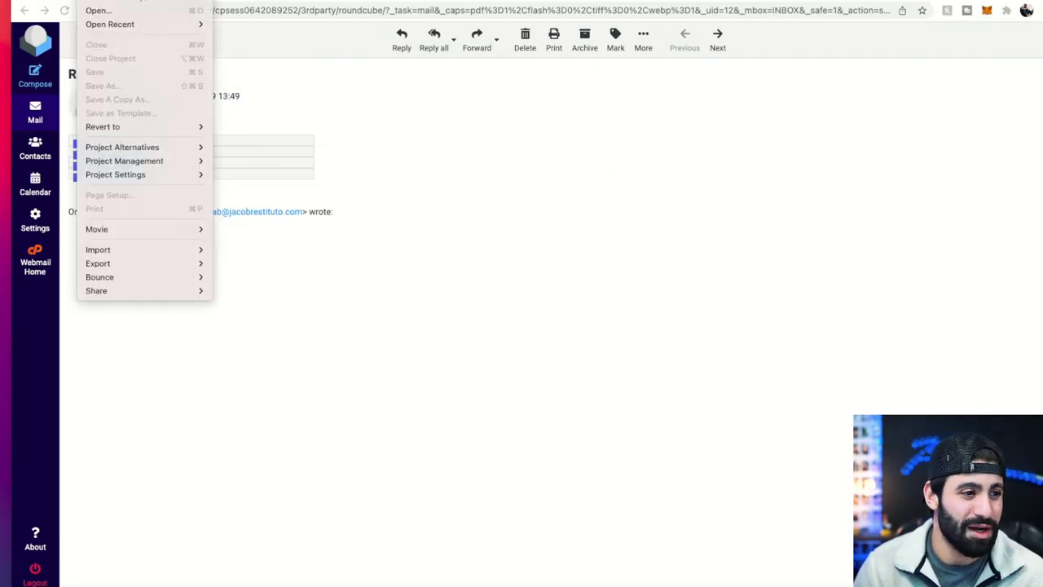
{"action": "mouse_move", "coordinate": [123, 23]}
{"action": "left_click", "coordinate": [256, 37]}
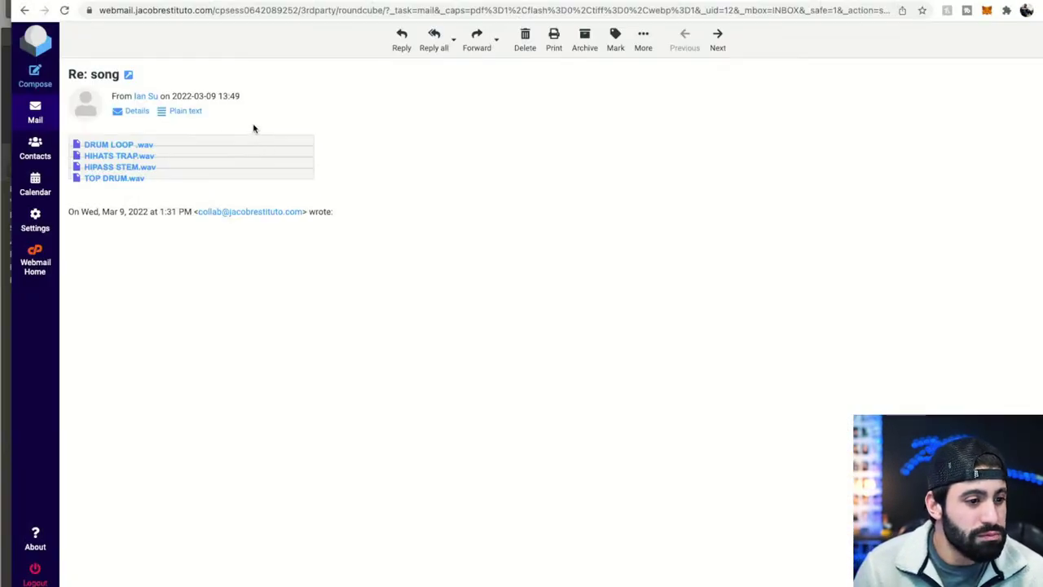
{"action": "left_click", "coordinate": [97, 144]}
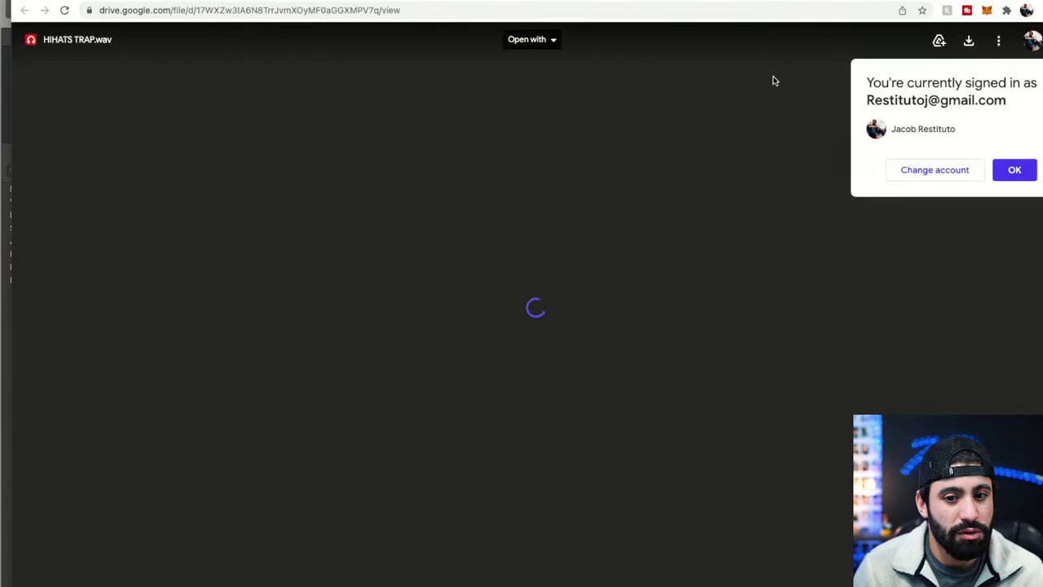
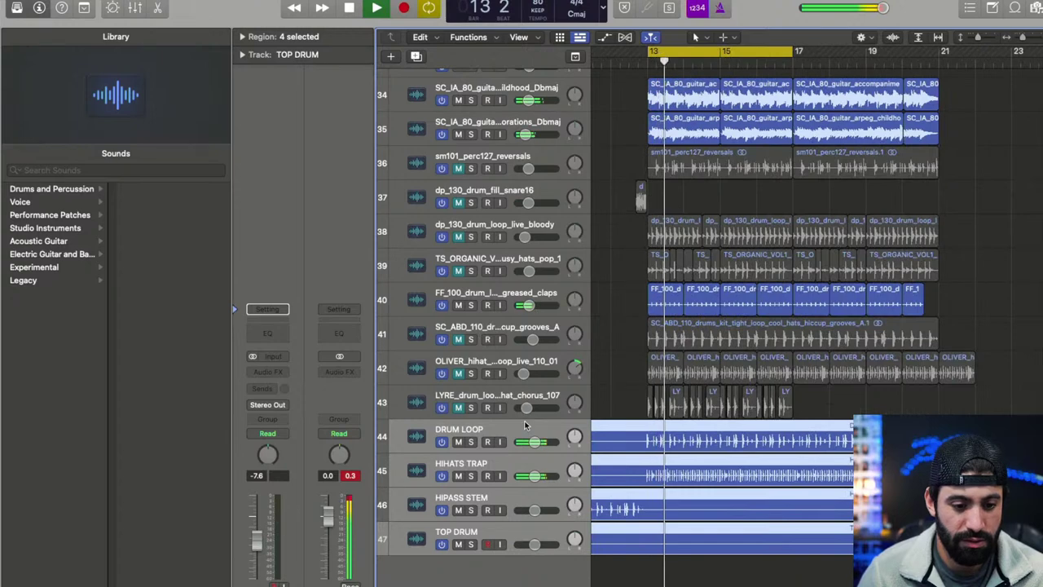
- Play the cycle from bar 13 and lower the four selected stem tracks, DRUM LOOP to TOP DRUM, to -15.4 dB
{"action": "key", "text": "super+Down"}
{"action": "key", "text": "super+Right"}
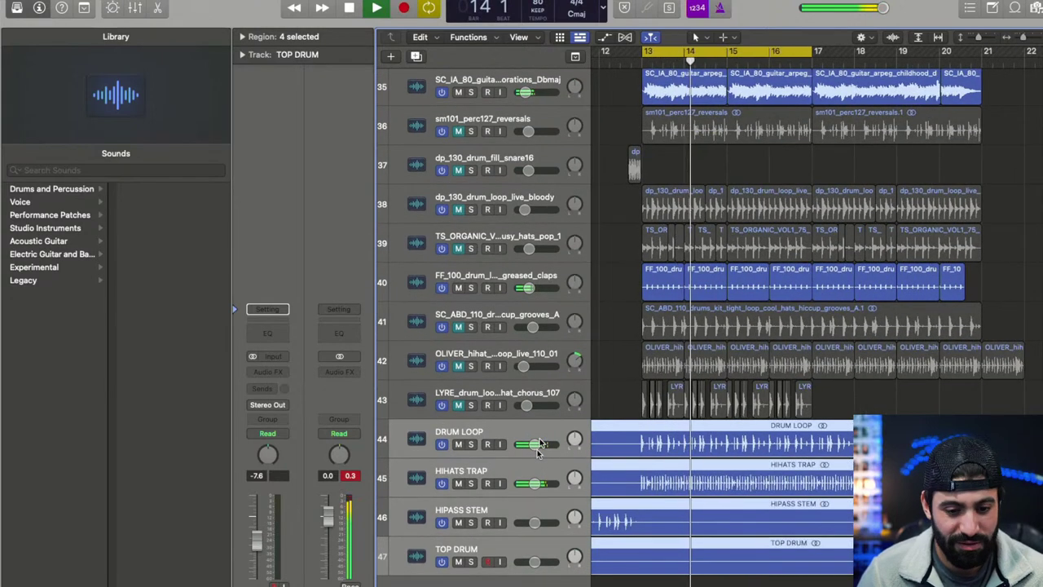
{"action": "key", "text": "space"}
{"action": "mouse_move", "coordinate": [537, 440]}
{"action": "key", "text": "space"}
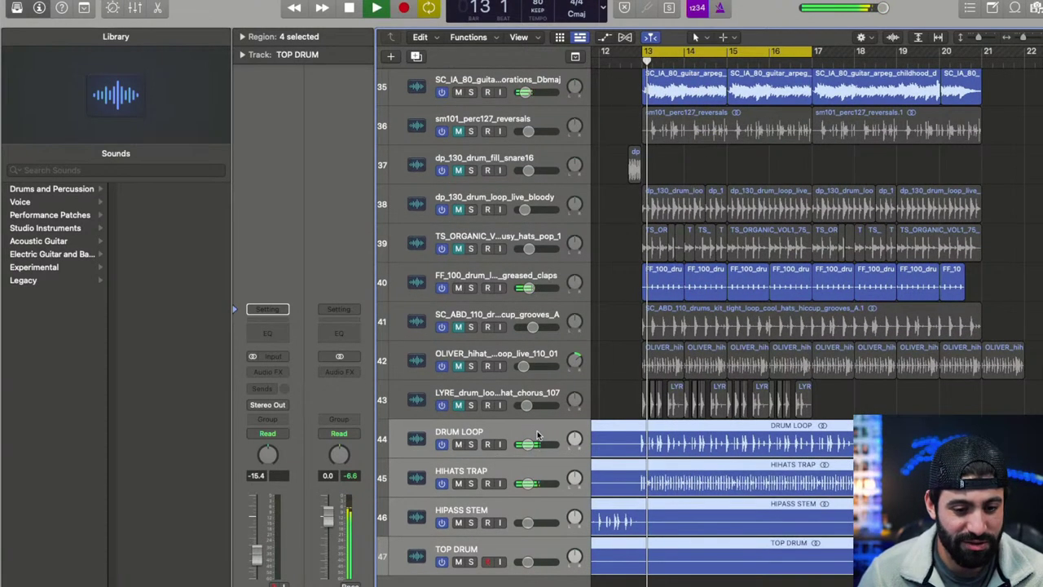
- Set the DRUM LOOP volume to -8.4 dB, and pan HIHATS TRAP to +17 with its volume at -23.0 dB
{"action": "left_click", "coordinate": [515, 438]}
{"action": "left_click_drag", "start_coordinate": [526, 440], "coordinate": [534, 441]}
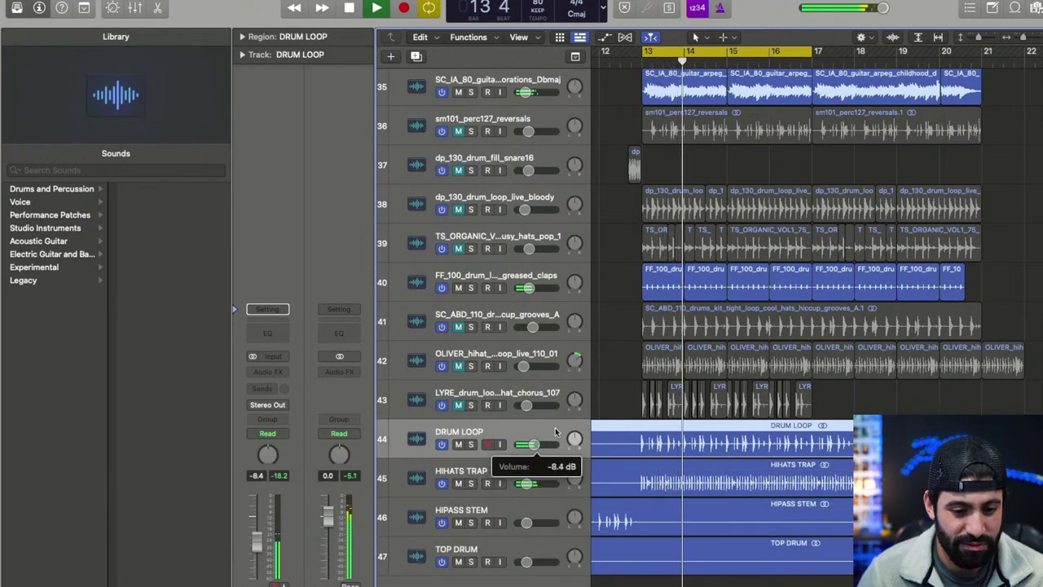
{"action": "left_click", "coordinate": [578, 491]}
{"action": "left_click", "coordinate": [500, 445]}
{"action": "key", "text": "space"}
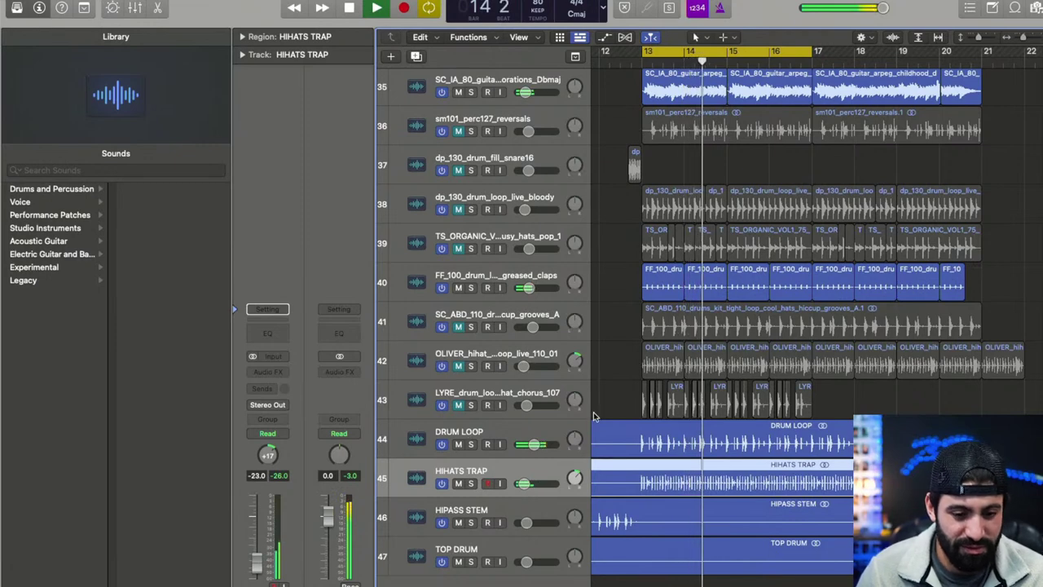
- Solo the DRUM LOOP track, play it from bar 13, then turn its solo off
{"action": "left_click", "coordinate": [470, 444]}
{"action": "key", "text": "space"}
{"action": "key", "text": "space"}
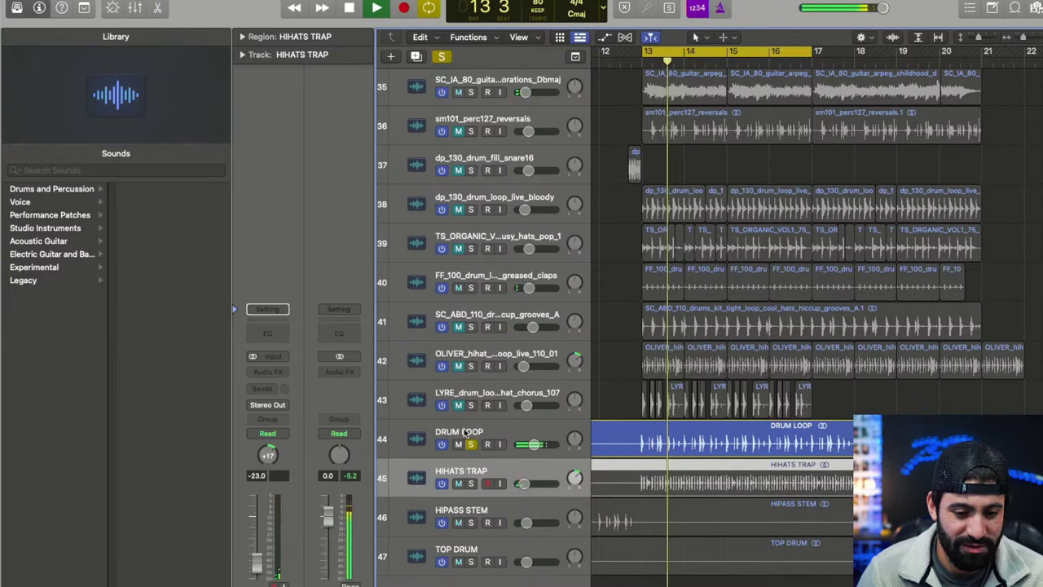
{"action": "left_click", "coordinate": [471, 444]}
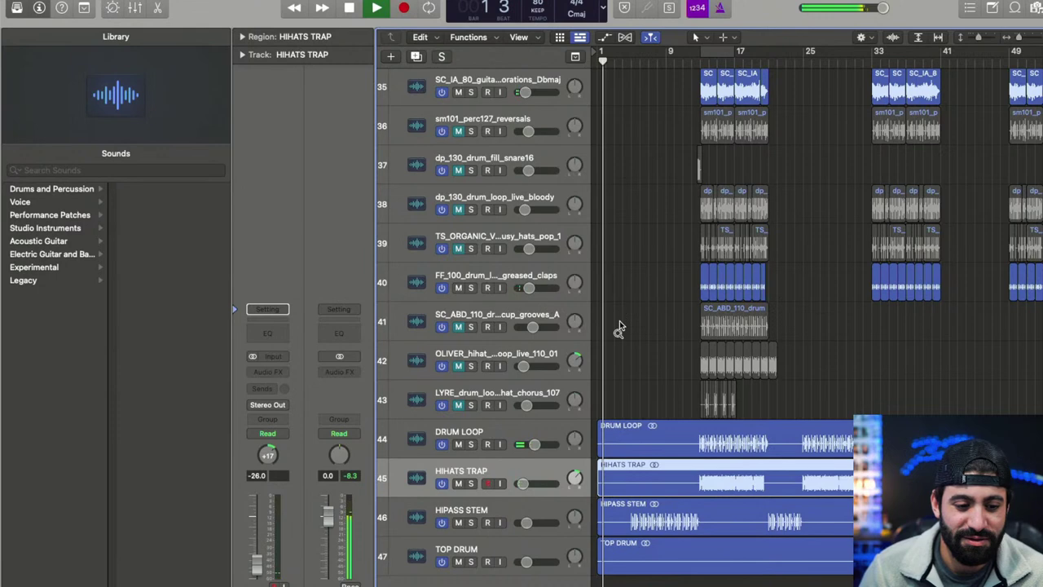
- Play the arrangement's opening bars and restart playback from bar 4, just ahead of the HIPASS STEM's entry
{"action": "key", "text": "super+Right"}
{"action": "key", "text": "super+Right"}
{"action": "key", "text": "super+Right"}
{"action": "key", "text": "super+Right"}
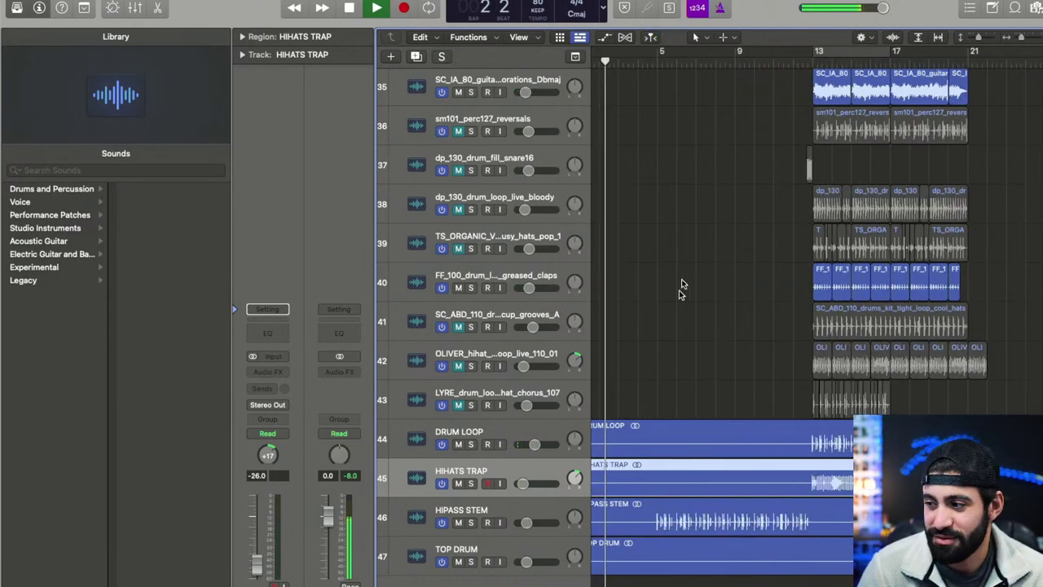
{"action": "scroll", "coordinate": [683, 288], "scroll_direction": "up", "scroll_amount": 5}
{"action": "scroll", "coordinate": [682, 289], "scroll_direction": "down", "scroll_amount": 5}
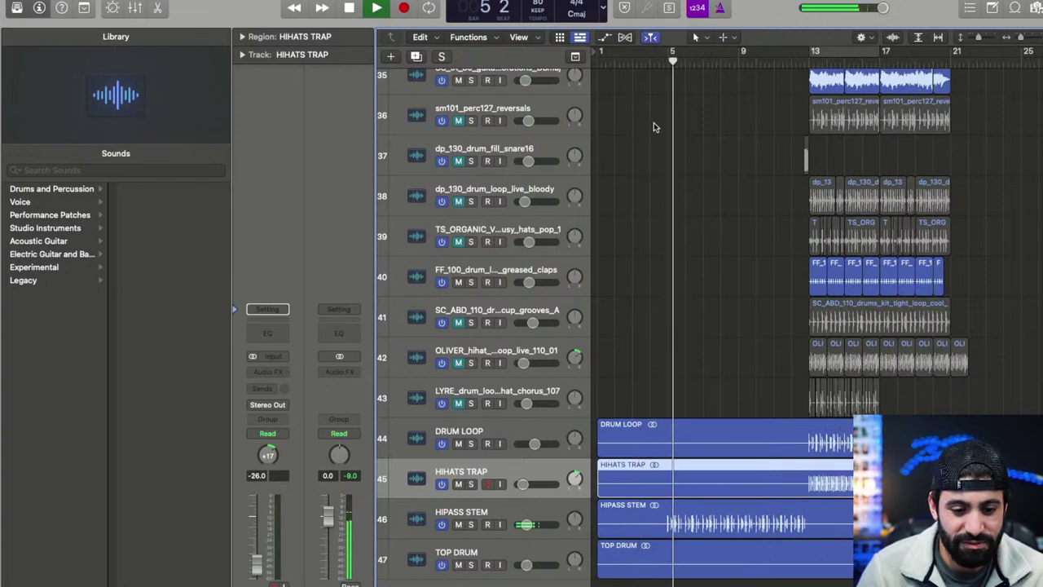
{"action": "left_click", "coordinate": [660, 54]}
{"action": "key", "text": "super+Right"}
{"action": "key", "text": "super+Right"}
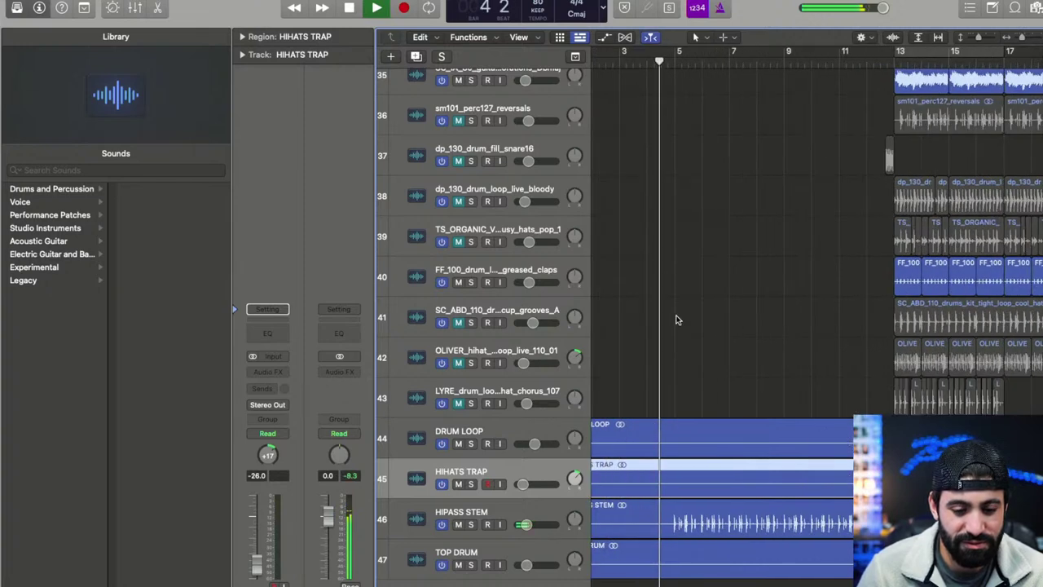
- Raise the HIPASS STEM track's volume to -5.5 dB while it plays
{"action": "left_click", "coordinate": [543, 511]}
{"action": "left_click_drag", "start_coordinate": [527, 524], "coordinate": [550, 516]}
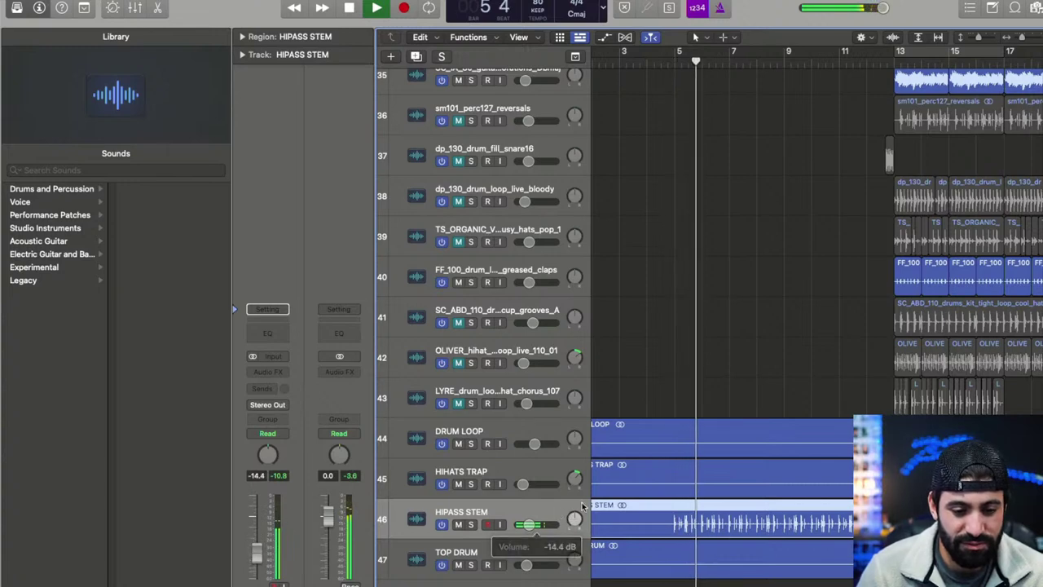
{"action": "key", "text": "super+Left"}
{"action": "key", "text": "super+Left"}
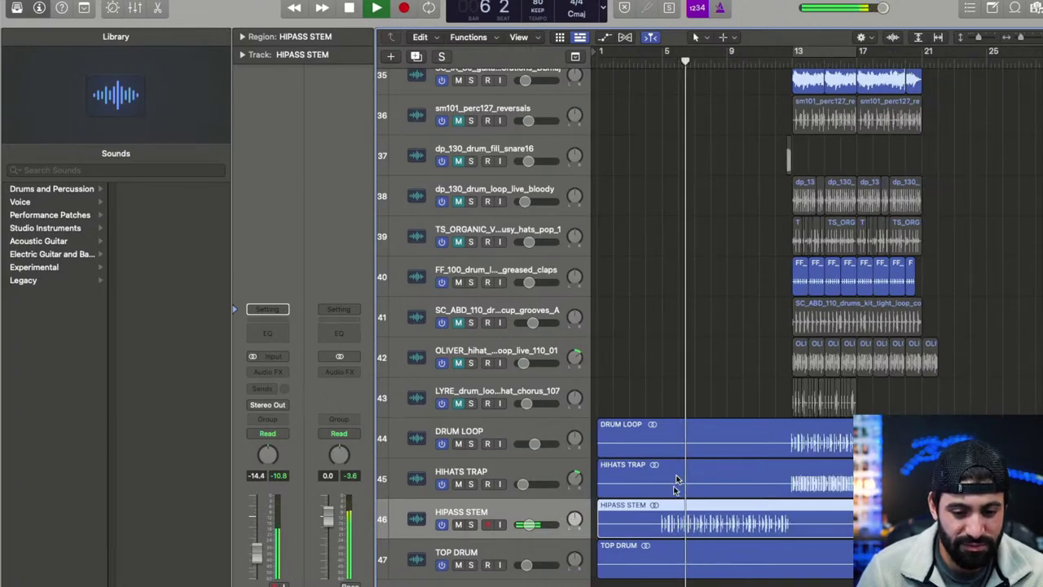
{"action": "scroll", "coordinate": [560, 520], "scroll_direction": "up", "scroll_amount": 7}
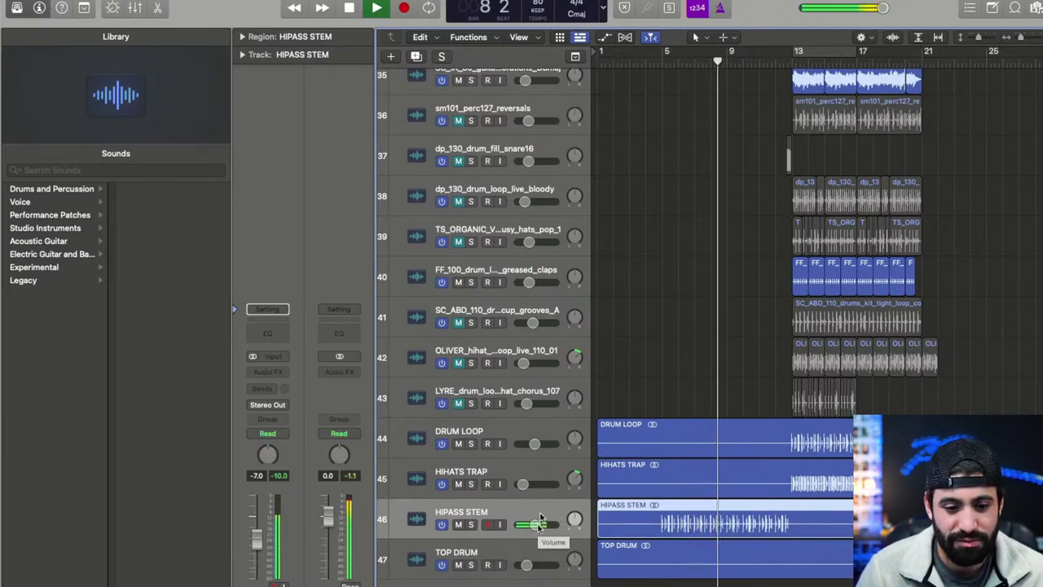
{"action": "left_click_drag", "start_coordinate": [548, 518], "coordinate": [554, 522]}
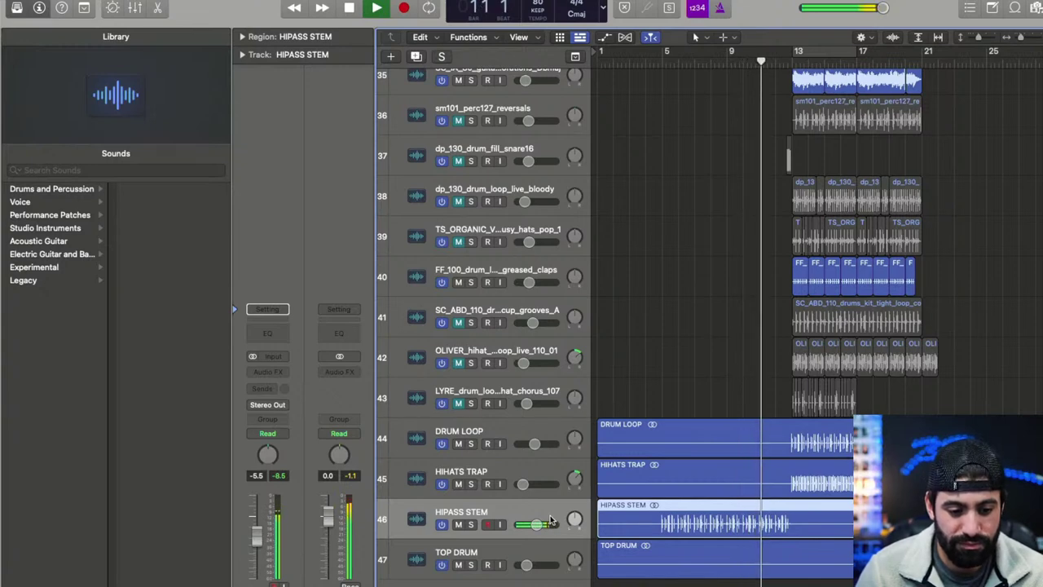
- Split the HIPASS STEM region at bar 5, where its drum hits begin
{"action": "key", "text": "super+Left"}
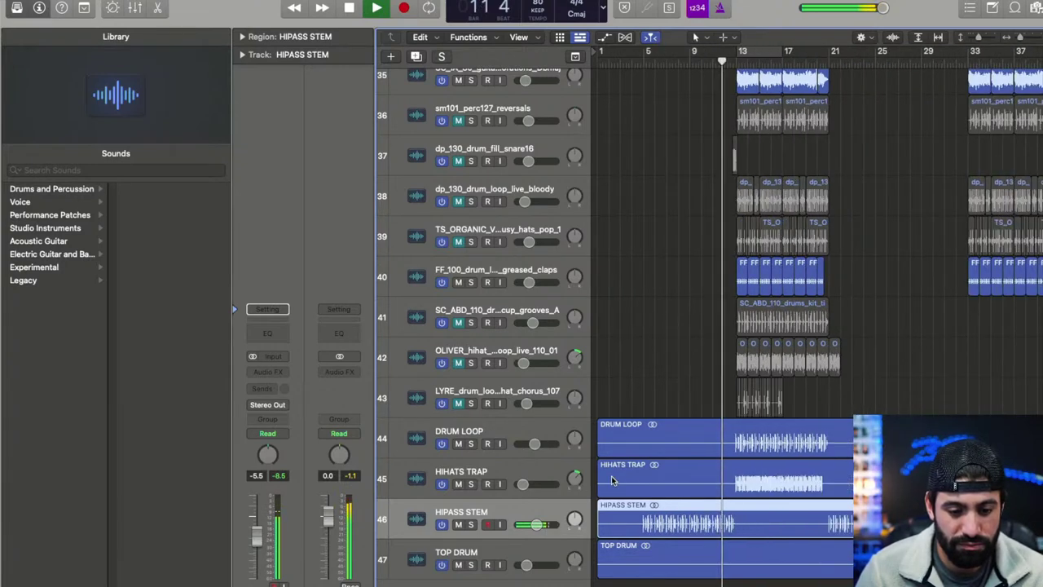
{"action": "left_click", "coordinate": [644, 519]}
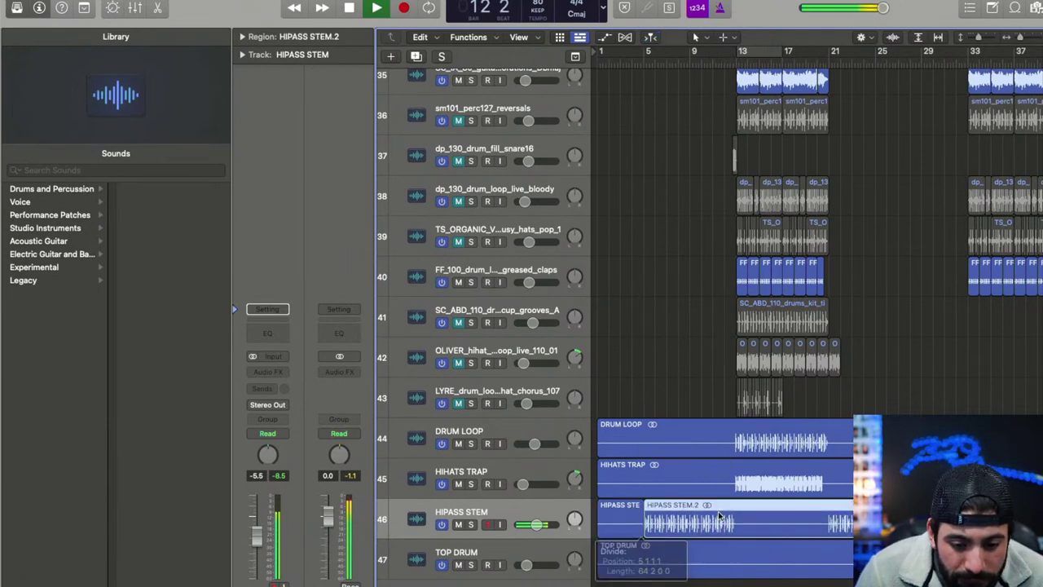
- Split the HIPASS STEM region at bar 13 and copy its bar 5 to 13 part to start at bar 13
{"action": "double_click", "coordinate": [735, 518]}
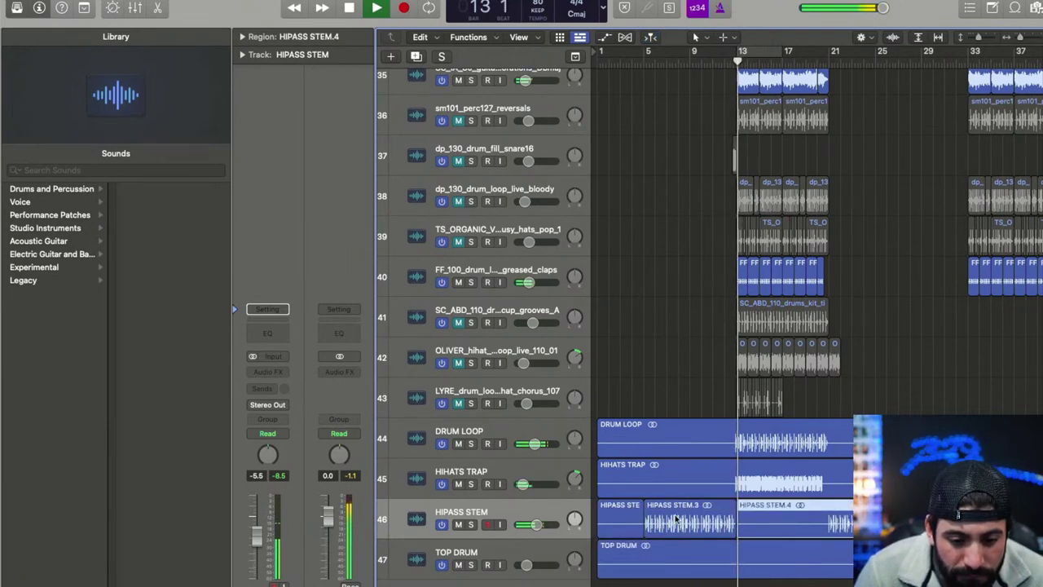
{"action": "left_click_drag", "start_coordinate": [674, 514], "coordinate": [768, 510]}
- Mute the DRUM LOOP and HIHATS TRAP tracks and play the arrangement from bar 13
{"action": "left_click", "coordinate": [740, 61]}
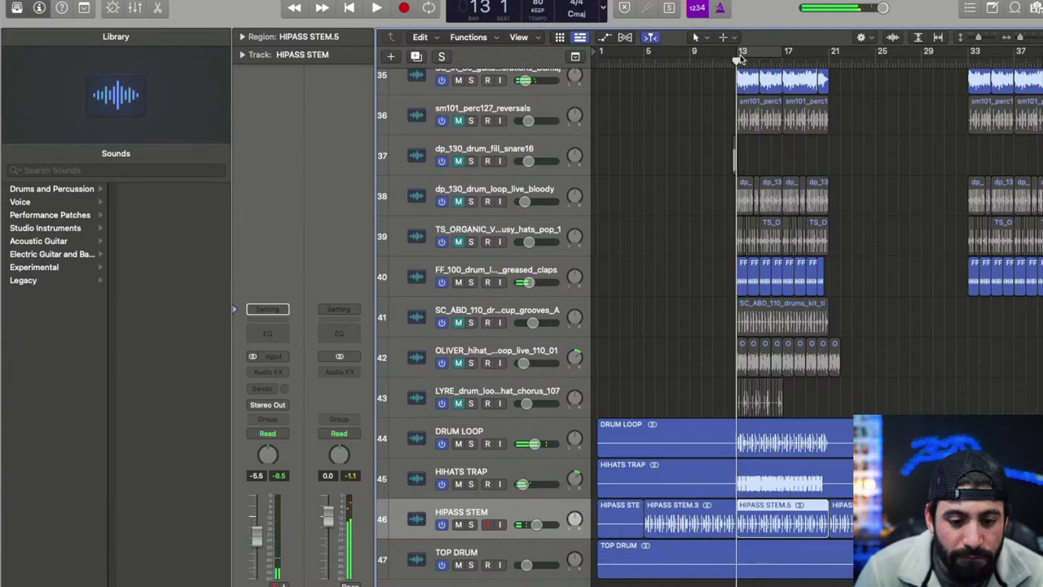
{"action": "left_click_drag", "start_coordinate": [457, 443], "coordinate": [458, 481]}
{"action": "key", "text": "space"}
{"action": "key", "text": "super+Right"}
{"action": "key", "text": "super+Right"}
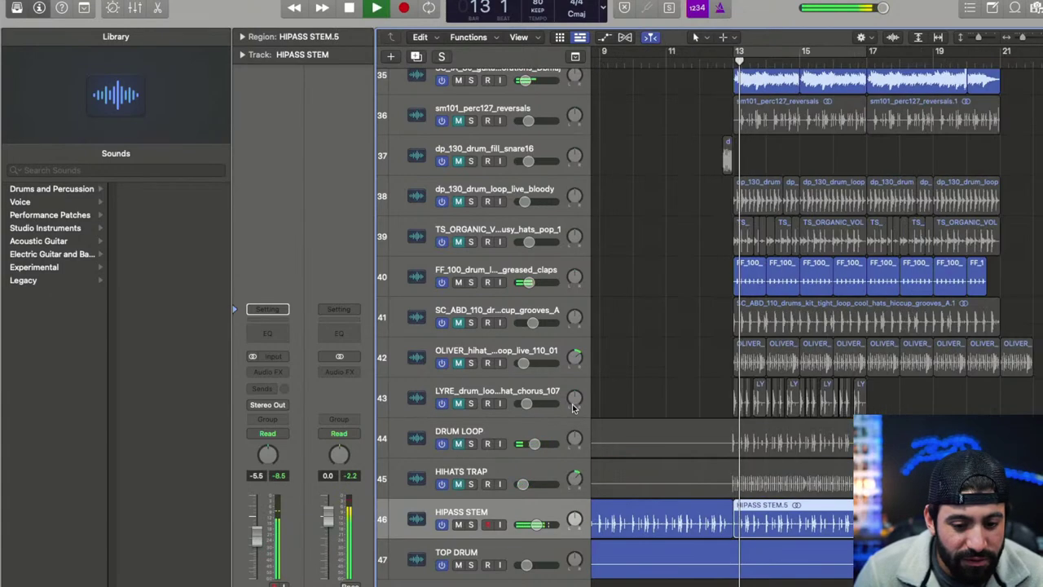
{"action": "key", "text": "super+Left"}
{"action": "key", "text": "super+Left"}
- Mute the HIPASS STEM region spanning bars 5 to 13 and play the song from around bar 10
{"action": "left_click", "coordinate": [682, 513]}
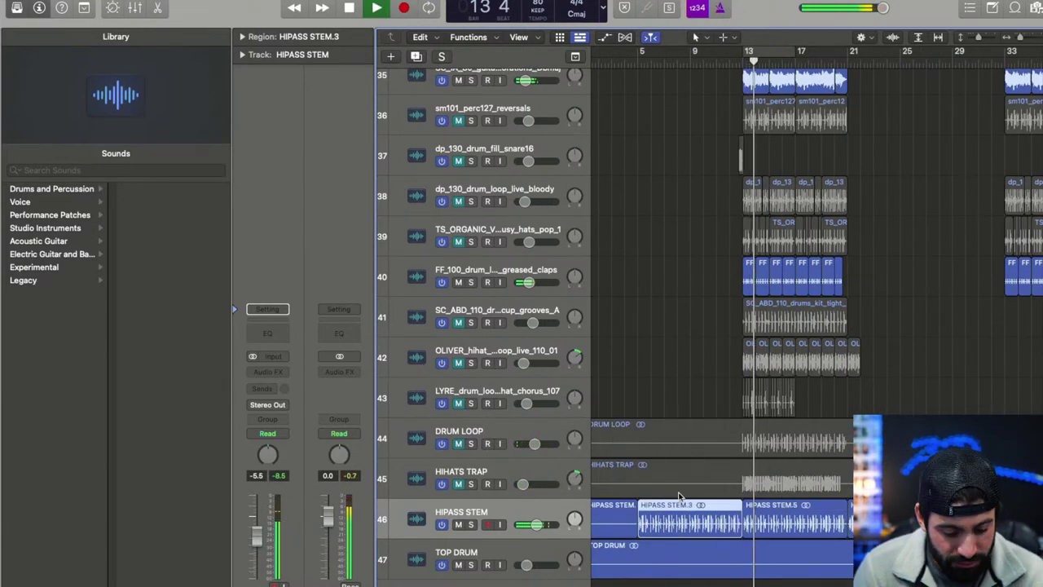
{"action": "key", "text": "ctrl+m"}
{"action": "left_click", "coordinate": [704, 52]}
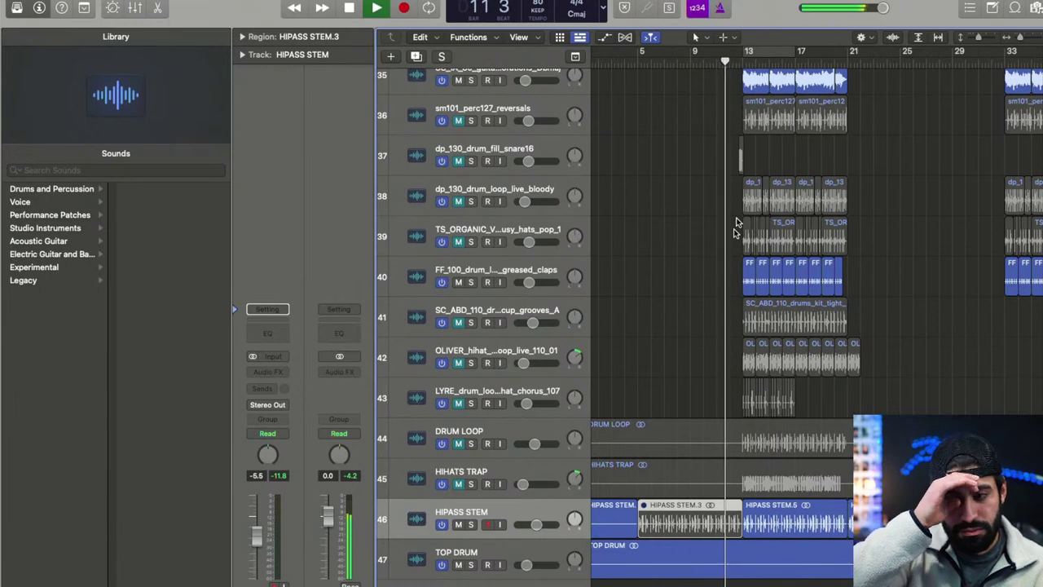
{"action": "key", "text": "space"}
- Insert the Pitch Correction effect on the Audio 12 track, ahead of its Channel EQ
{"action": "scroll", "coordinate": [731, 204], "scroll_direction": "up", "scroll_amount": 15}
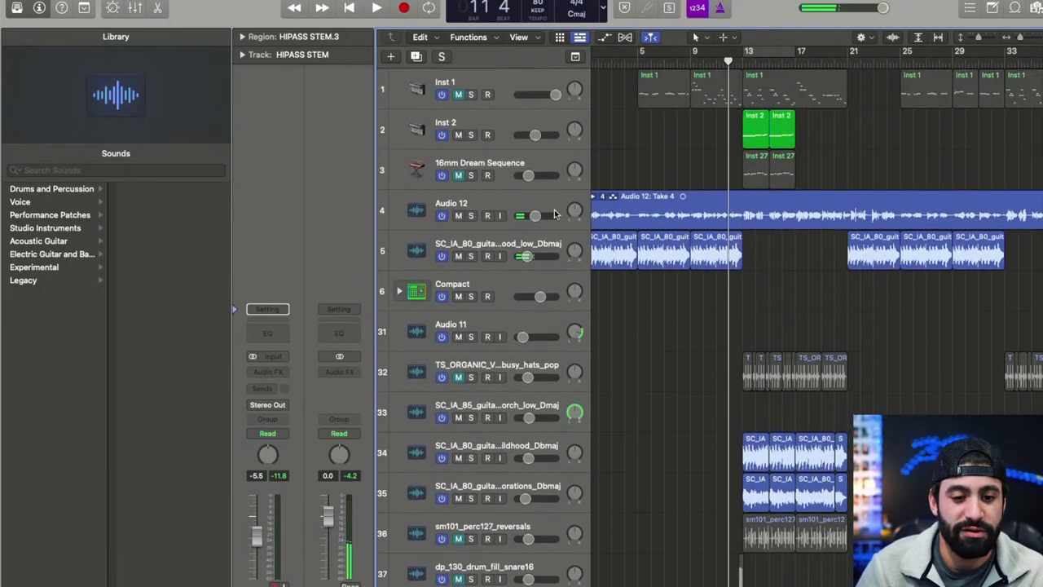
{"action": "left_click", "coordinate": [554, 213]}
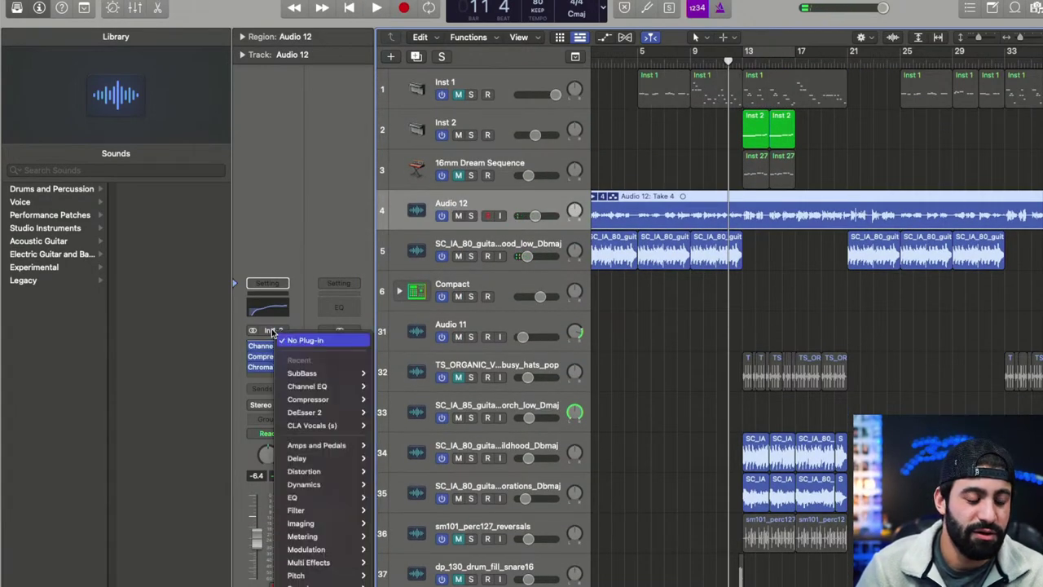
{"action": "left_click", "coordinate": [275, 334]}
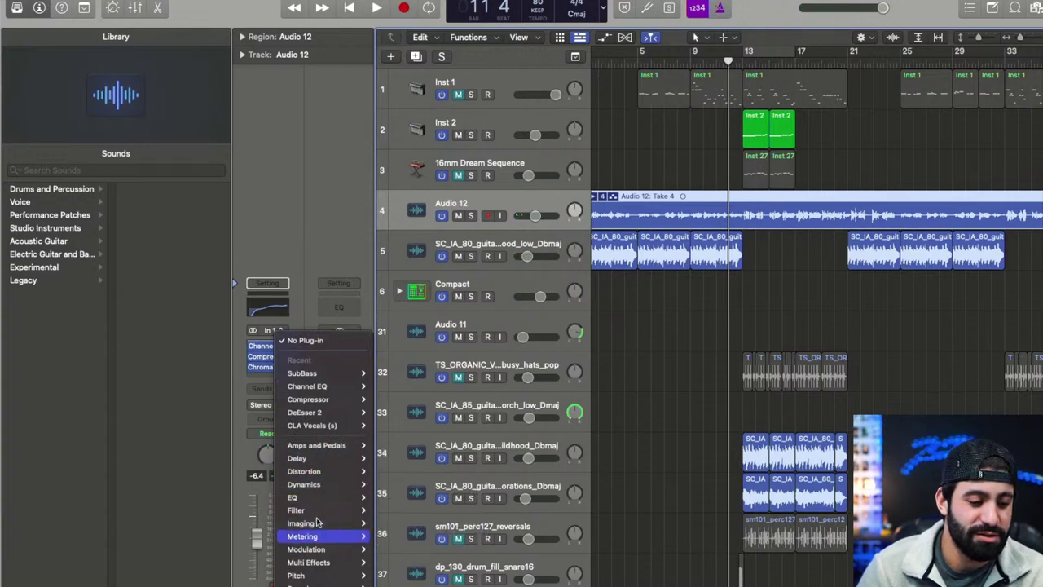
{"action": "mouse_move", "coordinate": [356, 571]}
{"action": "left_click", "coordinate": [476, 575]}
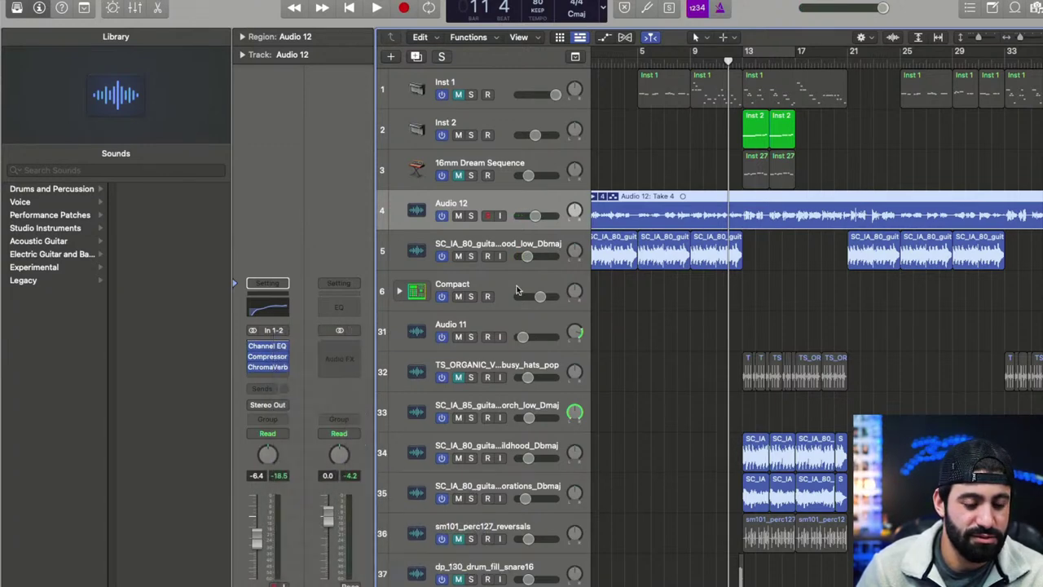
- Set the Pitch Correction to root C#, major scale and a response of about 95.8 ms, and close the plug-in
{"action": "left_click", "coordinate": [525, 204]}
{"action": "left_click", "coordinate": [557, 189]}
{"action": "left_click", "coordinate": [570, 206]}
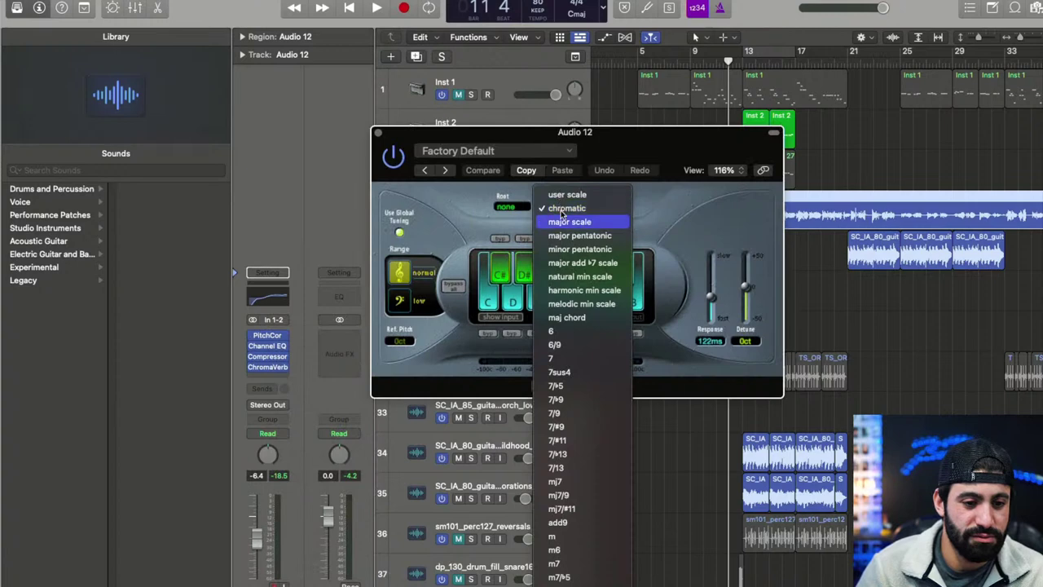
{"action": "left_click", "coordinate": [570, 222]}
{"action": "left_click", "coordinate": [520, 202]}
{"action": "left_click", "coordinate": [503, 221]}
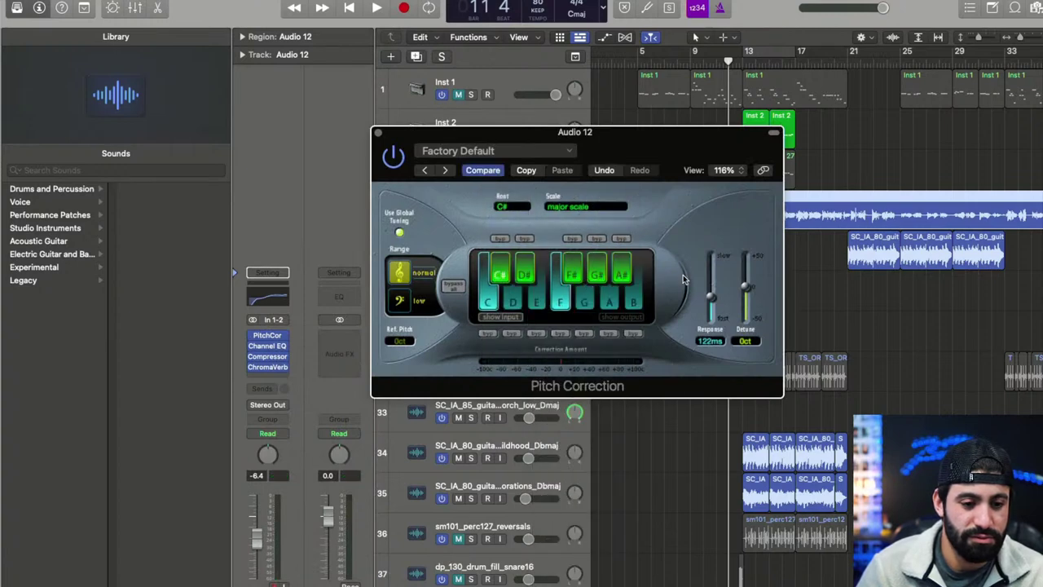
{"action": "key", "text": "space"}
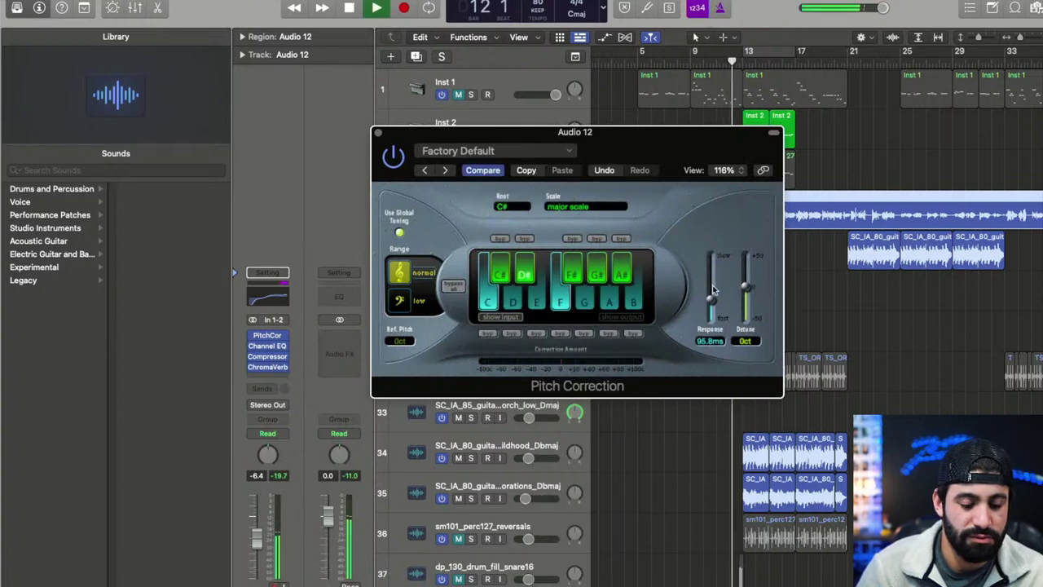
{"action": "left_click", "coordinate": [377, 132]}
- Unmute the HIHATS TRAP track and transpose its region down one semitone
{"action": "scroll", "coordinate": [750, 325], "scroll_direction": "down", "scroll_amount": 5}
{"action": "scroll", "coordinate": [749, 325], "scroll_direction": "down", "scroll_amount": 6}
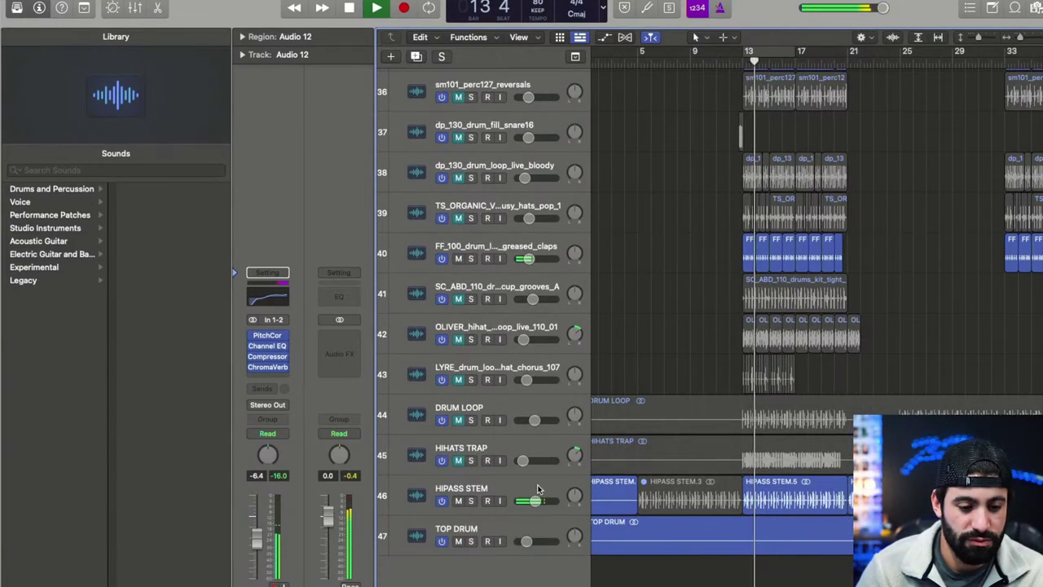
{"action": "key", "text": "super+Left"}
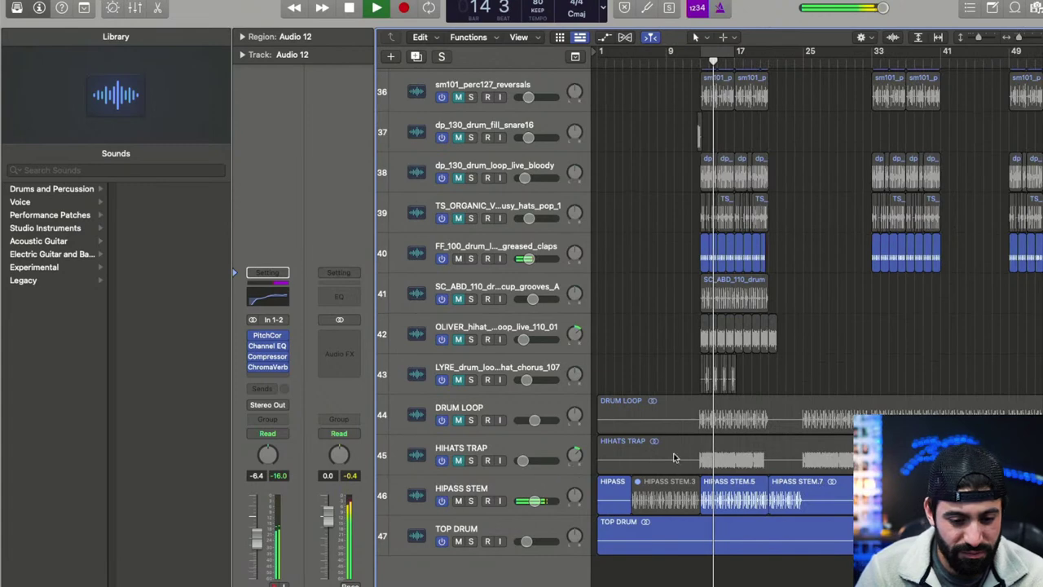
{"action": "scroll", "coordinate": [699, 430], "scroll_direction": "down", "scroll_amount": 1}
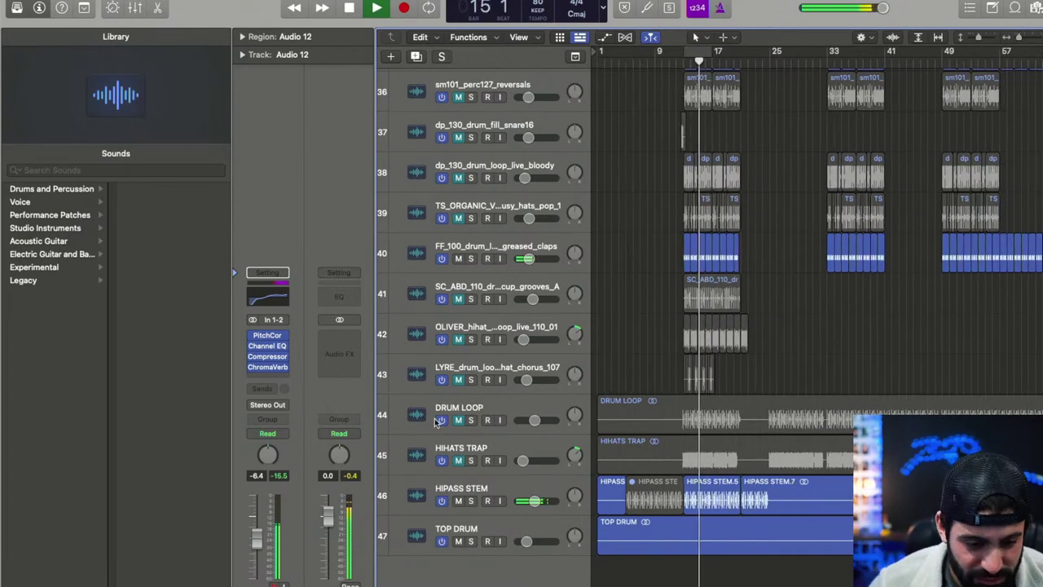
{"action": "left_click", "coordinate": [482, 448]}
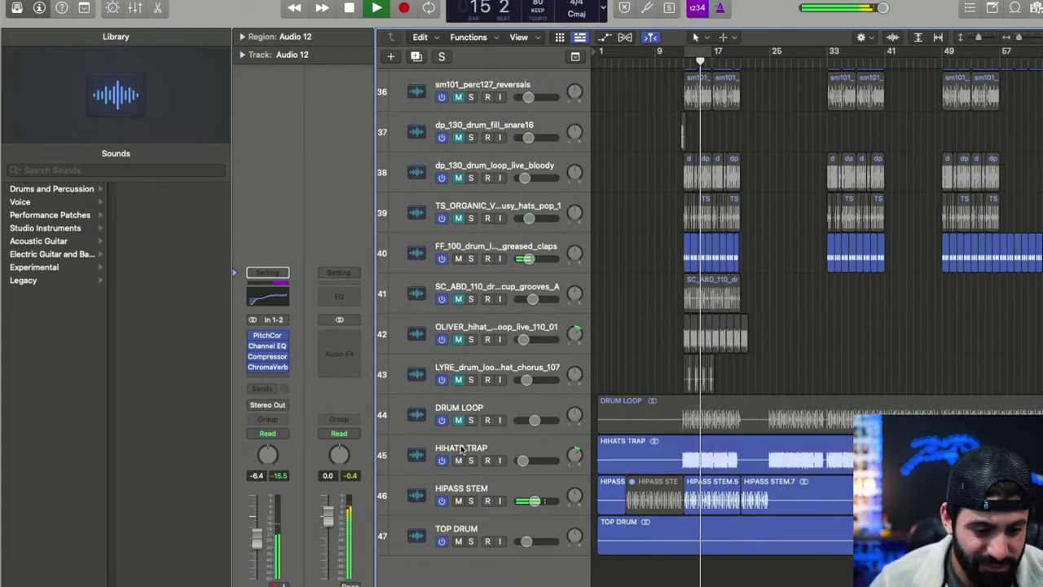
{"action": "left_click", "coordinate": [537, 440]}
{"action": "key", "text": "alt+Down"}
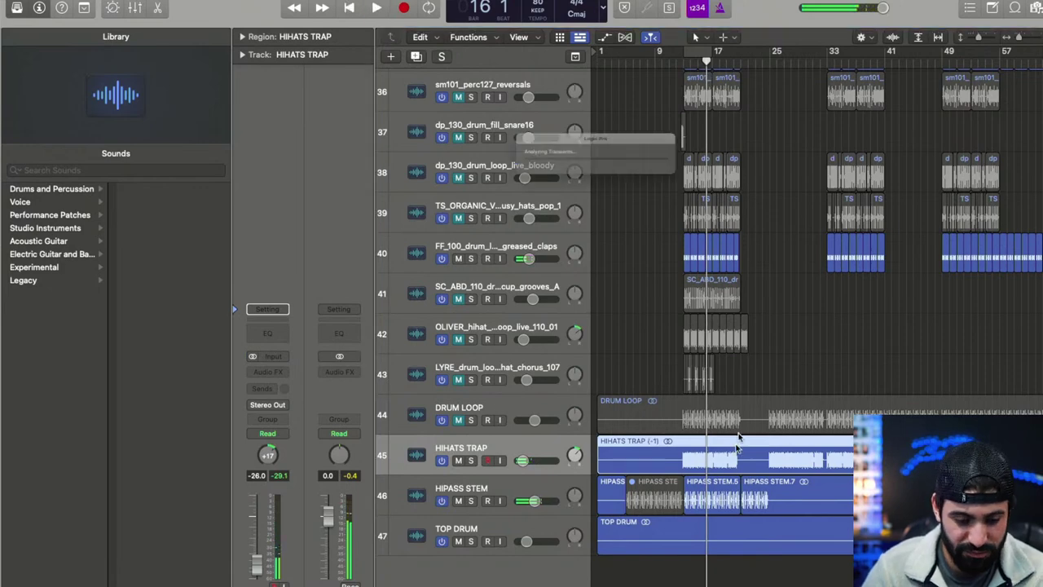
- Set the HIHATS TRAP track's flex mode to Rhythmic and resume playback
{"action": "key", "text": "super+f"}
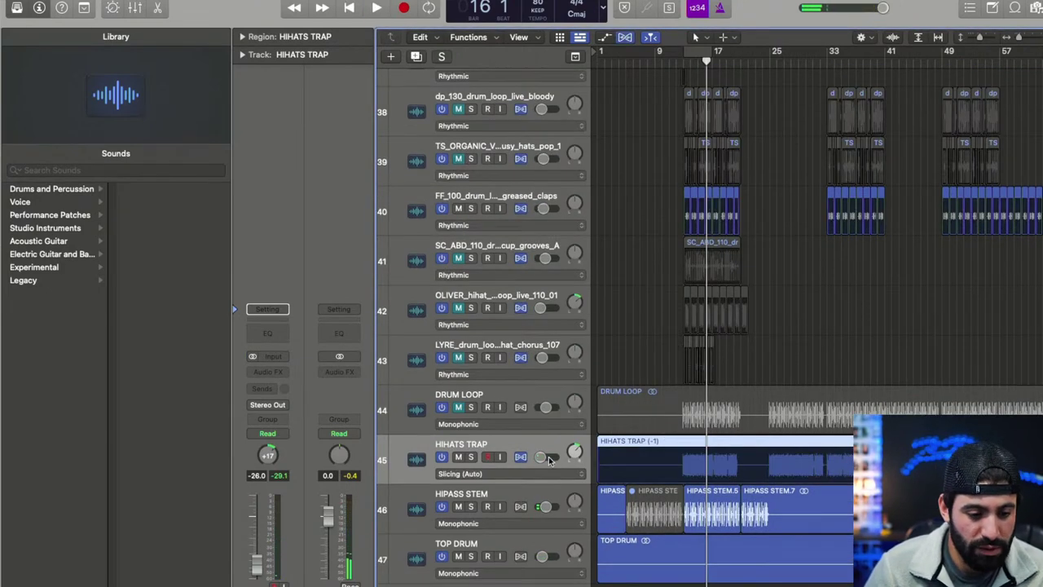
{"action": "left_click", "coordinate": [546, 466]}
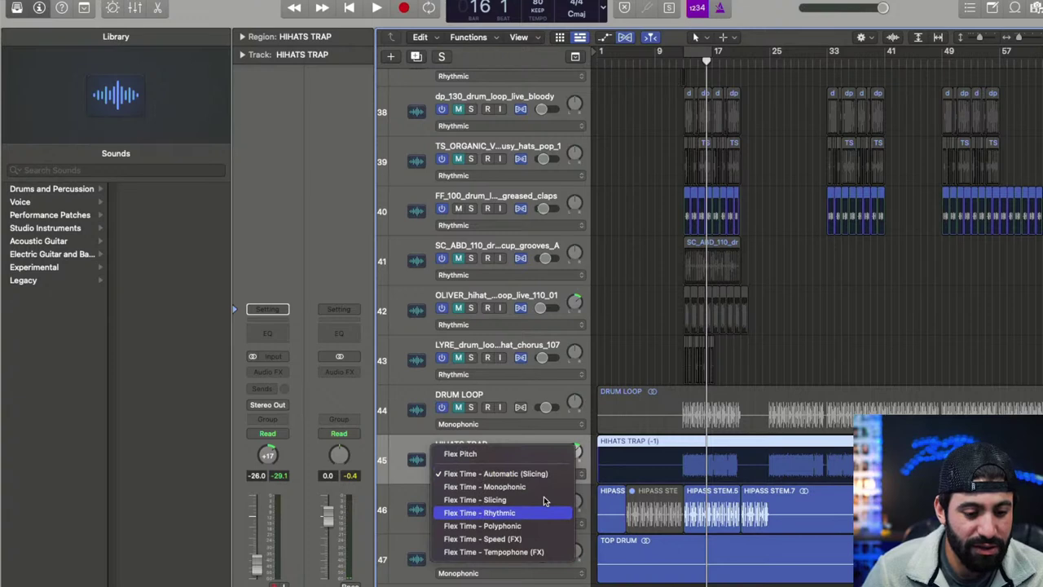
{"action": "key", "text": "Return"}
{"action": "key", "text": "space"}
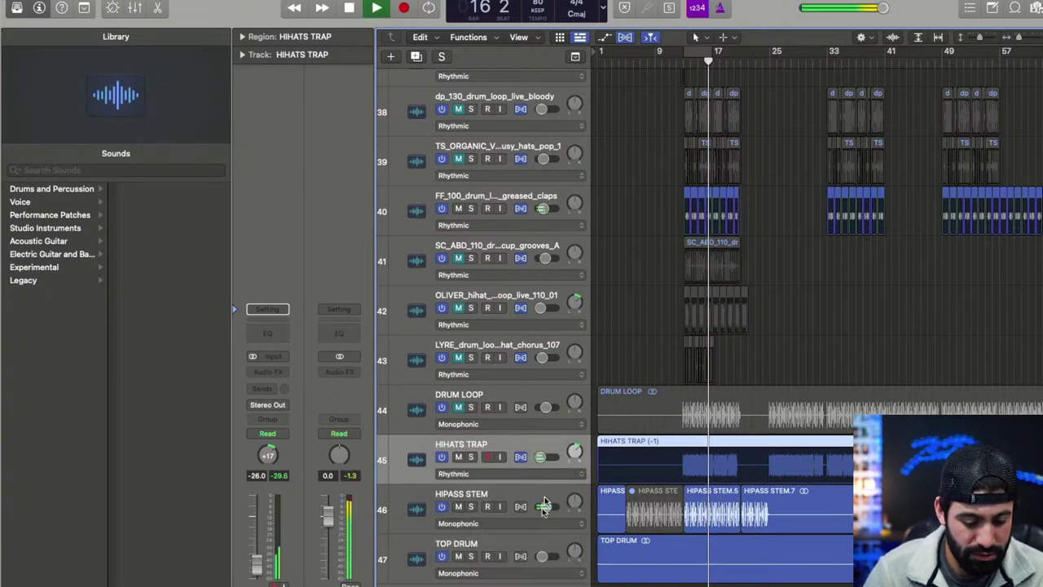
- Hide the flex view, transpose the HIHATS TRAP region to -6 semitones and raise its track volume to -23.5 dB
{"action": "key", "text": "super+f"}
{"action": "key", "text": "alt+Down"}
{"action": "key", "text": "alt+Down"}
{"action": "key", "text": "space"}
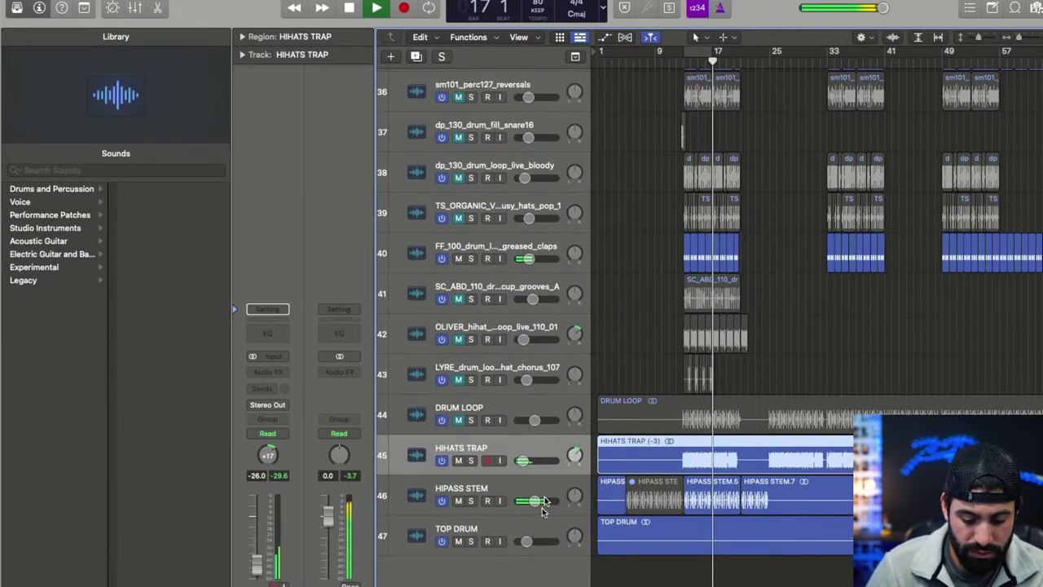
{"action": "key", "text": "alt+minus"}
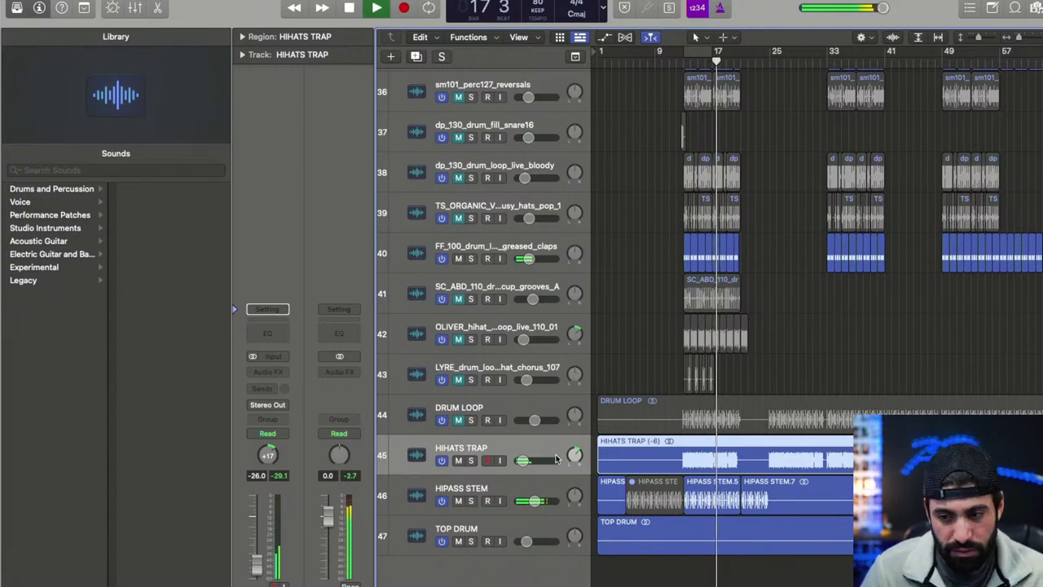
{"action": "left_click_drag", "start_coordinate": [534, 463], "coordinate": [537, 458]}
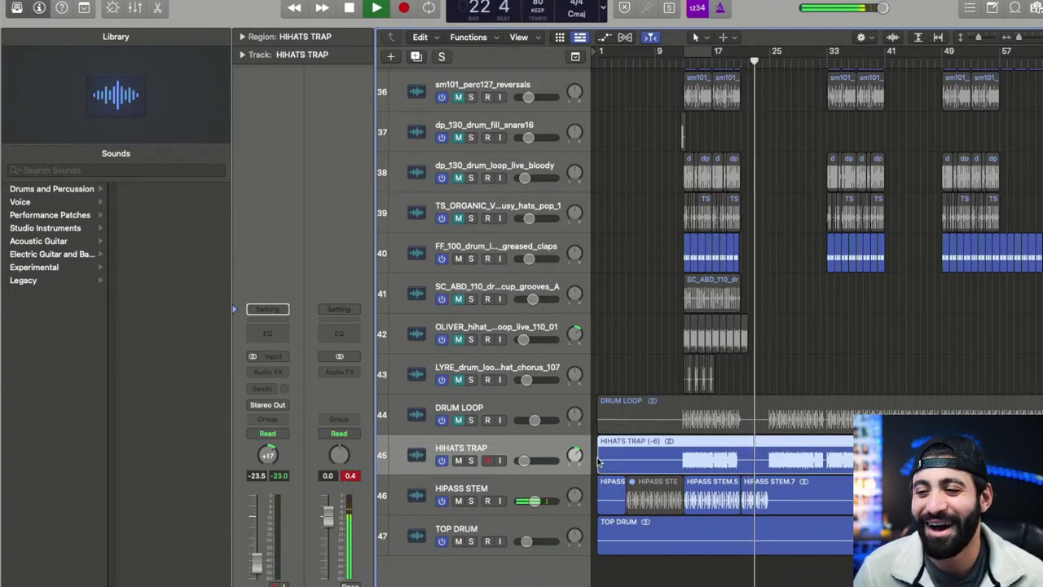
- Play on from bar 23 and unmute the DRUM LOOP track to hear it with the hi-hats
{"action": "key", "text": "space"}
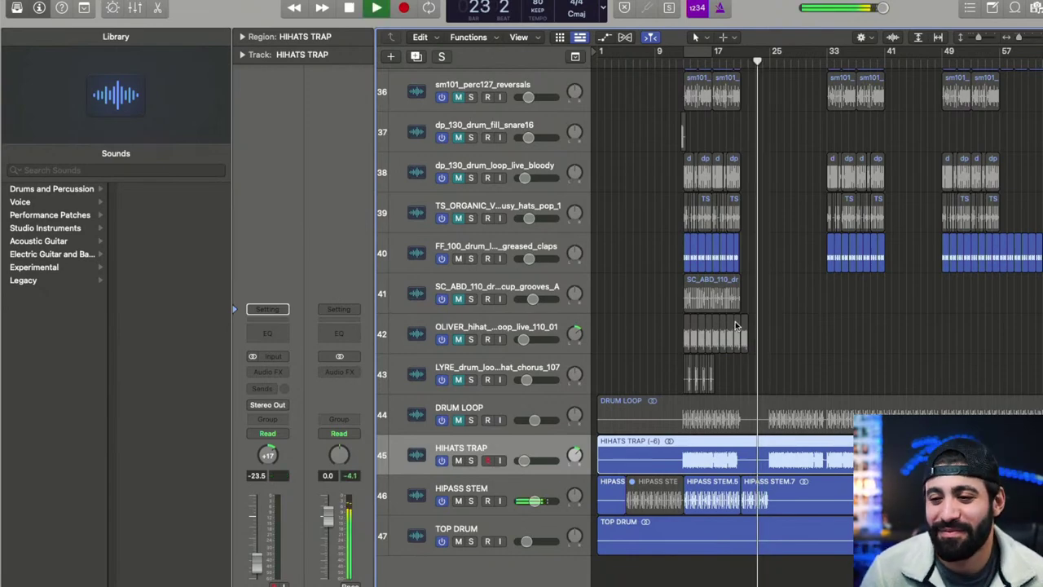
{"action": "key", "text": "super+Right"}
{"action": "key", "text": "super+Right"}
{"action": "key", "text": "super+Right"}
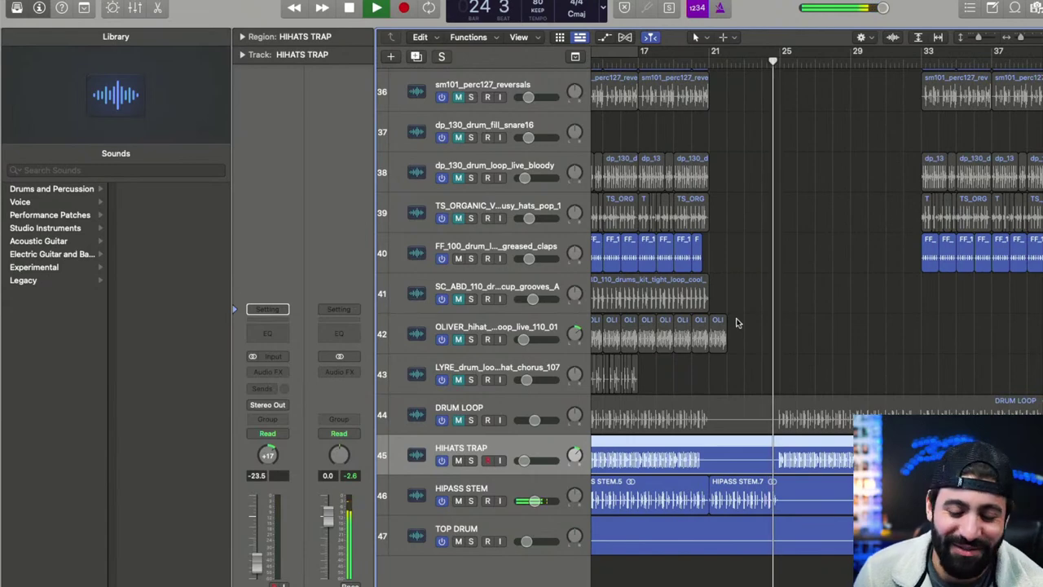
{"action": "key", "text": "super+Left"}
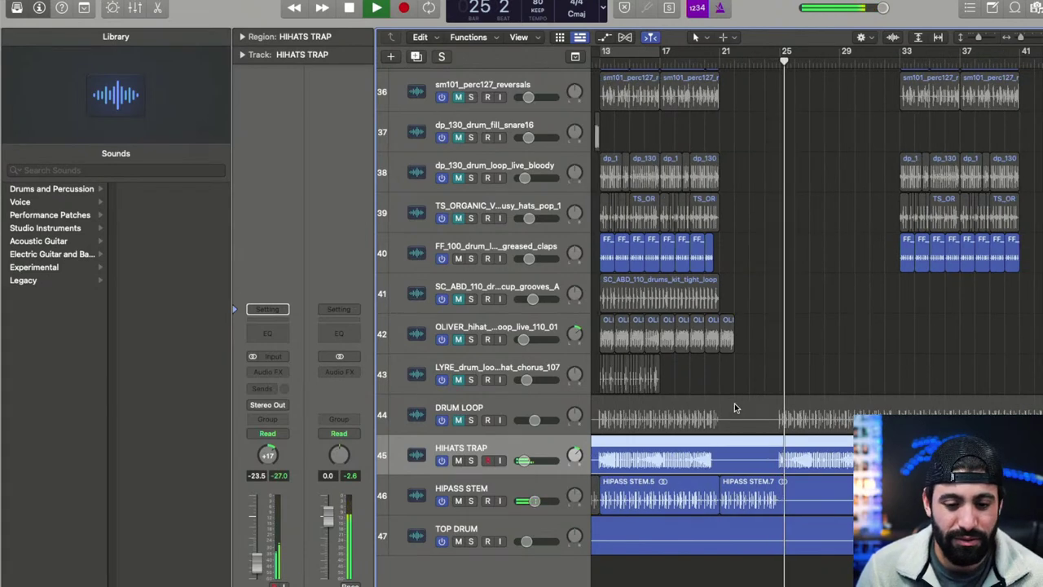
{"action": "left_click", "coordinate": [459, 421]}
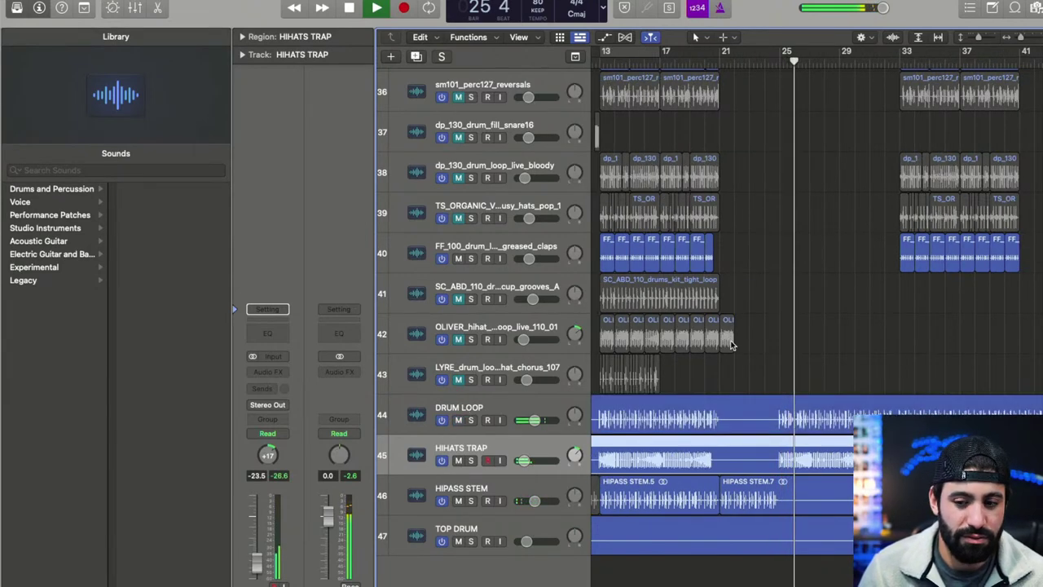
{"action": "key", "text": "super+Left"}
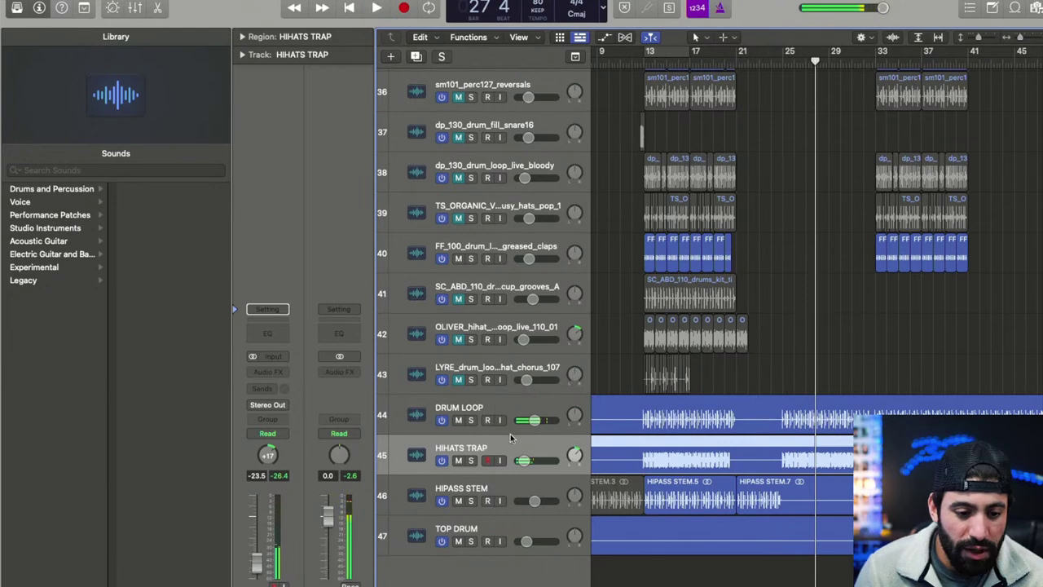
- Mute the DRUM LOOP and HIHATS TRAP tracks again and restart playback just ahead of bar 13
{"action": "left_click_drag", "start_coordinate": [459, 421], "coordinate": [458, 460]}
{"action": "left_click", "coordinate": [641, 61]}
{"action": "key", "text": "space"}
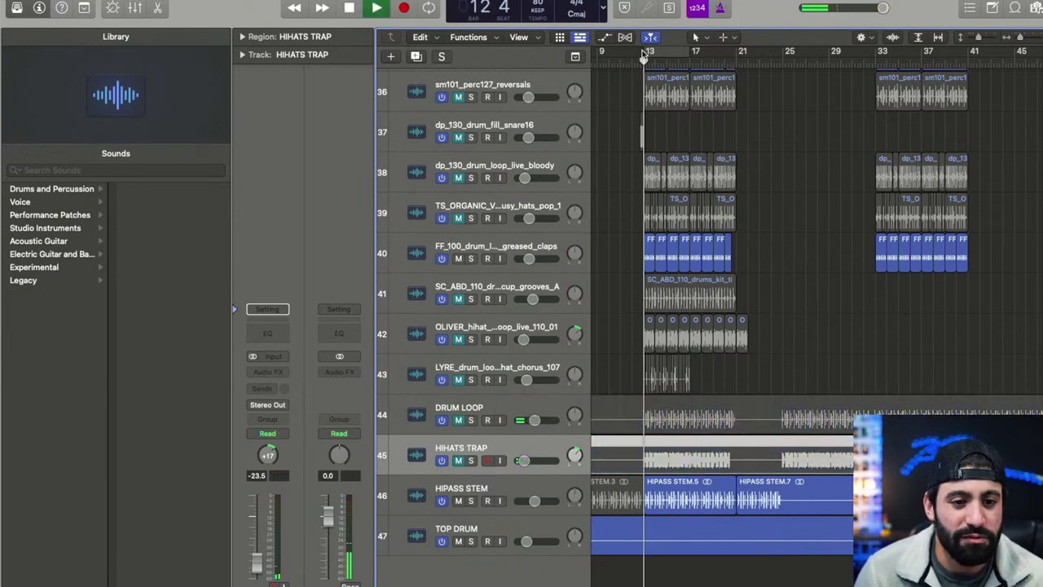
{"action": "key", "text": "super+Right"}
{"action": "key", "text": "super+Right"}
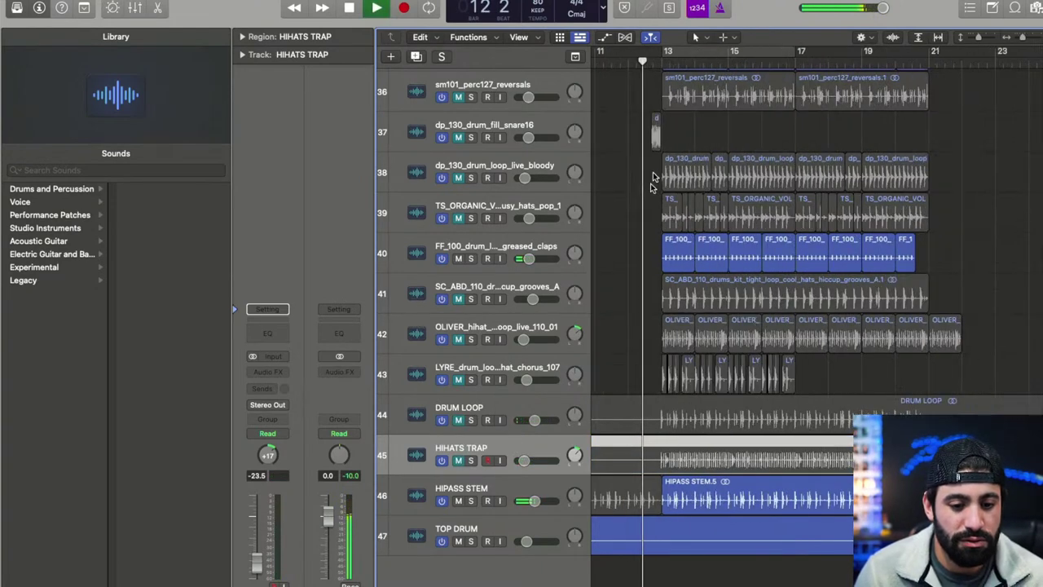
- Lower the HIPASS STEM track's volume to -9.2 dB while it plays
{"action": "left_click", "coordinate": [542, 478]}
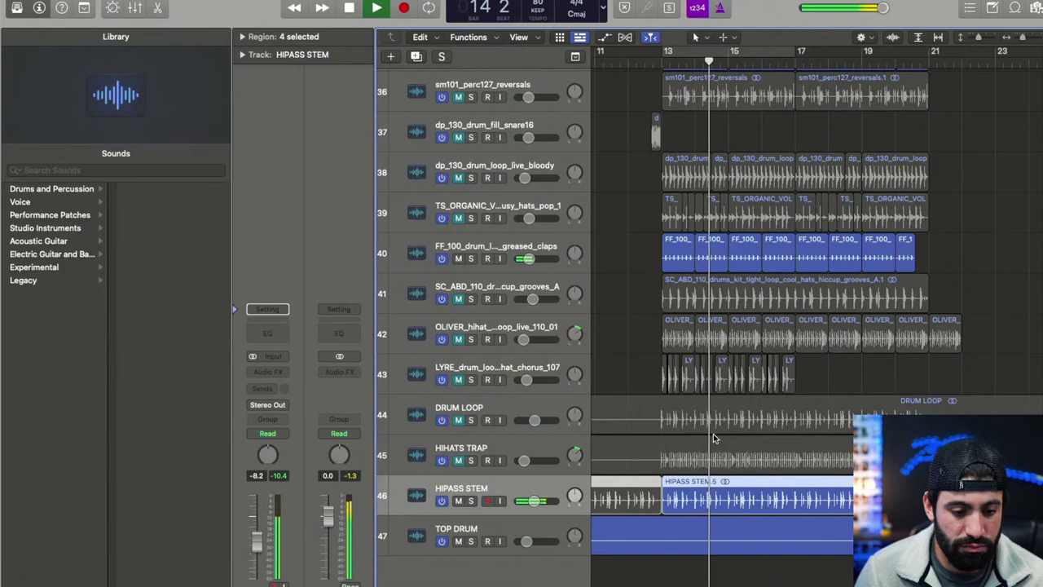
{"action": "key", "text": "super+Left"}
{"action": "key", "text": "super+Left"}
{"action": "key", "text": "super+Left"}
{"action": "key", "text": "super+Left"}
{"action": "key", "text": "super+Left"}
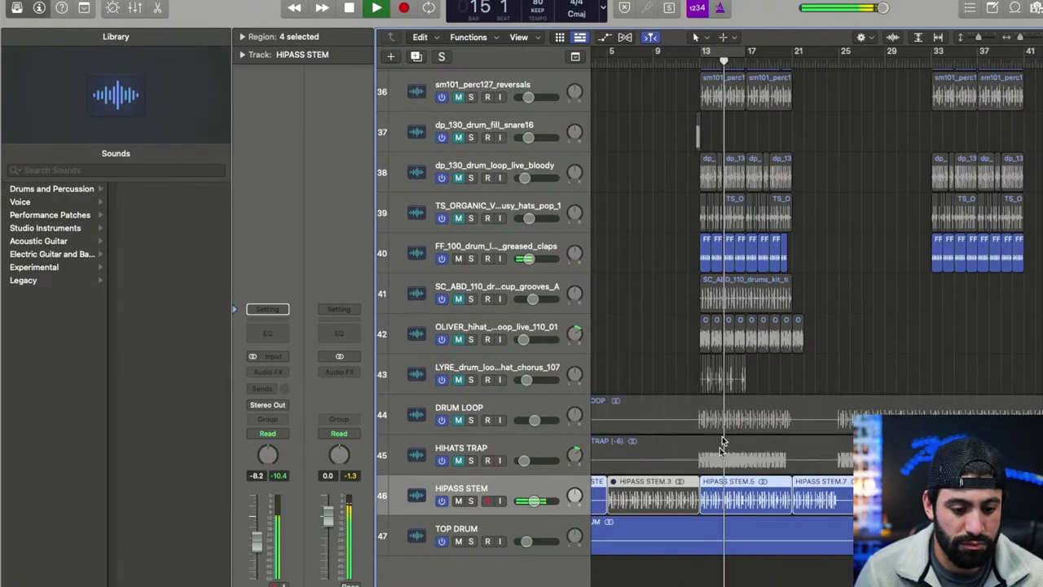
{"action": "key", "text": "super+Up"}
{"action": "key", "text": "super+Left"}
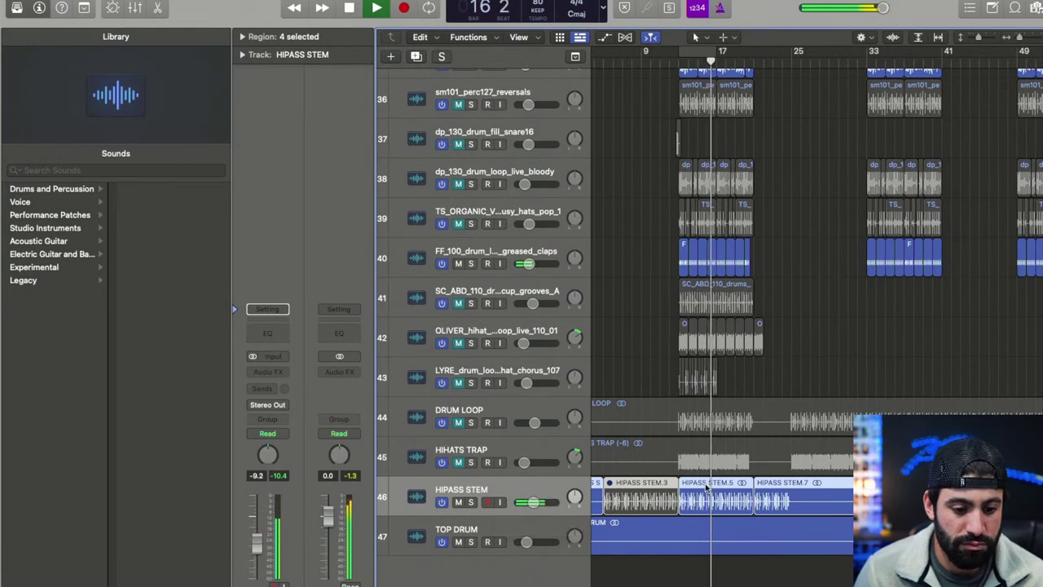
{"action": "key", "text": "super+Right"}
{"action": "key", "text": "super+Right"}
{"action": "key", "text": "super+Right"}
{"action": "key", "text": "super+Down"}
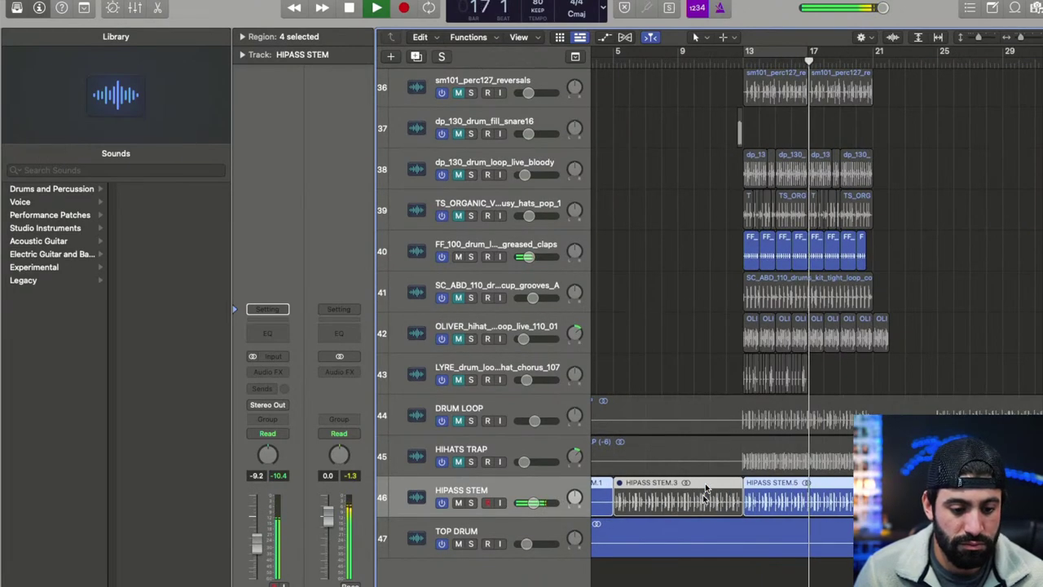
{"action": "key", "text": "super+Right"}
{"action": "key", "text": "super+Right"}
{"action": "key", "text": "super+Left"}
{"action": "key", "text": "super+Left"}
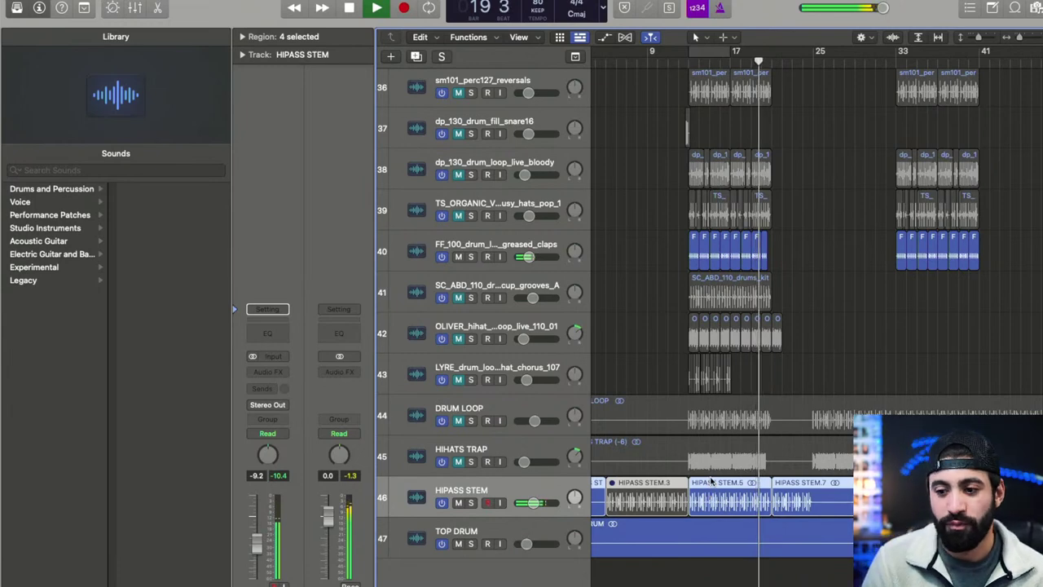
- Clear the region selection, play from about bar 49 to hear the TOP DRUM part, and raise the TOP DRUM track's volume
{"action": "key", "text": "super+Left"}
{"action": "key", "text": "super+Left"}
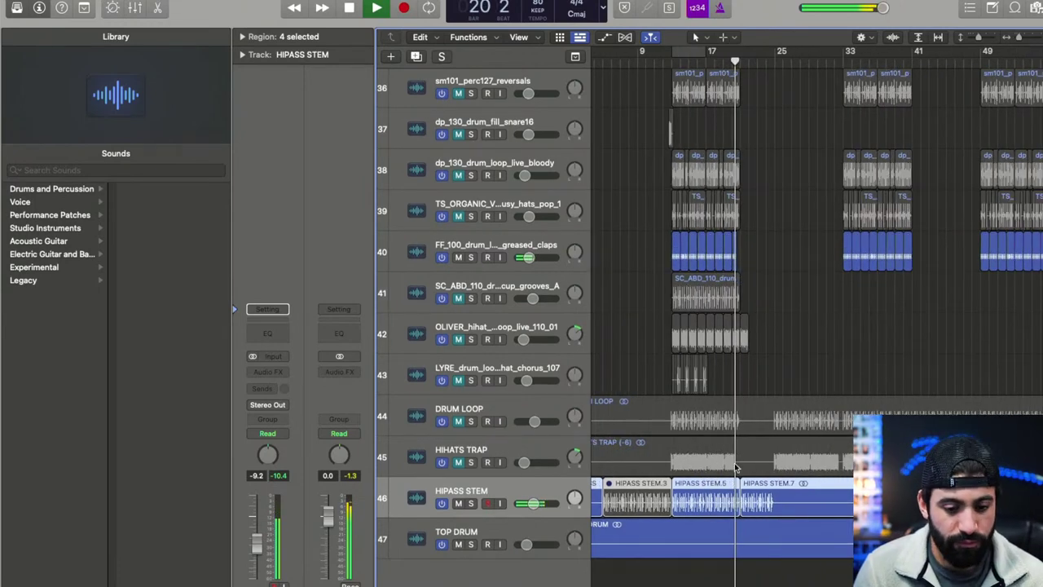
{"action": "scroll", "coordinate": [751, 462], "scroll_direction": "down", "scroll_amount": 2}
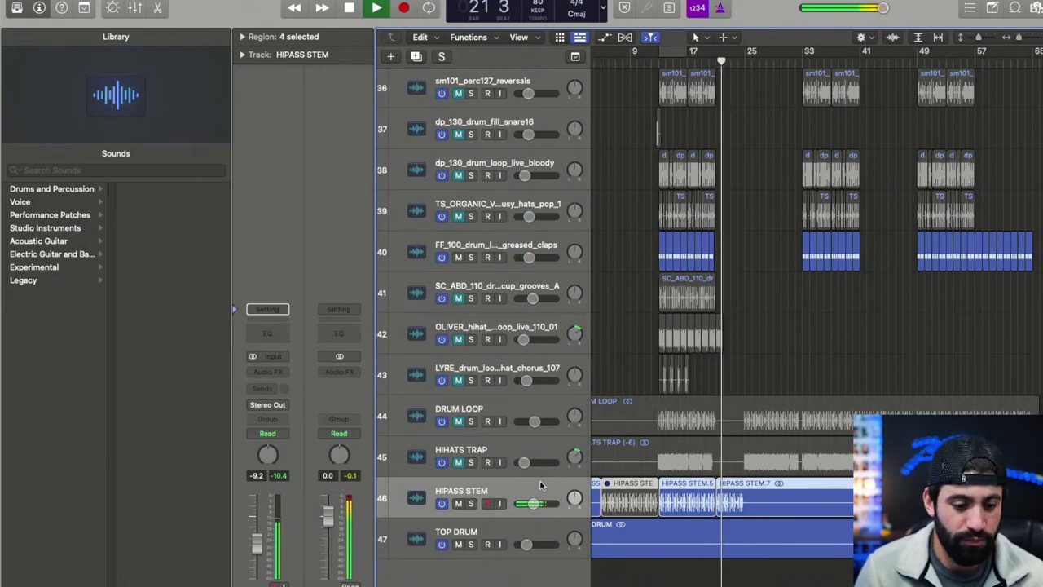
{"action": "left_click", "coordinate": [762, 538]}
{"action": "left_click", "coordinate": [775, 569]}
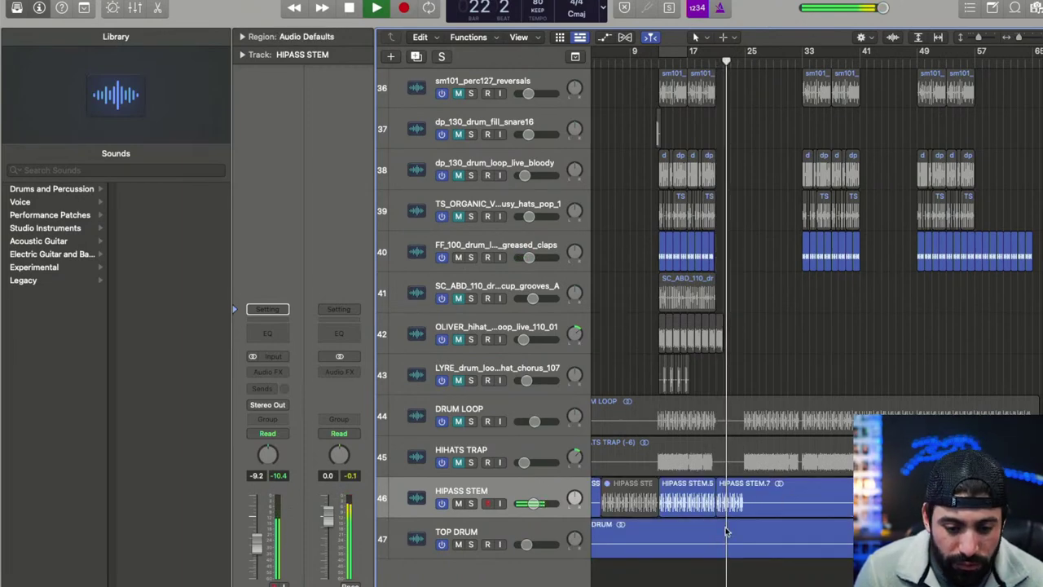
{"action": "key", "text": "super+Left"}
{"action": "scroll", "coordinate": [843, 493], "scroll_direction": "down", "scroll_amount": 2}
{"action": "key", "text": "space"}
{"action": "left_click", "coordinate": [768, 59]}
{"action": "key", "text": "space"}
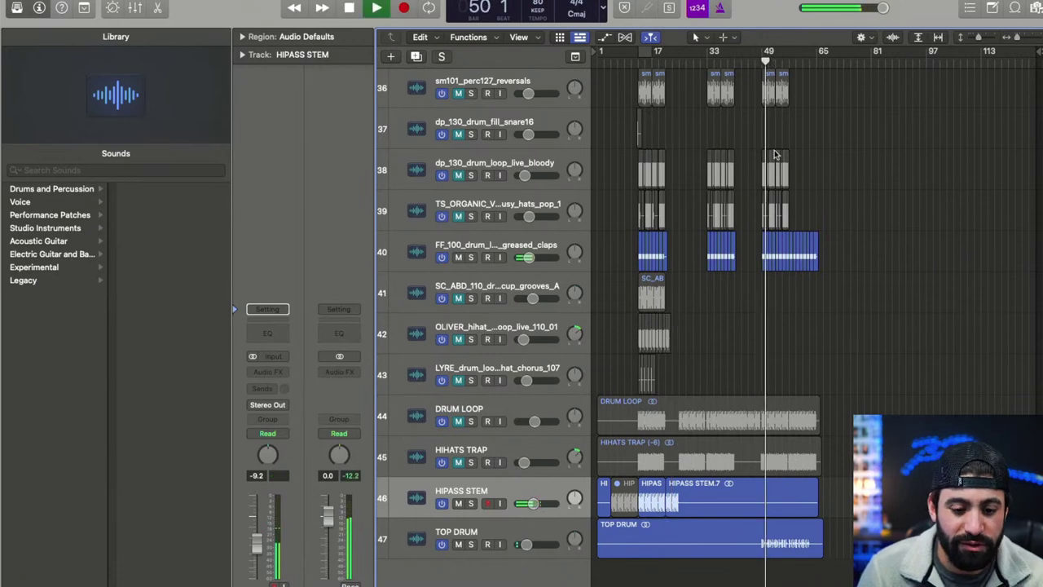
{"action": "scroll", "coordinate": [722, 307], "scroll_direction": "up", "scroll_amount": 5}
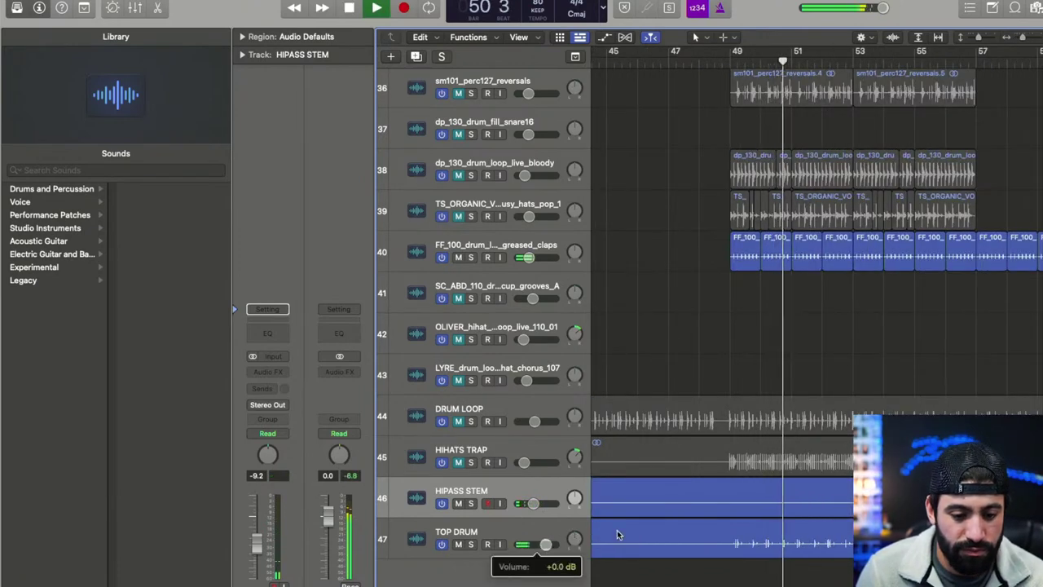
{"action": "scroll", "coordinate": [690, 536], "scroll_direction": "down", "scroll_amount": 5}
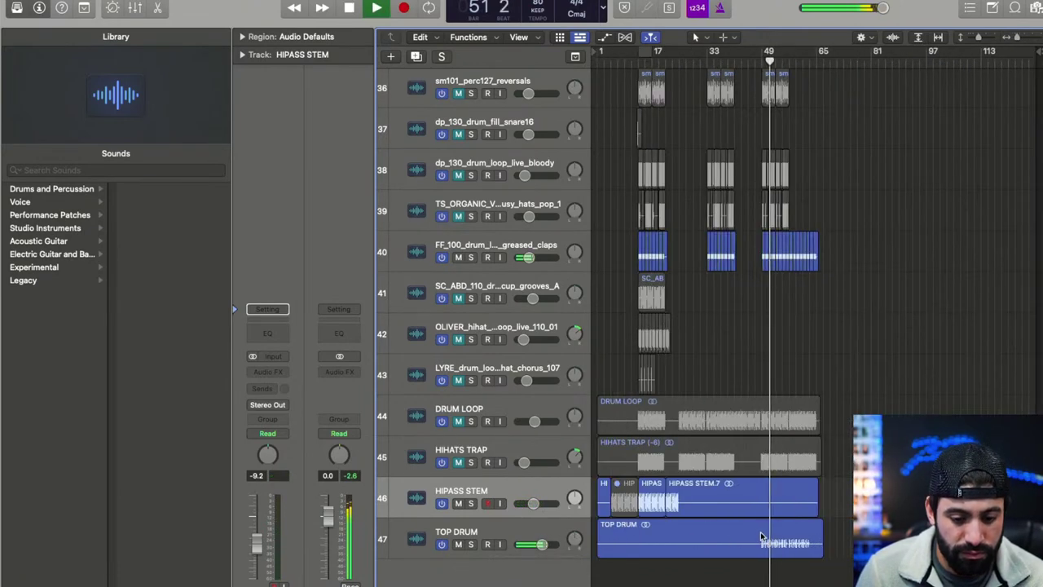
- Split the TOP DRUM region at bar 49, copy the split-off part to bar 13 and play from there
{"action": "double_click", "coordinate": [763, 538]}
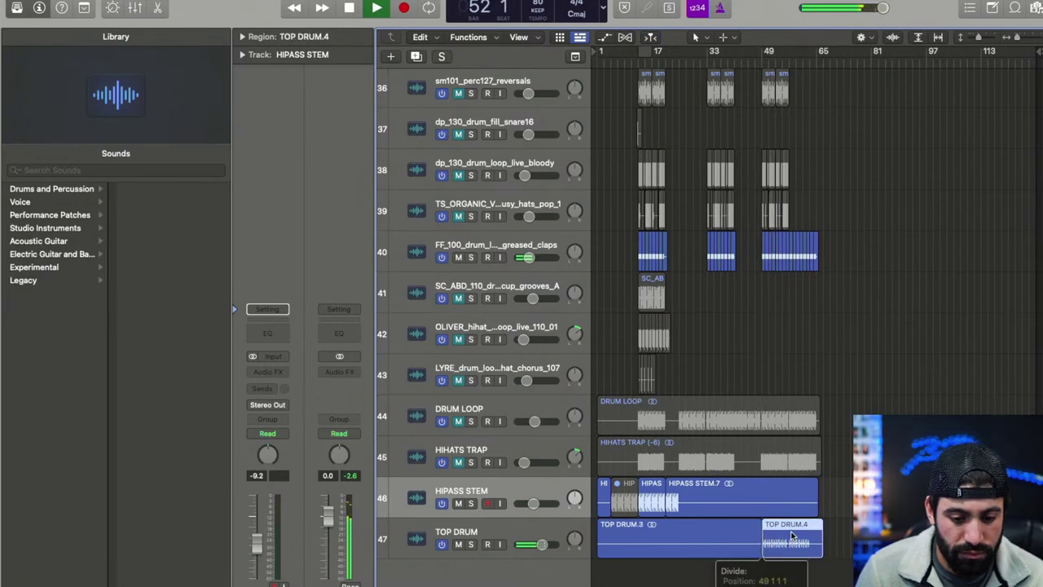
{"action": "left_click_drag", "start_coordinate": [794, 539], "coordinate": [670, 539]}
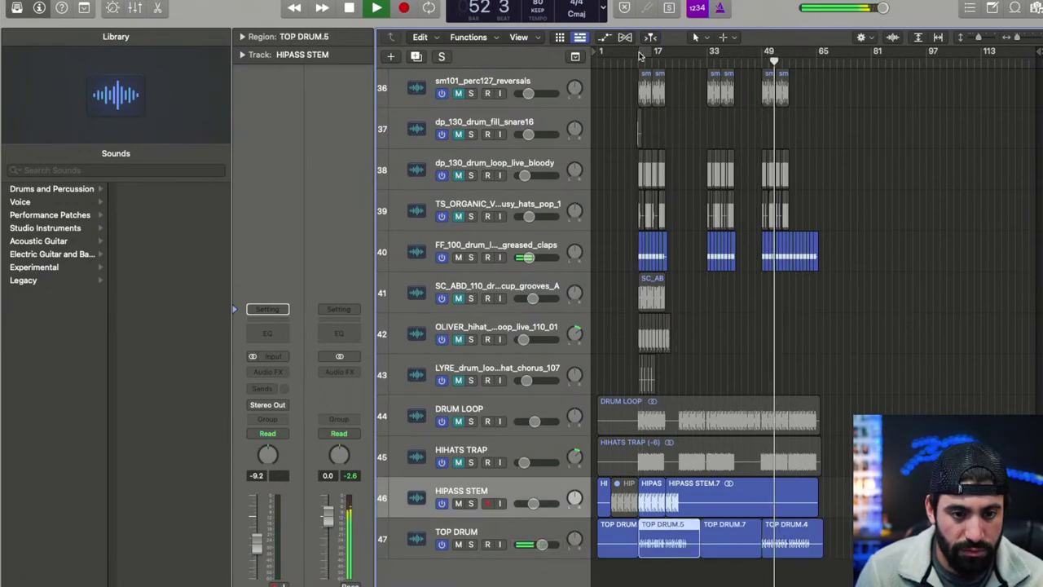
{"action": "left_click", "coordinate": [641, 56]}
{"action": "key", "text": "super+Right"}
{"action": "key", "text": "super+Right"}
{"action": "key", "text": "super+Right"}
{"action": "key", "text": "super+Right"}
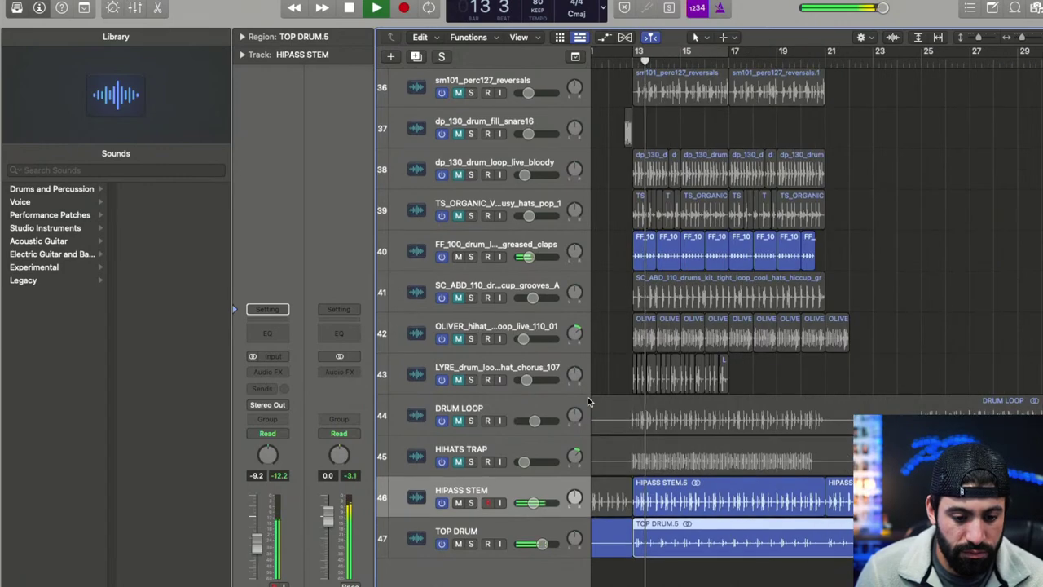
{"action": "key", "text": "super+Right"}
{"action": "key", "text": "super+Right"}
{"action": "key", "text": "super+Down"}
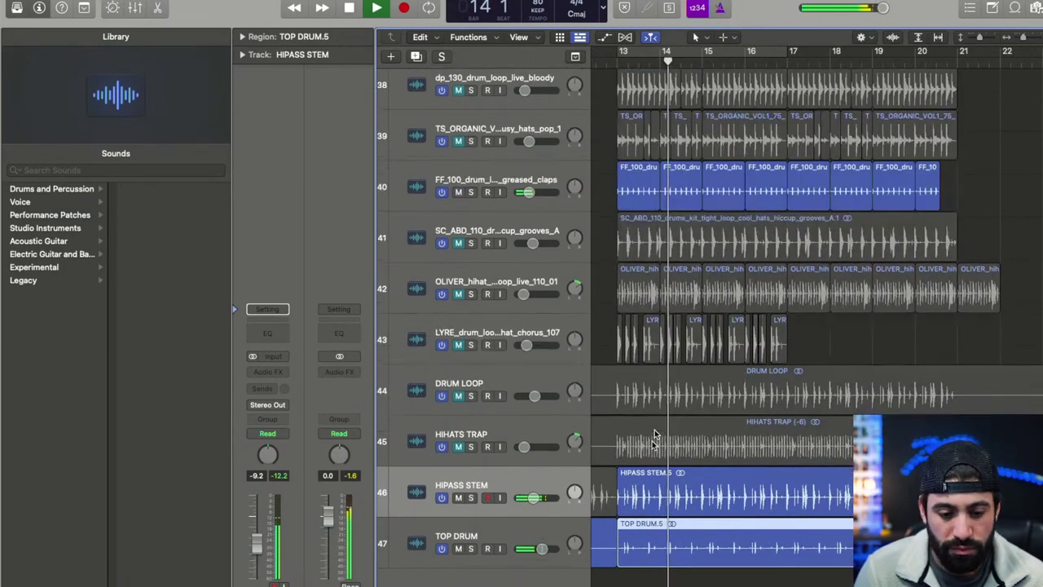
- Mute the TOP DRUM track and lower the HIPASS STEM track's volume to -10.2 dB
{"action": "left_click", "coordinate": [458, 546]}
{"action": "key", "text": "super+Left"}
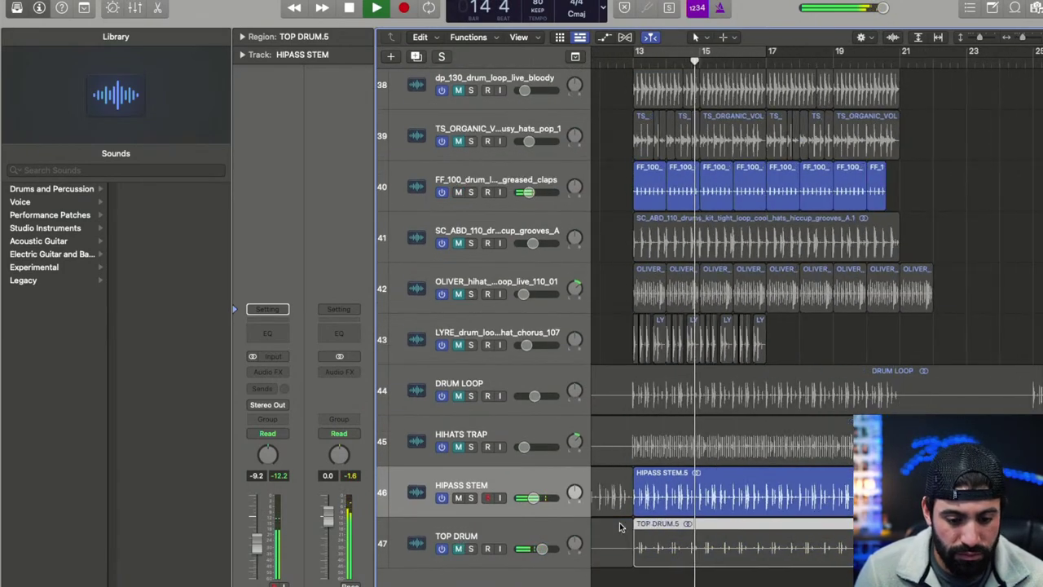
{"action": "key", "text": "super+Left"}
{"action": "key", "text": "super+Left"}
{"action": "key", "text": "super+Left"}
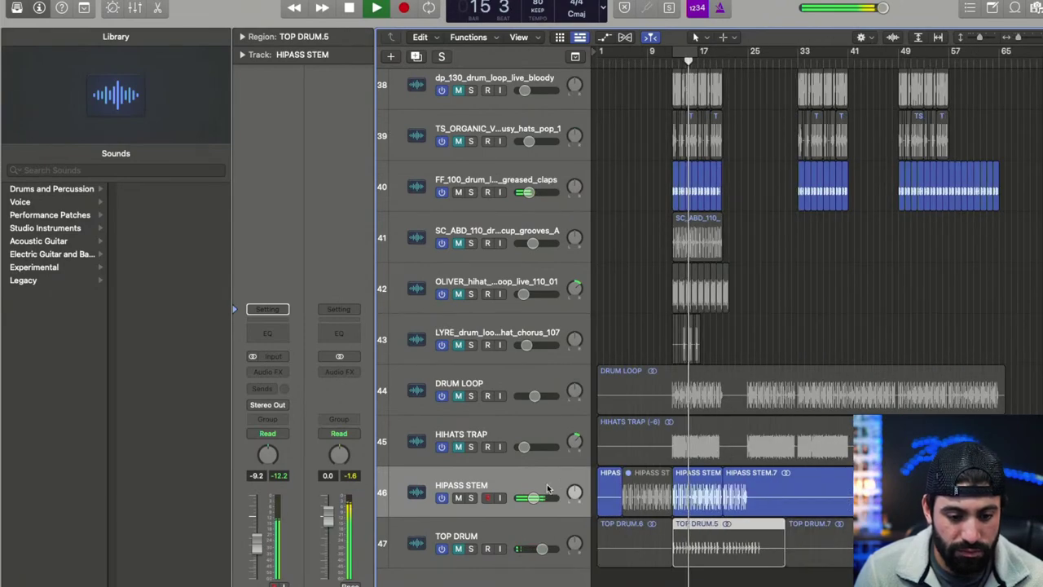
- Cycle playback over bars 13 to 17 and cut a short gap out of the HIPASS STEM region early in bar 13
{"action": "key", "text": "space"}
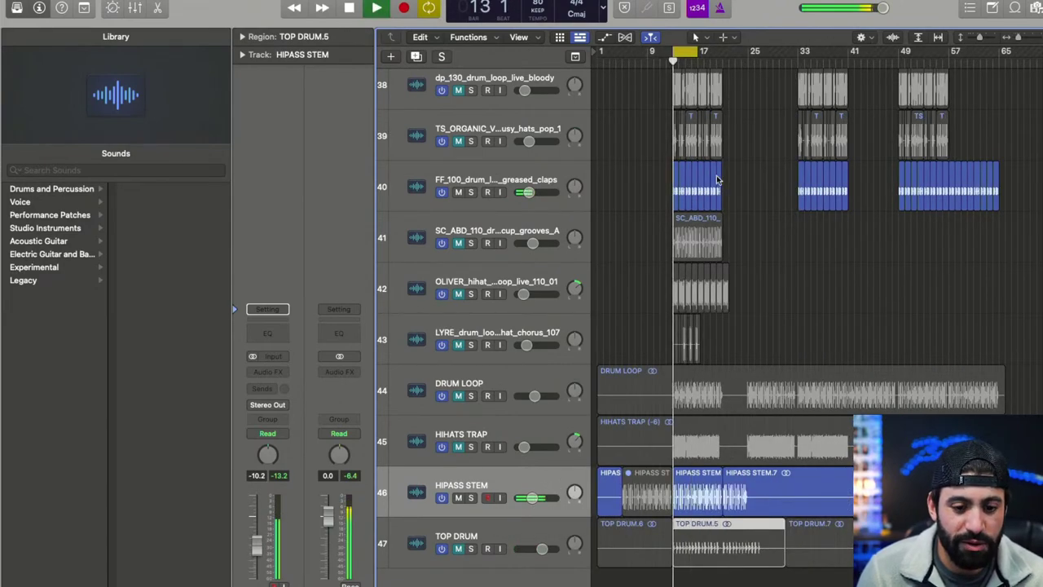
{"action": "key", "text": "super+Right"}
{"action": "key", "text": "super+Right"}
{"action": "key", "text": "super+Right"}
{"action": "key", "text": "super+Right"}
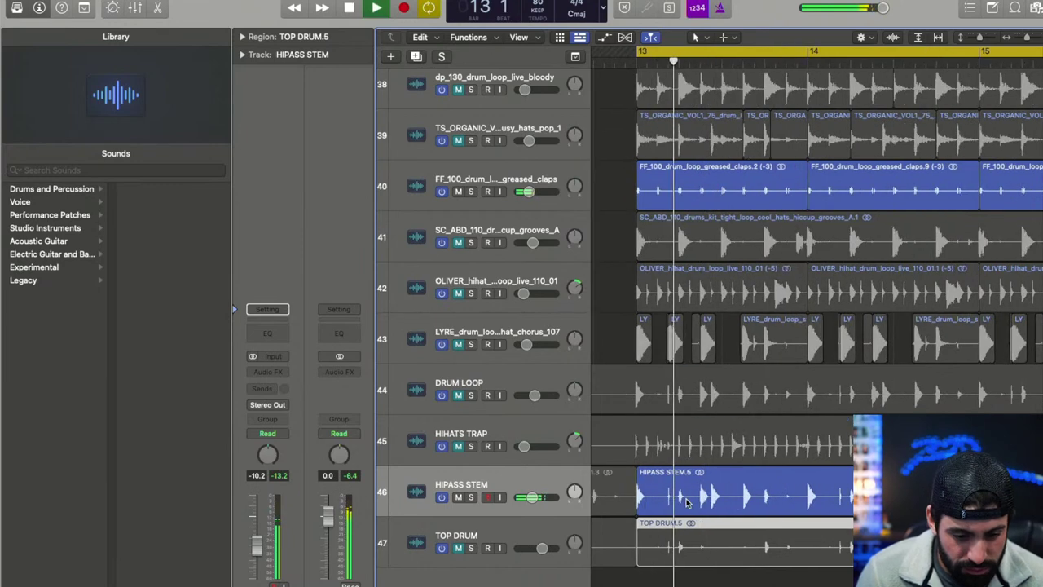
{"action": "left_click", "coordinate": [667, 497]}
{"action": "key", "text": "space"}
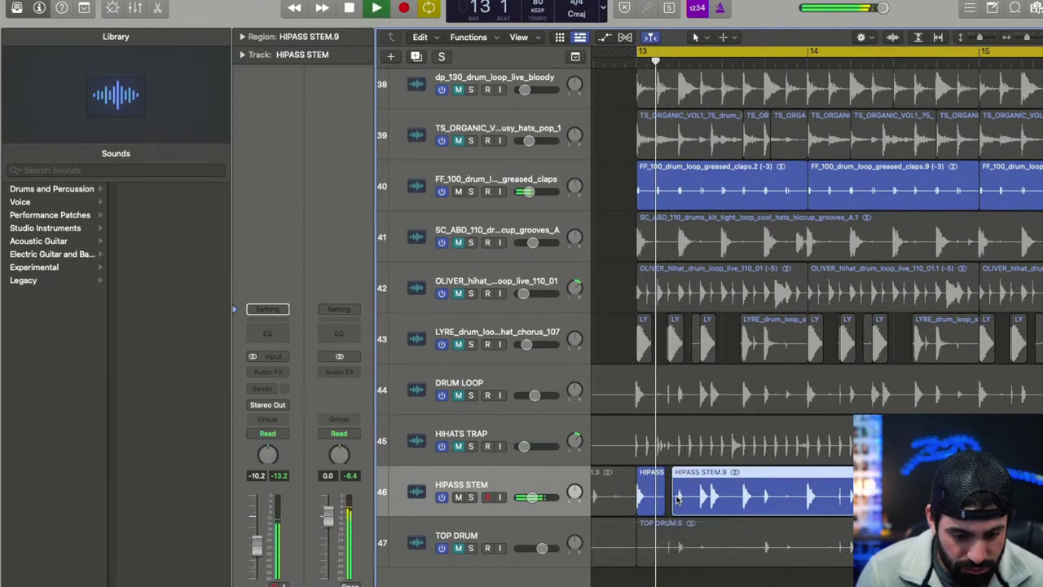
{"action": "scroll", "coordinate": [685, 499], "scroll_direction": "right", "scroll_amount": 2}
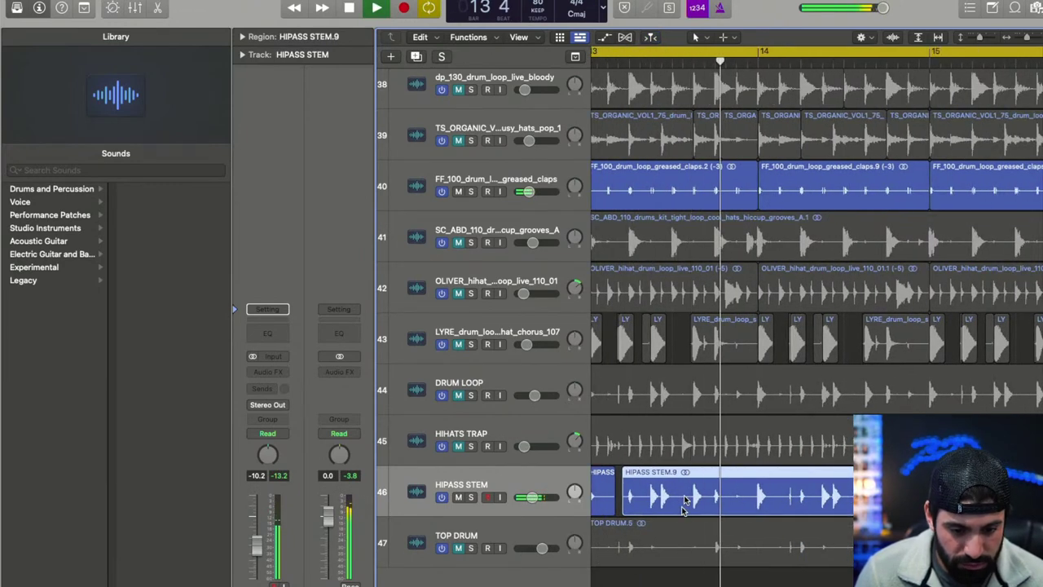
- Cut the HIPASS STEM audio out around beat 3 of bar 13 and resume playback
{"action": "key", "text": "space"}
{"action": "double_click", "coordinate": [680, 498]}
{"action": "left_click_drag", "start_coordinate": [686, 496], "coordinate": [714, 496]}
{"action": "key", "text": "space"}
{"action": "key", "text": "super+Left"}
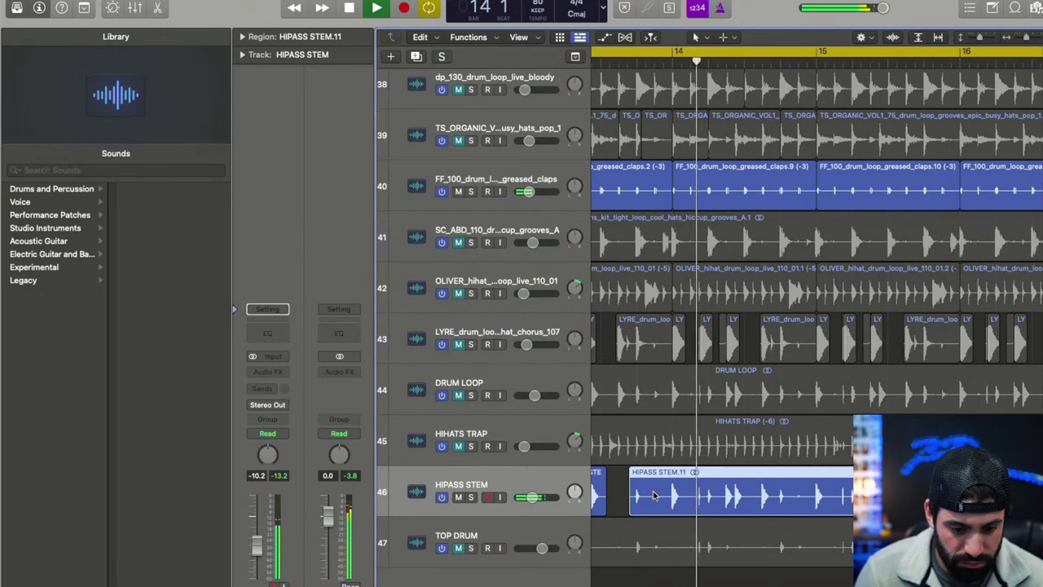
- Cut two more gaps out of the HIPASS STEM region, late in bar 13 and early in bar 14, and replay the cycle
{"action": "key", "text": "space"}
{"action": "double_click", "coordinate": [651, 496]}
{"action": "left_click_drag", "start_coordinate": [652, 496], "coordinate": [709, 497]}
{"action": "double_click", "coordinate": [697, 496]}
{"action": "key", "text": "space"}
{"action": "key", "text": "super+Left"}
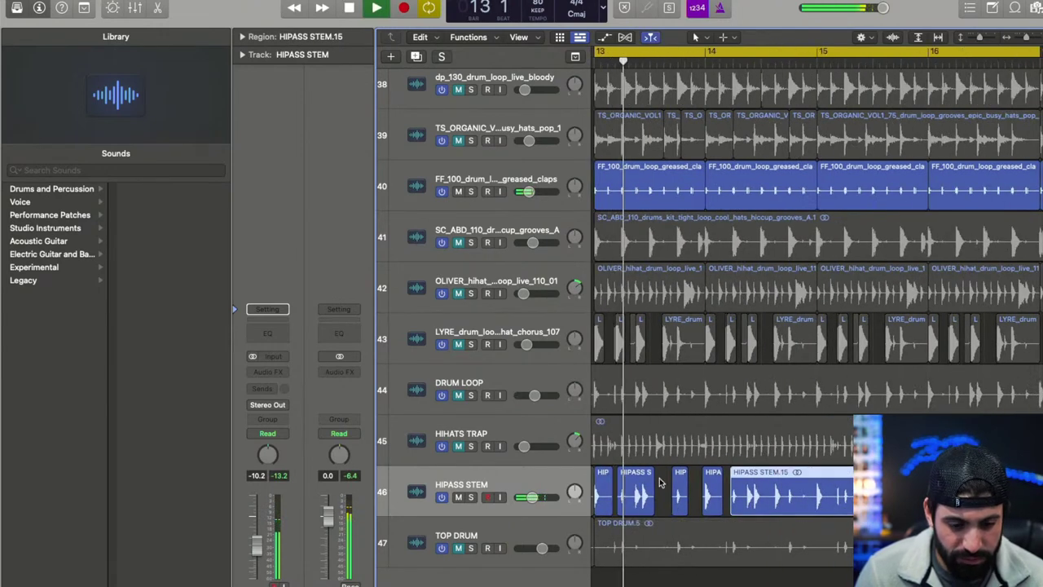
- Continue the HIPASS STEM chop with gaps cut late in bar 14 and twice in bar 15
{"action": "scroll", "coordinate": [660, 483], "scroll_direction": "left", "scroll_amount": 3}
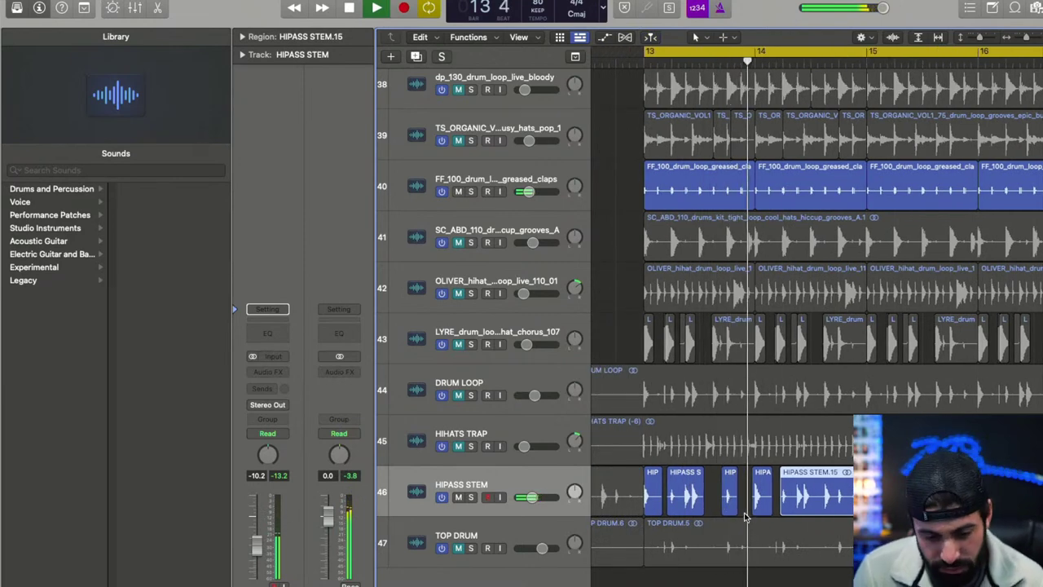
{"action": "scroll", "coordinate": [745, 518], "scroll_direction": "right", "scroll_amount": 1}
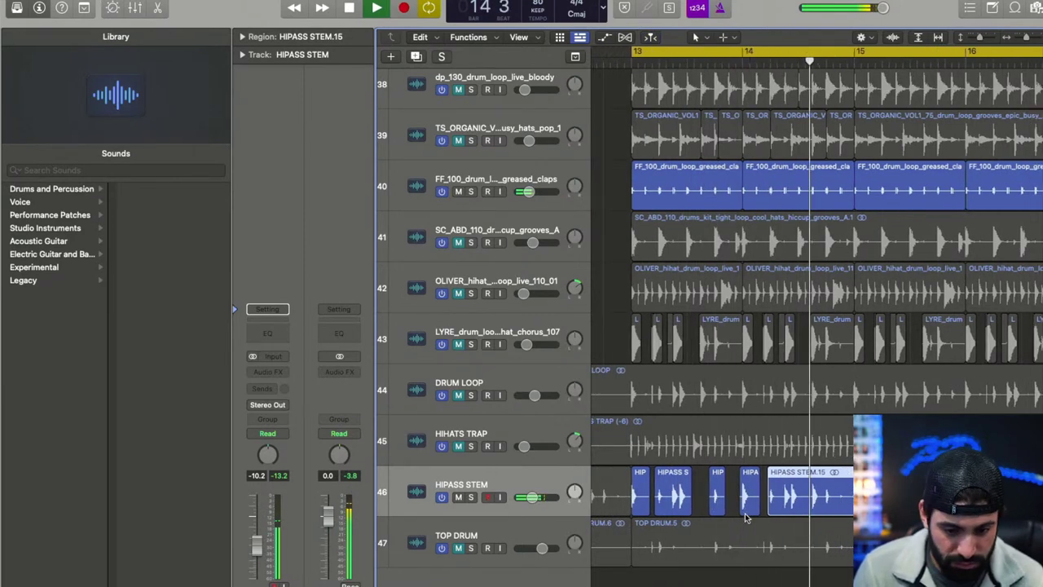
{"action": "scroll", "coordinate": [776, 511], "scroll_direction": "right", "scroll_amount": 4}
{"action": "double_click", "coordinate": [778, 498]}
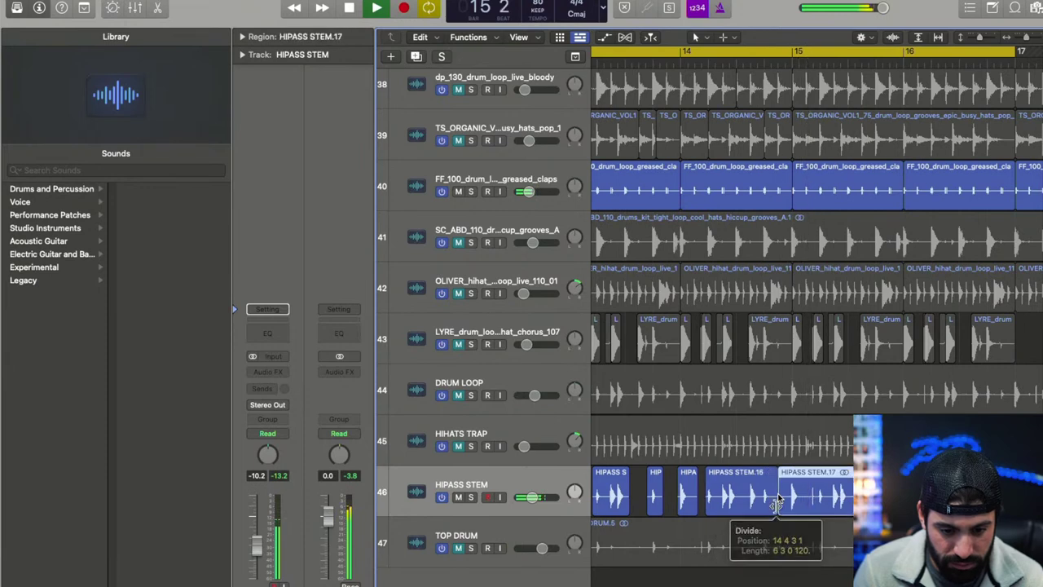
{"action": "left_click_drag", "start_coordinate": [780, 498], "coordinate": [870, 500]}
{"action": "double_click", "coordinate": [809, 500], "text": "super"}
{"action": "double_click", "coordinate": [863, 500], "text": "super"}
- Replay the chopped HIPASS STEM, raise its track volume to -8.0 dB and select its eight cut regions
{"action": "key", "text": "space"}
{"action": "key", "text": "space"}
{"action": "scroll", "coordinate": [869, 499], "scroll_direction": "down", "scroll_amount": 3}
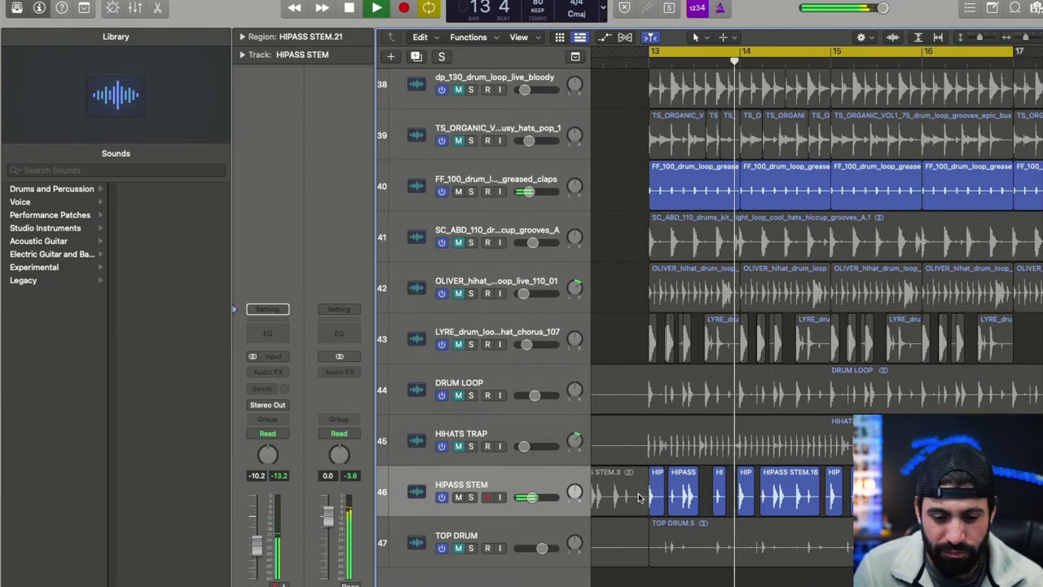
{"action": "left_click_drag", "start_coordinate": [535, 499], "coordinate": [537, 498]}
{"action": "left_click", "coordinate": [538, 475]}
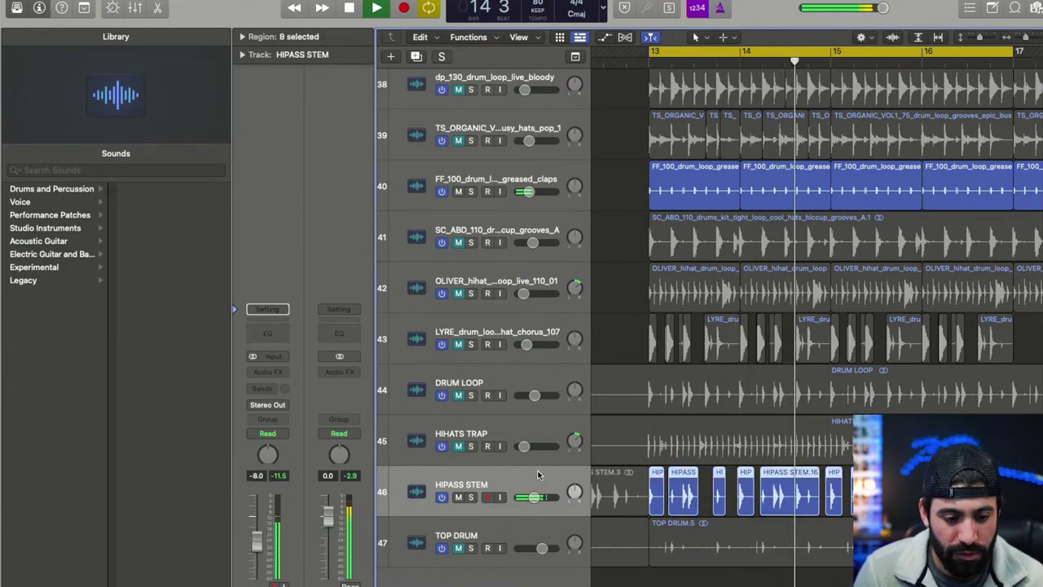
- Enable flex on the HIPASS STEM track with the Rhythmic algorithm and hide the flex view
{"action": "key", "text": "space"}
{"action": "key", "text": "q"}
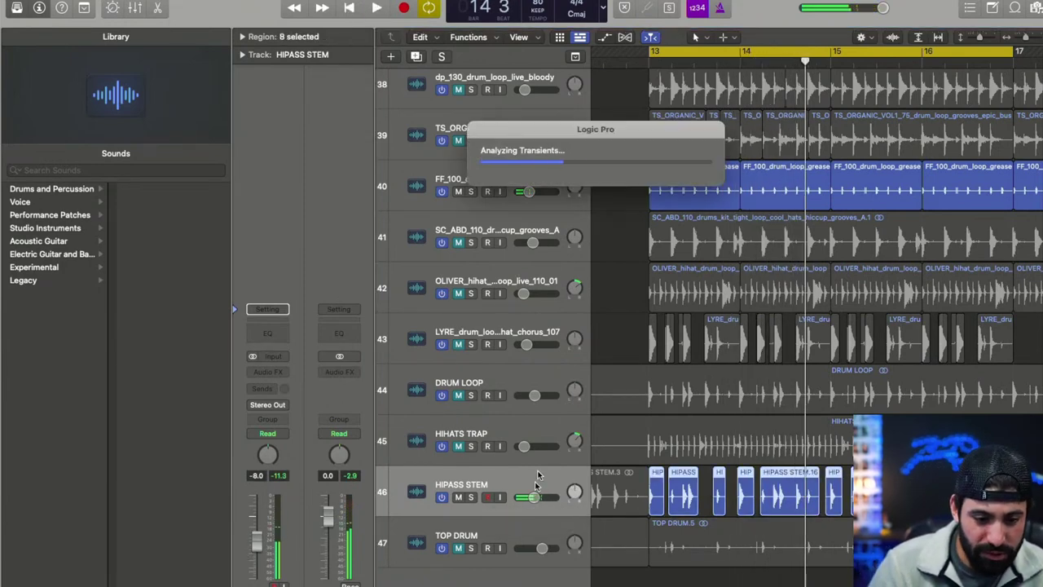
{"action": "left_click", "coordinate": [530, 505]}
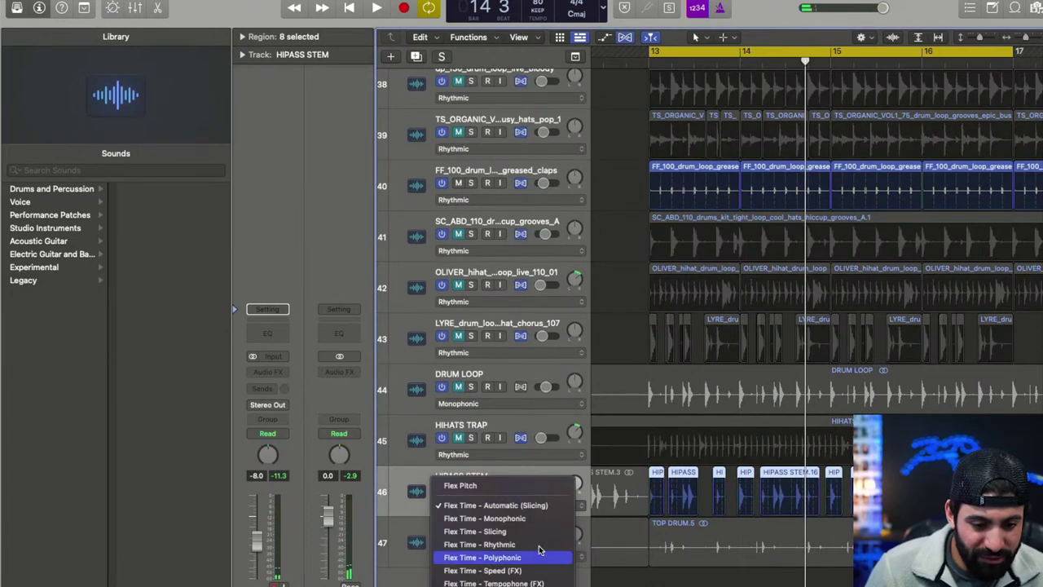
{"action": "left_click", "coordinate": [539, 557]}
{"action": "left_click", "coordinate": [525, 499]}
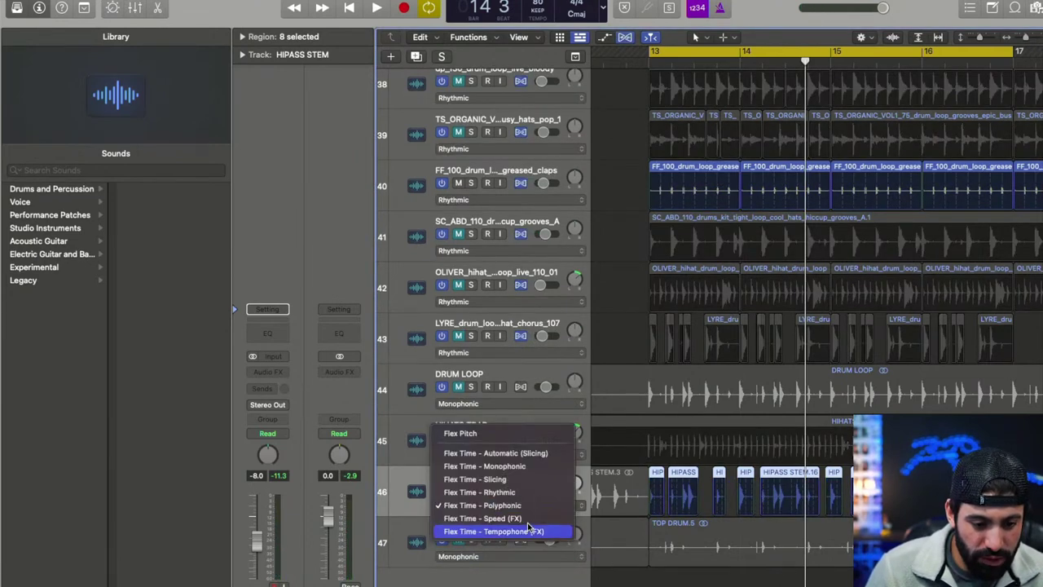
{"action": "left_click", "coordinate": [524, 491]}
{"action": "key", "text": "super+f"}
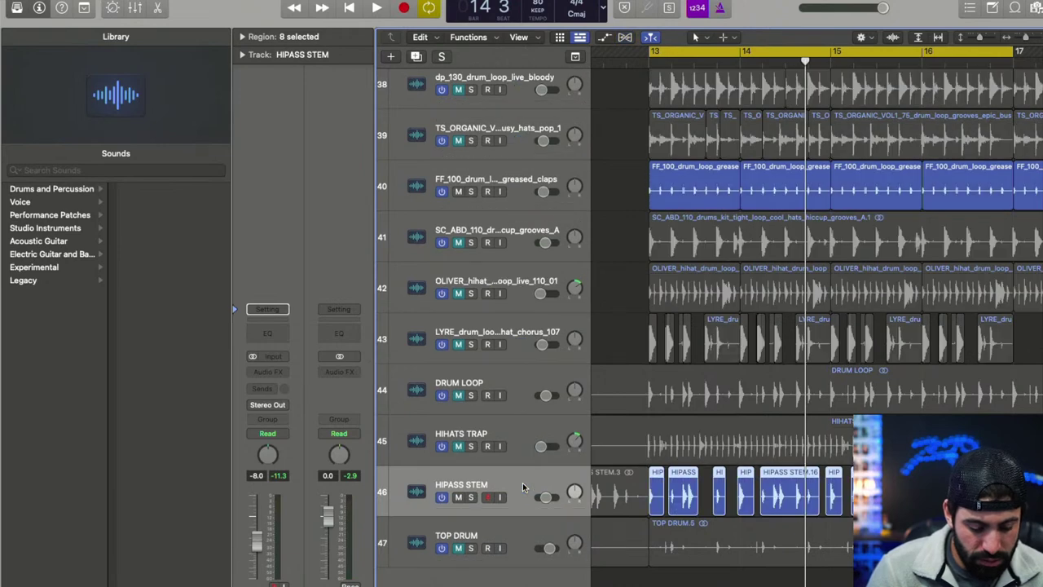
- Replay the cycle from bar 13 to hear the selected HIPASS STEM regions with the other tracks
{"action": "key", "text": "space"}
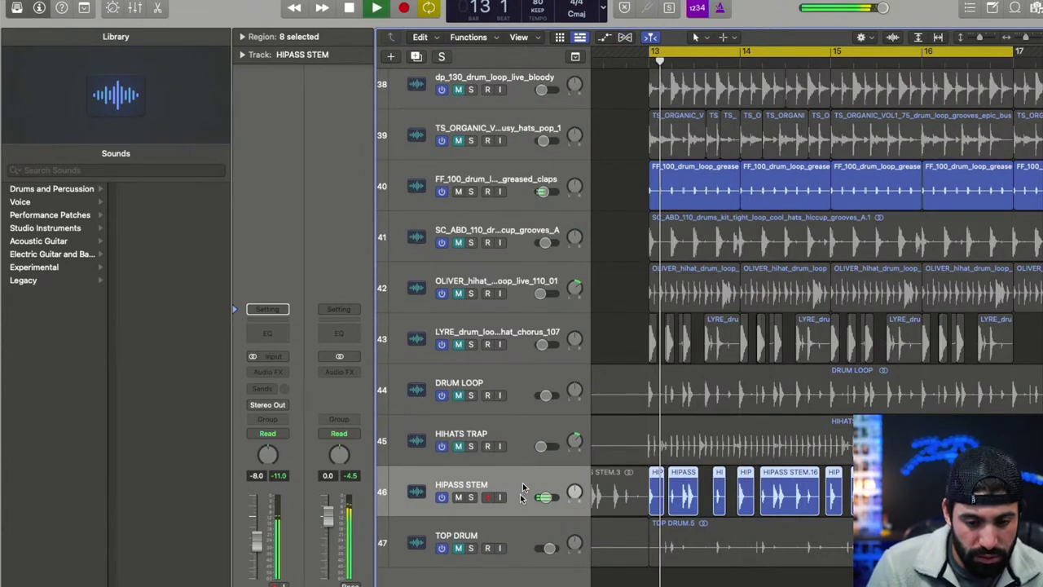
{"action": "key", "text": "space"}
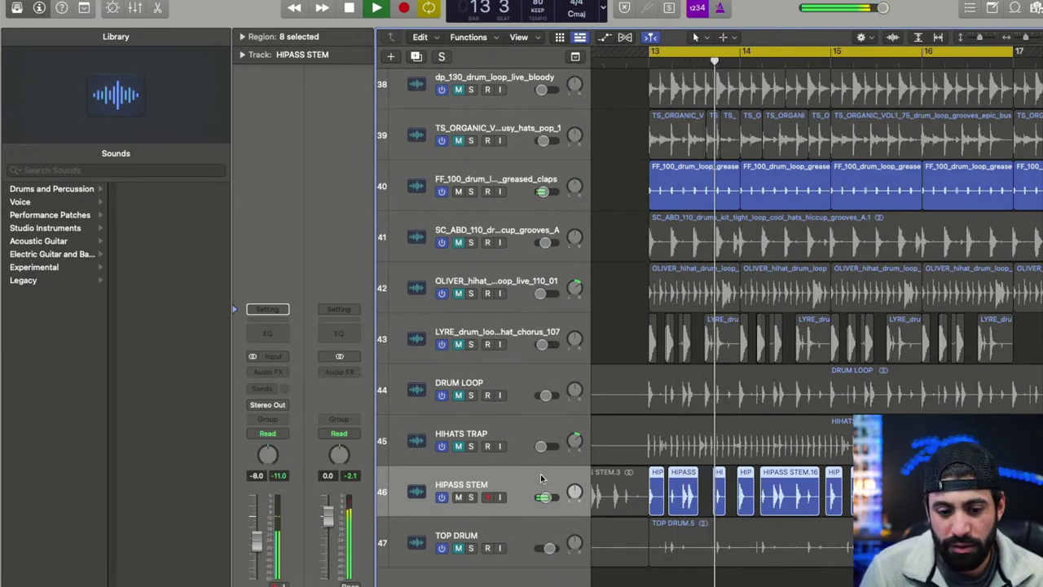
{"action": "key", "text": "space"}
{"action": "key", "text": "space"}
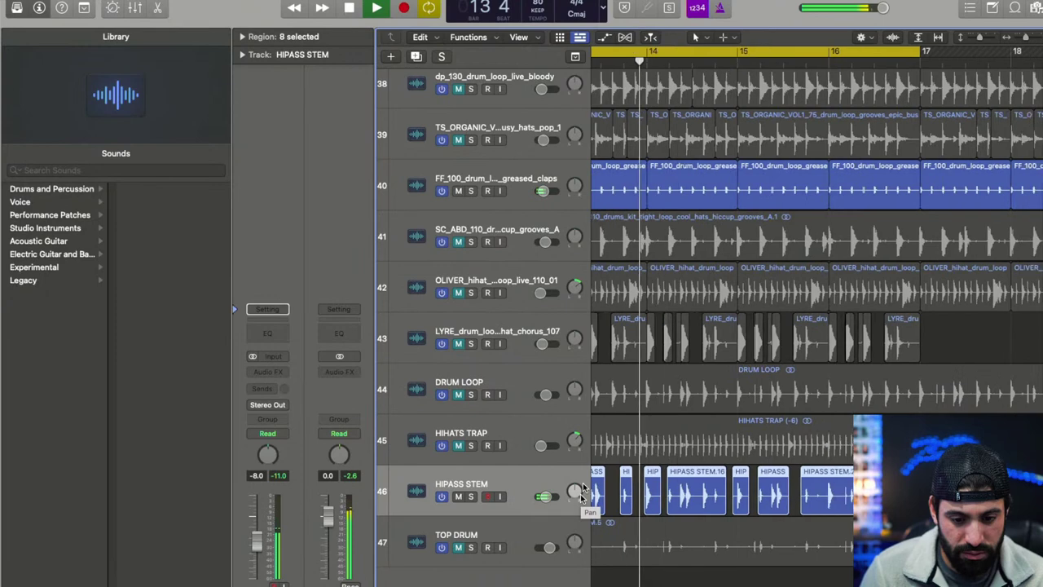
- Solo the HIPASS STEM track to settle its selected regions' transposition at +4 semitones, and replay them unsoloed with the other tracks
{"action": "key", "text": "s"}
{"action": "key", "text": "space"}
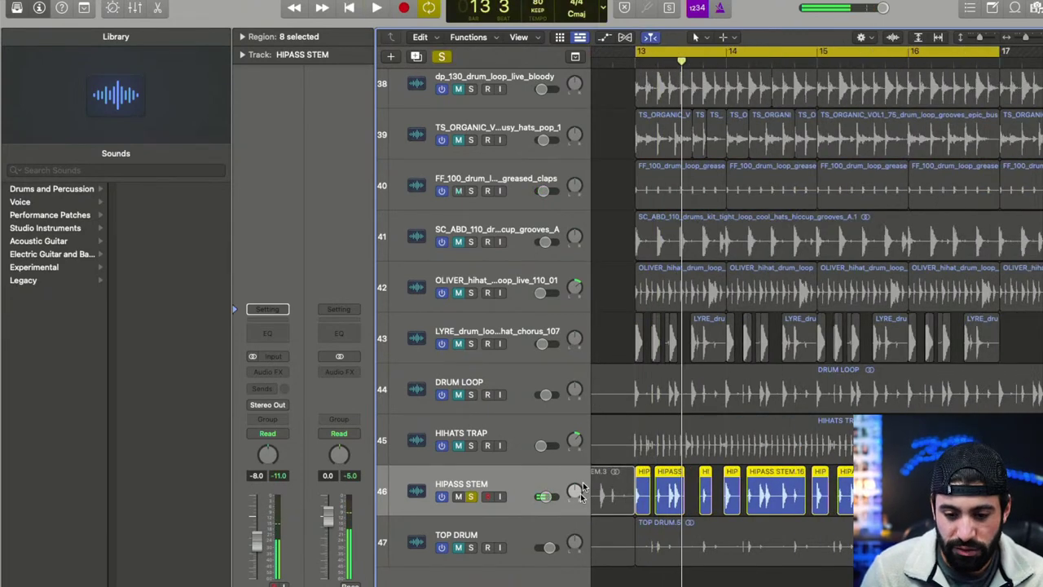
{"action": "key", "text": "space"}
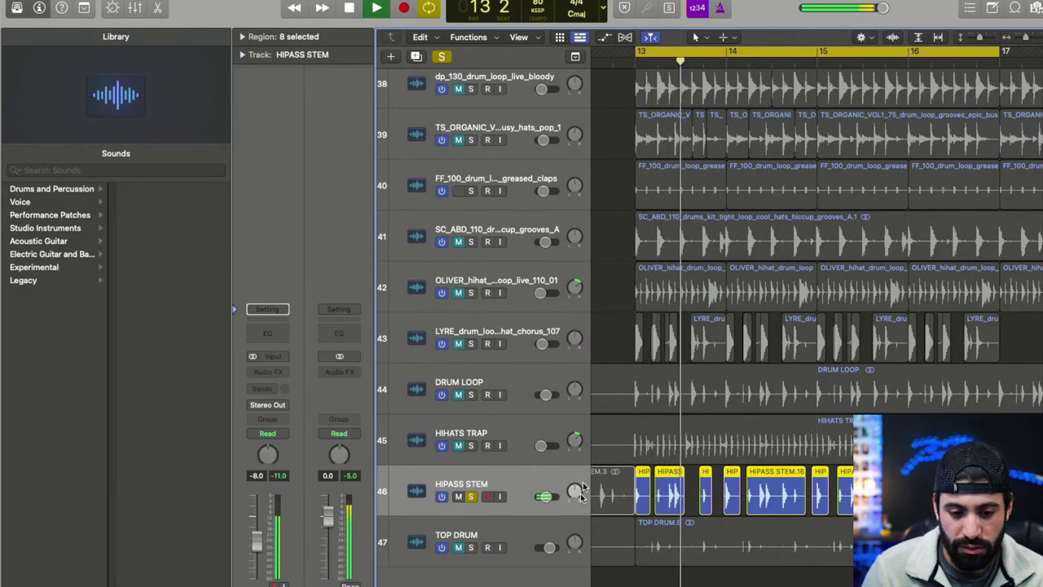
{"action": "key", "text": "space"}
{"action": "key", "text": "space"}
{"action": "key", "text": "s"}
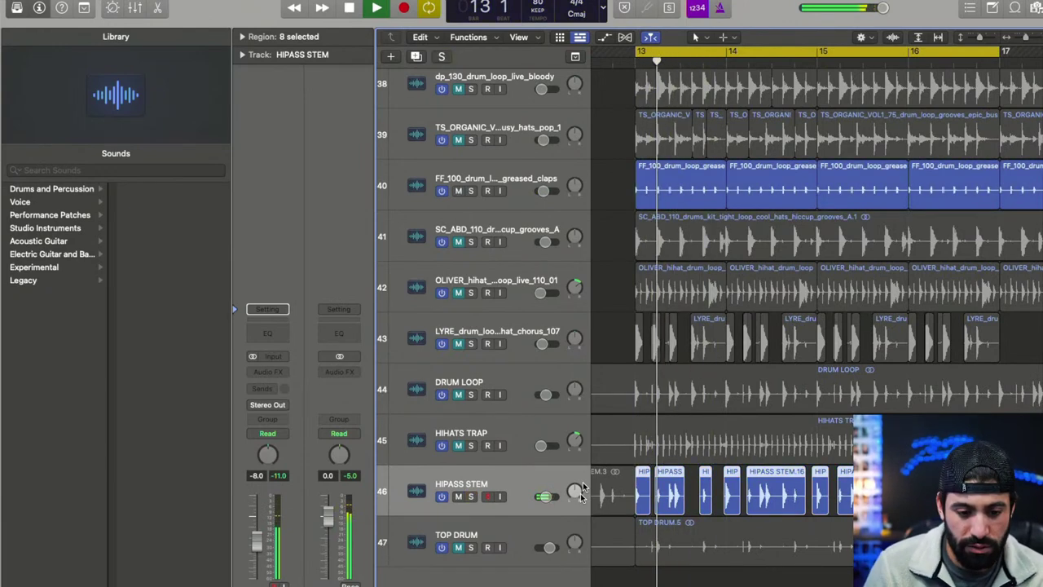
{"action": "key", "text": "space"}
{"action": "key", "text": "space"}
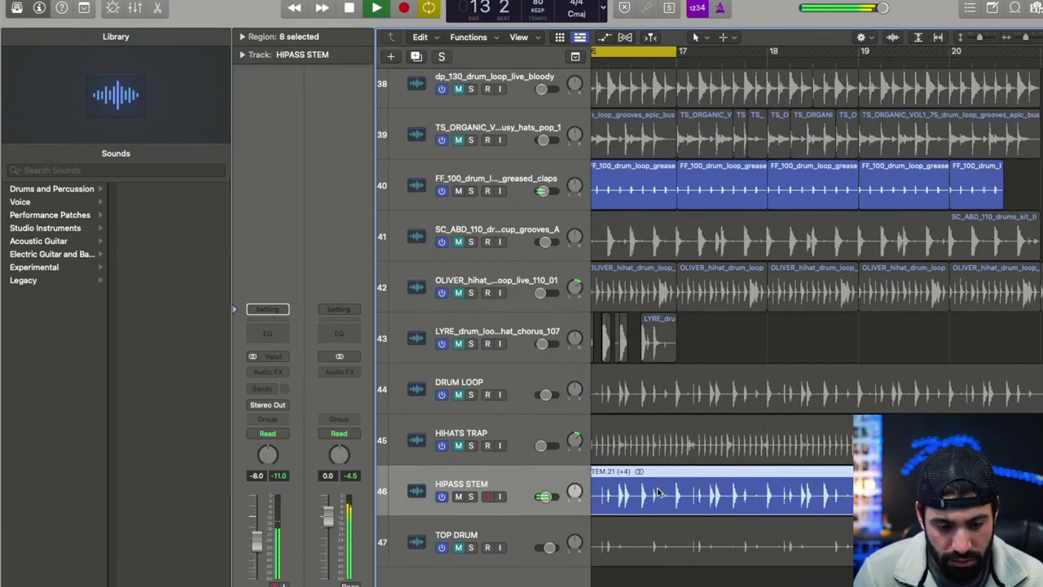
{"action": "scroll", "coordinate": [653, 489], "scroll_direction": "up", "scroll_amount": 3}
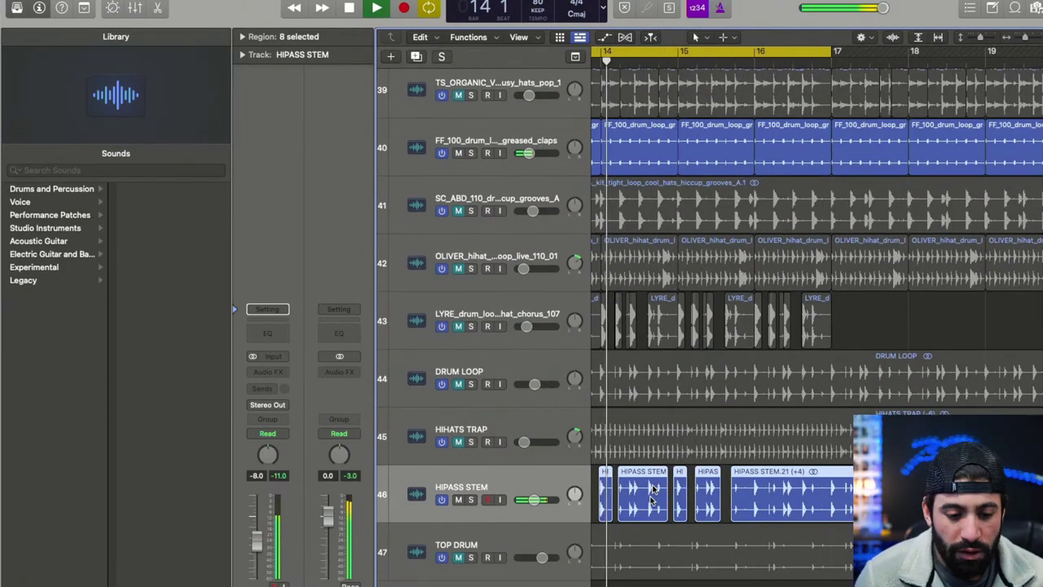
- Replay the cycle from bar 13 with the other tracks and select the first four cut regions of HIPASS STEM
{"action": "scroll", "coordinate": [653, 490], "scroll_direction": "down", "scroll_amount": 2}
{"action": "scroll", "coordinate": [654, 494], "scroll_direction": "up", "scroll_amount": 4}
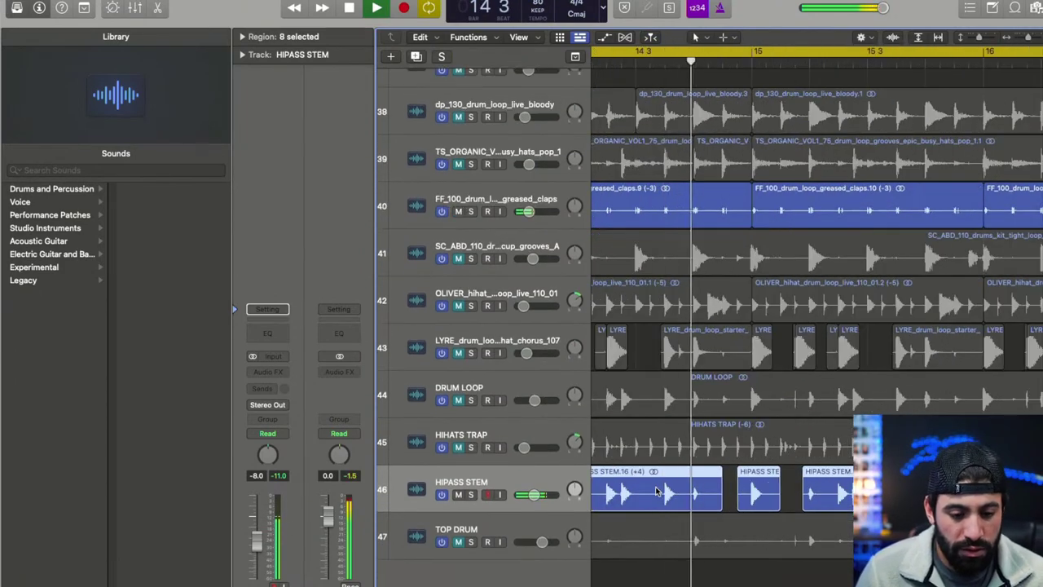
{"action": "scroll", "coordinate": [683, 490], "scroll_direction": "down", "scroll_amount": 5}
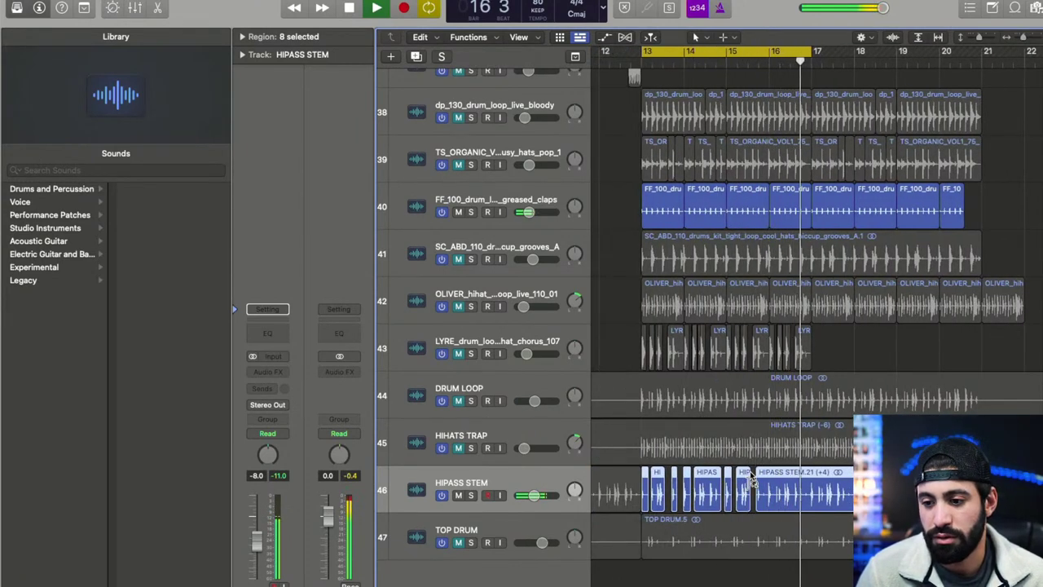
{"action": "scroll", "coordinate": [752, 479], "scroll_direction": "up", "scroll_amount": 1}
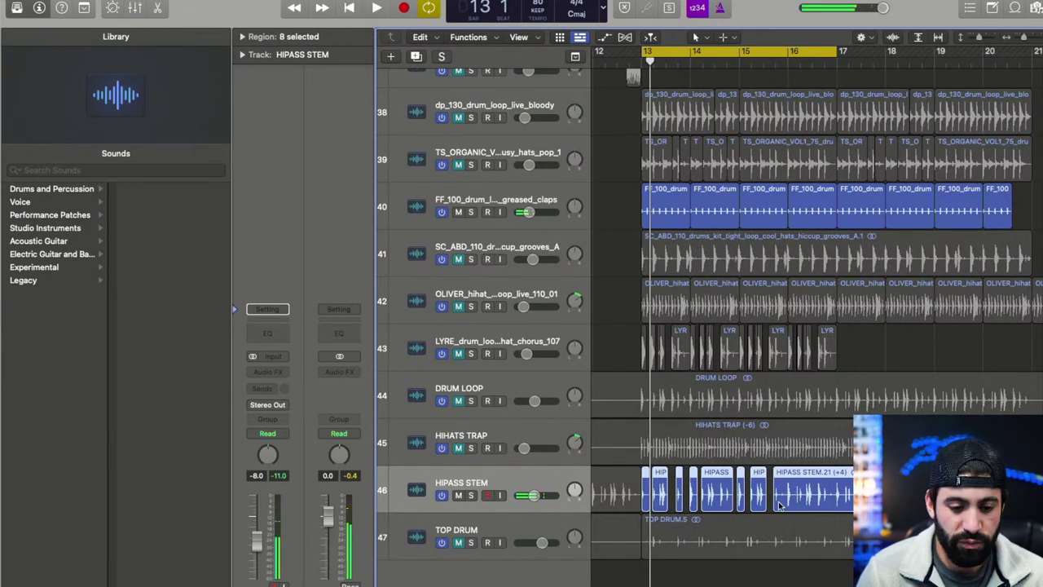
{"action": "left_click", "coordinate": [773, 498]}
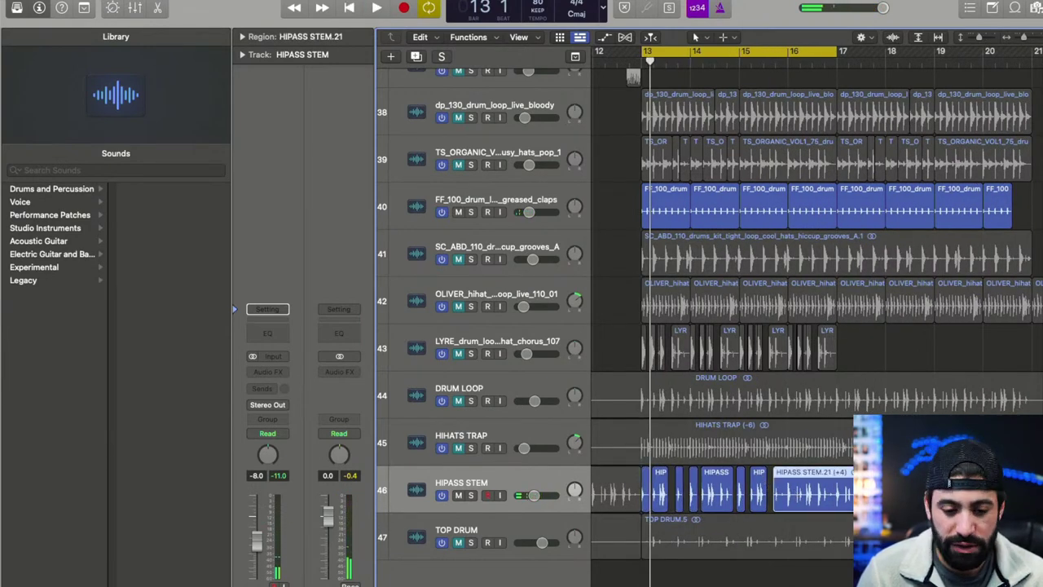
{"action": "key", "text": "space"}
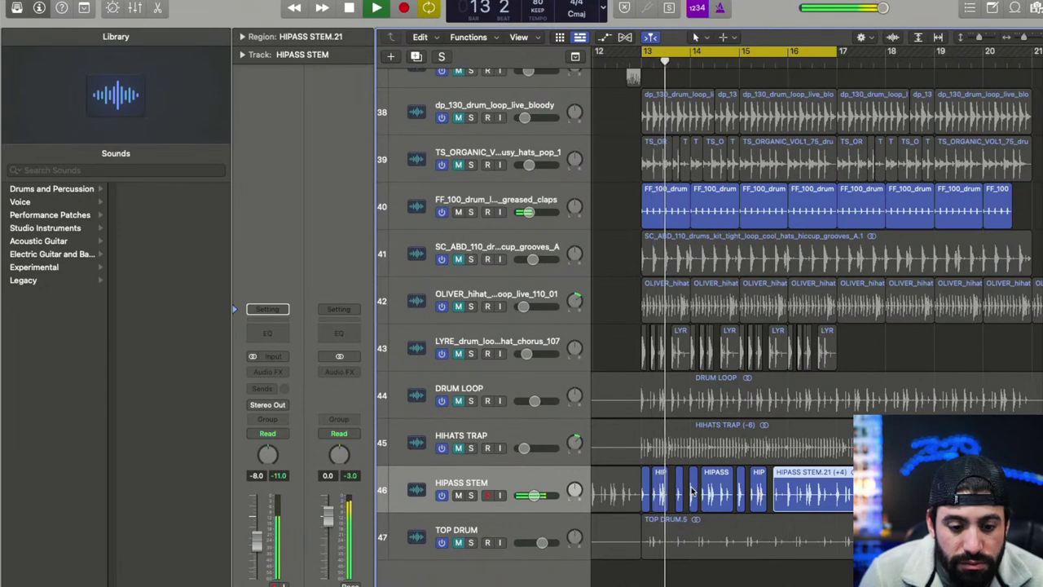
{"action": "left_click_drag", "start_coordinate": [700, 491], "coordinate": [646, 491]}
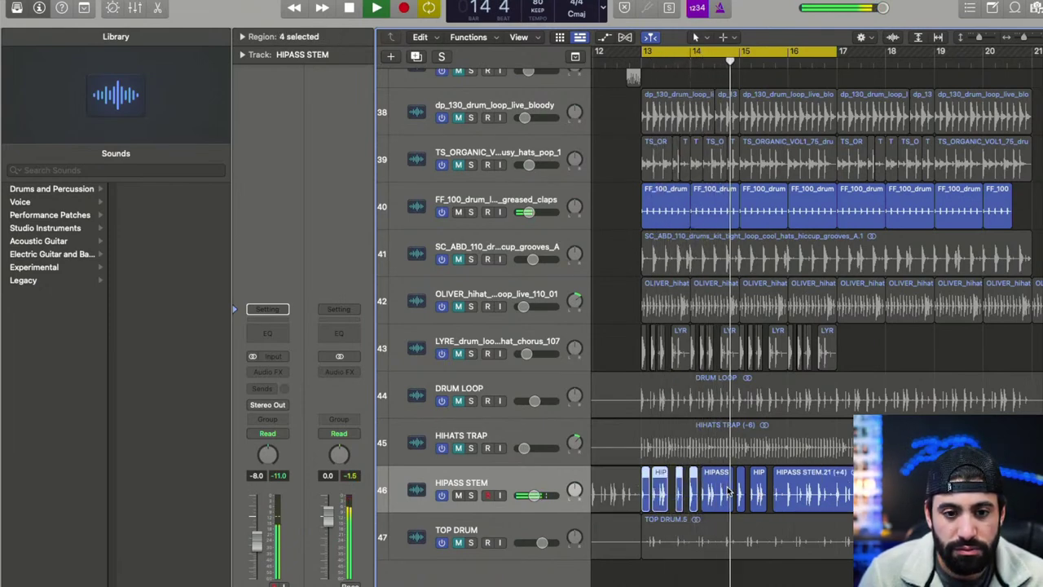
{"action": "key", "text": "super+Right"}
{"action": "key", "text": "super+Right"}
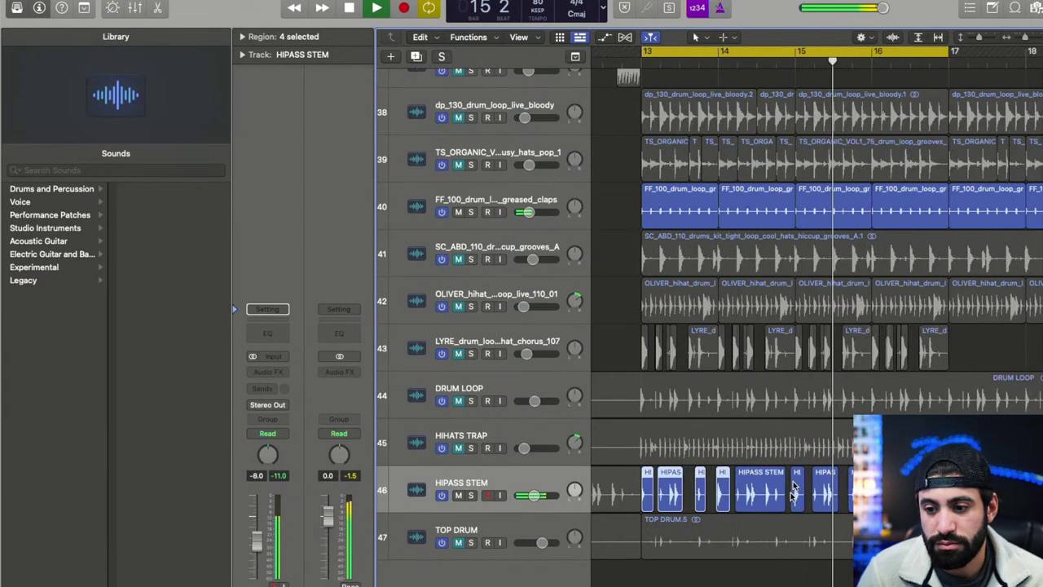
{"action": "scroll", "coordinate": [794, 489], "scroll_direction": "right", "scroll_amount": 2}
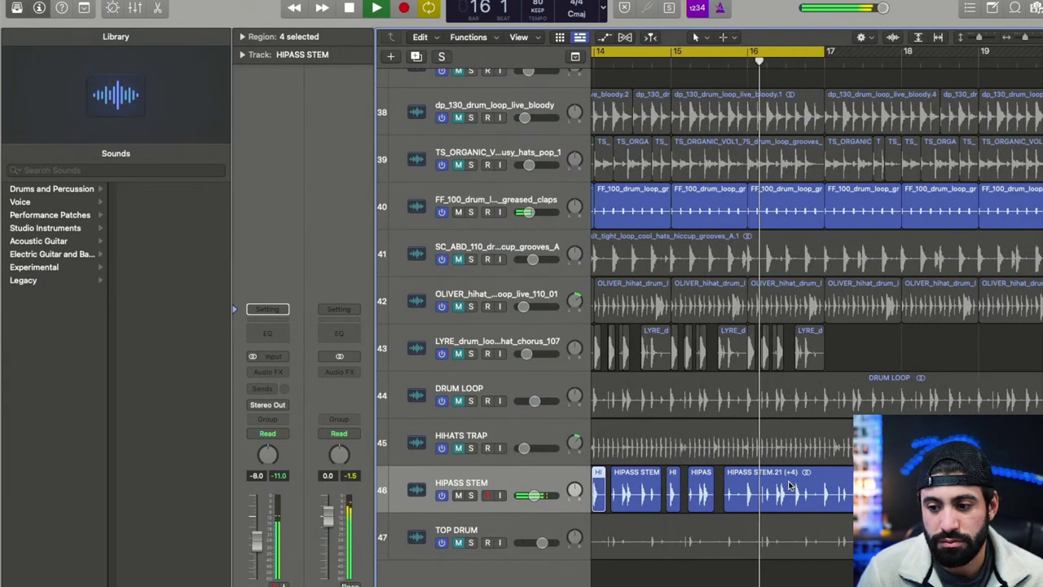
- Stop playback and look over the tracks above HIPASS STEM between bars 13 and 21
{"action": "scroll", "coordinate": [789, 480], "scroll_direction": "up", "scroll_amount": 5}
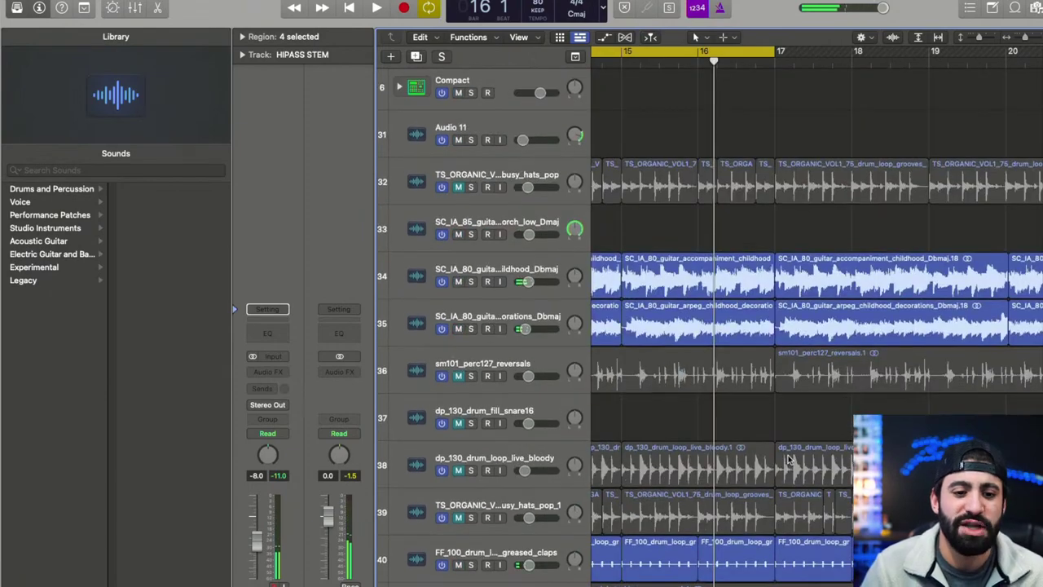
{"action": "scroll", "coordinate": [683, 239], "scroll_direction": "up", "scroll_amount": 1}
{"action": "scroll", "coordinate": [683, 239], "scroll_direction": "down", "scroll_amount": 4}
{"action": "scroll", "coordinate": [683, 240], "scroll_direction": "up", "scroll_amount": 3}
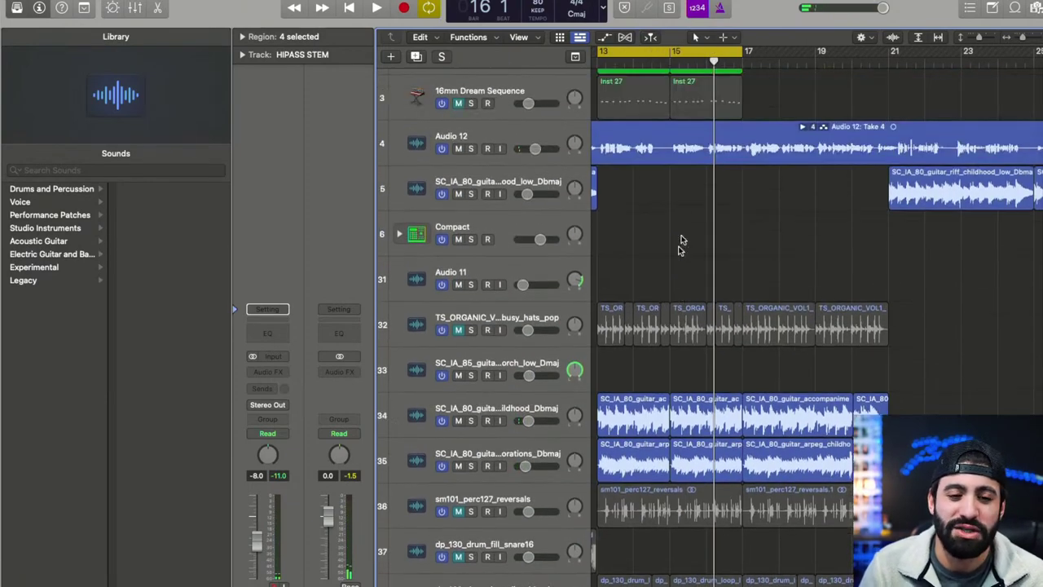
{"action": "scroll", "coordinate": [683, 240], "scroll_direction": "down", "scroll_amount": 4}
{"action": "scroll", "coordinate": [683, 240], "scroll_direction": "down", "scroll_amount": 5}
{"action": "key", "text": "super+Right"}
{"action": "key", "text": "super+Right"}
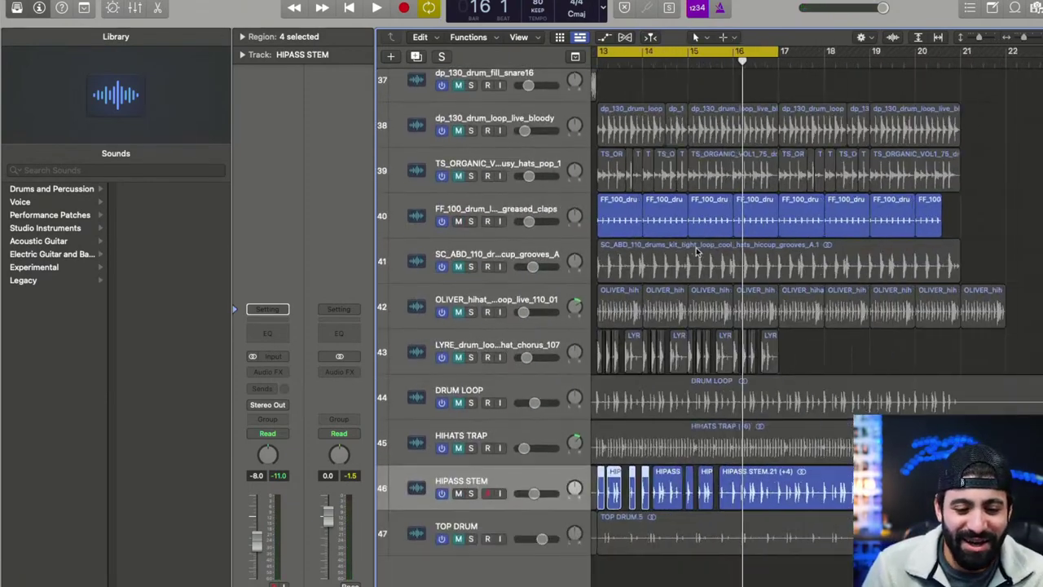
- Turn off cycle mode for the arrangement
{"action": "scroll", "coordinate": [724, 258], "scroll_direction": "right", "scroll_amount": 3}
{"action": "key", "text": "c"}
{"action": "scroll", "coordinate": [724, 258], "scroll_direction": "left", "scroll_amount": 2}
{"action": "scroll", "coordinate": [724, 258], "scroll_direction": "up", "scroll_amount": 2}
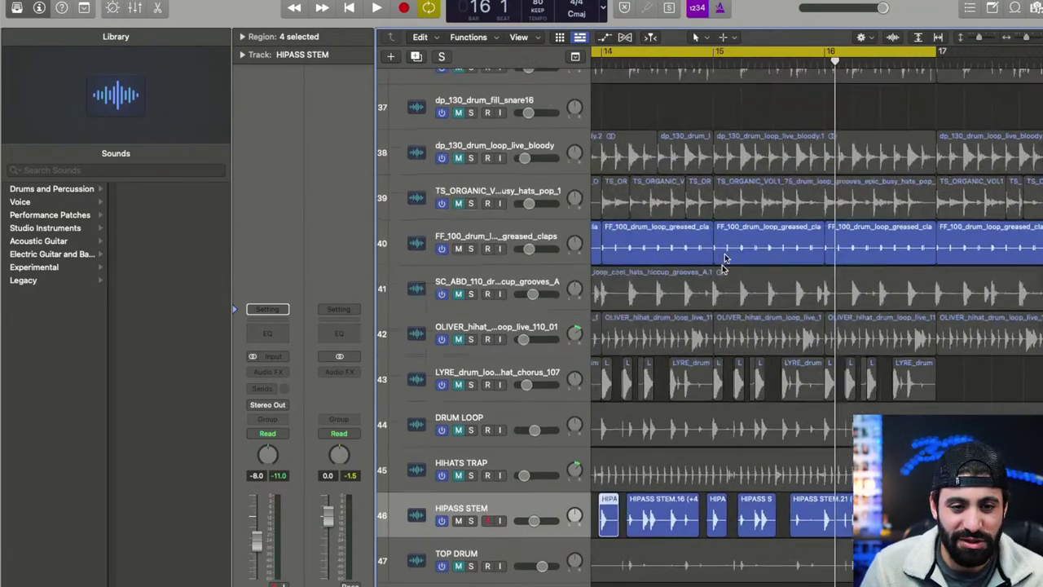
{"action": "key", "text": "c"}
{"action": "key", "text": "super+Left"}
{"action": "scroll", "coordinate": [756, 267], "scroll_direction": "down", "scroll_amount": 5}
{"action": "scroll", "coordinate": [754, 277], "scroll_direction": "up", "scroll_amount": 3}
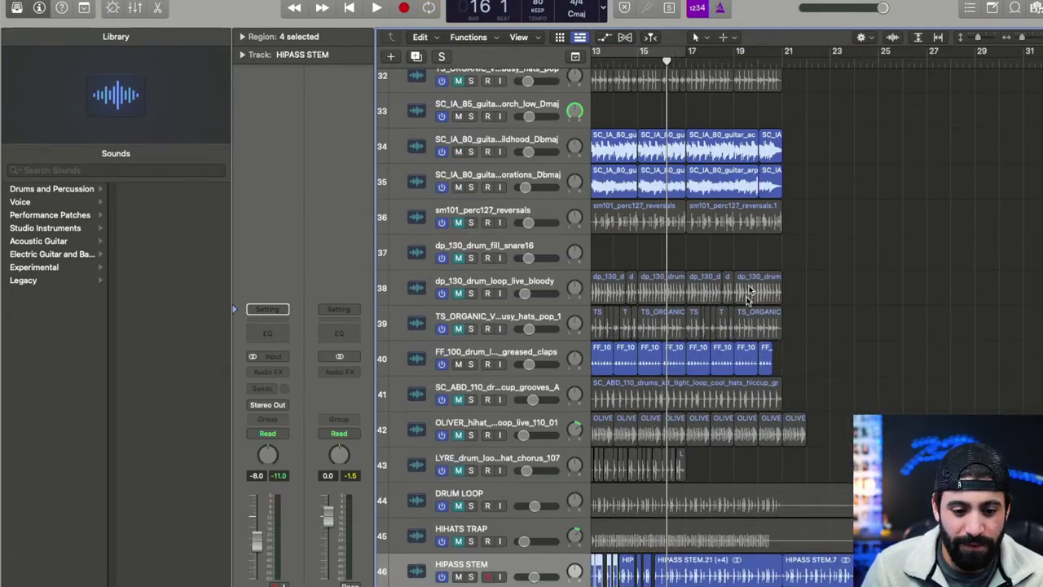
{"action": "scroll", "coordinate": [748, 298], "scroll_direction": "down", "scroll_amount": 2}
{"action": "key", "text": "super+Right"}
{"action": "key", "text": "super+Right"}
{"action": "key", "text": "super+Right"}
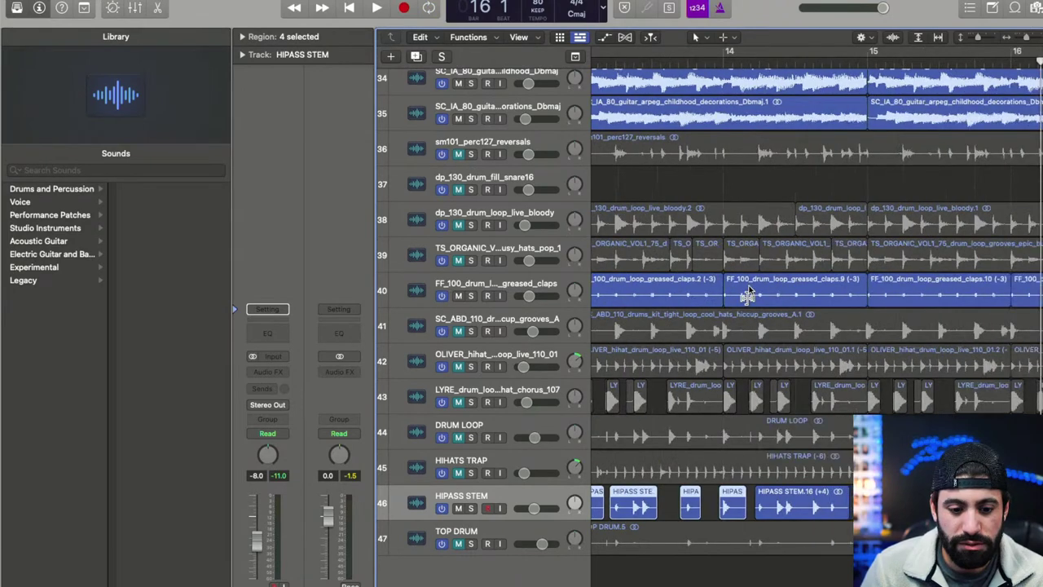
- Play the song from bar 14 to just past bar 17 to hear the uncut part of HIPASS STEM
{"action": "left_click", "coordinate": [735, 53]}
{"action": "key", "text": "space"}
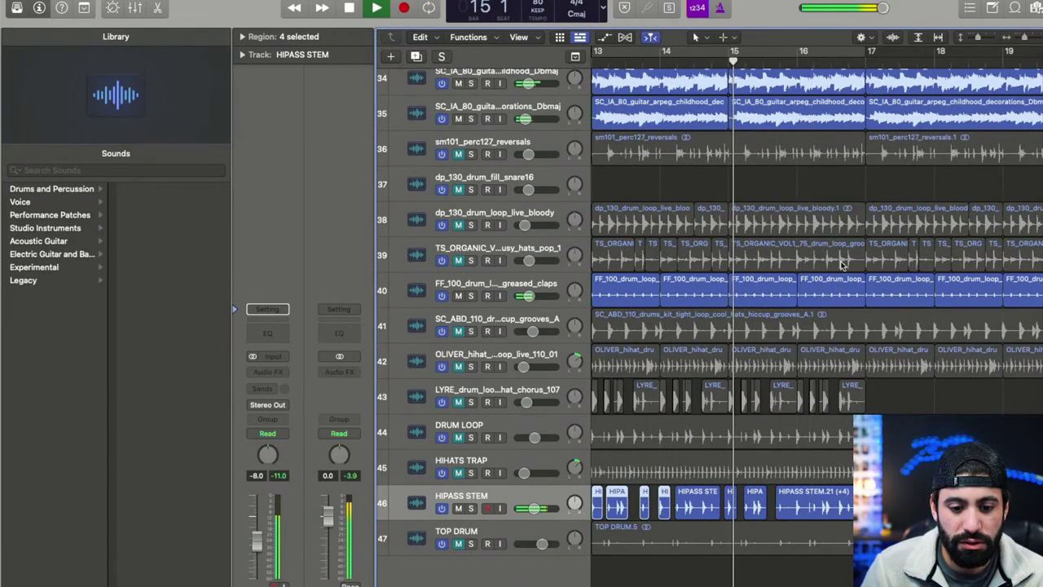
{"action": "key", "text": "super+Right"}
{"action": "key", "text": "super+Down"}
{"action": "scroll", "coordinate": [841, 273], "scroll_direction": "right", "scroll_amount": 3}
{"action": "key", "text": "super+Left"}
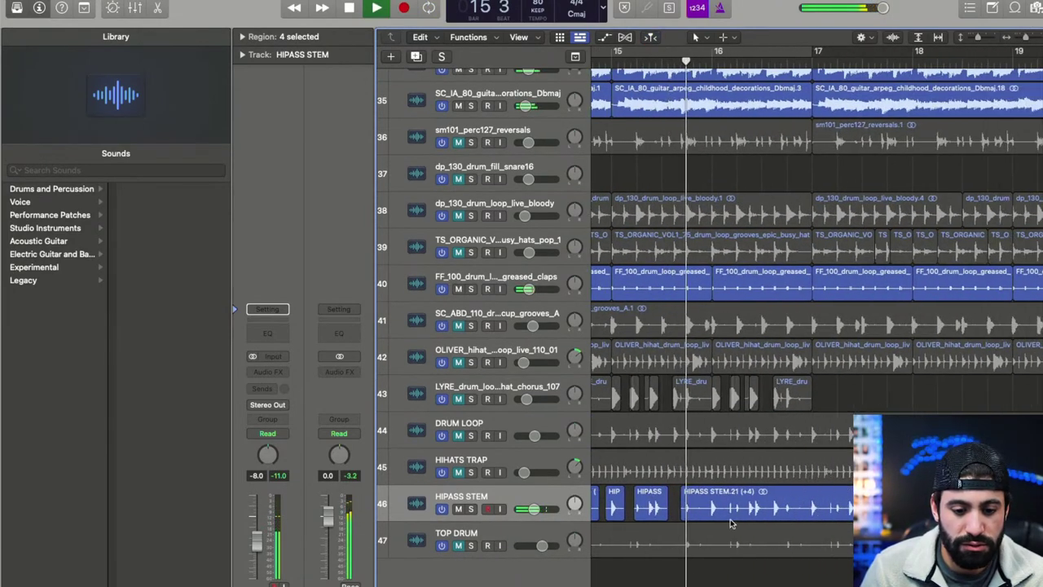
{"action": "scroll", "coordinate": [746, 517], "scroll_direction": "up", "scroll_amount": 1}
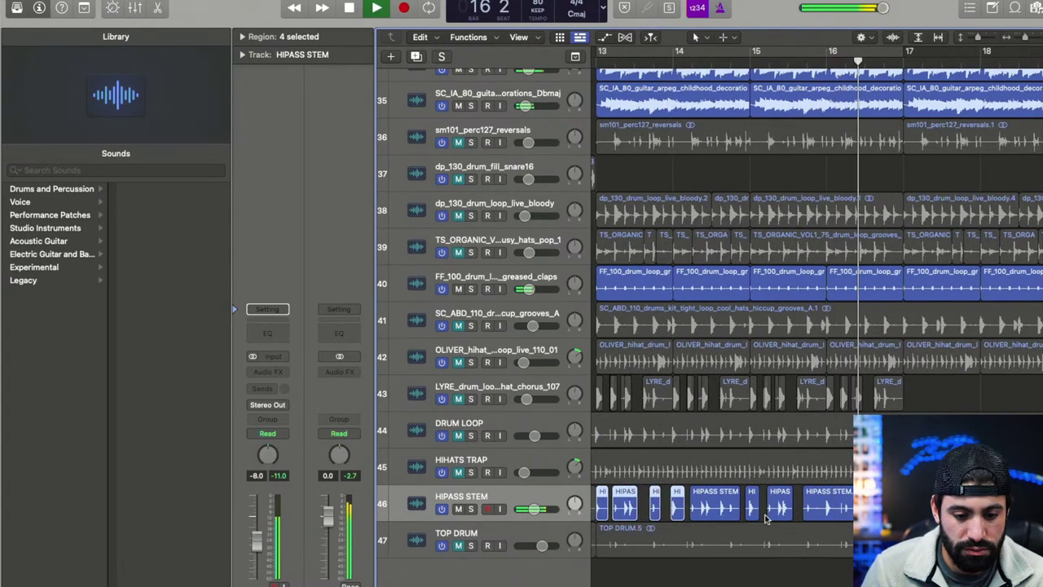
{"action": "scroll", "coordinate": [766, 521], "scroll_direction": "down", "scroll_amount": 1}
{"action": "scroll", "coordinate": [770, 521], "scroll_direction": "up", "scroll_amount": 3}
{"action": "scroll", "coordinate": [806, 501], "scroll_direction": "down", "scroll_amount": 1}
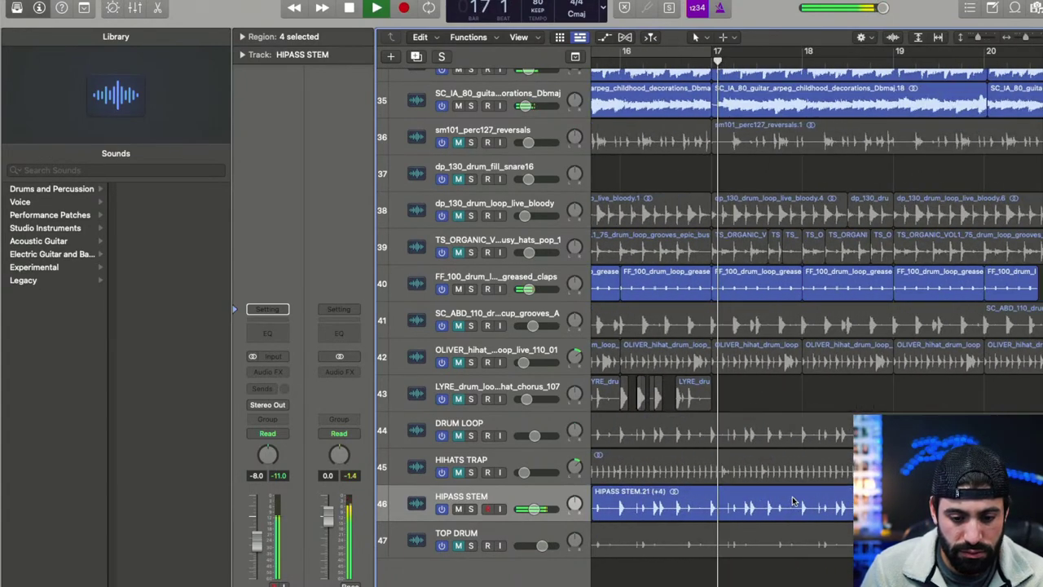
{"action": "key", "text": "space"}
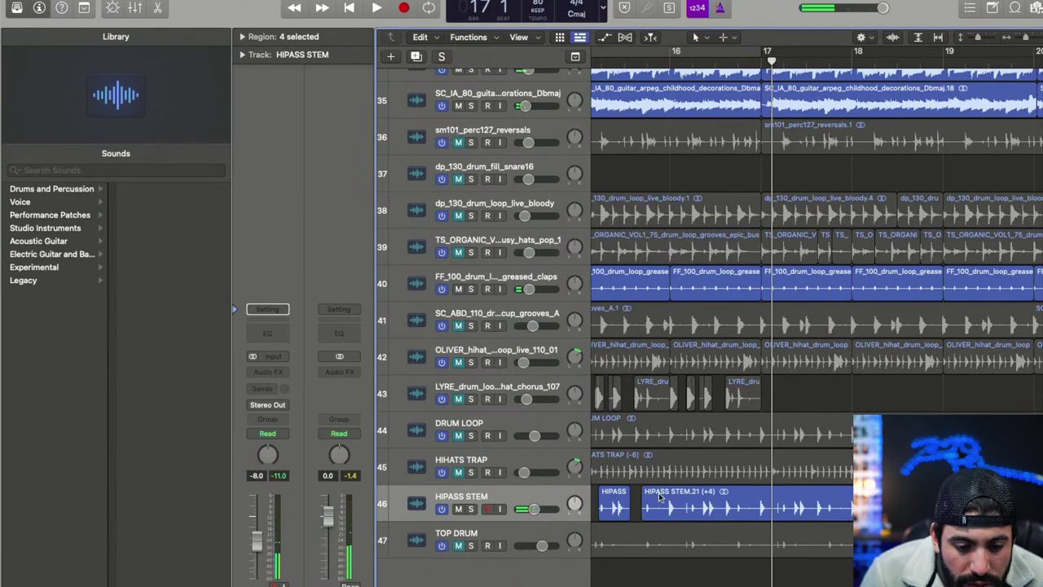
- Replay HIPASS STEM from about beat 2 of bar 15 to find the cut point shortly after bar 16
{"action": "scroll", "coordinate": [660, 497], "scroll_direction": "up", "scroll_amount": 4}
{"action": "scroll", "coordinate": [661, 498], "scroll_direction": "left", "scroll_amount": 2}
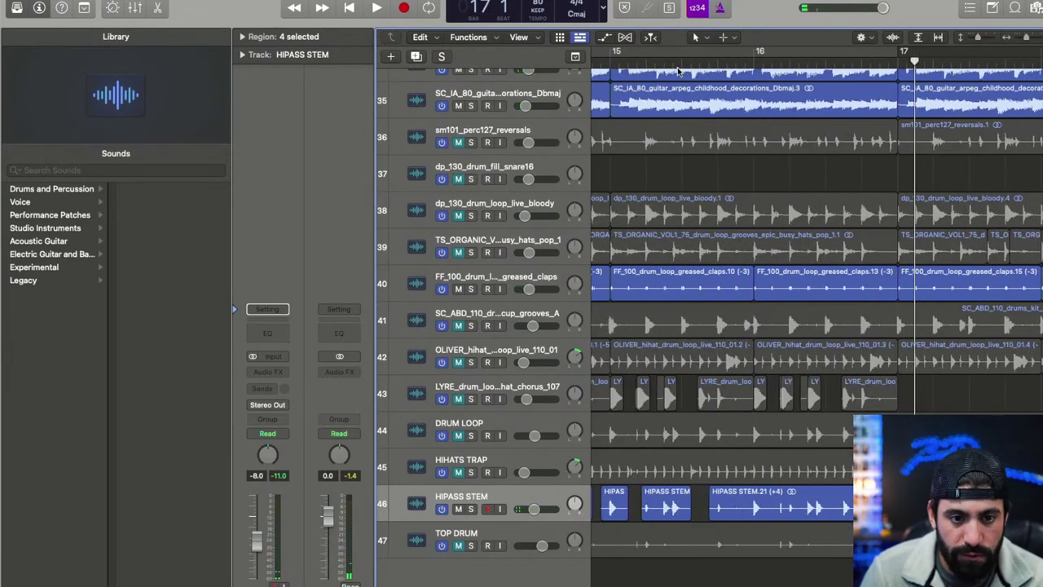
{"action": "left_click", "coordinate": [658, 57]}
{"action": "key", "text": "space"}
{"action": "key", "text": "super+Right"}
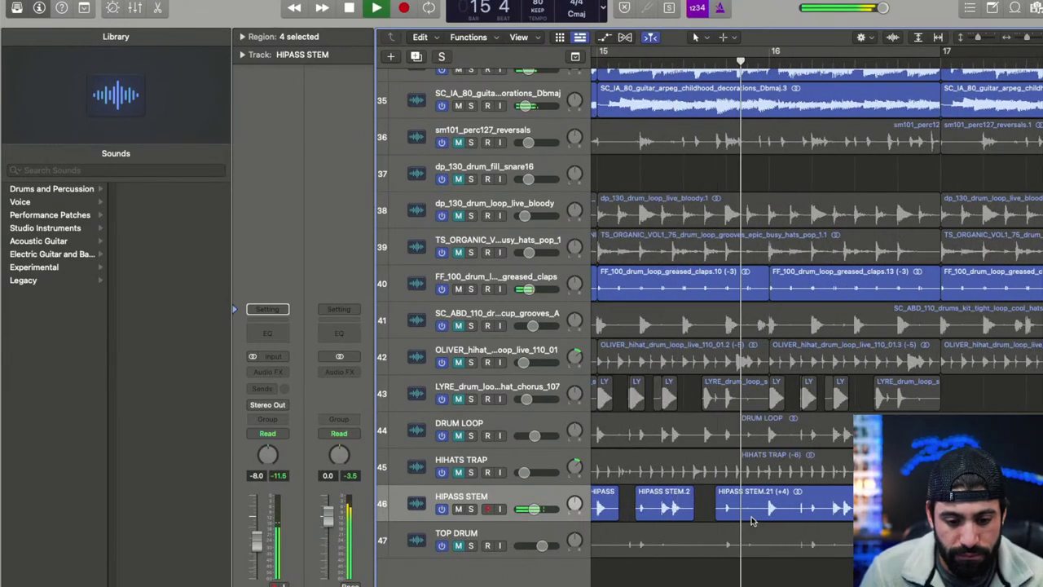
{"action": "key", "text": "space"}
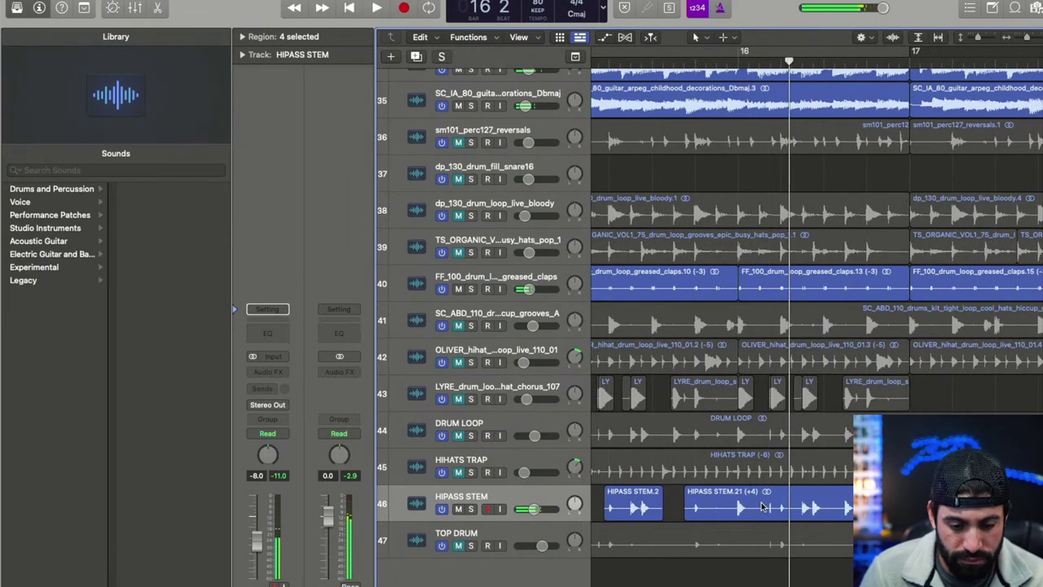
- Split the long HIPASS STEM region shortly after bar 16, trim the start of the remainder to leave a gap, and replay from bar 16
{"action": "double_click", "coordinate": [761, 507], "text": "super"}
{"action": "left_click_drag", "start_coordinate": [762, 516], "coordinate": [776, 515]}
{"action": "key", "text": "comma"}
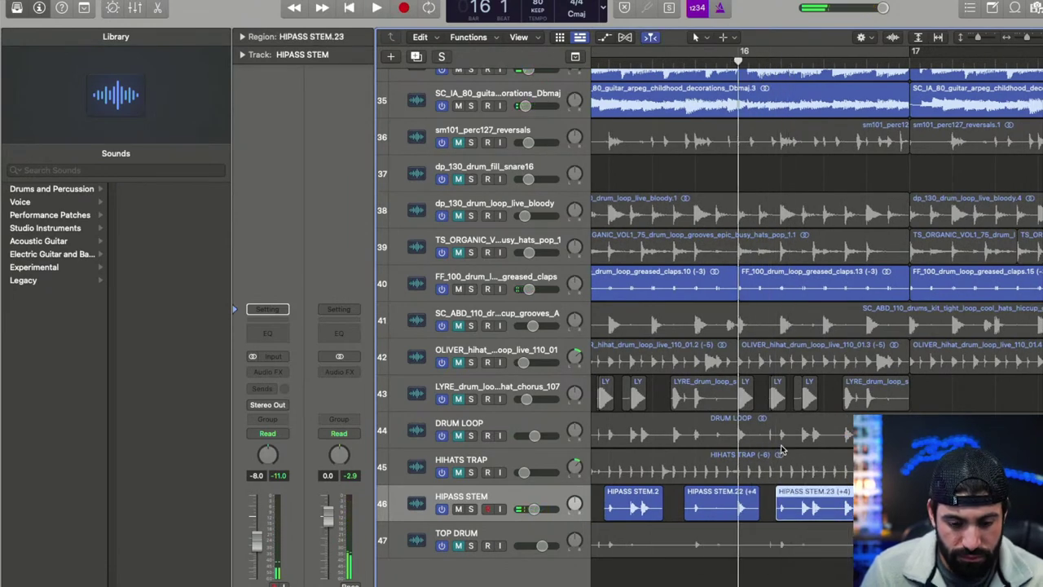
{"action": "key", "text": "space"}
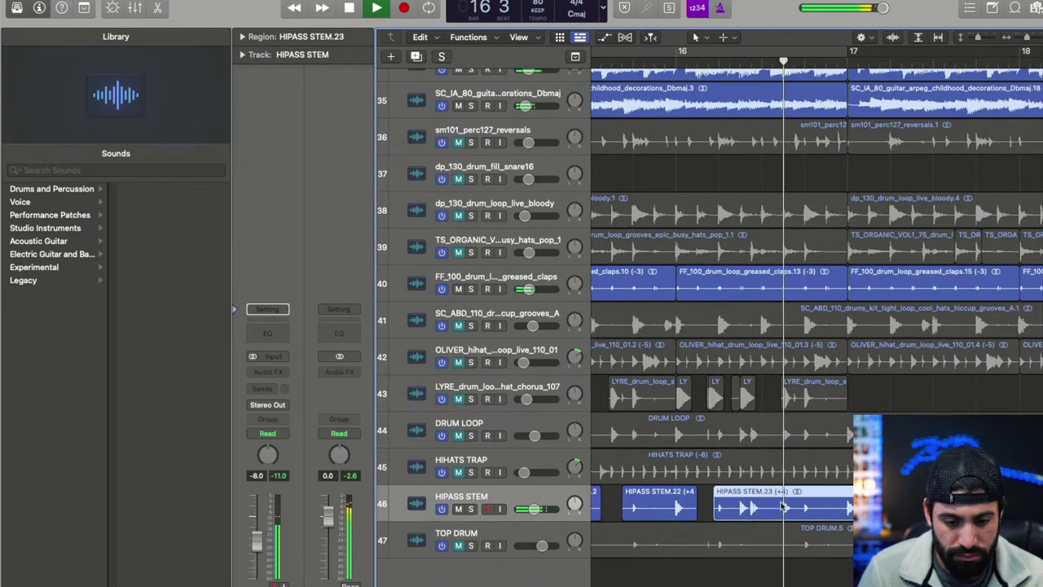
- Split HIPASS STEM again after beat 3 of bar 16, trim the start of the next piece, and cut the part before bar 17 shorter
{"action": "double_click", "coordinate": [778, 506], "text": "super"}
{"action": "key", "text": "space"}
{"action": "left_click_drag", "start_coordinate": [783, 507], "coordinate": [800, 507]}
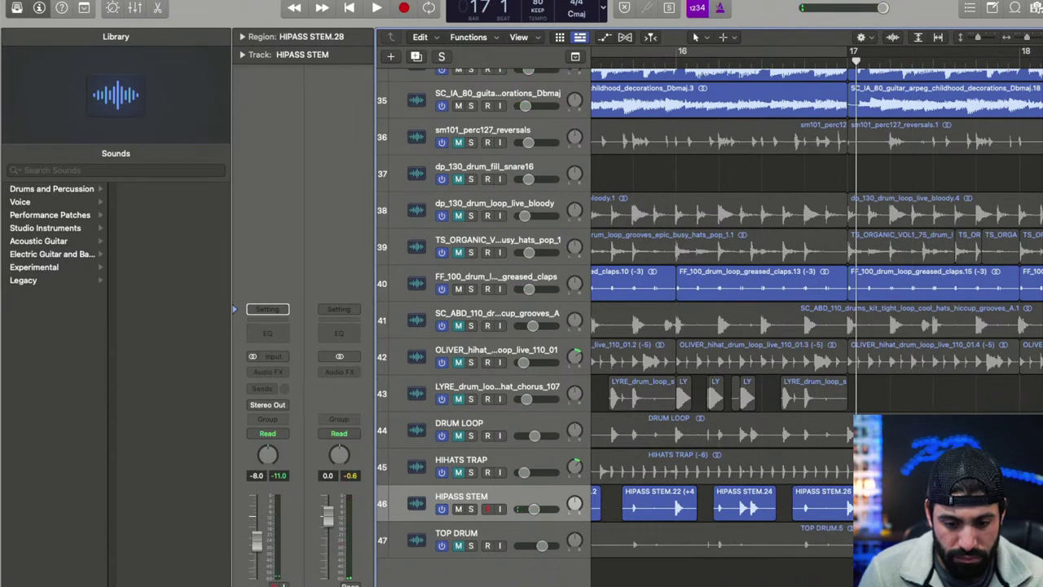
{"action": "left_click_drag", "start_coordinate": [875, 503], "coordinate": [835, 503]}
{"action": "key", "text": "space"}
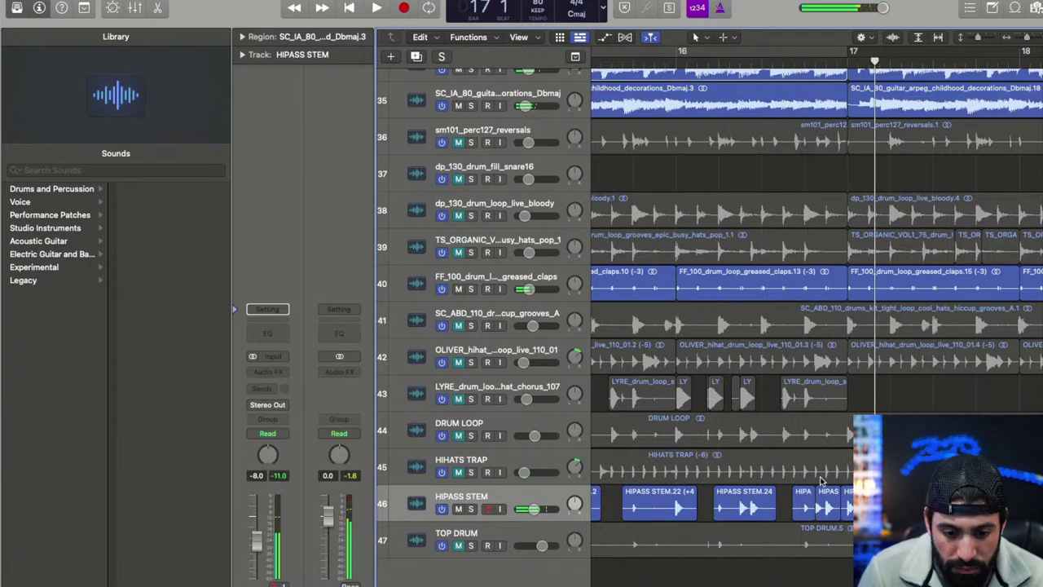
- Split HIPASS STEM in the last beat of bar 16 and trim the starts of the short pieces there
{"action": "key", "text": "super+Right"}
{"action": "key", "text": "super+Right"}
{"action": "key", "text": "super+Right"}
{"action": "scroll", "coordinate": [851, 501], "scroll_direction": "right", "scroll_amount": 2}
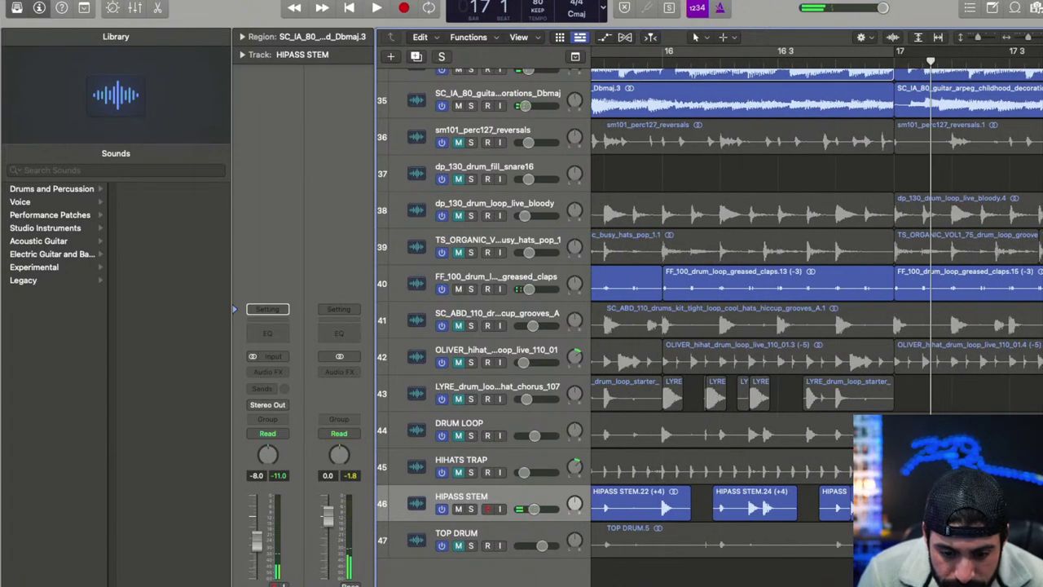
{"action": "left_click", "coordinate": [865, 507], "text": "super"}
{"action": "left_click_drag", "start_coordinate": [870, 507], "coordinate": [881, 507]}
{"action": "left_click_drag", "start_coordinate": [797, 524], "coordinate": [854, 523]}
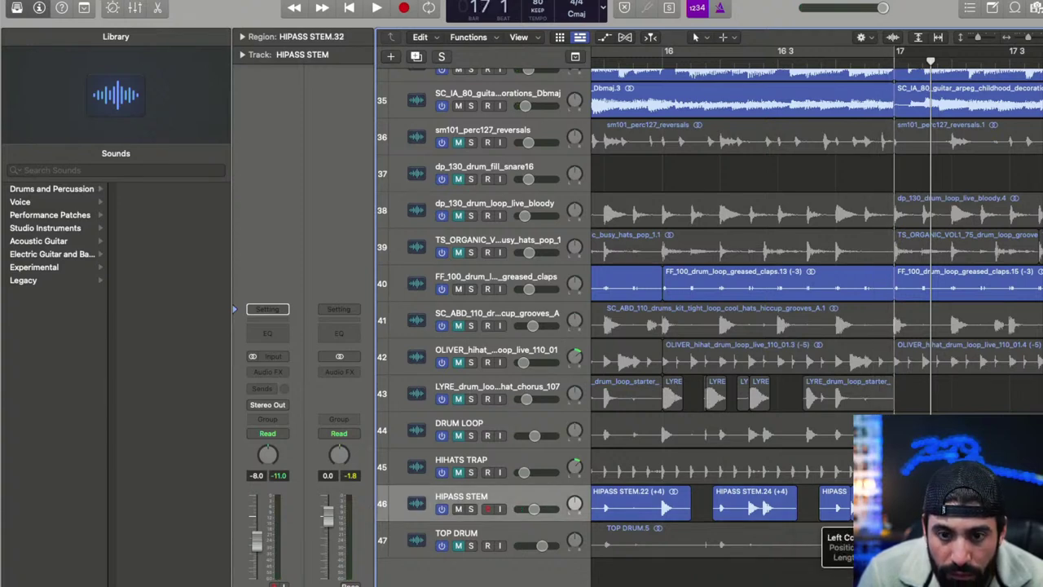
- Replay the new HIPASS STEM cuts from beat 4 of bar 16 into bar 18 with the other tracks
{"action": "left_click", "coordinate": [835, 51]}
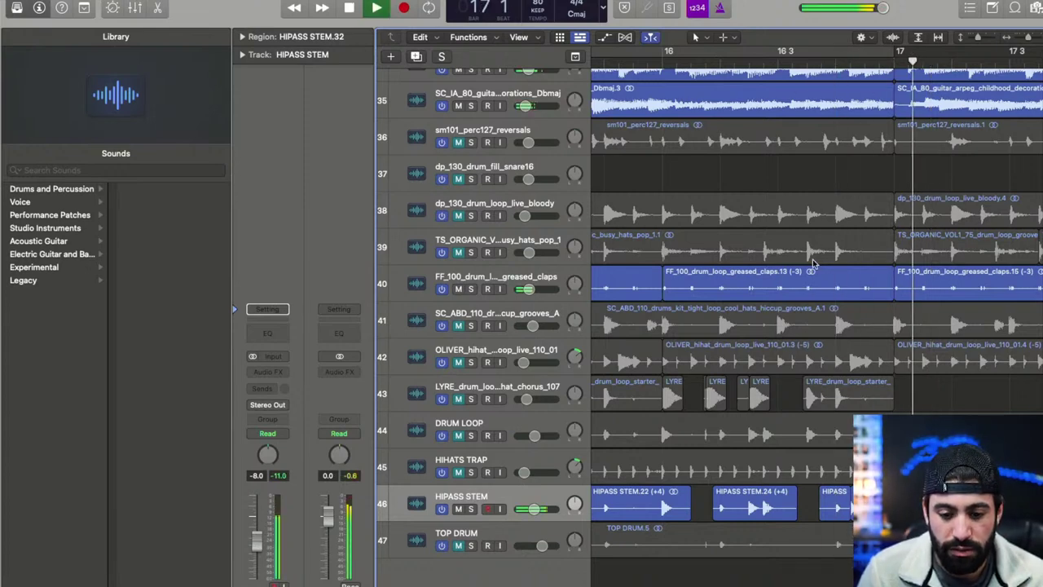
{"action": "scroll", "coordinate": [814, 261], "scroll_direction": "left", "scroll_amount": 3}
{"action": "key", "text": "super+Left"}
{"action": "key", "text": "super+Left"}
{"action": "key", "text": "super+Left"}
{"action": "key", "text": "super+Left"}
{"action": "key", "text": "super+Left"}
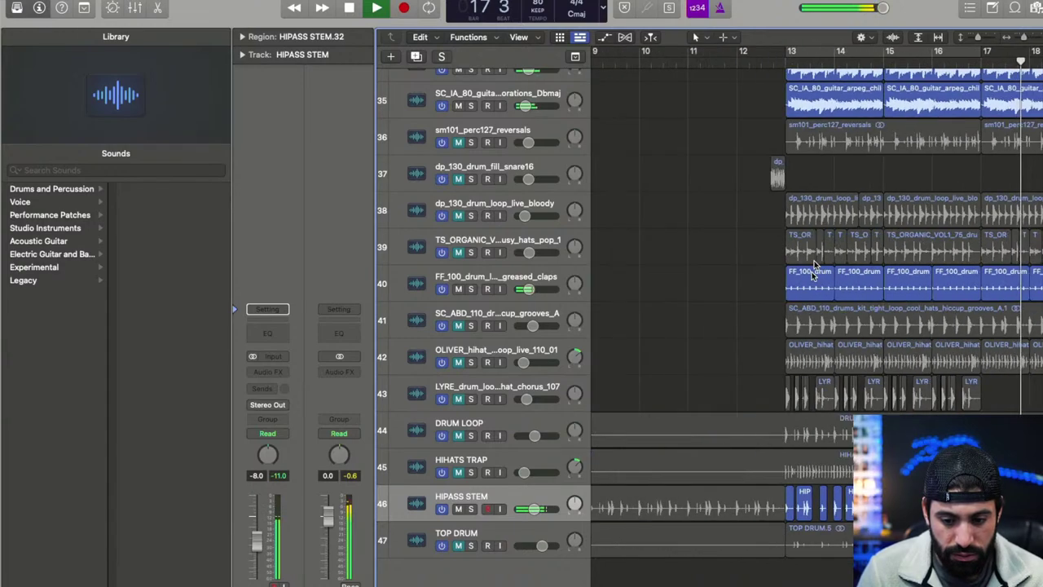
{"action": "scroll", "coordinate": [841, 293], "scroll_direction": "right", "scroll_amount": 4}
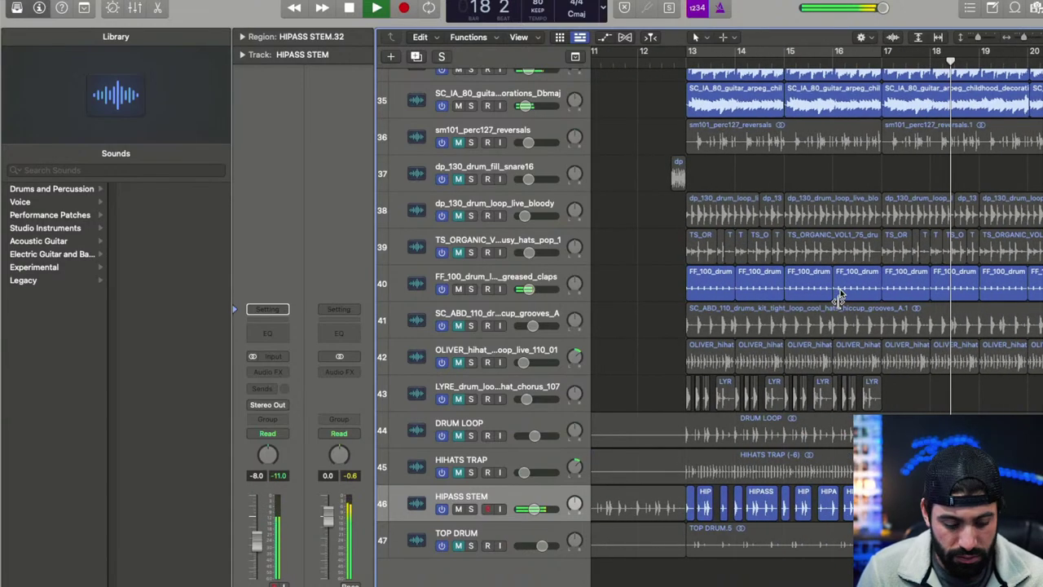
{"action": "key", "text": "super+Left"}
{"action": "key", "text": "space"}
{"action": "key", "text": "super+Left"}
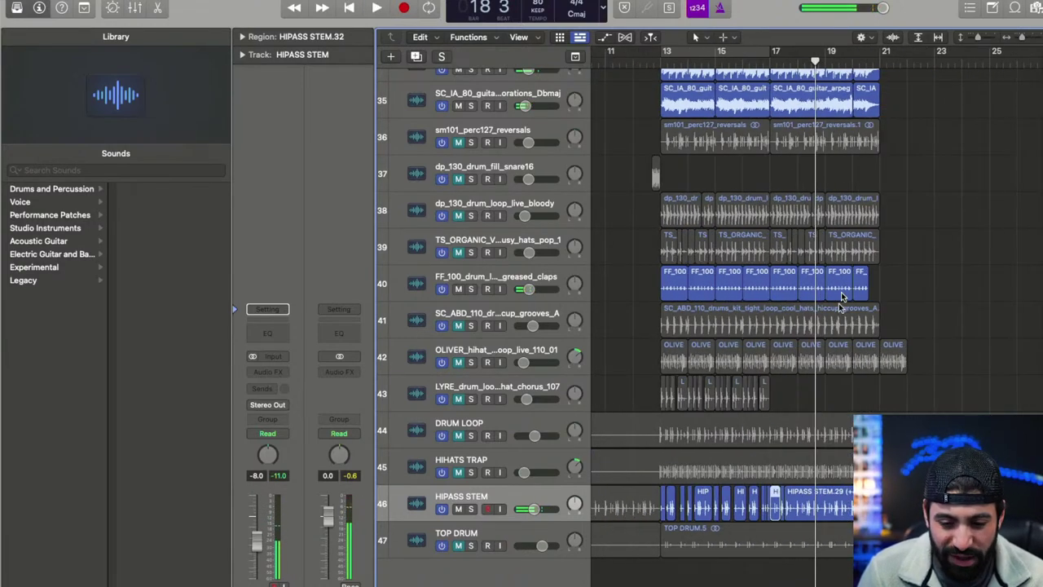
- Delete the HIPASS STEM regions after bar 17, keeping the cut pieces before it
{"action": "key", "text": "Delete"}
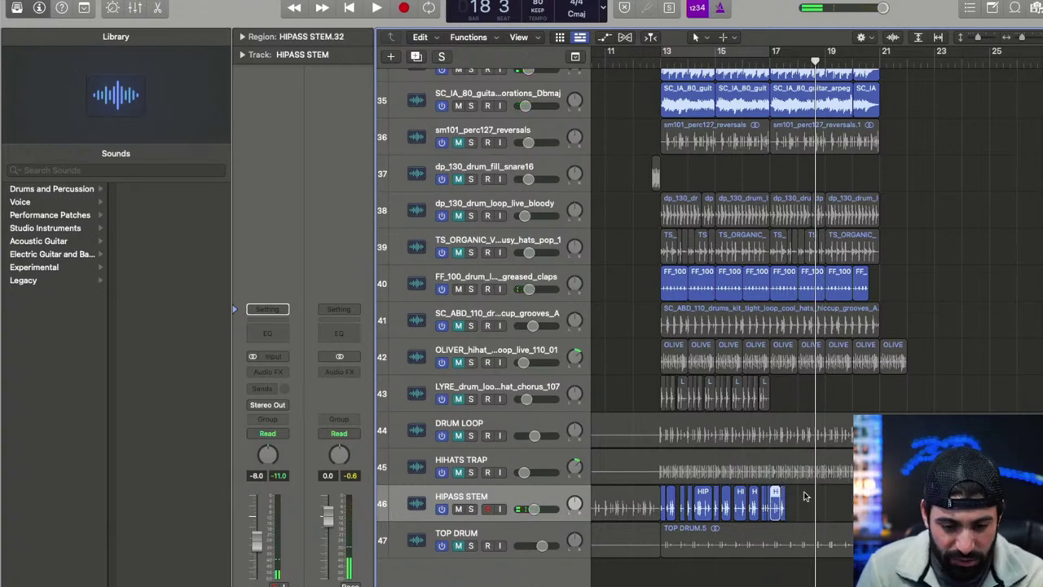
{"action": "key", "text": "super+Right"}
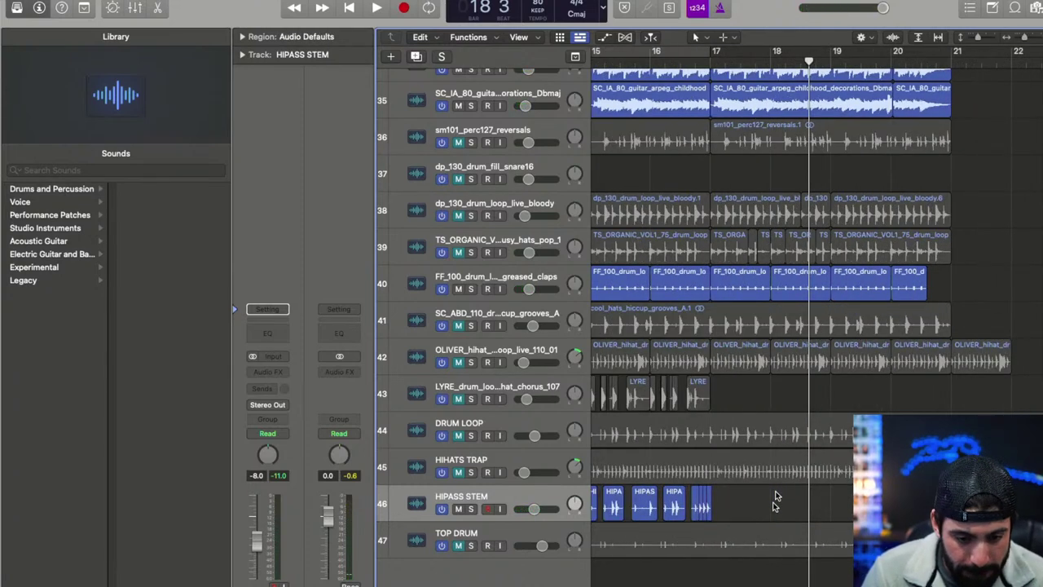
{"action": "key", "text": "super+Right"}
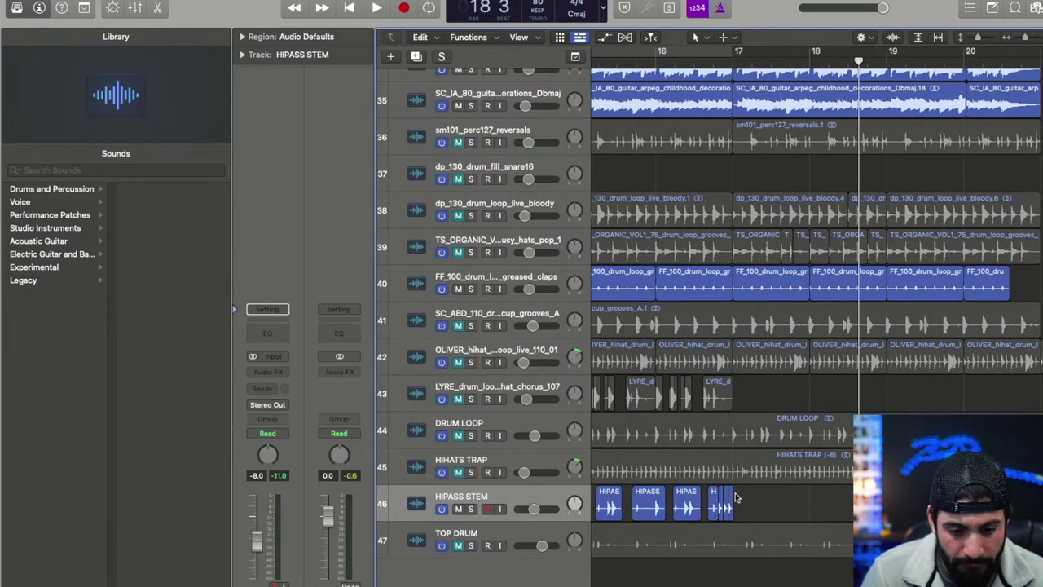
- Select the 13 cut HIPASS STEM pieces between bars 13 and 17 and repeat them up to bar 21
{"action": "key", "text": "super+Left"}
{"action": "key", "text": "super+Left"}
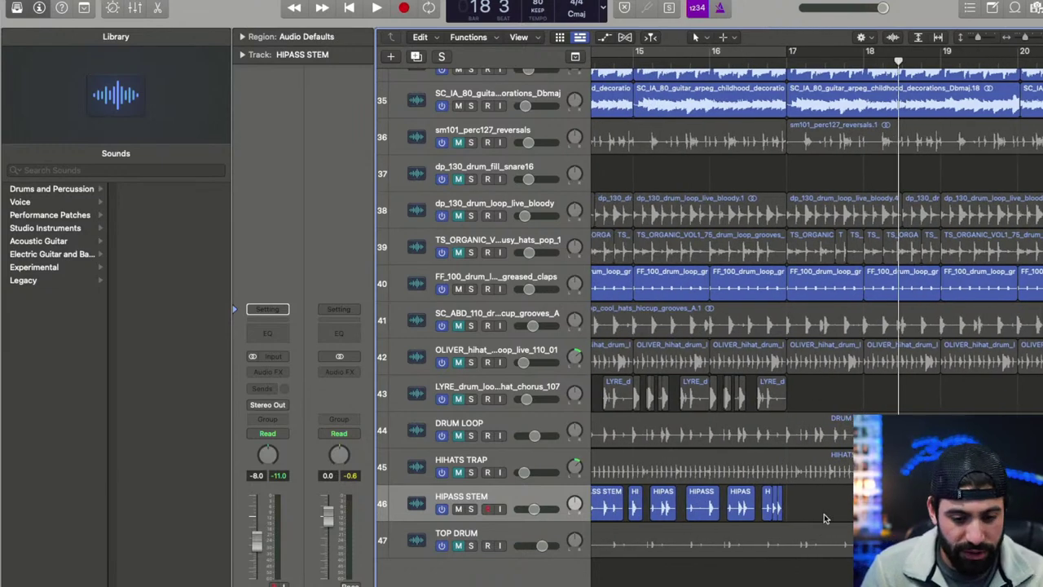
{"action": "scroll", "coordinate": [733, 326], "scroll_direction": "up", "scroll_amount": 1}
{"action": "scroll", "coordinate": [733, 326], "scroll_direction": "left", "scroll_amount": 1}
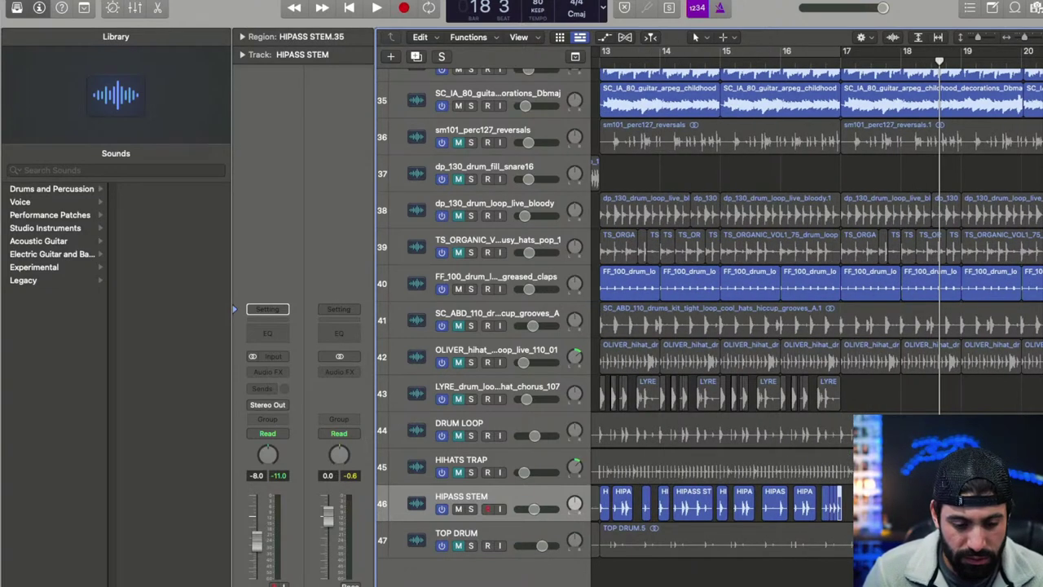
{"action": "mouse_move", "coordinate": [848, 509]}
{"action": "left_mouse_down"}
{"action": "mouse_move", "coordinate": [667, 505]}
{"action": "mouse_move", "coordinate": [852, 507]}
{"action": "left_mouse_up"}
- Play the song from bar 13 to hear the HIPASS STEM cuts with the other tracks
{"action": "left_click", "coordinate": [610, 51]}
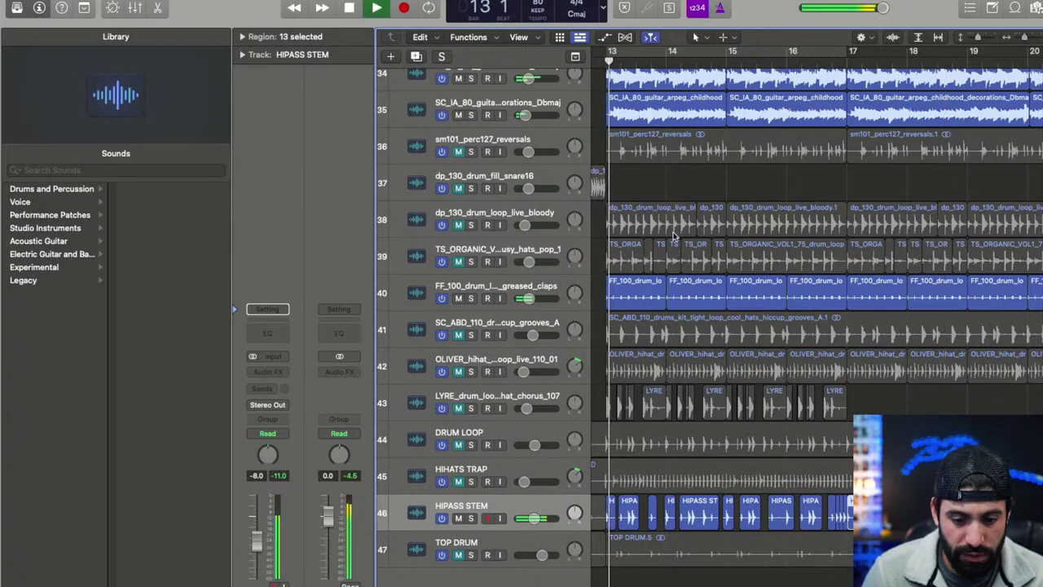
{"action": "key", "text": "space"}
{"action": "scroll", "coordinate": [687, 264], "scroll_direction": "left", "scroll_amount": 5}
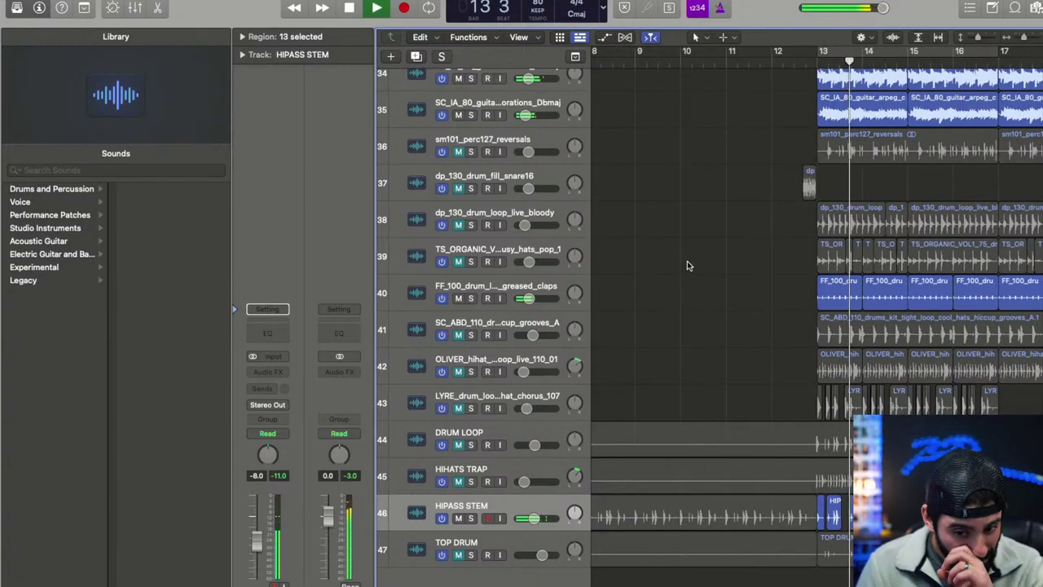
{"action": "key", "text": "super+Left"}
{"action": "scroll", "coordinate": [668, 334], "scroll_direction": "down", "scroll_amount": 3}
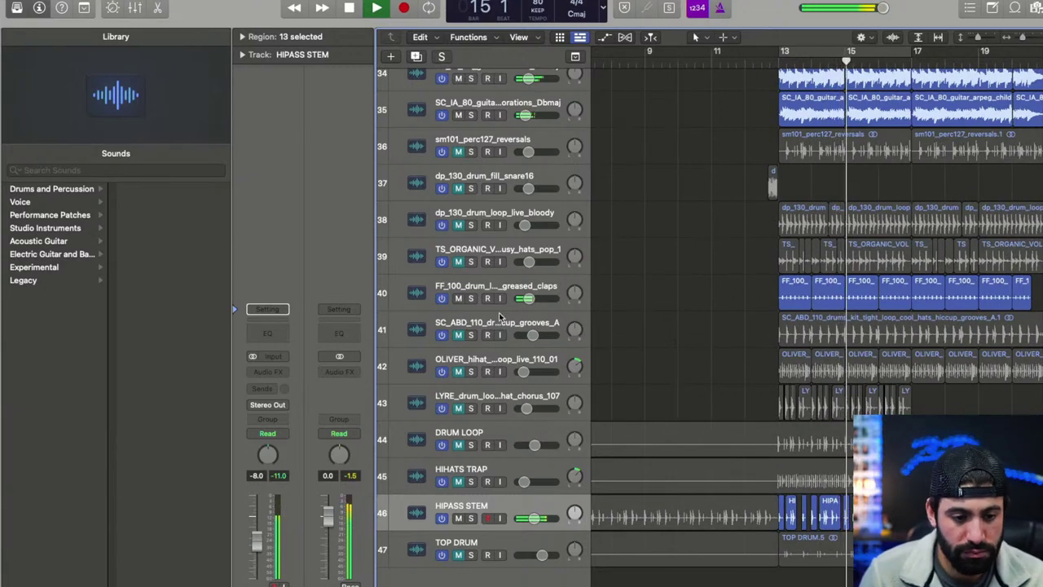
- Move the DRUM LOOP track below HIHATS TRAP, directly above HIPASS STEM, and stop playback at bar 18
{"action": "left_click_drag", "start_coordinate": [507, 436], "coordinate": [508, 475]}
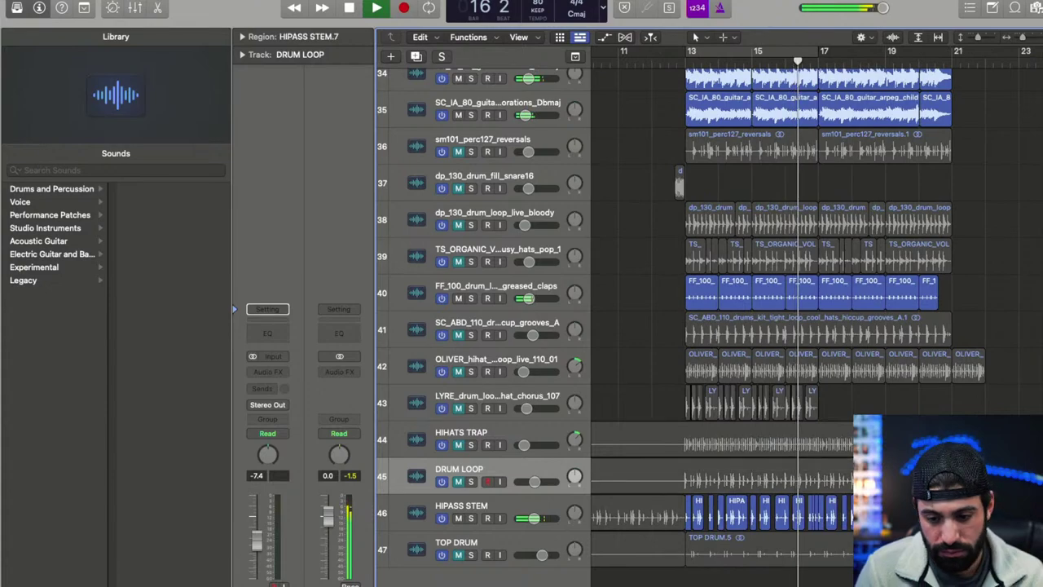
{"action": "key", "text": "super+Left"}
{"action": "key", "text": "super+Left"}
{"action": "key", "text": "super+Left"}
{"action": "key", "text": "super+Left"}
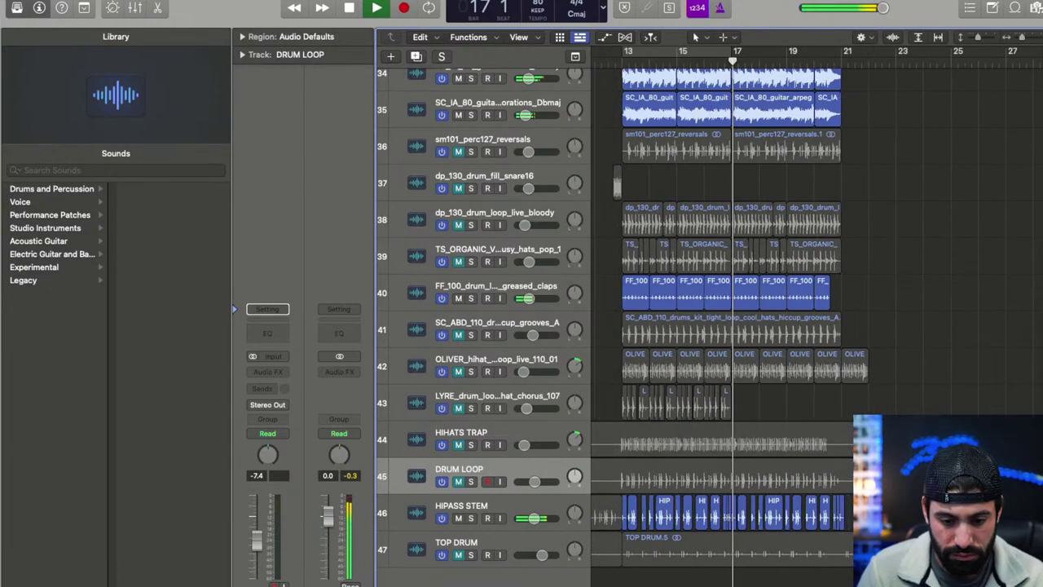
{"action": "key", "text": "super+Right"}
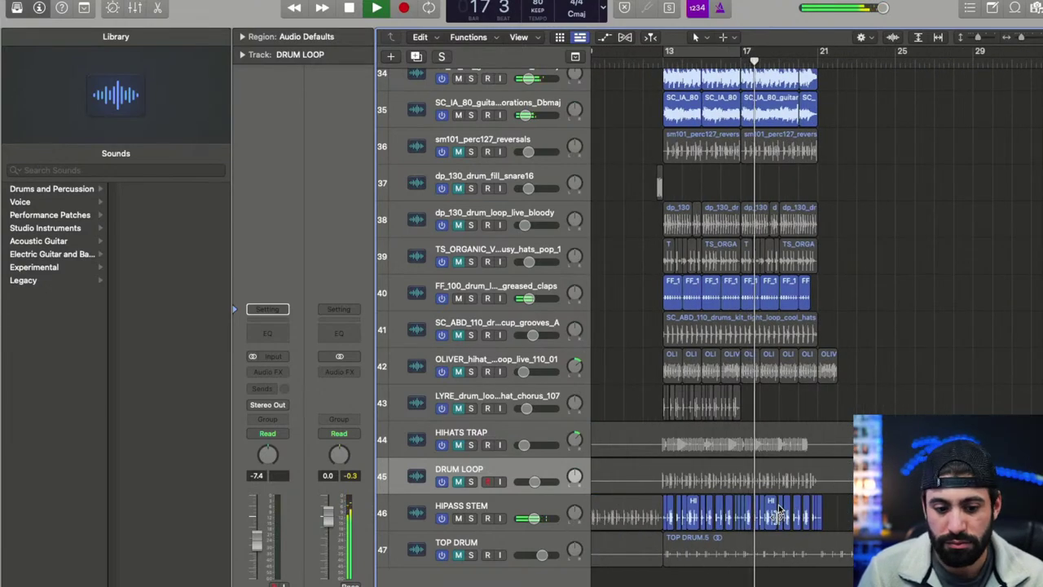
{"action": "key", "text": "space"}
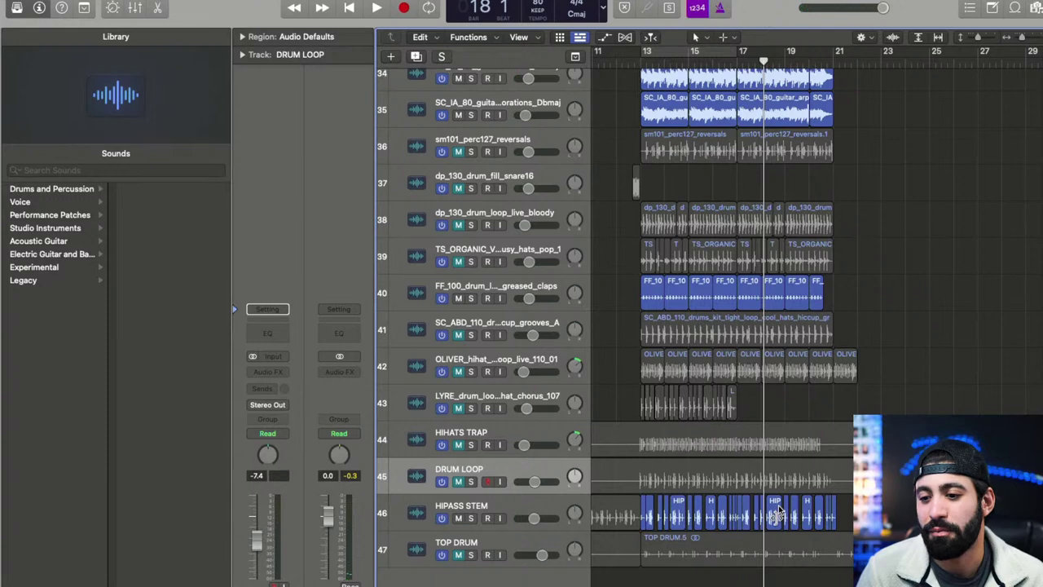
- Try carving the HIPASS STEM cut pattern out of DRUM LOOP and delete the DRUM LOOP pieces from bar 13 onward
{"action": "left_click_drag", "start_coordinate": [846, 521], "coordinate": [652, 487]}
{"action": "key", "text": "super+Right"}
{"action": "key", "text": "super+Right"}
{"action": "key", "text": "super+Left"}
{"action": "key", "text": "super+Left"}
{"action": "key", "text": "super+Left"}
{"action": "key", "text": "super+Left"}
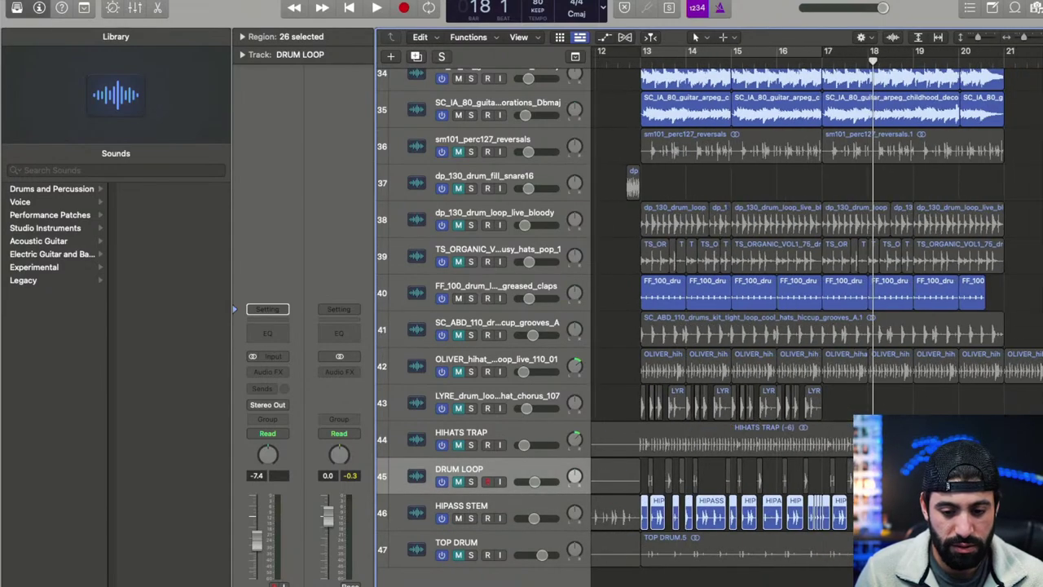
{"action": "key", "text": "super+Left"}
{"action": "left_click_drag", "start_coordinate": [945, 475], "coordinate": [649, 469]}
{"action": "key", "text": "Delete"}
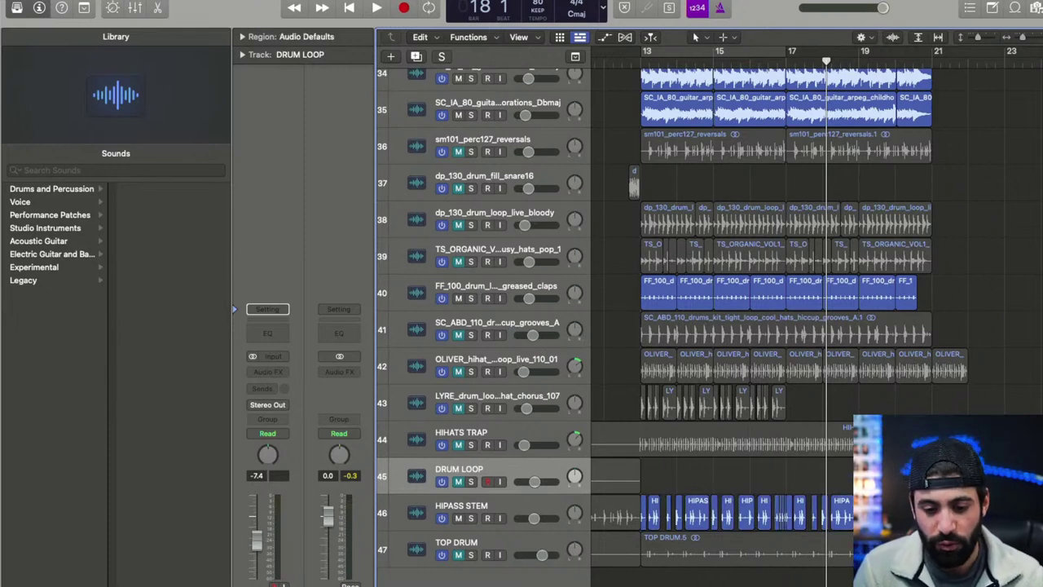
- Select the 26 HIPASS STEM pieces from bar 13 onward and try moving them up to the DRUM LOOP track
{"action": "left_click_drag", "start_coordinate": [946, 517], "coordinate": [644, 510]}
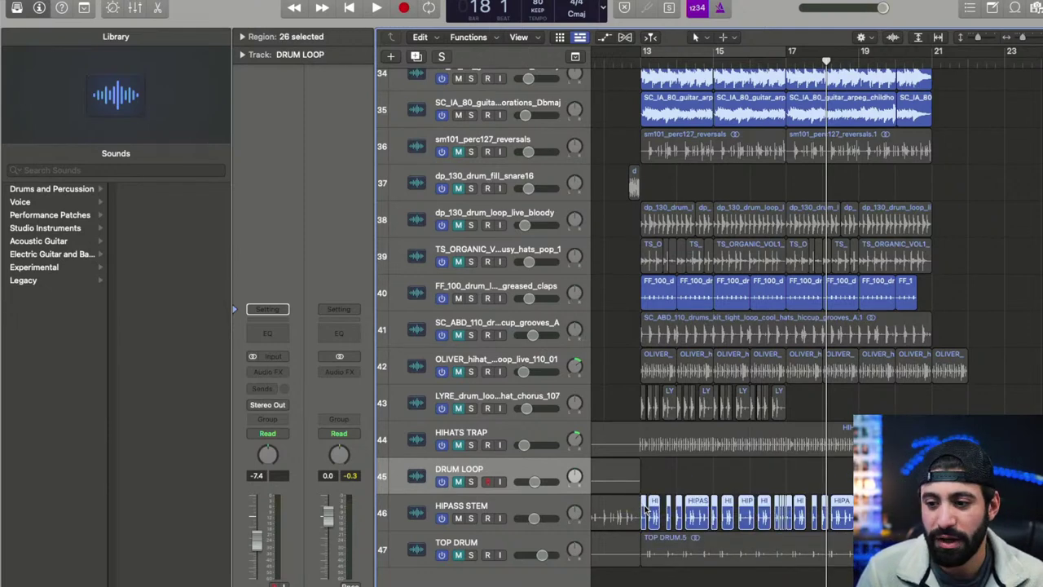
{"action": "key", "text": "super+Right"}
{"action": "key", "text": "super+Right"}
{"action": "key", "text": "super+Right"}
{"action": "key", "text": "super+Right"}
{"action": "key", "text": "super+Right"}
{"action": "key", "text": "super+Right"}
{"action": "key", "text": "super+Right"}
{"action": "key", "text": "super+Right"}
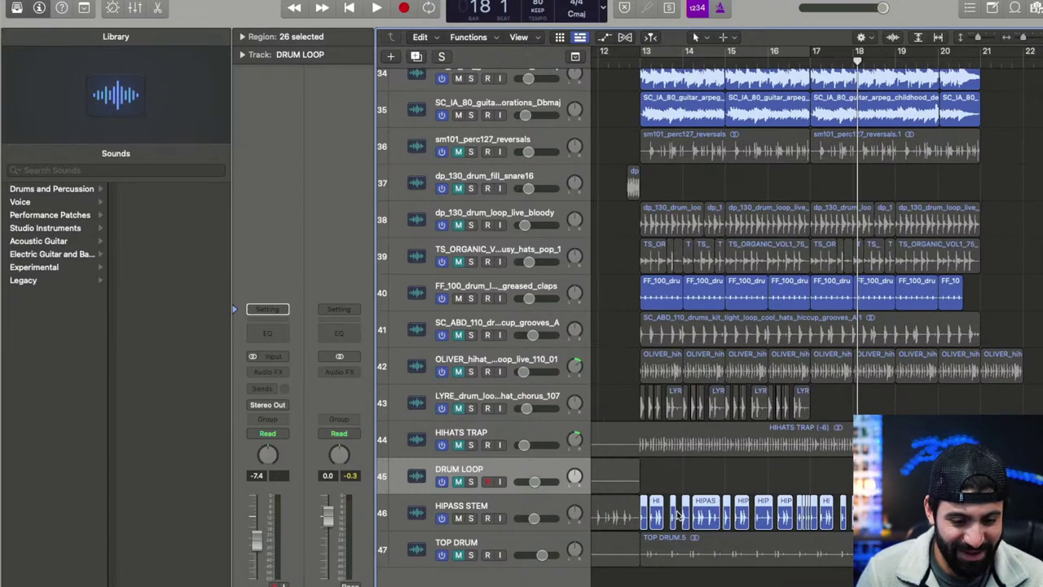
{"action": "left_click_drag", "start_coordinate": [662, 509], "coordinate": [660, 482]}
{"action": "key", "text": "super+Left"}
{"action": "key", "text": "super+Left"}
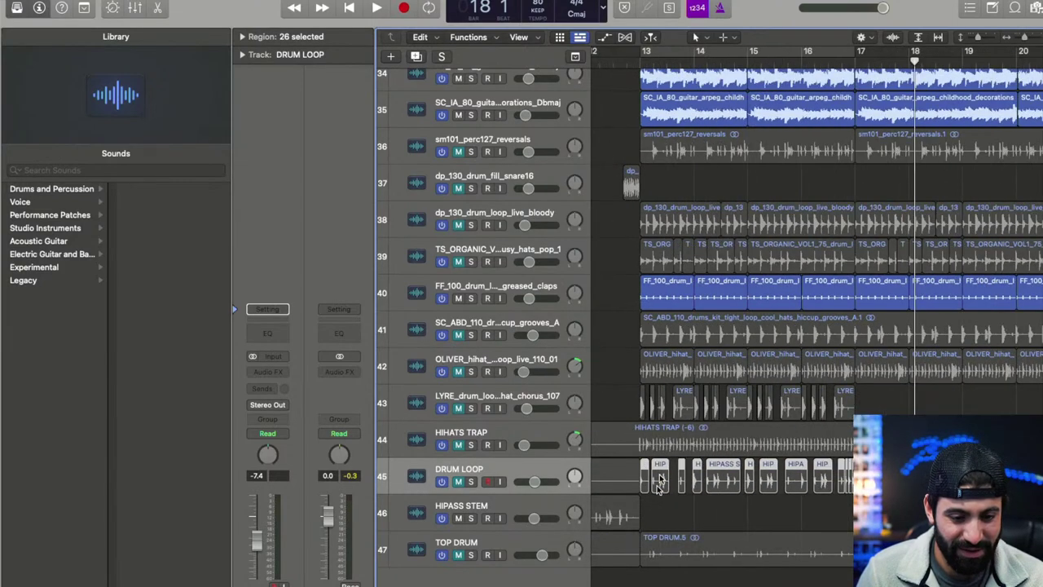
- Play from the middle of bar 12 to hear the HIPASS STEM pieces on the DRUM LOOP track
{"action": "left_click", "coordinate": [462, 471]}
{"action": "key", "text": "super+Left"}
{"action": "left_click", "coordinate": [628, 61]}
{"action": "key", "text": "space"}
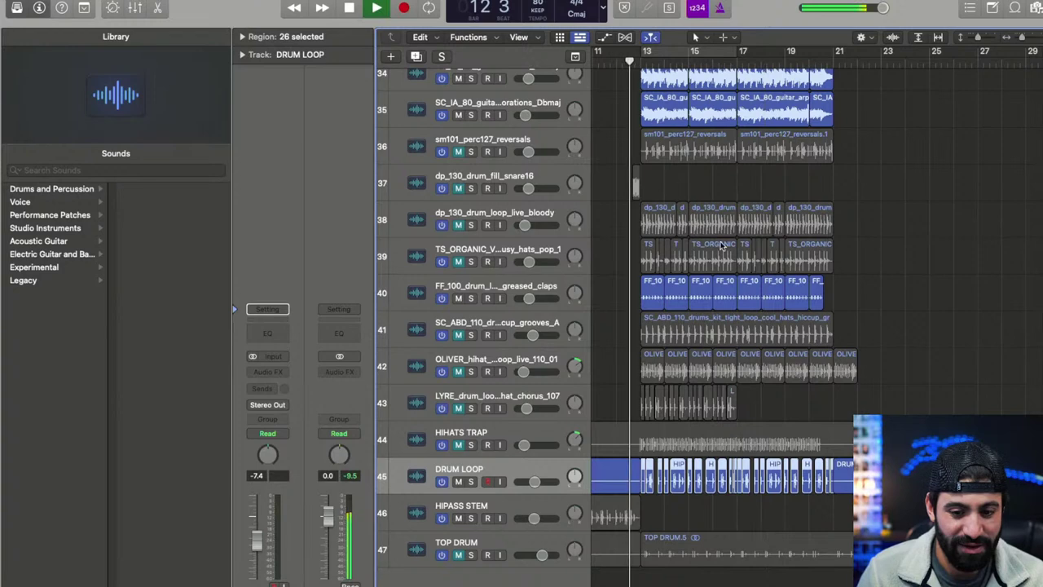
{"action": "key", "text": "super+Right"}
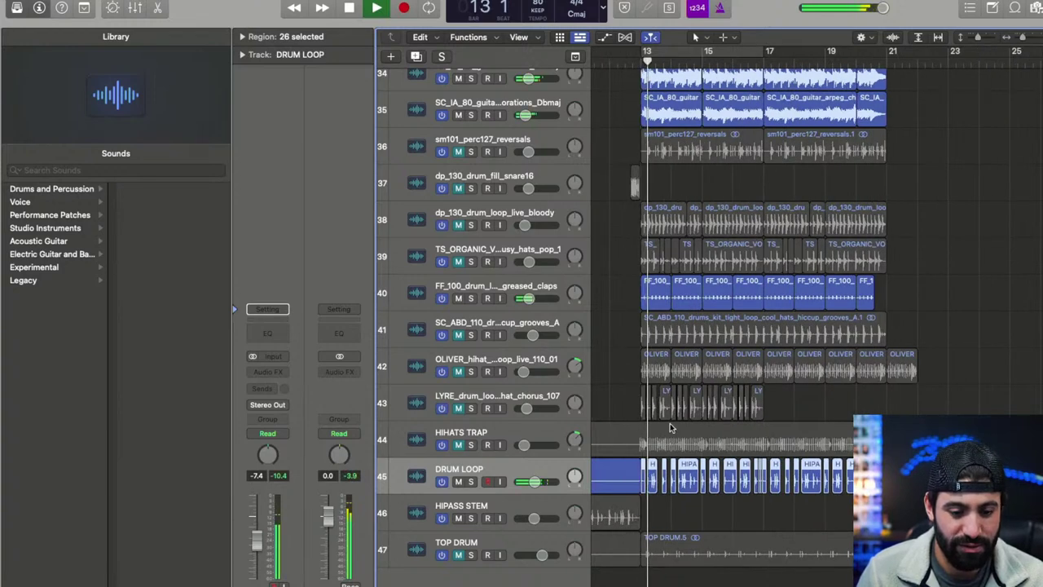
- Stop playback and undo the HIPASS STEM move and DRUM LOOP deletions, restoring the full DRUM LOOP region
{"action": "key", "text": "super+z"}
{"action": "key", "text": "super+z"}
{"action": "key", "text": "space"}
{"action": "key", "text": "super+shift+z"}
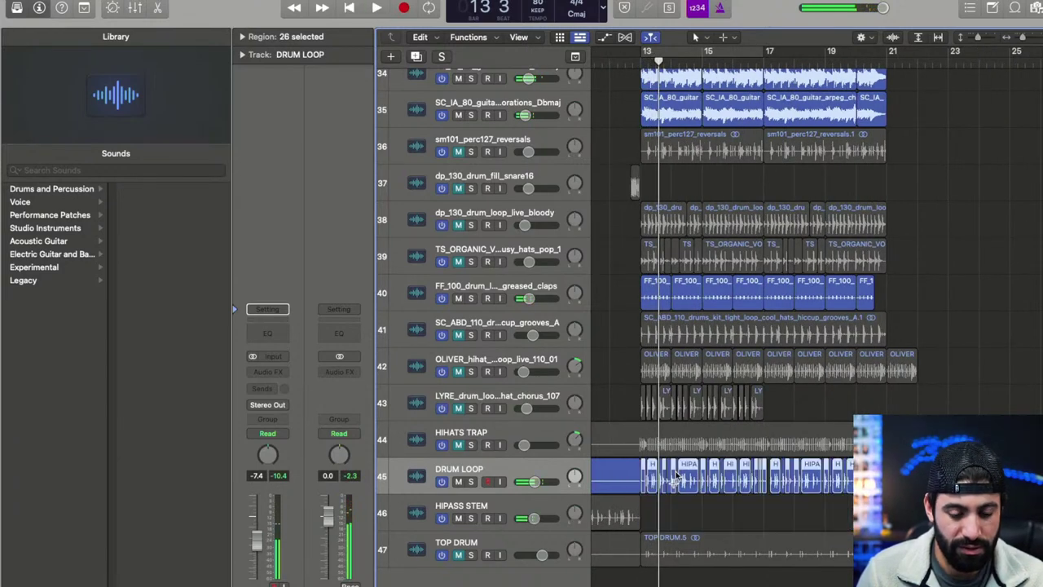
{"action": "key", "text": "super+z"}
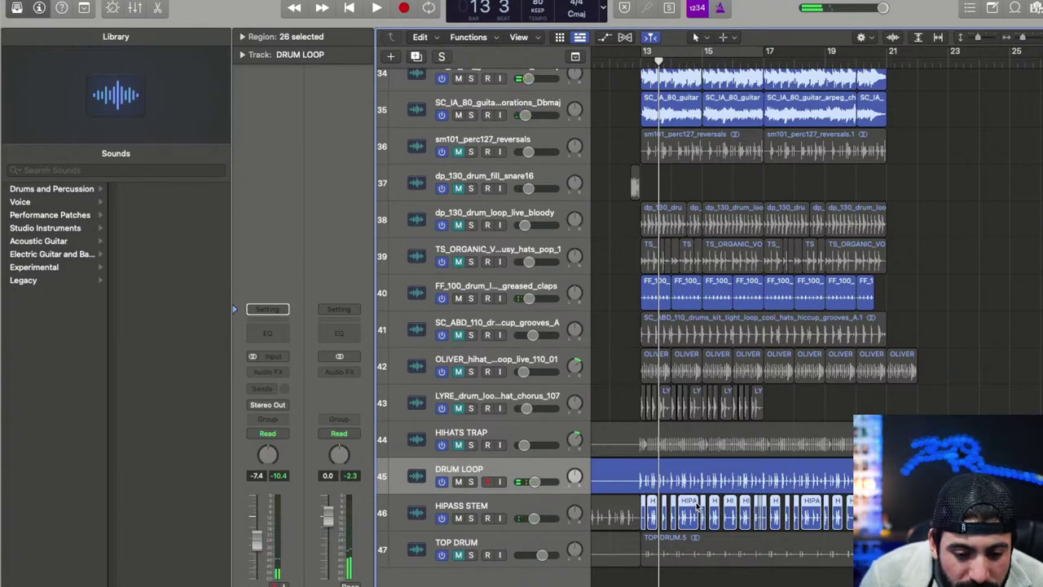
- Split the DRUM LOOP region about half a bar before bar 13
{"action": "scroll", "coordinate": [687, 495], "scroll_direction": "up", "scroll_amount": 10}
{"action": "scroll", "coordinate": [752, 487], "scroll_direction": "down", "scroll_amount": 2}
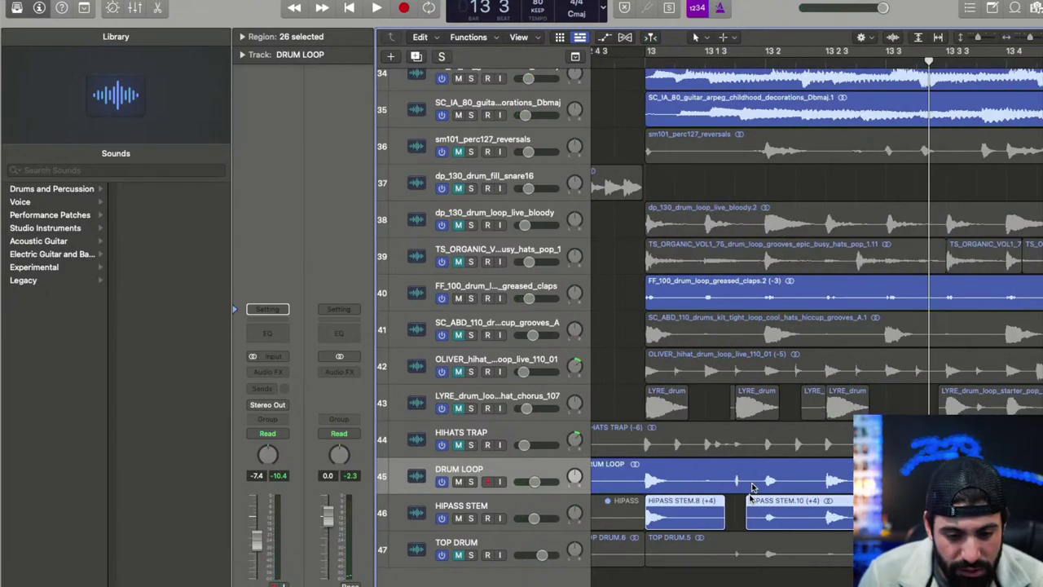
{"action": "scroll", "coordinate": [751, 483], "scroll_direction": "down", "scroll_amount": 2}
{"action": "left_click", "coordinate": [718, 483]}
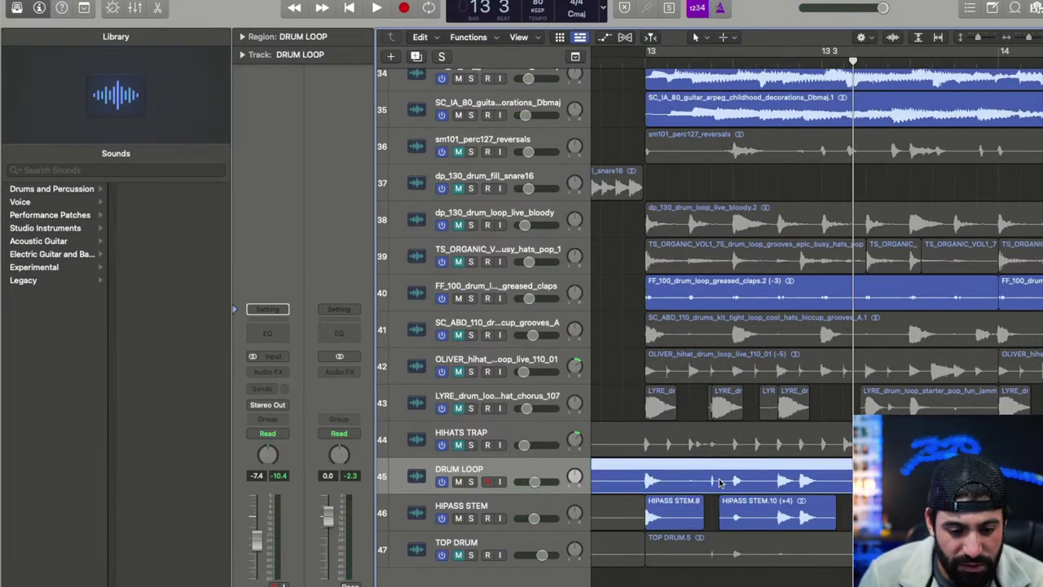
{"action": "scroll", "coordinate": [719, 485], "scroll_direction": "down", "scroll_amount": 5}
{"action": "scroll", "coordinate": [719, 488], "scroll_direction": "right", "scroll_amount": 6}
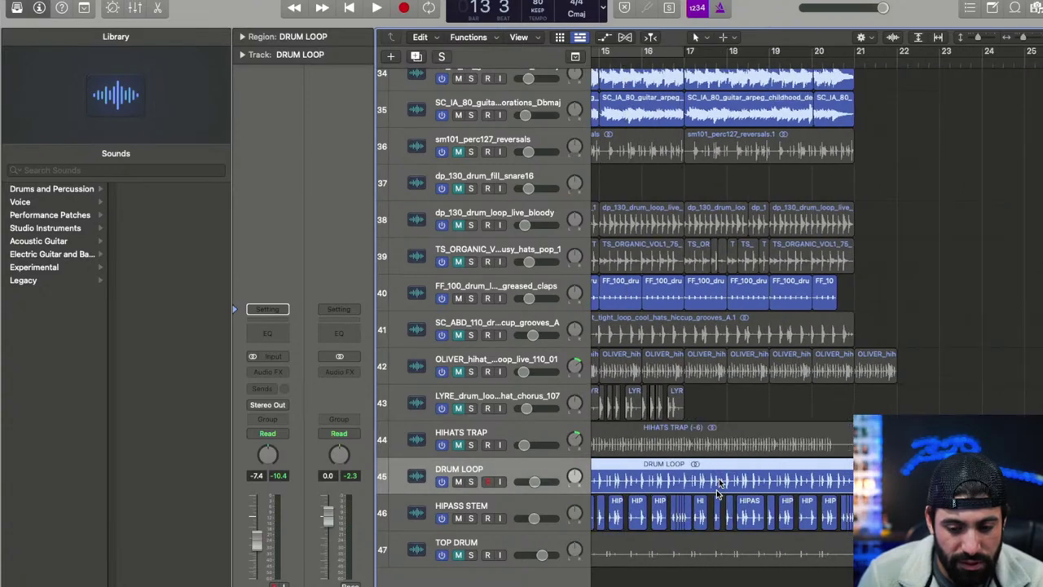
{"action": "scroll", "coordinate": [794, 508], "scroll_direction": "down", "scroll_amount": 3}
{"action": "key", "text": "comma"}
{"action": "scroll", "coordinate": [897, 513], "scroll_direction": "left", "scroll_amount": 2}
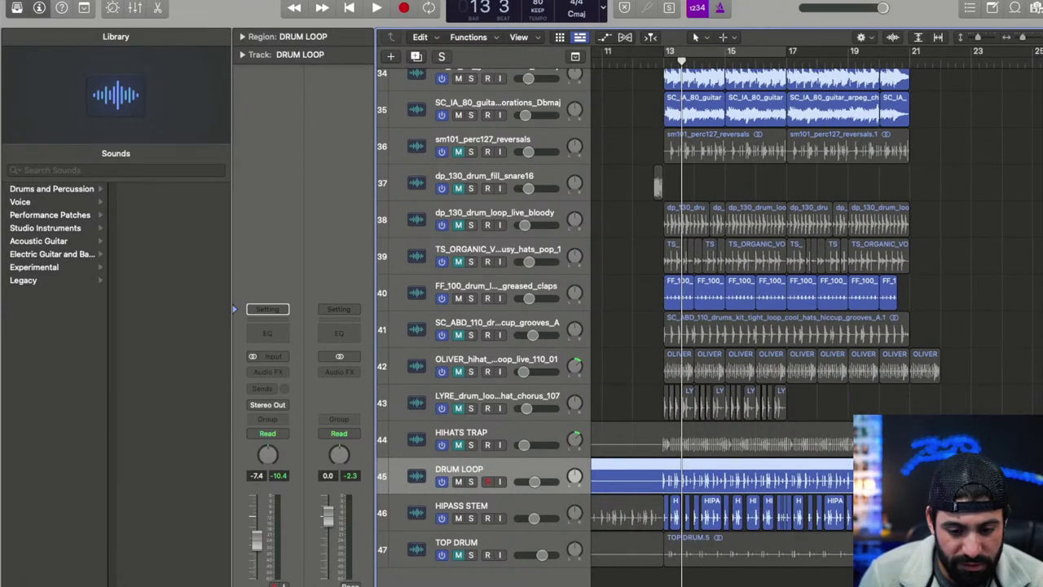
{"action": "mouse_move", "coordinate": [919, 522]}
{"action": "left_mouse_down"}
{"action": "mouse_move", "coordinate": [667, 499]}
{"action": "mouse_move", "coordinate": [914, 505]}
{"action": "left_mouse_up"}
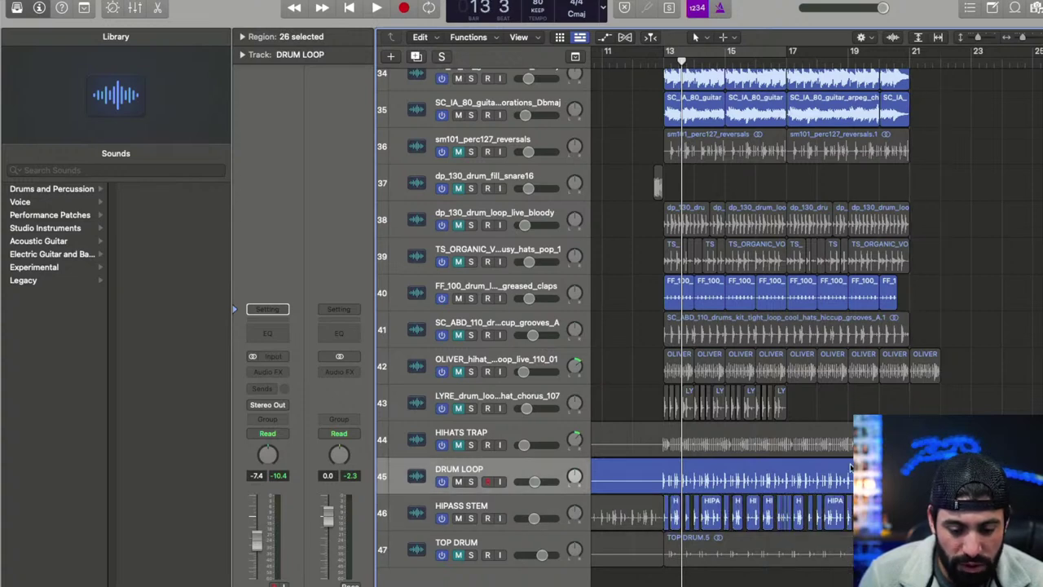
{"action": "left_click", "coordinate": [897, 573]}
{"action": "mouse_move", "coordinate": [774, 480]}
{"action": "left_mouse_down"}
{"action": "mouse_move", "coordinate": [774, 499]}
{"action": "mouse_move", "coordinate": [774, 484]}
{"action": "left_mouse_up"}
{"action": "left_click_drag", "start_coordinate": [642, 481], "coordinate": [702, 489]}
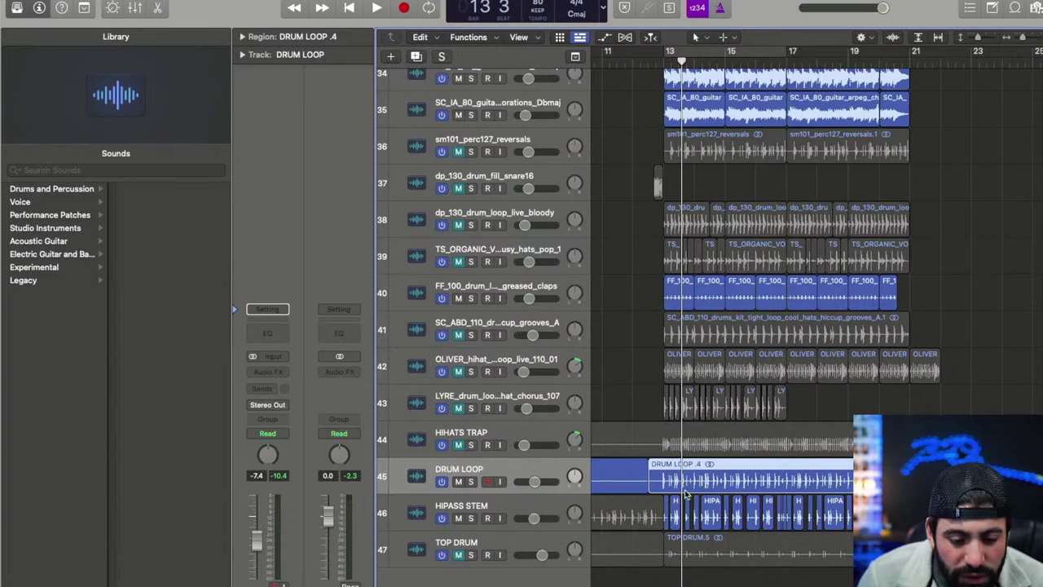
- Split DRUM LOOP twice within bar 13 and trim the starts of the new pieces to follow the HIPASS STEM gaps
{"action": "scroll", "coordinate": [687, 494], "scroll_direction": "up", "scroll_amount": 6}
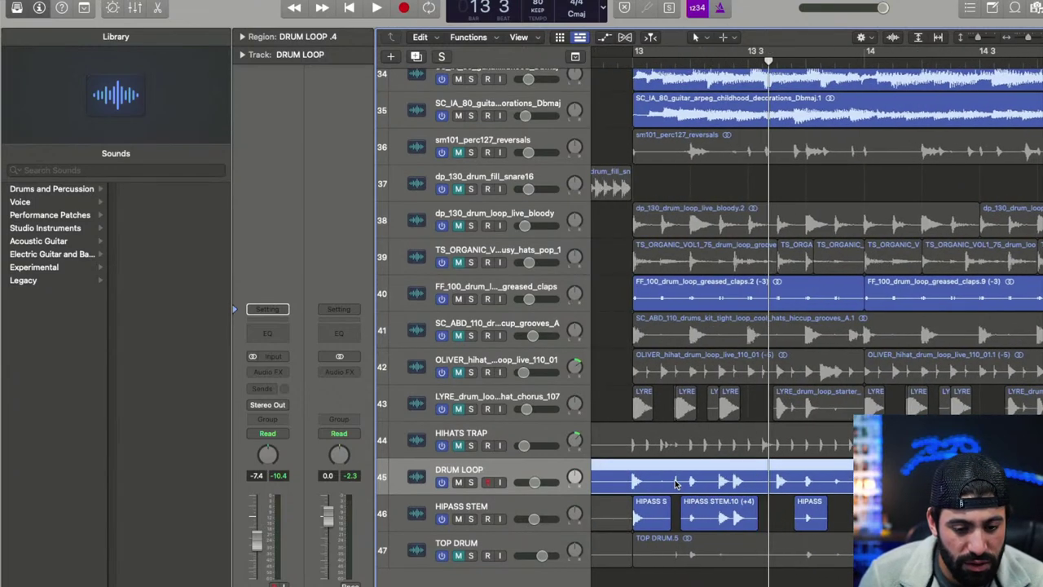
{"action": "left_click", "coordinate": [659, 482], "text": "super"}
{"action": "left_click_drag", "start_coordinate": [662, 487], "coordinate": [683, 486]}
{"action": "left_click", "coordinate": [756, 482]}
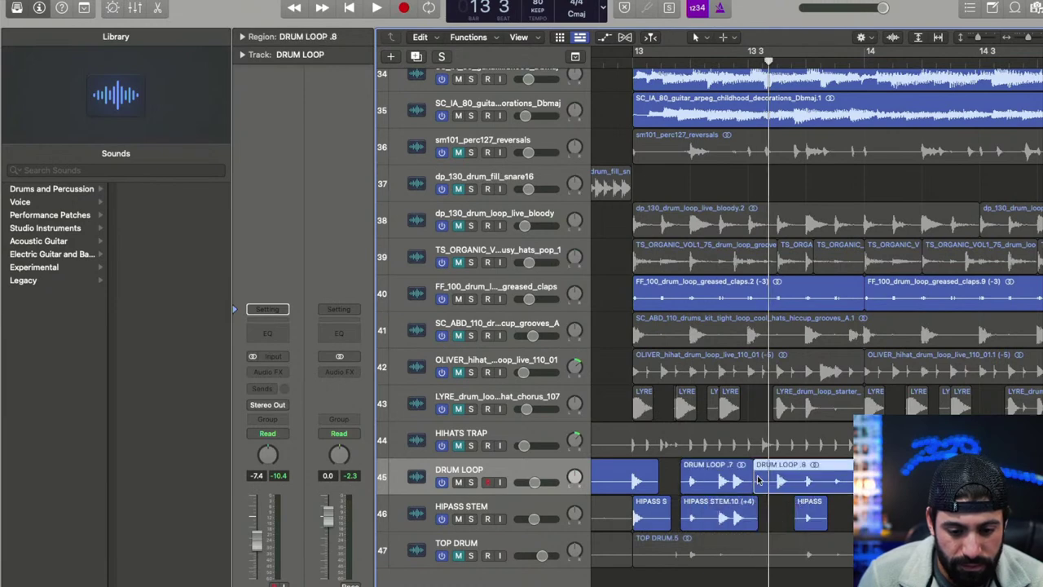
{"action": "left_click_drag", "start_coordinate": [760, 482], "coordinate": [878, 486]}
- Split DRUM LOOP in the last beat of bar 13 and just after bar 14 starts, leaving gaps like HIPASS STEM
{"action": "left_click", "coordinate": [828, 481]}
{"action": "scroll", "coordinate": [855, 487], "scroll_direction": "right", "scroll_amount": 1}
{"action": "left_click", "coordinate": [848, 482]}
{"action": "scroll", "coordinate": [877, 487], "scroll_direction": "right", "scroll_amount": 3}
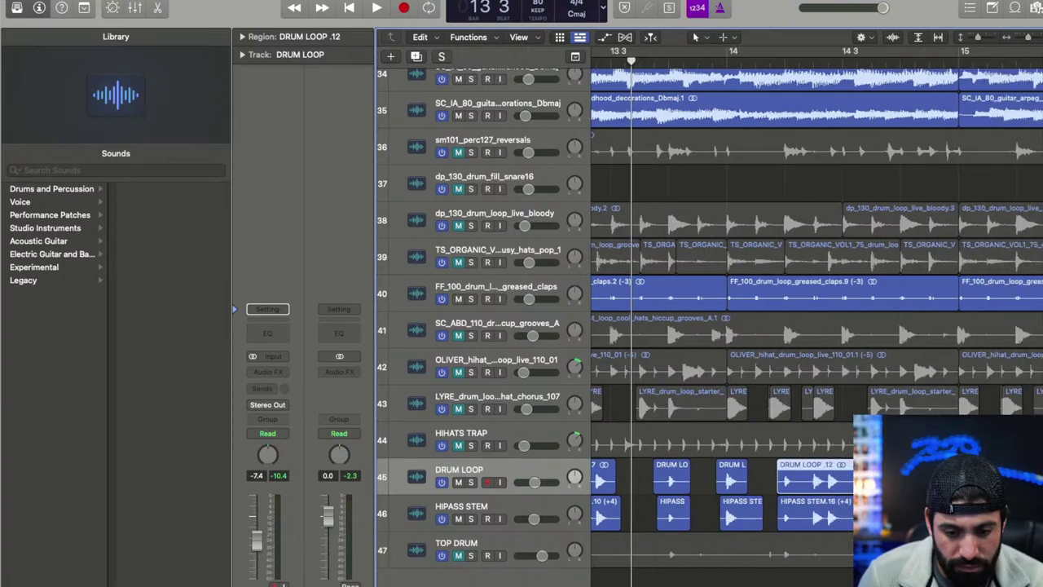
- Split DRUM LOOP in the last beat of bar 14 and just after bar 15 starts, trimming the piece between
{"action": "scroll", "coordinate": [850, 479], "scroll_direction": "right", "scroll_amount": 4}
{"action": "left_click", "coordinate": [847, 482]}
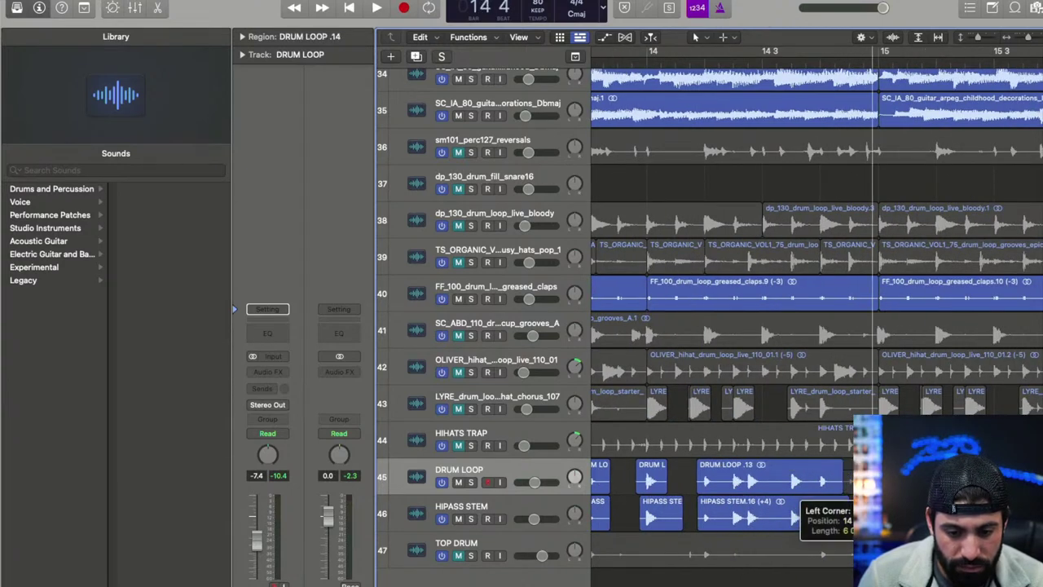
{"action": "left_click", "coordinate": [901, 481]}
{"action": "scroll", "coordinate": [900, 481], "scroll_direction": "right", "scroll_amount": 4}
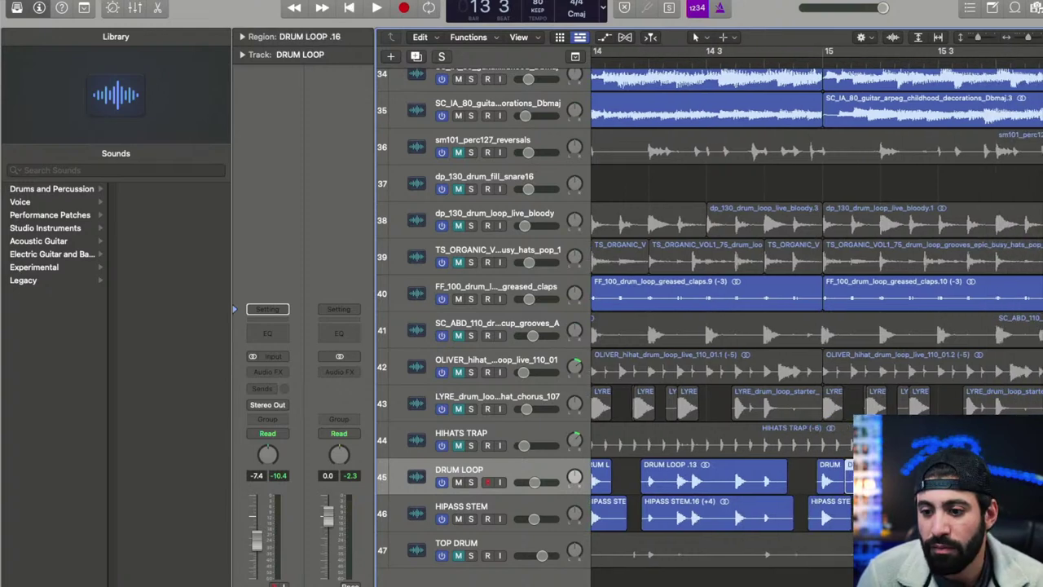
- Chop DRUM LOOP through bar 15 into early bar 16, leaving gaps between pieces that match the HIPASS STEM cuts
{"action": "left_click_drag", "start_coordinate": [793, 481], "coordinate": [946, 482]}
{"action": "scroll", "coordinate": [821, 482], "scroll_direction": "right", "scroll_amount": 1}
{"action": "scroll", "coordinate": [817, 303], "scroll_direction": "right", "scroll_amount": 1}
{"action": "double_click", "coordinate": [859, 481]}
{"action": "scroll", "coordinate": [886, 481], "scroll_direction": "right", "scroll_amount": 3}
{"action": "double_click", "coordinate": [859, 482]}
{"action": "left_click", "coordinate": [881, 482]}
{"action": "double_click", "coordinate": [916, 482]}
{"action": "scroll", "coordinate": [947, 482], "scroll_direction": "down", "scroll_amount": 2}
{"action": "scroll", "coordinate": [947, 482], "scroll_direction": "right", "scroll_amount": 10}
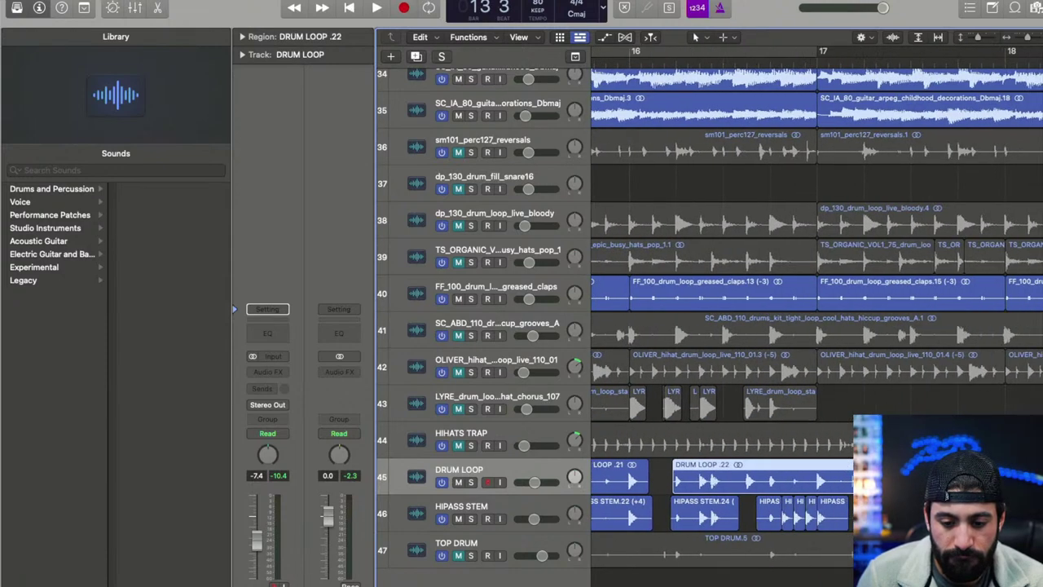
- Split DRUM LOOP in beat 3 of bar 16 and just after bar 17, trimming the start of each following piece
{"action": "double_click", "coordinate": [739, 481]}
{"action": "left_click_drag", "start_coordinate": [741, 481], "coordinate": [758, 481]}
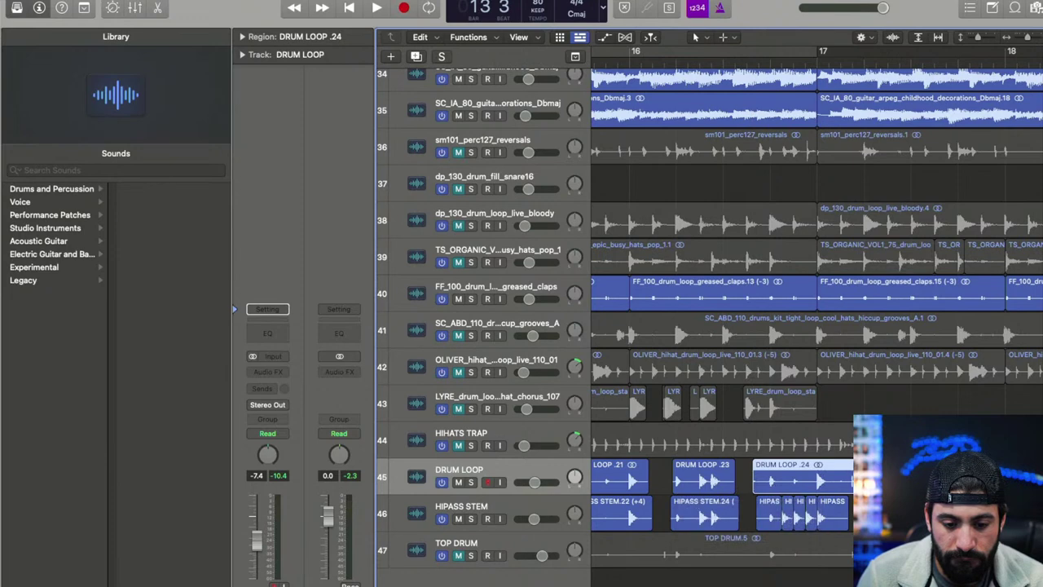
{"action": "double_click", "coordinate": [840, 480]}
{"action": "left_click_drag", "start_coordinate": [844, 480], "coordinate": [861, 480]}
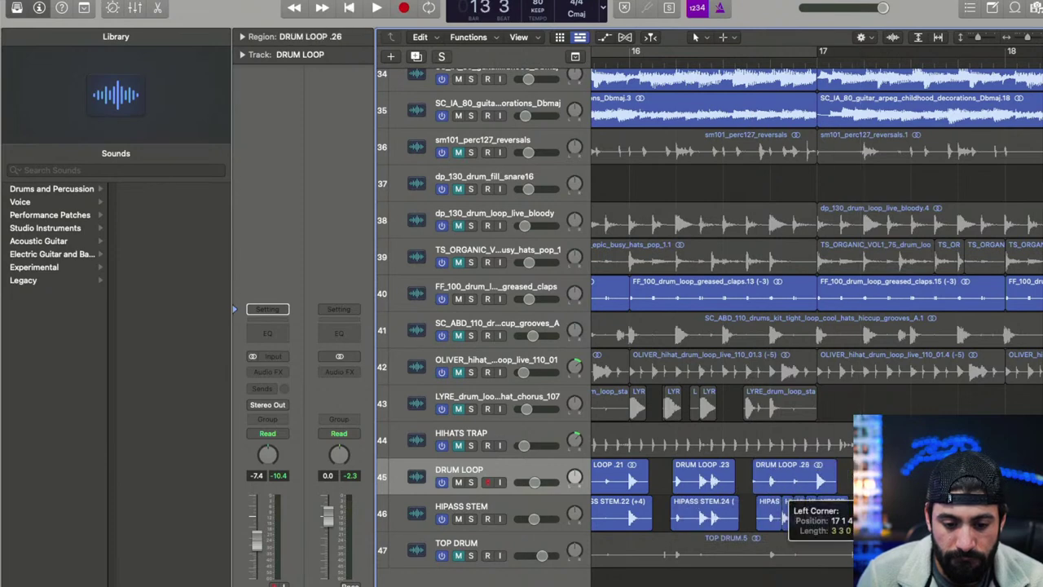
- Mute HIPASS STEM and play from just before bar 13 to check the new DRUM LOOP cuts
{"action": "scroll", "coordinate": [861, 480], "scroll_direction": "down", "scroll_amount": 5}
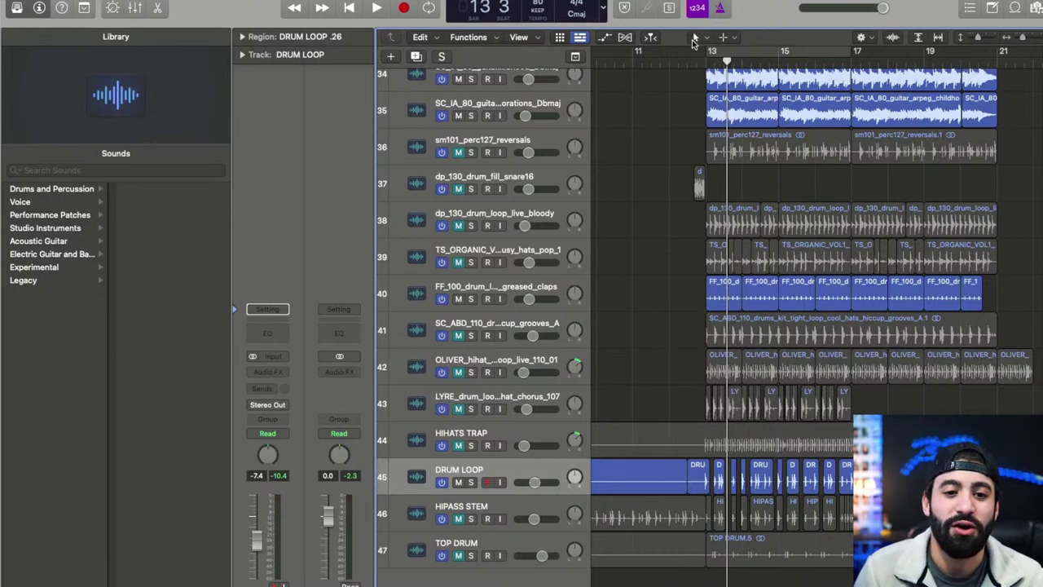
{"action": "left_click", "coordinate": [691, 58]}
{"action": "key", "text": "space"}
{"action": "key", "text": "super+Right"}
{"action": "key", "text": "super+Right"}
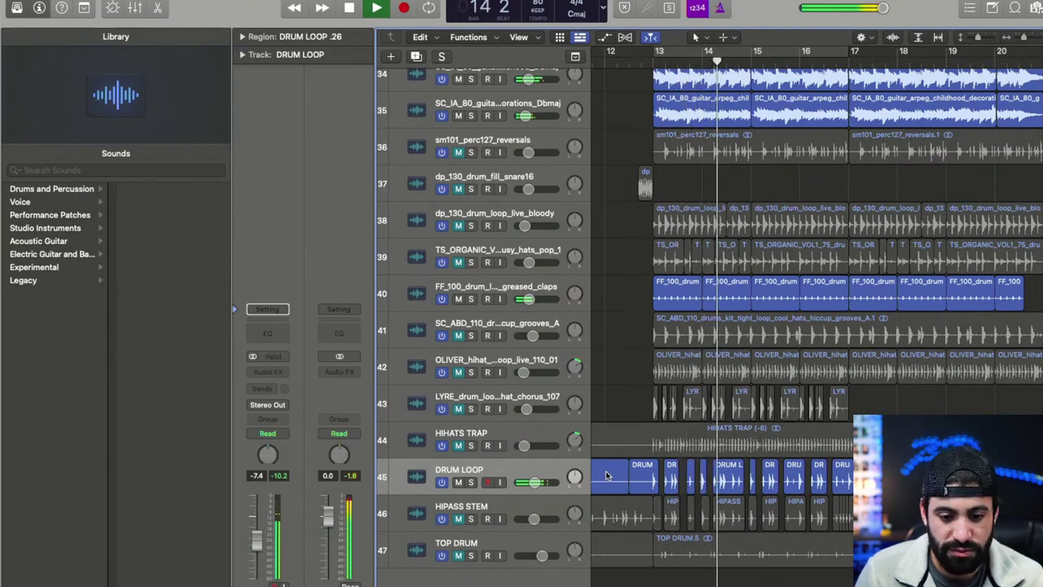
{"action": "scroll", "coordinate": [605, 475], "scroll_direction": "up", "scroll_amount": 4}
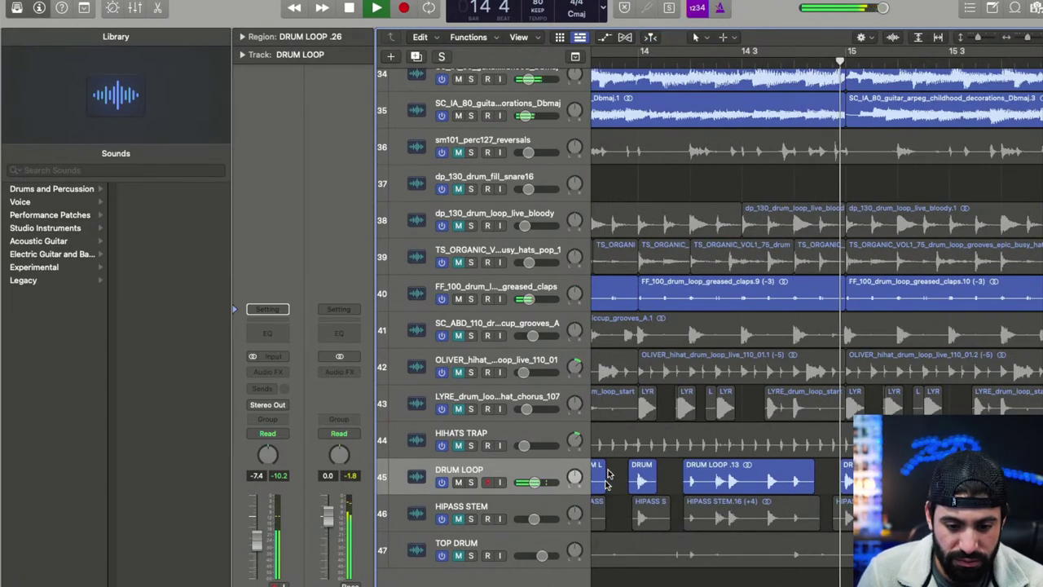
- Solo DRUM LOOP while playing from just before bar 13, set its volume to -4.9 dB and unsolo it
{"action": "scroll", "coordinate": [606, 475], "scroll_direction": "down", "scroll_amount": 5}
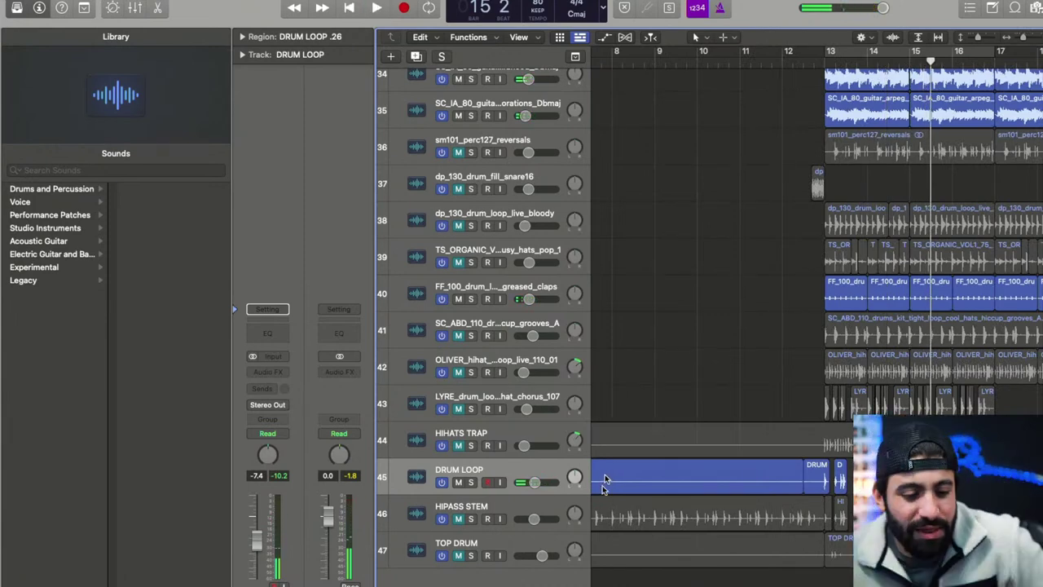
{"action": "left_click", "coordinate": [470, 481]}
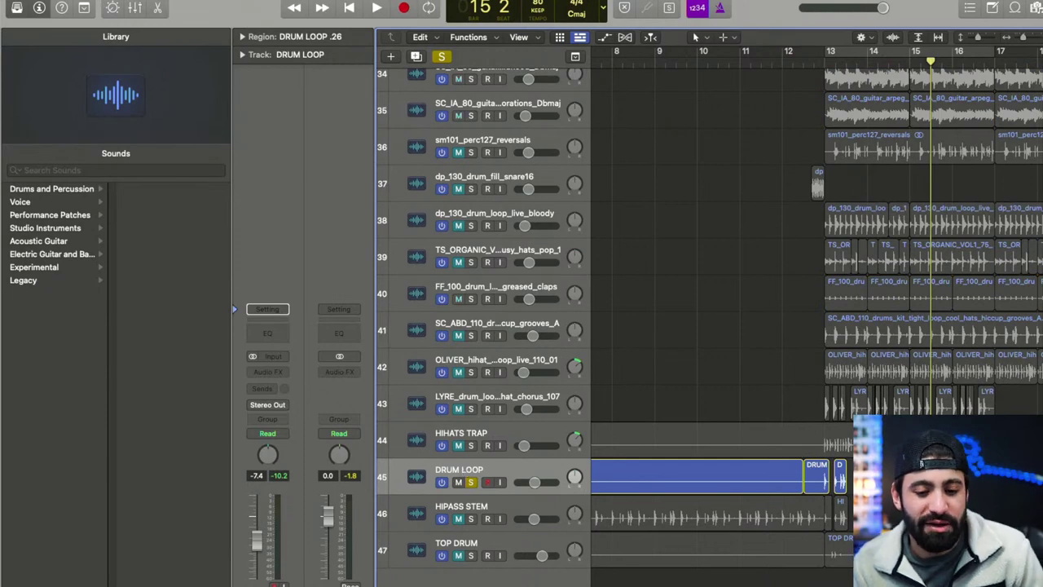
{"action": "left_click", "coordinate": [822, 50]}
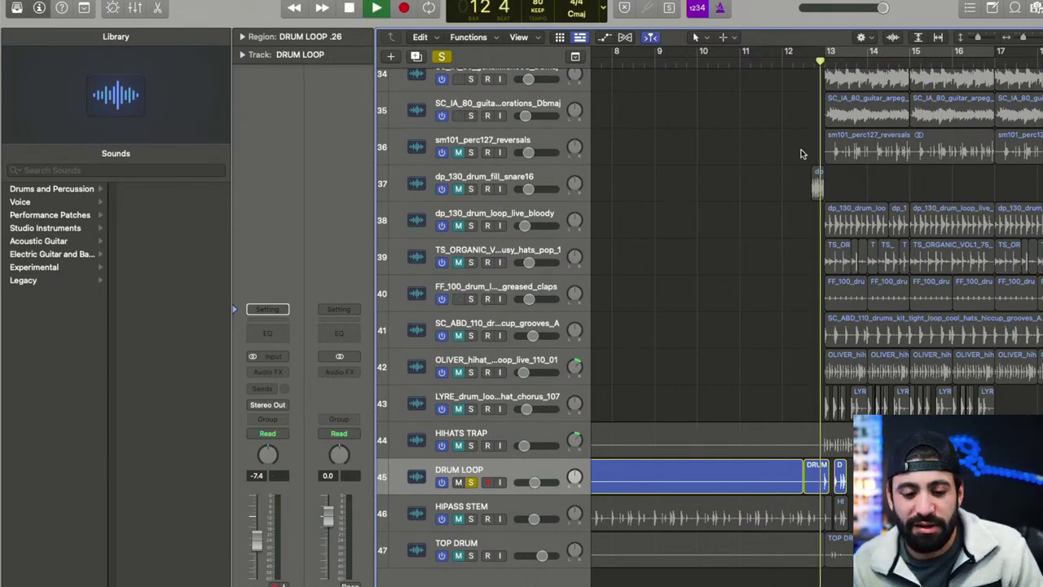
{"action": "key", "text": "space"}
{"action": "left_click_drag", "start_coordinate": [534, 481], "coordinate": [542, 482]}
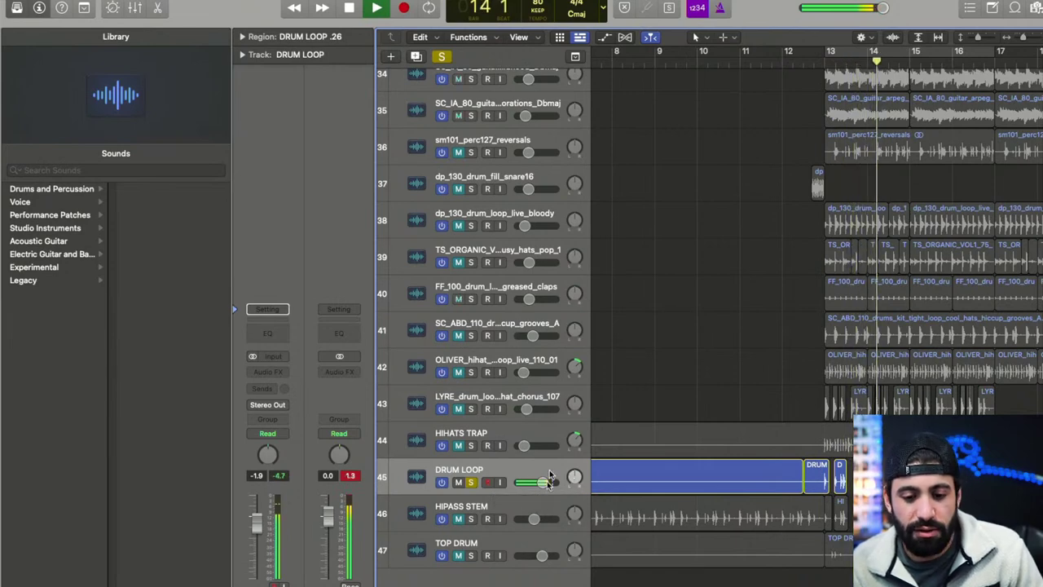
{"action": "left_click_drag", "start_coordinate": [543, 481], "coordinate": [530, 472]}
{"action": "key", "text": "space"}
{"action": "left_click", "coordinate": [470, 481]}
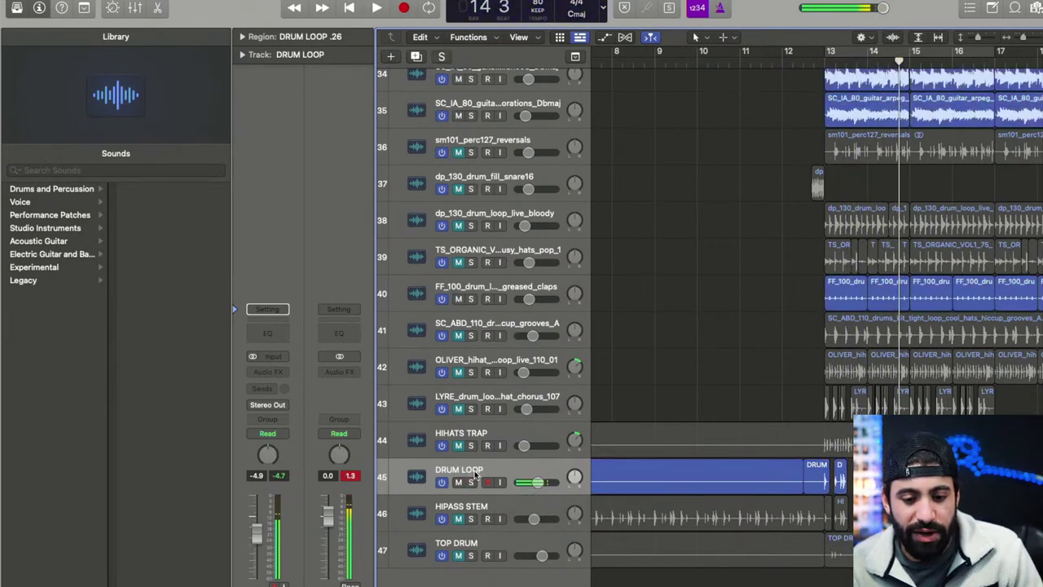
- Play the full mix from just before bar 13 to check the DRUM LOOP level against the other tracks
{"action": "left_click", "coordinate": [816, 55]}
{"action": "key", "text": "space"}
{"action": "scroll", "coordinate": [845, 261], "scroll_direction": "up", "scroll_amount": 5}
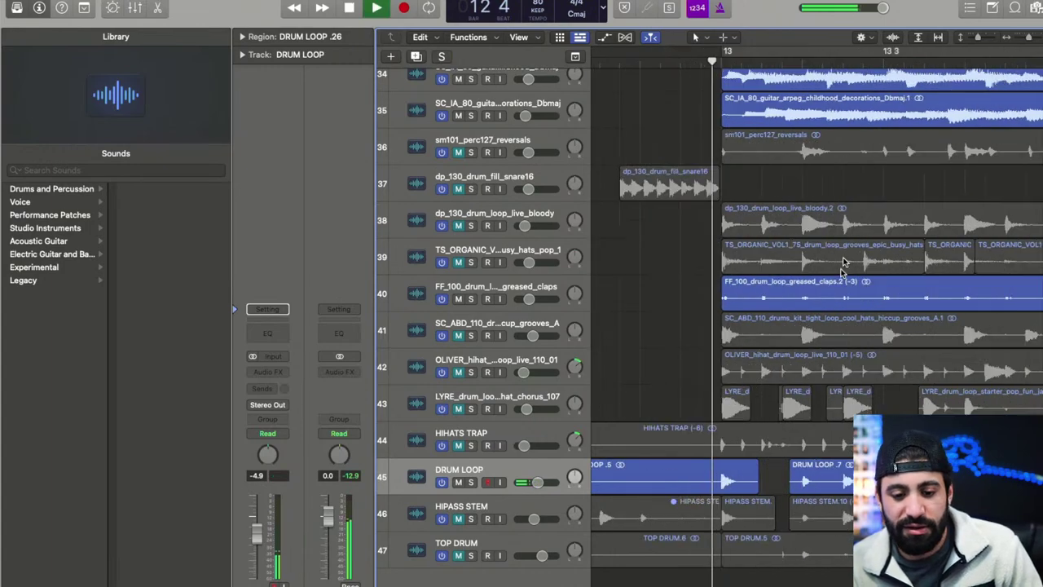
{"action": "key", "text": "super+Left"}
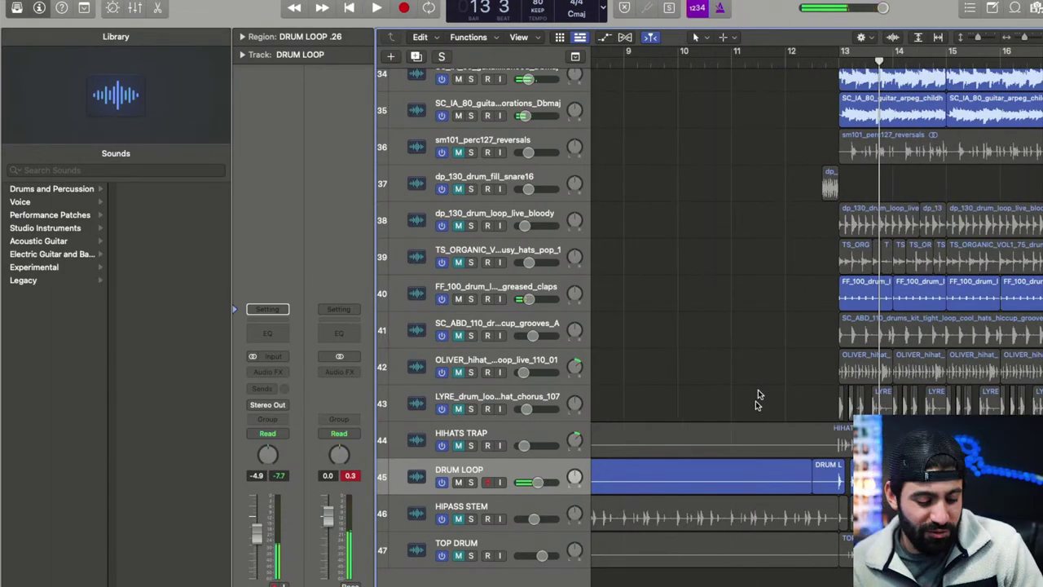
{"action": "scroll", "coordinate": [759, 395], "scroll_direction": "down", "scroll_amount": 3}
{"action": "scroll", "coordinate": [761, 396], "scroll_direction": "right", "scroll_amount": 2}
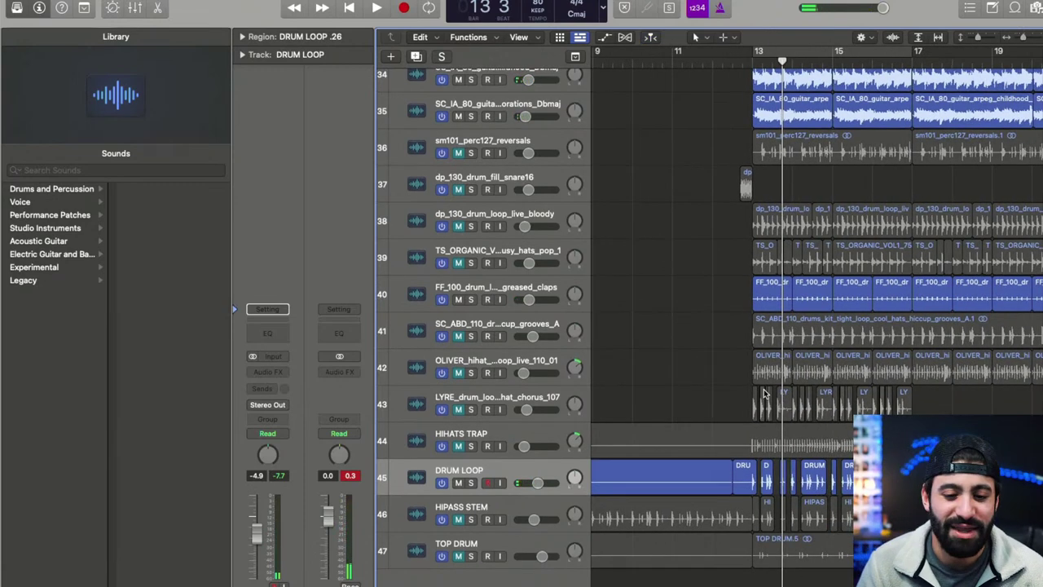
{"action": "key", "text": "space"}
{"action": "key", "text": "space"}
- Mute DRUM LOOP and play from bar 14 to hear the arrangement without it
{"action": "left_click", "coordinate": [458, 481]}
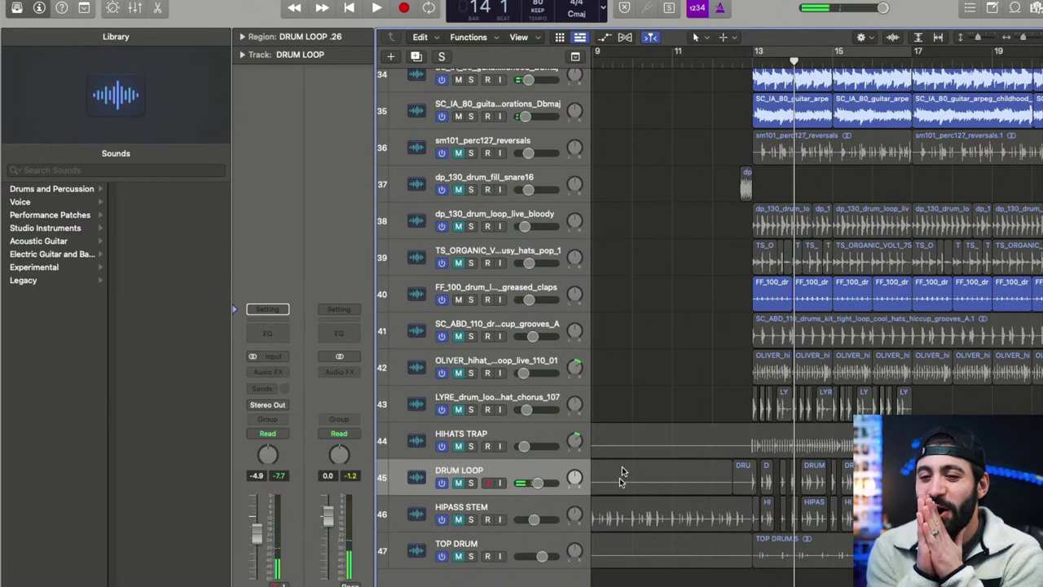
{"action": "key", "text": "super+Left"}
{"action": "key", "text": "super+Left"}
{"action": "key", "text": "super+Left"}
{"action": "key", "text": "super+Left"}
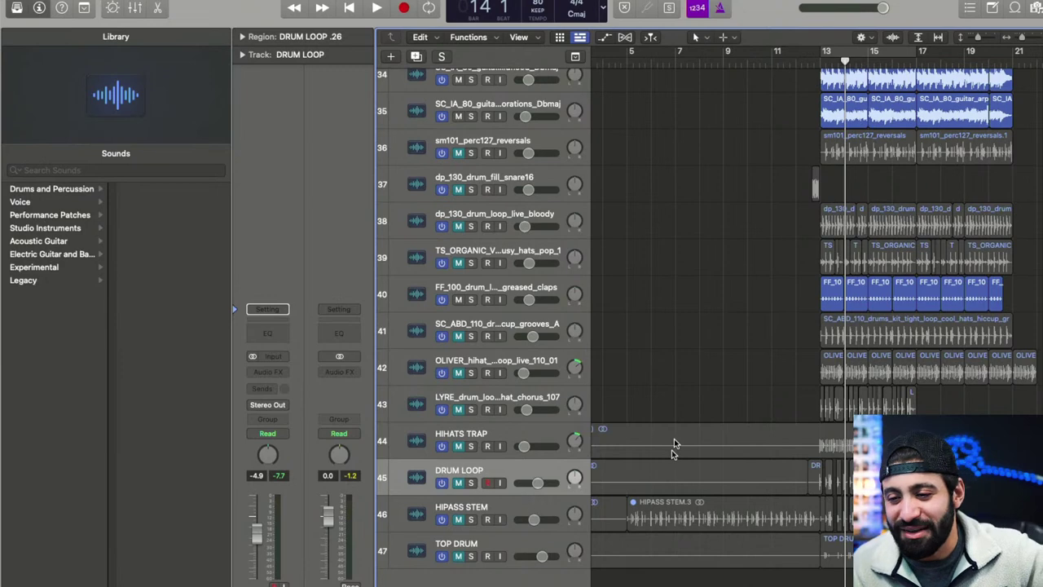
{"action": "scroll", "coordinate": [779, 419], "scroll_direction": "down", "scroll_amount": 5}
{"action": "key", "text": "space"}
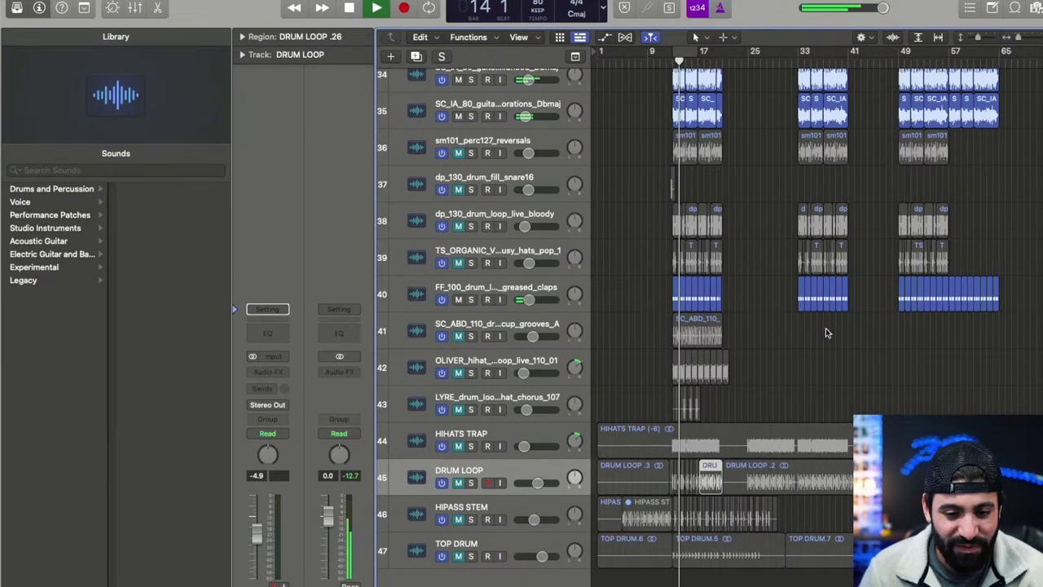
{"action": "scroll", "coordinate": [823, 329], "scroll_direction": "up", "scroll_amount": 4}
{"action": "scroll", "coordinate": [787, 345], "scroll_direction": "down", "scroll_amount": 1}
{"action": "scroll", "coordinate": [670, 412], "scroll_direction": "down", "scroll_amount": 1}
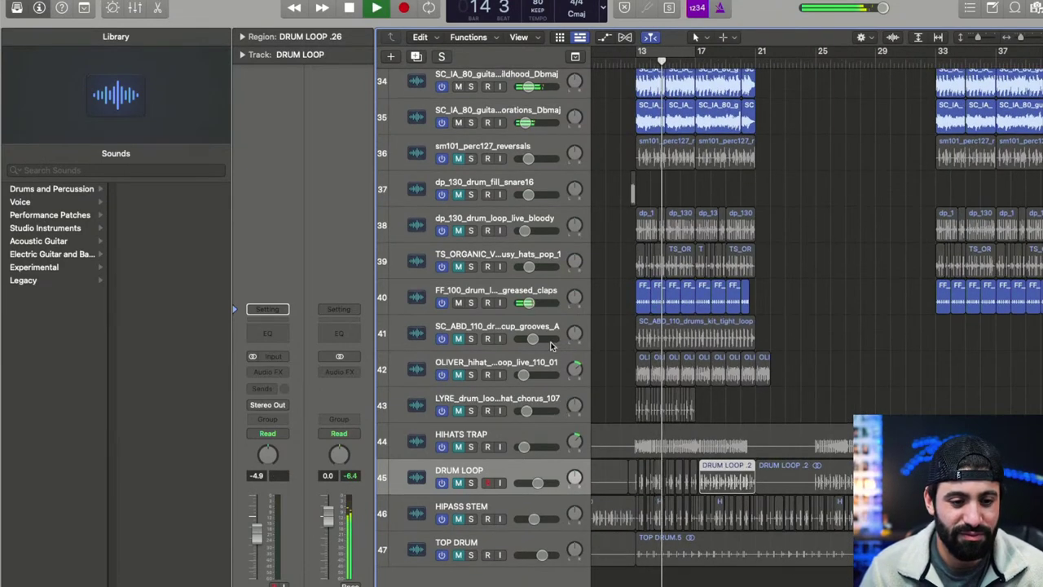
- Unmute DRUM LOOP during playback and listen to it in the mix around bar 15
{"action": "left_click", "coordinate": [480, 476]}
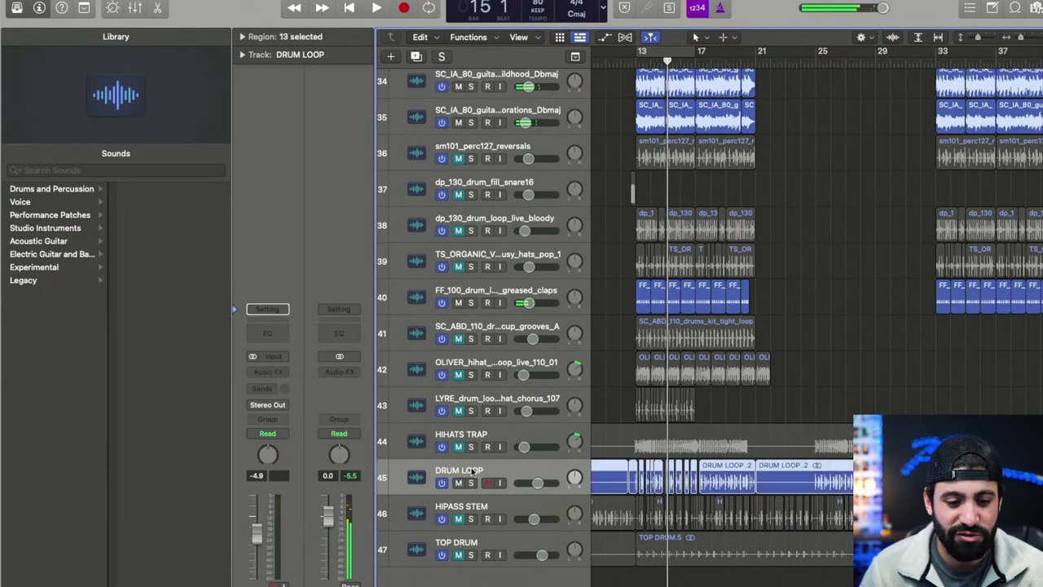
{"action": "scroll", "coordinate": [601, 453], "scroll_direction": "up", "scroll_amount": 2}
{"action": "key", "text": "space"}
{"action": "scroll", "coordinate": [601, 453], "scroll_direction": "up", "scroll_amount": 3}
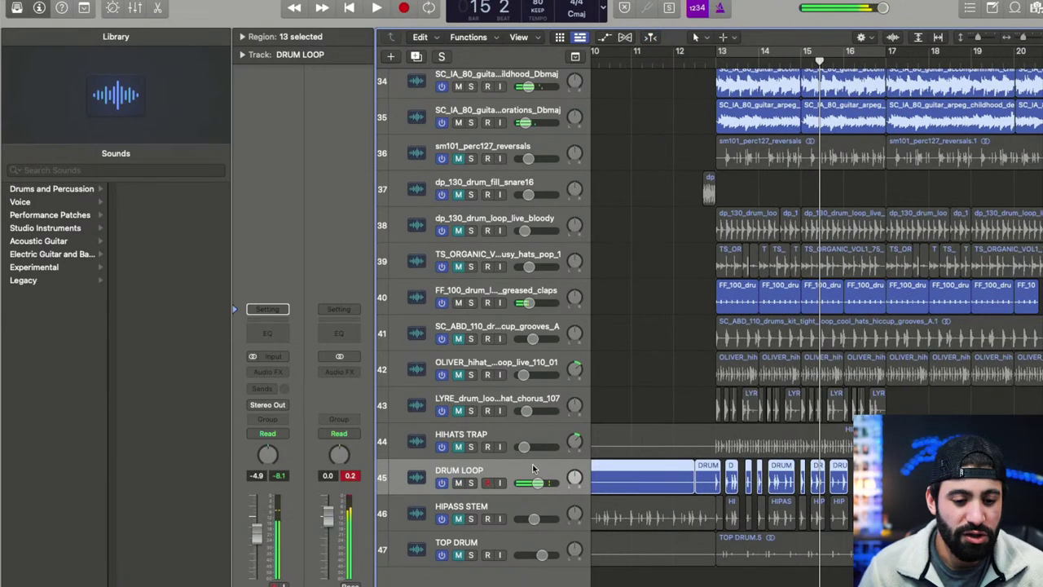
{"action": "scroll", "coordinate": [656, 458], "scroll_direction": "down", "scroll_amount": 3}
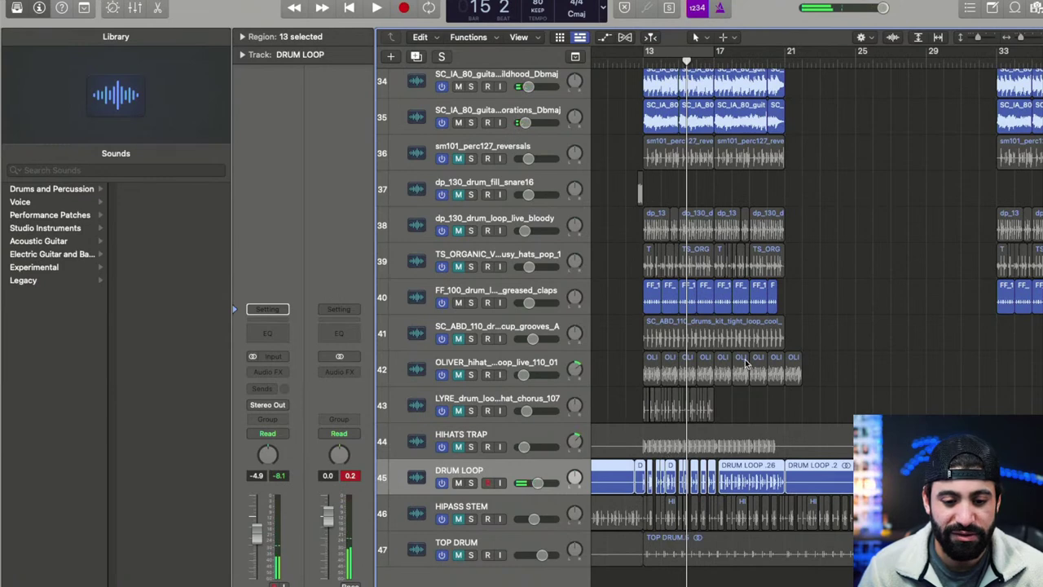
- Solo DRUM LOOP and play from bar 25 to hear its uncut section
{"action": "left_click", "coordinate": [853, 53]}
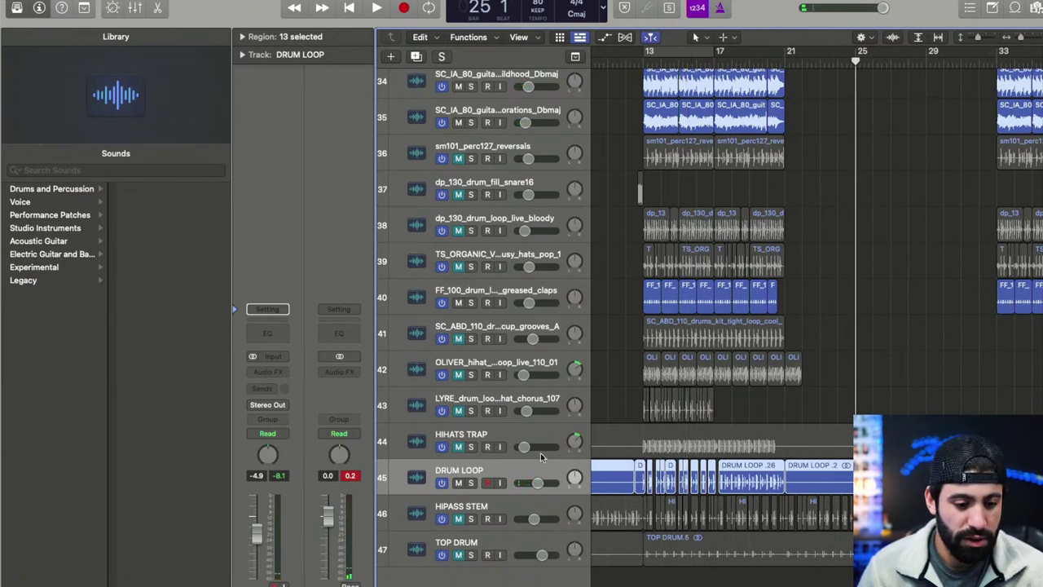
{"action": "key", "text": "ctrl+s"}
{"action": "key", "text": "space"}
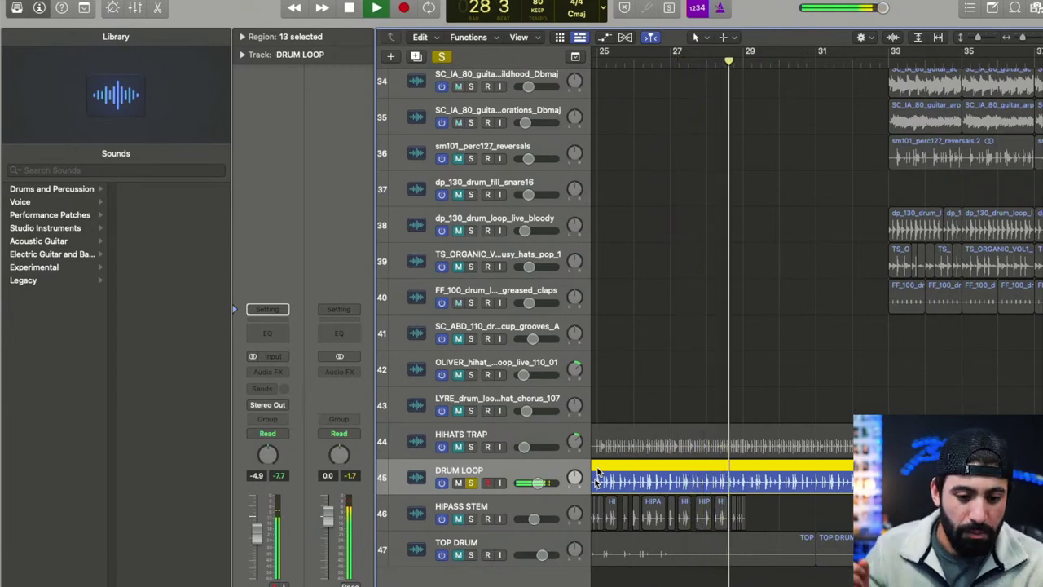
{"action": "key", "text": "space"}
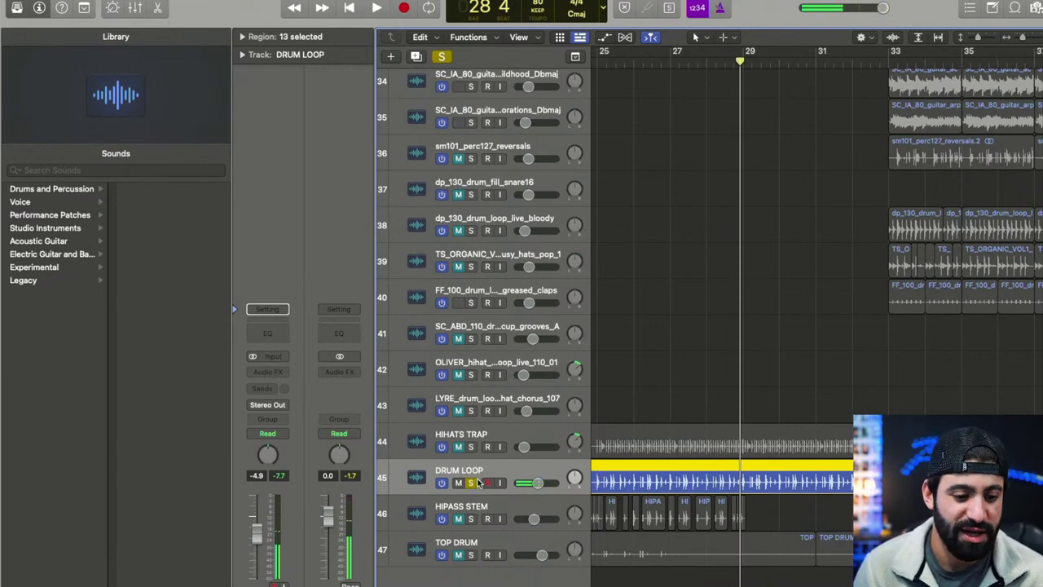
{"action": "left_click", "coordinate": [471, 483]}
- Play the soloed DRUM LOOP from just before bar 13 to compare the chopped section
{"action": "scroll", "coordinate": [798, 162], "scroll_direction": "left", "scroll_amount": 10}
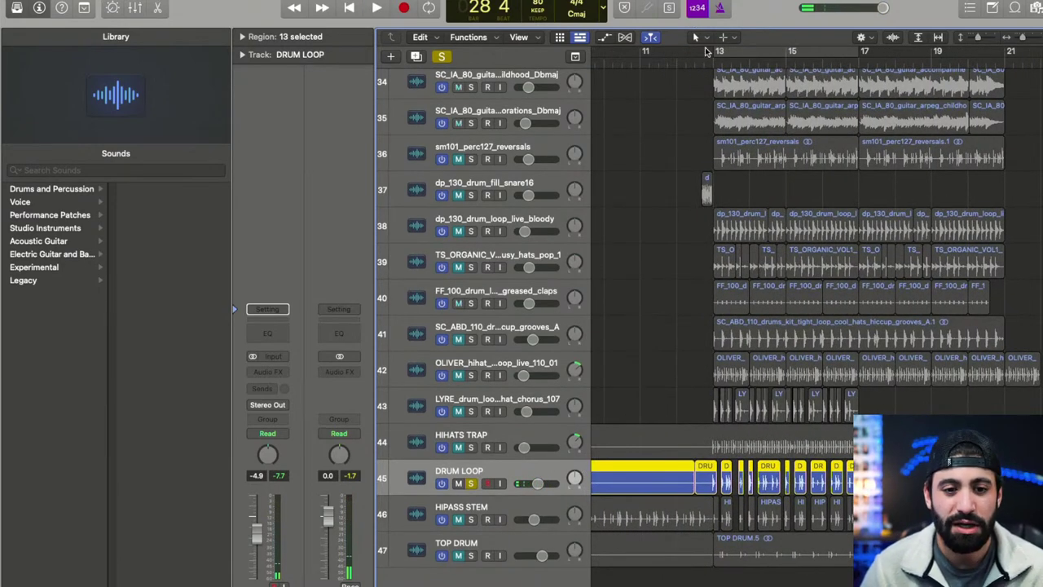
{"action": "left_click", "coordinate": [709, 52]}
{"action": "key", "text": "space"}
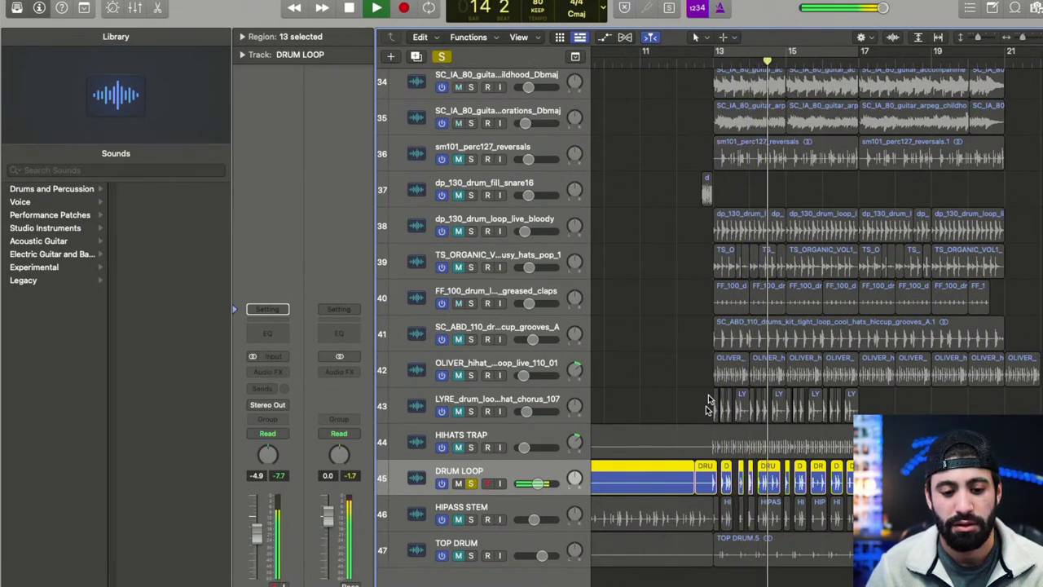
{"action": "key", "text": "space"}
{"action": "key", "text": "super+Left"}
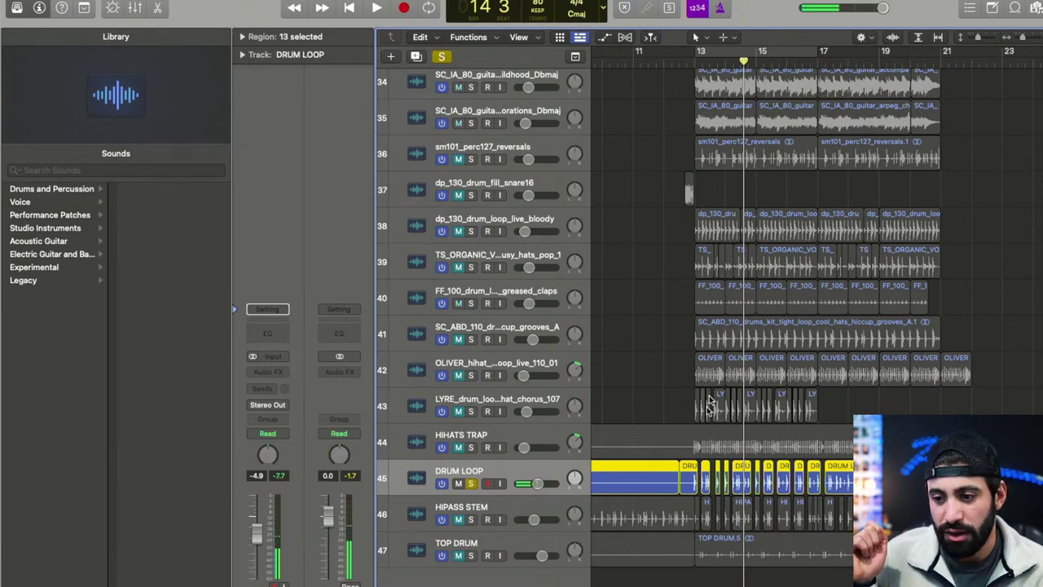
- Unsolo DRUM LOOP, resume playback, mute DRUM LOOP and unmute HIPASS STEM
{"action": "key", "text": "s"}
{"action": "key", "text": "space"}
{"action": "scroll", "coordinate": [709, 401], "scroll_direction": "left", "scroll_amount": 1}
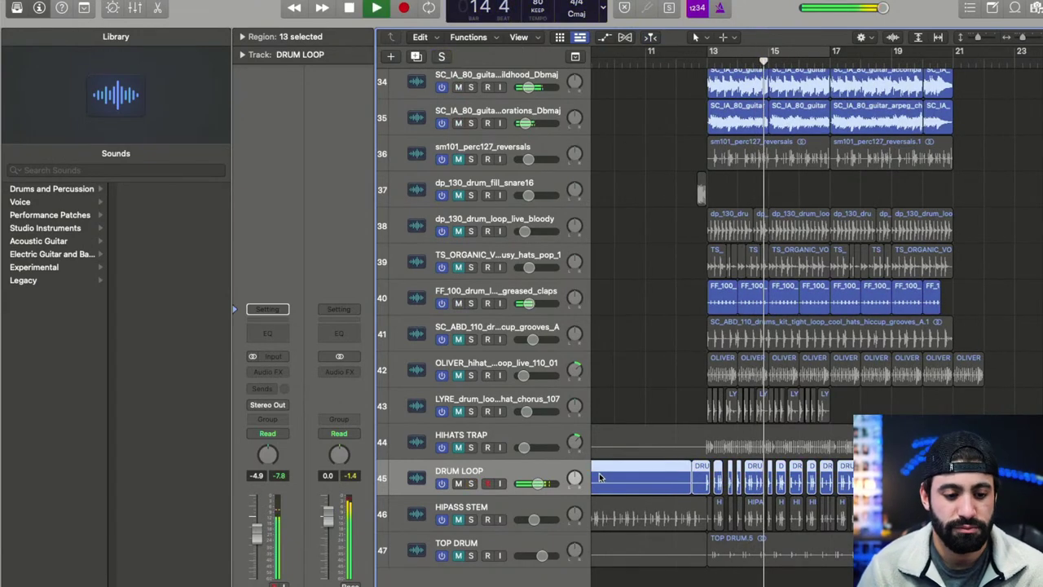
{"action": "left_click", "coordinate": [461, 486]}
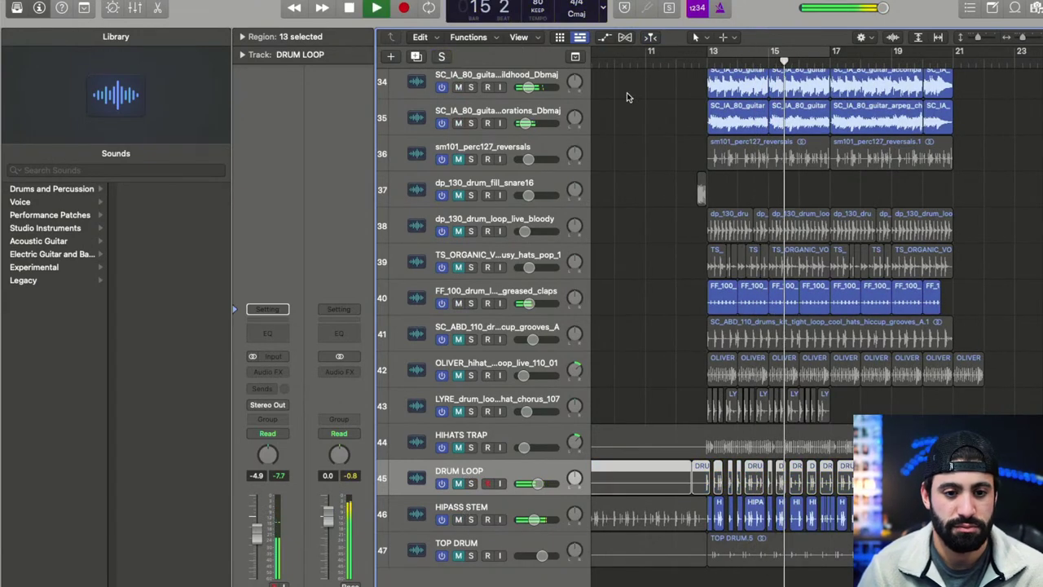
- Play from the second beat of bar 12 to hear HIPASS STEM in place of DRUM LOOP
{"action": "left_click", "coordinate": [681, 49]}
{"action": "scroll", "coordinate": [683, 147], "scroll_direction": "down", "scroll_amount": 5}
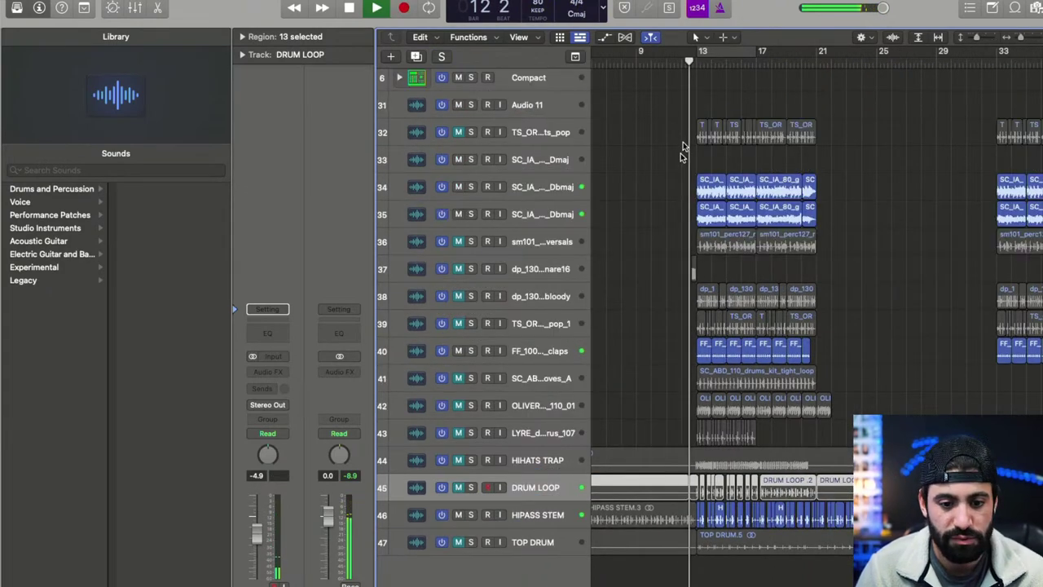
{"action": "scroll", "coordinate": [683, 147], "scroll_direction": "up", "scroll_amount": 8}
{"action": "scroll", "coordinate": [683, 150], "scroll_direction": "down", "scroll_amount": 6}
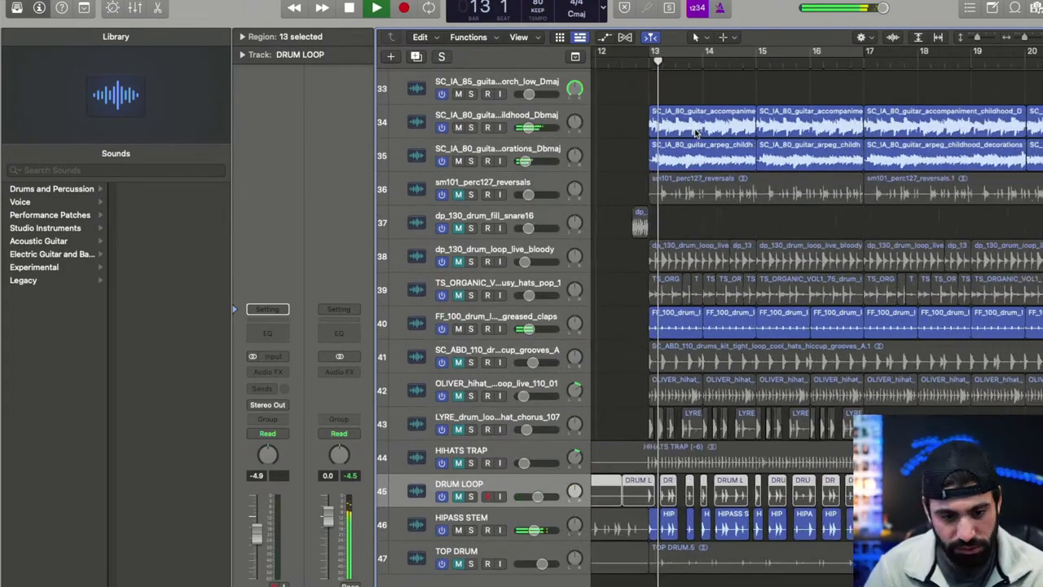
{"action": "key", "text": "space"}
- Look through the project audio files, note pad lyrics, loop library and event list, and close the side pane
{"action": "key", "text": "f"}
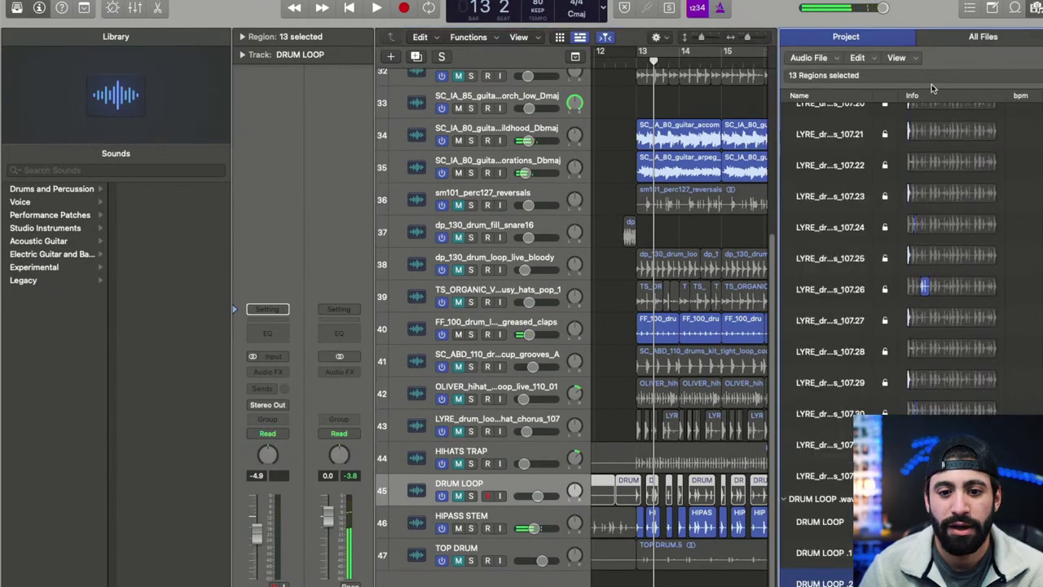
{"action": "left_click", "coordinate": [995, 7]}
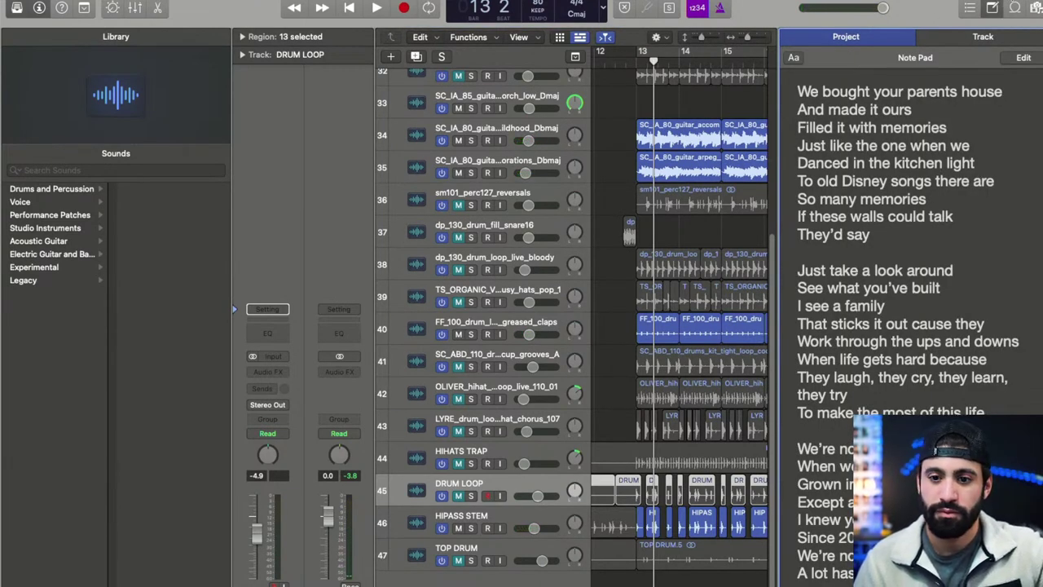
{"action": "left_click", "coordinate": [1015, 7]}
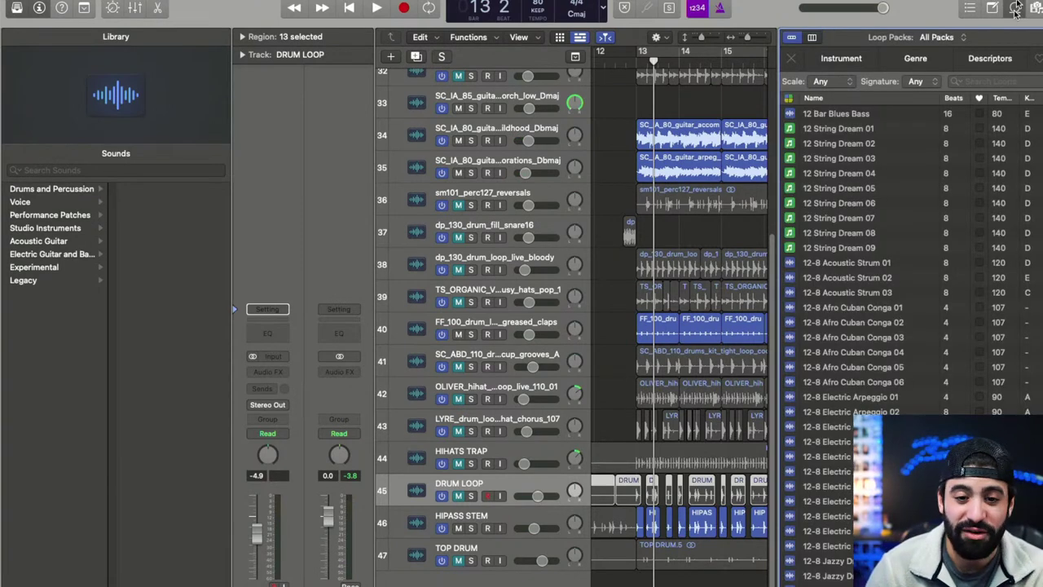
{"action": "left_click", "coordinate": [1035, 8]}
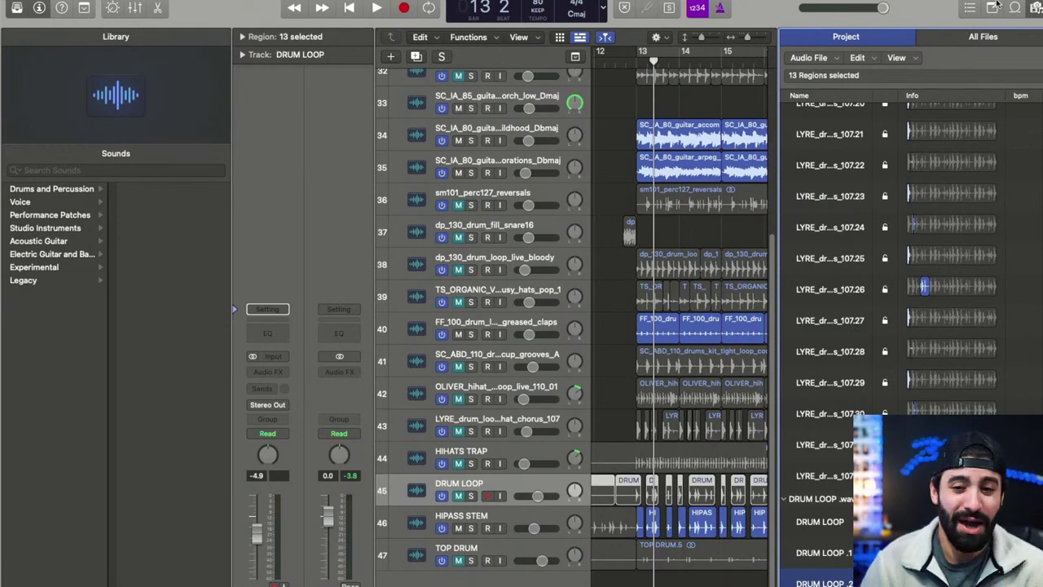
{"action": "left_click", "coordinate": [996, 6]}
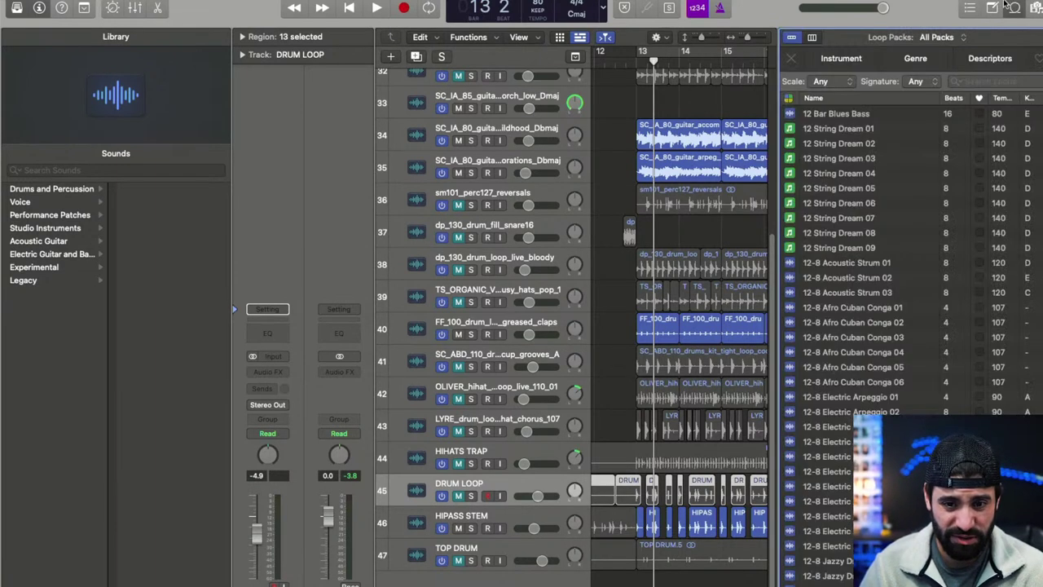
{"action": "key", "text": "d"}
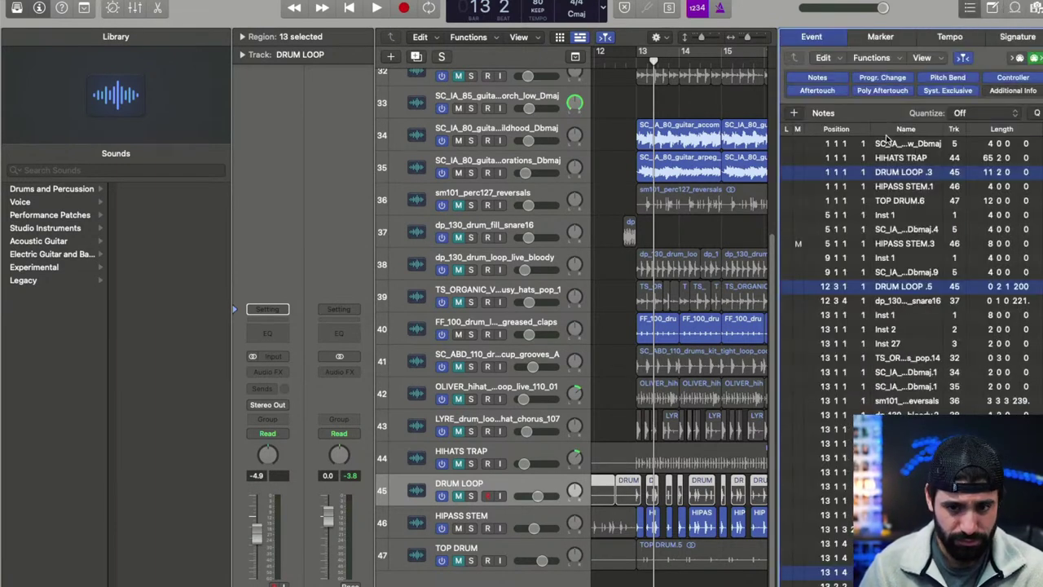
{"action": "left_click", "coordinate": [971, 8]}
{"action": "left_click", "coordinate": [994, 7]}
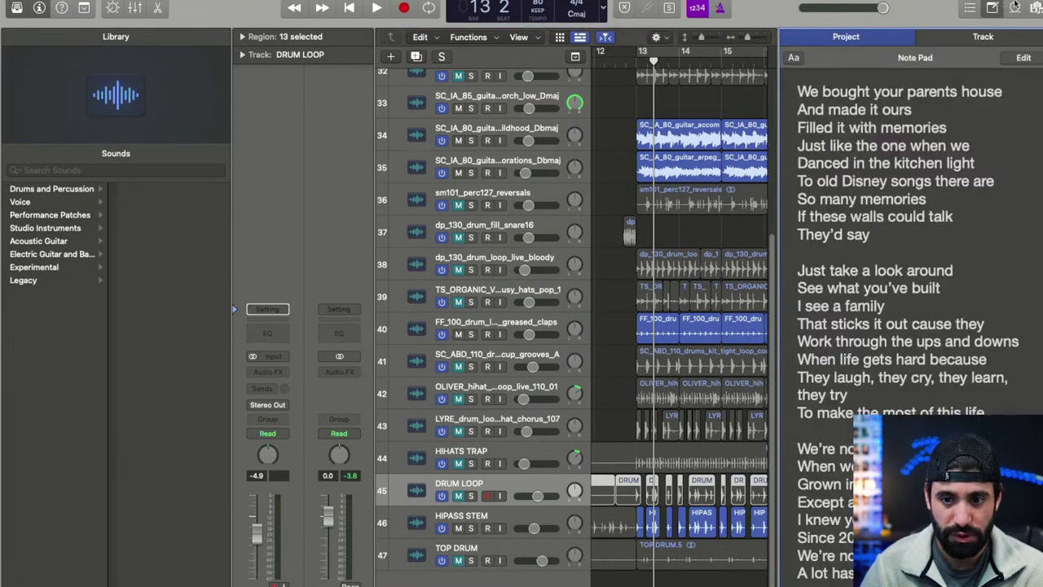
{"action": "left_click", "coordinate": [1015, 7]}
{"action": "left_click", "coordinate": [1017, 7]}
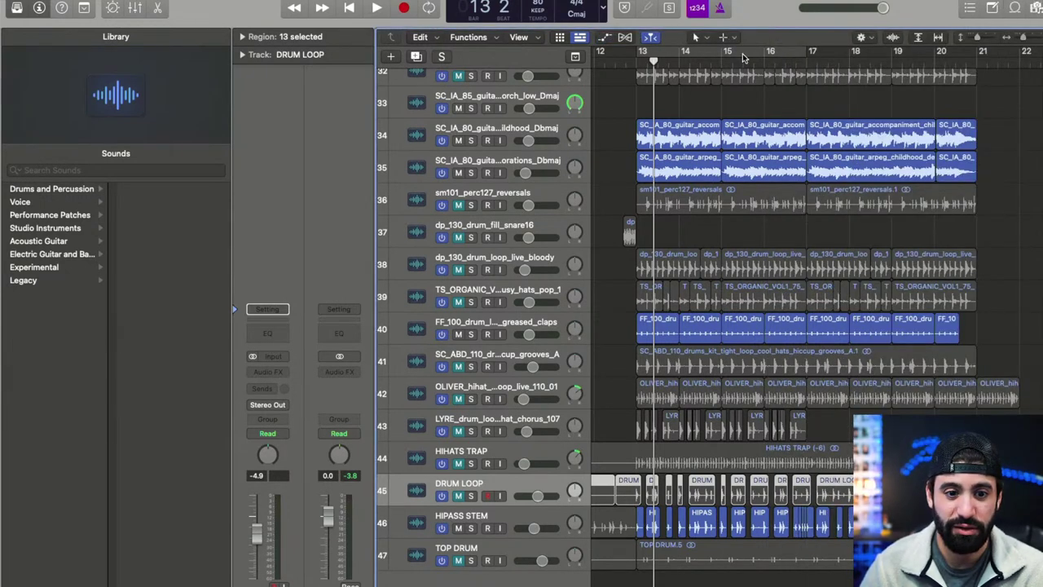
- Play from bar 12 into bar 14 to hear HIPASS STEM with the guitars and claps
{"action": "left_click", "coordinate": [617, 55]}
{"action": "key", "text": "space"}
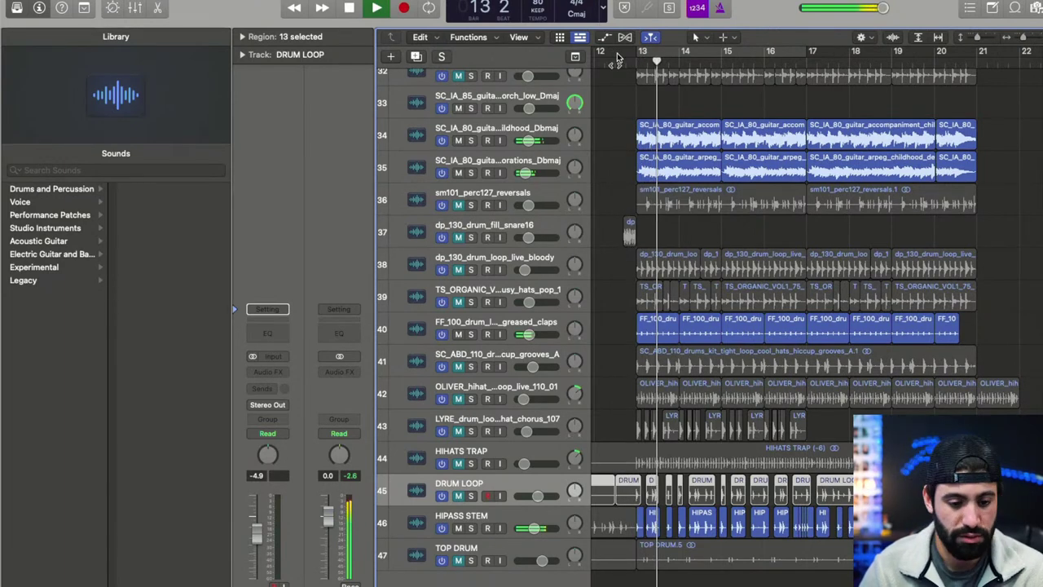
{"action": "key", "text": "space"}
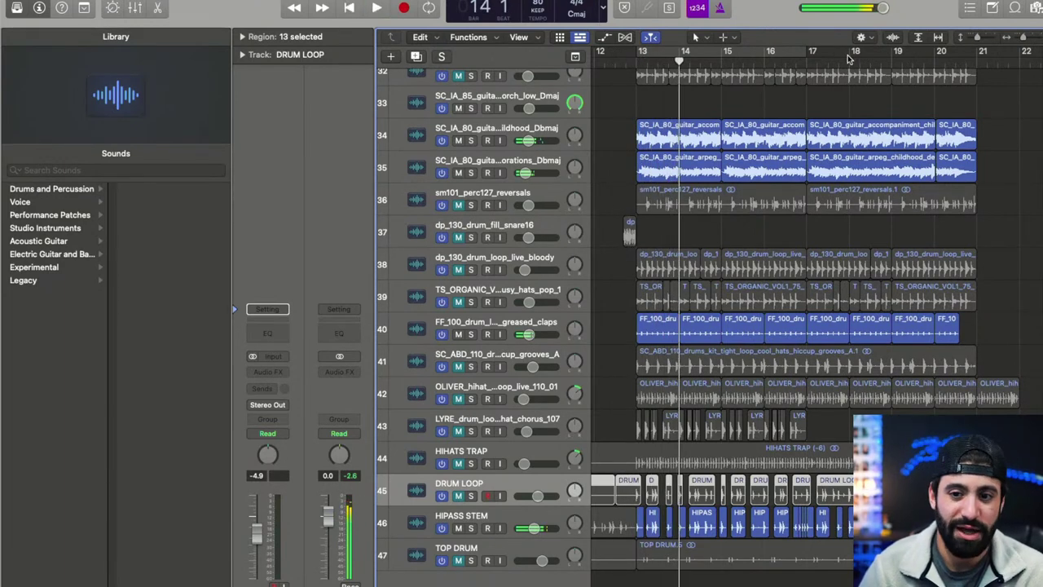
- Browse all files from the current project's folder up to Currently Working On and look through the All Night project's track list
{"action": "key", "text": "f"}
{"action": "left_click", "coordinate": [974, 35]}
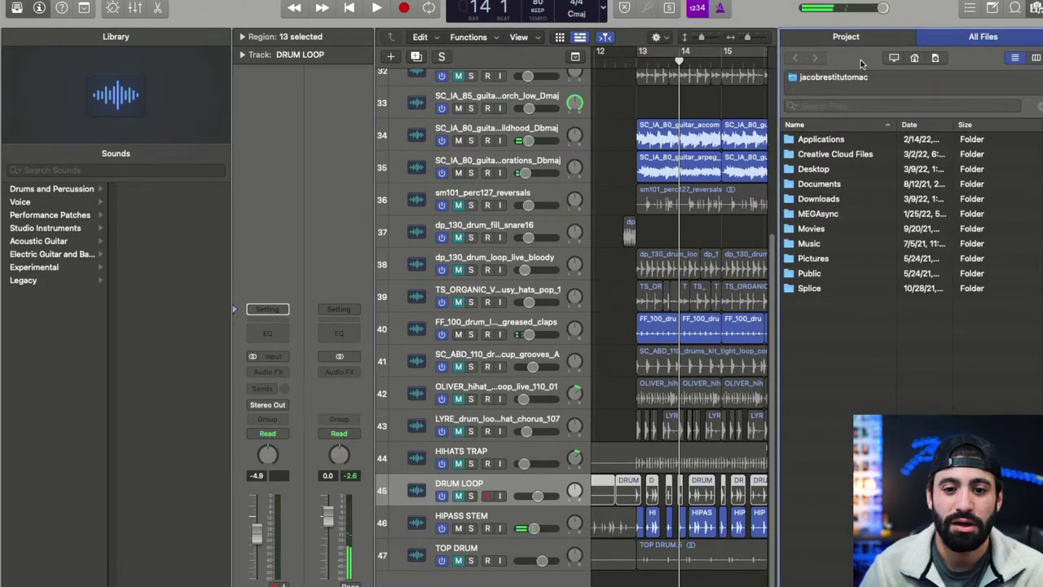
{"action": "left_click", "coordinate": [935, 58]}
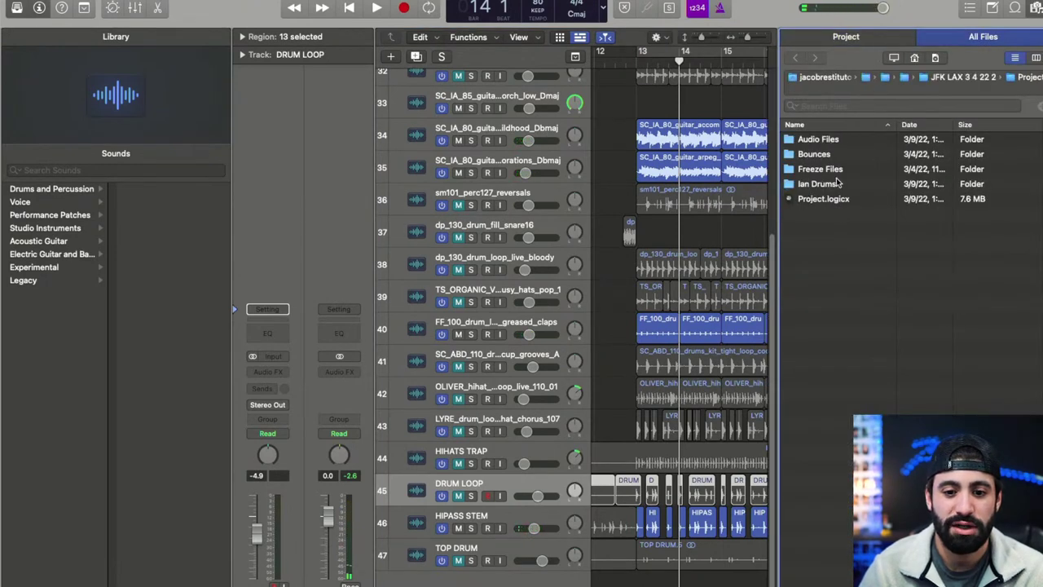
{"action": "left_click", "coordinate": [937, 76]}
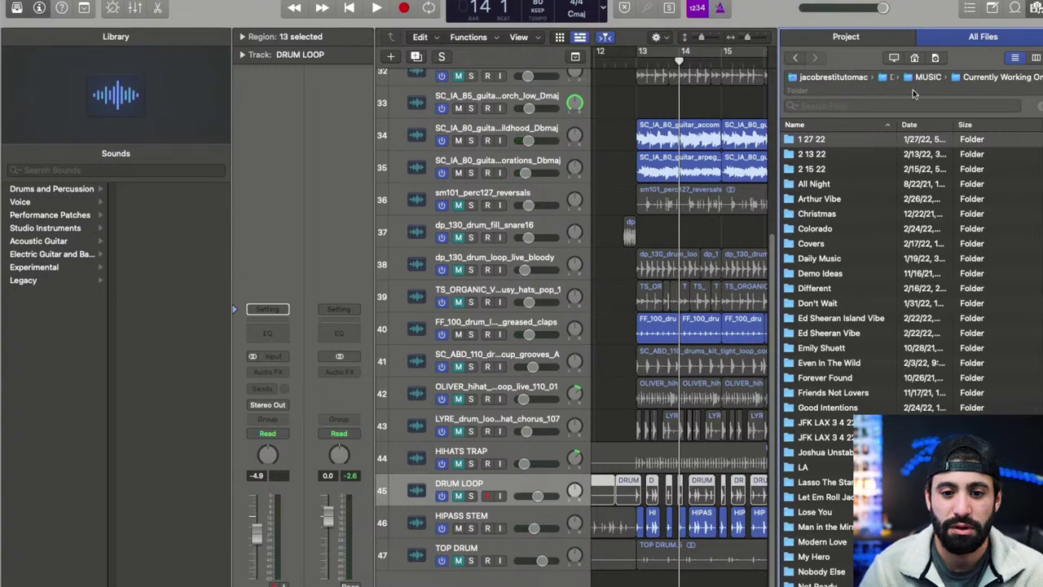
{"action": "double_click", "coordinate": [825, 183]}
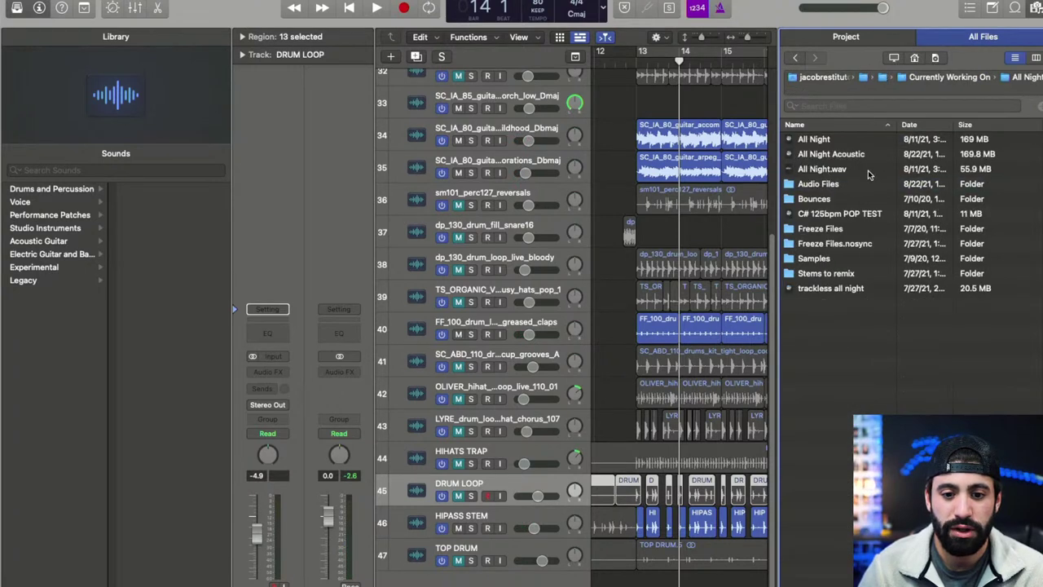
{"action": "double_click", "coordinate": [839, 138]}
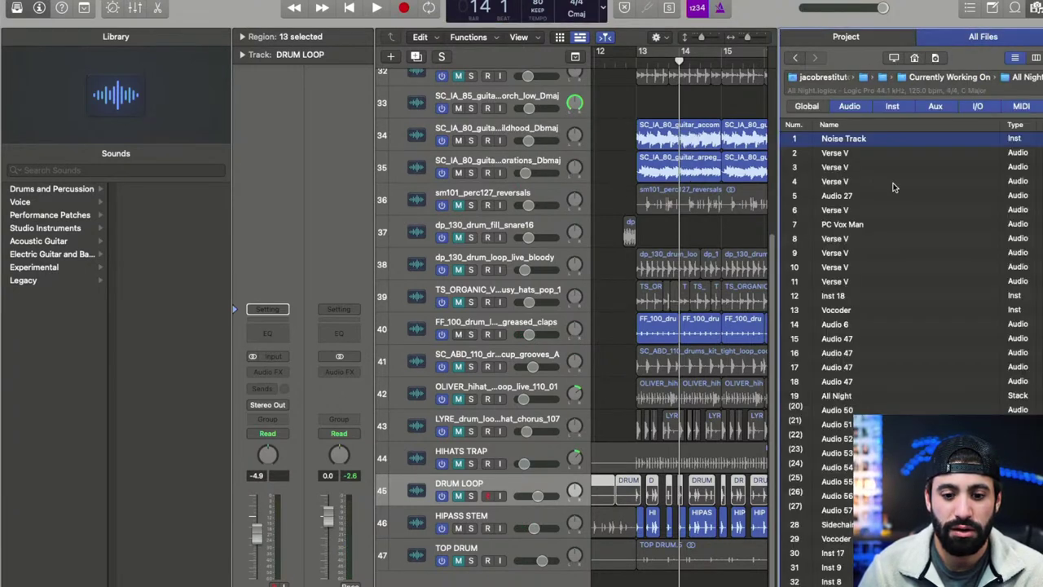
{"action": "scroll", "coordinate": [893, 187], "scroll_direction": "down", "scroll_amount": 15}
{"action": "left_click", "coordinate": [946, 76]}
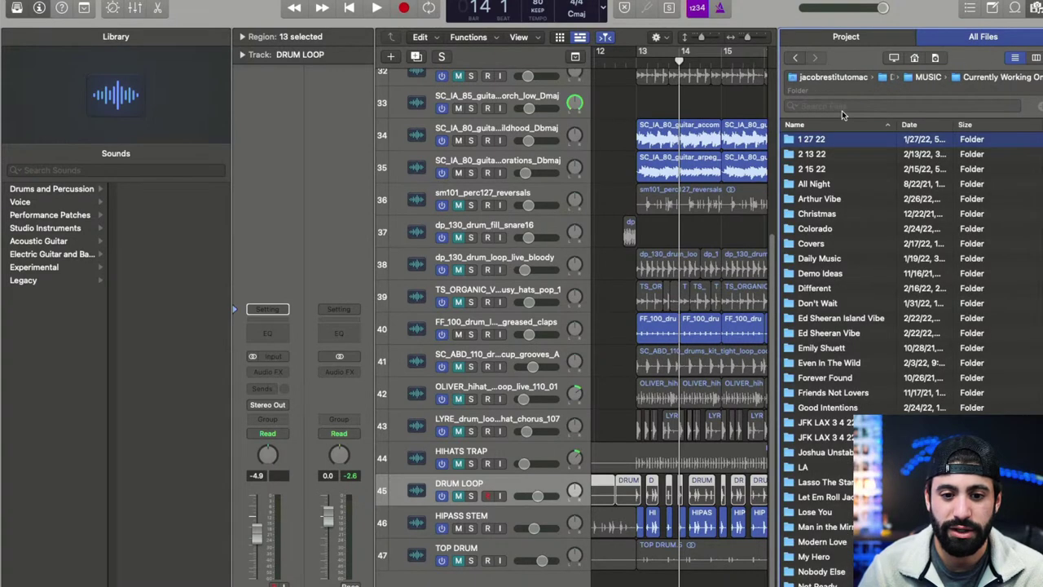
- Look in the Colorado folder and through the track list of the Even In The Wild Instrumental project
{"action": "double_click", "coordinate": [843, 225]}
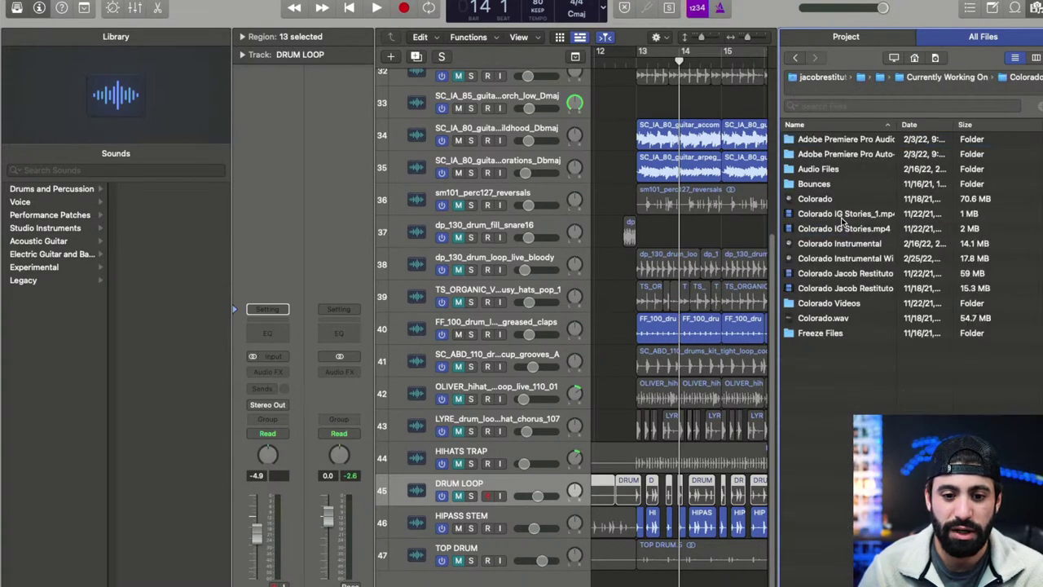
{"action": "left_click", "coordinate": [945, 76]}
{"action": "double_click", "coordinate": [848, 363]}
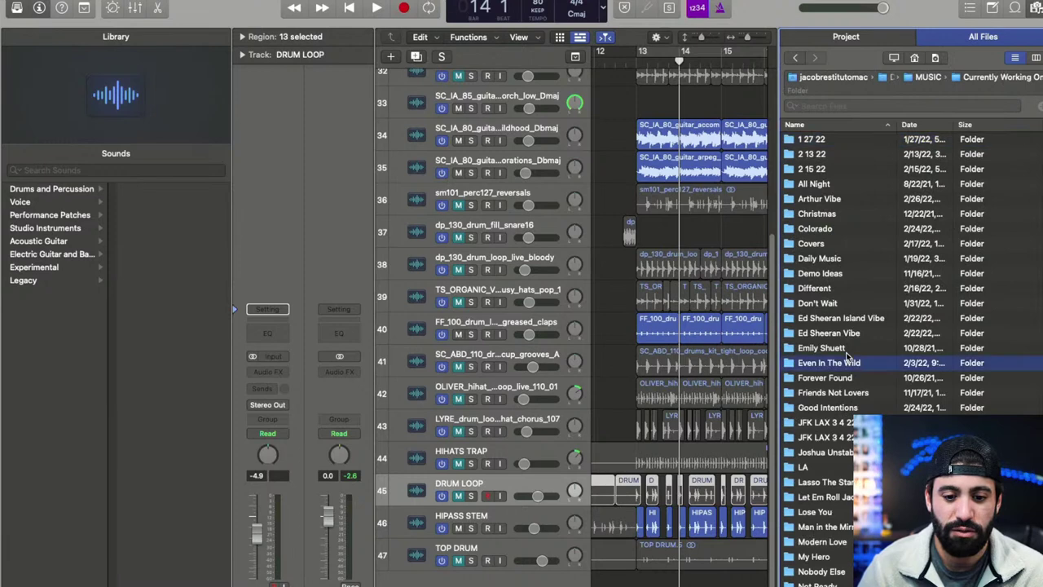
{"action": "double_click", "coordinate": [843, 198]}
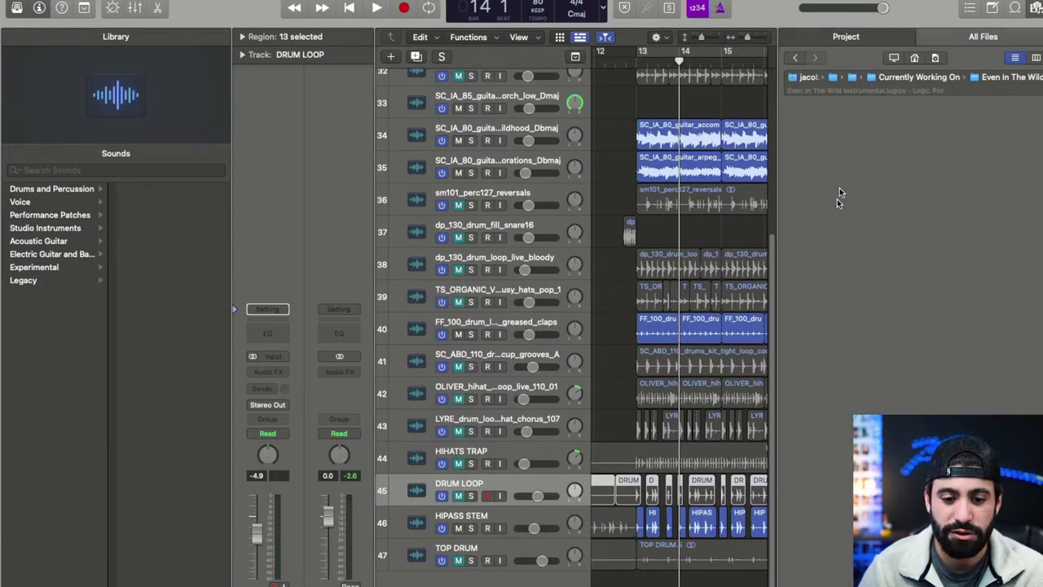
{"action": "scroll", "coordinate": [904, 326], "scroll_direction": "up", "scroll_amount": 1}
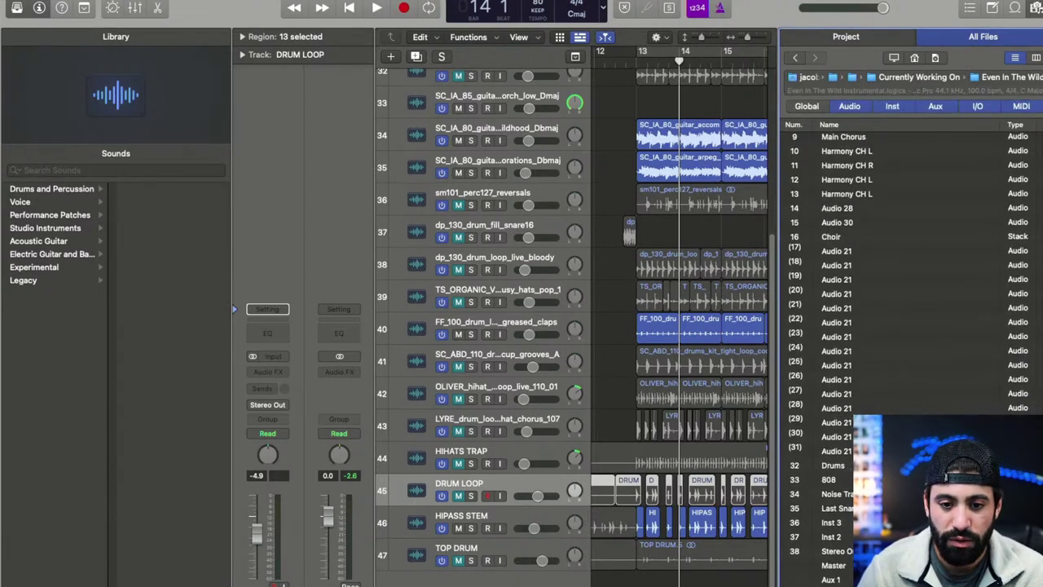
{"action": "scroll", "coordinate": [904, 326], "scroll_direction": "up", "scroll_amount": 5}
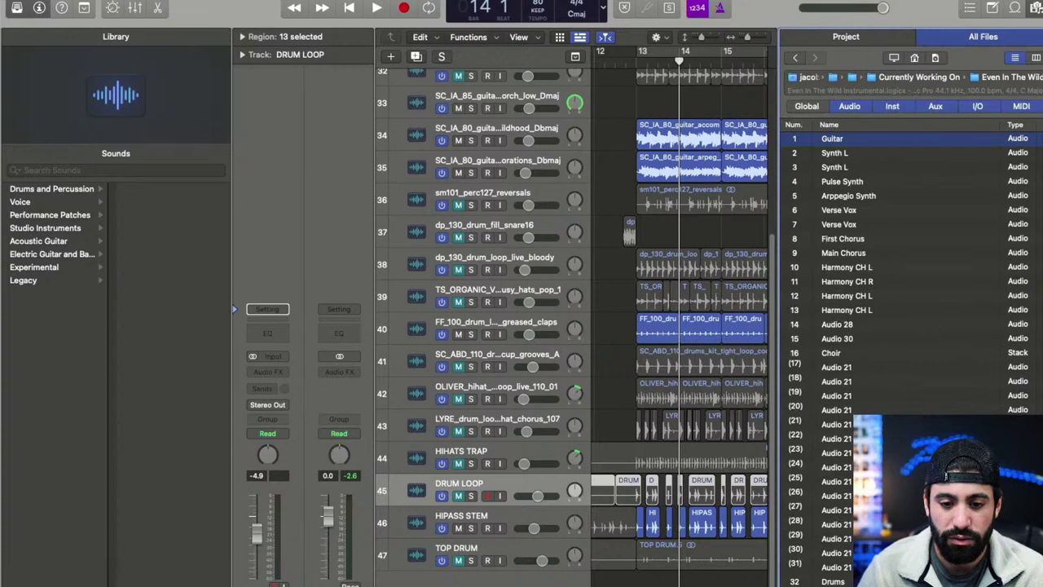
{"action": "left_click", "coordinate": [938, 61]}
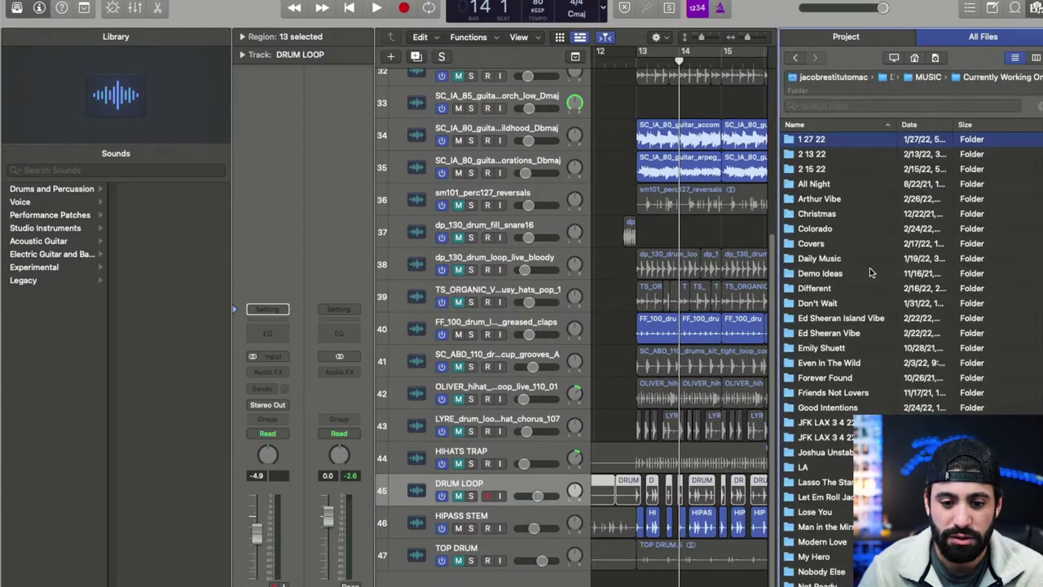
- Open the Forever Found project's track list and look through it for a cymbal track
{"action": "double_click", "coordinate": [844, 371]}
{"action": "double_click", "coordinate": [868, 198]}
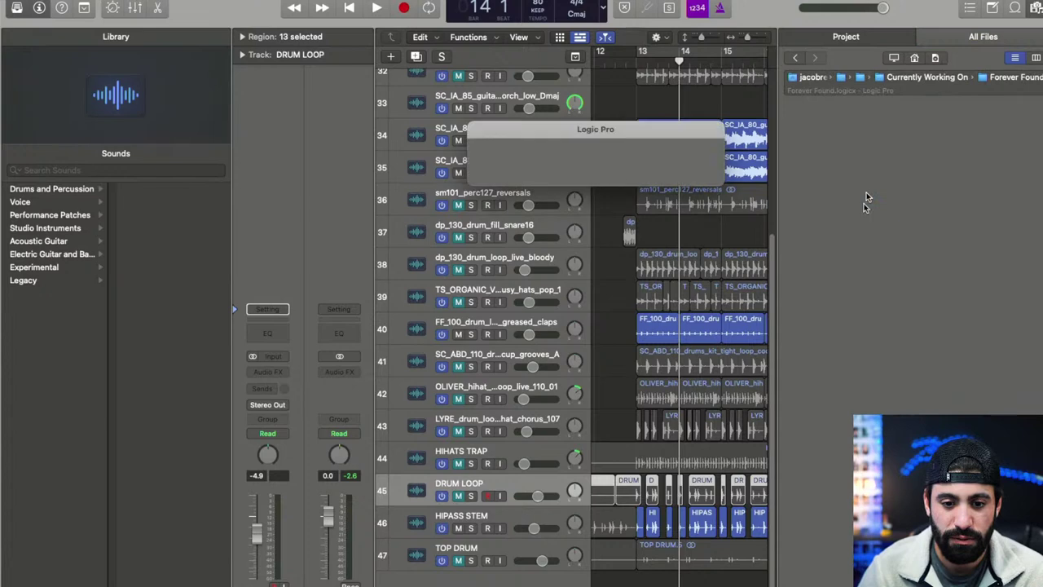
{"action": "scroll", "coordinate": [885, 320], "scroll_direction": "down", "scroll_amount": 10}
{"action": "scroll", "coordinate": [889, 320], "scroll_direction": "right", "scroll_amount": 3}
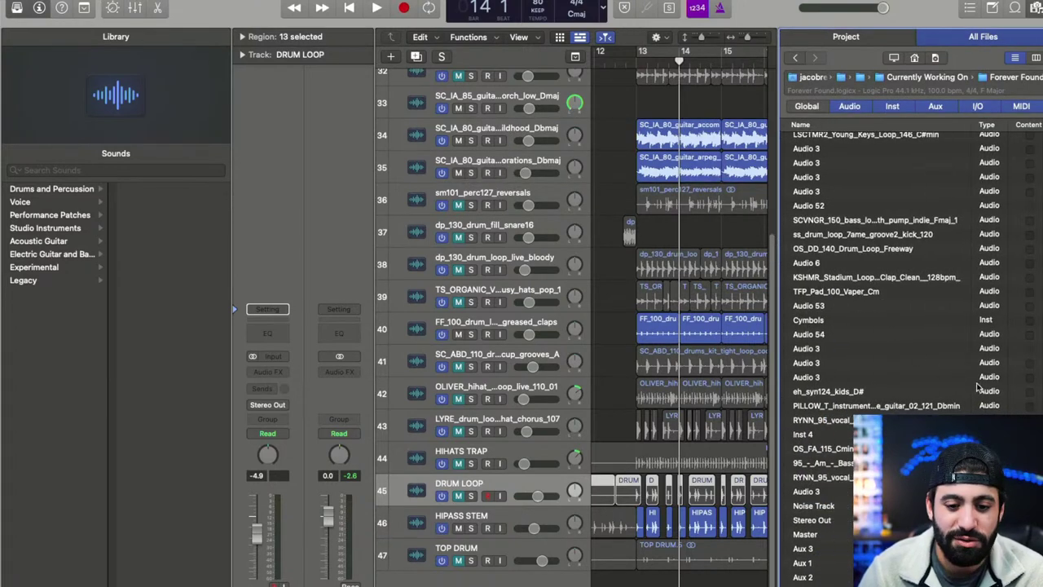
{"action": "scroll", "coordinate": [978, 389], "scroll_direction": "up", "scroll_amount": 5}
{"action": "scroll", "coordinate": [945, 240], "scroll_direction": "down", "scroll_amount": 5}
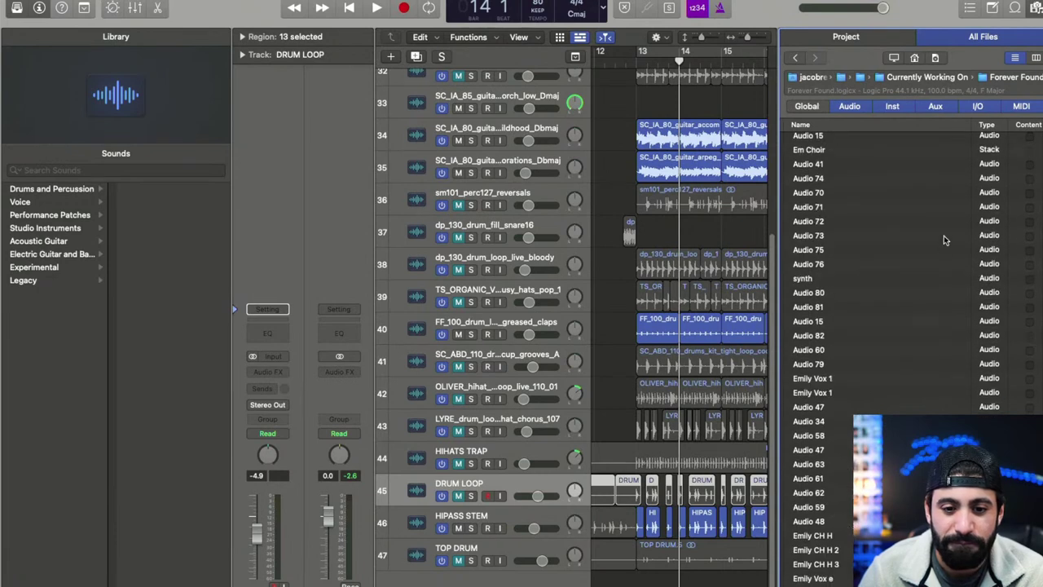
{"action": "scroll", "coordinate": [845, 282], "scroll_direction": "up", "scroll_amount": 5}
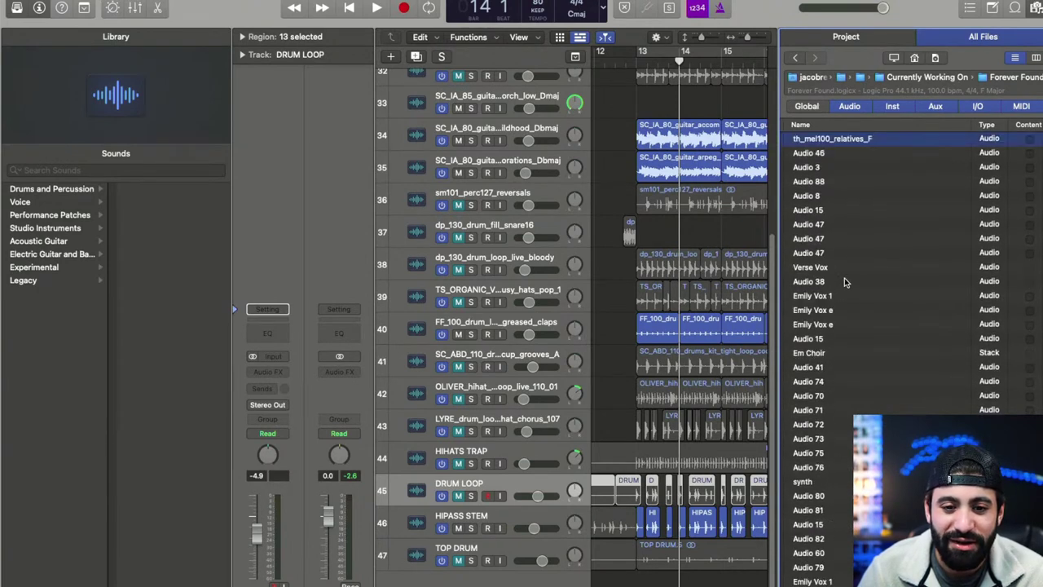
{"action": "scroll", "coordinate": [845, 282], "scroll_direction": "down", "scroll_amount": 10}
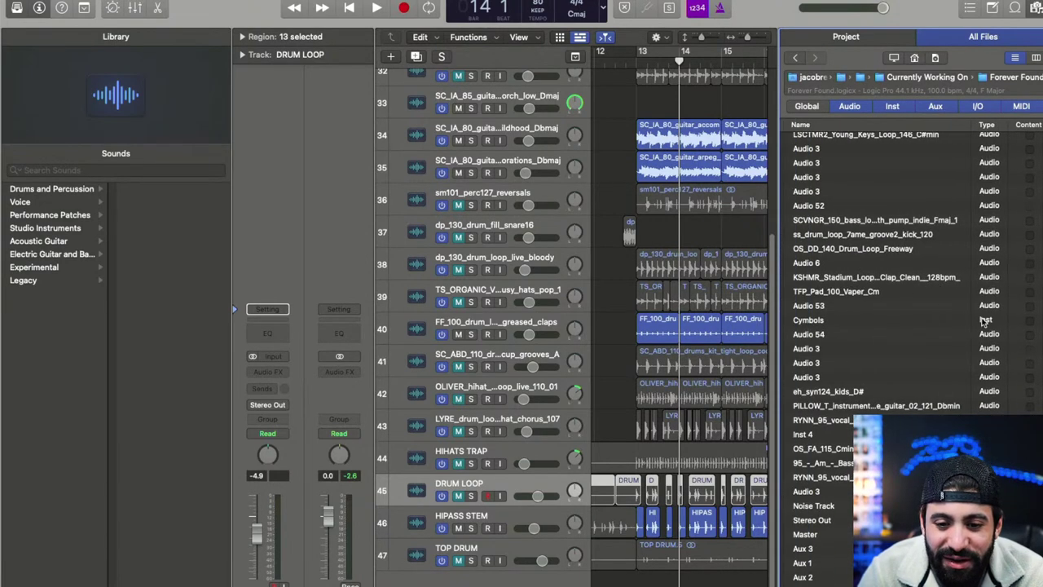
- Import the Cymbols instrument track with its content and plug-ins from the Forever Found project and close the file browser
{"action": "left_click", "coordinate": [1029, 319]}
{"action": "scroll", "coordinate": [1028, 318], "scroll_direction": "right", "scroll_amount": 5}
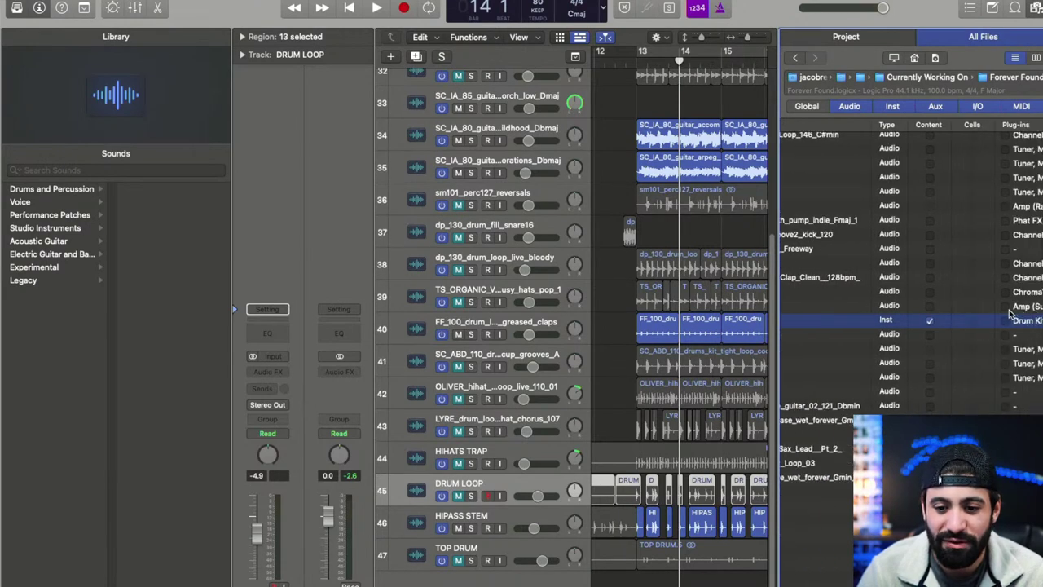
{"action": "key", "text": "Return"}
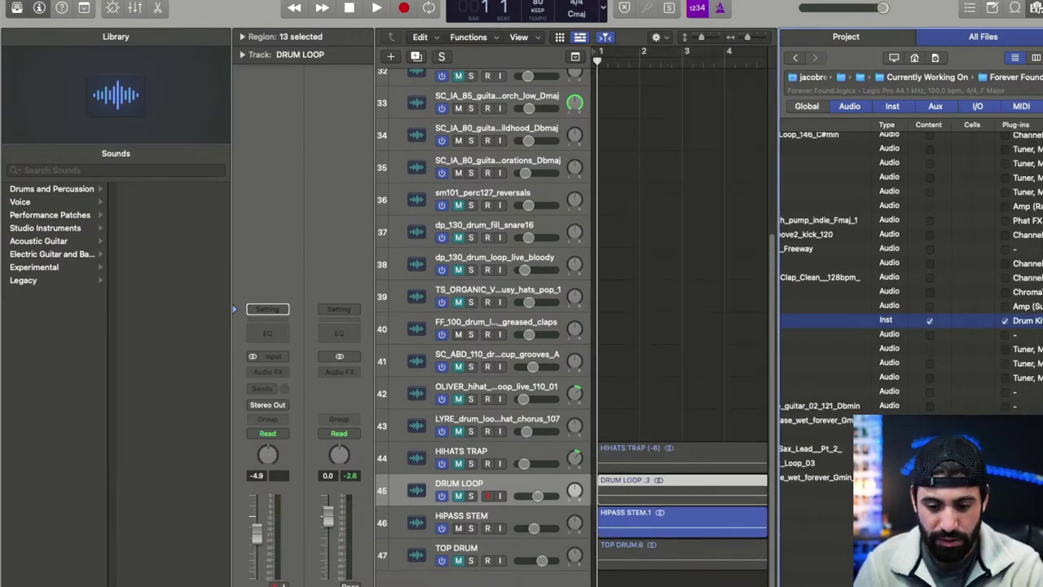
{"action": "key", "text": "s"}
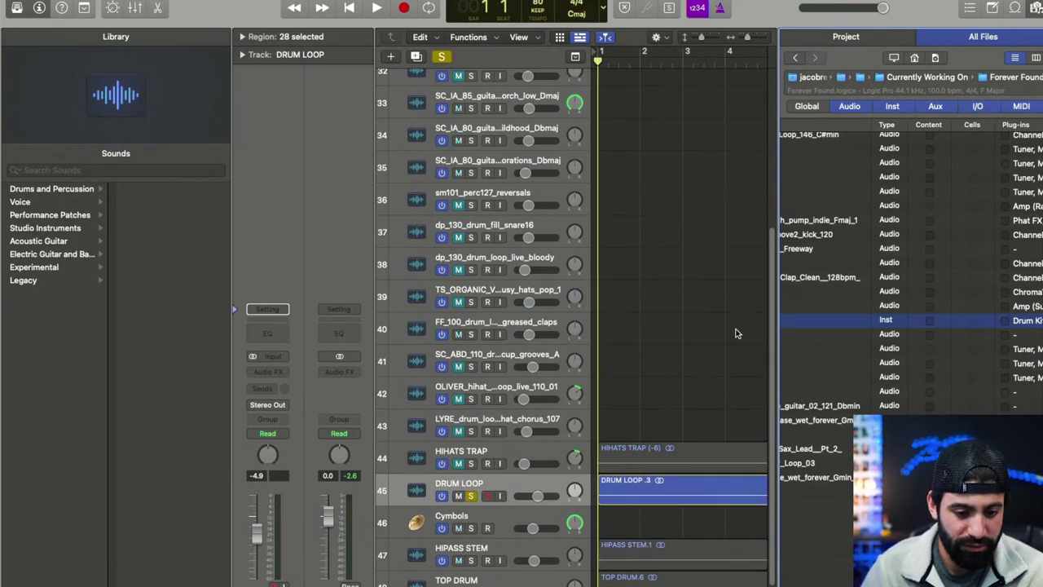
{"action": "key", "text": "d"}
{"action": "key", "text": "s"}
{"action": "key", "text": "s"}
{"action": "key", "text": "d"}
{"action": "key", "text": "s"}
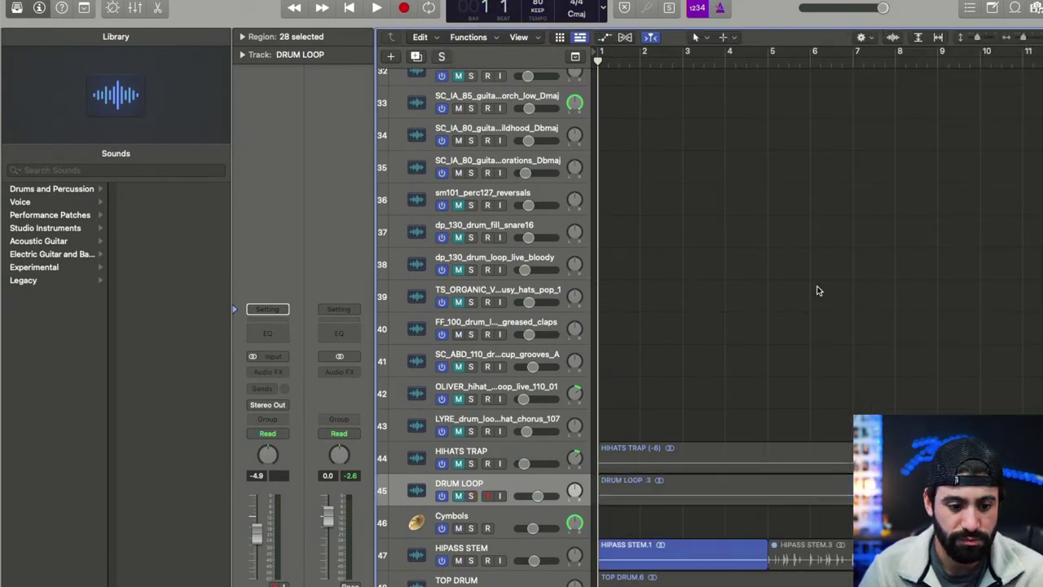
- Move the Cymbols regions earlier so the first one starts at bar 13
{"action": "scroll", "coordinate": [817, 294], "scroll_direction": "down", "scroll_amount": 5}
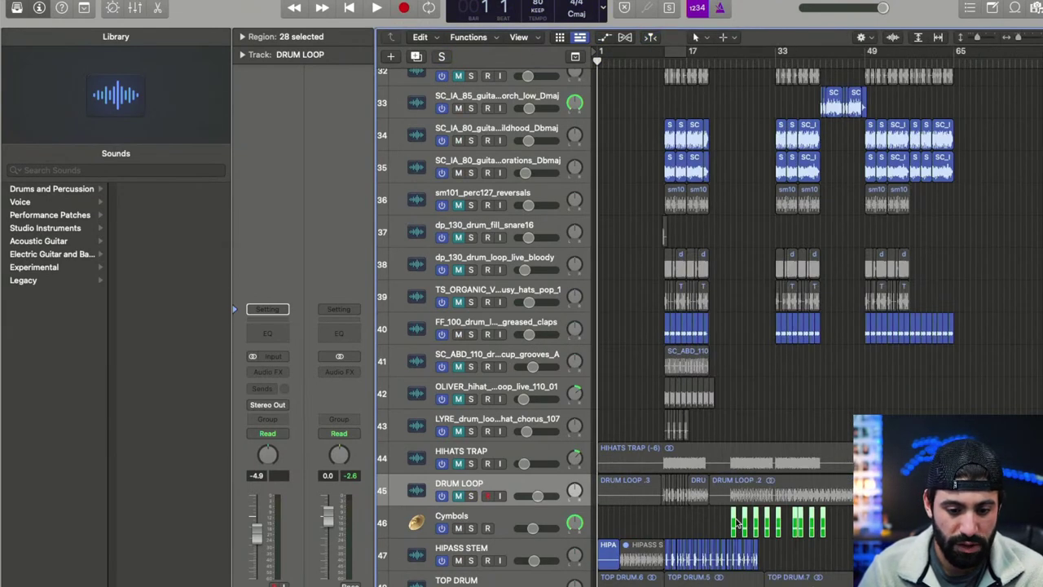
{"action": "left_click_drag", "start_coordinate": [737, 521], "coordinate": [670, 518]}
{"action": "key", "text": "super+Right"}
{"action": "key", "text": "super+Right"}
{"action": "key", "text": "super+Right"}
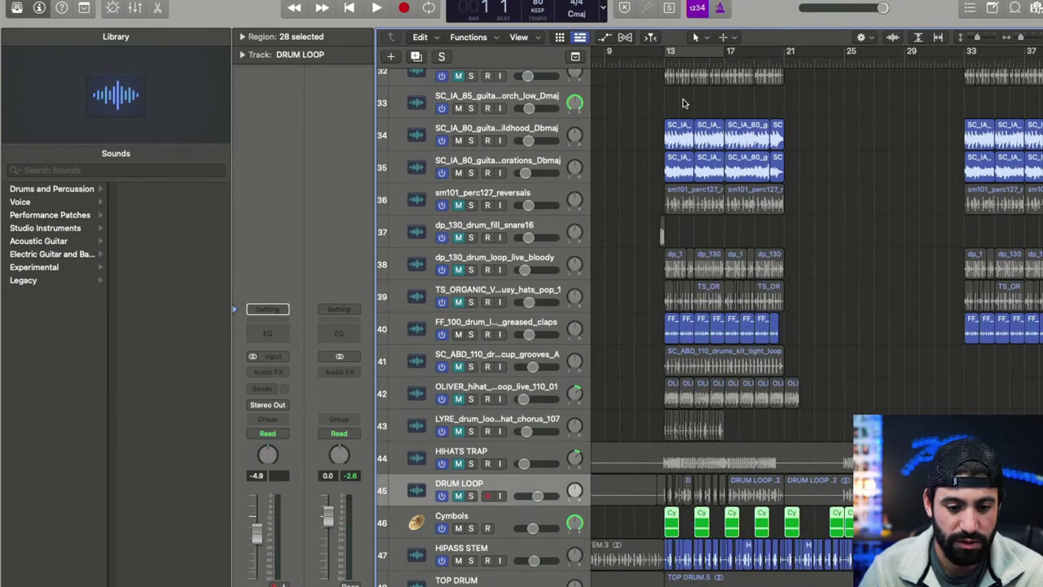
- Play from bar 12 into bar 14 to hear Cymbols with the other tracks
{"action": "left_click", "coordinate": [650, 61]}
{"action": "key", "text": "space"}
{"action": "key", "text": "super+Right"}
{"action": "key", "text": "super+Right"}
{"action": "key", "text": "super+Right"}
{"action": "key", "text": "super+Right"}
{"action": "key", "text": "super+Right"}
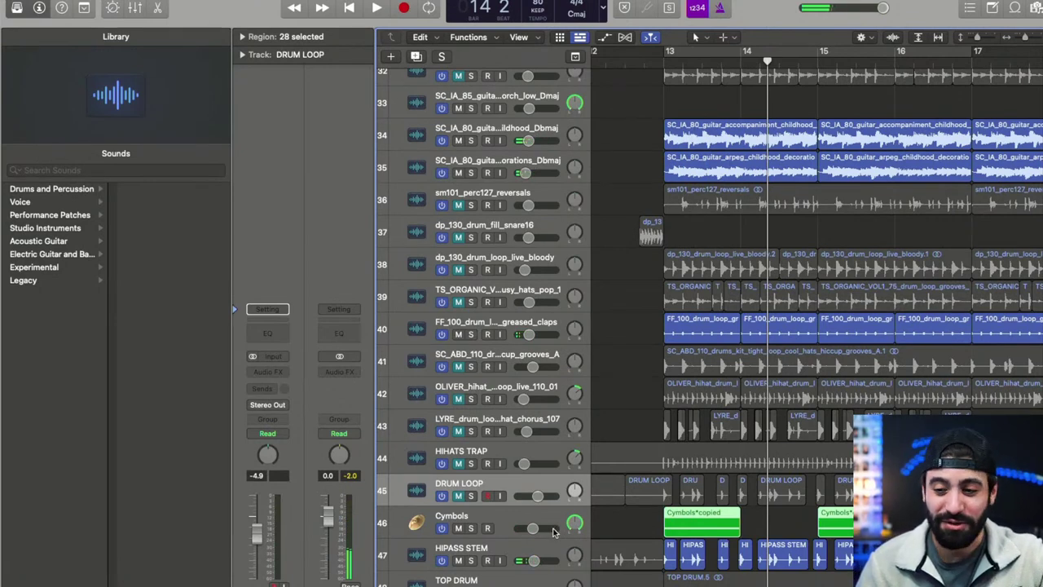
- Lower the volume of Cymbols to about -14.4 dB while playing from the third beat of bar 12
{"action": "left_click", "coordinate": [628, 62]}
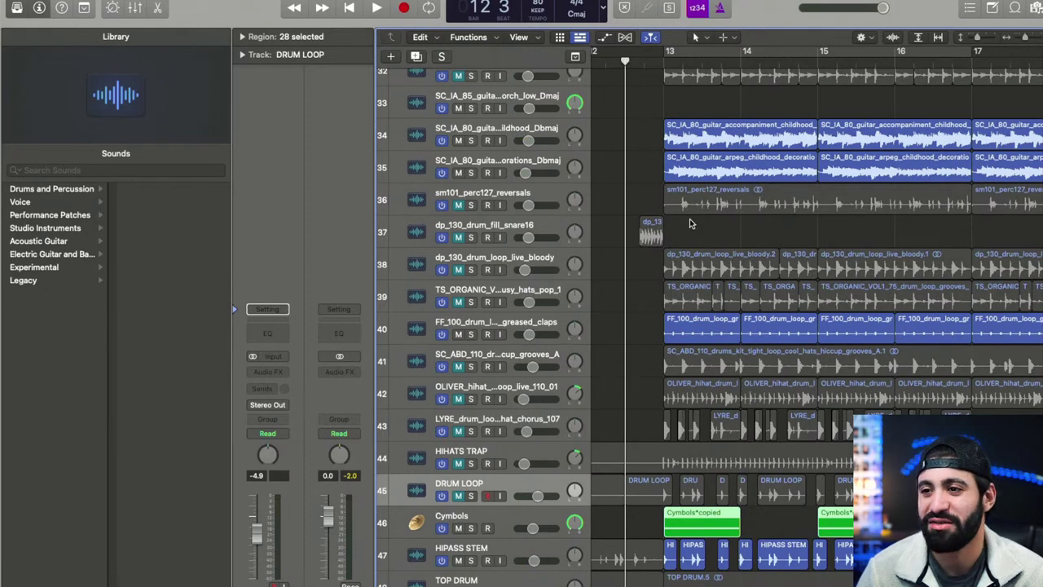
{"action": "key", "text": "space"}
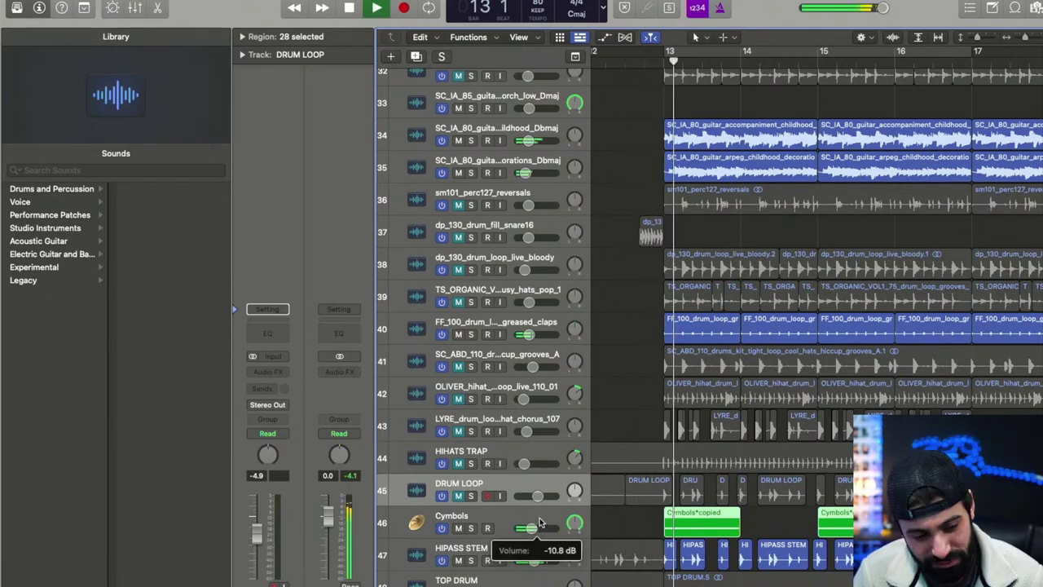
{"action": "left_click_drag", "start_coordinate": [540, 523], "coordinate": [537, 522]}
{"action": "key", "text": "super+Left"}
{"action": "key", "text": "super+Left"}
{"action": "key", "text": "super+Left"}
{"action": "key", "text": "super+Left"}
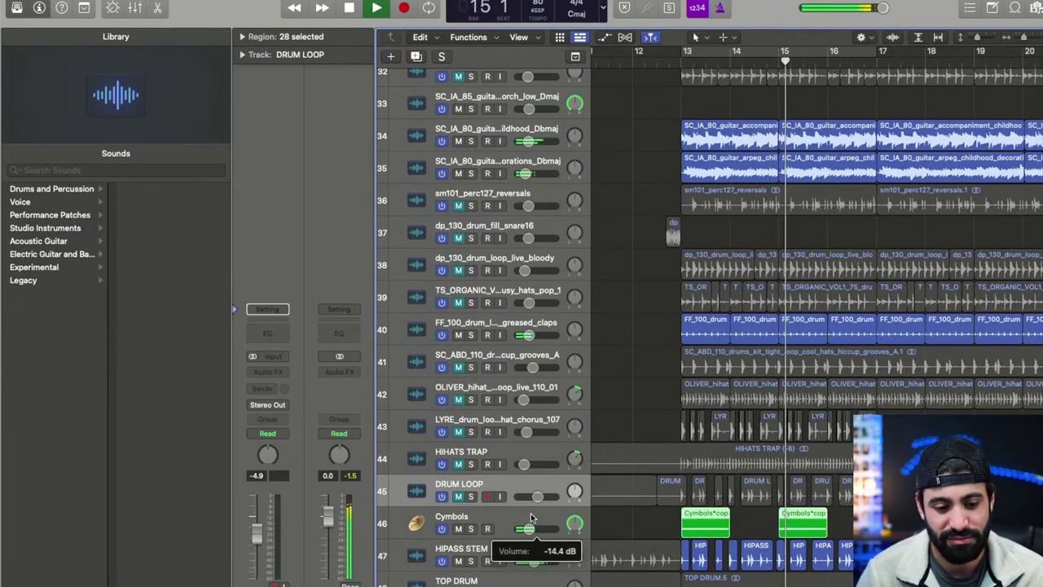
{"action": "key", "text": "space"}
- Unmute HIHATS TRAP and play from bar 12 into bar 13 to hear it with the cymbals
{"action": "left_click", "coordinate": [458, 464]}
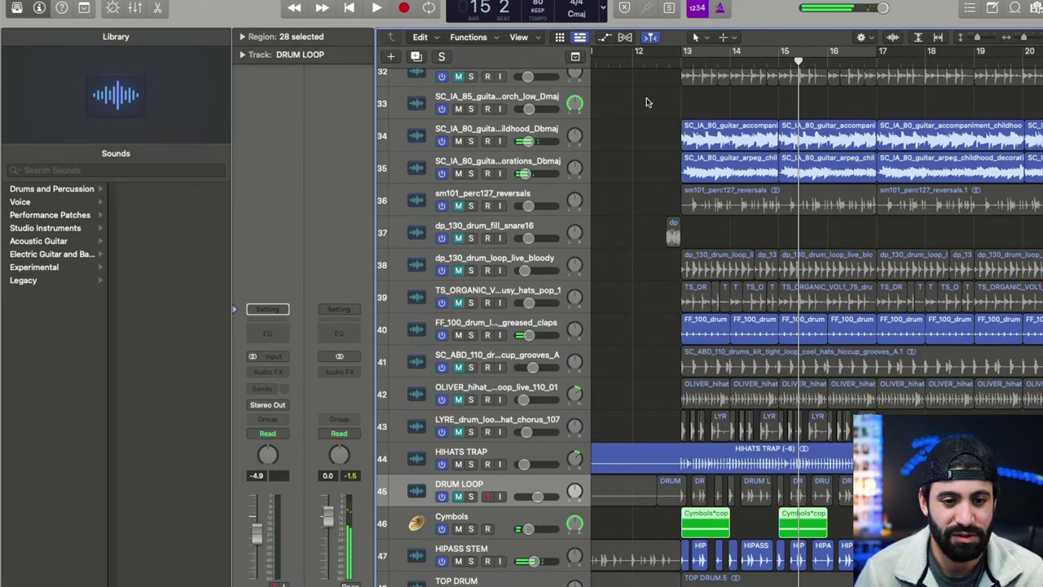
{"action": "left_click", "coordinate": [661, 49]}
{"action": "key", "text": "space"}
{"action": "key", "text": "super+Right"}
{"action": "key", "text": "super+Right"}
{"action": "key", "text": "super+Right"}
{"action": "key", "text": "super+Right"}
{"action": "key", "text": "super+Right"}
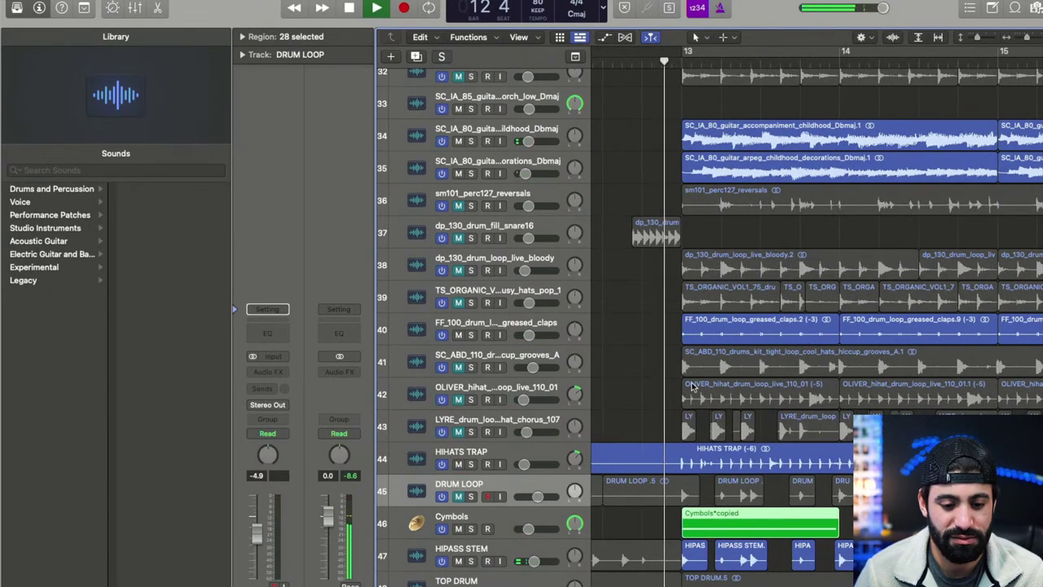
{"action": "key", "text": "super+Down"}
{"action": "key", "text": "super+Left"}
{"action": "key", "text": "super+Left"}
{"action": "key", "text": "super+Left"}
{"action": "key", "text": "super+Left"}
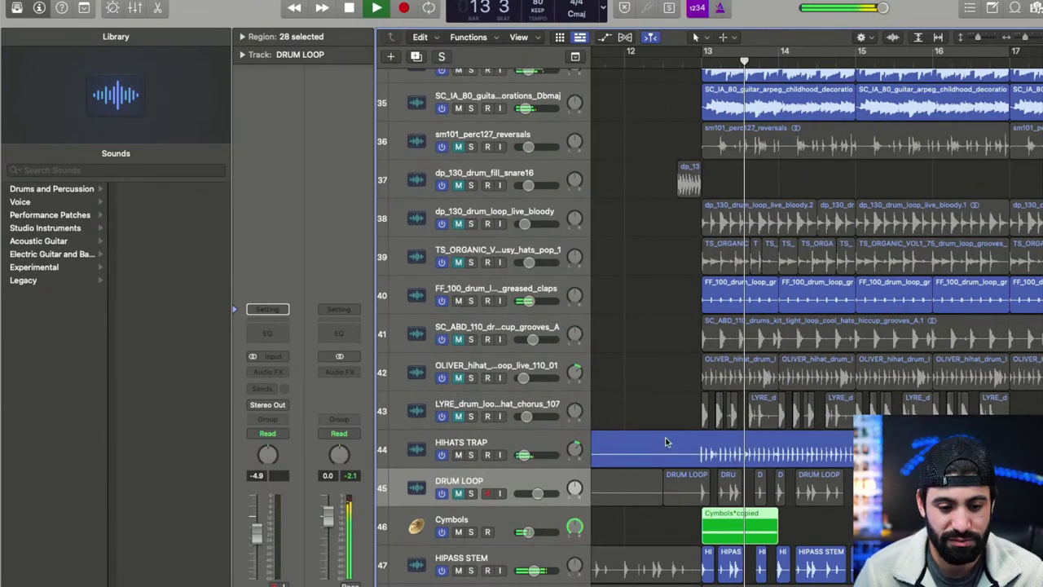
{"action": "key", "text": "space"}
- Delete the HIHATS TRAP regions and remove the emptied track
{"action": "left_click", "coordinate": [540, 436]}
{"action": "key", "text": "Delete"}
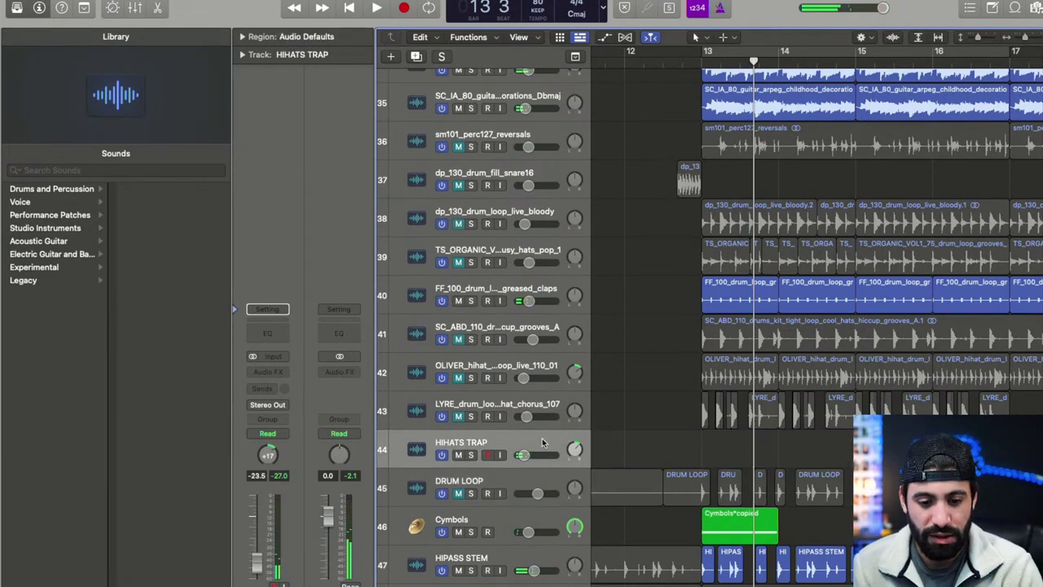
{"action": "key", "text": "super+Delete"}
- Unmute DRUM LOOP and delete its long first region that ends in bar 12
{"action": "left_click", "coordinate": [498, 507]}
{"action": "key", "text": "super+Left"}
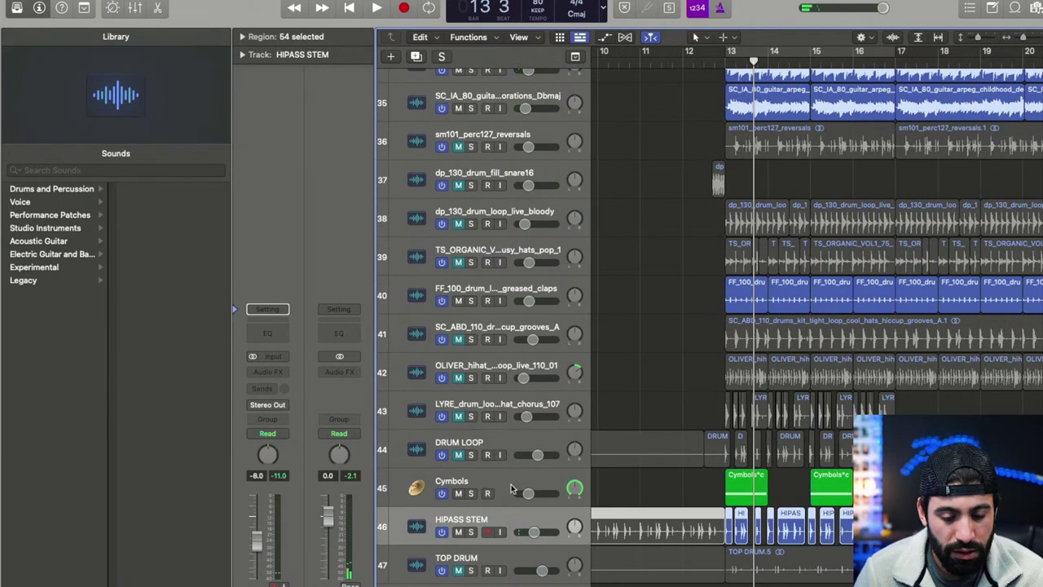
{"action": "left_click", "coordinate": [498, 437]}
{"action": "key", "text": "super+Left"}
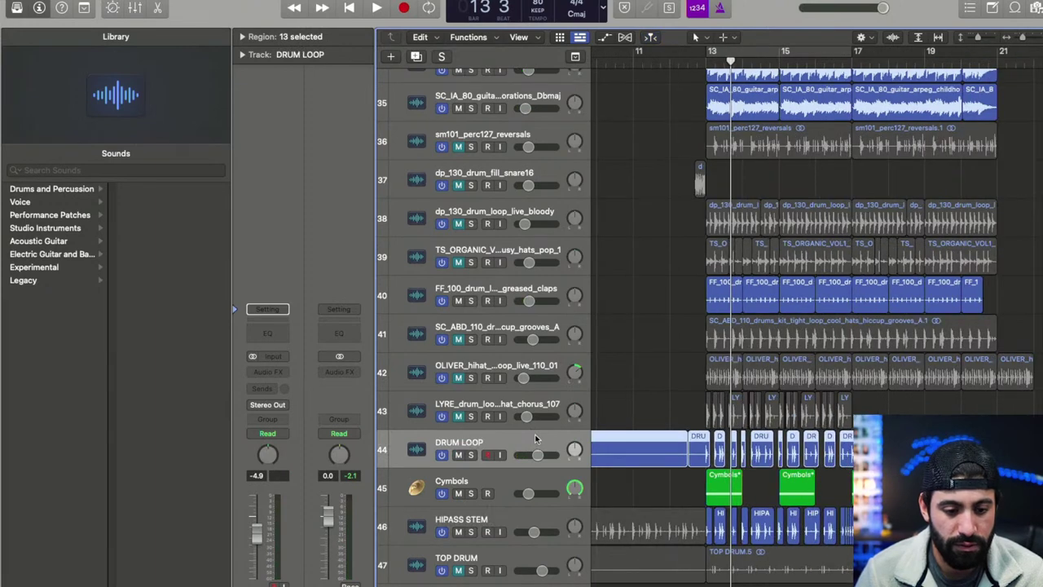
{"action": "key", "text": "super+Right"}
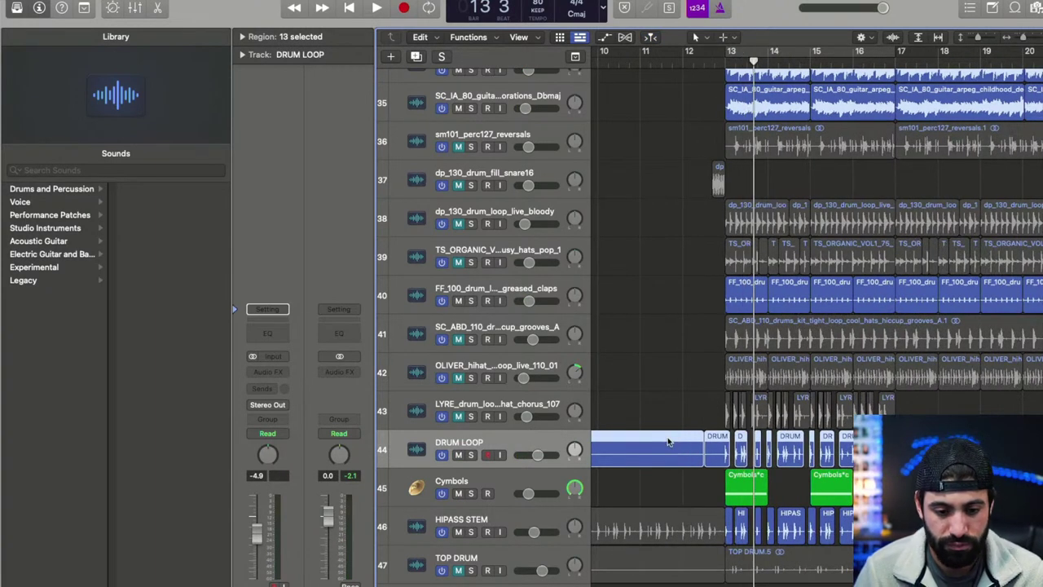
{"action": "left_click", "coordinate": [665, 392]}
{"action": "left_click", "coordinate": [652, 450]}
{"action": "key", "text": "Delete"}
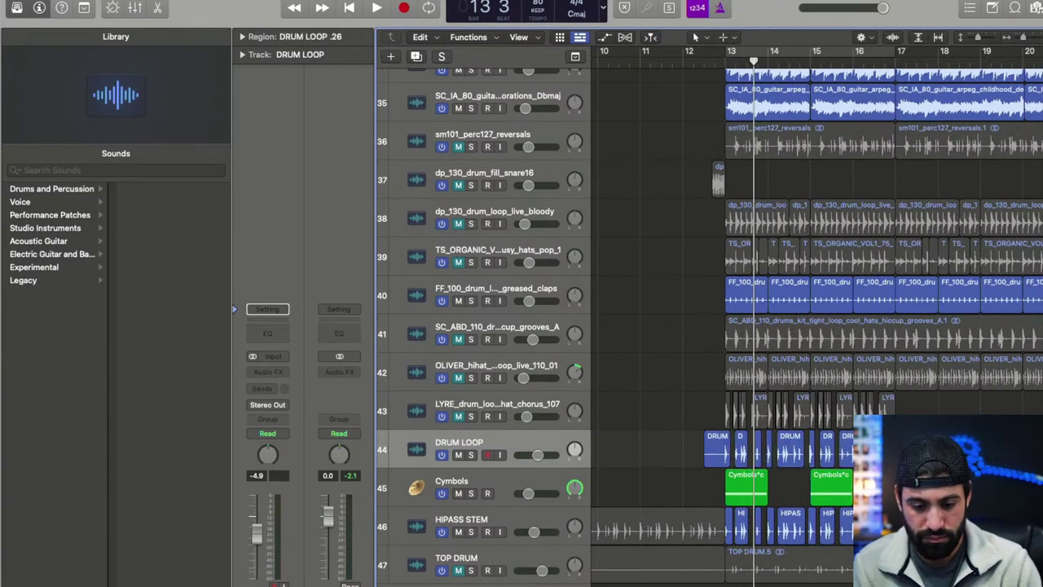
- Cut the rest of DRUM LOOP in bar 17 so its gaps match the chopped HIPASS STEM regions below
{"action": "left_click", "coordinate": [914, 450]}
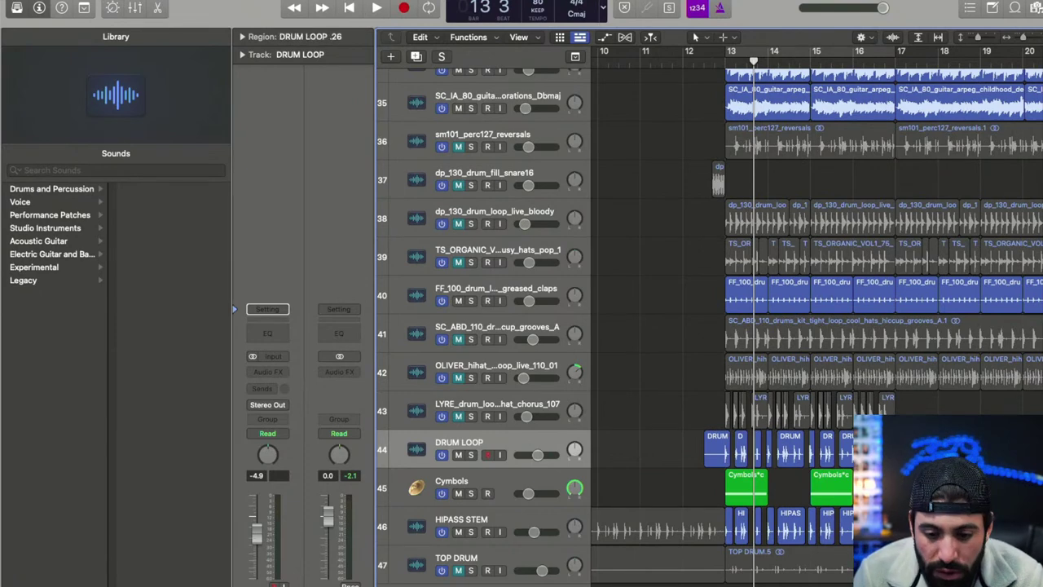
{"action": "key", "text": "super+Right"}
{"action": "key", "text": "super+Right"}
{"action": "key", "text": "super+Right"}
{"action": "key", "text": "super+Right"}
{"action": "key", "text": "super+Right"}
{"action": "key", "text": "super+Right"}
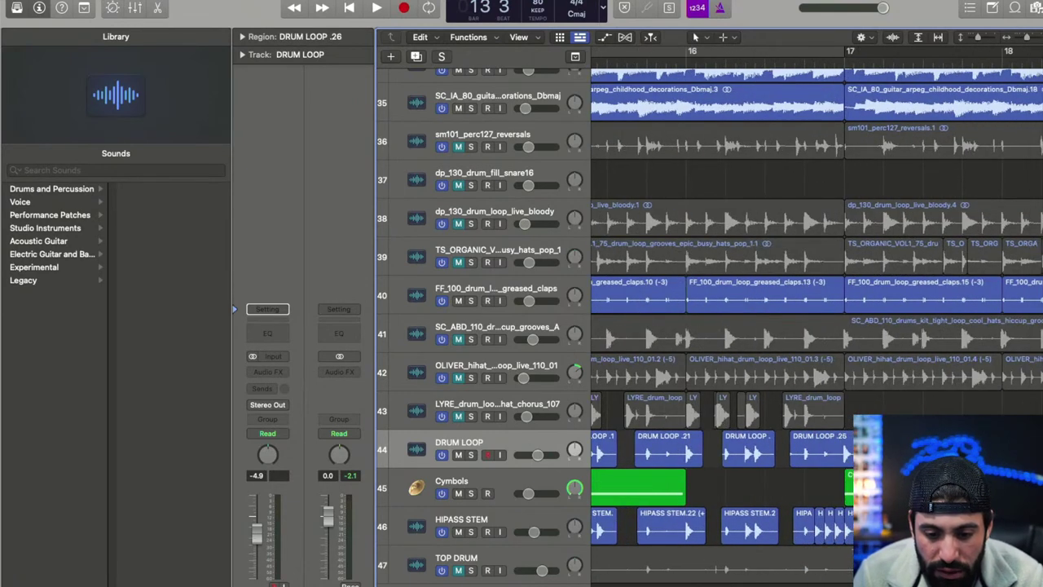
{"action": "key", "text": "Delete"}
{"action": "left_click", "coordinate": [970, 449]}
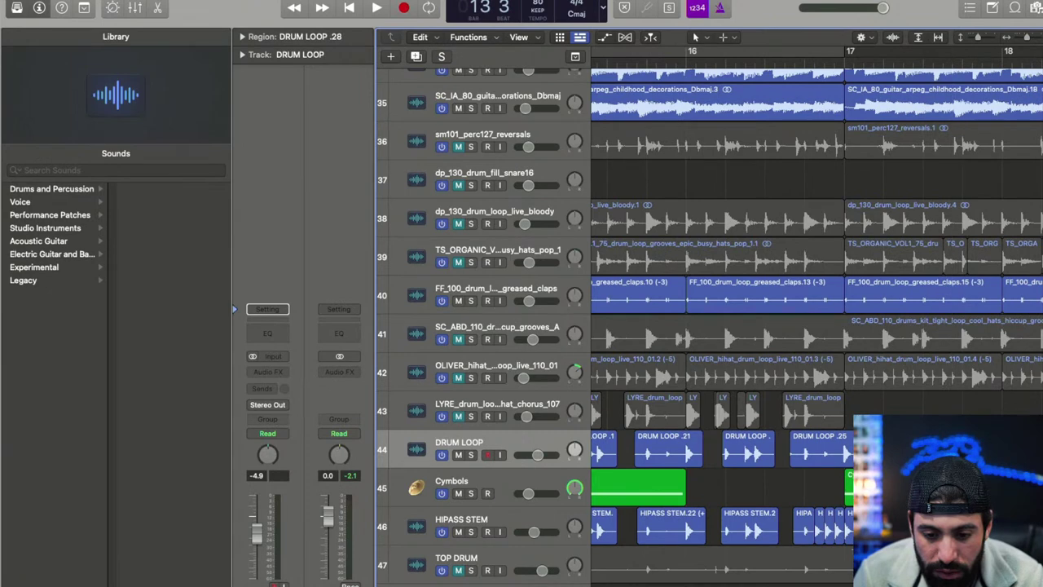
- Split DRUM LOOP from the end of bar 17 through bar 18 and trim the piece starts to match the HIPASS STEM gaps
{"action": "scroll", "coordinate": [970, 449], "scroll_direction": "right", "scroll_amount": 4}
{"action": "double_click", "coordinate": [863, 456], "text": "super"}
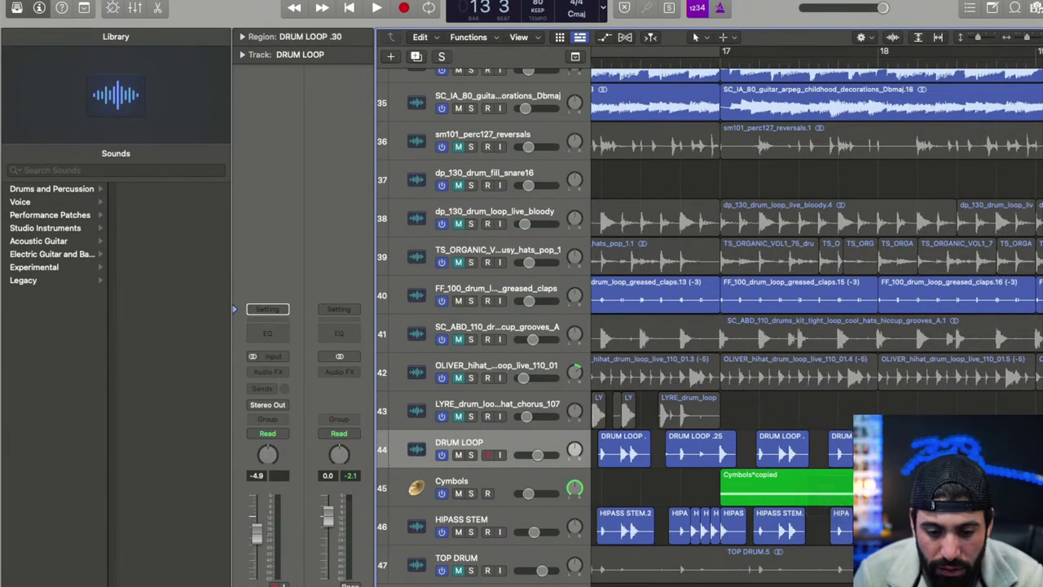
{"action": "left_click_drag", "start_coordinate": [863, 459], "coordinate": [913, 460]}
{"action": "key", "text": "Right"}
{"action": "scroll", "coordinate": [913, 460], "scroll_direction": "right", "scroll_amount": 3}
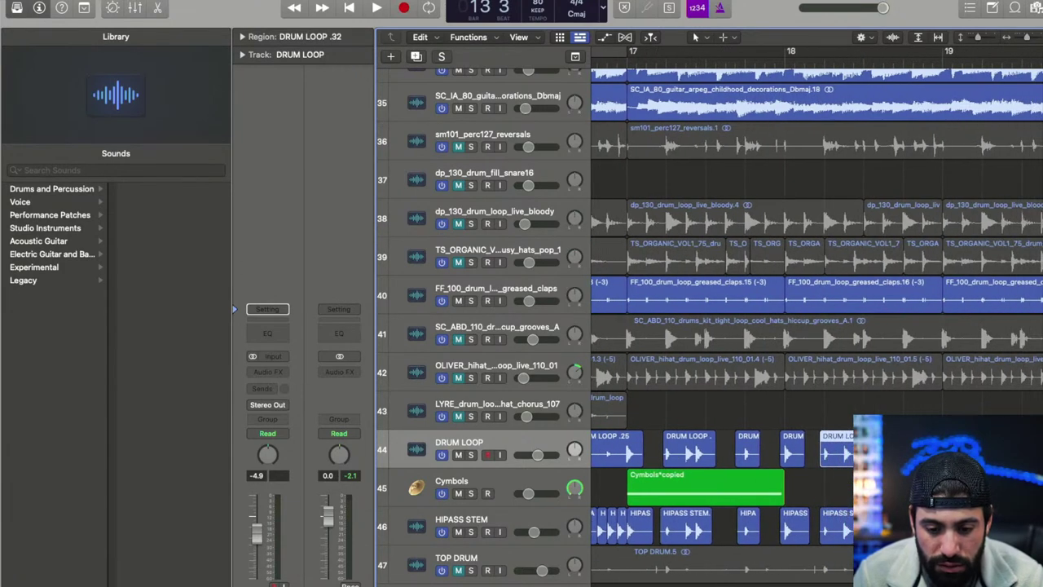
{"action": "double_click", "coordinate": [919, 456], "text": "super"}
{"action": "left_click_drag", "start_coordinate": [920, 460], "coordinate": [937, 460]}
{"action": "scroll", "coordinate": [937, 459], "scroll_direction": "right", "scroll_amount": 5}
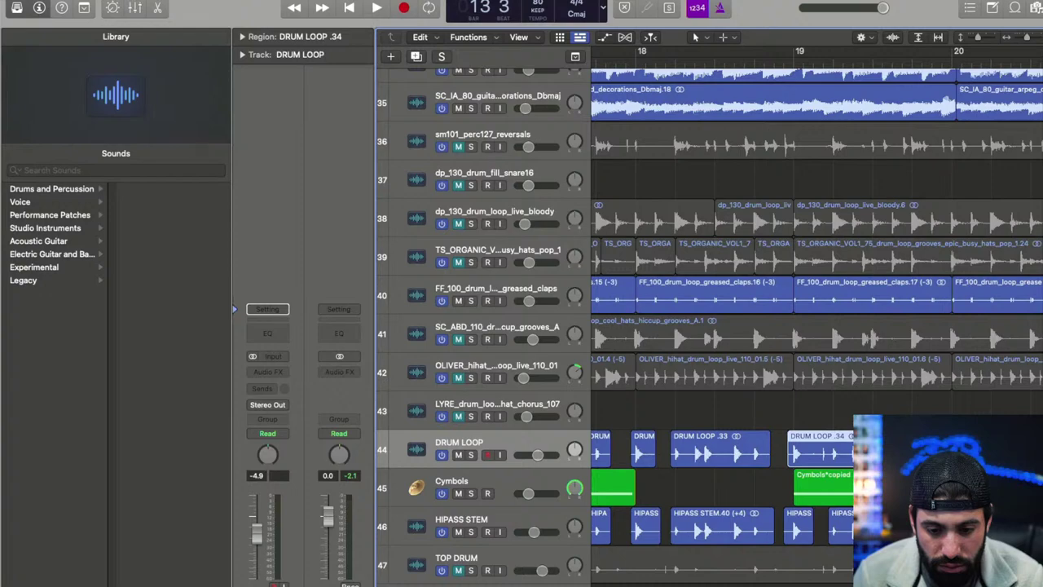
- Split DRUM LOOP twice in bar 19, after the first hit and at 19 3 2 1, and shorten the starts of the following pieces
{"action": "scroll", "coordinate": [825, 456], "scroll_direction": "down", "scroll_amount": 8}
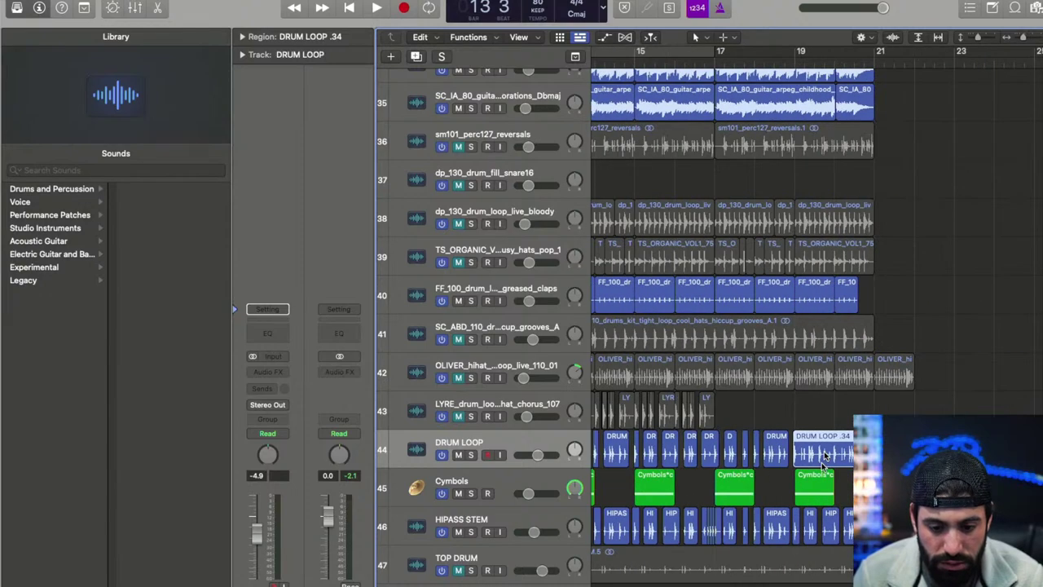
{"action": "scroll", "coordinate": [825, 455], "scroll_direction": "up", "scroll_amount": 3}
{"action": "double_click", "coordinate": [825, 453]}
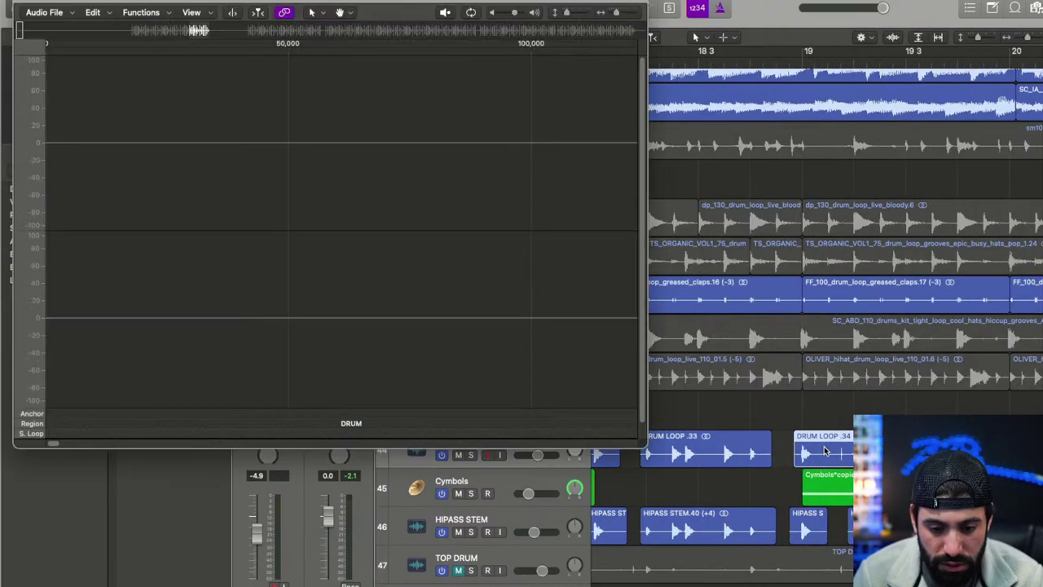
{"action": "key", "text": "super+w"}
{"action": "double_click", "coordinate": [824, 455], "text": "super"}
{"action": "left_click_drag", "start_coordinate": [825, 457], "coordinate": [850, 453]}
{"action": "scroll", "coordinate": [839, 454], "scroll_direction": "right", "scroll_amount": 4}
{"action": "double_click", "coordinate": [779, 454], "text": "super"}
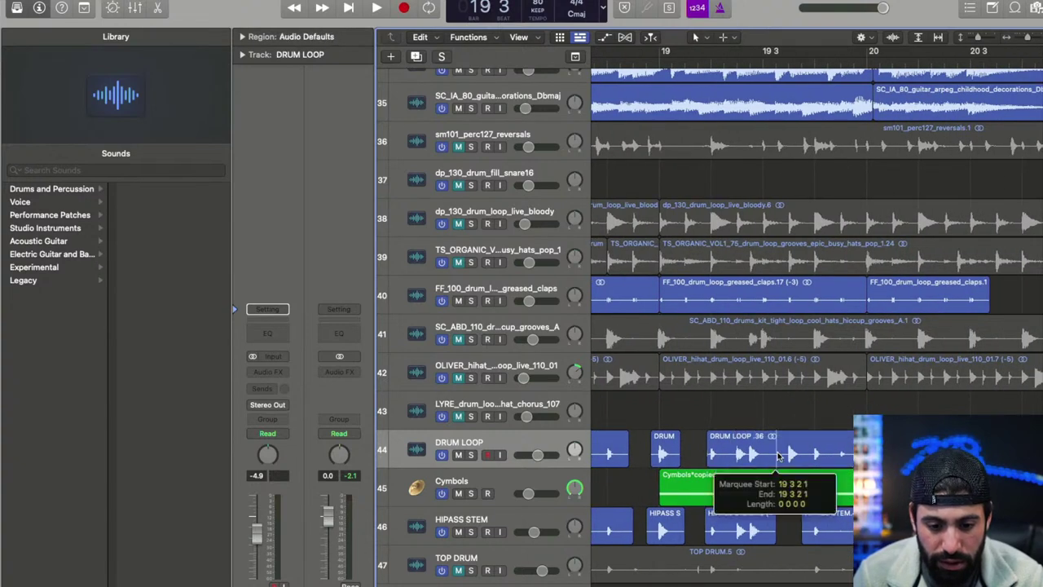
{"action": "left_click_drag", "start_coordinate": [780, 451], "coordinate": [811, 452]}
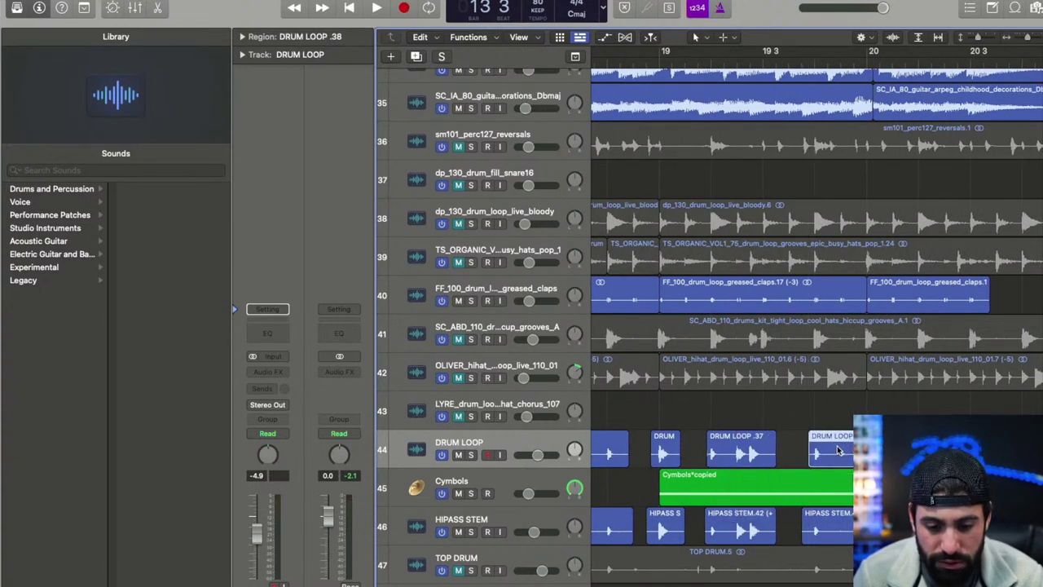
- Split and trim DRUM LOOP in bar 20 to follow the HIPASS STEM gaps, and select the last three regions
{"action": "double_click", "coordinate": [886, 455], "text": "super"}
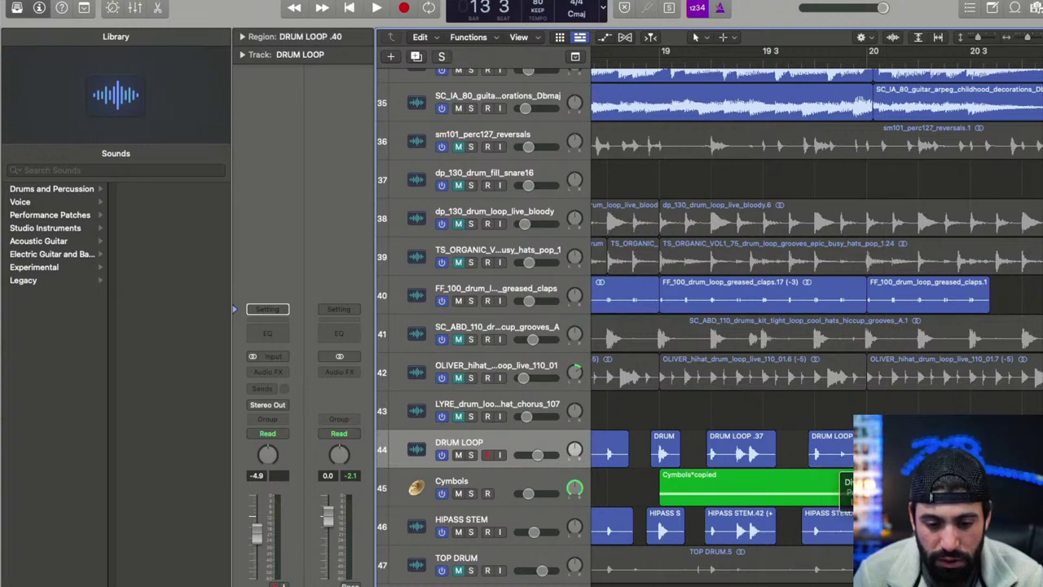
{"action": "scroll", "coordinate": [887, 454], "scroll_direction": "right", "scroll_amount": 4}
{"action": "left_click_drag", "start_coordinate": [754, 453], "coordinate": [780, 453]}
{"action": "double_click", "coordinate": [850, 453], "text": "super"}
{"action": "left_click", "coordinate": [856, 454]}
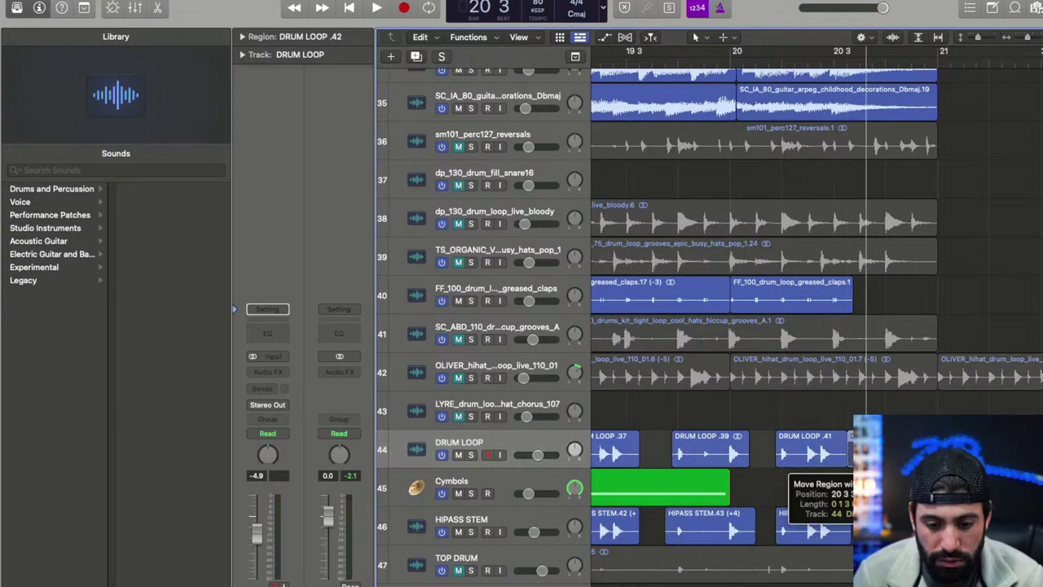
{"action": "left_click_drag", "start_coordinate": [852, 450], "coordinate": [875, 452]}
{"action": "left_click_drag", "start_coordinate": [949, 542], "coordinate": [884, 456]}
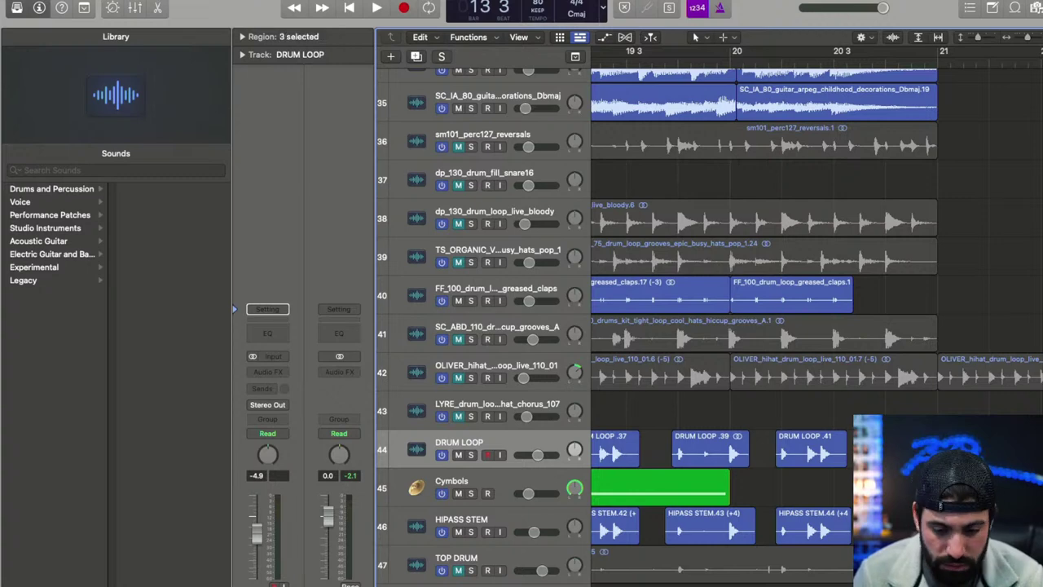
{"action": "left_click_drag", "start_coordinate": [895, 522], "coordinate": [899, 463]}
- Split the first DRUM LOOP region at bar 13 and delete its lead-in before that bar
{"action": "key", "text": "super+Left"}
{"action": "key", "text": "super+Left"}
{"action": "key", "text": "super+Left"}
{"action": "key", "text": "super+Left"}
{"action": "key", "text": "super+Left"}
{"action": "key", "text": "super+Left"}
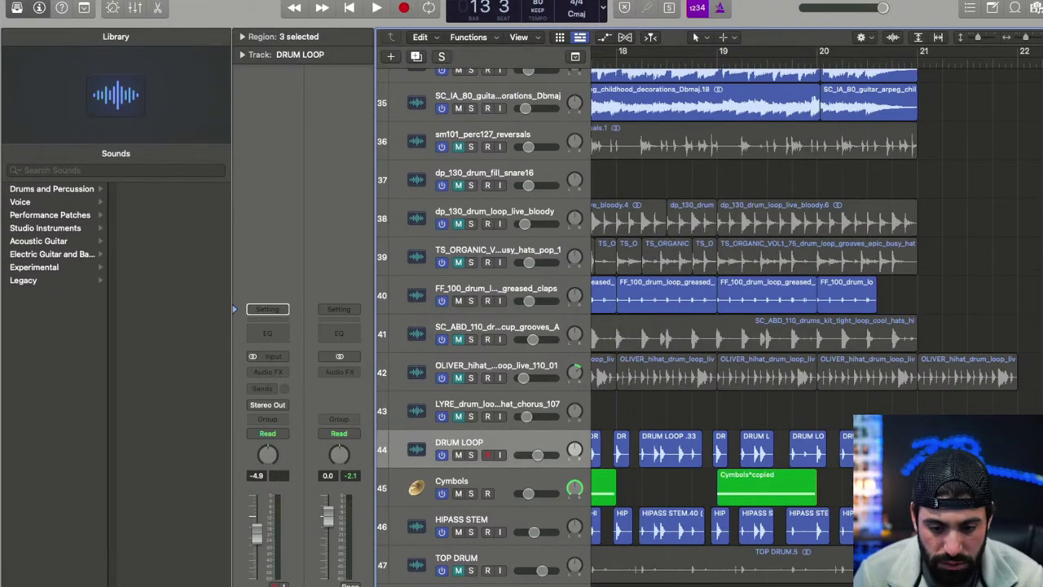
{"action": "scroll", "coordinate": [898, 462], "scroll_direction": "down", "scroll_amount": 5}
{"action": "left_click_drag", "start_coordinate": [756, 445], "coordinate": [905, 457]}
{"action": "key", "text": "super+Right"}
{"action": "key", "text": "super+Right"}
{"action": "key", "text": "super+Right"}
{"action": "key", "text": "super+Right"}
{"action": "key", "text": "super+Right"}
{"action": "key", "text": "super+Right"}
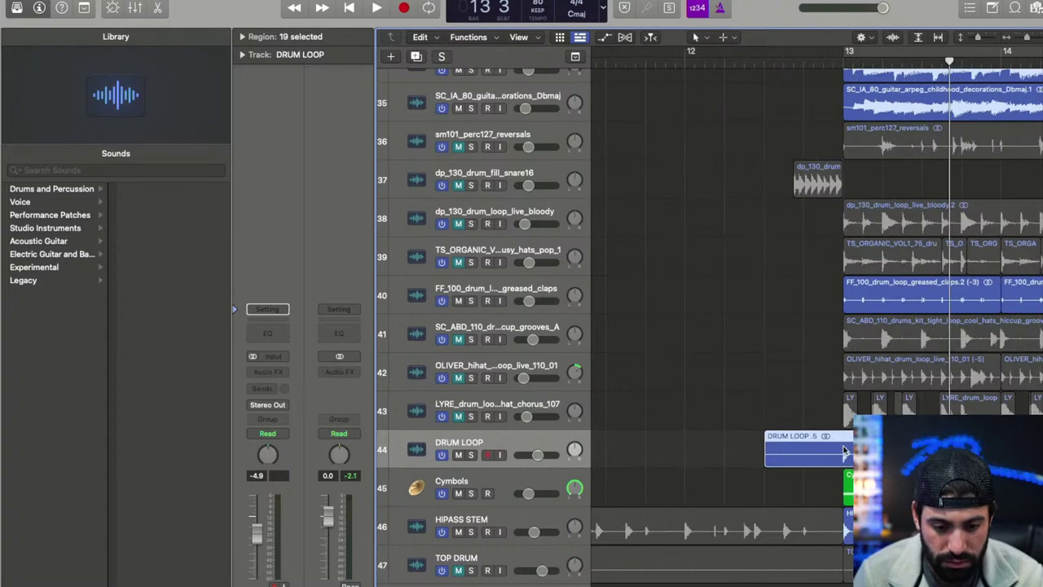
{"action": "left_click", "coordinate": [844, 450], "text": "super"}
{"action": "left_click", "coordinate": [808, 442]}
{"action": "key", "text": "Delete"}
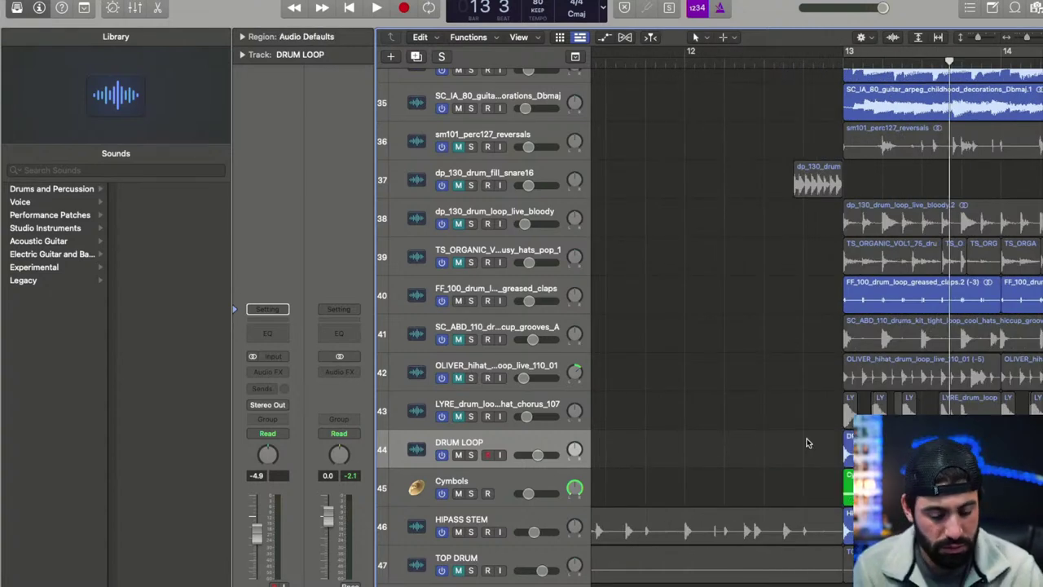
- Bounce all chopped DRUM LOOP regions in place to a new track named DRUM FOR plus the collaborator's first name, muting the sources
{"action": "key", "text": "super+Left"}
{"action": "key", "text": "super+Left"}
{"action": "key", "text": "super+Left"}
{"action": "key", "text": "super+Left"}
{"action": "key", "text": "super+Left"}
{"action": "key", "text": "super+Left"}
{"action": "scroll", "coordinate": [808, 443], "scroll_direction": "right", "scroll_amount": 5}
{"action": "left_click_drag", "start_coordinate": [713, 445], "coordinate": [905, 450]}
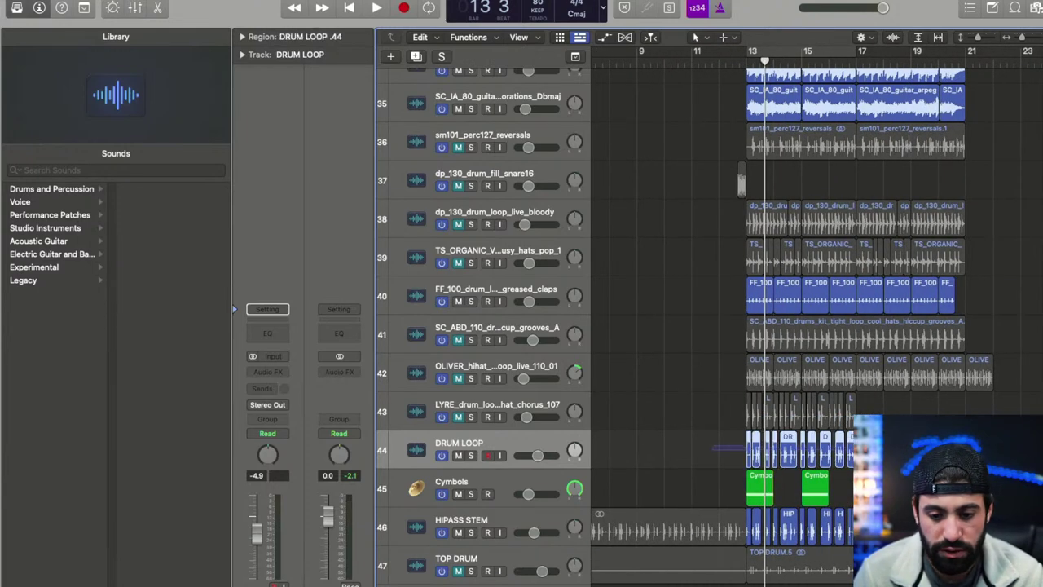
{"action": "key", "text": "shift+e"}
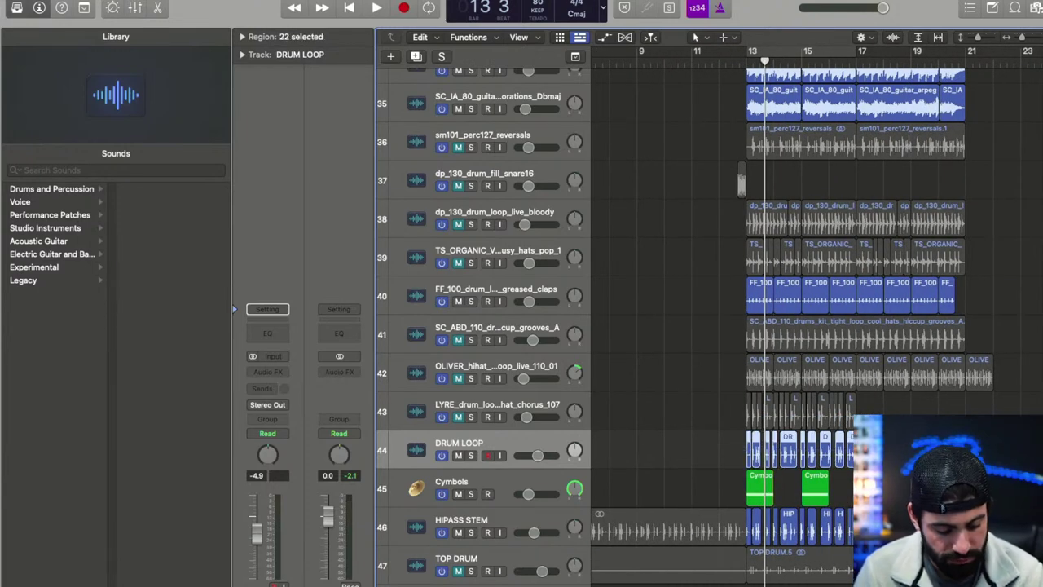
{"action": "key", "text": "ctrl+b"}
{"action": "key", "text": "Escape"}
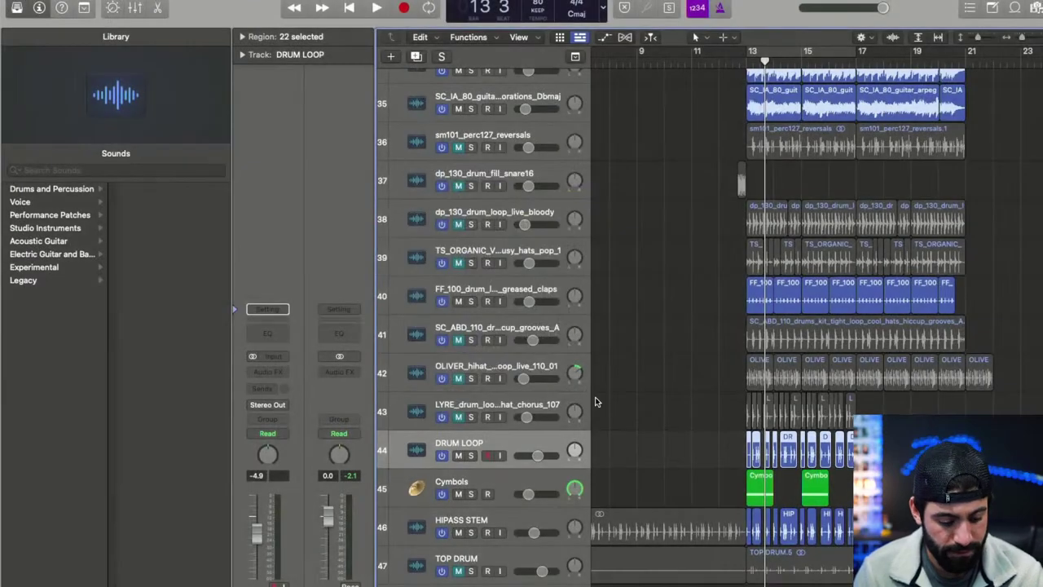
{"action": "key", "text": "ctrl+b"}
{"action": "type", "text": "DRU"}
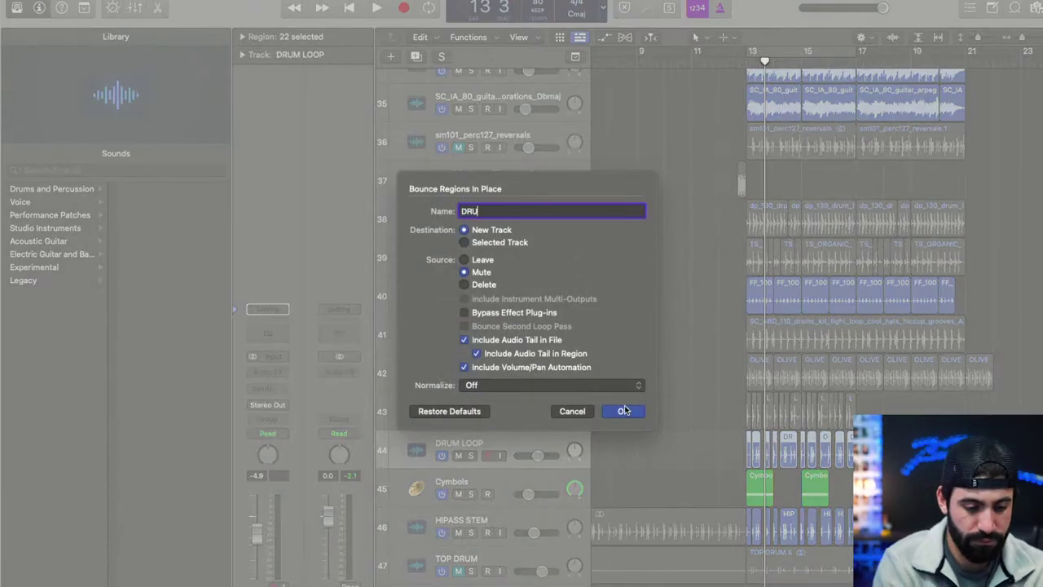
{"action": "type", "text": "M FOR IAN"}
{"action": "left_click", "coordinate": [624, 411]}
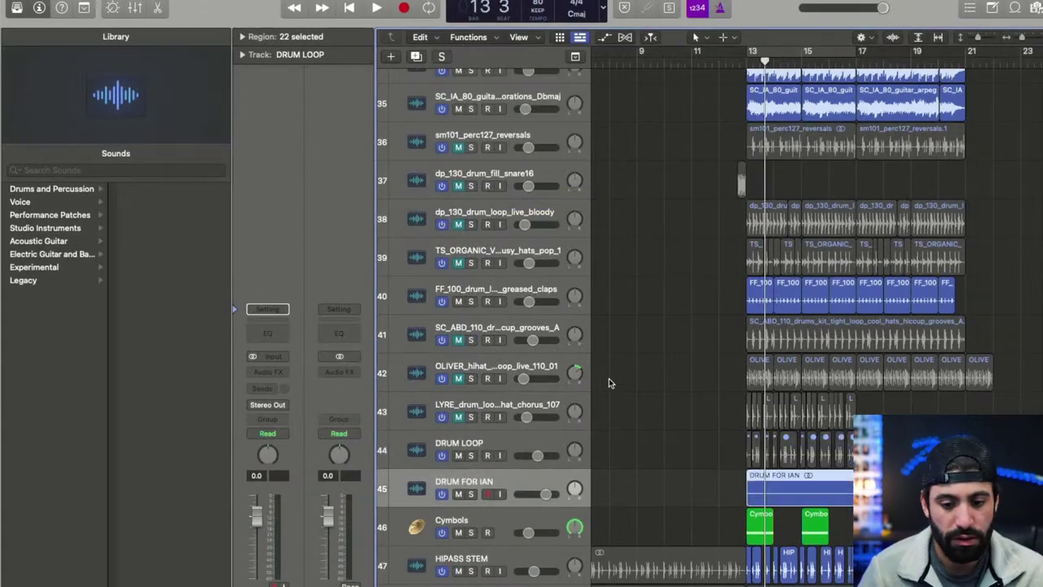
{"action": "key", "text": "super+Tab"}
{"action": "left_click", "coordinate": [680, 469]}
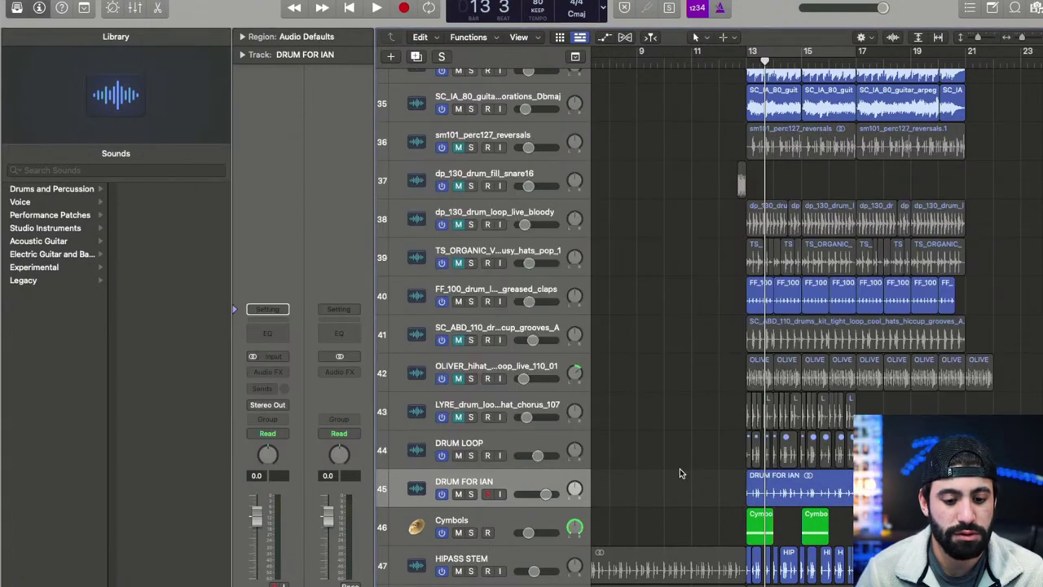
{"action": "left_click", "coordinate": [537, 473]}
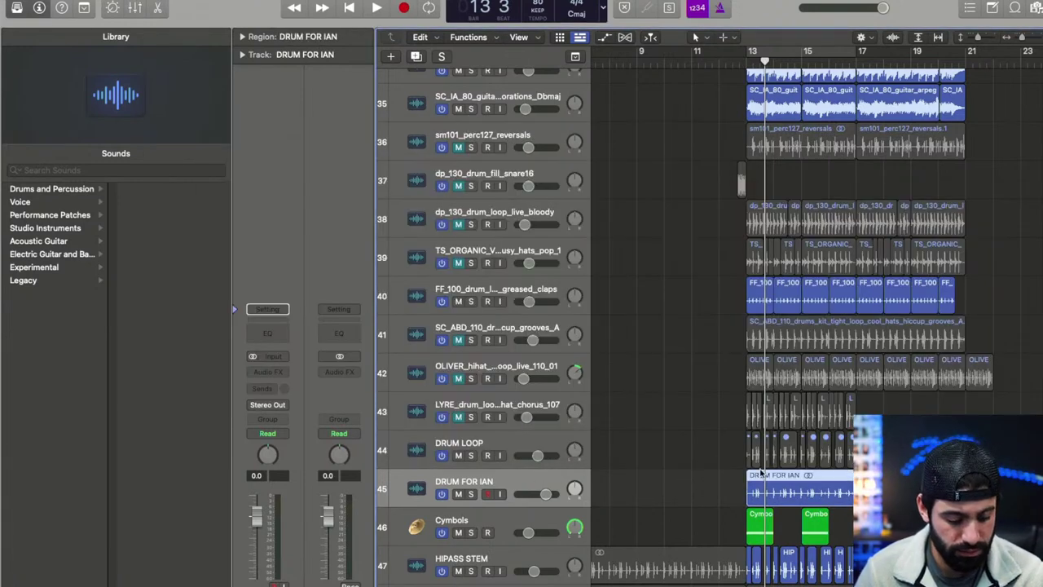
{"action": "key", "text": "super+b"}
{"action": "left_click", "coordinate": [784, 326]}
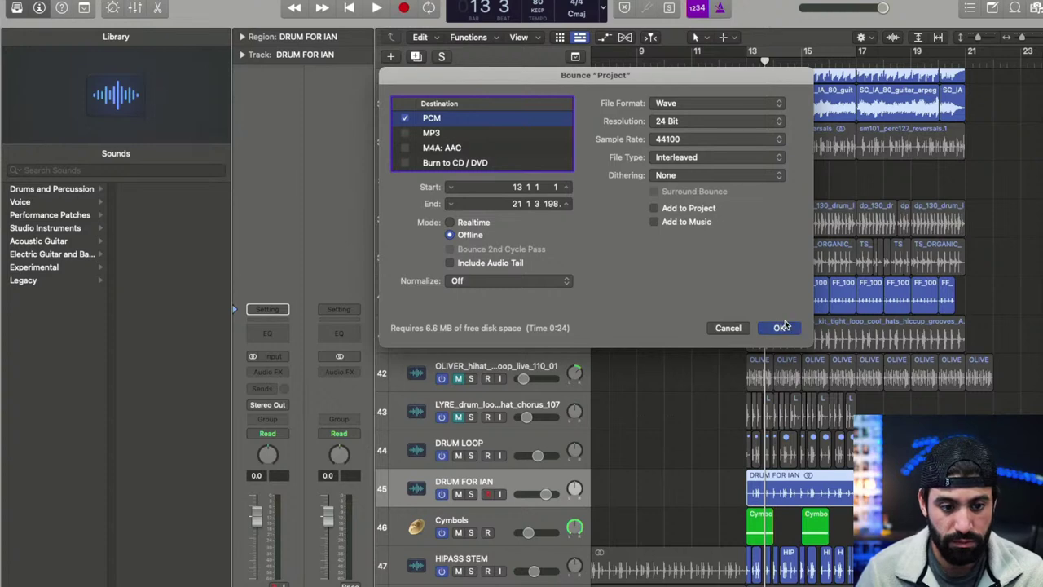
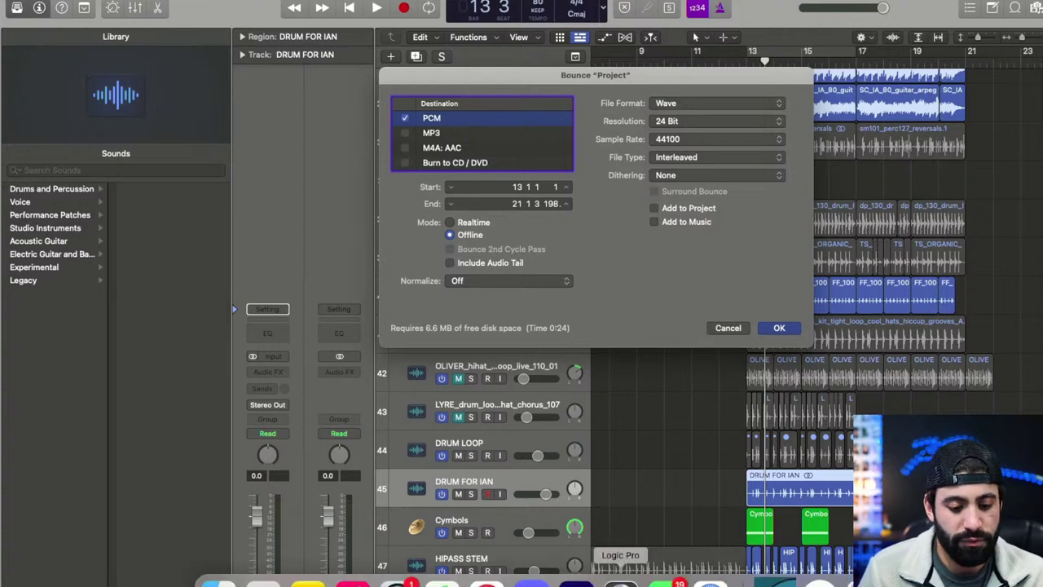
{"action": "right_click", "coordinate": [621, 580]}
{"action": "left_click", "coordinate": [650, 470]}
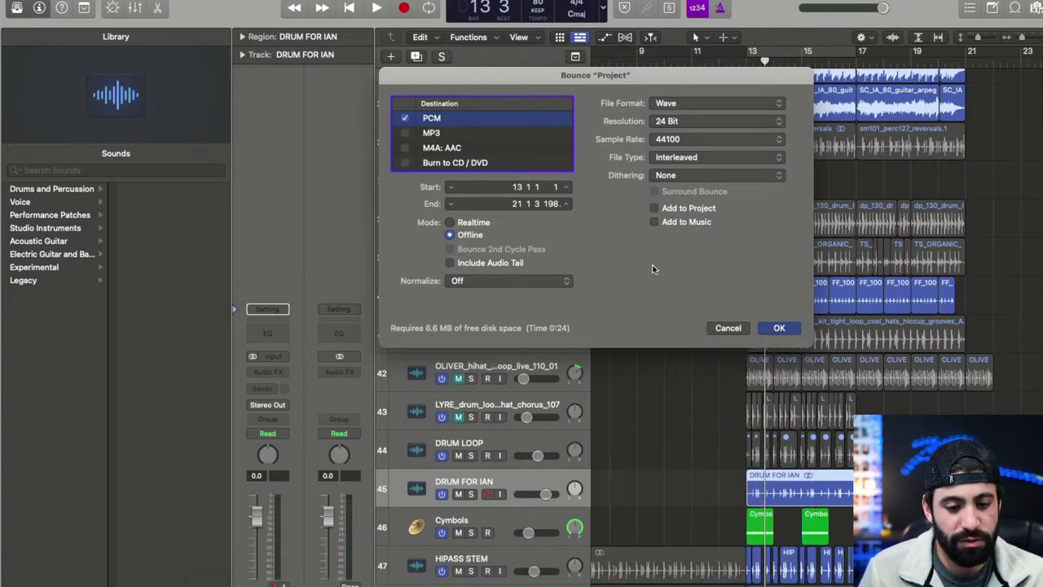
{"action": "key", "text": "Escape"}
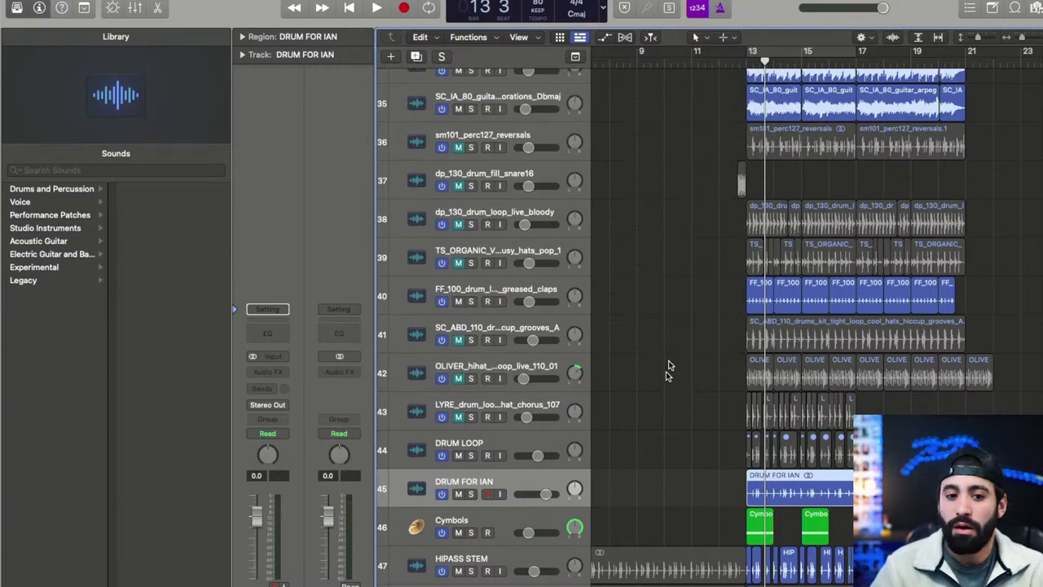
- Bounce the new drum region as MP3 instead of PCM, saving it to the Desktop as DRUMS FOR plus the collaborator's first name
{"action": "key", "text": "super+b"}
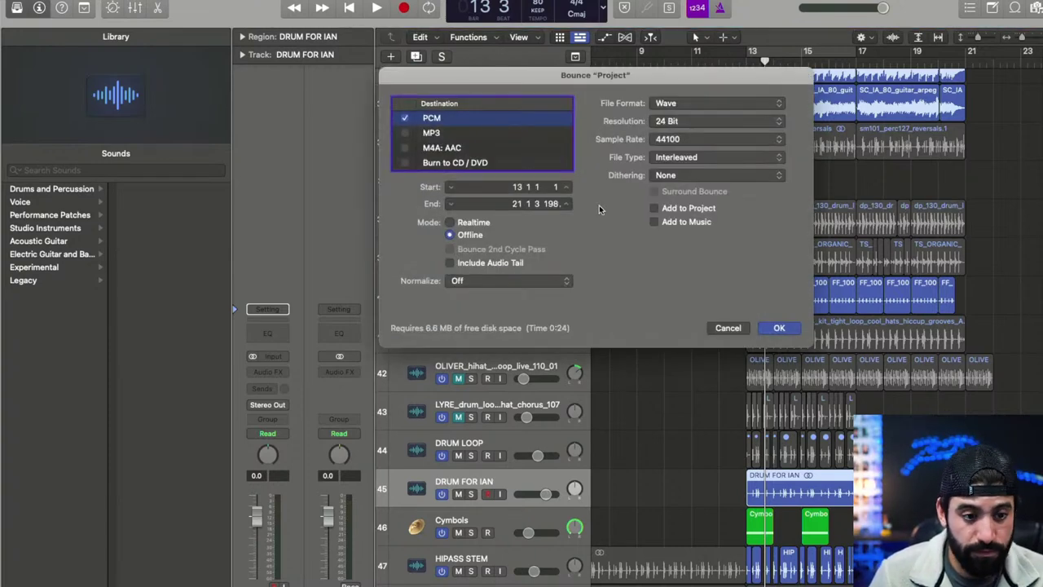
{"action": "left_click", "coordinate": [405, 132]}
{"action": "left_click", "coordinate": [405, 117]}
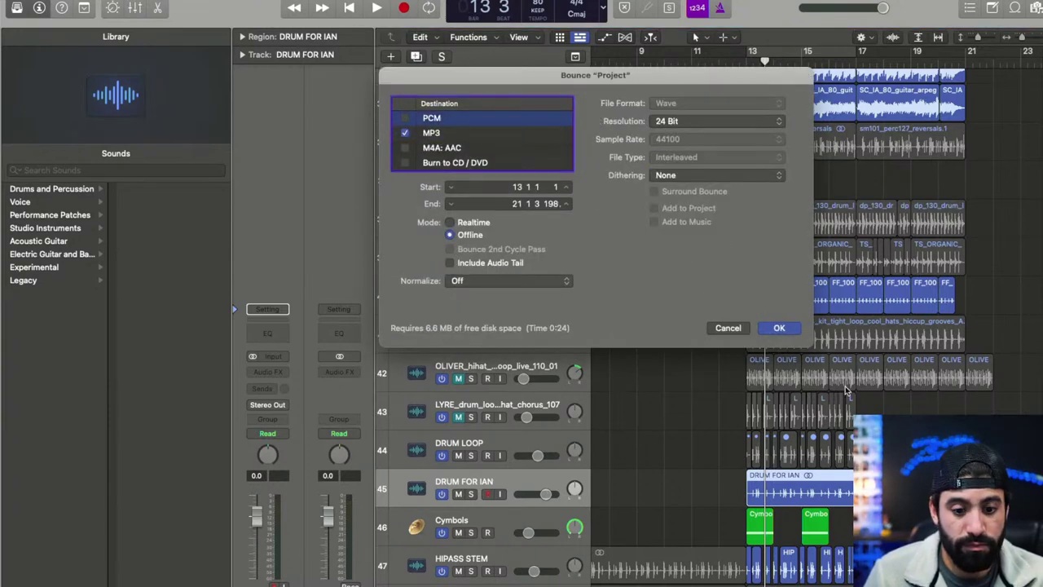
{"action": "left_click", "coordinate": [772, 325]}
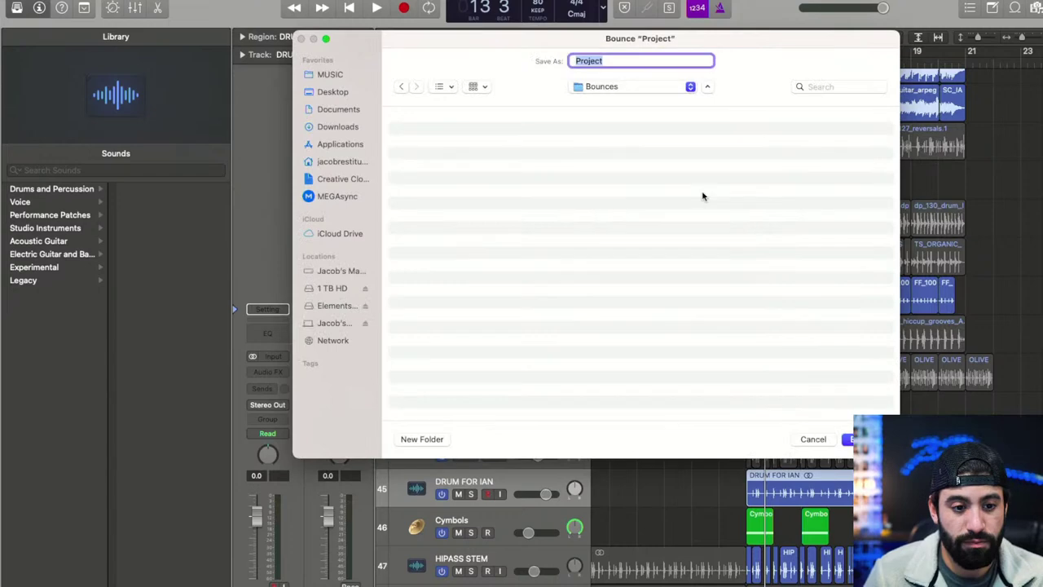
{"action": "left_click", "coordinate": [333, 92]}
{"action": "type", "text": "DRUMS FOR IAN"}
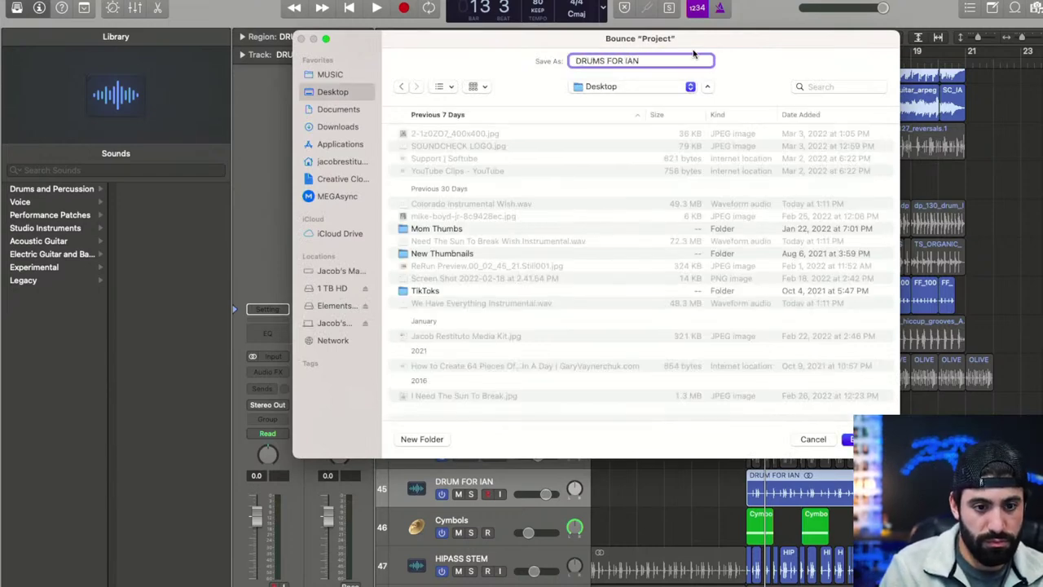
{"action": "key", "text": "Return"}
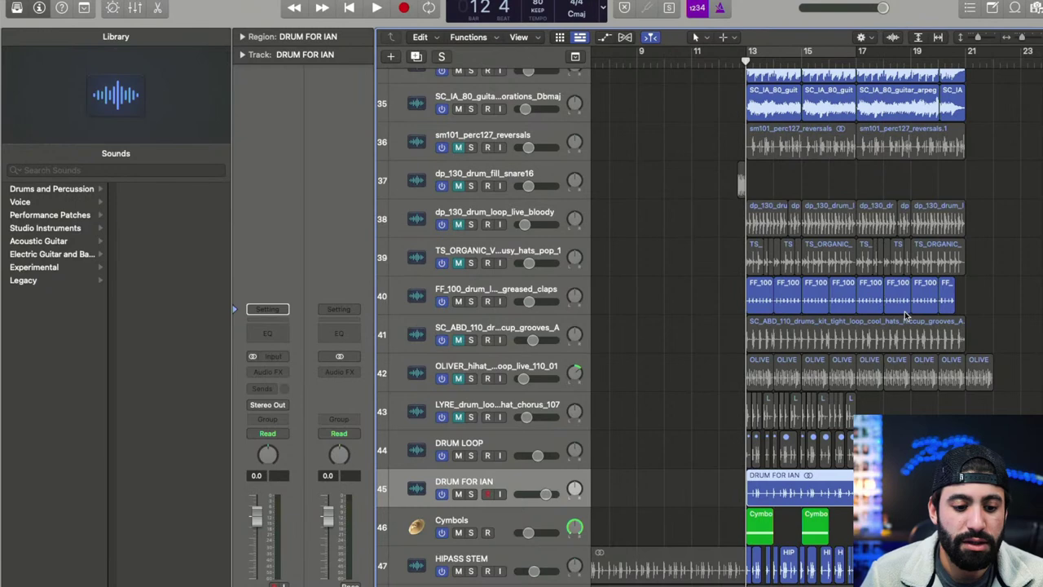
- Switch to the webmail, reply to the collaborator's "Re: song" message and attach the bounced drums MP3 from the Desktop
{"action": "key", "text": "super+Tab"}
{"action": "key", "text": "super+Tab"}
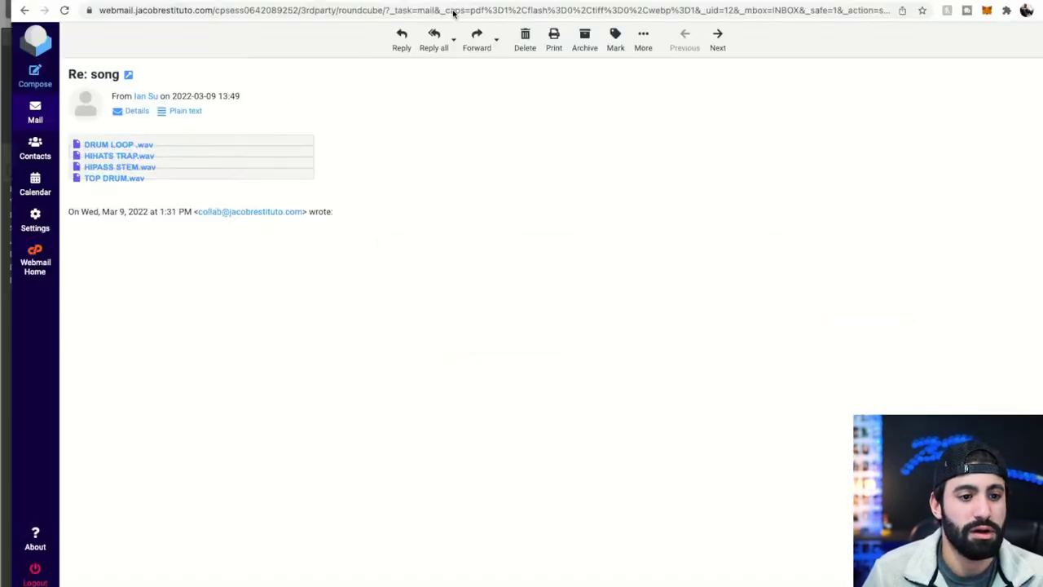
{"action": "left_click", "coordinate": [402, 37]}
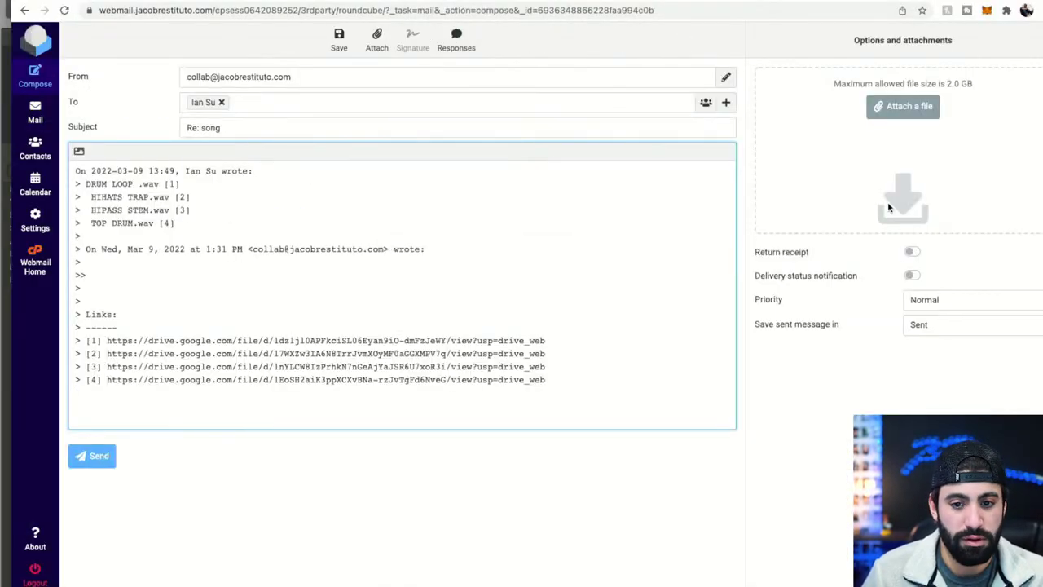
{"action": "left_click", "coordinate": [901, 106]}
{"action": "double_click", "coordinate": [489, 220]}
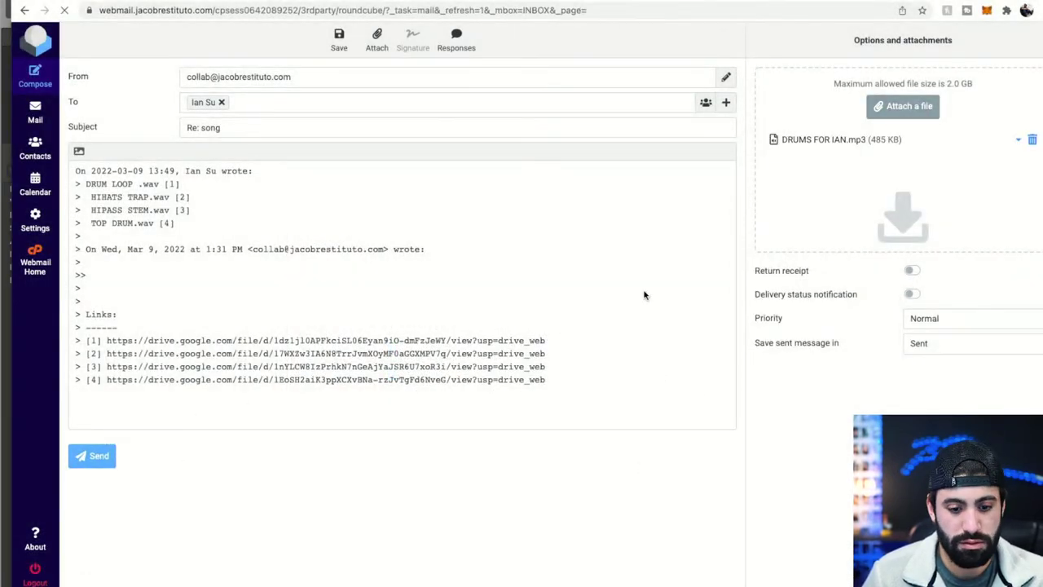
- Switch back to Logic Pro, unmute the bounced drum track below DRUM LOOP and lower its volume to -5.3 dB
{"action": "key", "text": "super+Tab"}
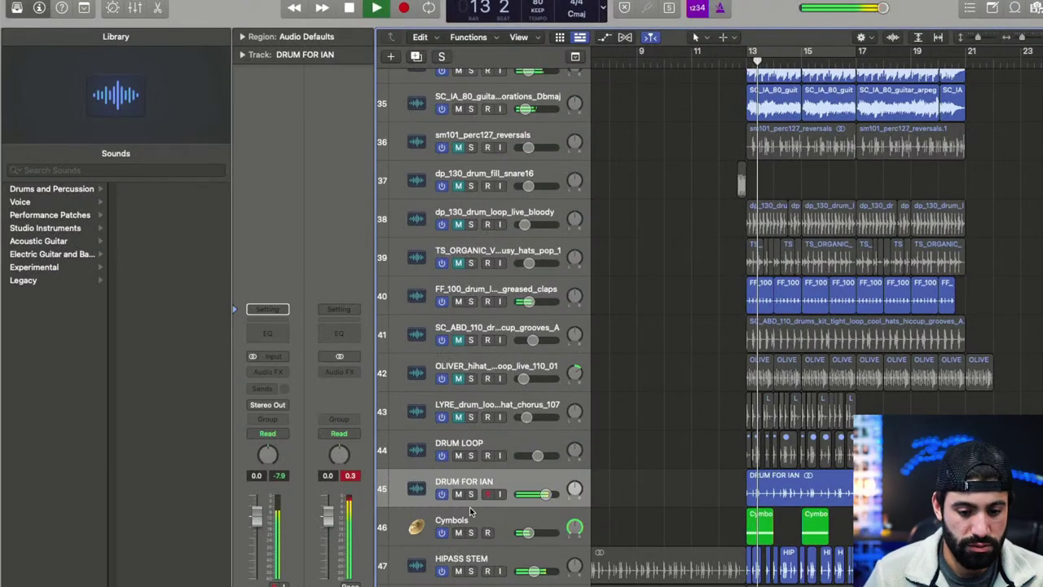
{"action": "key", "text": "super+Left"}
{"action": "key", "text": "super+Left"}
{"action": "key", "text": "super+Left"}
{"action": "key", "text": "super+Left"}
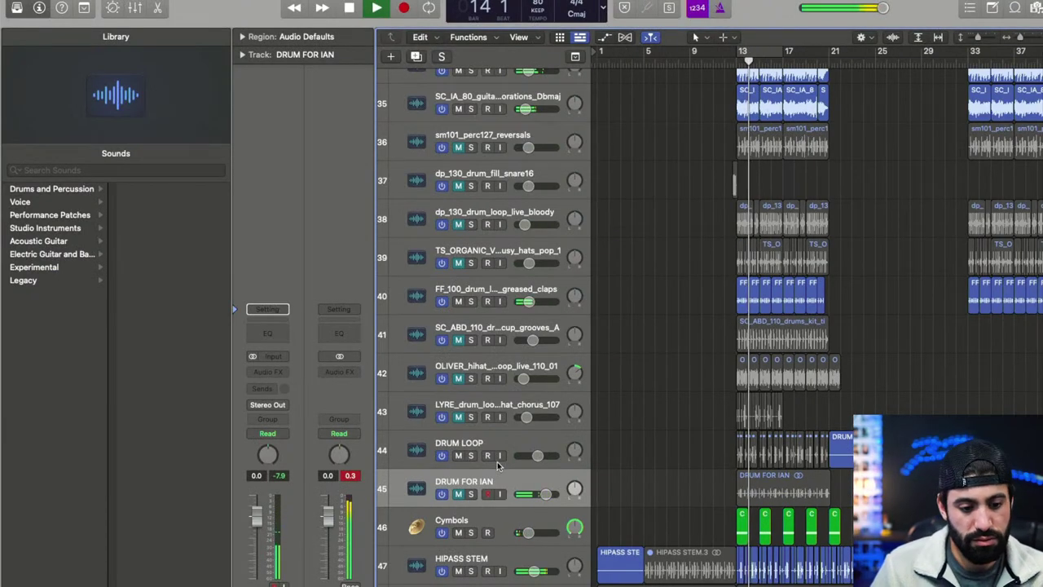
{"action": "left_click", "coordinate": [456, 485]}
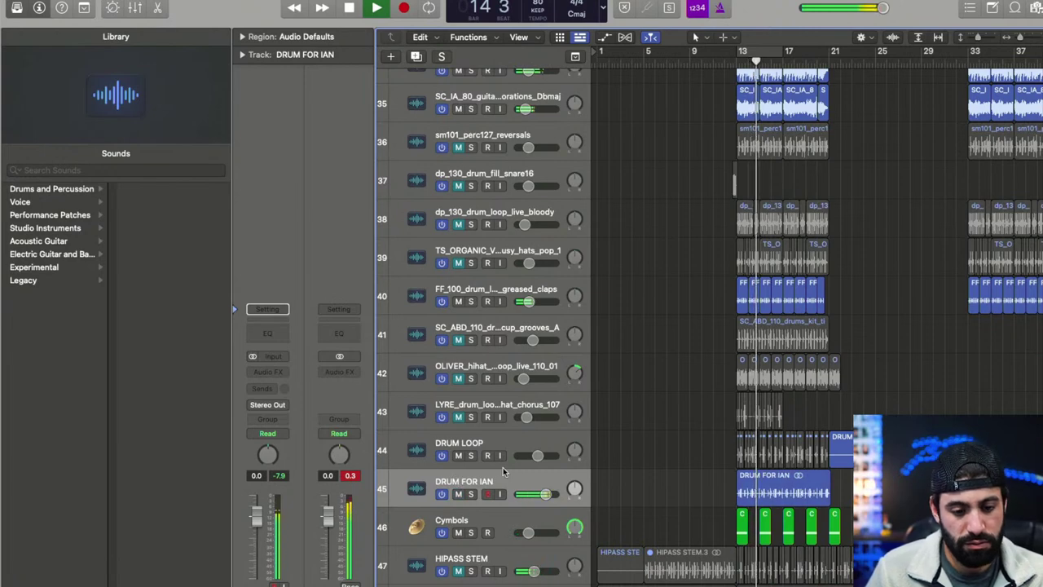
{"action": "left_click_drag", "start_coordinate": [546, 494], "coordinate": [537, 494]}
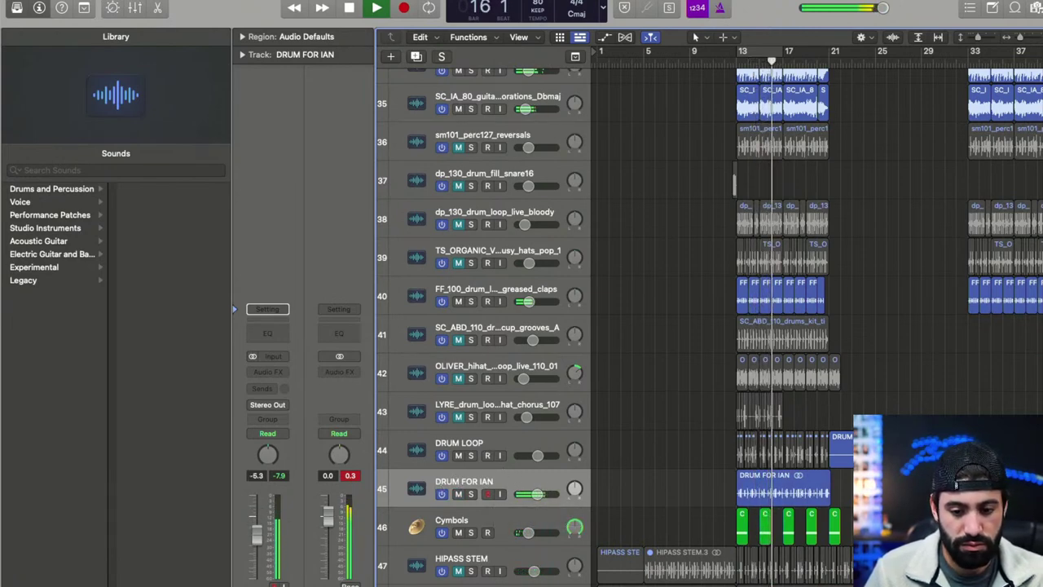
- Try to move the leftover DRUM LOOP region after the chopped section onto the bounced drum track near bar 13
{"action": "left_click", "coordinate": [876, 455]}
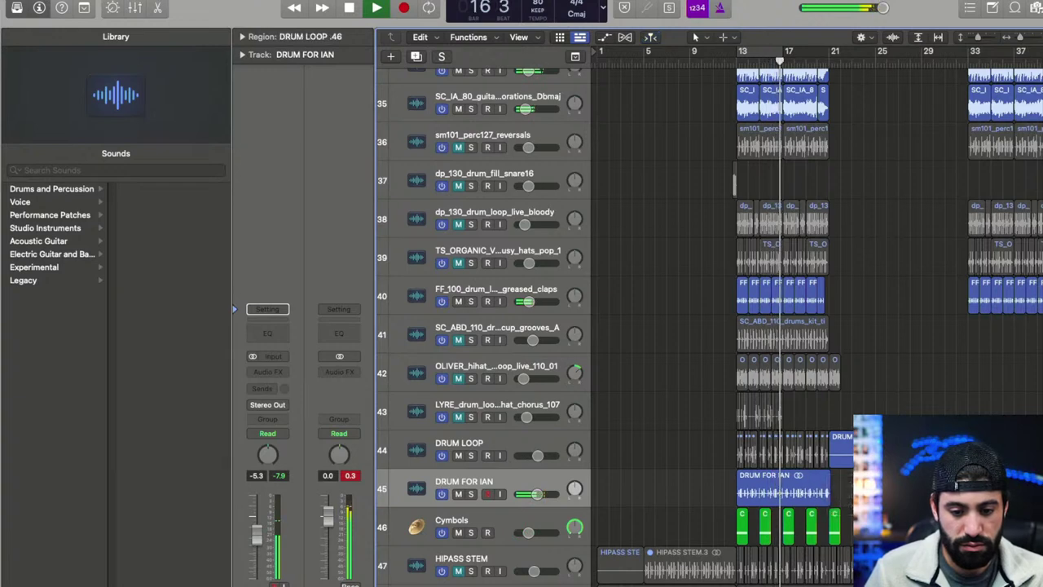
{"action": "left_click_drag", "start_coordinate": [877, 455], "coordinate": [781, 485]}
{"action": "scroll", "coordinate": [746, 104], "scroll_direction": "up", "scroll_amount": 10}
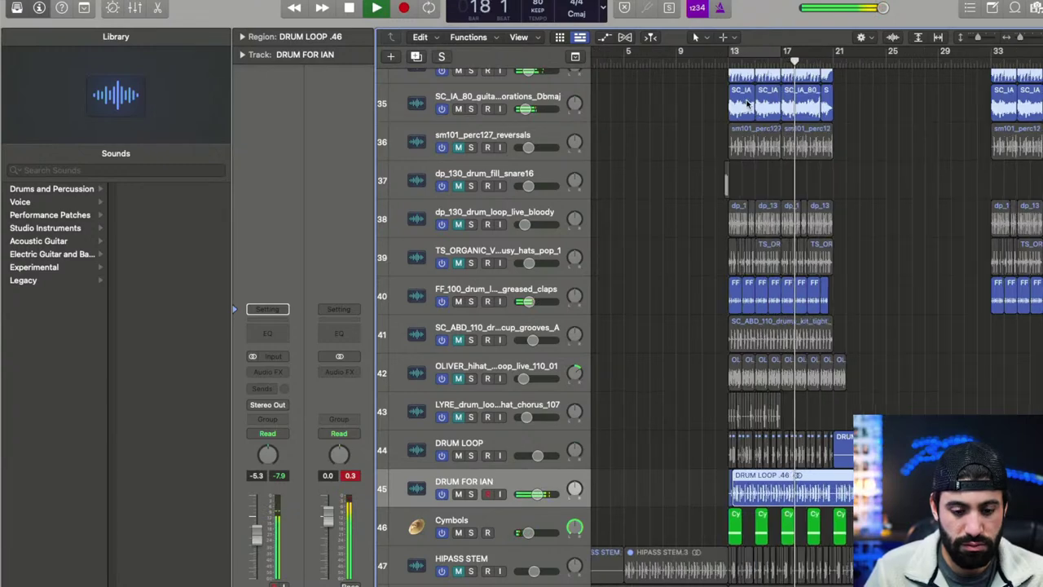
{"action": "key", "text": "super+Left"}
{"action": "key", "text": "super+Left"}
{"action": "key", "text": "super+Left"}
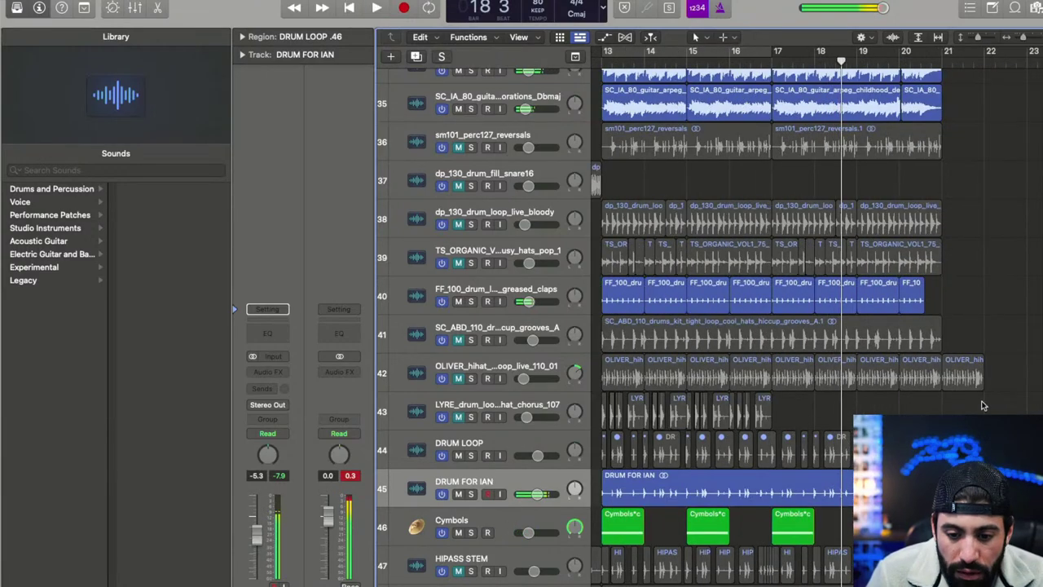
- Try placing the DRUM LOOP .46 region at bar 13 on track 45, playing it from there
{"action": "key", "text": "super+Left"}
{"action": "key", "text": "super+Left"}
{"action": "key", "text": "super+Left"}
{"action": "key", "text": "super+Left"}
{"action": "key", "text": "Delete"}
{"action": "key", "text": "super+Right"}
{"action": "key", "text": "super+Right"}
{"action": "key", "text": "super+Right"}
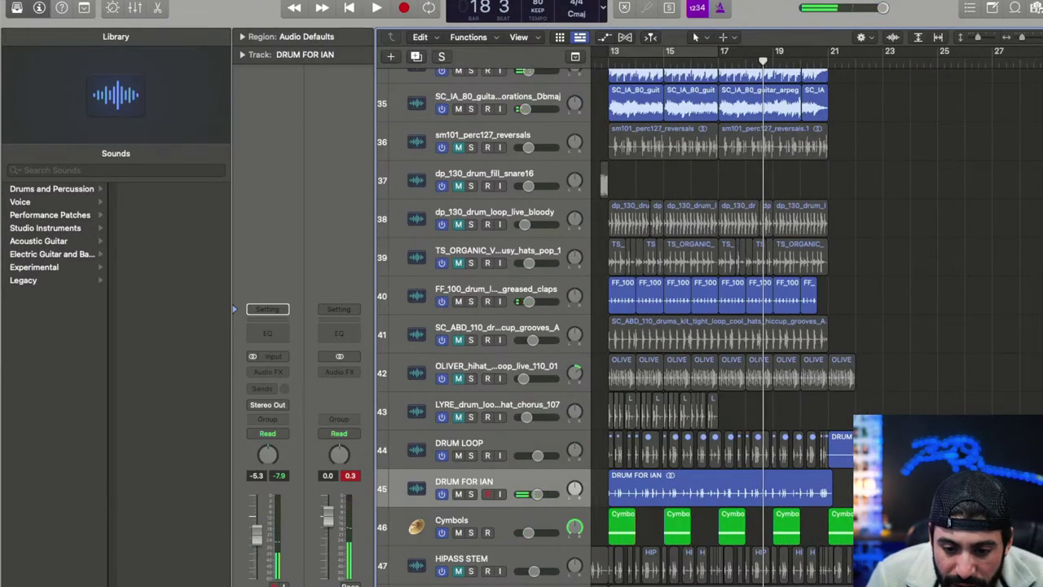
{"action": "scroll", "coordinate": [733, 318], "scroll_direction": "left", "scroll_amount": 1}
{"action": "left_click_drag", "start_coordinate": [989, 449], "coordinate": [660, 469]}
{"action": "key", "text": "space"}
{"action": "scroll", "coordinate": [649, 261], "scroll_direction": "left", "scroll_amount": 5}
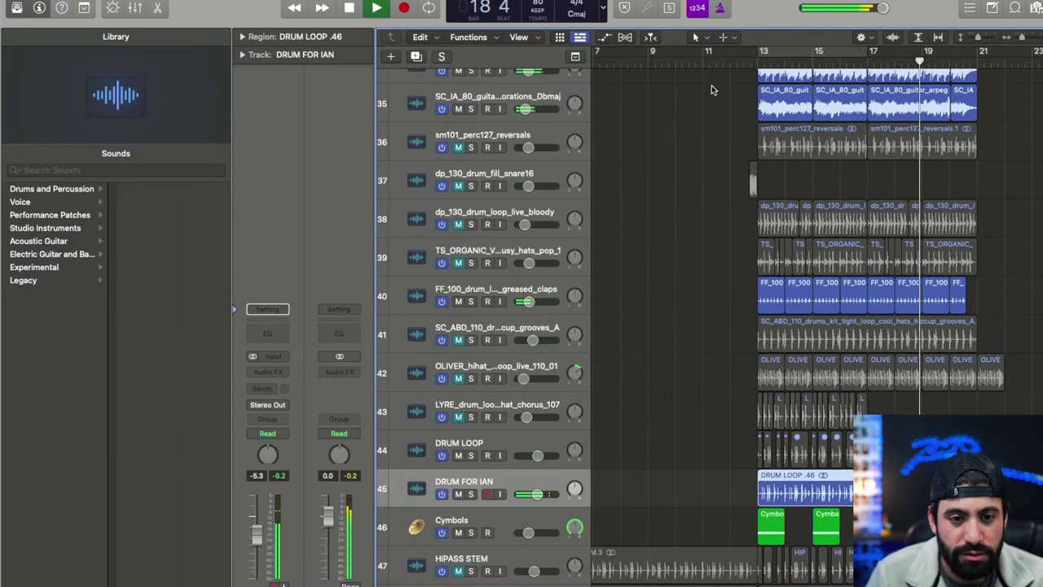
{"action": "left_click", "coordinate": [759, 61]}
{"action": "key", "text": "super+z"}
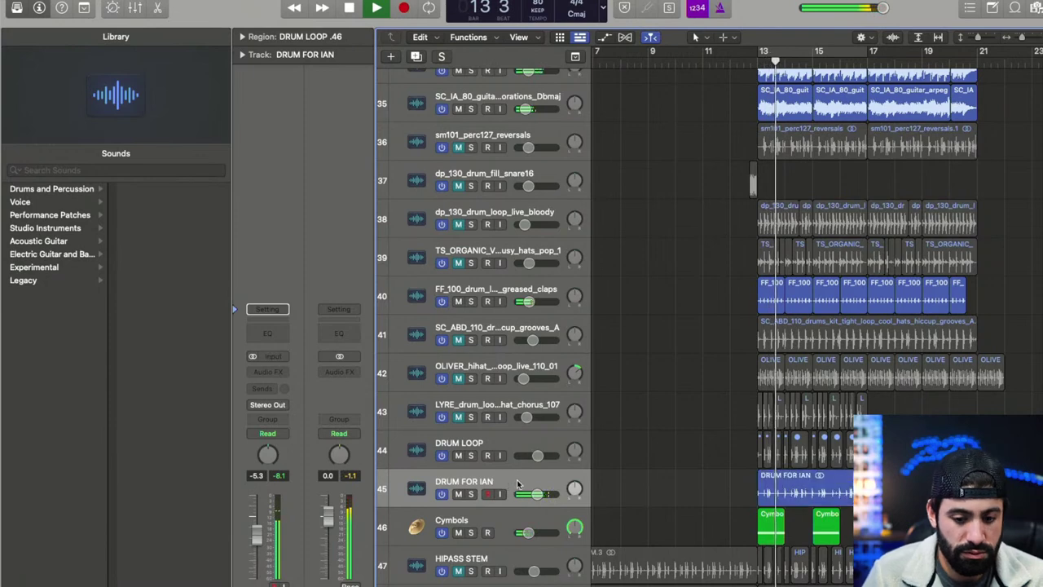
- Examine how the drum regions on tracks 44 and 45 are laid out across the full arrangement
{"action": "key", "text": "super+Left"}
{"action": "key", "text": "super+Left"}
{"action": "key", "text": "super+Left"}
{"action": "key", "text": "super+Left"}
{"action": "key", "text": "super+Left"}
{"action": "key", "text": "super+Left"}
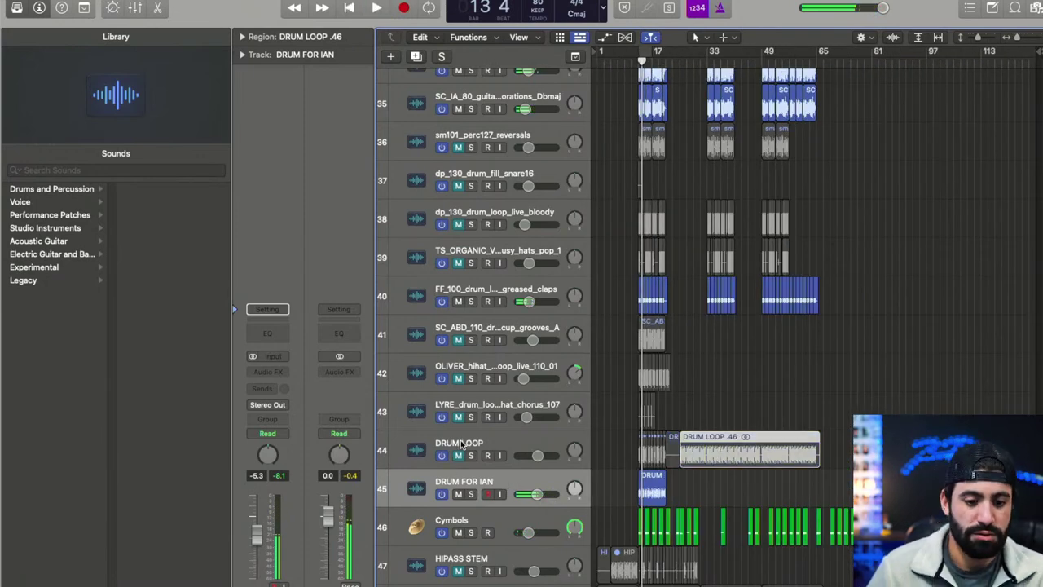
{"action": "key", "text": "super+Right"}
{"action": "key", "text": "super+Right"}
{"action": "key", "text": "super+Right"}
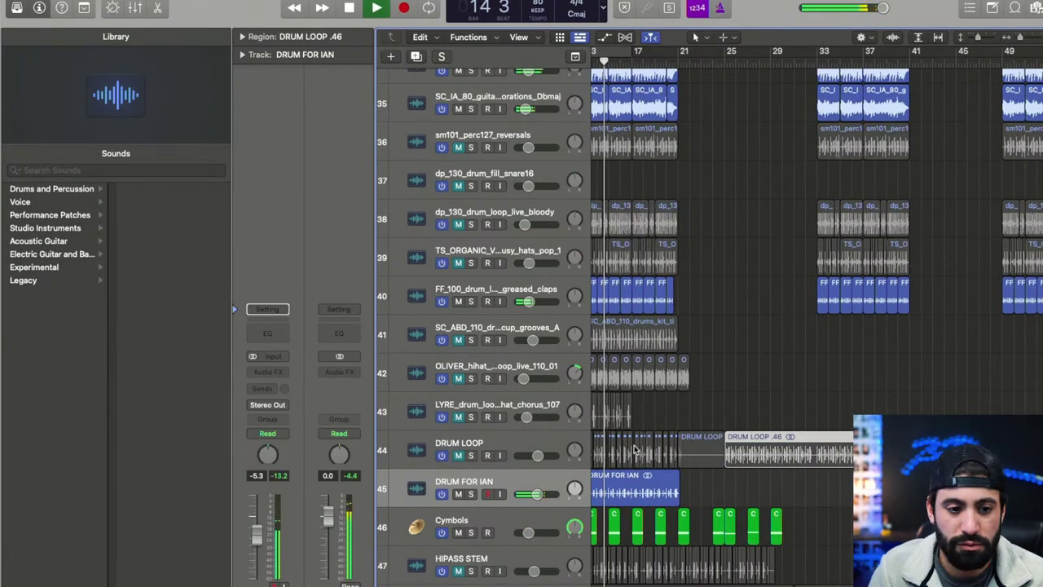
- Check the livestream page and chat in YouTube Studio and return to Logic Pro
{"action": "key", "text": "super+Tab"}
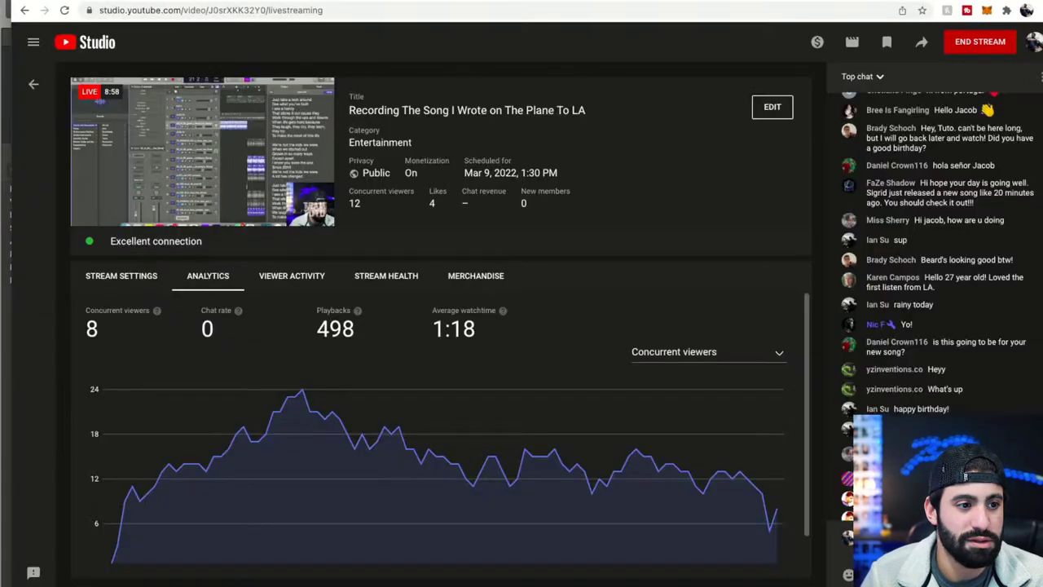
{"action": "left_click", "coordinate": [542, 1]}
{"action": "key", "text": "super+Tab"}
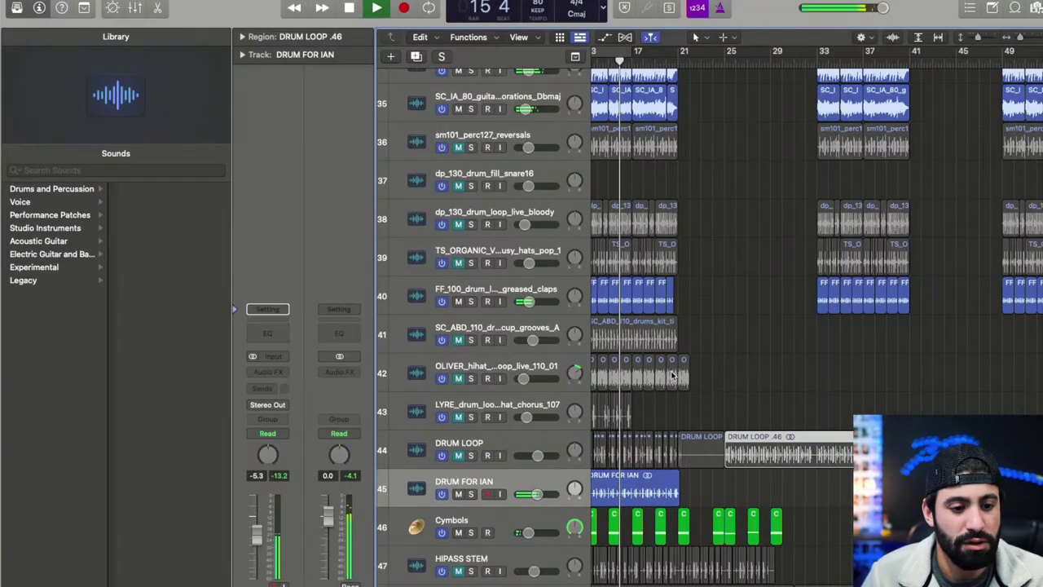
- Audition the muted dp_130_drum_loop_live_bloody track against the playing arrangement
{"action": "scroll", "coordinate": [718, 410], "scroll_direction": "down", "scroll_amount": 5}
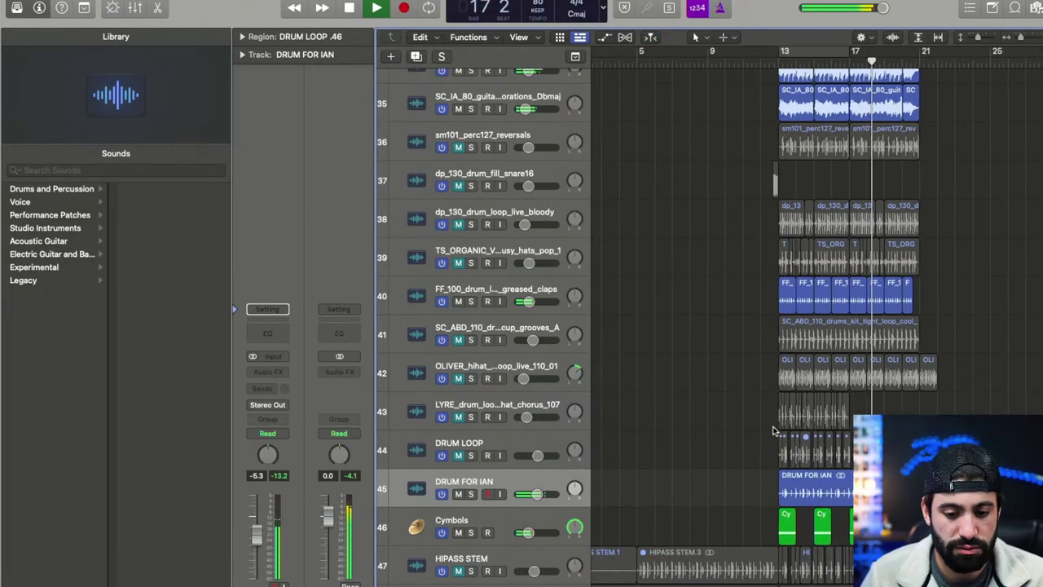
{"action": "key", "text": "super+Left"}
{"action": "key", "text": "super+Left"}
{"action": "scroll", "coordinate": [717, 431], "scroll_direction": "up", "scroll_amount": 3}
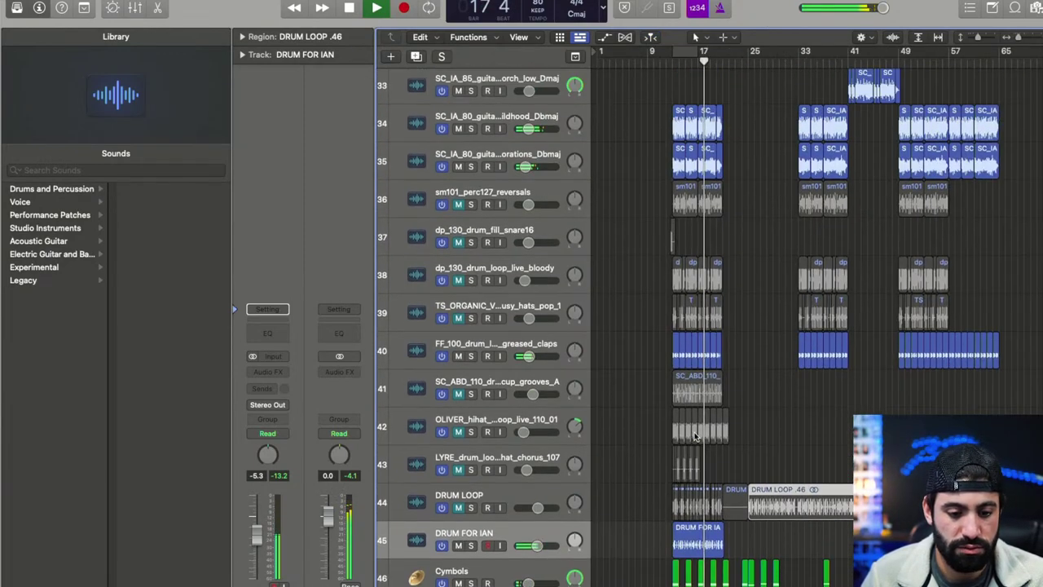
{"action": "left_click", "coordinate": [517, 359]}
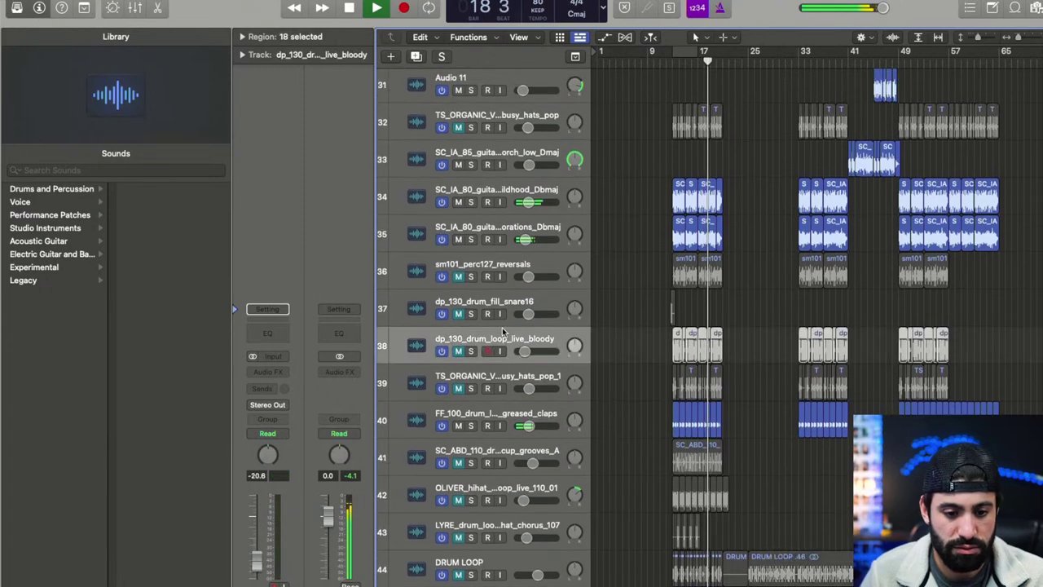
{"action": "key", "text": "super+z"}
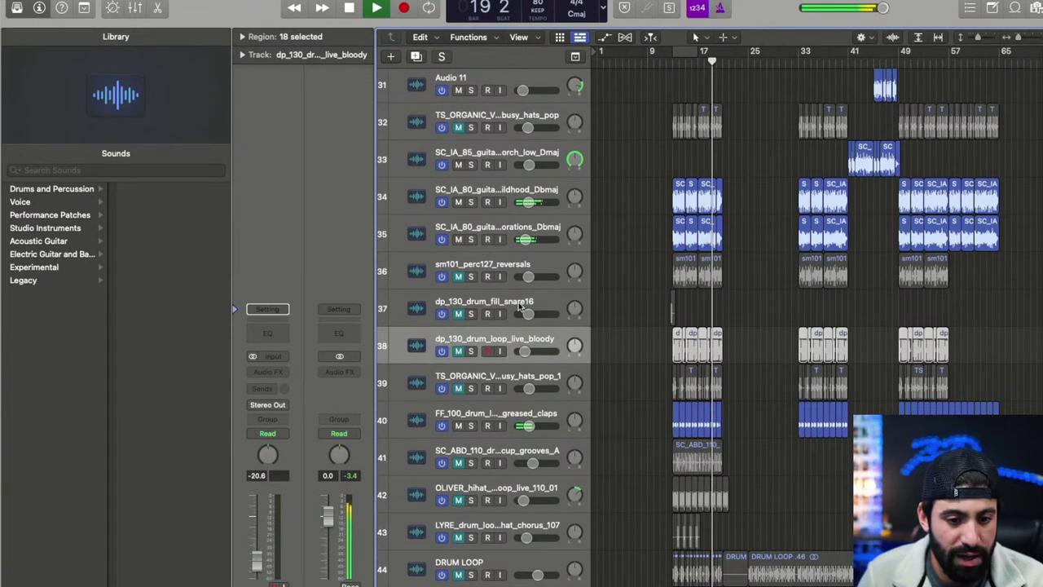
{"action": "left_click", "coordinate": [471, 350]}
{"action": "left_click", "coordinate": [471, 350]}
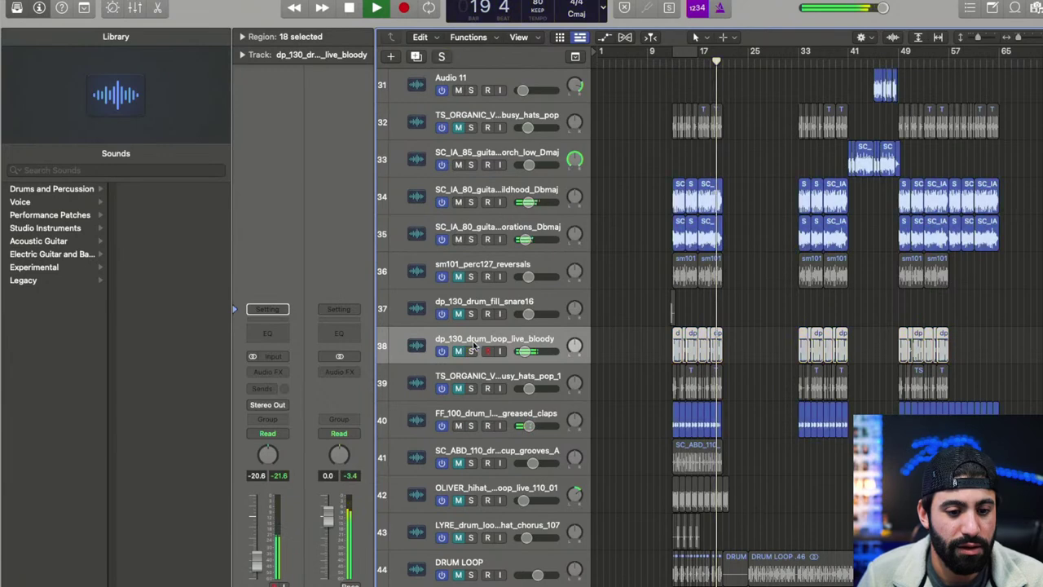
- Unmute the SC_ABD_110 cup_grooves_A drum track, audition it from around bar 13, and delete the track
{"action": "left_click", "coordinate": [459, 461]}
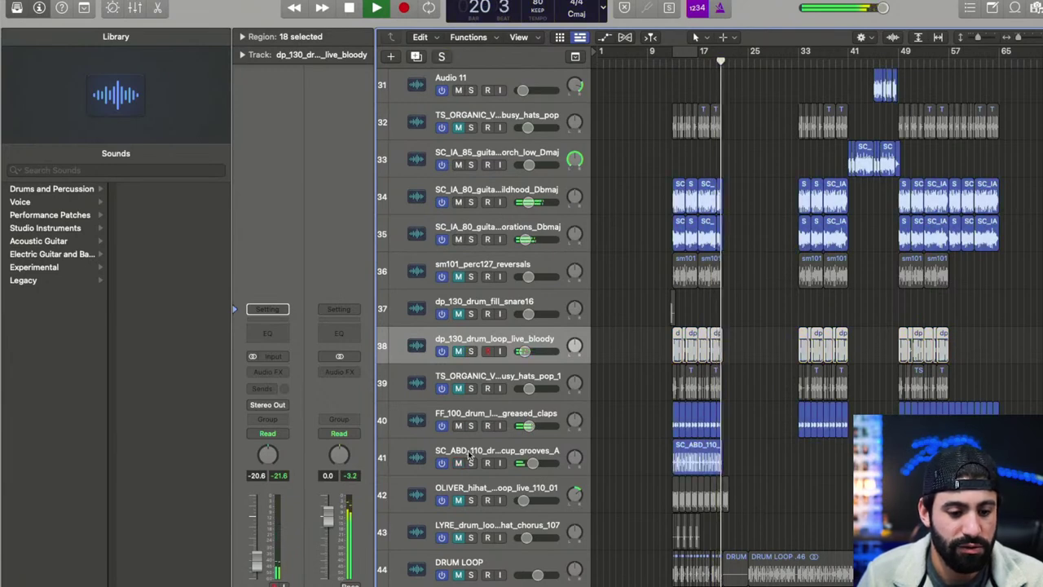
{"action": "left_click", "coordinate": [672, 51]}
{"action": "scroll", "coordinate": [658, 274], "scroll_direction": "down", "scroll_amount": 3}
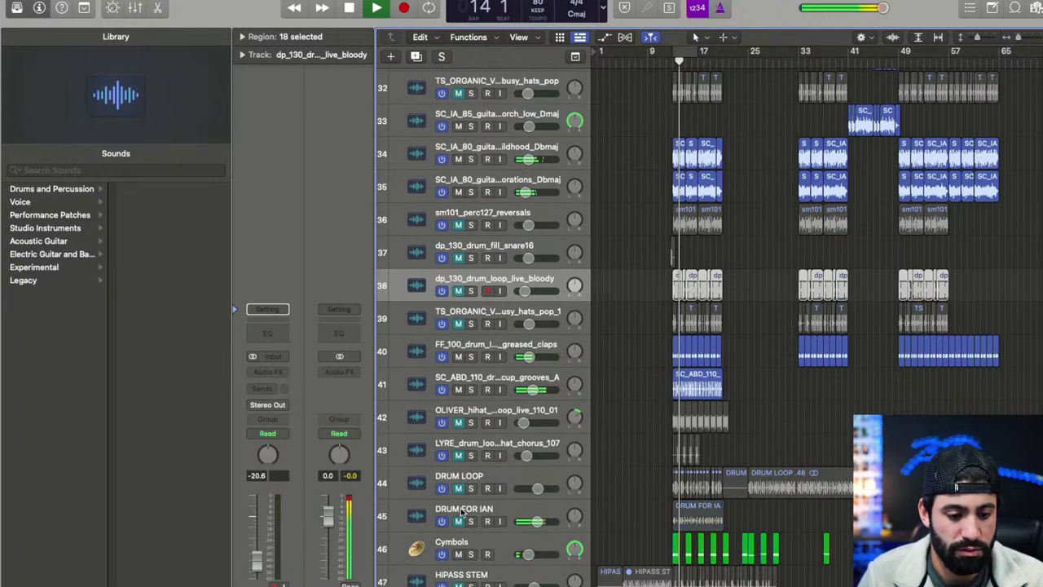
{"action": "key", "text": "super+Right"}
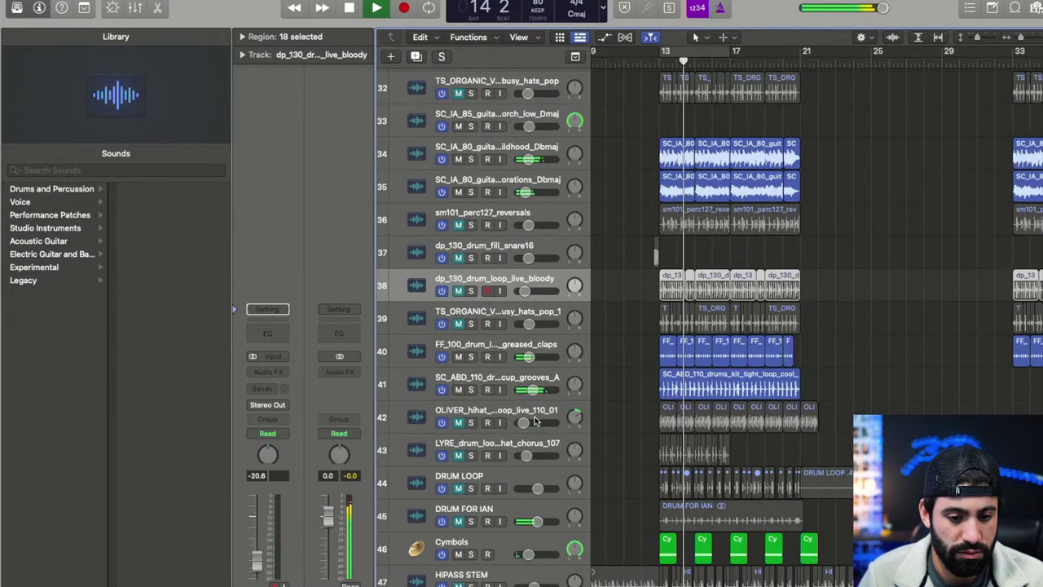
{"action": "left_click", "coordinate": [471, 373]}
{"action": "key", "text": "super+BackSpace"}
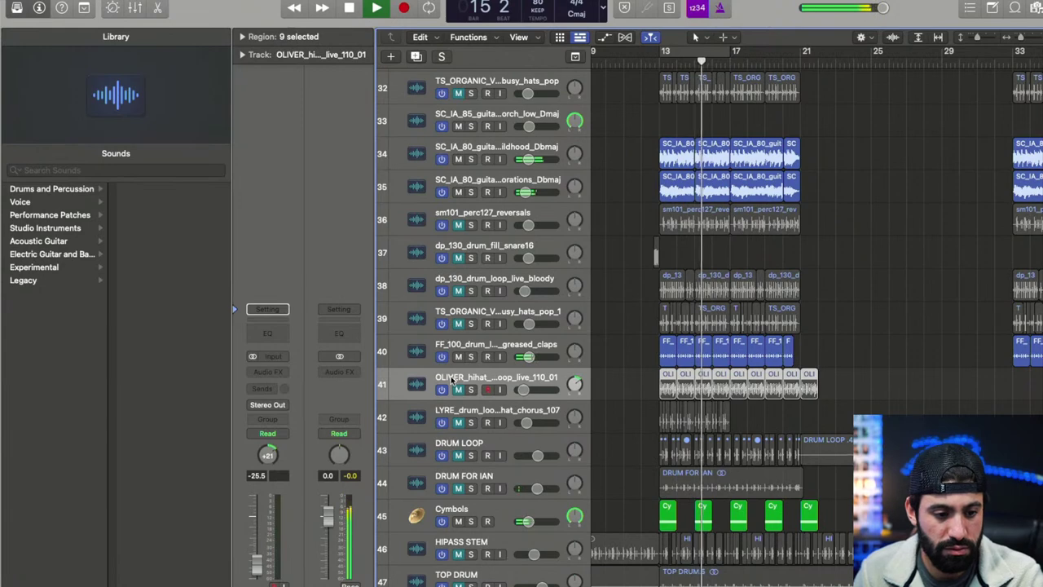
- Delete the OLIVER hihat loop track and, after auditioning it from bar 13, the LYRE drum loop hat_chorus_107 track
{"action": "left_click", "coordinate": [459, 383]}
{"action": "key", "text": "super+BackSpace"}
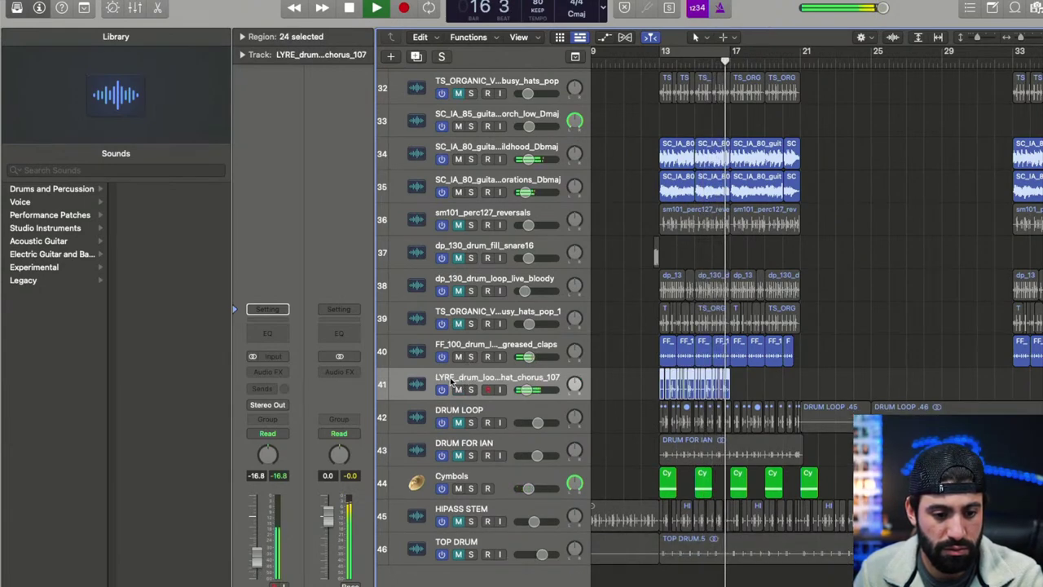
{"action": "left_click", "coordinate": [459, 391]}
{"action": "left_click", "coordinate": [659, 58]}
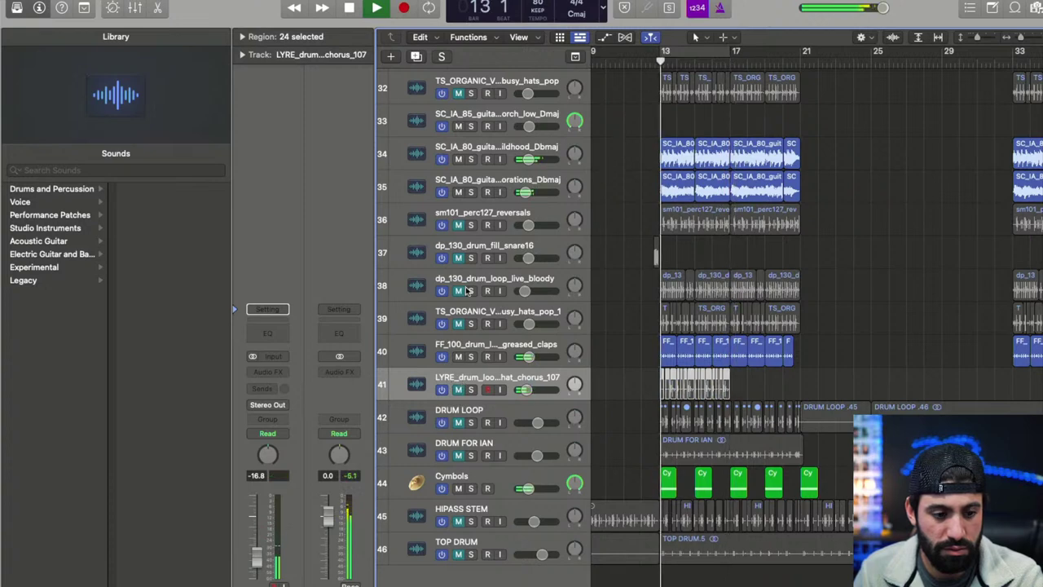
{"action": "left_click", "coordinate": [459, 383]}
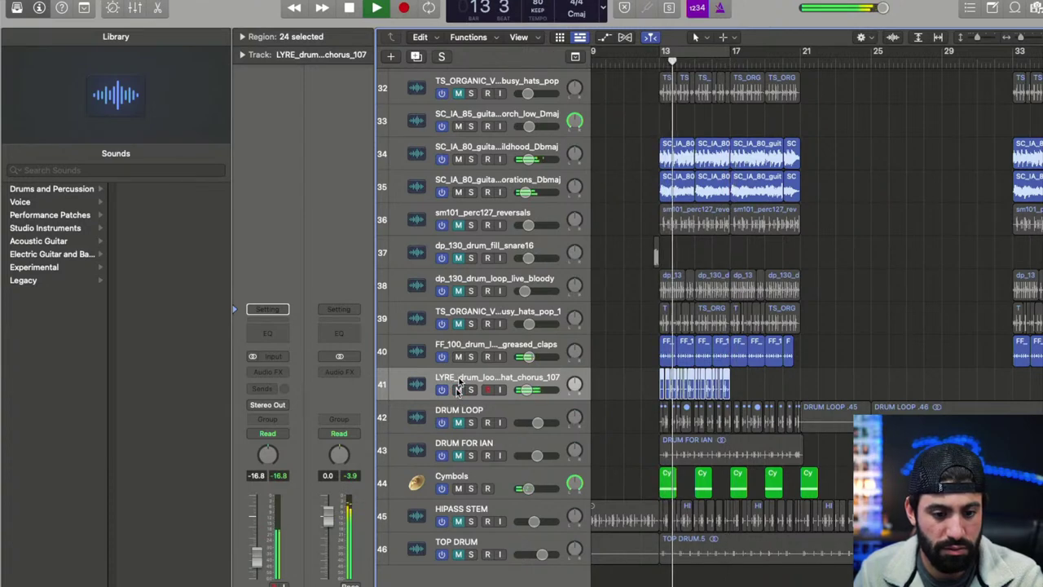
{"action": "left_click", "coordinate": [458, 388]}
{"action": "key", "text": "BackSpace"}
{"action": "key", "text": "super+BackSpace"}
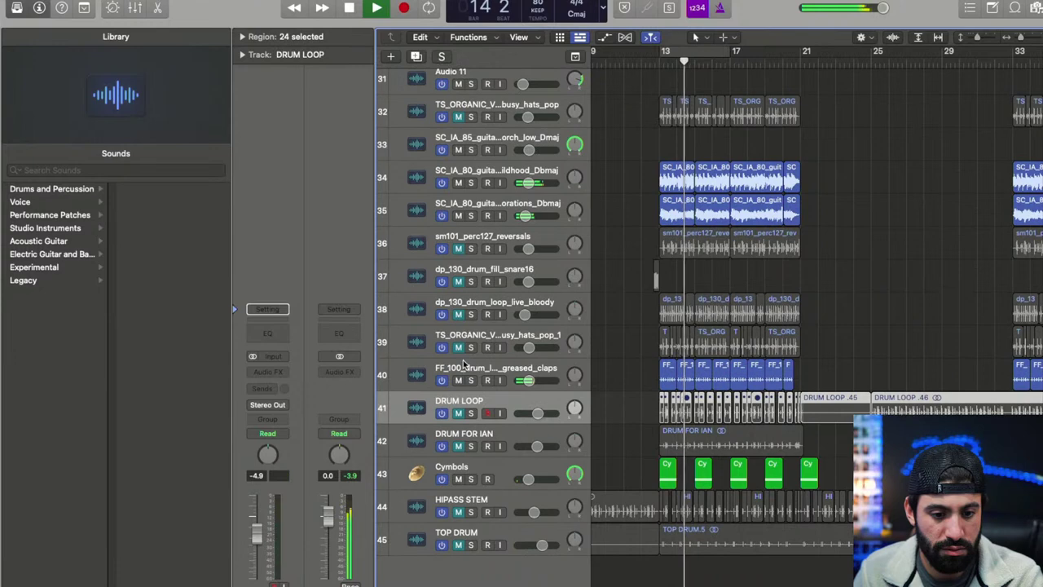
- Audition the sm101_perc127_reversals and TS_ORGANIC busy_hats_pop_1 tracks and delete both
{"action": "left_click", "coordinate": [463, 237]}
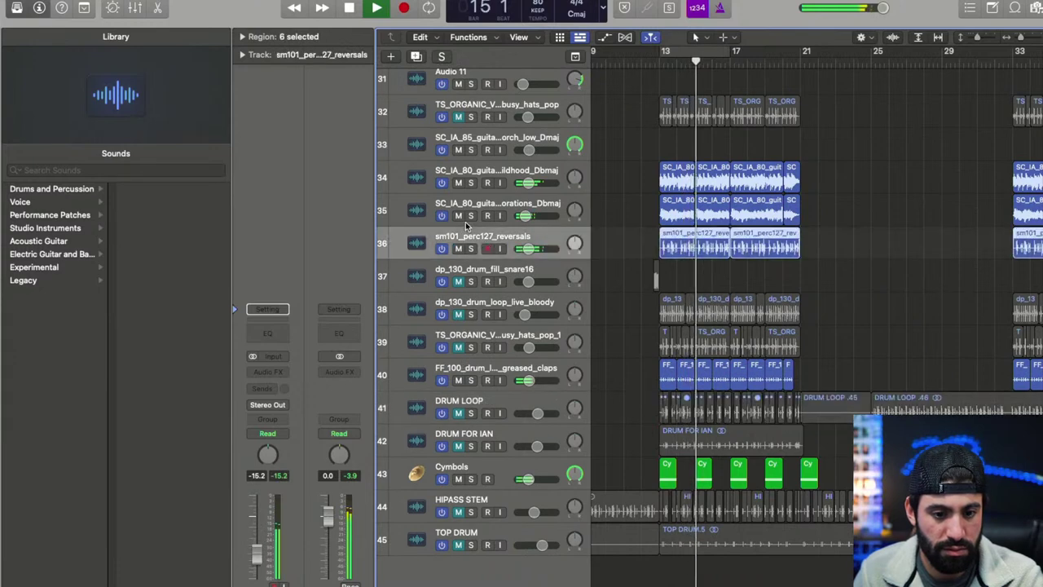
{"action": "key", "text": "super+BackSpace"}
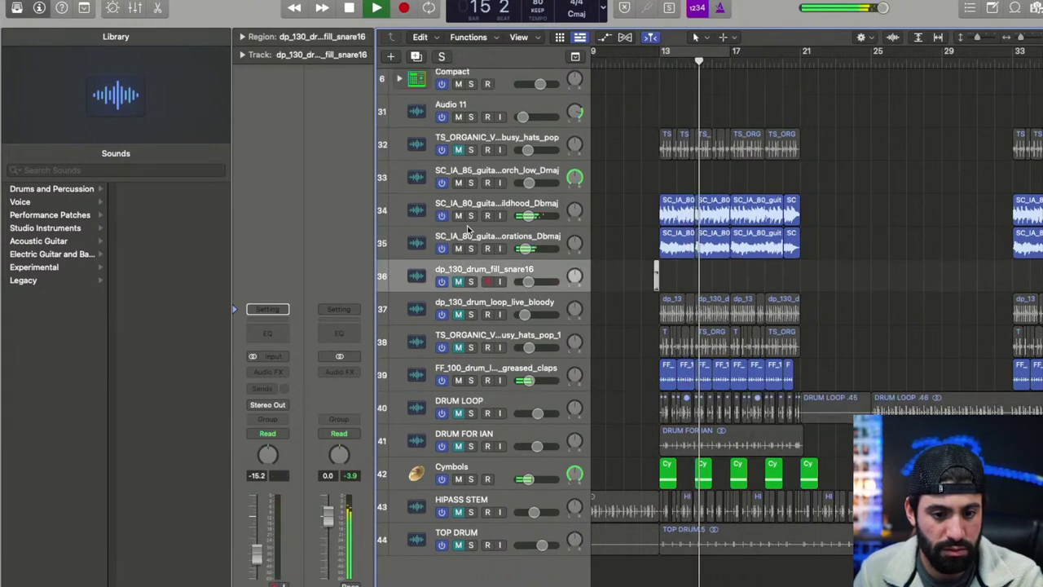
{"action": "left_click", "coordinate": [477, 331]}
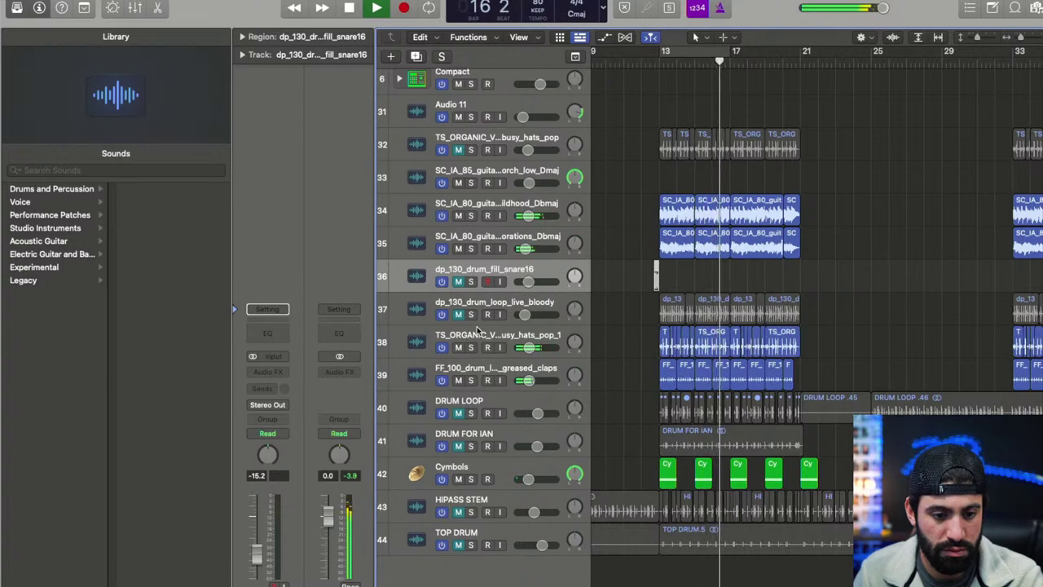
{"action": "left_click", "coordinate": [478, 331]}
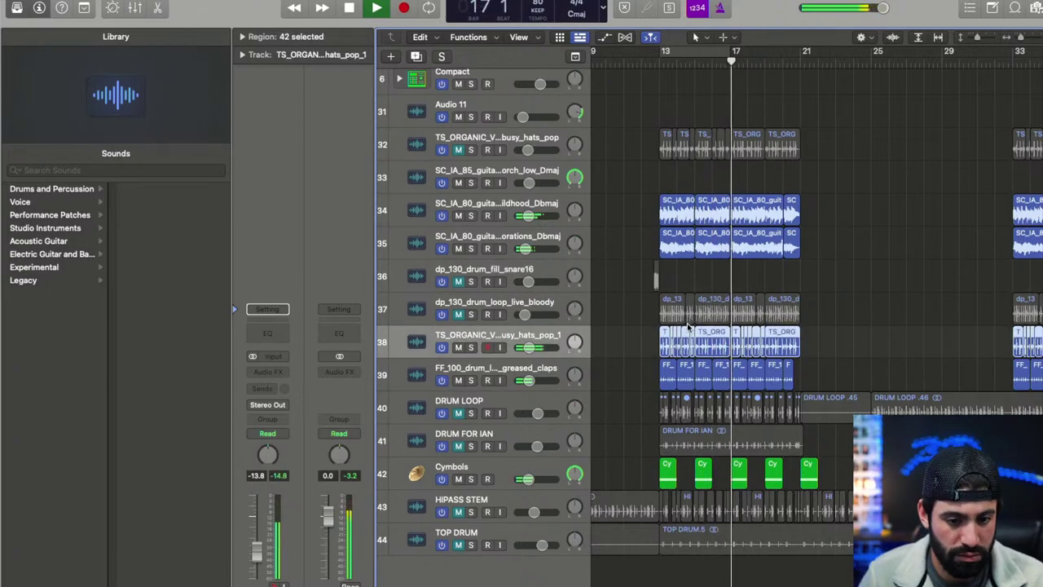
{"action": "left_click", "coordinate": [459, 342]}
{"action": "key", "text": "super+BackSpace"}
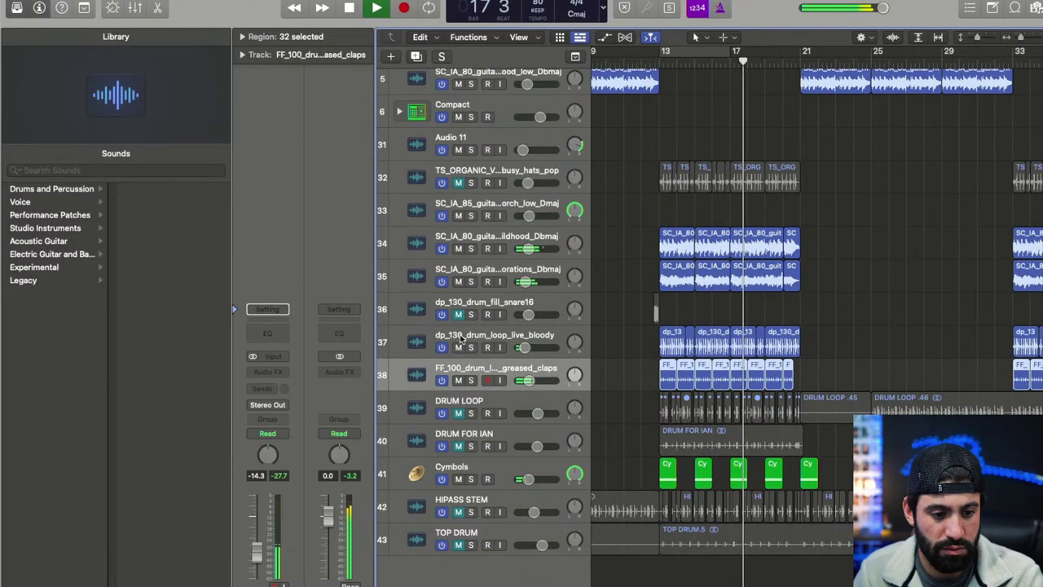
- Undo the deletion of the FF_100 greased_claps regions and delete the dp_130_drum_loop_live_bloody track instead
{"action": "key", "text": "BackSpace"}
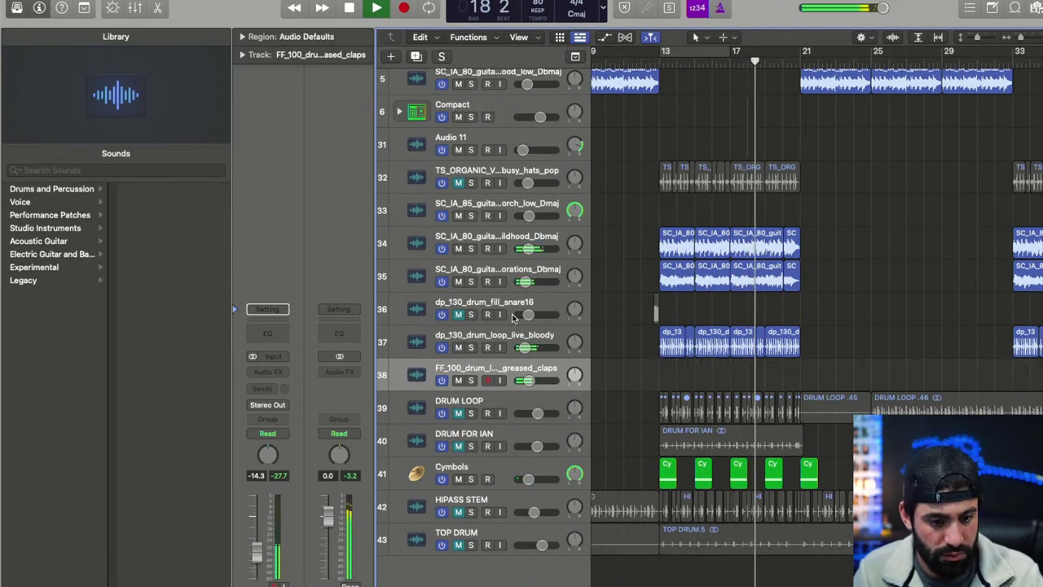
{"action": "key", "text": "super+z"}
{"action": "key", "text": "Up"}
{"action": "key", "text": "super+BackSpace"}
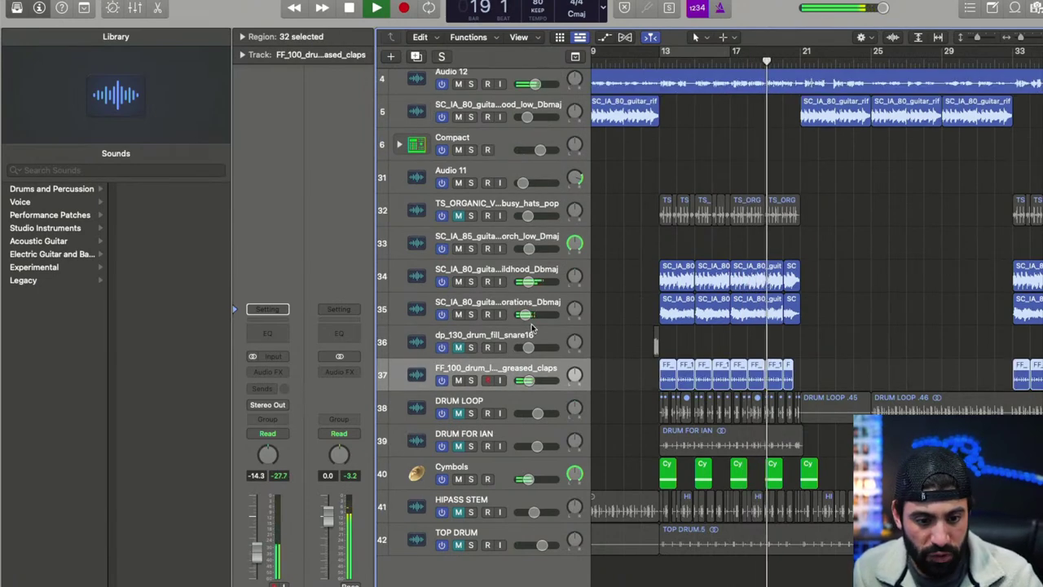
- Unmute the TS_ORGANIC busy_hats_pop track, audition it from bar 13 at about -13 dB, and delete the track
{"action": "left_click", "coordinate": [489, 201]}
{"action": "left_click", "coordinate": [460, 215]}
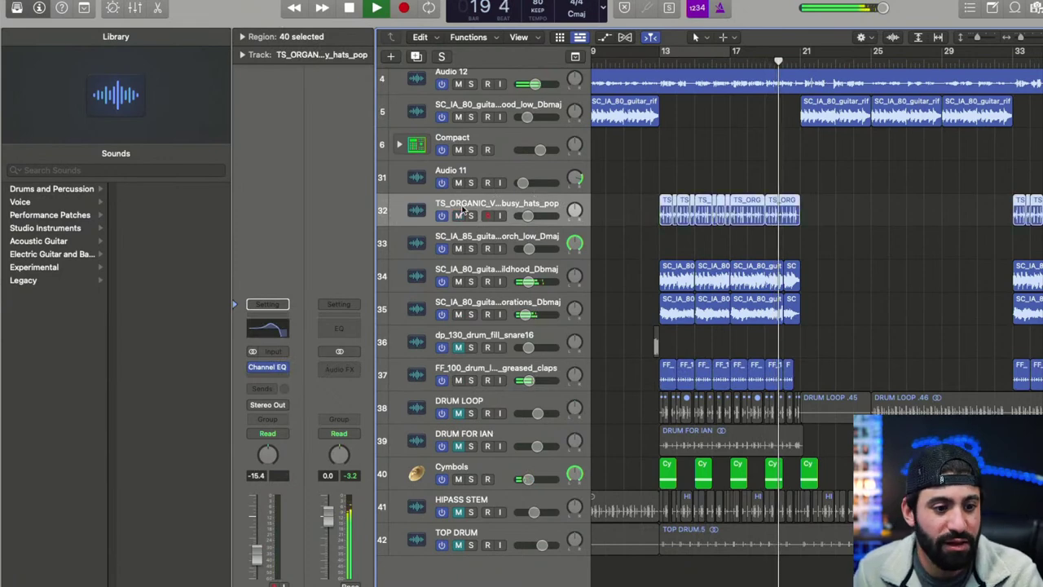
{"action": "key", "text": "shift+space"}
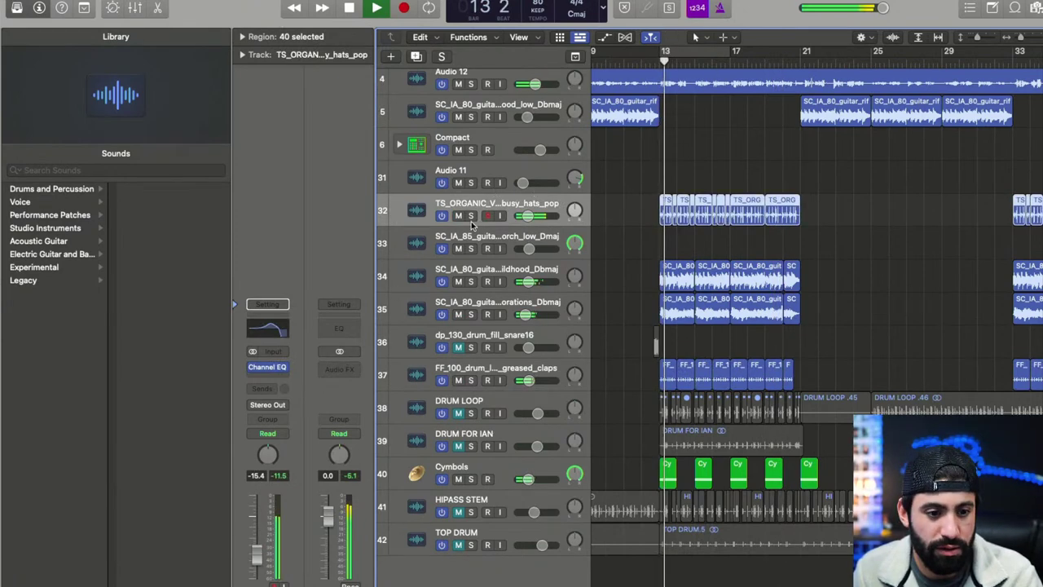
{"action": "left_click_drag", "start_coordinate": [528, 215], "coordinate": [551, 203]}
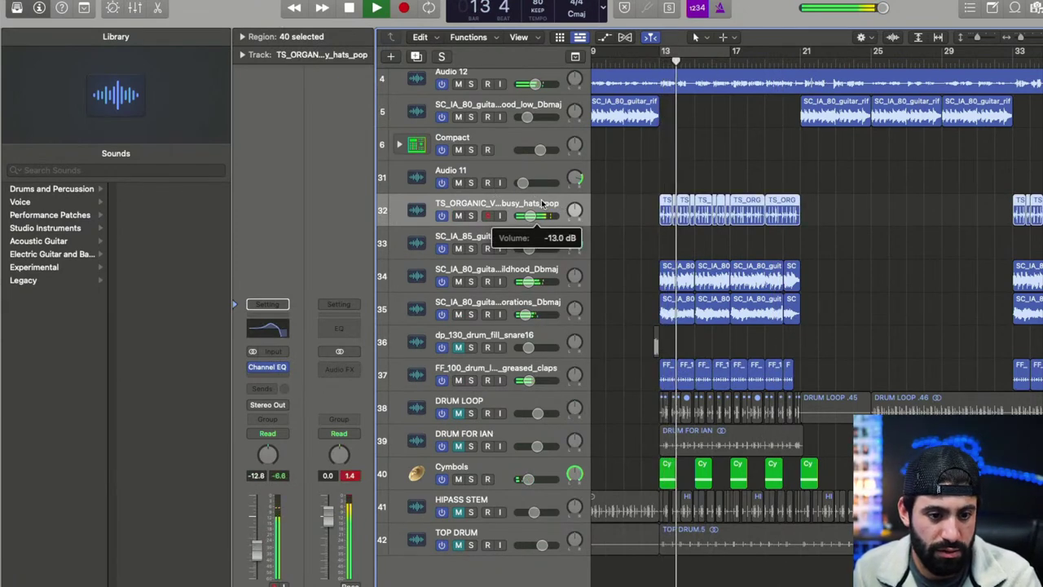
{"action": "key", "text": "super+BackSpace"}
- Examine the remaining tracks and regions across the whole arrangement during playback
{"action": "key", "text": "super+Left"}
{"action": "key", "text": "super+Left"}
{"action": "key", "text": "super+Left"}
{"action": "key", "text": "super+Left"}
{"action": "key", "text": "super+Left"}
{"action": "key", "text": "super+Left"}
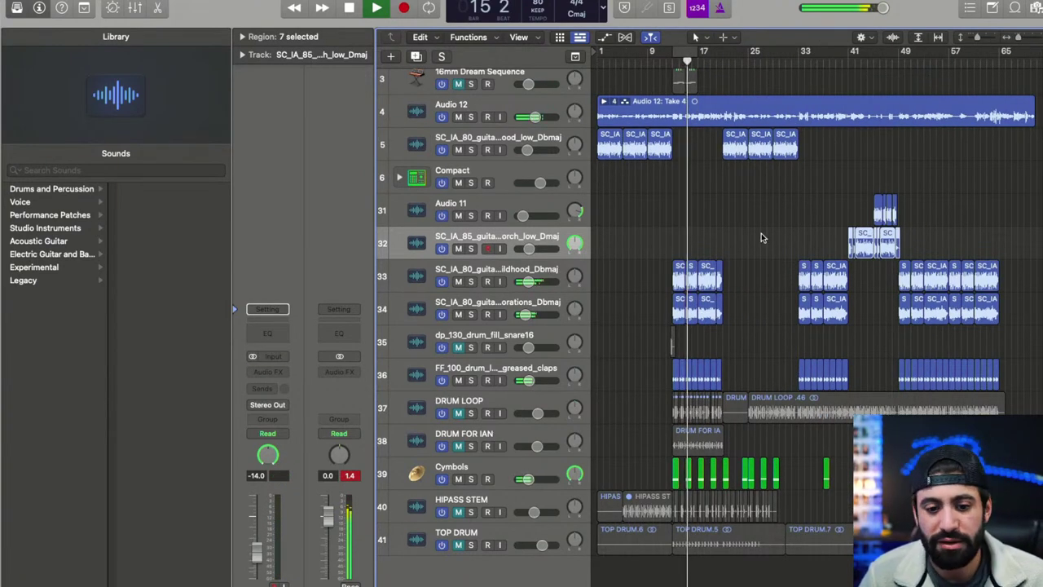
{"action": "key", "text": "super+Right"}
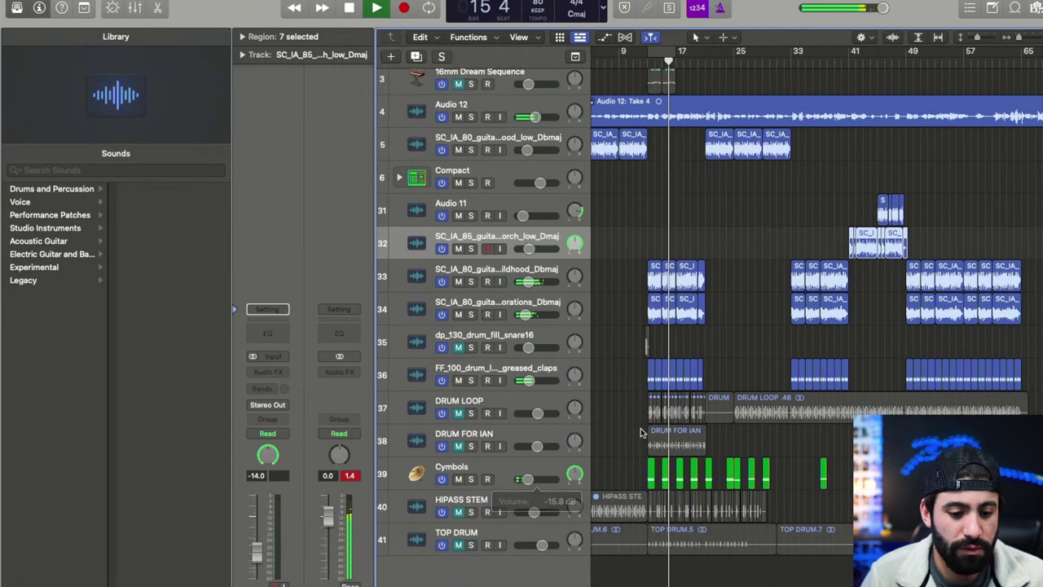
{"action": "key", "text": "super+Right"}
{"action": "key", "text": "super+Left"}
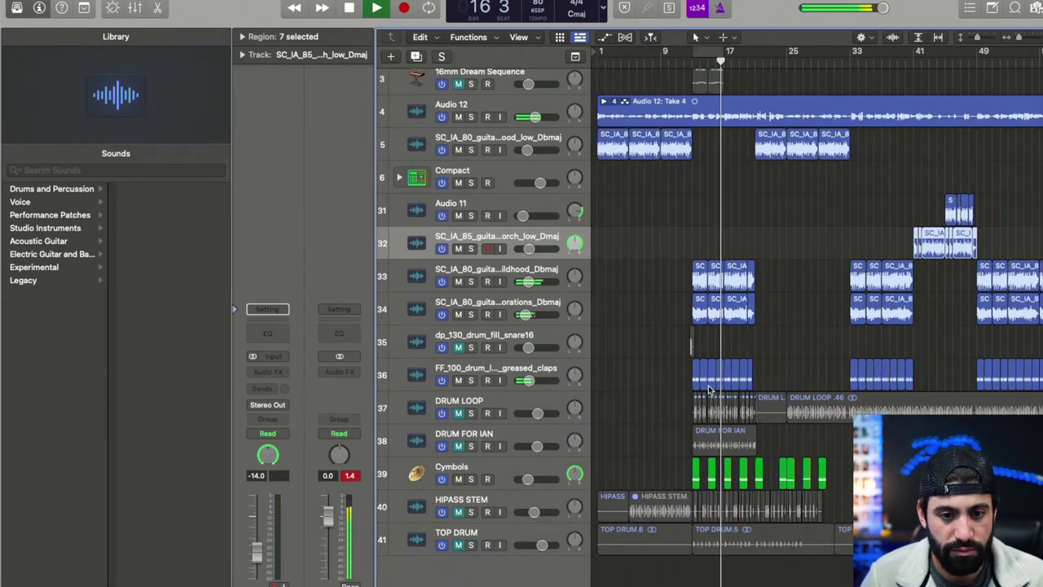
- Enlarge the track rows and select the 16mm Dream Sequence track, unmuting it
{"action": "key", "text": "super+Up"}
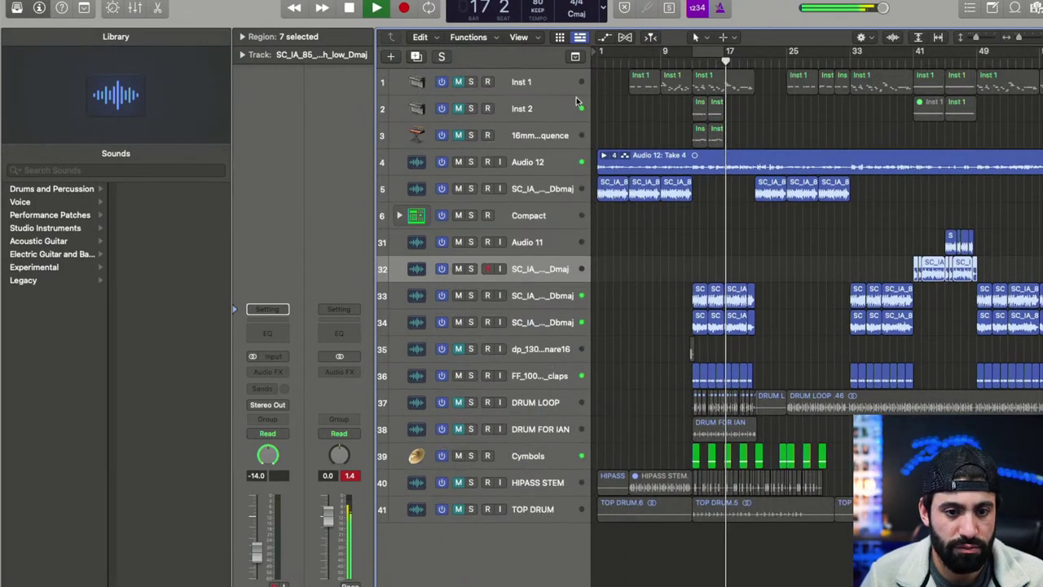
{"action": "key", "text": "super+Down"}
{"action": "key", "text": "super+Down"}
{"action": "left_click", "coordinate": [468, 149]}
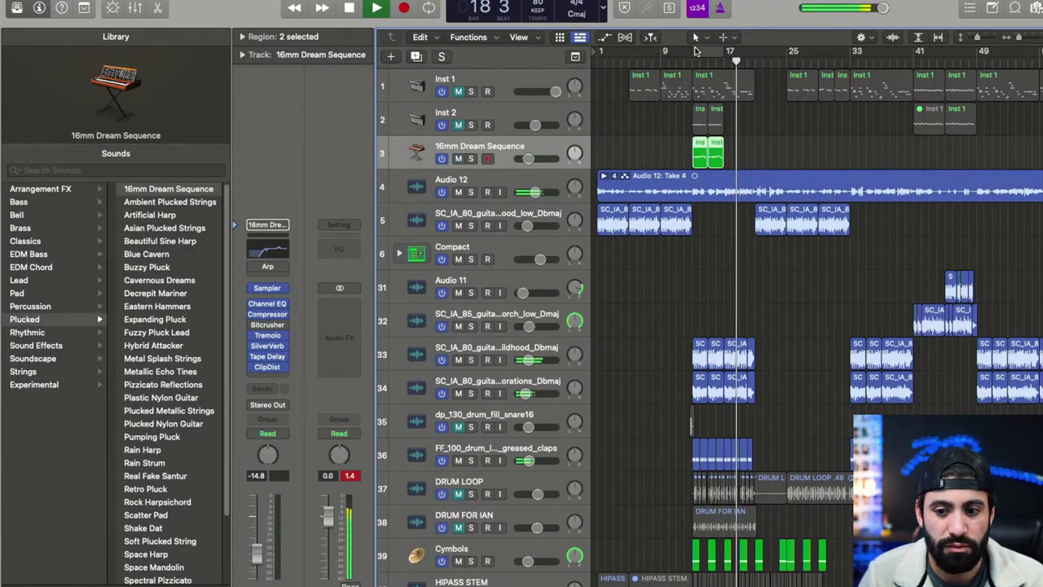
- Duplicate the 16mm Dream Sequence track, move the two Inst 2 regions at bar 13 onto the duplicate, and play from there
{"action": "left_click", "coordinate": [693, 58]}
{"action": "key", "text": "super+Right"}
{"action": "key", "text": "super+Right"}
{"action": "key", "text": "super+Right"}
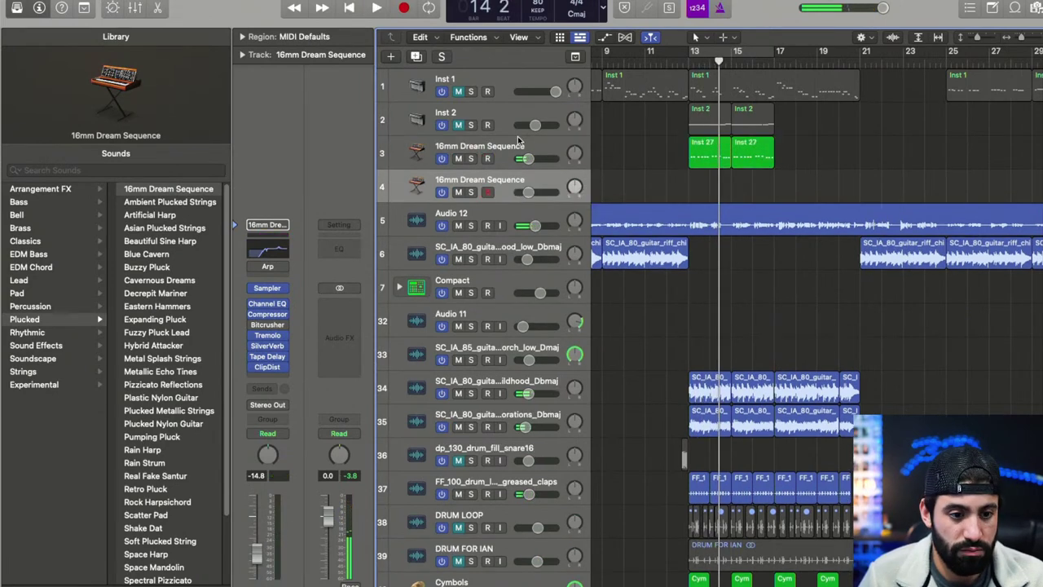
{"action": "key", "text": "super+d"}
{"action": "left_click", "coordinate": [796, 99]}
{"action": "left_click_drag", "start_coordinate": [795, 101], "coordinate": [709, 194]}
{"action": "key", "text": "super+z"}
{"action": "key", "text": "space"}
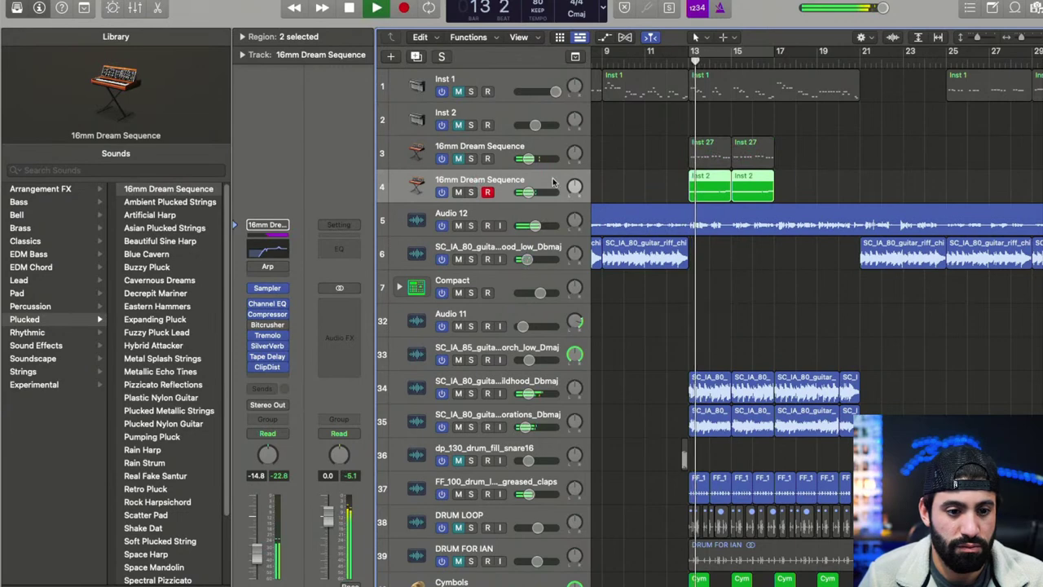
- Raise all notes in the two moved Inst 2 regions by an octave and set their track's volume to -17.0 dB during playback
{"action": "left_click_drag", "start_coordinate": [529, 192], "coordinate": [530, 192]}
{"action": "left_click_drag", "start_coordinate": [654, 185], "coordinate": [817, 172]}
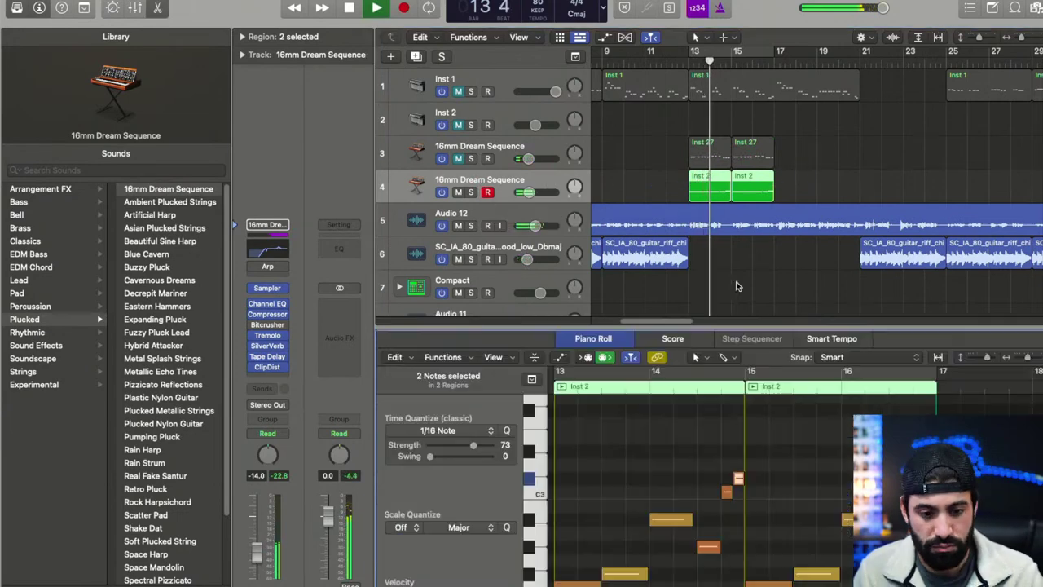
{"action": "key", "text": "p"}
{"action": "key", "text": "space"}
{"action": "key", "text": "space"}
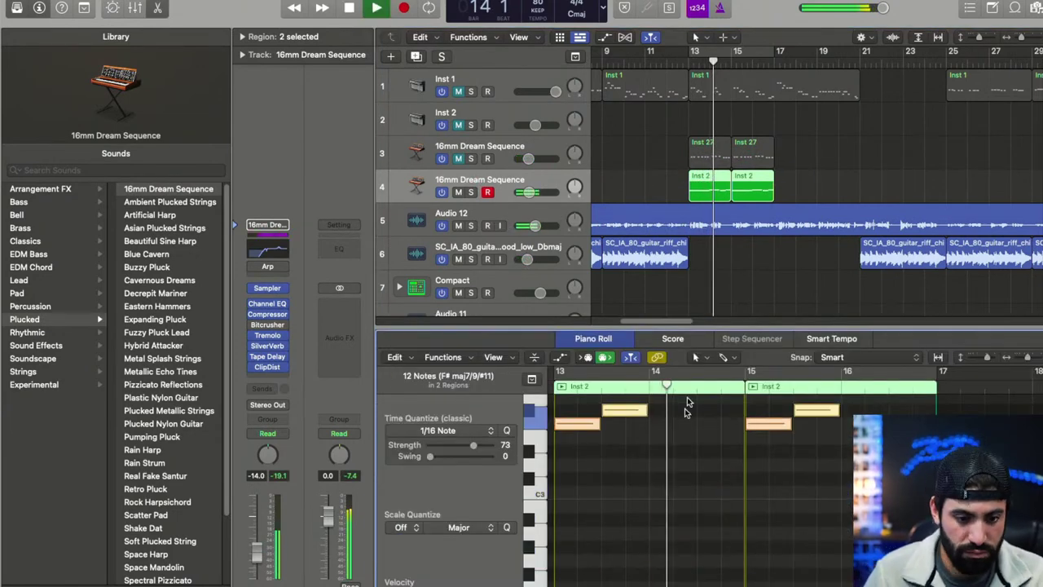
{"action": "left_click_drag", "start_coordinate": [530, 192], "coordinate": [555, 185]}
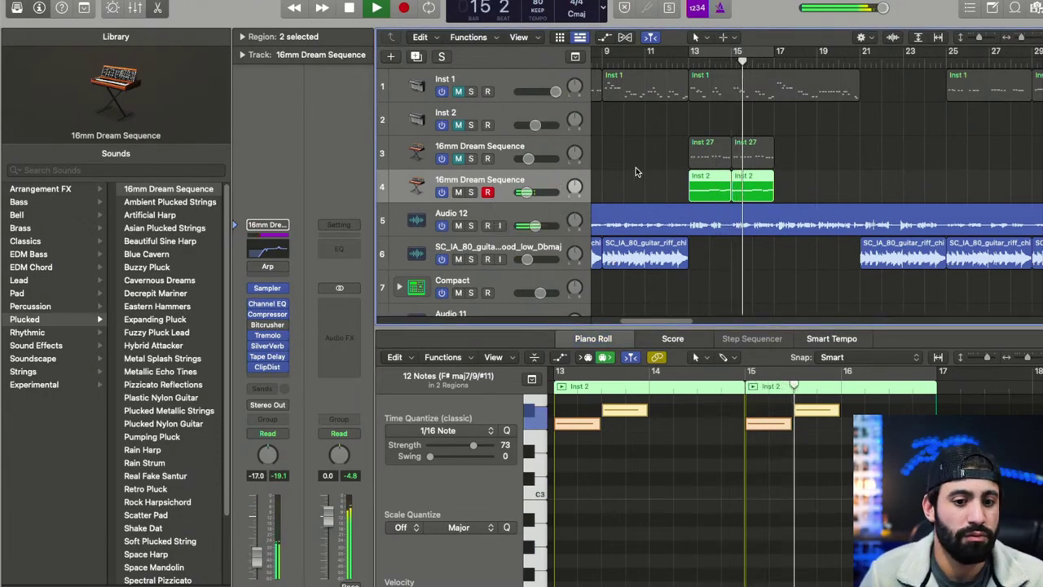
{"action": "key", "text": "super+Left"}
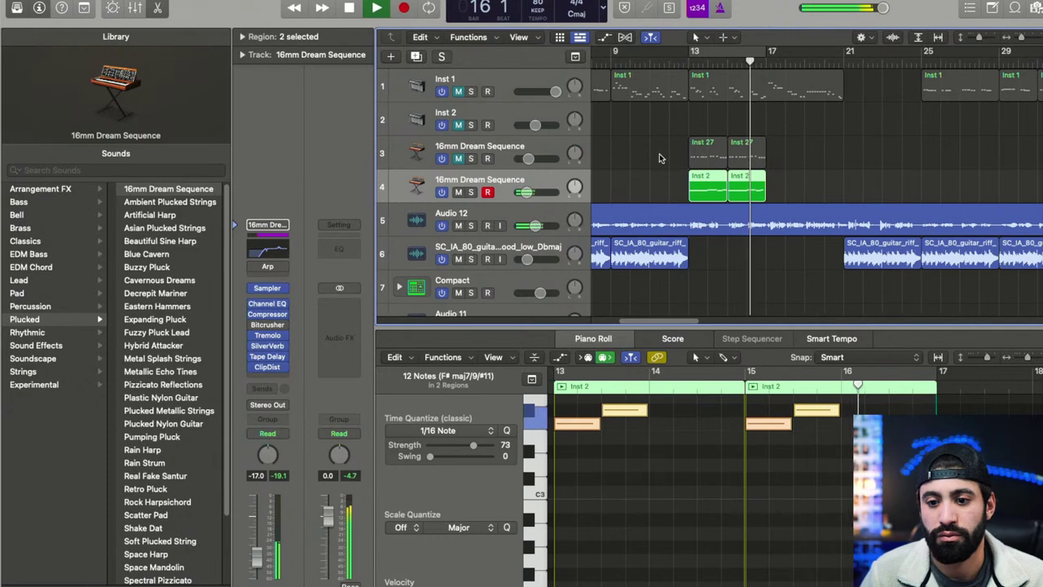
{"action": "left_click", "coordinate": [827, 155]}
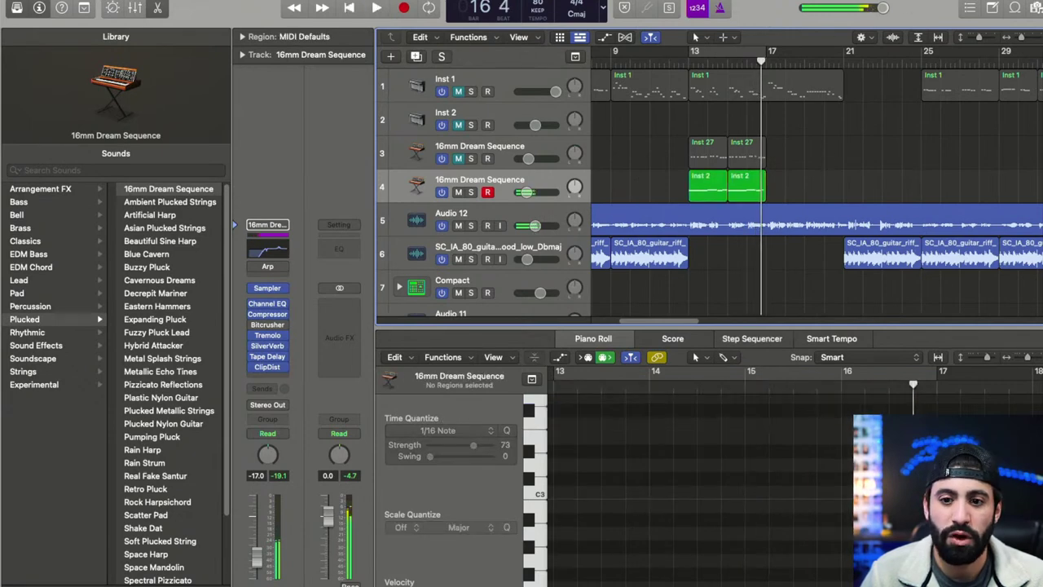
- Open the project notes and read through the song's lyrics
{"action": "left_click", "coordinate": [995, 6]}
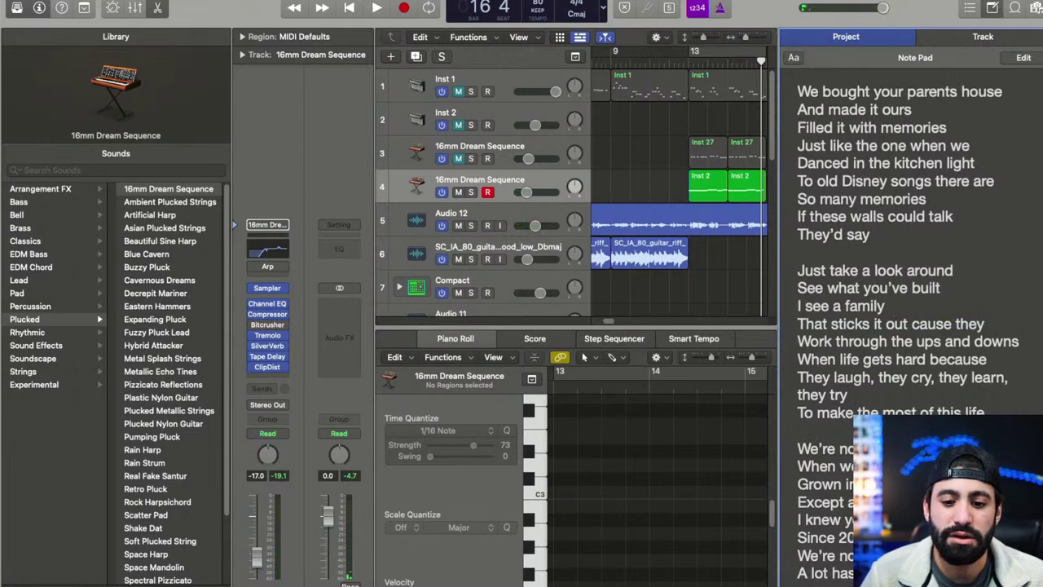
{"action": "scroll", "coordinate": [904, 326], "scroll_direction": "down", "scroll_amount": 5}
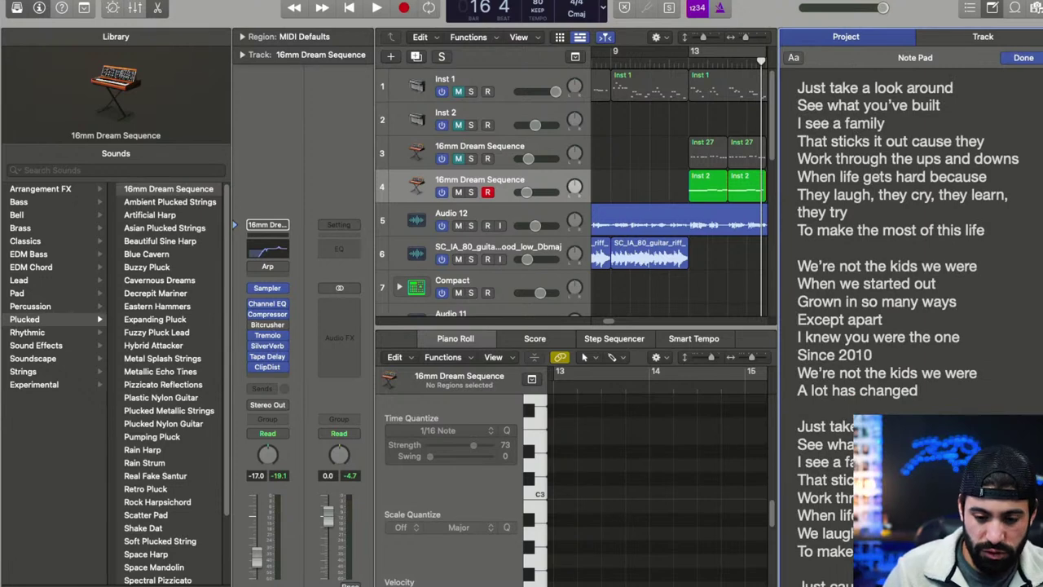
{"action": "scroll", "coordinate": [904, 326], "scroll_direction": "down", "scroll_amount": 2}
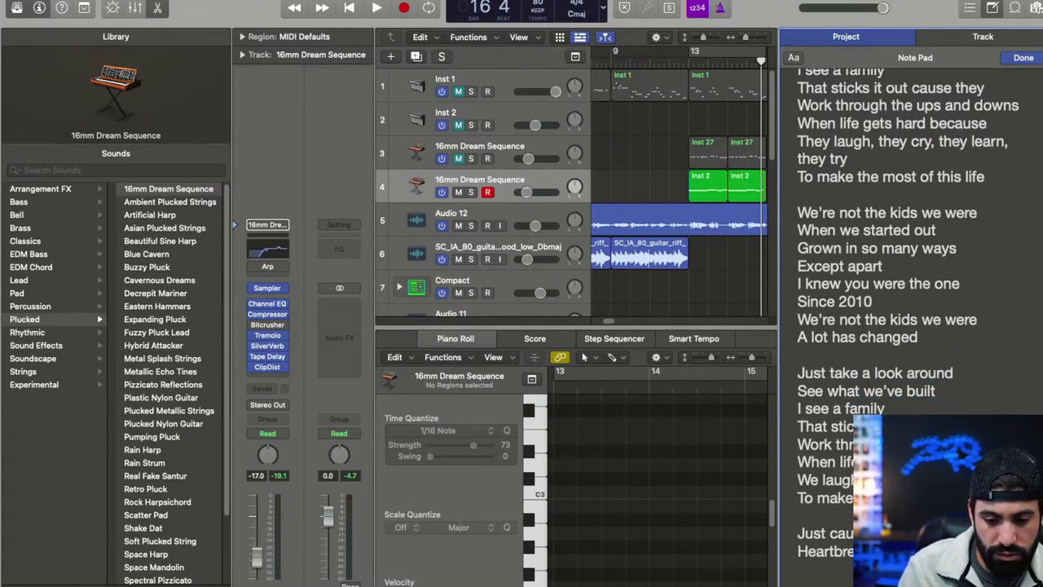
- Cycle the two Inst 2 regions from bar 13 to 17, close the editor pane, and play the loop
{"action": "left_click", "coordinate": [693, 338]}
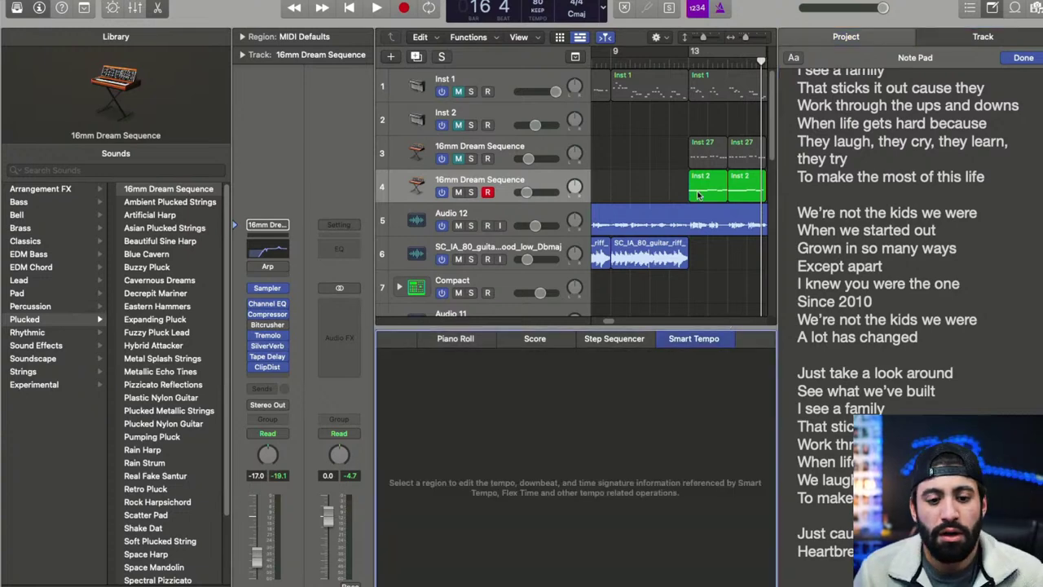
{"action": "left_click", "coordinate": [691, 188]}
{"action": "left_click", "coordinate": [687, 71]}
{"action": "left_click", "coordinate": [692, 51]}
{"action": "left_click", "coordinate": [670, 116]}
{"action": "key", "text": "space"}
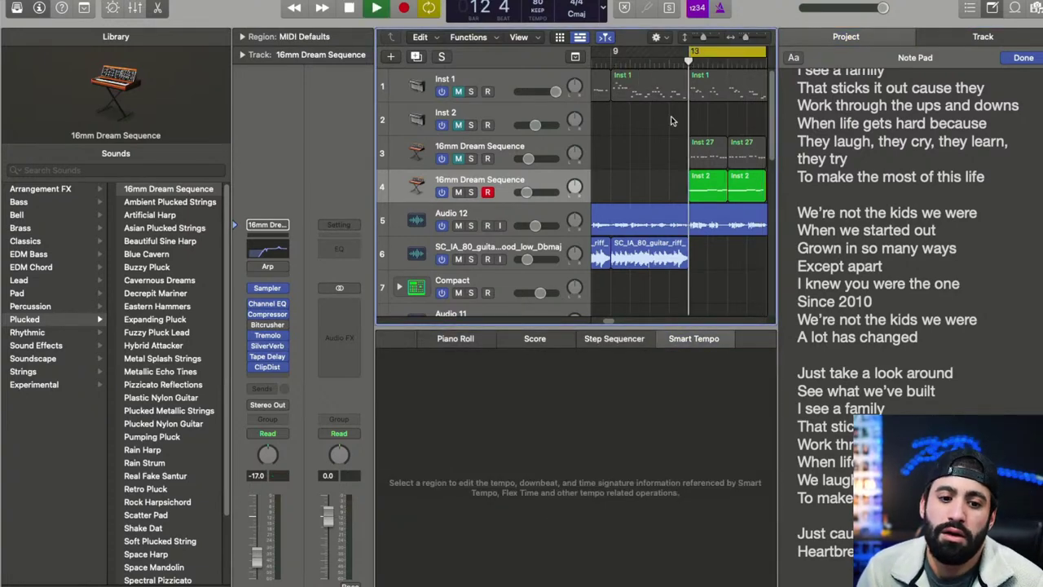
{"action": "key", "text": "e"}
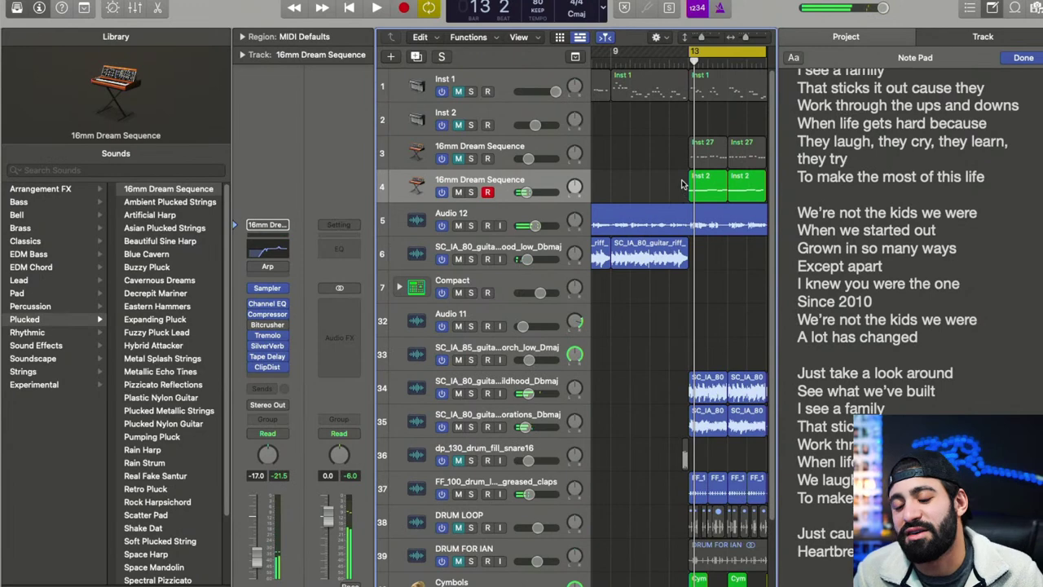
{"action": "key", "text": "space"}
- Set the low-cut frequency in the duplicated 16mm Dream Sequence track's Channel EQ to 805 Hz and hide the project notes
{"action": "scroll", "coordinate": [683, 184], "scroll_direction": "right", "scroll_amount": 5}
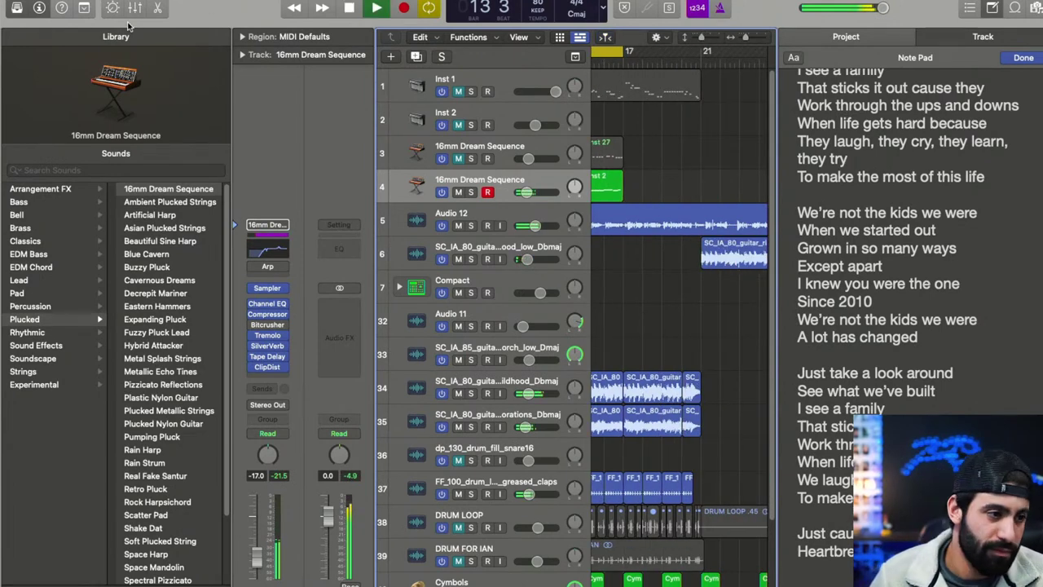
{"action": "scroll", "coordinate": [600, 143], "scroll_direction": "left", "scroll_amount": 10}
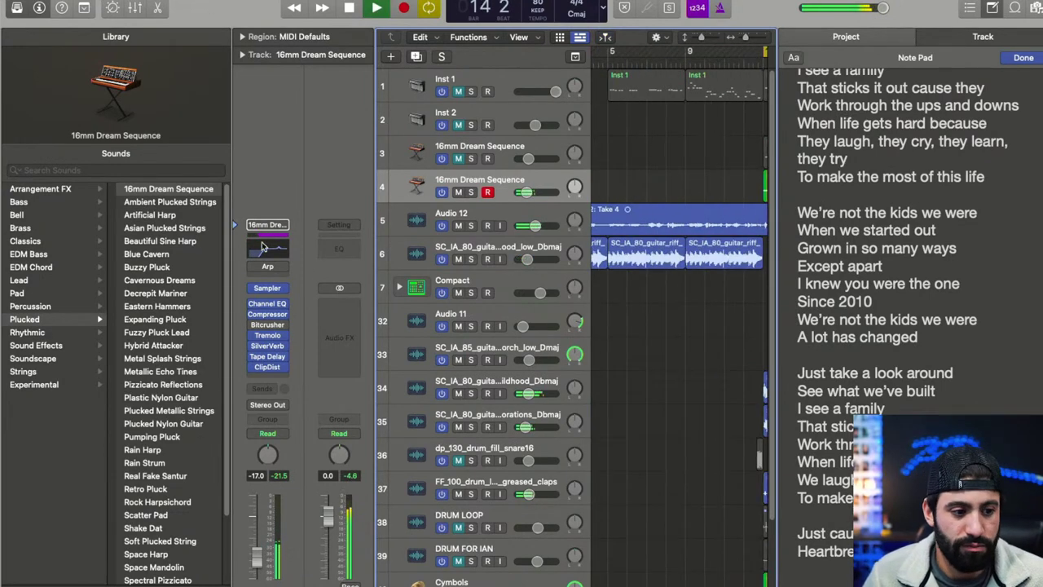
{"action": "left_click", "coordinate": [262, 247]}
{"action": "left_click_drag", "start_coordinate": [427, 348], "coordinate": [426, 369]}
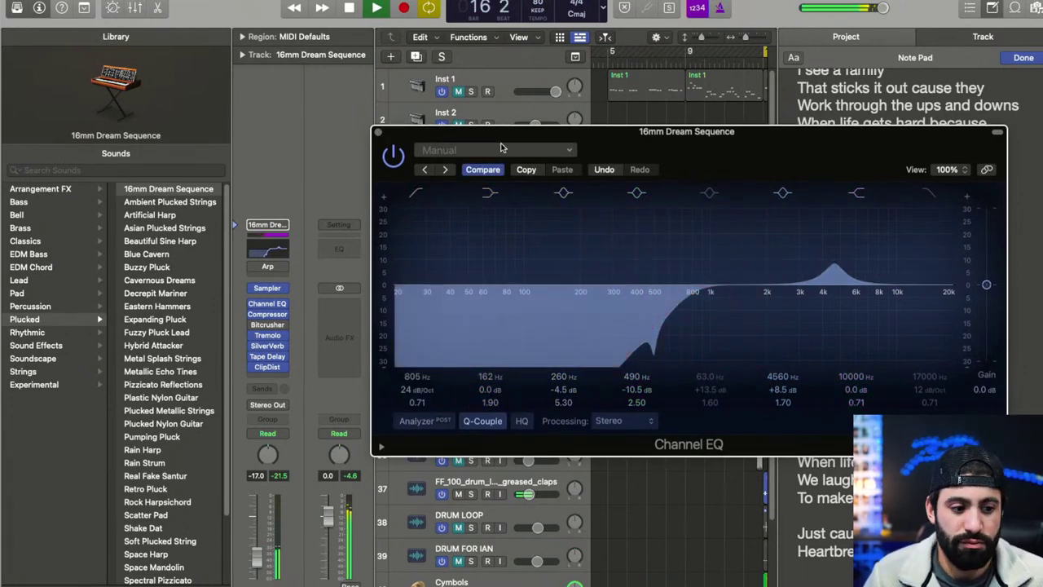
{"action": "left_click", "coordinate": [380, 131]}
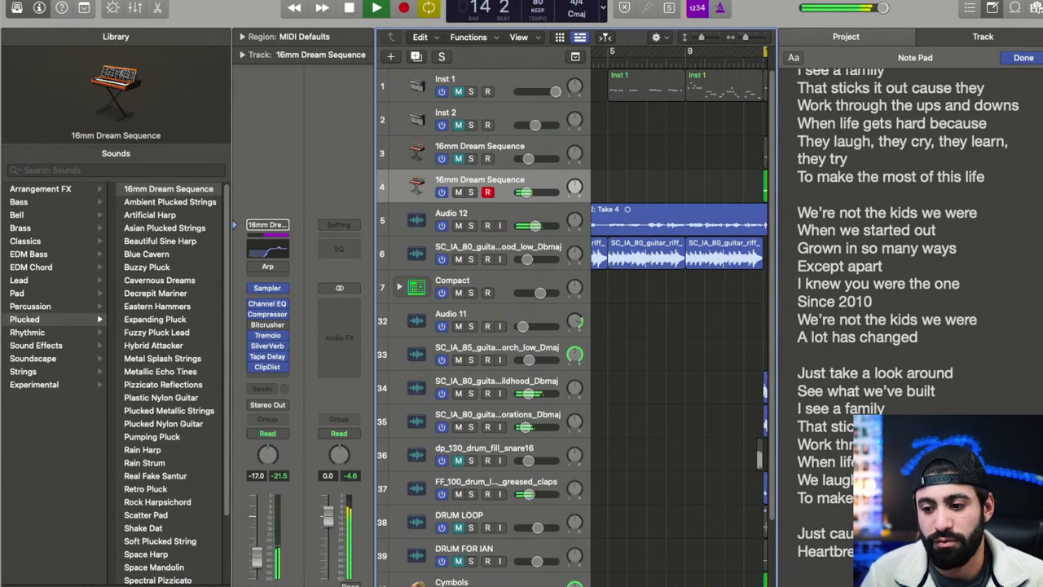
{"action": "left_click", "coordinate": [997, 4]}
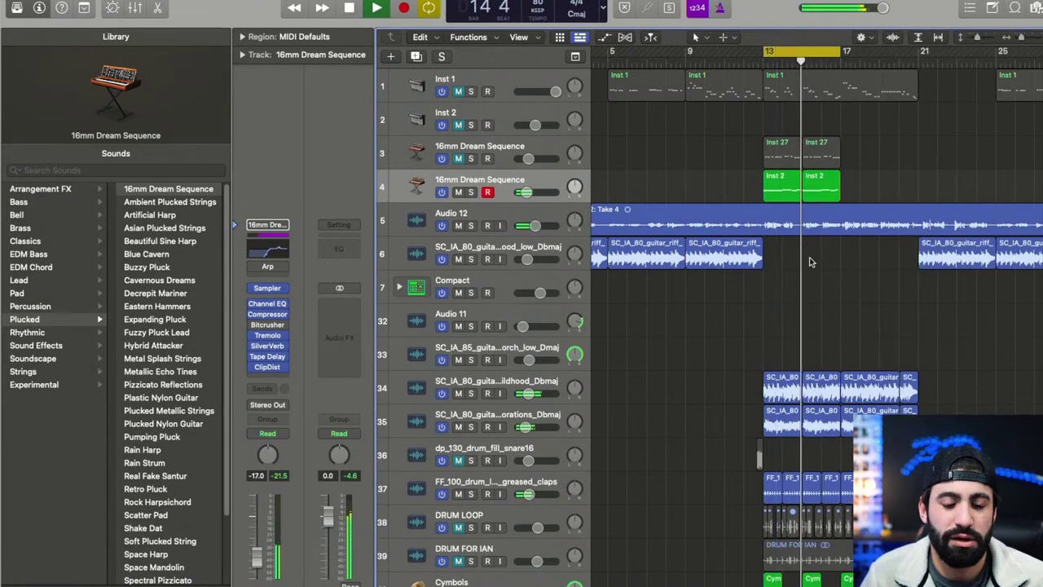
- Turn off cycling and repeat the two Inst 2 regions on the lower 16mm Dream Sequence track across bars 17 to 21
{"action": "scroll", "coordinate": [789, 294], "scroll_direction": "down", "scroll_amount": 5}
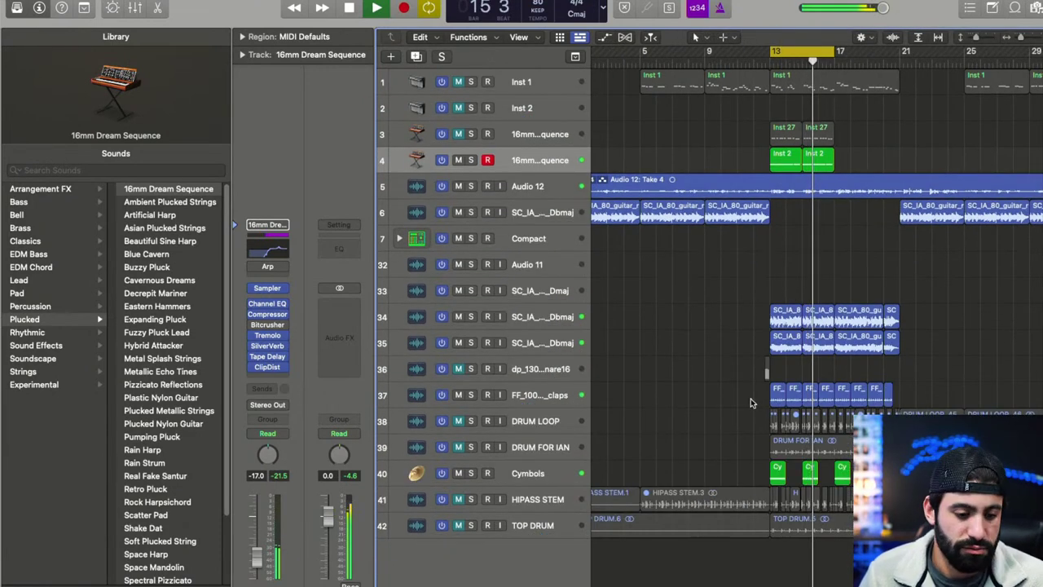
{"action": "scroll", "coordinate": [751, 401], "scroll_direction": "up", "scroll_amount": 1}
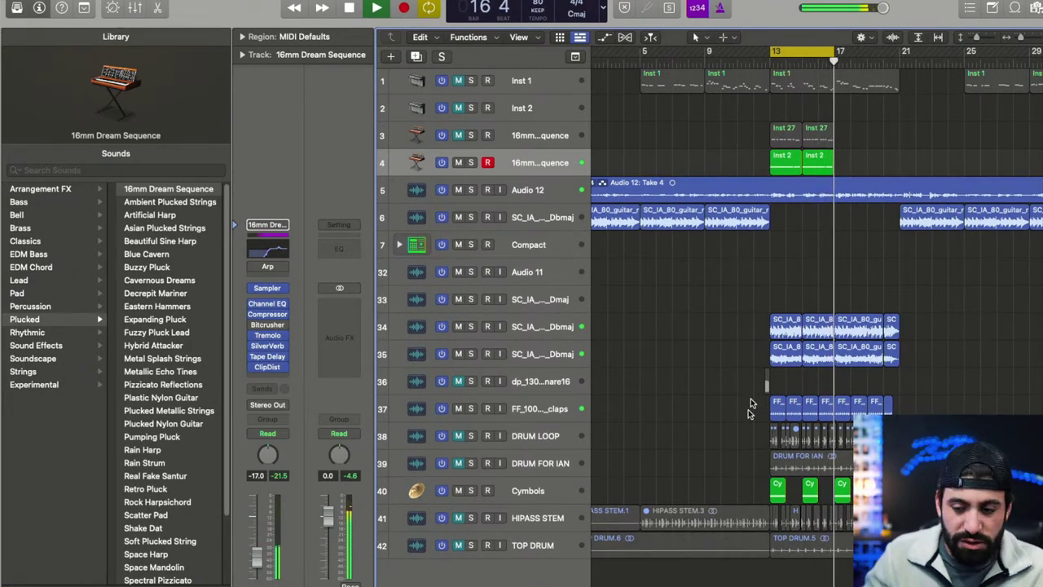
{"action": "key", "text": "space"}
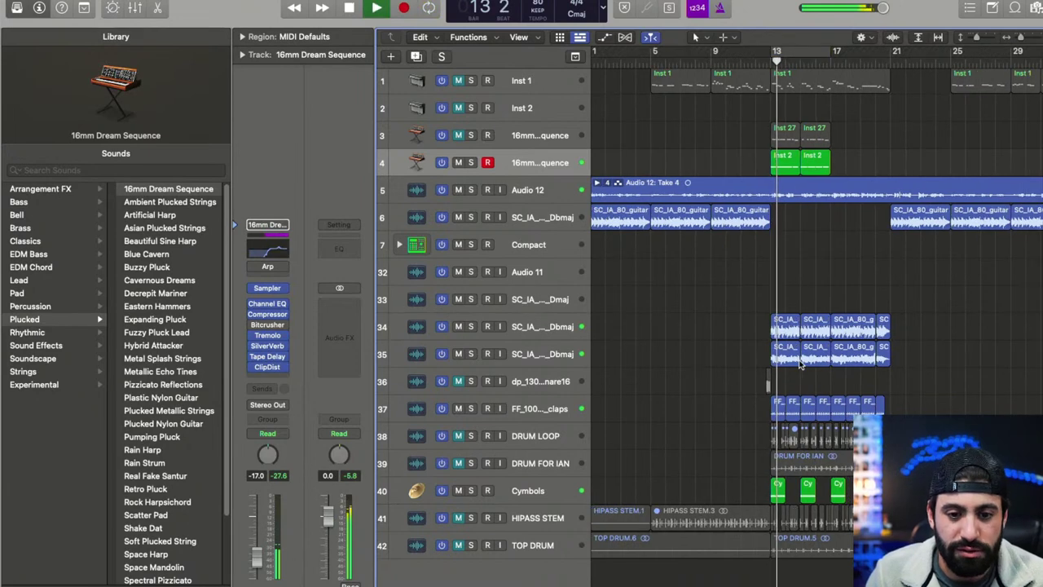
{"action": "scroll", "coordinate": [818, 81], "scroll_direction": "down", "scroll_amount": 2}
{"action": "left_click_drag", "start_coordinate": [836, 155], "coordinate": [754, 160]}
{"action": "key", "text": "super+r"}
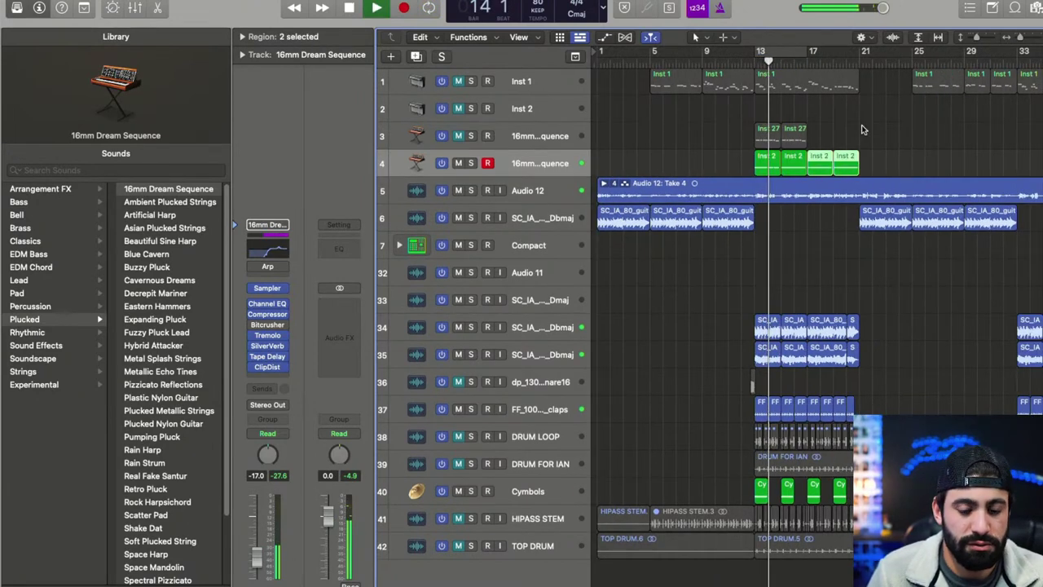
{"action": "key", "text": "super+Left"}
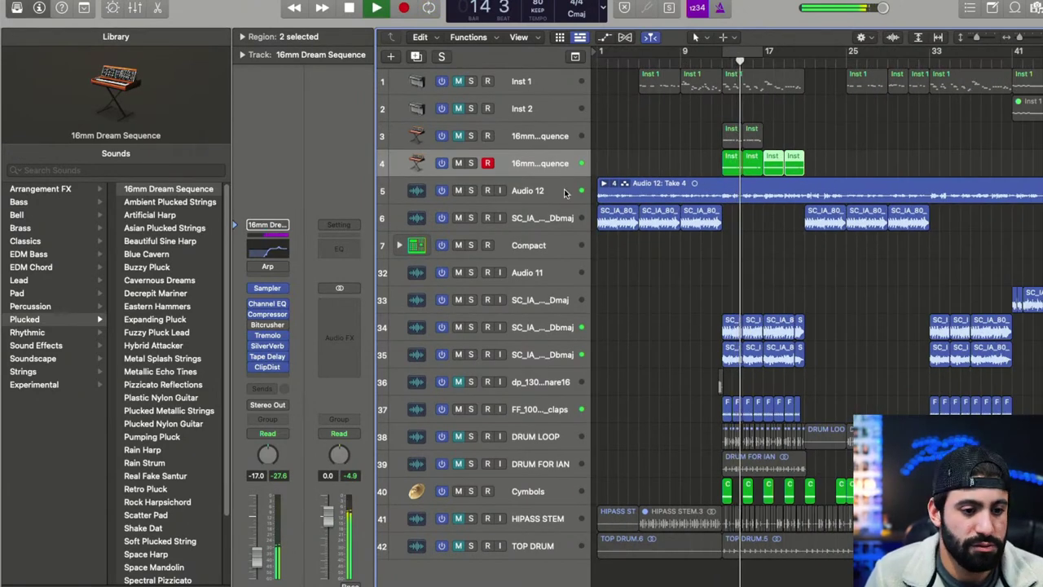
- Enlarge the track rows and solo the lower 16mm Dream Sequence track briefly to hear it on its own
{"action": "key", "text": "super+Down"}
{"action": "key", "text": "d"}
{"action": "key", "text": "d"}
{"action": "key", "text": "s"}
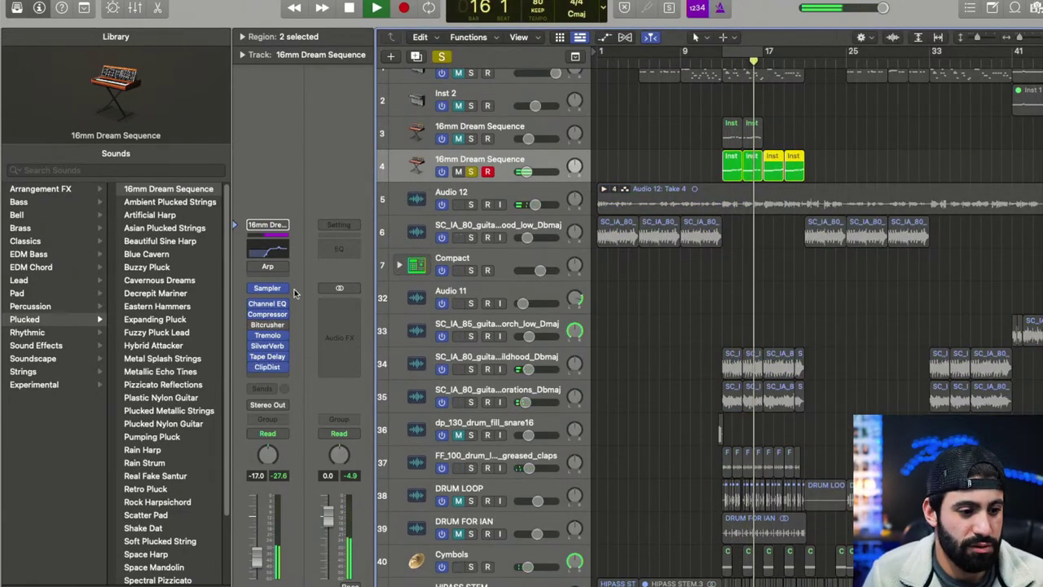
{"action": "key", "text": "s"}
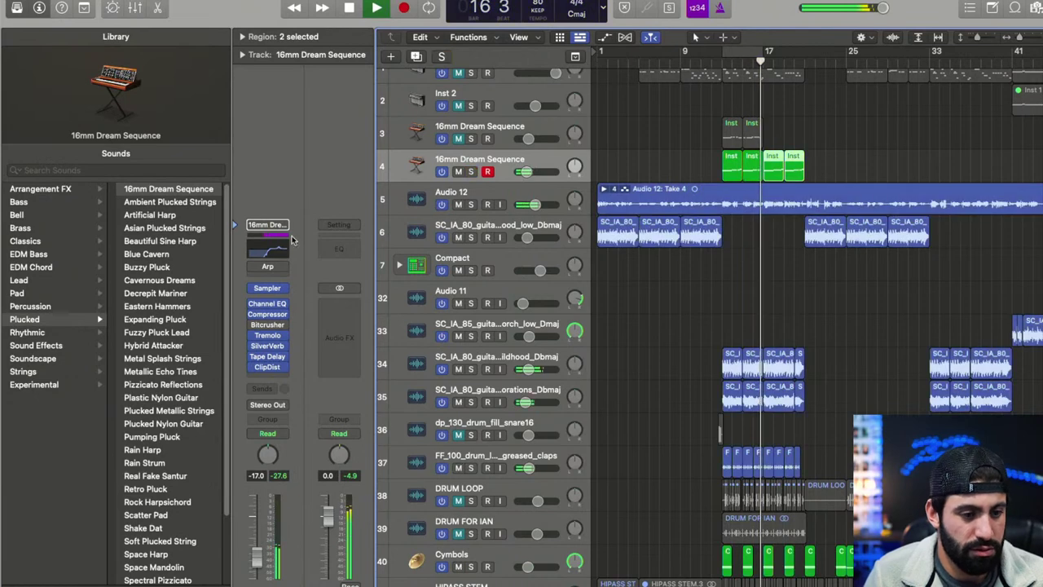
- Duplicate the lower 16mm Dream Sequence track, load Buzzy Pluck on the duplicate, and audition it over the cycle at -10.6 dB
{"action": "key", "text": "super+d"}
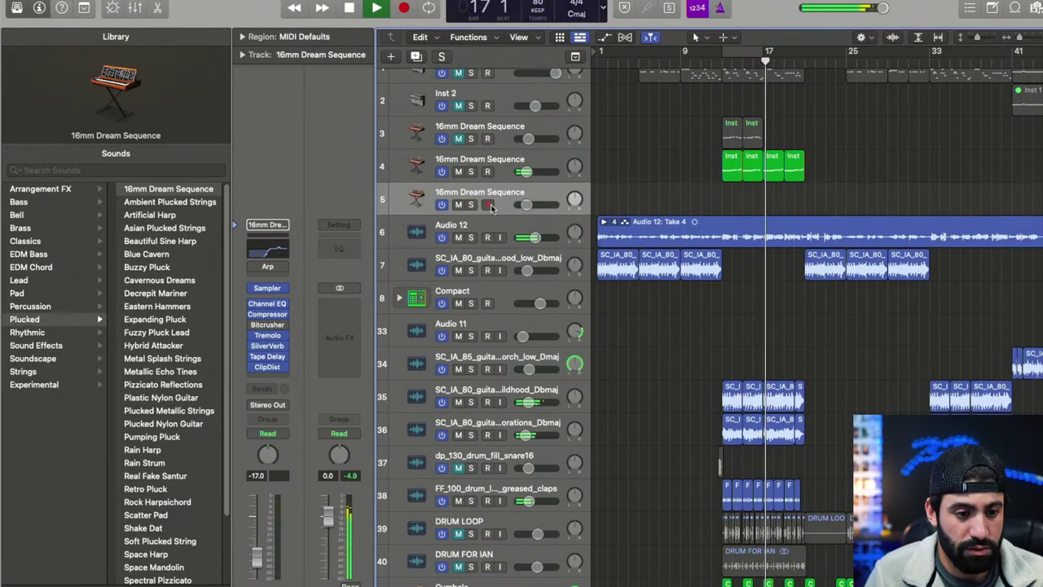
{"action": "left_click", "coordinate": [187, 265]}
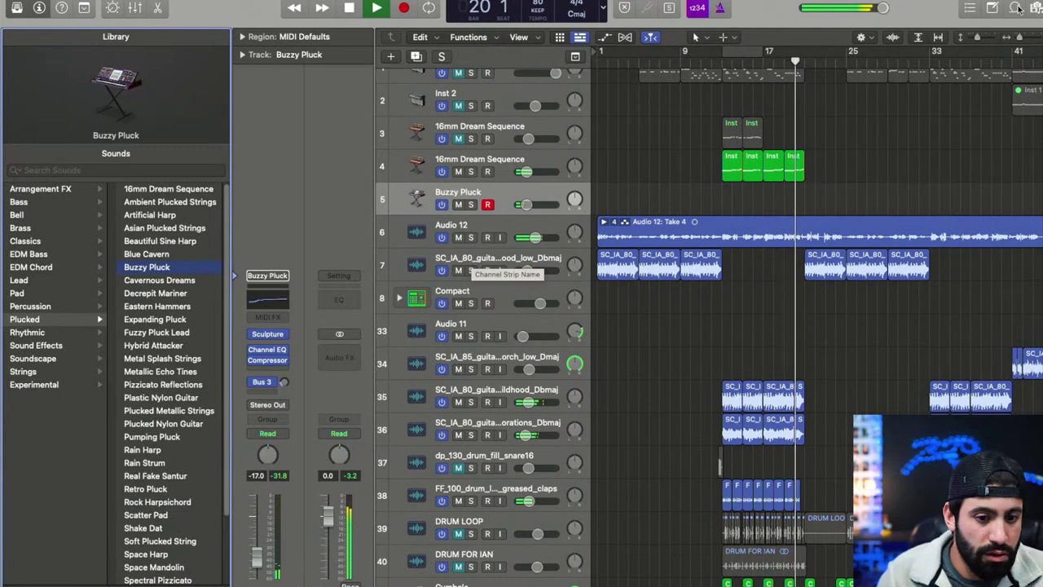
{"action": "key", "text": "c"}
{"action": "left_click_drag", "start_coordinate": [527, 205], "coordinate": [533, 205]}
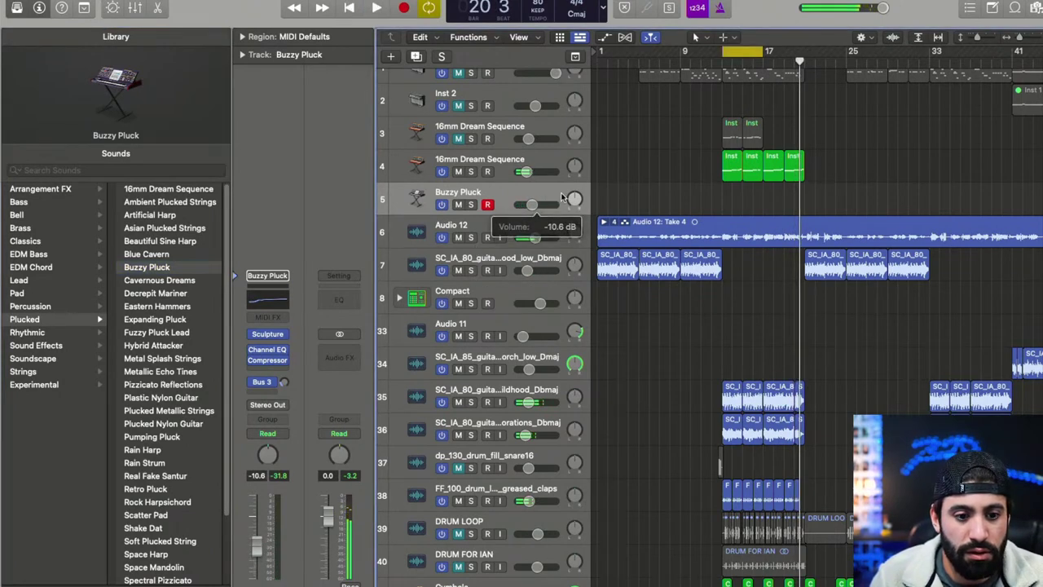
{"action": "key", "text": "space"}
{"action": "key", "text": "space"}
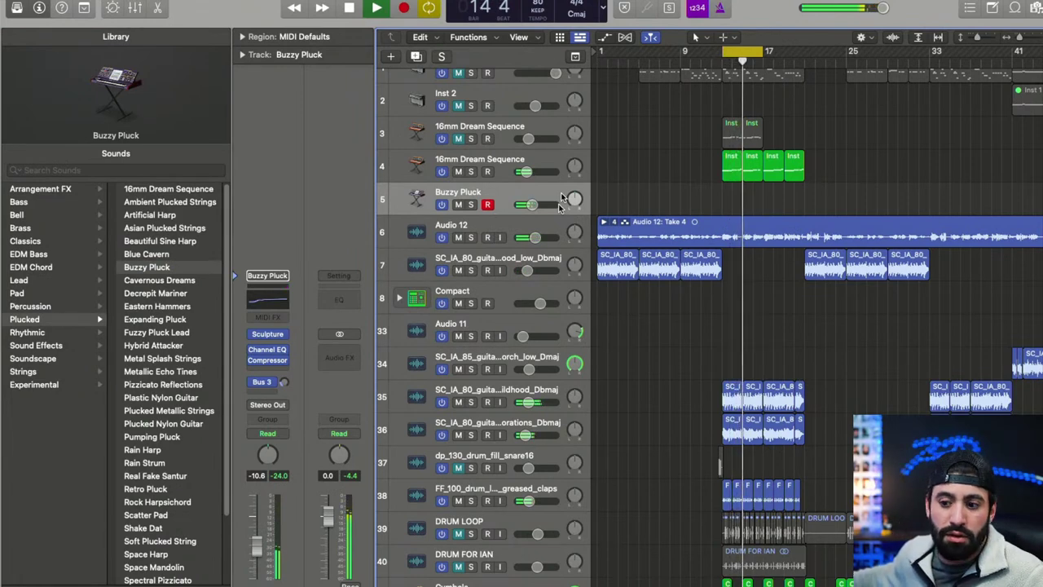
- Audition other plucked patches on the duplicate track, including Plucked Metallic Strings and Rain Harp, and delete the track
{"action": "left_click", "coordinate": [173, 384]}
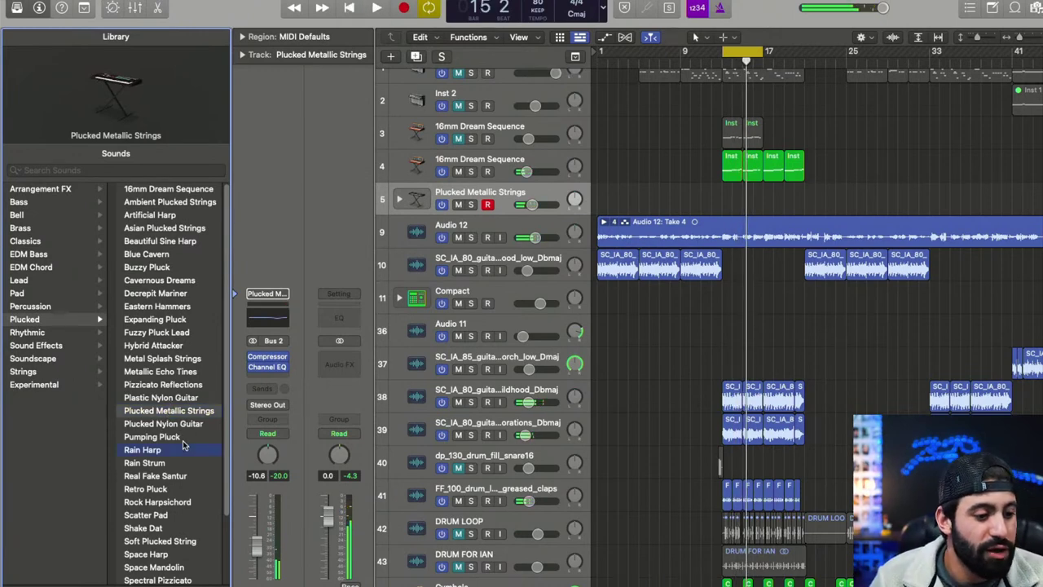
{"action": "key", "text": "space"}
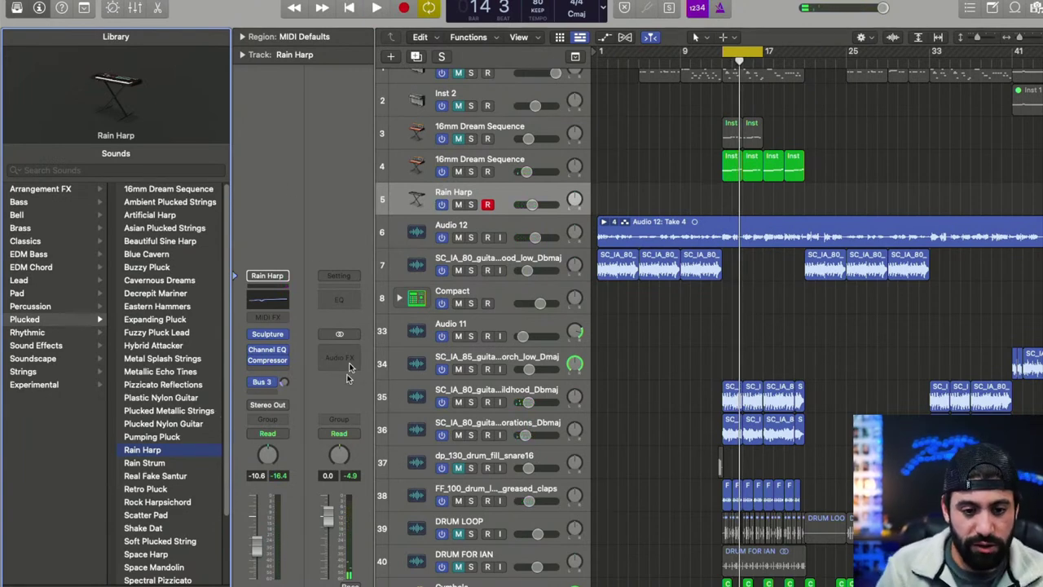
{"action": "key", "text": "super+BackSpace"}
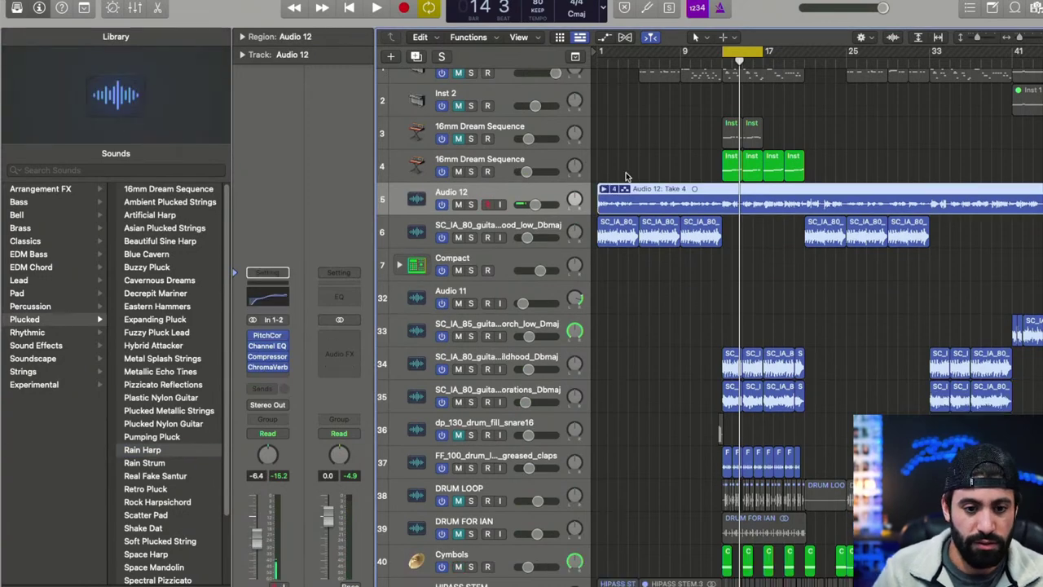
- Play the cycled section from bar 13 and review the remaining drum and percussion tracks
{"action": "key", "text": "space"}
{"action": "key", "text": "space"}
{"action": "scroll", "coordinate": [608, 361], "scroll_direction": "down", "scroll_amount": 3}
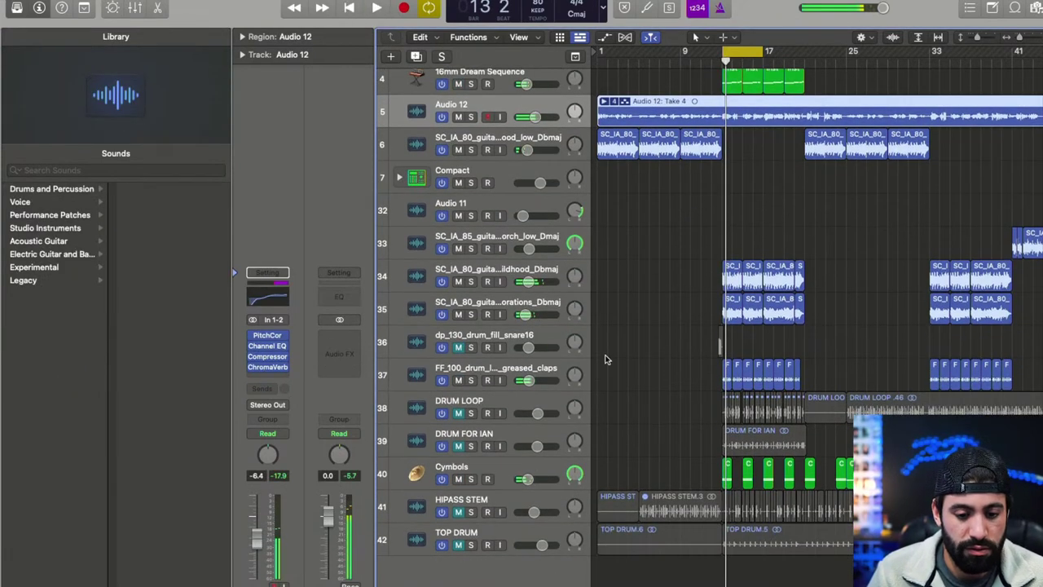
- Switch to the browser, go from the livestream dashboard to the webmail inbox, and reload it
{"action": "key", "text": "super+Tab"}
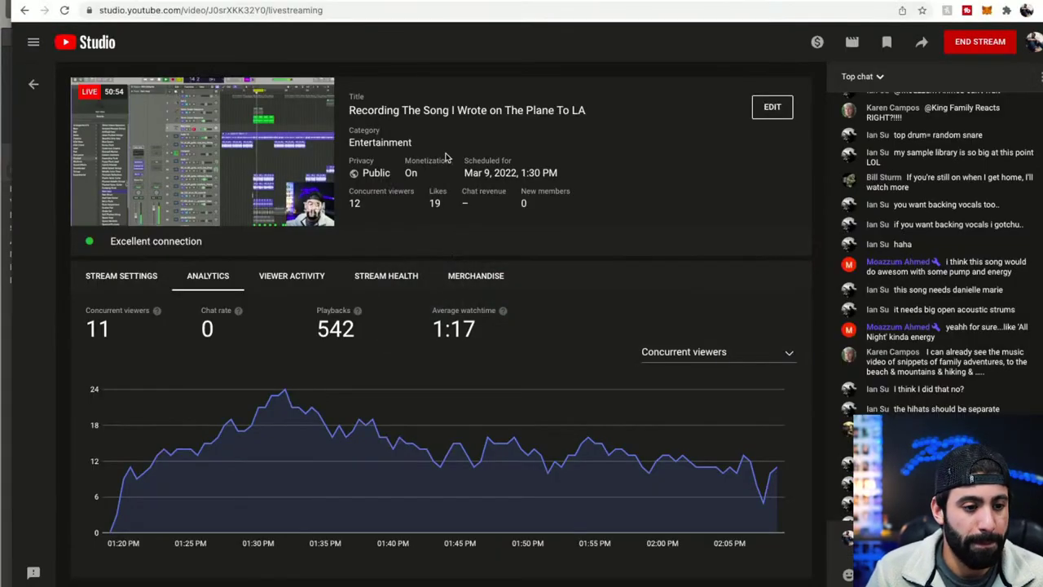
{"action": "key", "text": "ctrl+Tab"}
{"action": "key", "text": "super+r"}
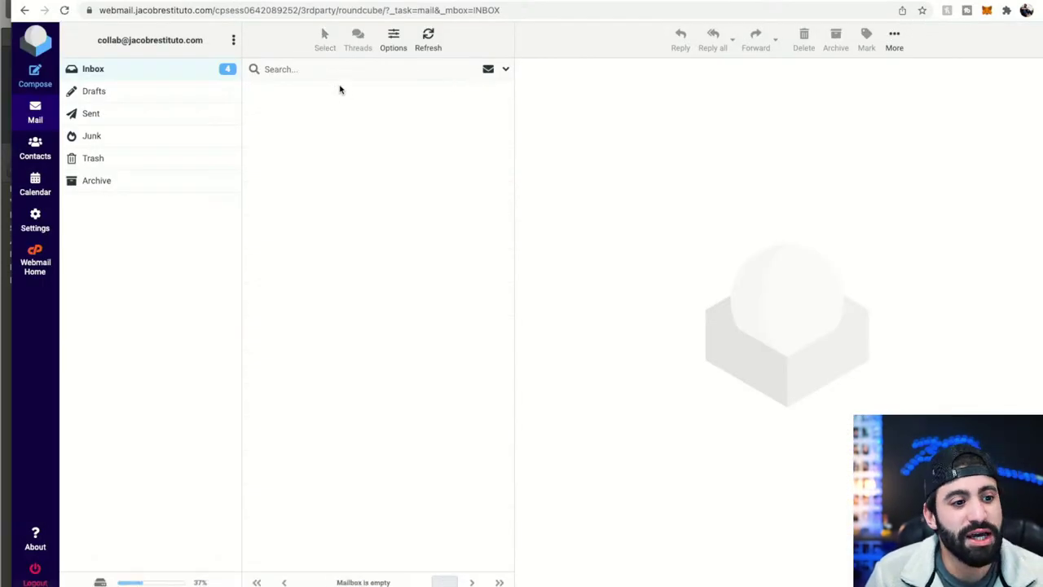
- Open the newest "Re: song" email with the two loop attachments and allow its blocked remote resources
{"action": "left_click", "coordinate": [340, 95]}
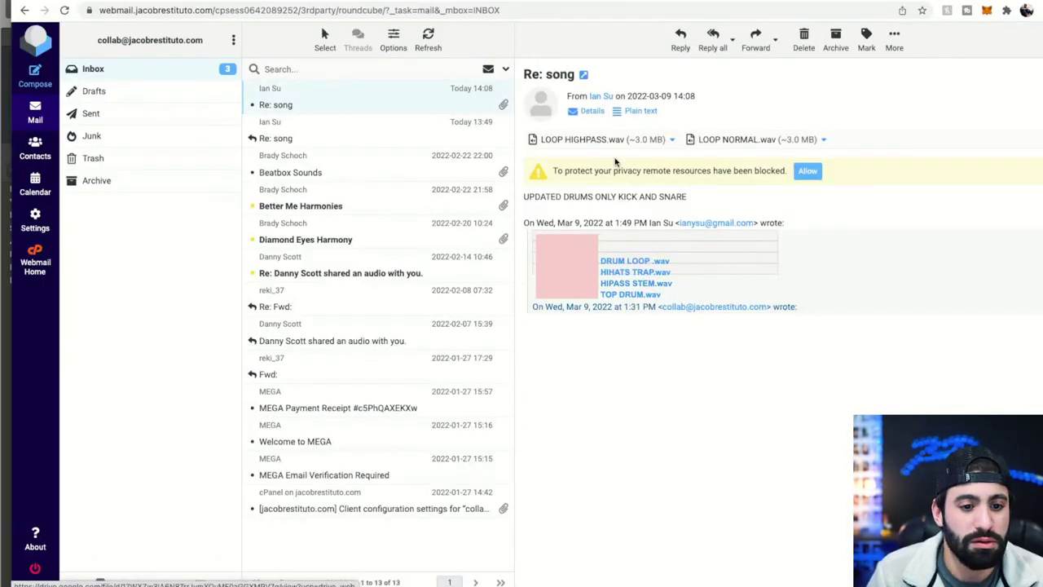
{"action": "left_click", "coordinate": [807, 168]}
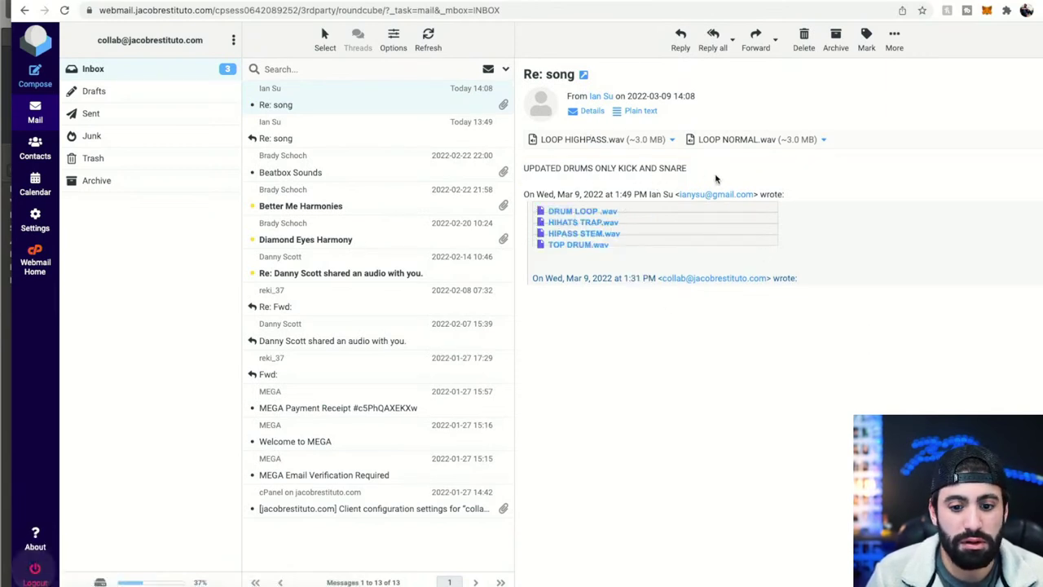
- Switch to Finder and move LOOP NORMAL.wav and LOOP HIGHPASS.wav from Downloads into the Ian Drums folder
{"action": "key", "text": "super+Tab"}
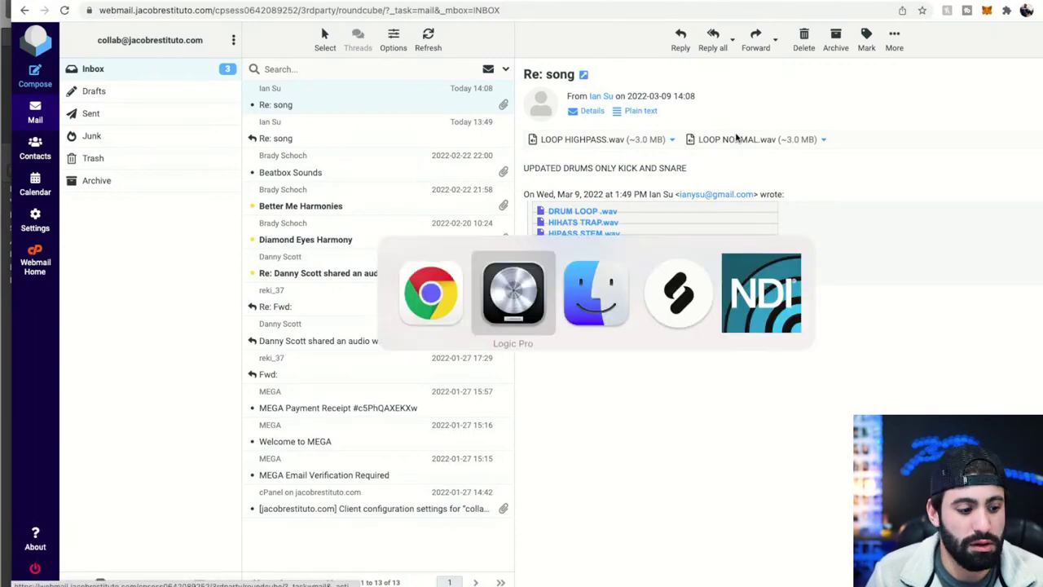
{"action": "key", "text": "super+Tab"}
{"action": "key", "text": "super+Tab"}
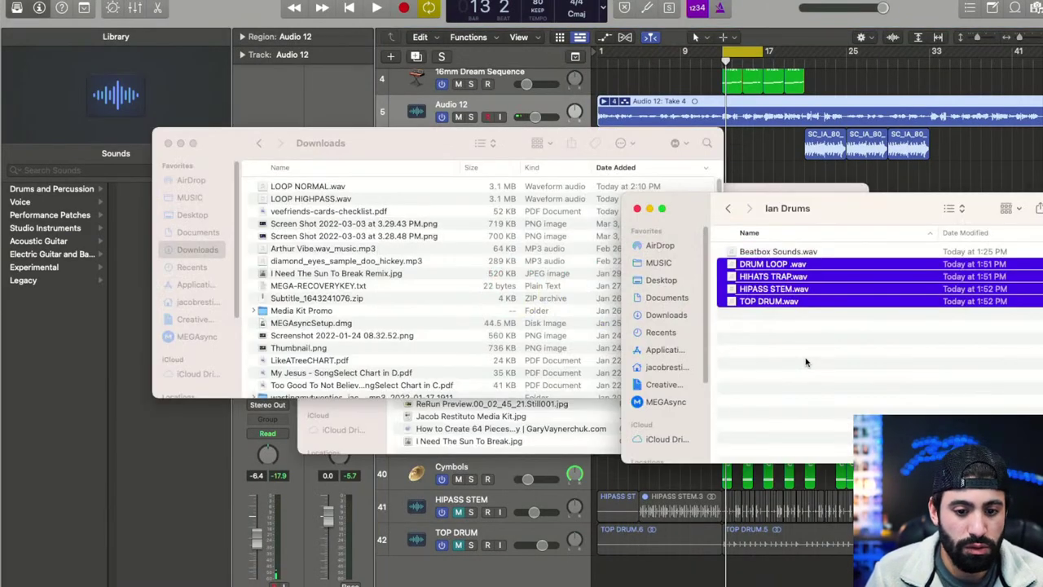
{"action": "left_click", "coordinate": [370, 187]}
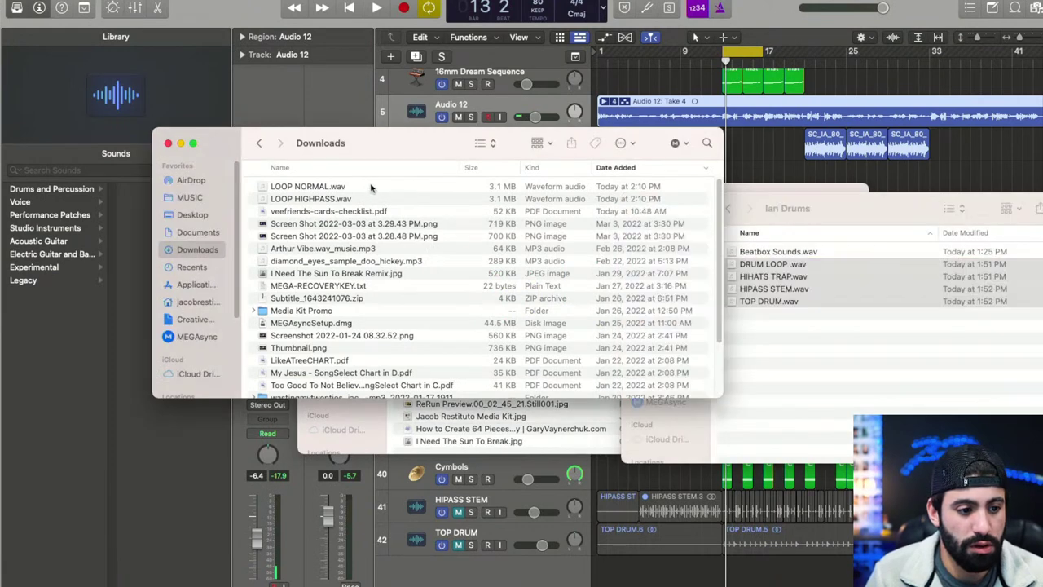
{"action": "left_click", "coordinate": [363, 183]}
{"action": "key", "text": "shift+Down"}
{"action": "left_click_drag", "start_coordinate": [364, 185], "coordinate": [788, 333]}
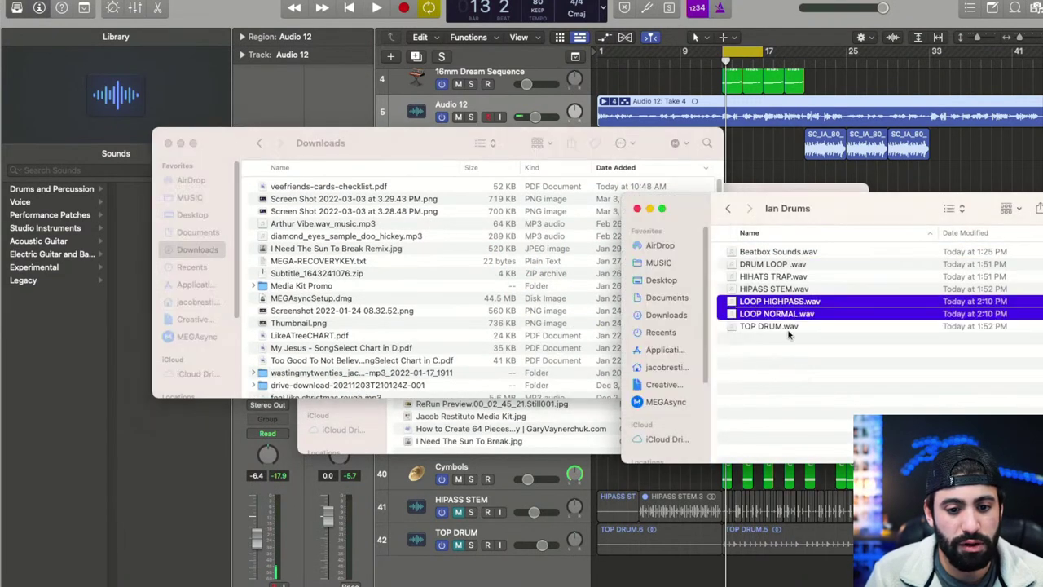
- Import LOOP HIGHPASS and LOOP NORMAL into Logic Pro as new tracks and move both regions to bar 13
{"action": "left_click_drag", "start_coordinate": [748, 367], "coordinate": [619, 569]}
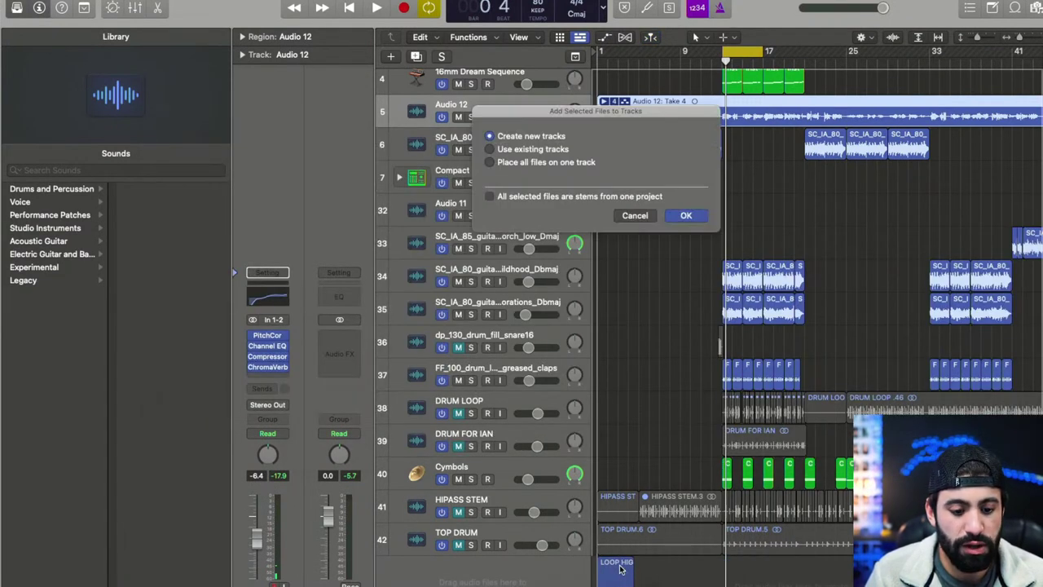
{"action": "left_click", "coordinate": [683, 214]}
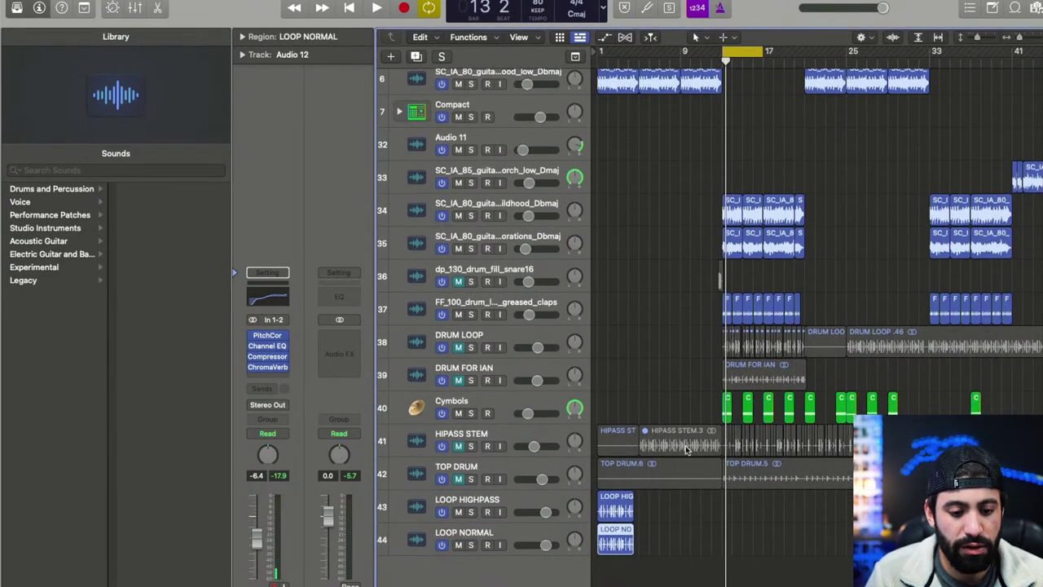
{"action": "left_click_drag", "start_coordinate": [617, 510], "coordinate": [741, 512]}
- Lower the volume of both the LOOP HIGHPASS and LOOP NORMAL tracks to -6.2 dB
{"action": "left_click", "coordinate": [538, 529]}
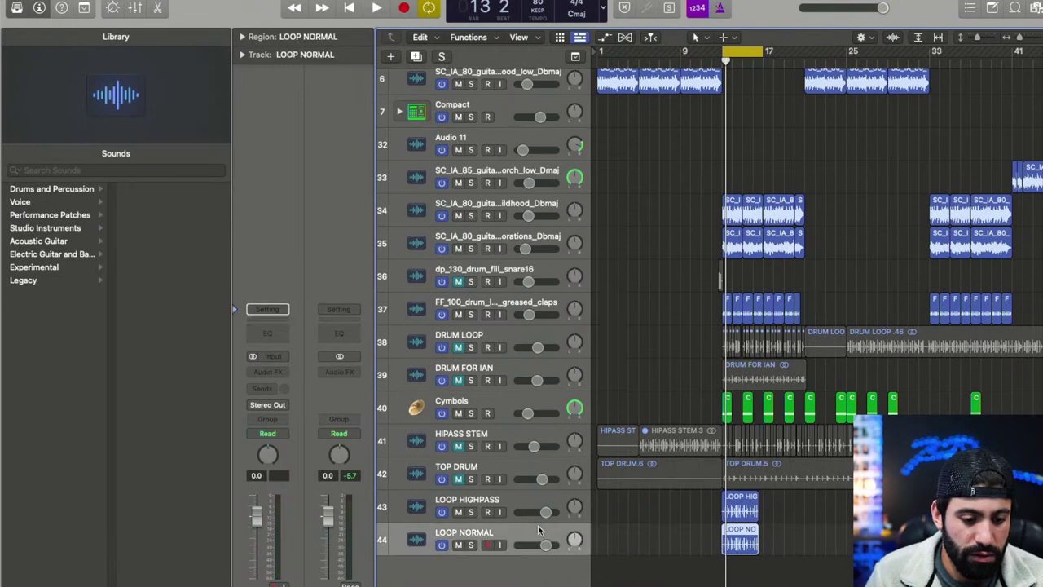
{"action": "left_click", "coordinate": [546, 500], "text": "shift"}
{"action": "left_click_drag", "start_coordinate": [546, 512], "coordinate": [536, 512]}
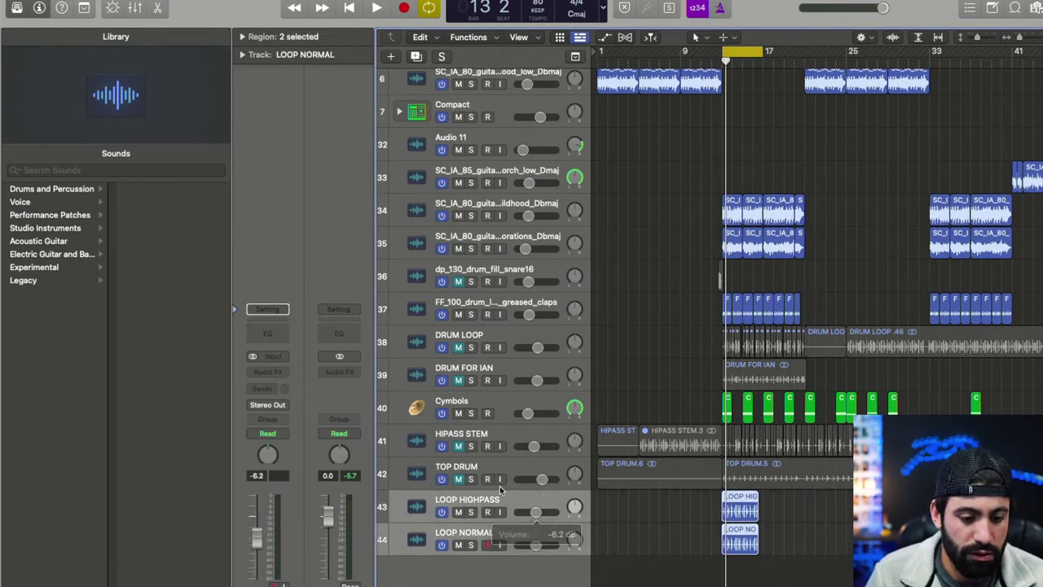
- Mute LOOP HIGHPASS, briefly solo LOOP NORMAL during playback, and set the LOOP NORMAL volume to -8.0 dB
{"action": "left_click", "coordinate": [464, 502]}
{"action": "key", "text": "space"}
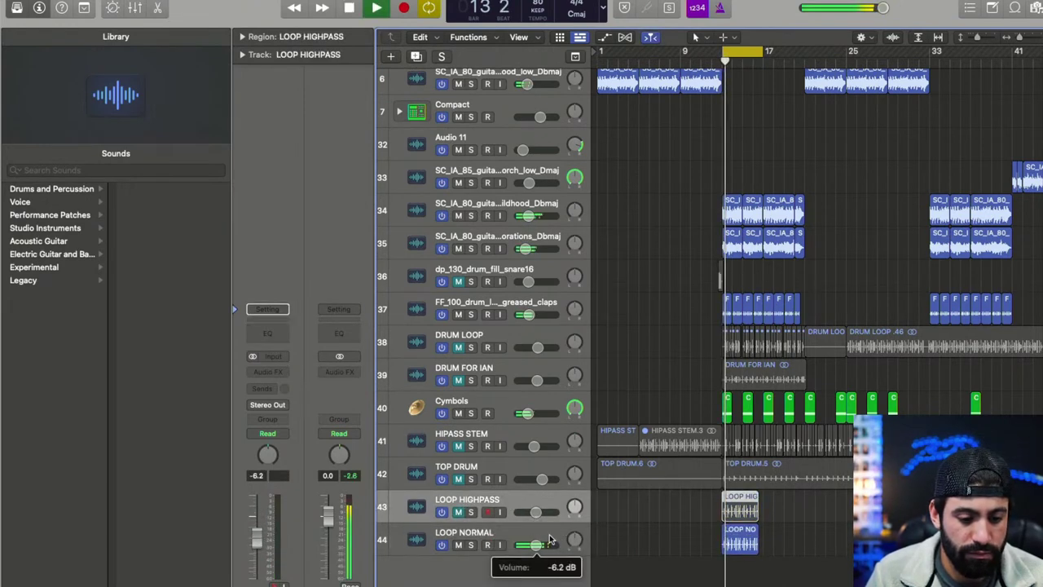
{"action": "left_click", "coordinate": [548, 528]}
{"action": "key", "text": "s"}
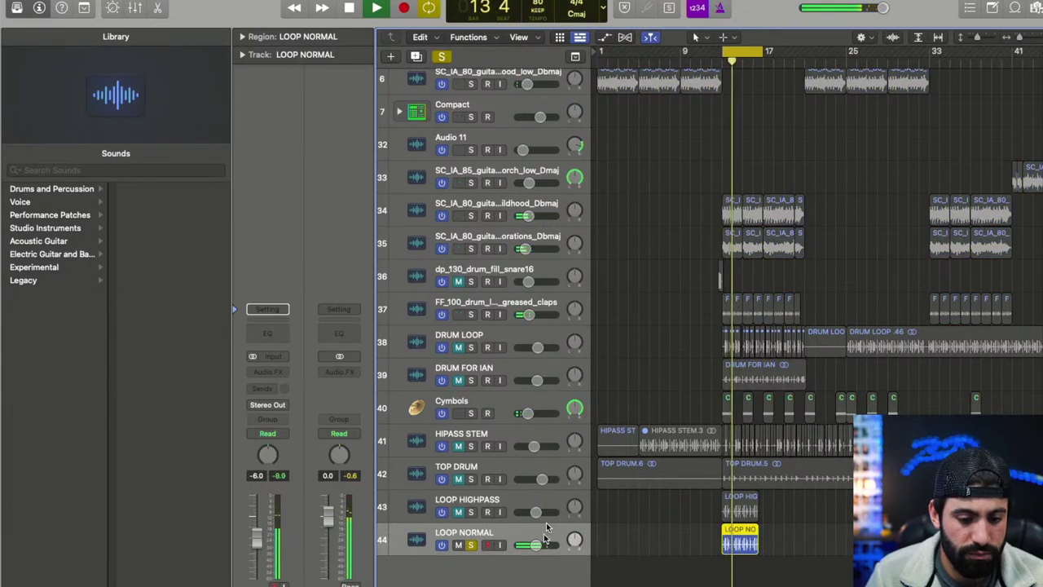
{"action": "key", "text": "s"}
{"action": "left_click_drag", "start_coordinate": [548, 542], "coordinate": [546, 537]}
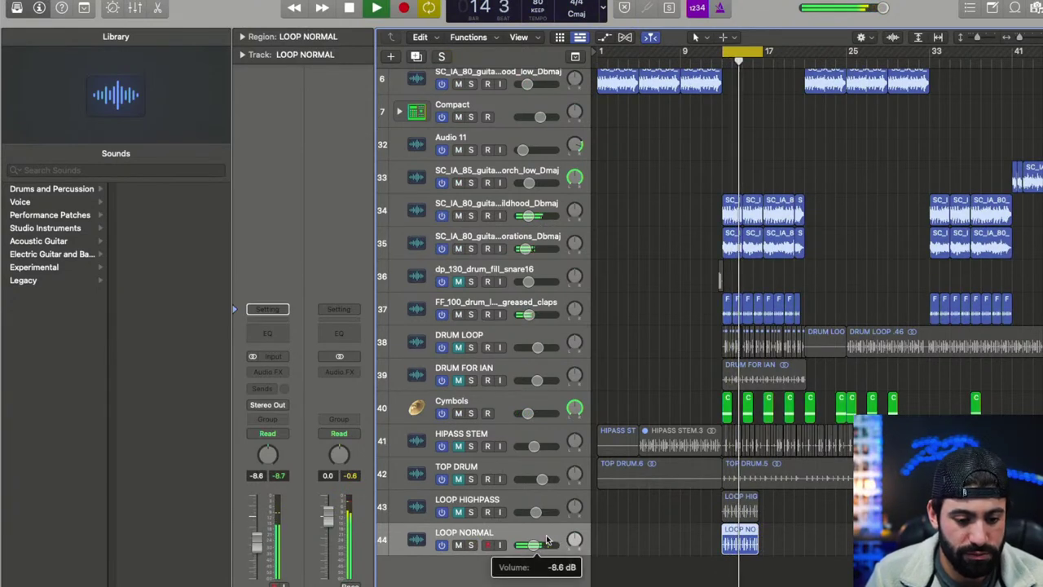
- Play the cycle and compare the LOOP NORMAL hits with the other drum tracks from bar 13 to bar 15
{"action": "scroll", "coordinate": [548, 539], "scroll_direction": "up", "scroll_amount": 1}
{"action": "key", "text": "Return"}
{"action": "key", "text": "super+Right"}
{"action": "key", "text": "super+Right"}
{"action": "key", "text": "super+Right"}
{"action": "key", "text": "super+Right"}
{"action": "key", "text": "super+Right"}
{"action": "key", "text": "super+Right"}
{"action": "key", "text": "super+Right"}
{"action": "key", "text": "super+Right"}
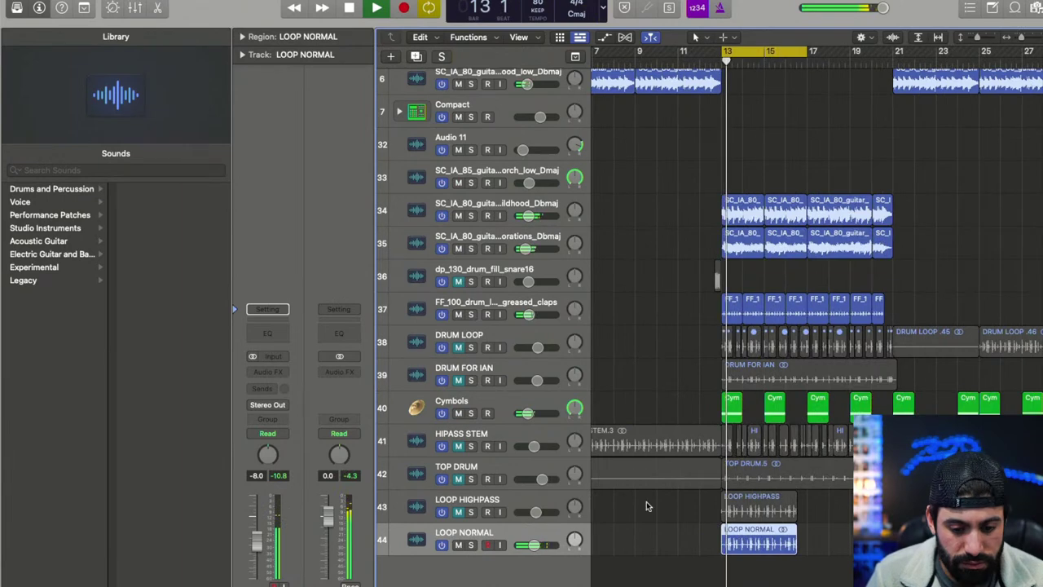
{"action": "key", "text": "super+Left"}
{"action": "key", "text": "super+Left"}
{"action": "key", "text": "super+Left"}
{"action": "key", "text": "super+Left"}
{"action": "key", "text": "super+Left"}
{"action": "key", "text": "super+Left"}
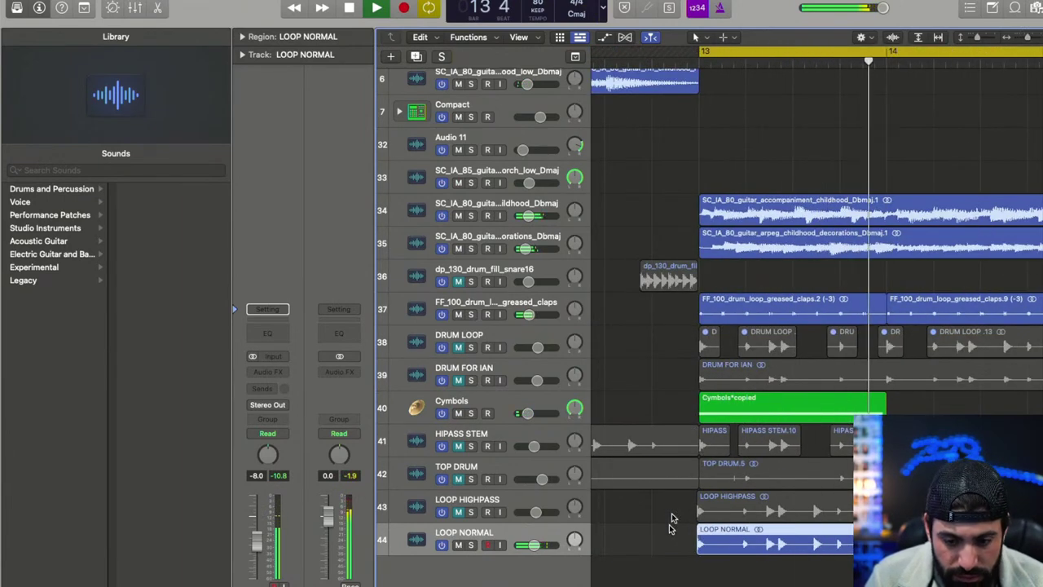
{"action": "scroll", "coordinate": [673, 518], "scroll_direction": "left", "scroll_amount": 2}
{"action": "key", "text": "super+Left"}
{"action": "scroll", "coordinate": [671, 522], "scroll_direction": "right", "scroll_amount": 3}
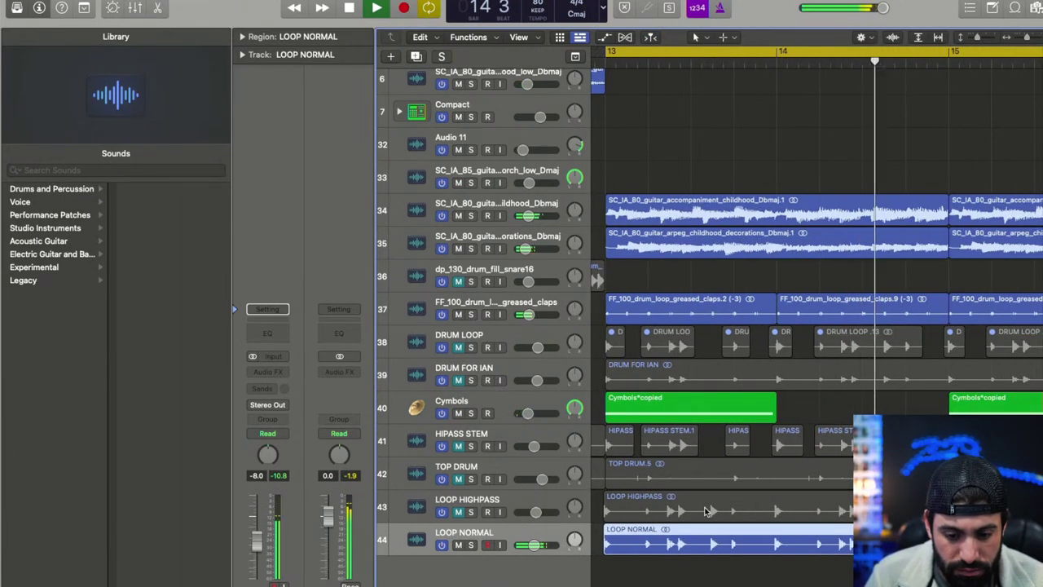
{"action": "key", "text": "space"}
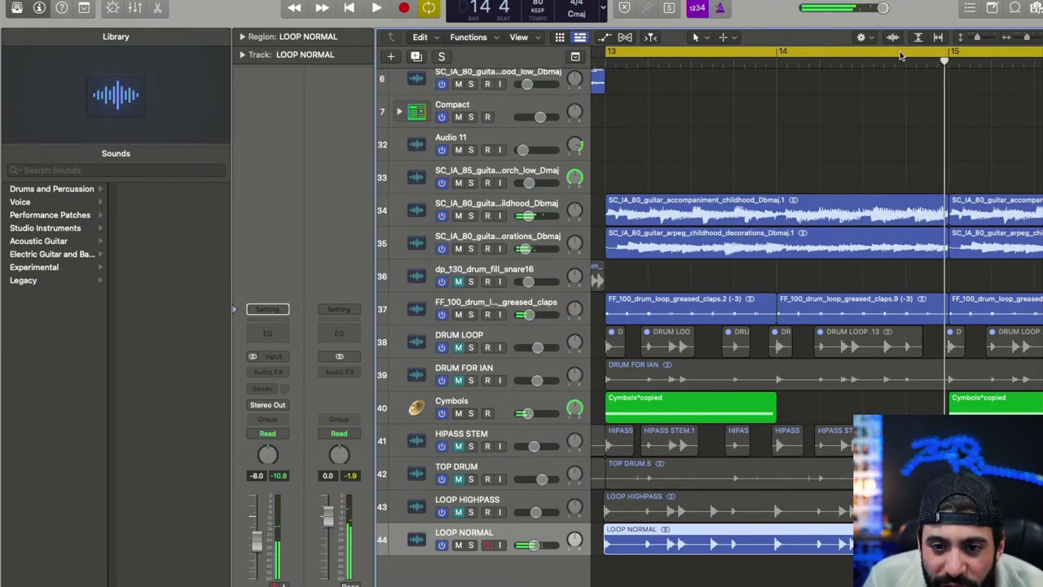
- Examine closely how the LOOP NORMAL hits in bar 14 line up with the beat grid and DRUM LOOP
{"action": "key", "text": "super+Right"}
{"action": "key", "text": "super+Right"}
{"action": "key", "text": "super+Right"}
{"action": "key", "text": "super+Right"}
{"action": "key", "text": "super+Right"}
{"action": "key", "text": "super+Right"}
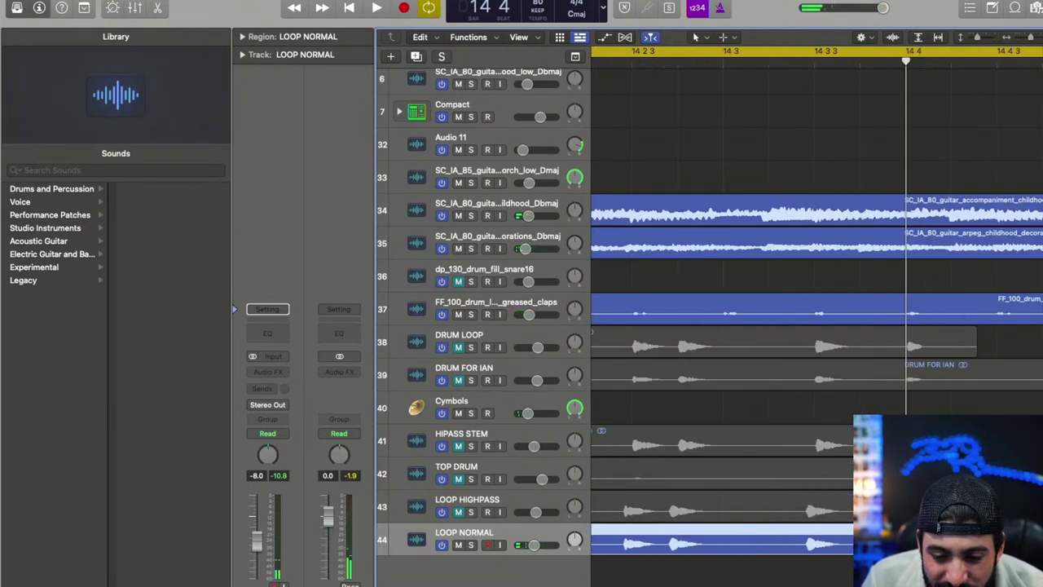
{"action": "key", "text": "super+Left"}
{"action": "key", "text": "super+Left"}
{"action": "key", "text": "super+Left"}
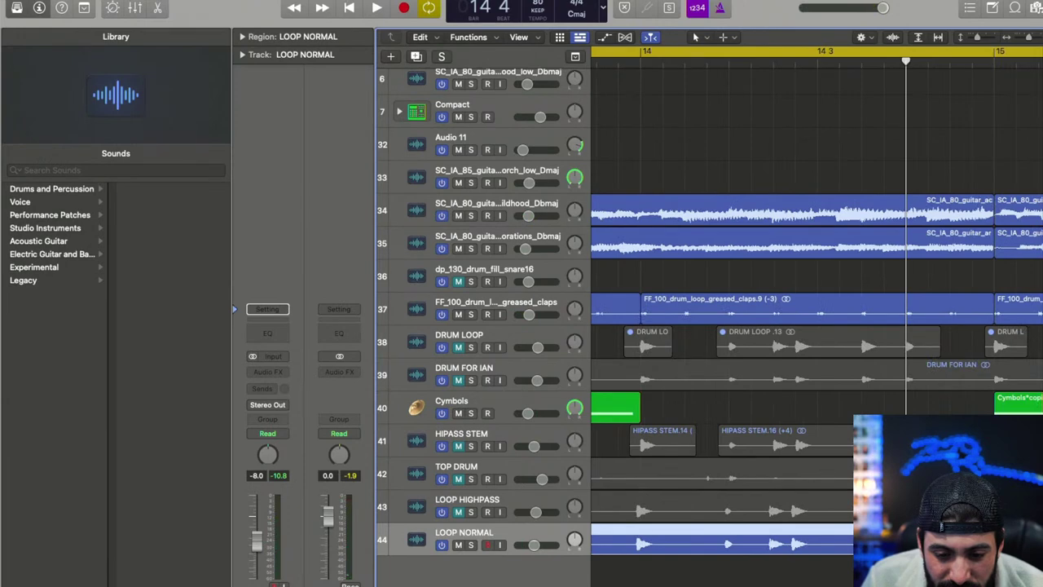
- Try splitting the LOOP NORMAL region at bar 15, play the result, and undo the split
{"action": "key", "text": "space"}
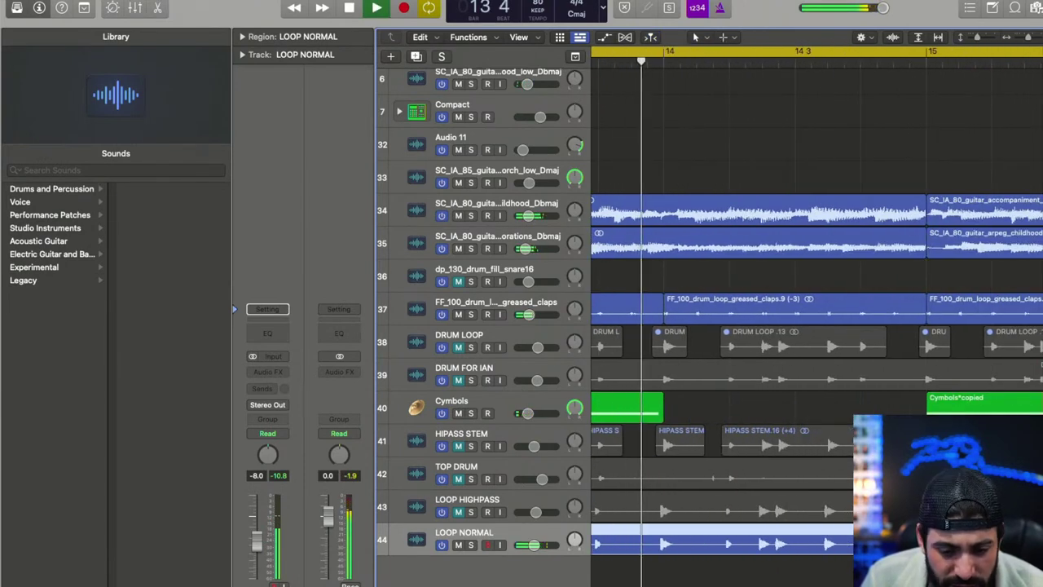
{"action": "double_click", "coordinate": [926, 547]}
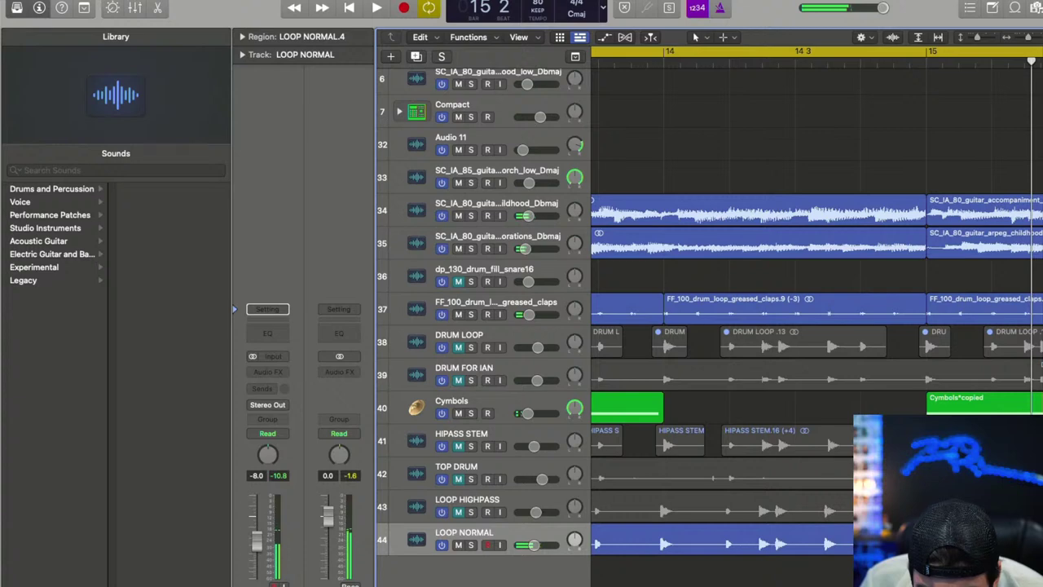
{"action": "key", "text": "space"}
{"action": "key", "text": "super+Left"}
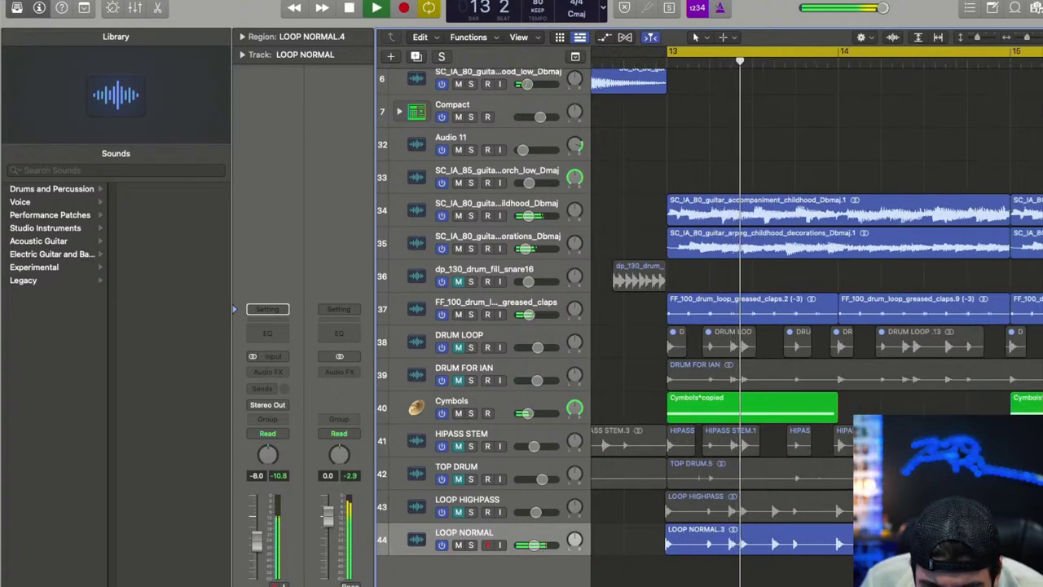
{"action": "key", "text": "super+Left"}
{"action": "key", "text": "super+Left"}
{"action": "key", "text": "super+Left"}
{"action": "key", "text": "super+Left"}
{"action": "key", "text": "super+z"}
{"action": "key", "text": "super+z"}
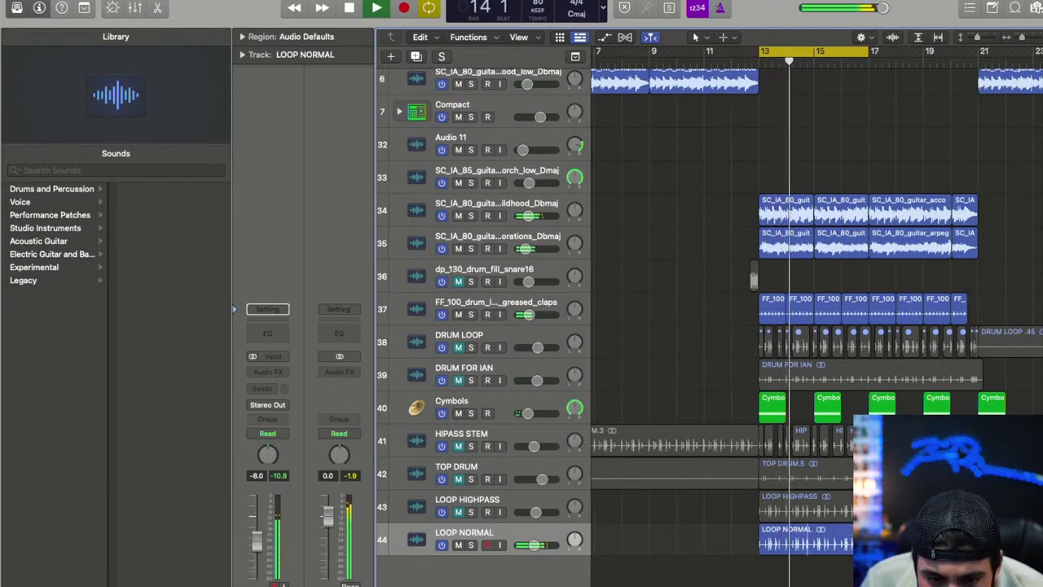
- Check the drum arrangement beyond the cycled section and play the LOOP NORMAL region from bar 13
{"action": "scroll", "coordinate": [877, 81], "scroll_direction": "right", "scroll_amount": 10}
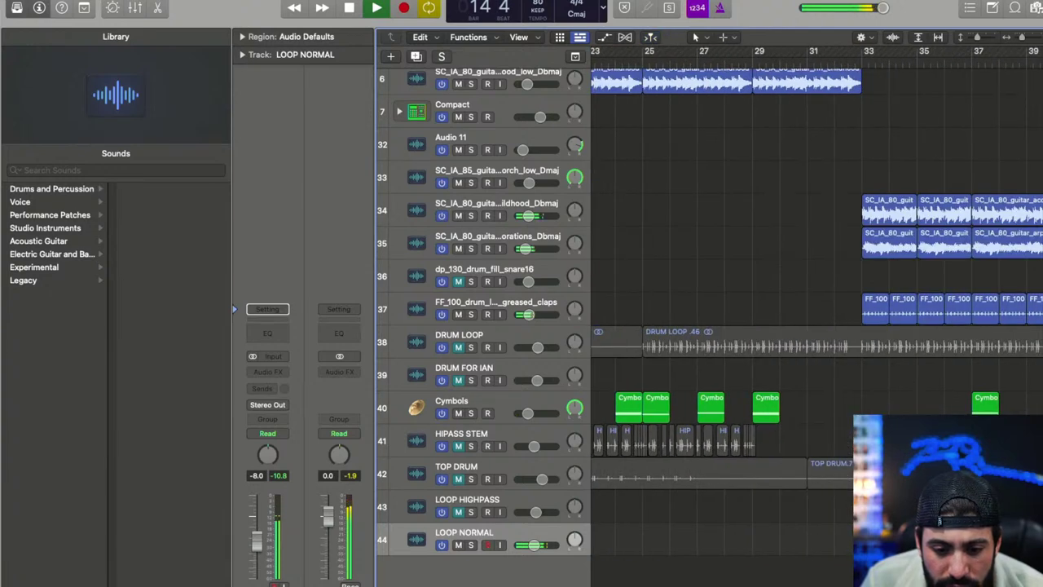
{"action": "scroll", "coordinate": [803, 545], "scroll_direction": "left", "scroll_amount": 8}
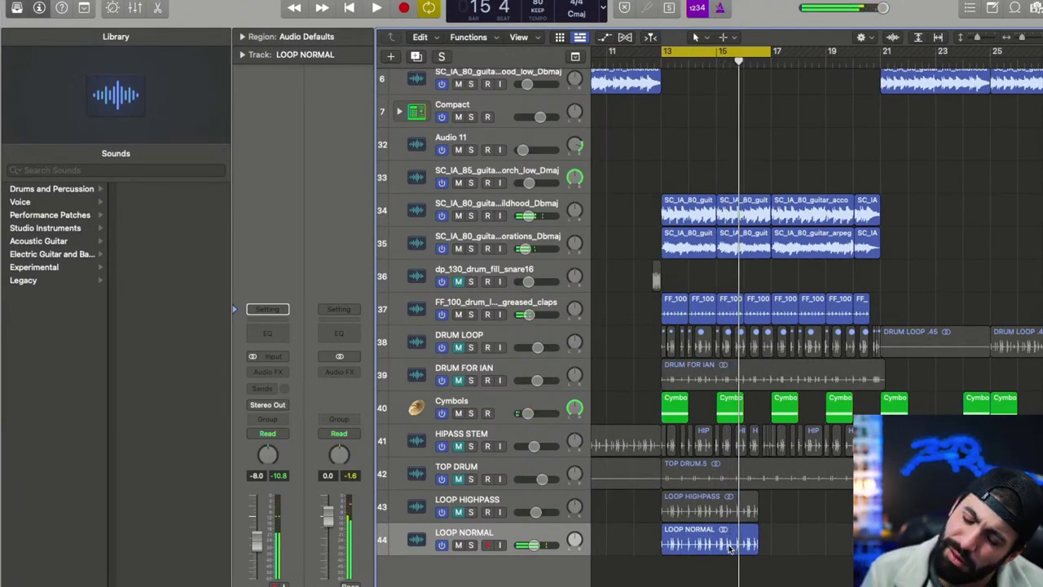
{"action": "key", "text": "super+Right"}
{"action": "key", "text": "super+Right"}
{"action": "key", "text": "super+Right"}
{"action": "key", "text": "super+Right"}
{"action": "key", "text": "super+Left"}
{"action": "key", "text": "space"}
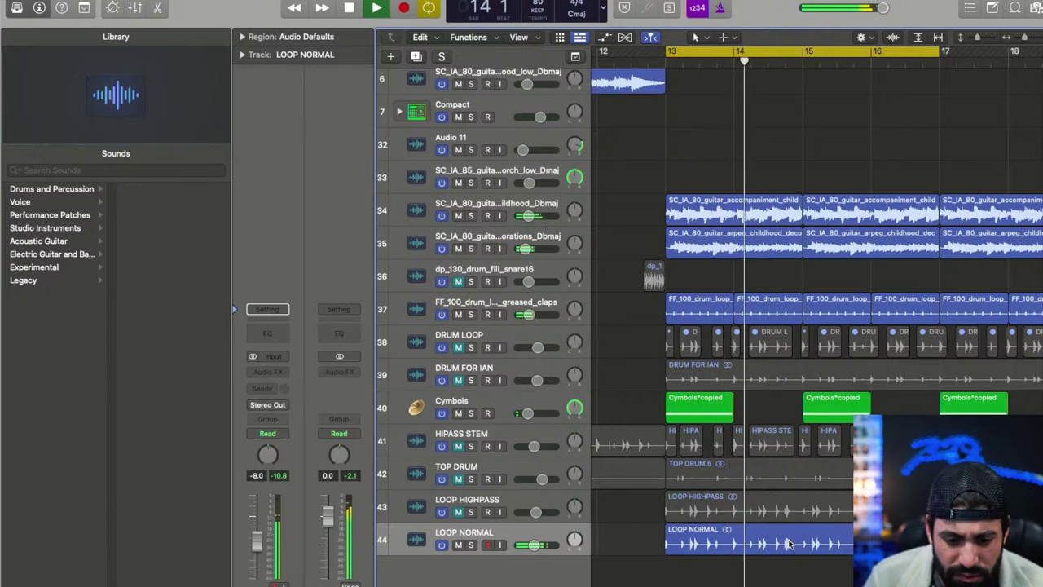
- Split the LOOP NORMAL region just before the drum hit at about beat 4 of bar 14
{"action": "key", "text": "super+Right"}
{"action": "key", "text": "super+Right"}
{"action": "key", "text": "super+Right"}
{"action": "key", "text": "super+Right"}
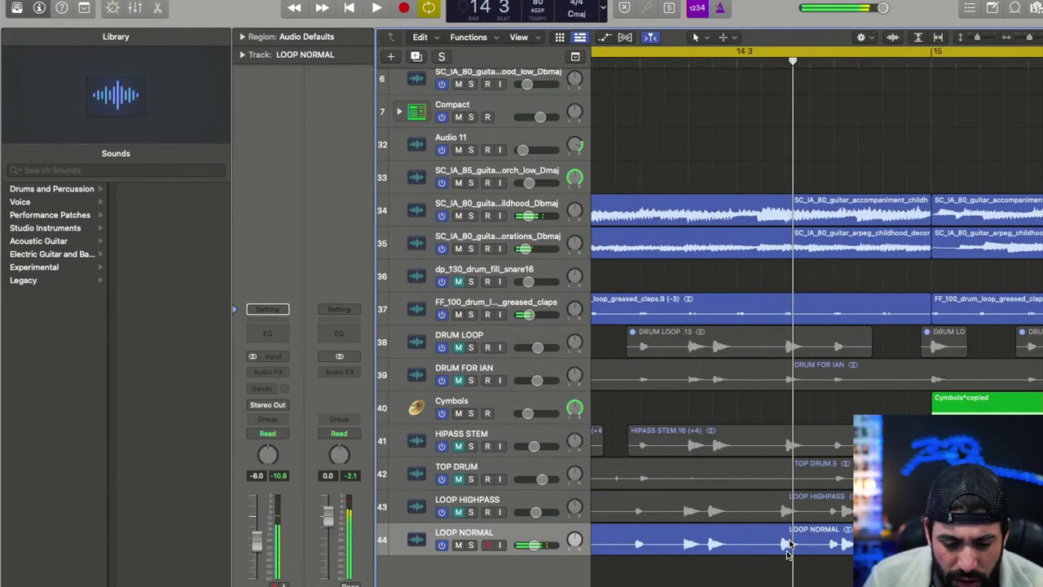
{"action": "double_click", "coordinate": [842, 537], "text": "super"}
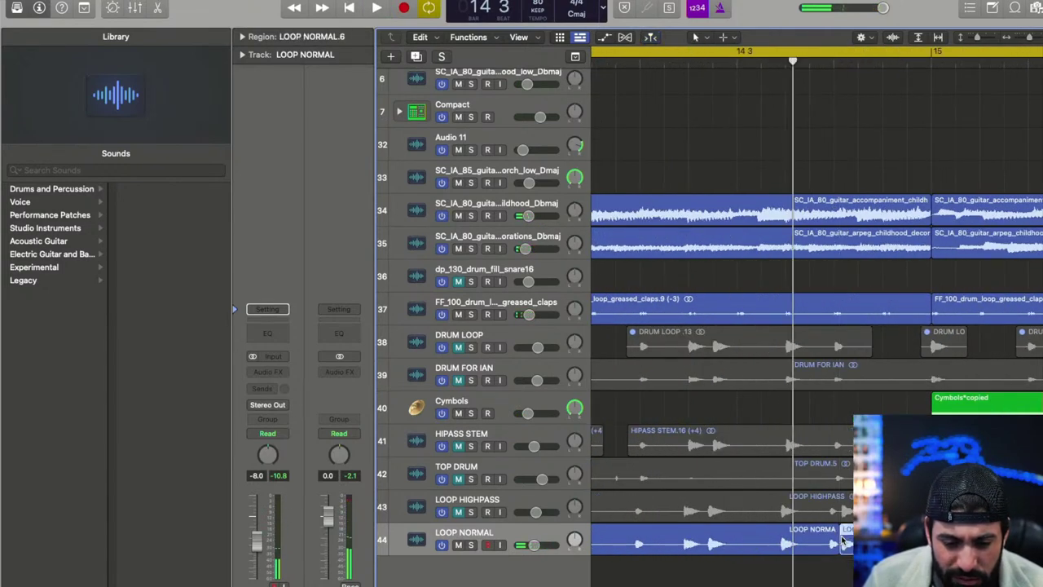
{"action": "key", "text": "super+z"}
{"action": "left_click", "coordinate": [842, 537], "text": "super"}
{"action": "double_click", "coordinate": [843, 537], "text": "super"}
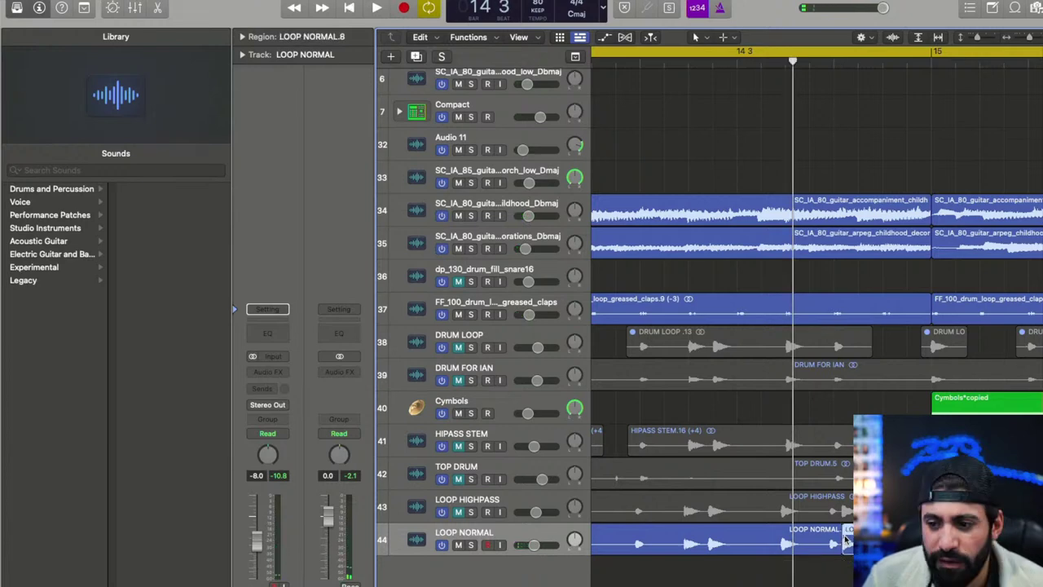
- Move the second LOOP NORMAL piece so it starts at bar 15, and play the cycle
{"action": "key", "text": "super+Left"}
{"action": "key", "text": "super+Left"}
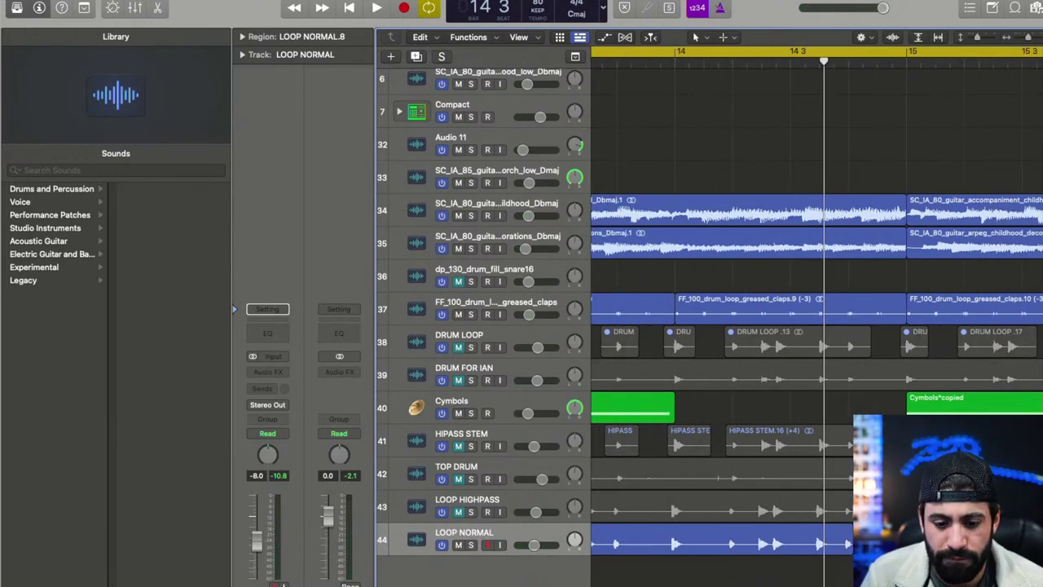
{"action": "left_click_drag", "start_coordinate": [916, 541], "coordinate": [914, 541]}
{"action": "key", "text": "space"}
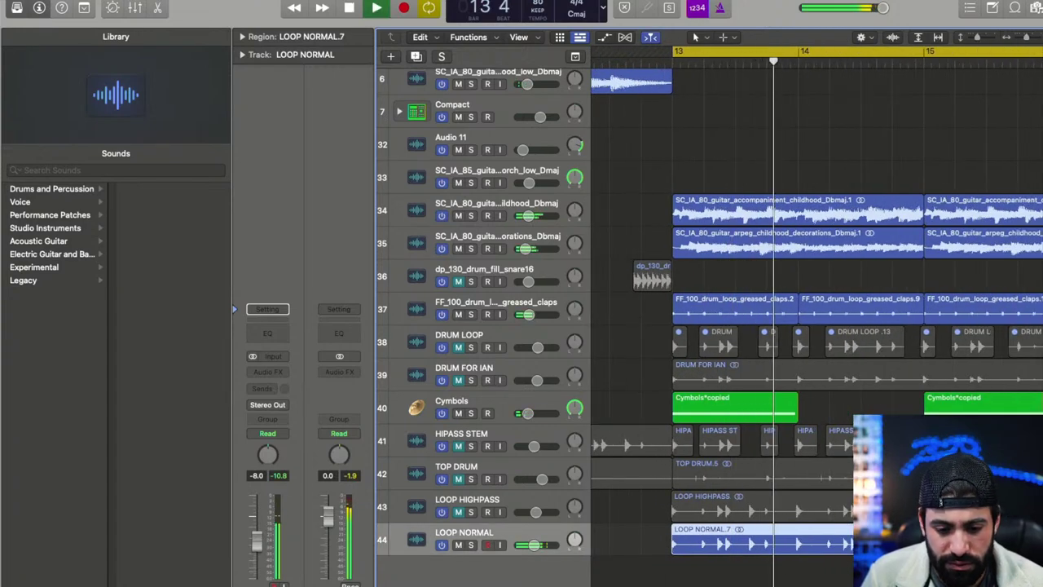
- Play the cycle and review the timing of the two LOOP NORMAL pieces around the gap before bar 15
{"action": "key", "text": "super+Left"}
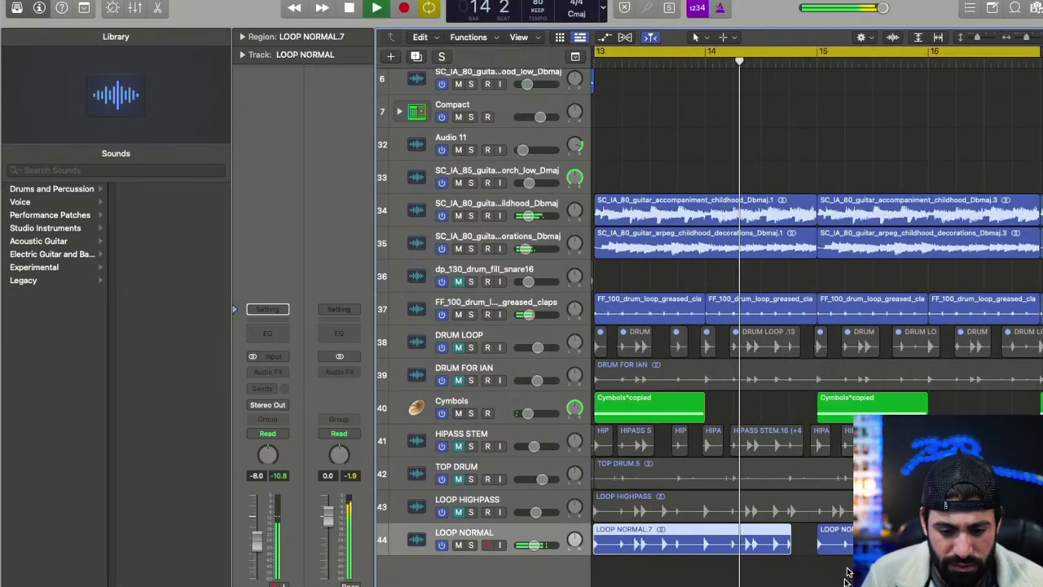
{"action": "key", "text": "super+Left"}
{"action": "left_click", "coordinate": [778, 562]}
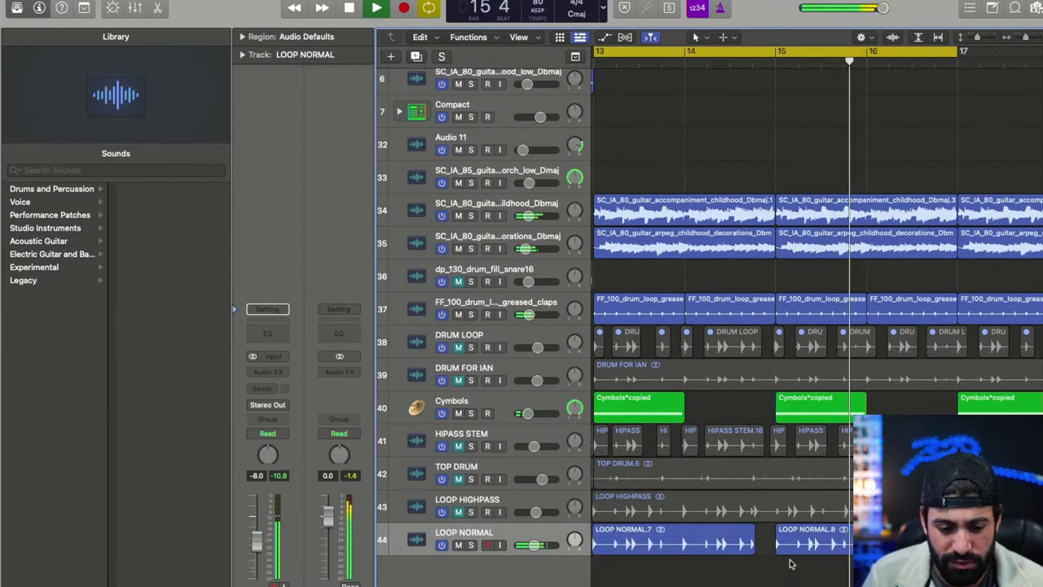
{"action": "left_click_drag", "start_coordinate": [778, 544], "coordinate": [819, 548]}
{"action": "key", "text": "super+Right"}
{"action": "key", "text": "super+Right"}
{"action": "left_click", "coordinate": [818, 563]}
{"action": "left_click", "coordinate": [819, 562]}
{"action": "key", "text": "space"}
{"action": "key", "text": "super+Left"}
{"action": "key", "text": "super+Left"}
{"action": "key", "text": "space"}
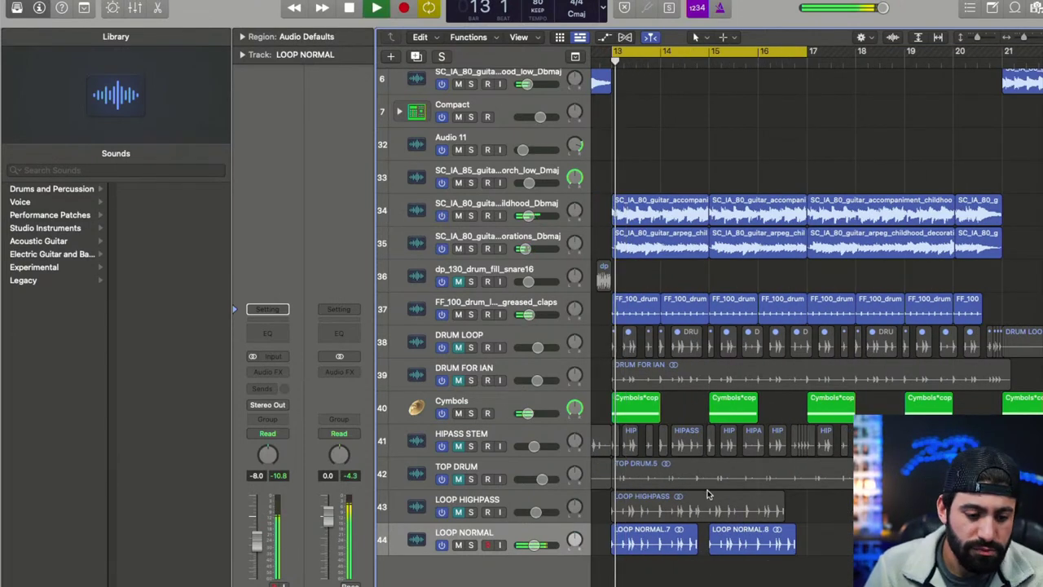
- Lower the LOOP NORMAL track's volume to -9.6 dB during playback
{"action": "key", "text": "super+Left"}
{"action": "key", "text": "super+Left"}
{"action": "left_click_drag", "start_coordinate": [545, 551], "coordinate": [546, 541]}
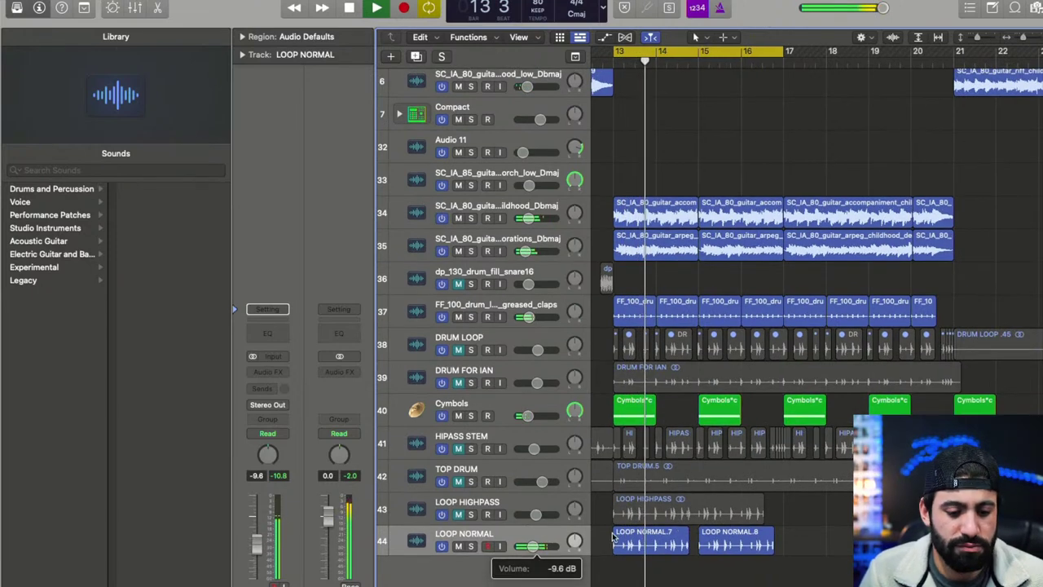
- Transpose both LOOP NORMAL regions up 4 semitones and play the cycle
{"action": "key", "text": "space"}
{"action": "left_click_drag", "start_coordinate": [733, 559], "coordinate": [635, 546]}
{"action": "key", "text": "alt+Up"}
{"action": "key", "text": "alt+Up"}
{"action": "key", "text": "alt+Up"}
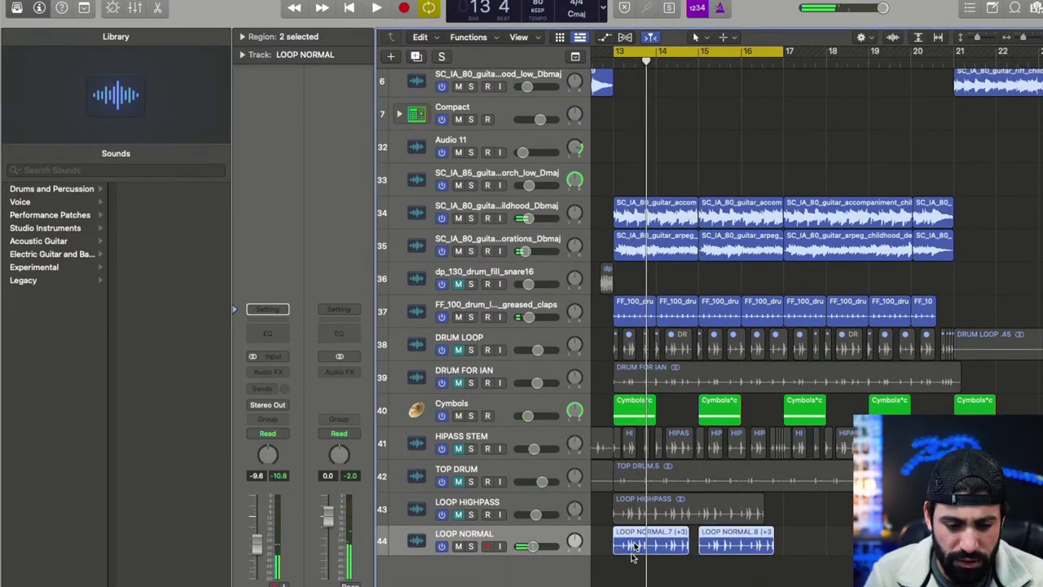
{"action": "key", "text": "space"}
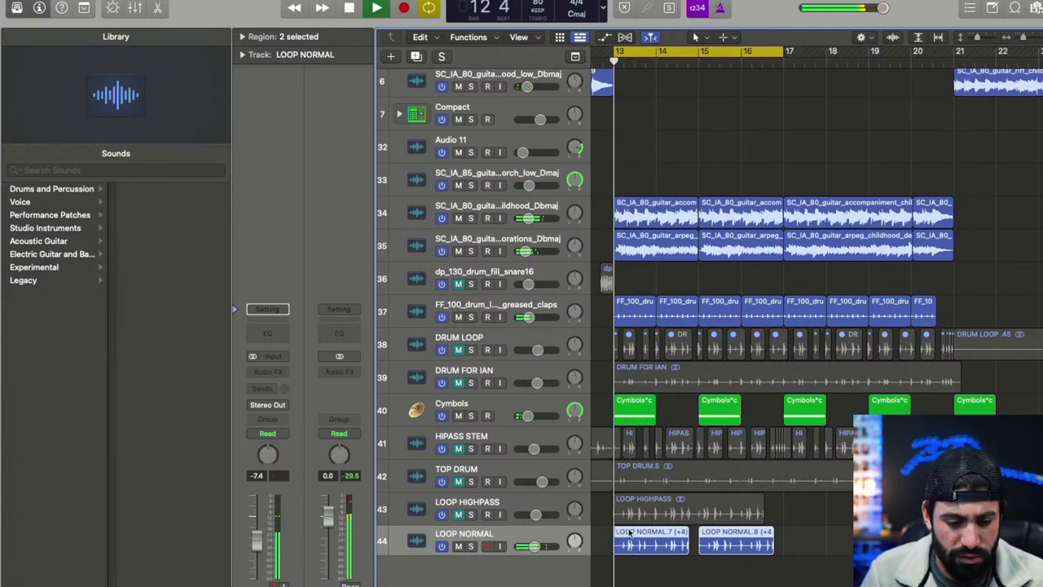
- Split the first LOOP NORMAL region just before the hit near beat 4 of bar 13 and move the second piece slightly later onto the beat
{"action": "key", "text": "super+Right"}
{"action": "key", "text": "super+Right"}
{"action": "left_click", "coordinate": [642, 568]}
{"action": "key", "text": "super+Right"}
{"action": "key", "text": "super+Right"}
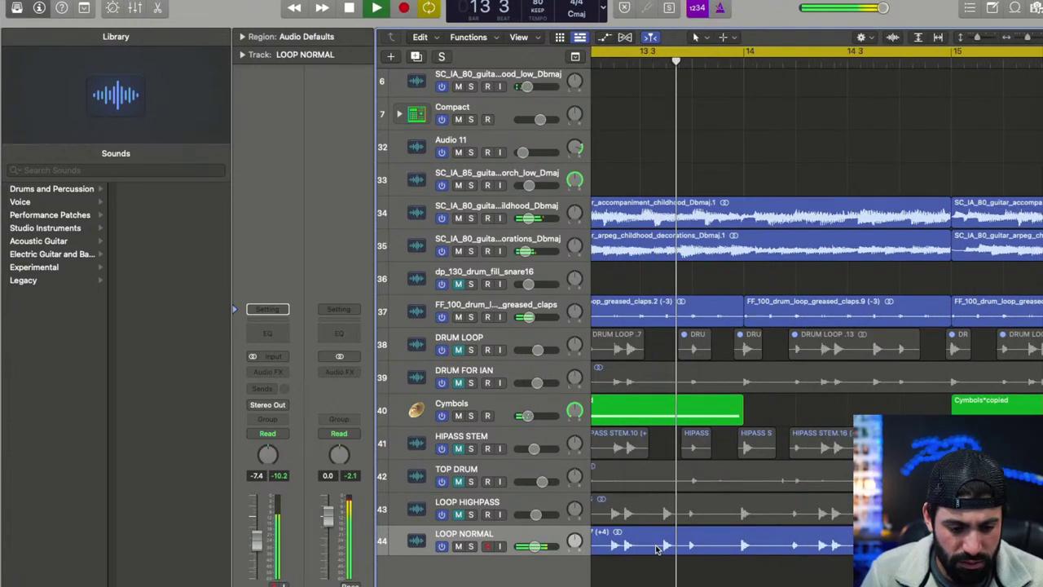
{"action": "key", "text": "space"}
{"action": "key", "text": "space"}
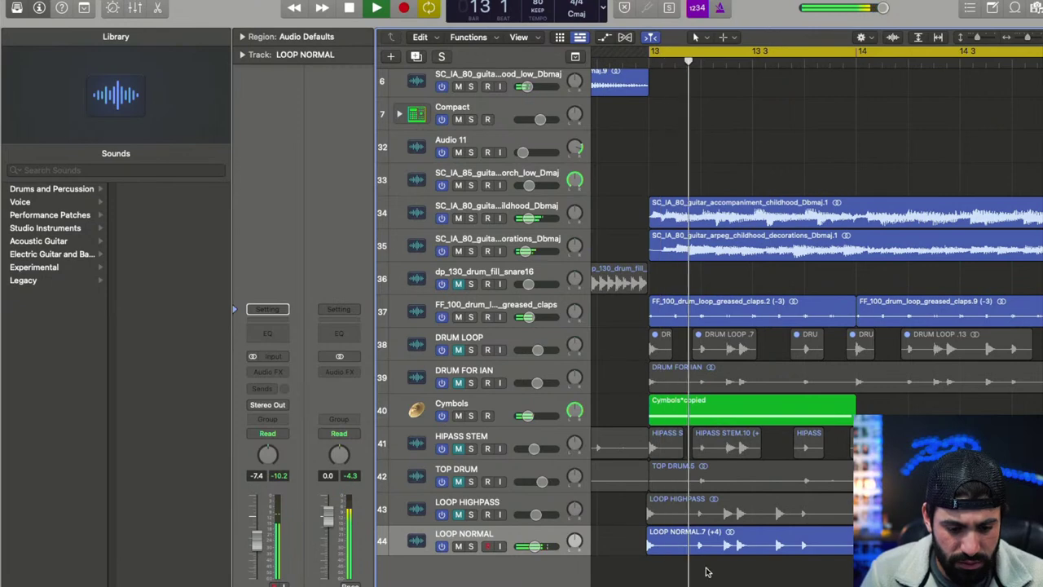
{"action": "key", "text": "space"}
{"action": "double_click", "coordinate": [772, 541], "text": "super"}
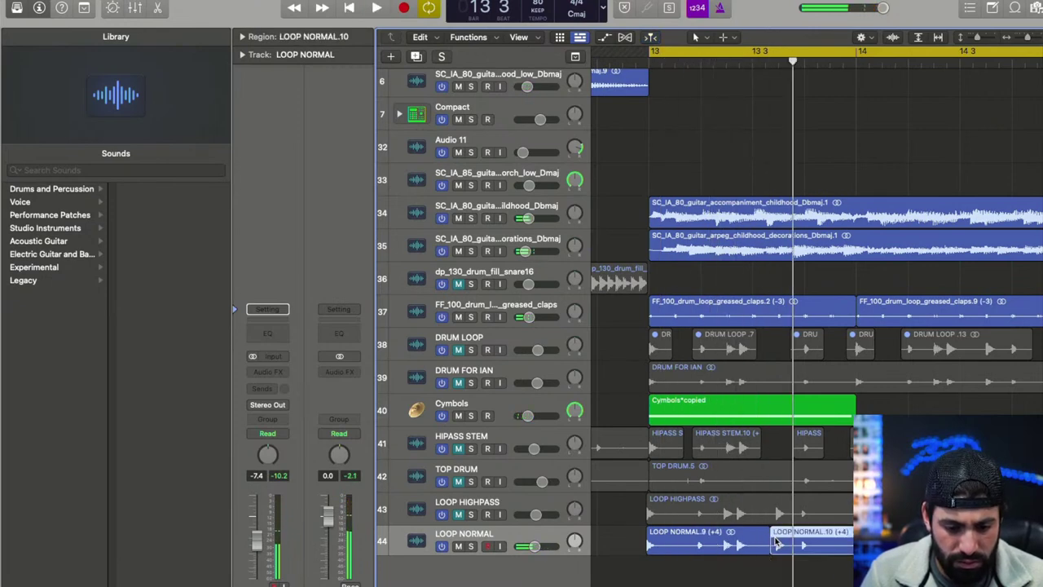
{"action": "left_click_drag", "start_coordinate": [773, 544], "coordinate": [792, 544]}
- Cut the LOOP NORMAL piece into short slices between beat 3 of bar 14 and bar 15, and shift the last slices later
{"action": "key", "text": "space"}
{"action": "key", "text": "super+Left"}
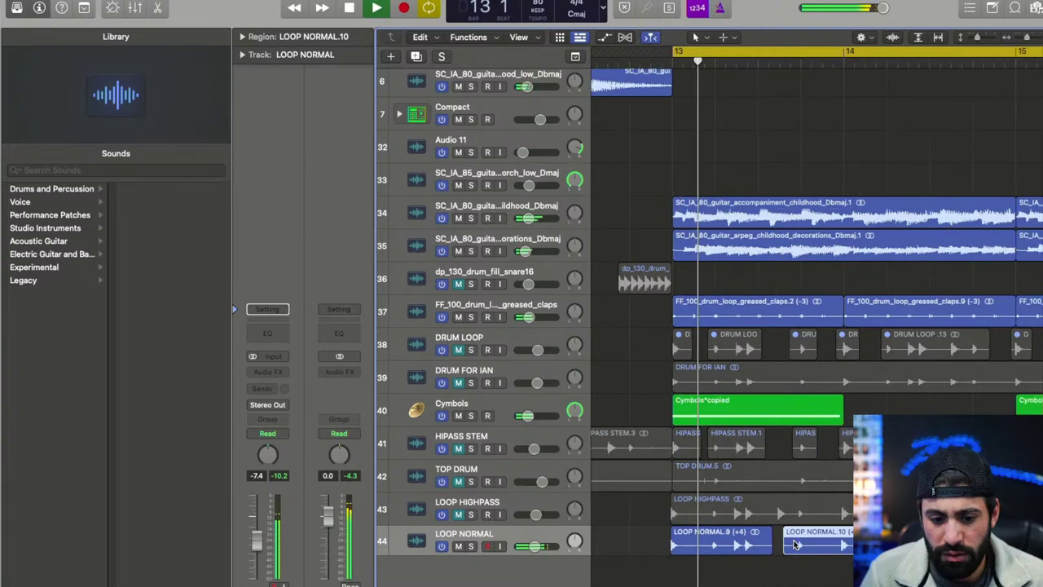
{"action": "scroll", "coordinate": [839, 550], "scroll_direction": "right", "scroll_amount": 2}
{"action": "double_click", "coordinate": [836, 545], "text": "super"}
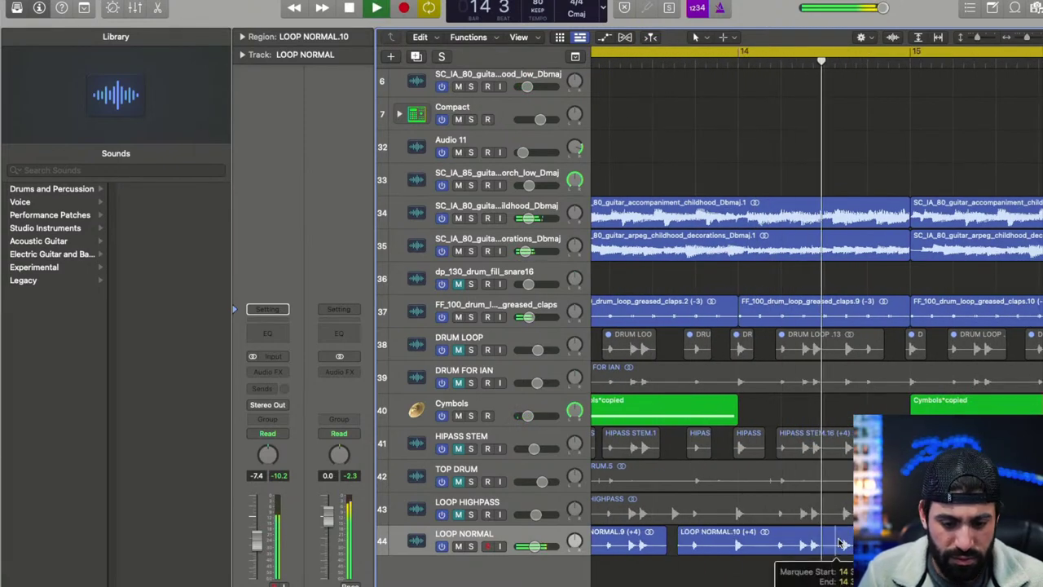
{"action": "left_click", "coordinate": [838, 548]}
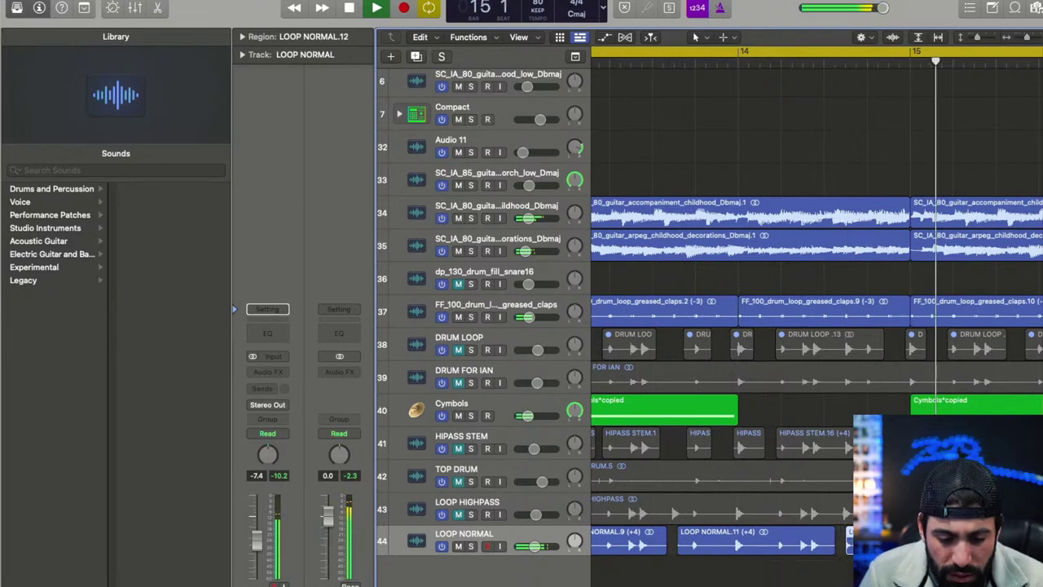
{"action": "key", "text": "z"}
{"action": "key", "text": "z"}
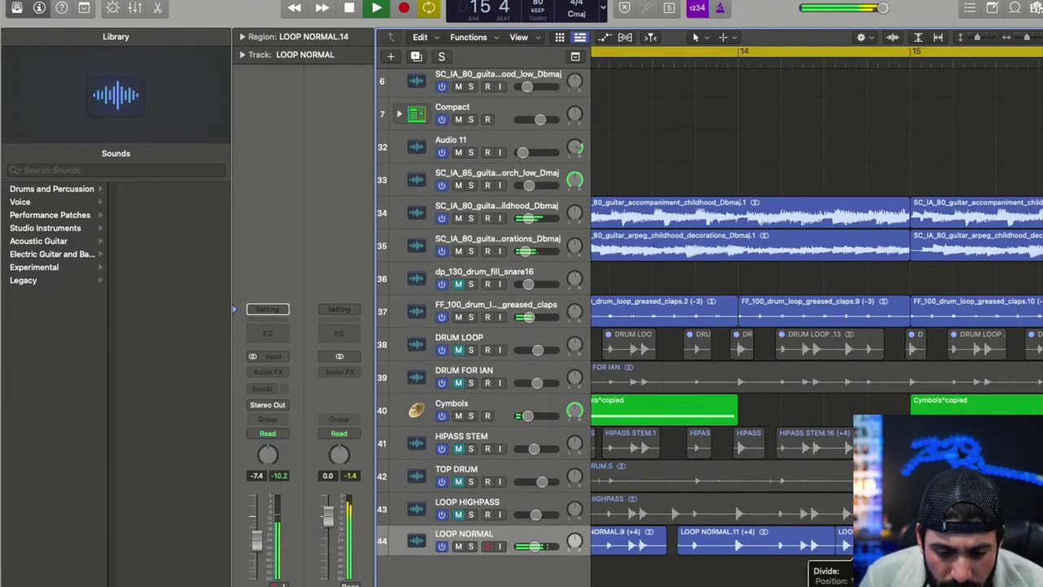
{"action": "left_click_drag", "start_coordinate": [845, 547], "coordinate": [880, 547], "text": "alt"}
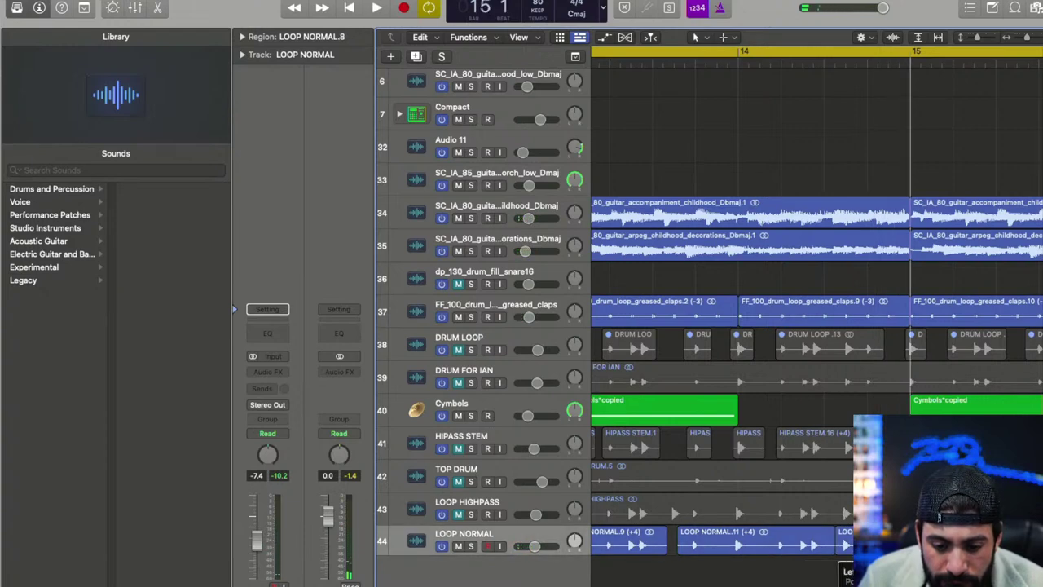
{"action": "key", "text": "space"}
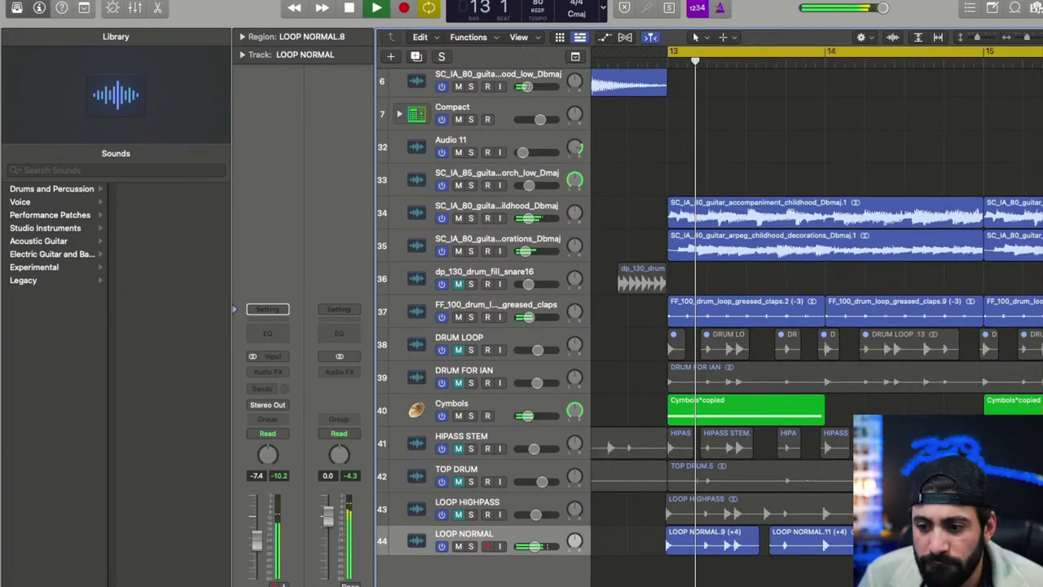
- Trim the start of the LOOP NORMAL piece that begins just before beat 4 of bar 13
{"action": "scroll", "coordinate": [734, 547], "scroll_direction": "right", "scroll_amount": 4}
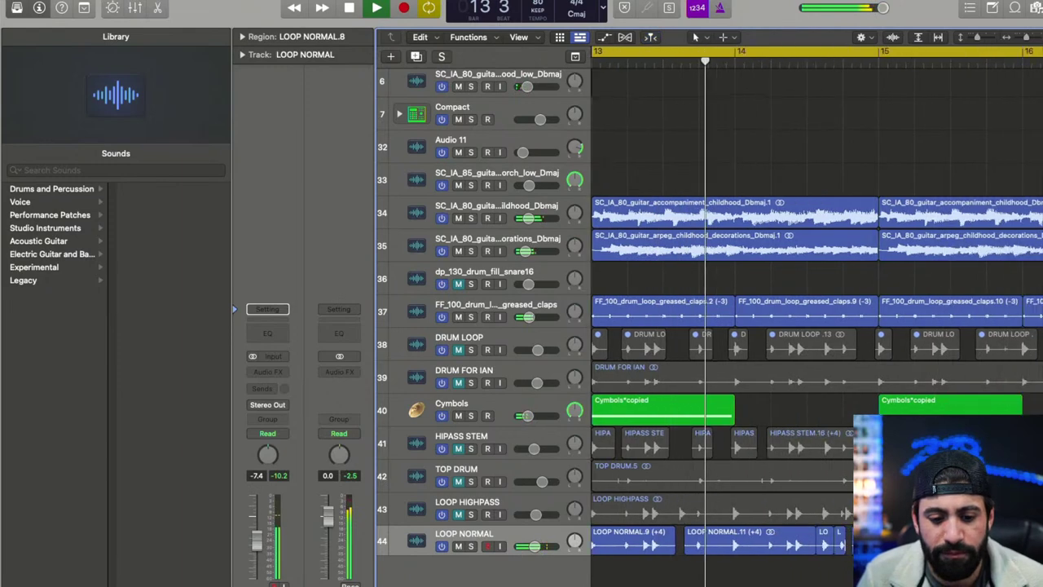
{"action": "left_click", "coordinate": [733, 548]}
{"action": "left_click_drag", "start_coordinate": [683, 544], "coordinate": [688, 544]}
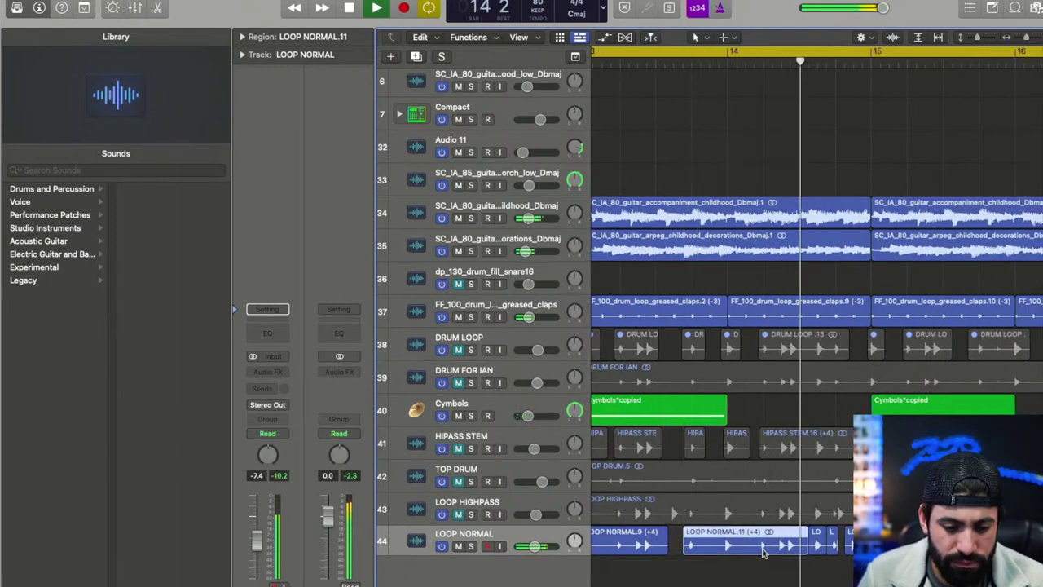
{"action": "key", "text": "space"}
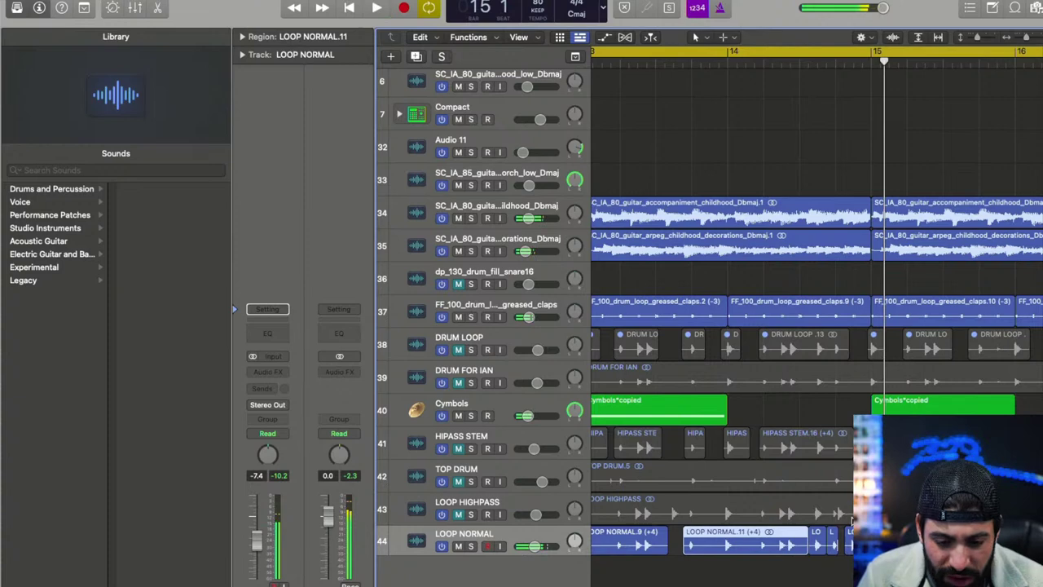
- Split the short LOOP NORMAL slice just before bar 15 and move its second part slightly earlier
{"action": "key", "text": "super+Right"}
{"action": "key", "text": "super+Right"}
{"action": "scroll", "coordinate": [794, 542], "scroll_direction": "right", "scroll_amount": 5}
{"action": "scroll", "coordinate": [787, 544], "scroll_direction": "left", "scroll_amount": 1}
{"action": "scroll", "coordinate": [786, 545], "scroll_direction": "left", "scroll_amount": 2}
{"action": "key", "text": "c"}
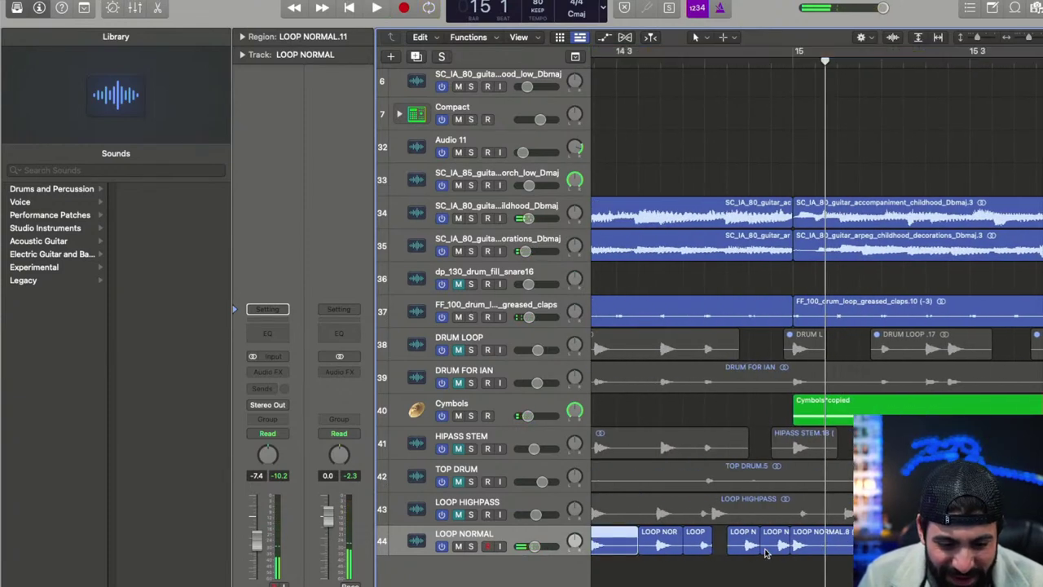
{"action": "key", "text": "c"}
{"action": "mouse_move", "coordinate": [776, 543]}
{"action": "left_mouse_down"}
{"action": "mouse_move", "coordinate": [789, 538]}
{"action": "mouse_move", "coordinate": [772, 546]}
{"action": "left_mouse_up"}
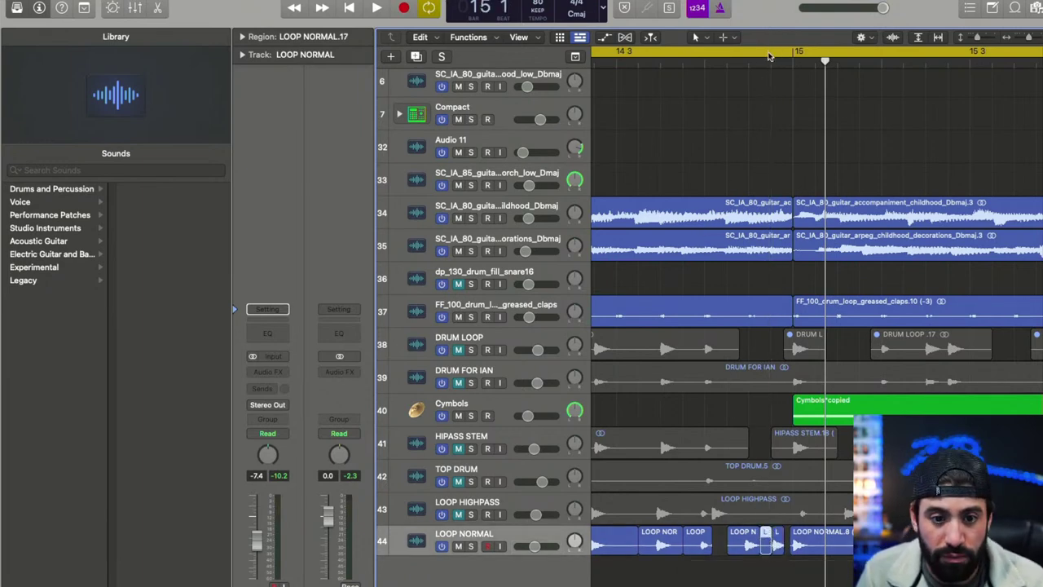
- Play the cycle and review the timing of the LOOP NORMAL slices between bars 13 and 16
{"action": "left_click_drag", "start_coordinate": [768, 58], "coordinate": [754, 55]}
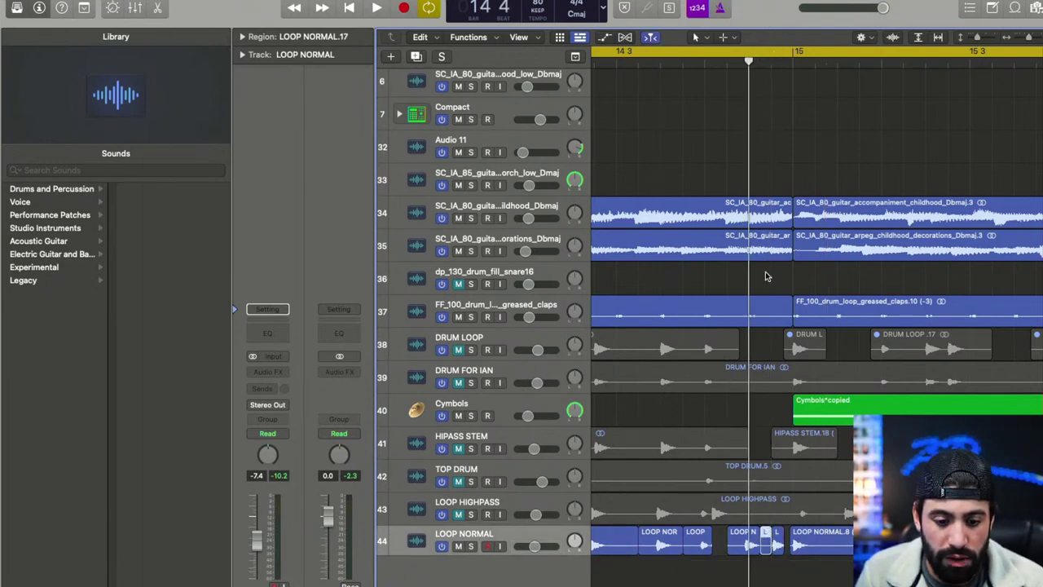
{"action": "scroll", "coordinate": [766, 276], "scroll_direction": "right", "scroll_amount": 5}
{"action": "scroll", "coordinate": [635, 530], "scroll_direction": "left", "scroll_amount": 5}
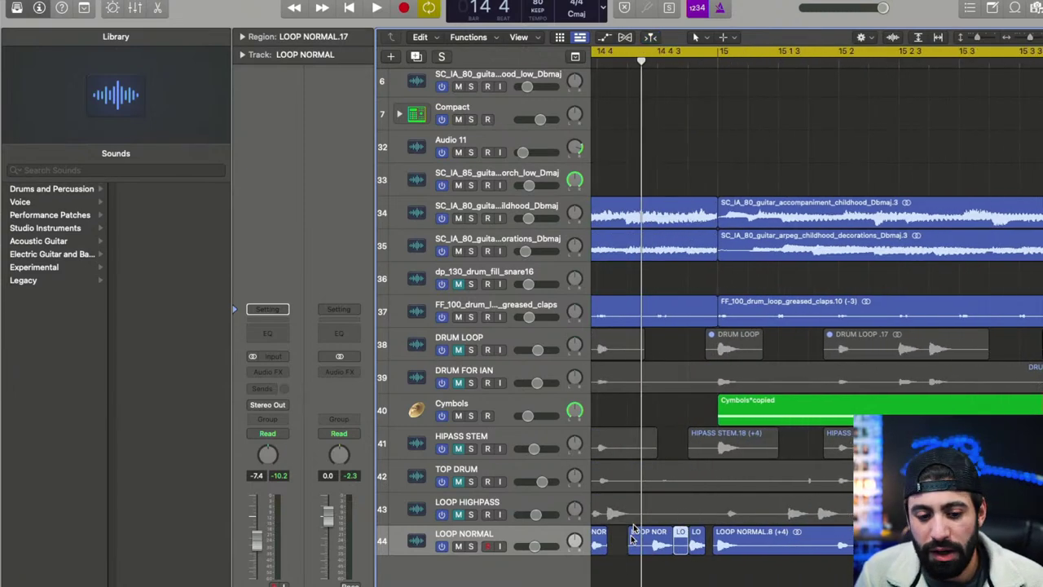
{"action": "left_click_drag", "start_coordinate": [737, 532], "coordinate": [739, 528]}
{"action": "key", "text": "space"}
{"action": "key", "text": "super+Left"}
{"action": "key", "text": "super+Left"}
{"action": "key", "text": "super+Left"}
{"action": "key", "text": "super+Left"}
{"action": "left_click", "coordinate": [790, 559]}
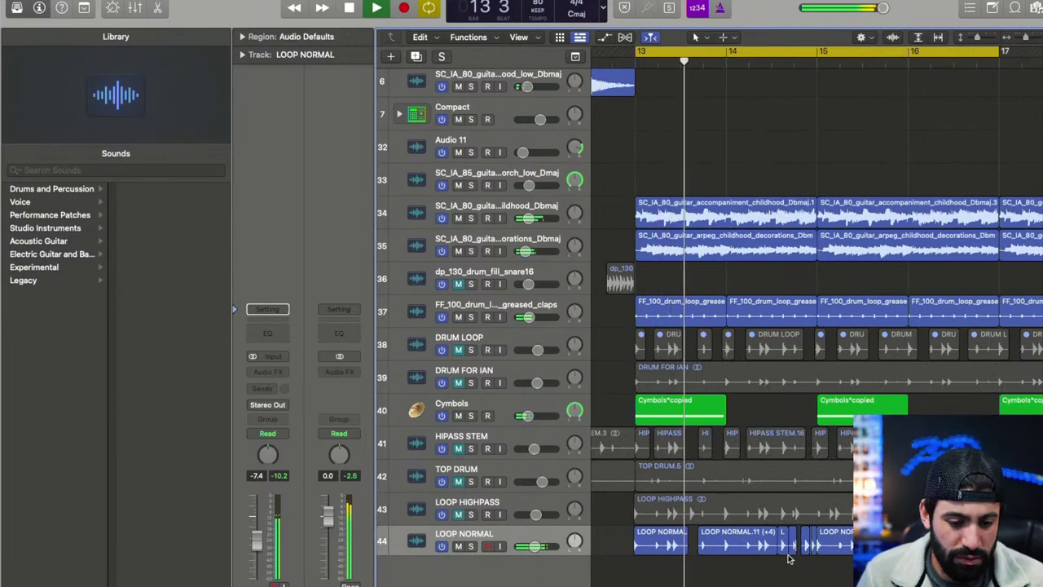
{"action": "key", "text": "super+Left"}
{"action": "key", "text": "super+Left"}
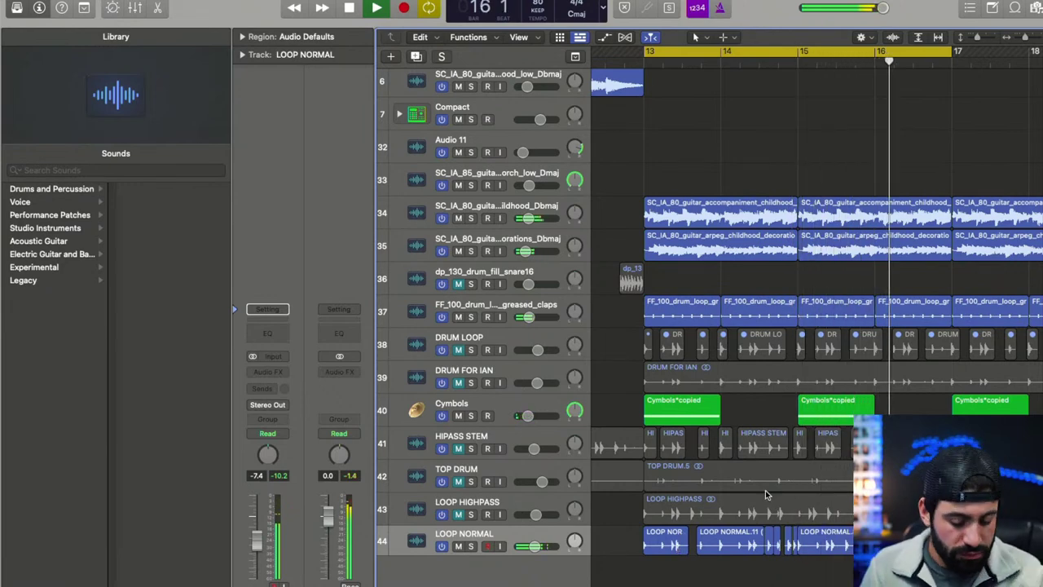
- Replay the start of bar 13 and compare the LOOP NORMAL hit at beat 4 with the hits on the other drum tracks
{"action": "key", "text": "space"}
{"action": "scroll", "coordinate": [767, 494], "scroll_direction": "up", "scroll_amount": 10}
{"action": "key", "text": "space"}
{"action": "scroll", "coordinate": [767, 496], "scroll_direction": "down", "scroll_amount": 10}
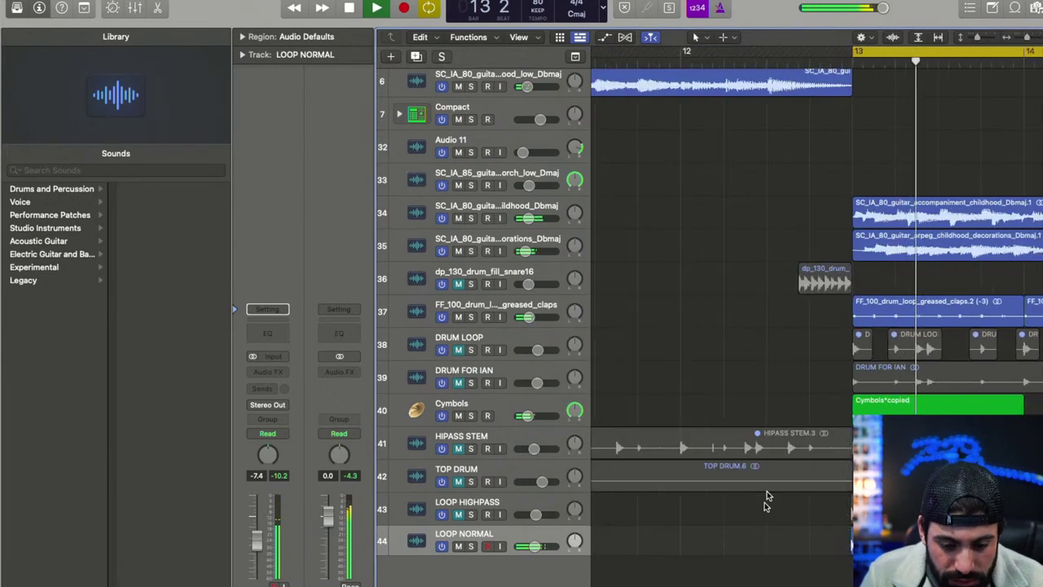
{"action": "scroll", "coordinate": [768, 495], "scroll_direction": "right", "scroll_amount": 10}
{"action": "scroll", "coordinate": [683, 475], "scroll_direction": "up", "scroll_amount": 3}
{"action": "key", "text": "space"}
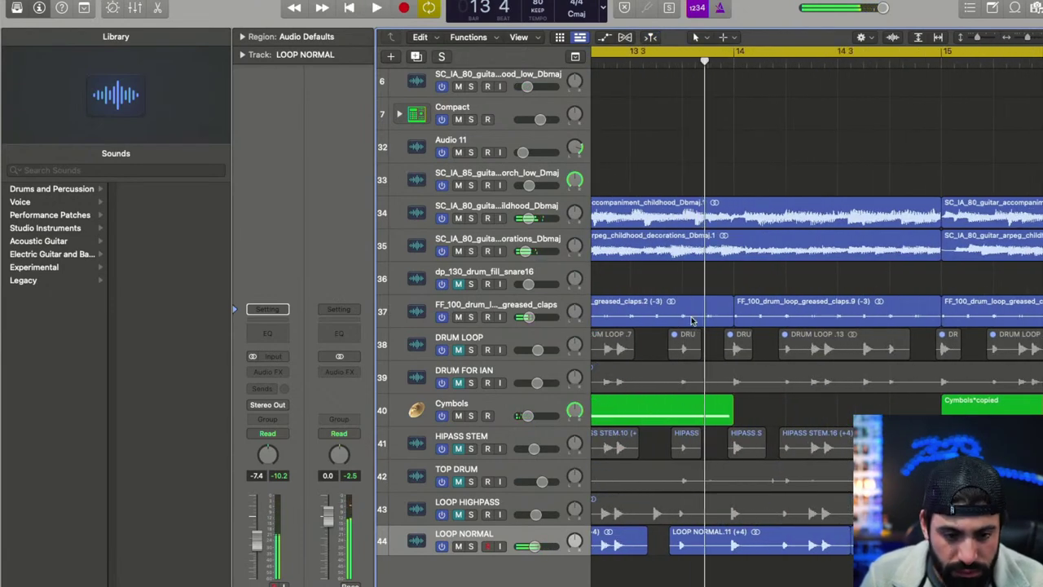
{"action": "left_click", "coordinate": [687, 51]}
{"action": "key", "text": "super+Left"}
{"action": "key", "text": "super+Left"}
{"action": "key", "text": "super+Left"}
{"action": "key", "text": "super+Left"}
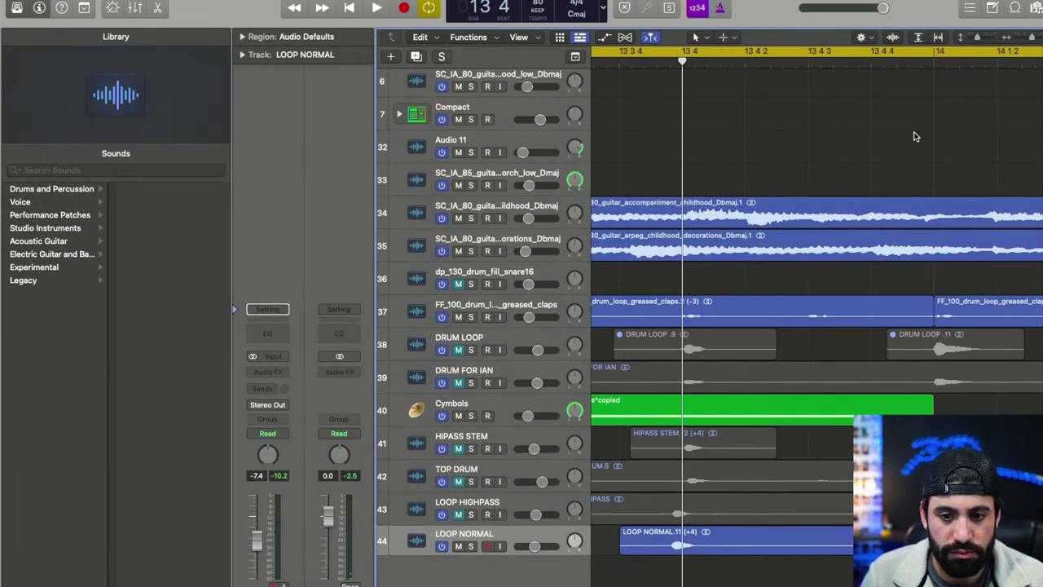
{"action": "key", "text": "super+Left"}
{"action": "key", "text": "super+Left"}
{"action": "key", "text": "super+Left"}
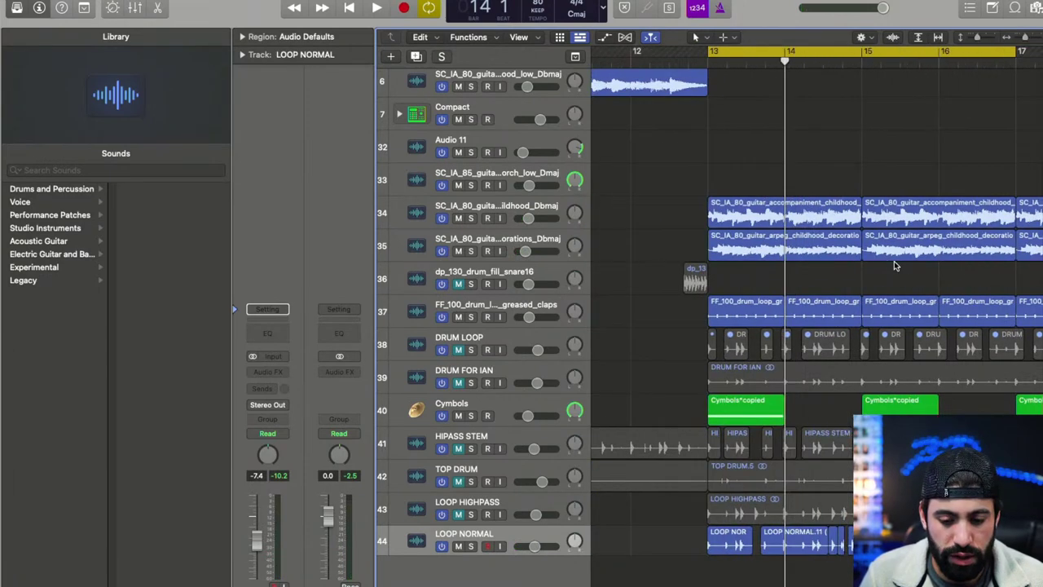
- Undo the slicing, moves and transposition of the LOOP NORMAL regions
{"action": "key", "text": "super+z"}
{"action": "key", "text": "super+z"}
{"action": "key", "text": "super+z"}
{"action": "key", "text": "super+z"}
{"action": "key", "text": "super+z"}
{"action": "key", "text": "super+z"}
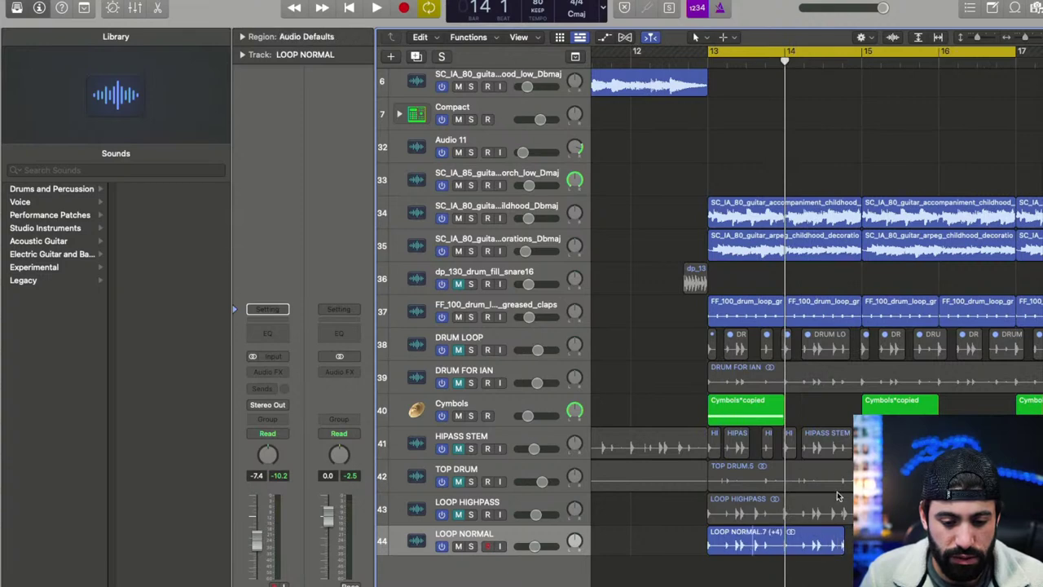
{"action": "key", "text": "super+z"}
{"action": "key", "text": "super+z"}
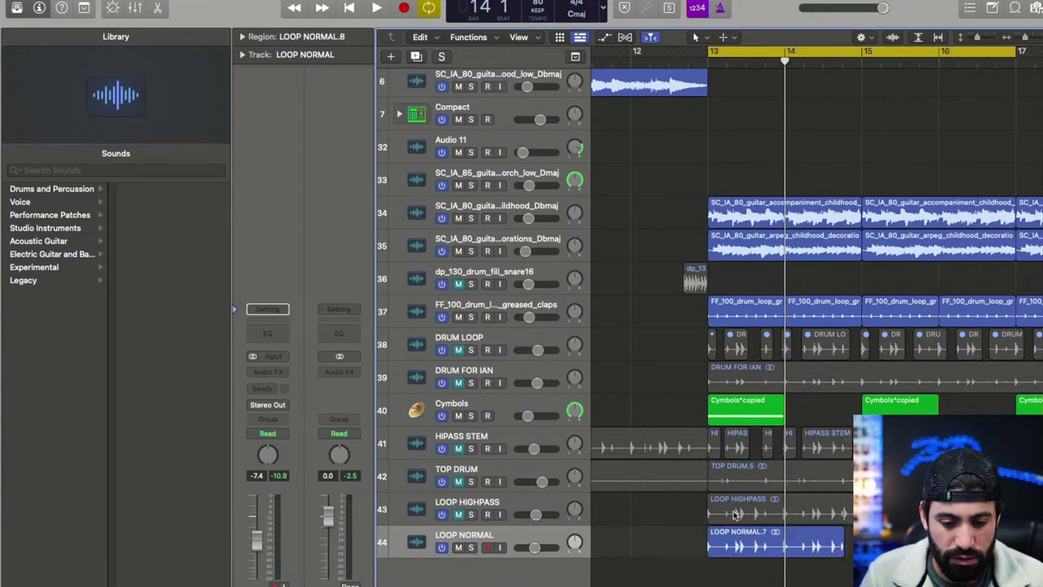
- Examine how the hits in the first LOOP NORMAL region line up with the grid and other drum tracks across bars 13 and 14
{"action": "key", "text": "super+Right"}
{"action": "key", "text": "super+Right"}
{"action": "key", "text": "super+Right"}
{"action": "scroll", "coordinate": [735, 535], "scroll_direction": "left", "scroll_amount": 3}
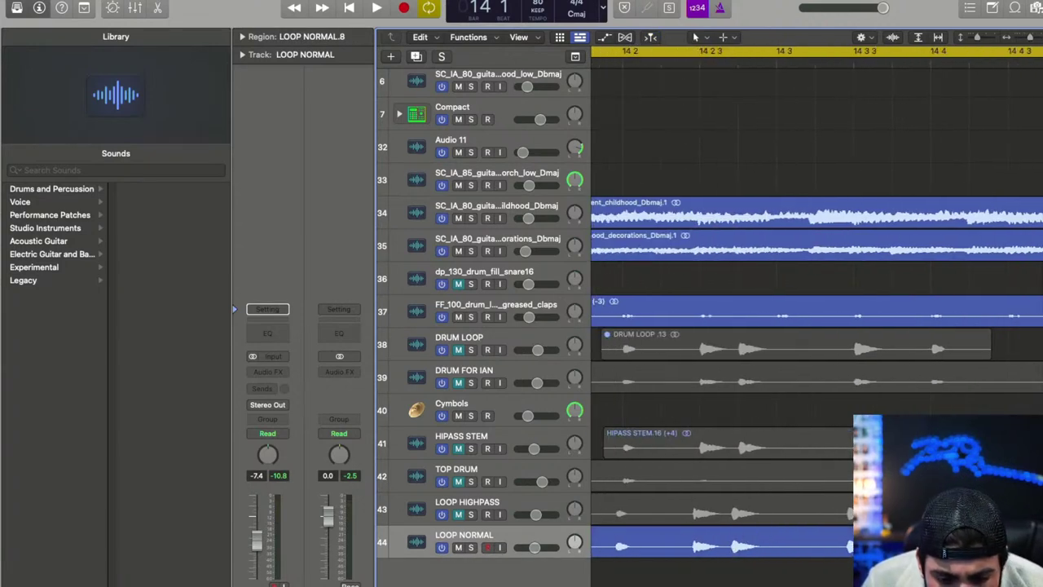
{"action": "scroll", "coordinate": [735, 535], "scroll_direction": "left", "scroll_amount": 2}
{"action": "key", "text": "super+Left"}
{"action": "key", "text": "super+Left"}
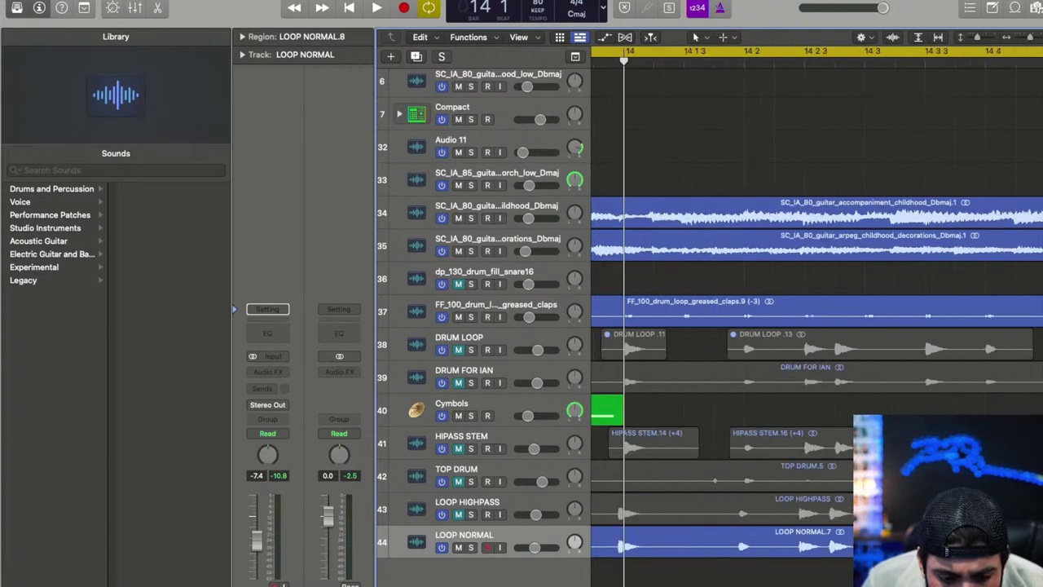
{"action": "scroll", "coordinate": [735, 535], "scroll_direction": "left", "scroll_amount": 2}
{"action": "key", "text": "super+Left"}
{"action": "key", "text": "super+Left"}
{"action": "scroll", "coordinate": [735, 535], "scroll_direction": "left", "scroll_amount": 3}
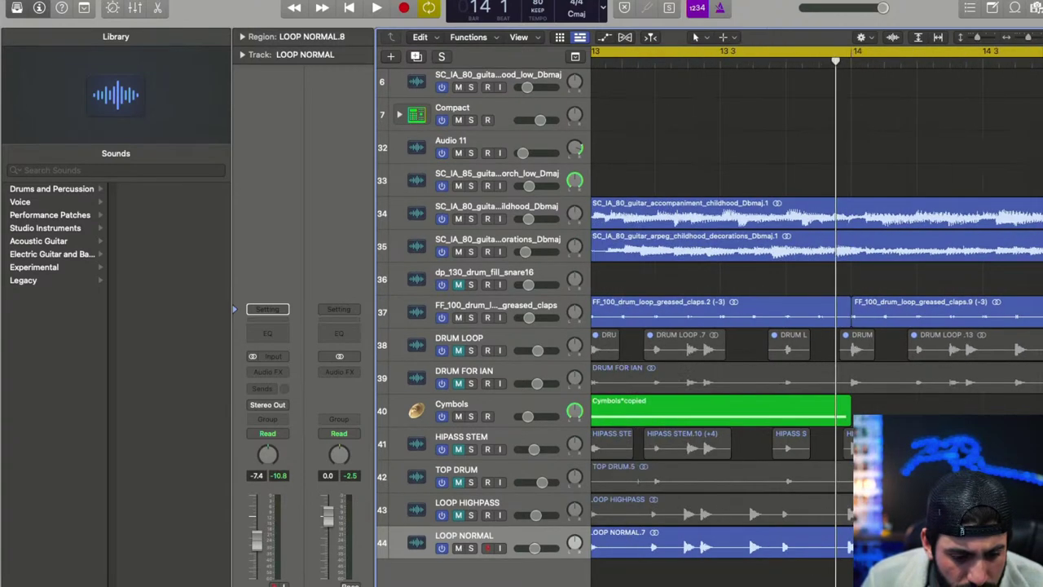
{"action": "left_click", "coordinate": [735, 534]}
{"action": "key", "text": "super+Left"}
{"action": "key", "text": "super+Left"}
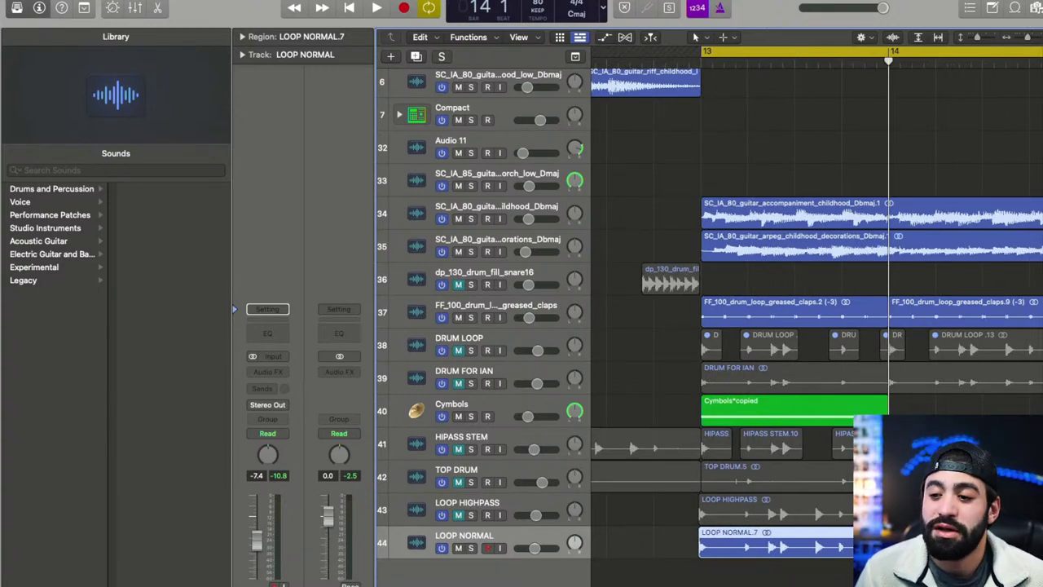
- Open the project's note pad, read through the song lyrics, and close it again
{"action": "left_click", "coordinate": [1035, 10]}
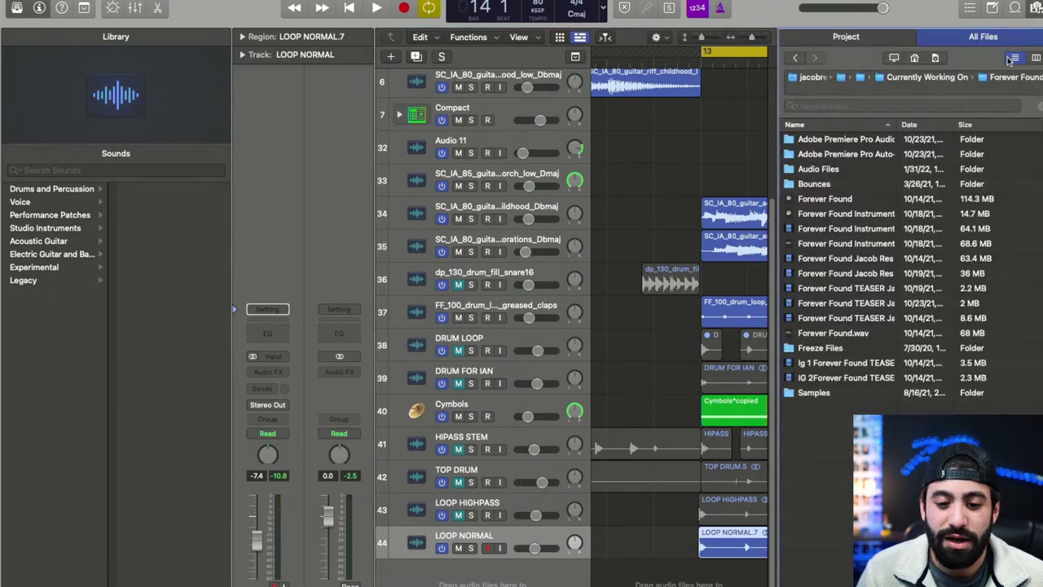
{"action": "left_click", "coordinate": [989, 6]}
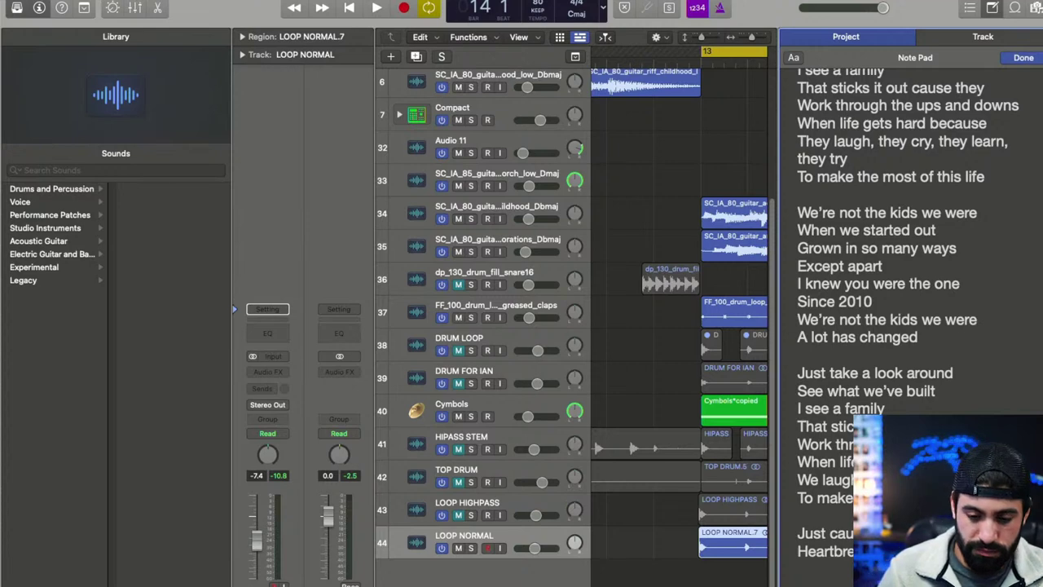
{"action": "key", "text": "Return"}
{"action": "scroll", "coordinate": [908, 326], "scroll_direction": "down", "scroll_amount": 1}
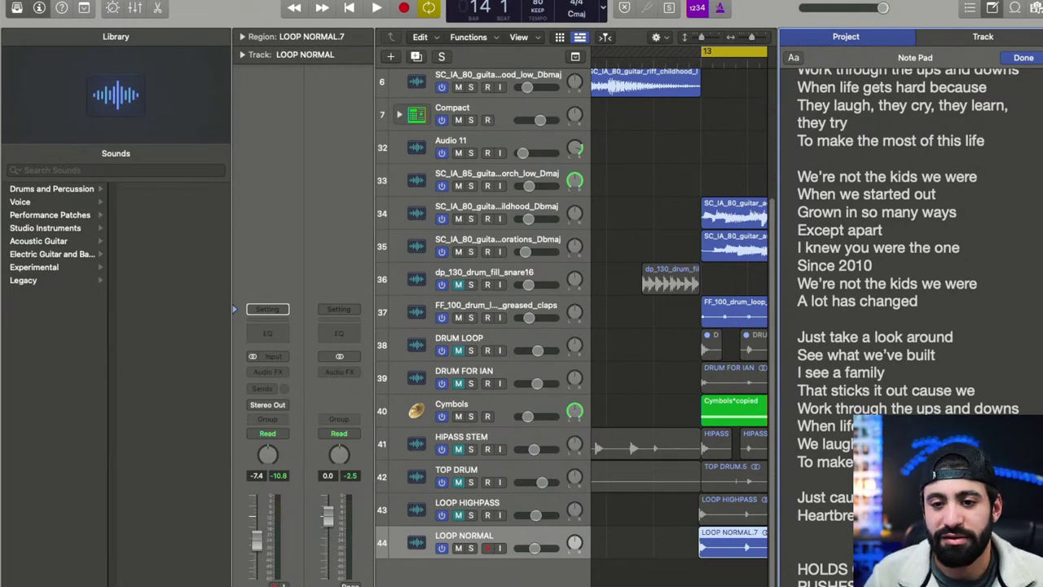
{"action": "left_click", "coordinate": [996, 5]}
{"action": "left_click", "coordinate": [933, 166]}
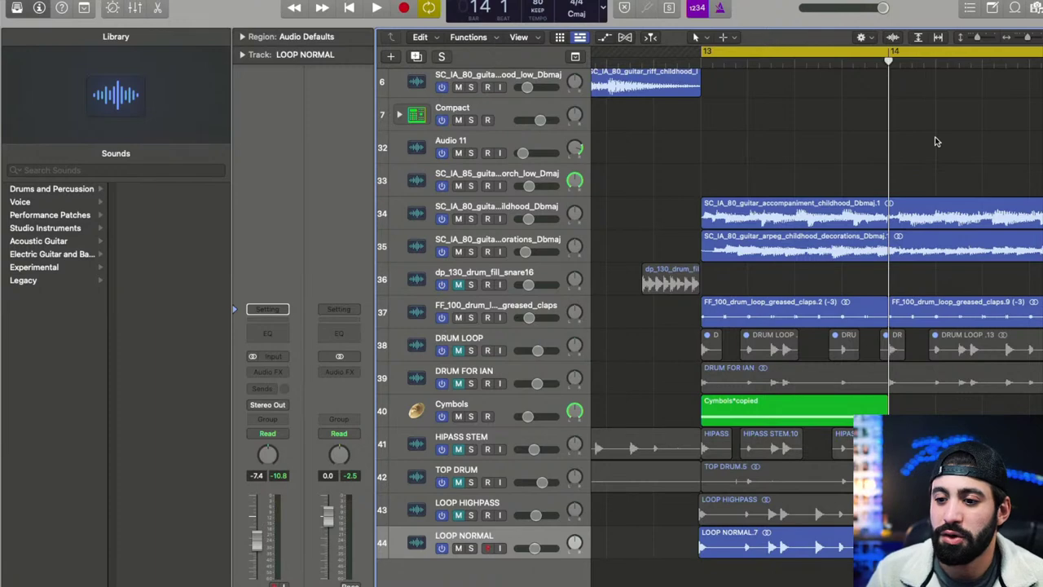
{"action": "key", "text": "super+Left"}
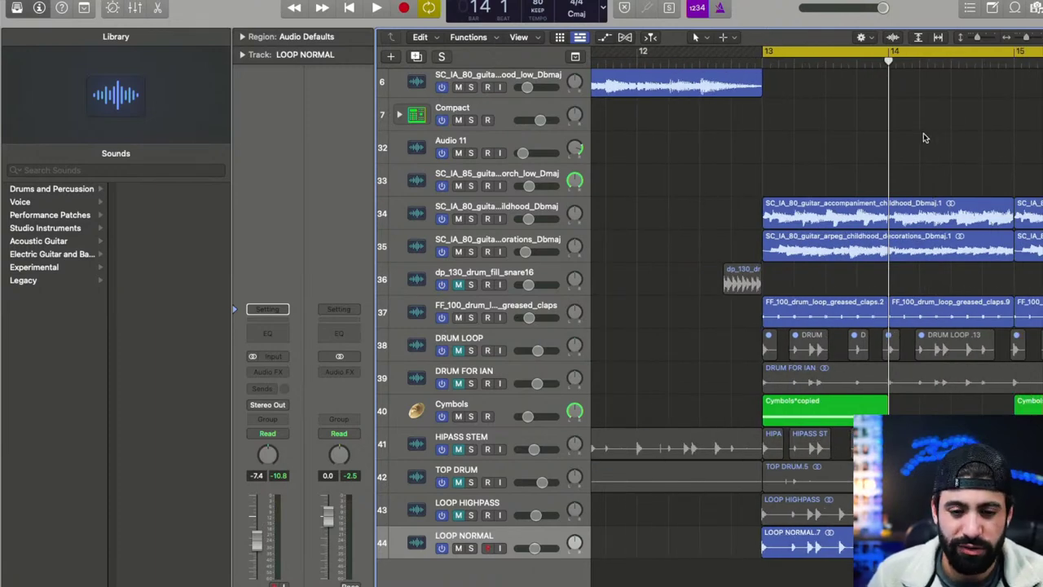
- Play the section from bar 13 and examine the LOOP NORMAL hits around the start of bar 14
{"action": "key", "text": "space"}
{"action": "key", "text": "super+Left"}
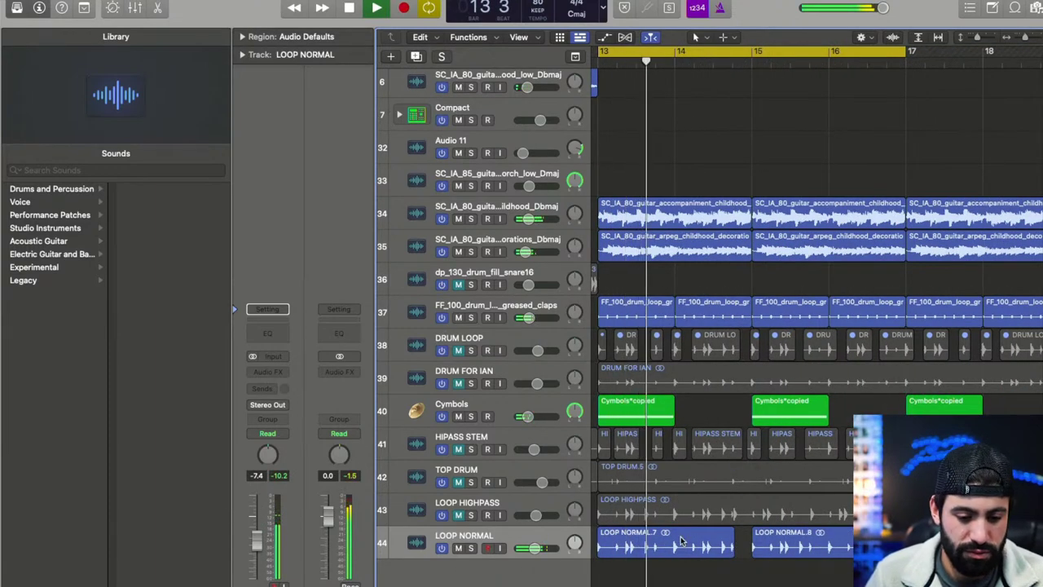
{"action": "key", "text": "space"}
{"action": "key", "text": "super+Right"}
{"action": "key", "text": "super+Right"}
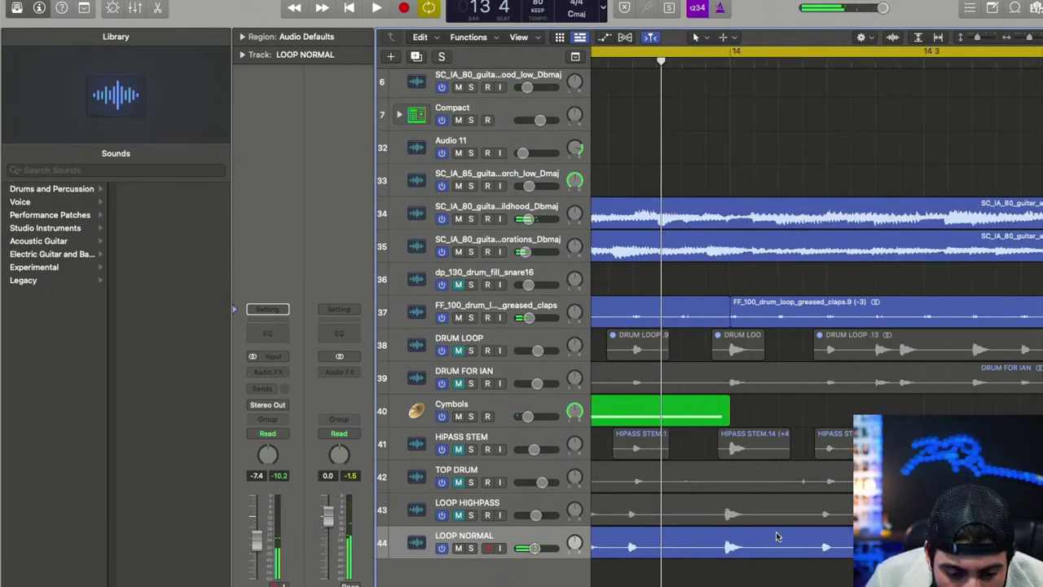
- Try shifting the first LOOP NORMAL region earlier, audition it from bar 13, and undo the move
{"action": "left_click", "coordinate": [777, 536]}
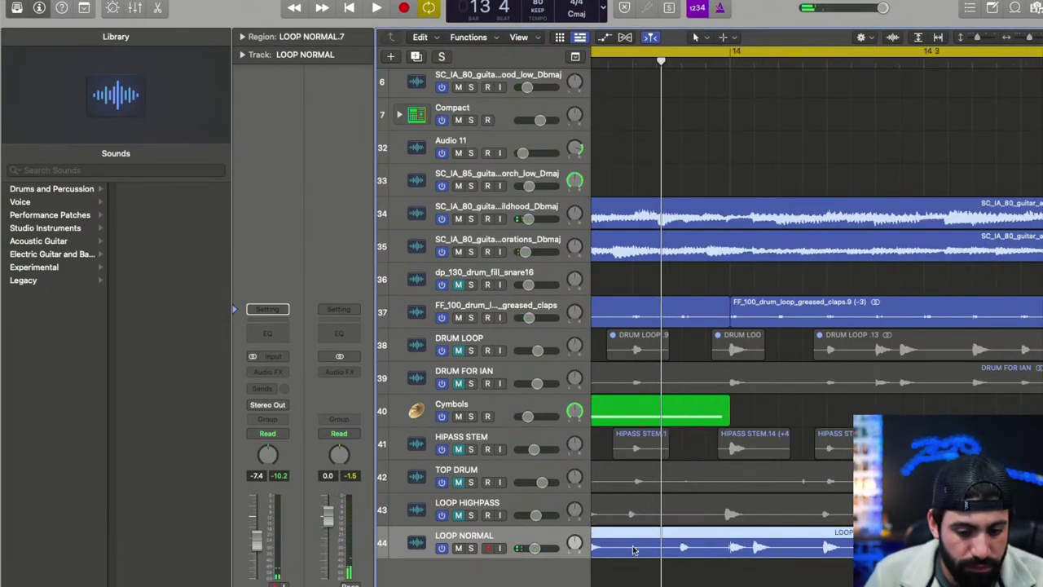
{"action": "key", "text": "super+Left"}
{"action": "key", "text": "space"}
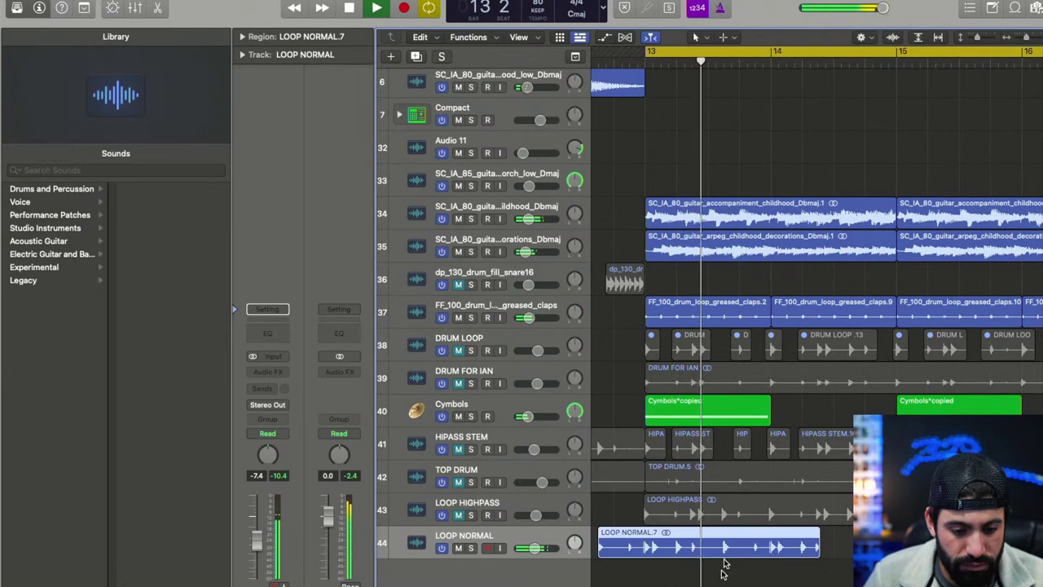
{"action": "key", "text": "super+z"}
{"action": "key", "text": "space"}
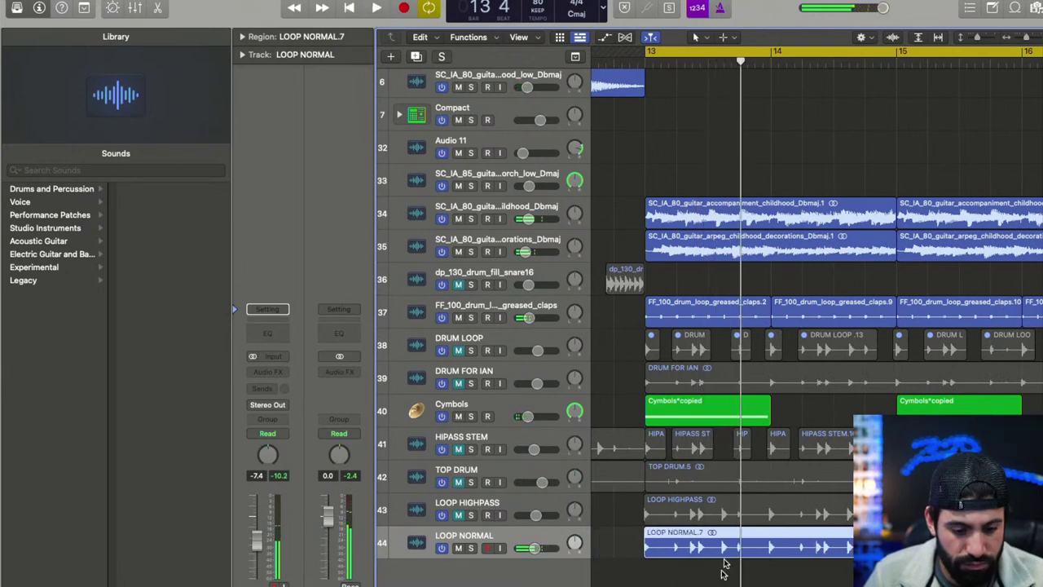
- Change the Flex Time mode of the LOOP NORMAL track
{"action": "left_click_drag", "start_coordinate": [722, 559], "coordinate": [685, 544]}
{"action": "key", "text": "super+f"}
{"action": "left_click", "coordinate": [515, 562]}
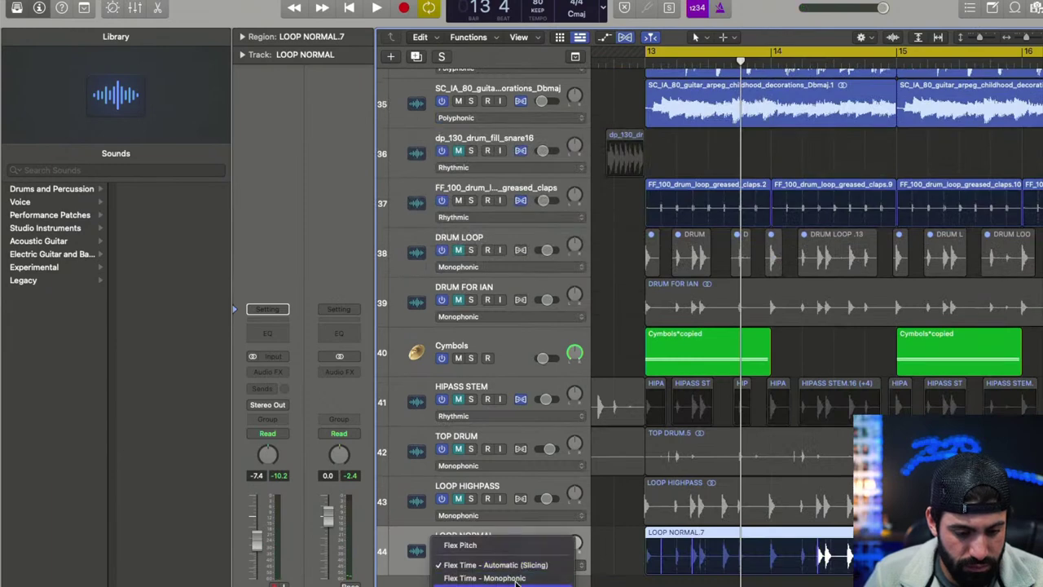
{"action": "left_click", "coordinate": [517, 586]}
{"action": "key", "text": "super+f"}
- Play bars 13 to 15 and check how the first LOOP NORMAL region lines up with the grid and other drums
{"action": "key", "text": "space"}
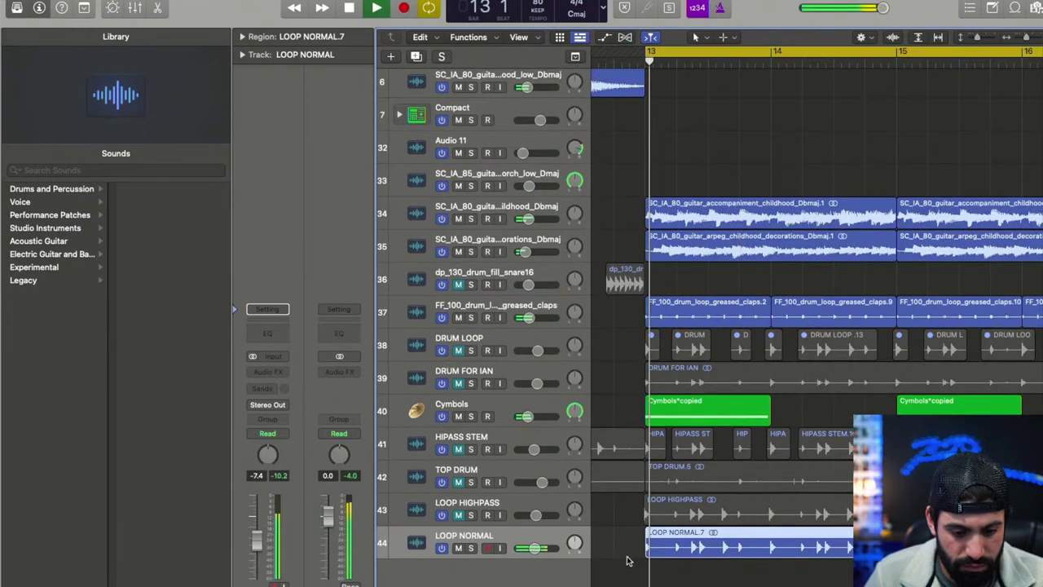
{"action": "key", "text": "super+Right"}
{"action": "key", "text": "super+Right"}
{"action": "key", "text": "super+Right"}
{"action": "key", "text": "super+Right"}
{"action": "key", "text": "super+Right"}
{"action": "key", "text": "super+Left"}
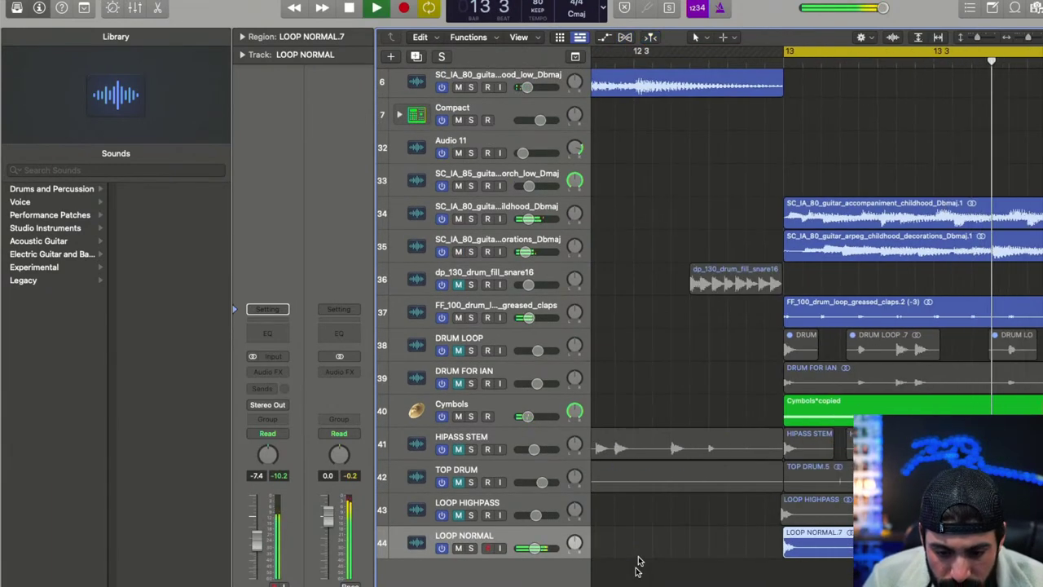
{"action": "key", "text": "super+Left"}
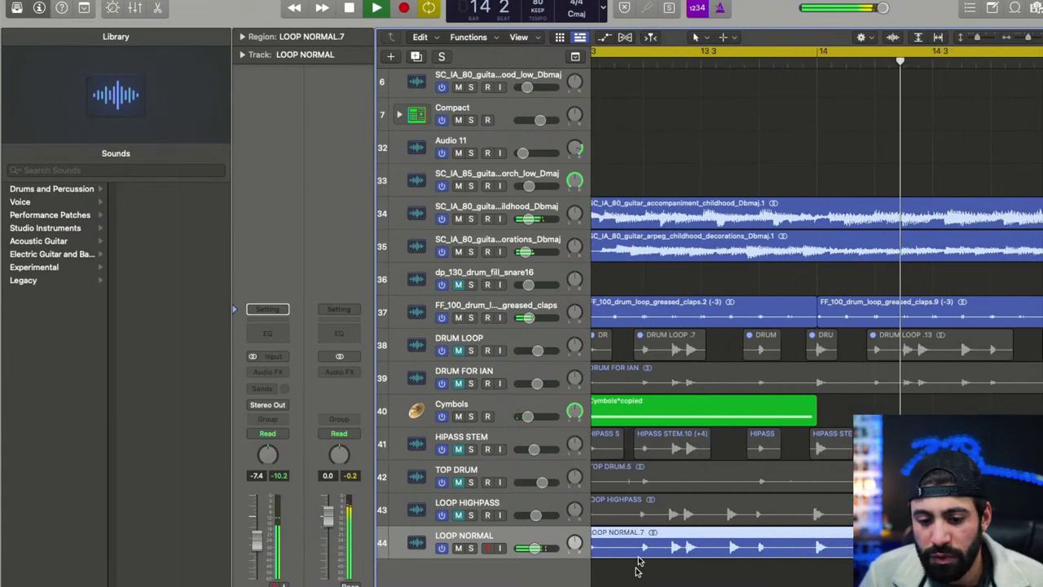
{"action": "key", "text": "super+Left"}
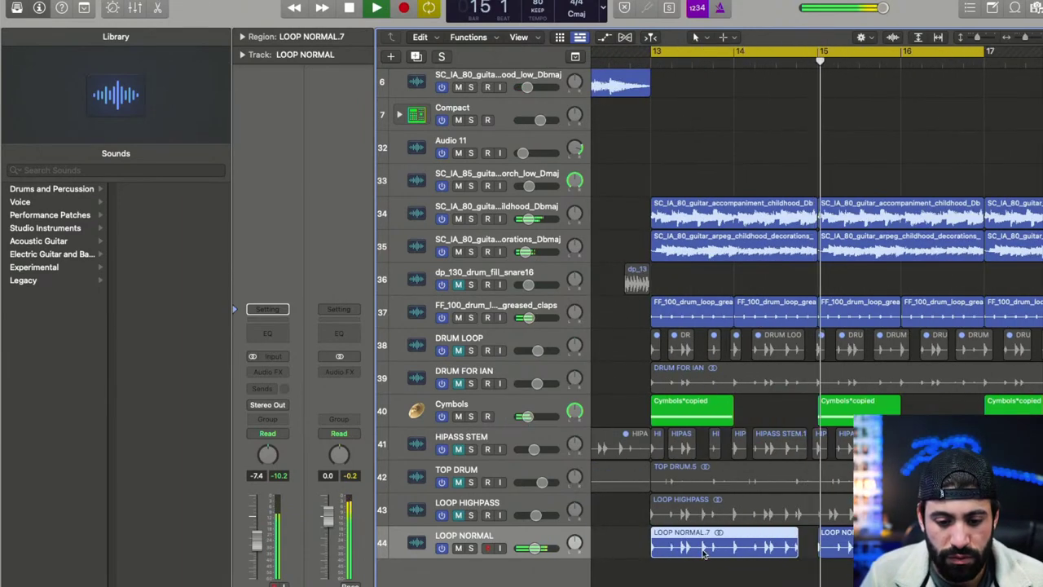
- Try shifting the second LOOP NORMAL region about one and a half beats later than the start of bar 15
{"action": "left_click", "coordinate": [826, 542]}
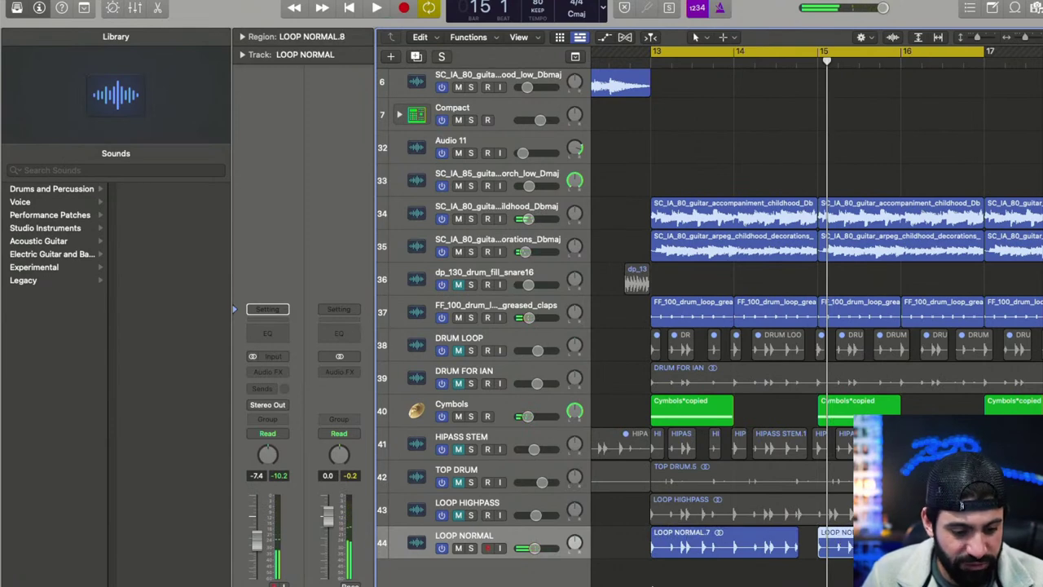
{"action": "key", "text": "Delete"}
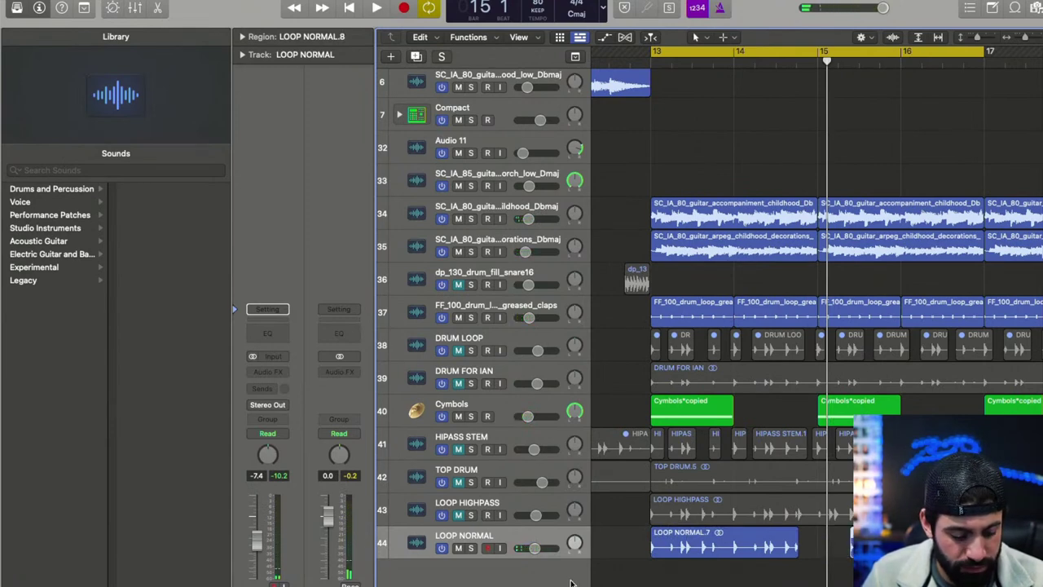
{"action": "key", "text": "super+d"}
{"action": "key", "text": "super+z"}
{"action": "key", "text": "super+f"}
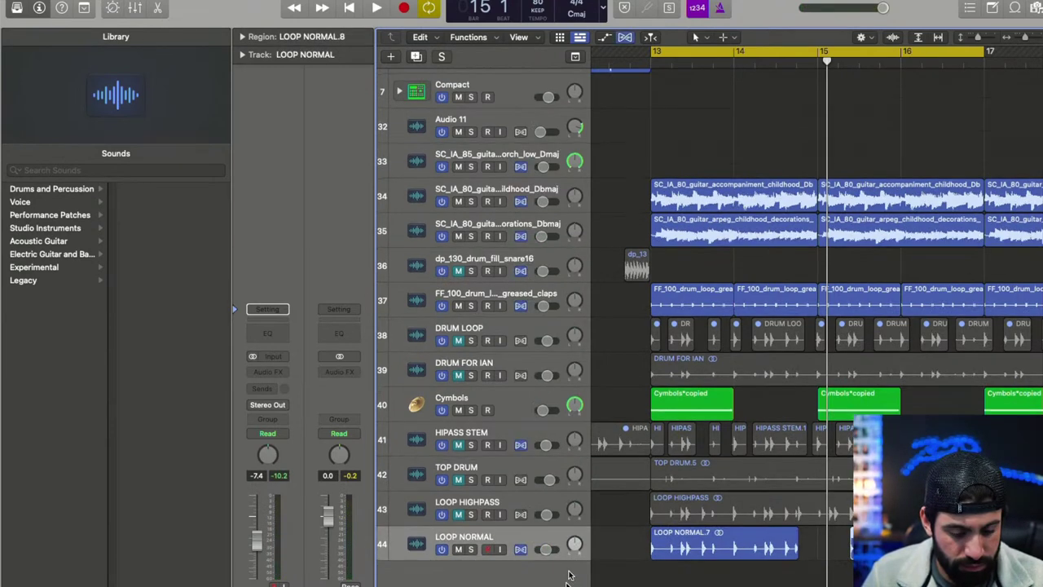
{"action": "key", "text": "super+f"}
{"action": "key", "text": "super+f"}
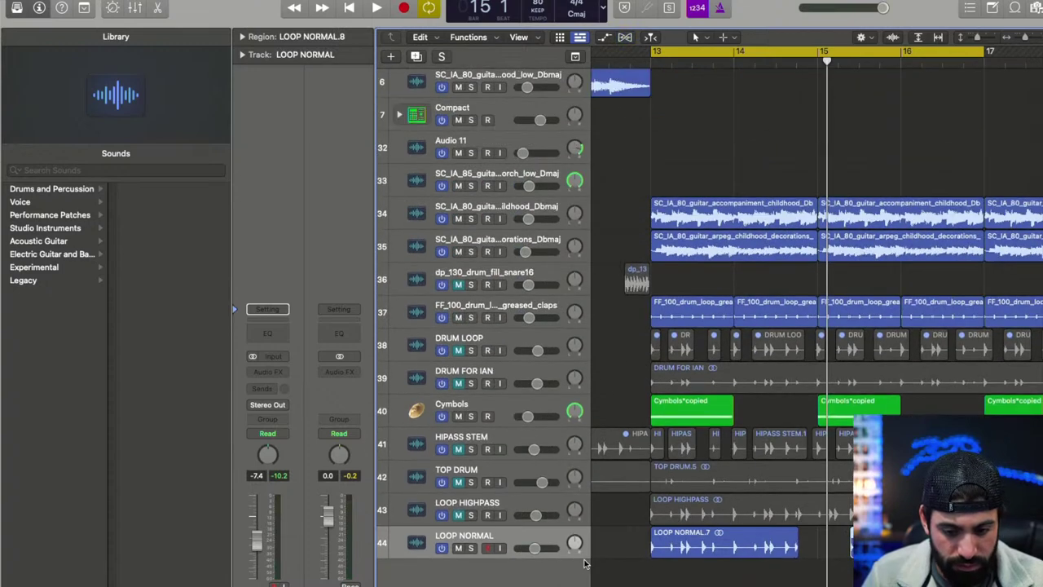
- Play the section from bar 13 and lower the LOOP NORMAL track's volume to -9.8 dB
{"action": "key", "text": "space"}
{"action": "key", "text": "super+Left"}
{"action": "left_click", "coordinate": [657, 558]}
{"action": "key", "text": "super+Left"}
{"action": "key", "text": "super+Left"}
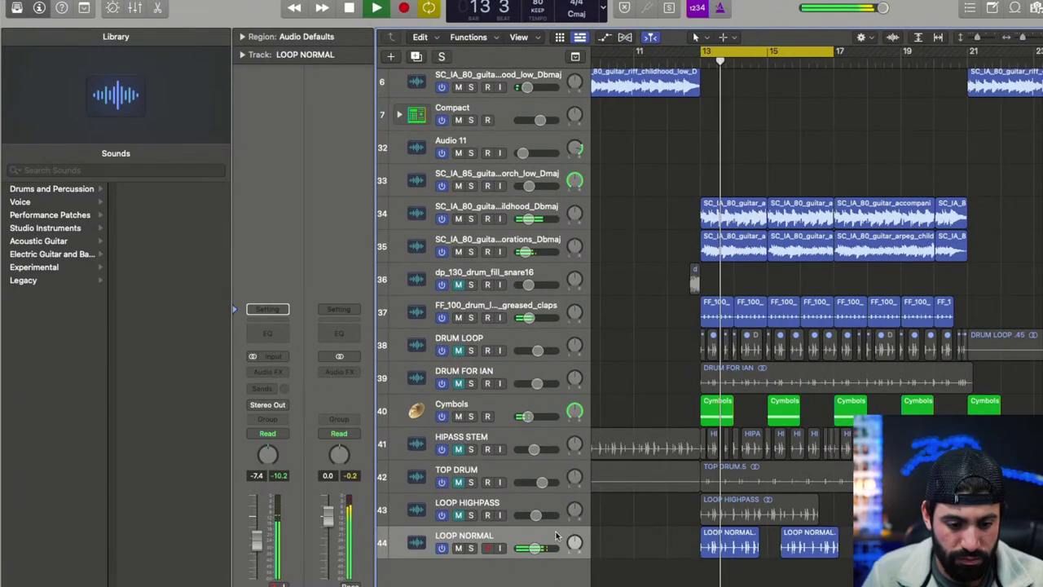
{"action": "key", "text": "super+Tab"}
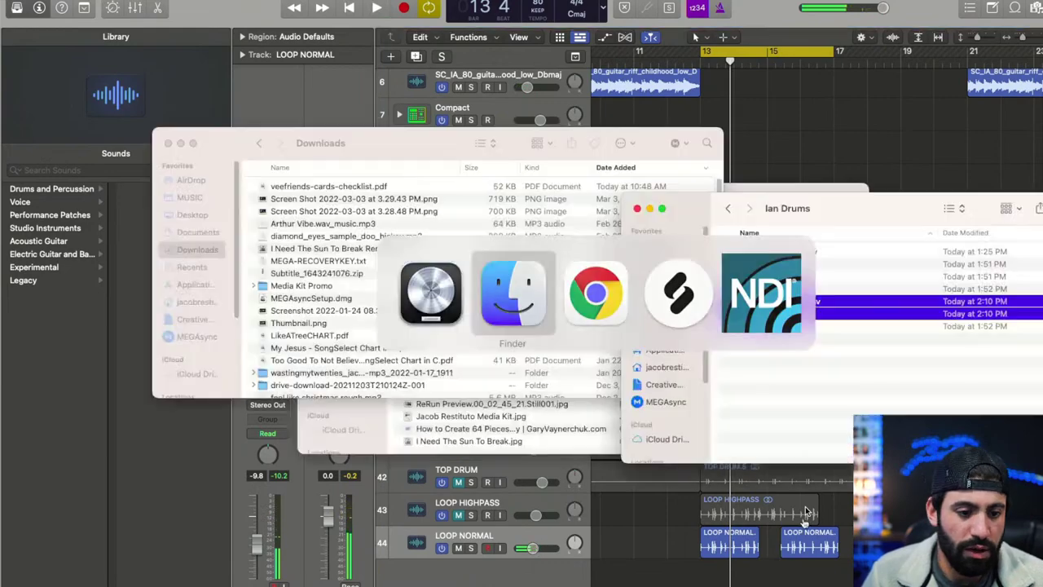
{"action": "key", "text": "super+Tab"}
- Create one audio track using Input 2 and Output 1 + 2, with input monitoring and record enable on
{"action": "key", "text": "super+Left"}
{"action": "key", "text": "super+Up"}
{"action": "key", "text": "super+Up"}
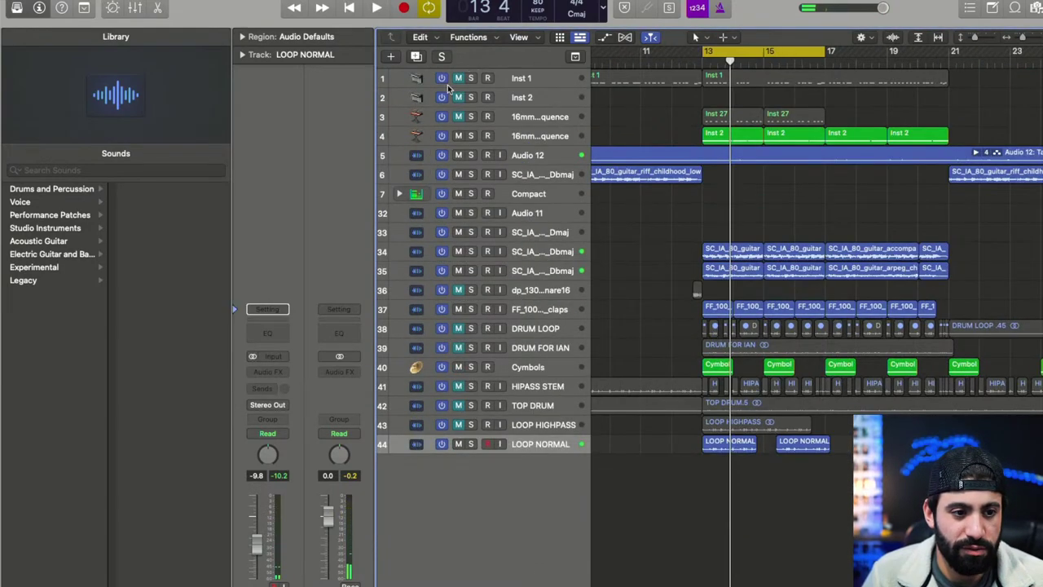
{"action": "left_click", "coordinate": [390, 55]}
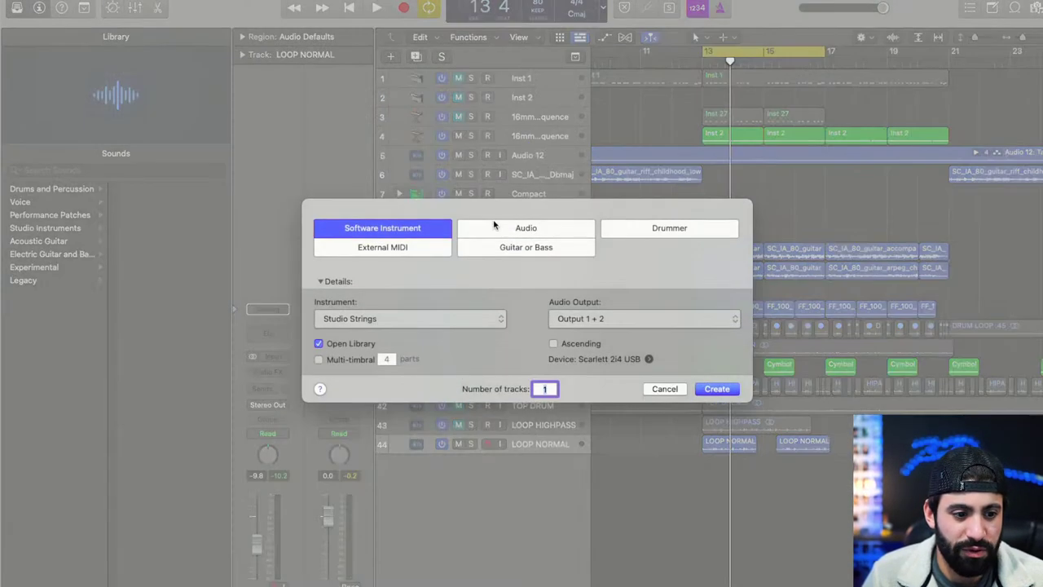
{"action": "left_click", "coordinate": [494, 215]}
{"action": "left_click", "coordinate": [474, 298]}
{"action": "left_click", "coordinate": [457, 317]}
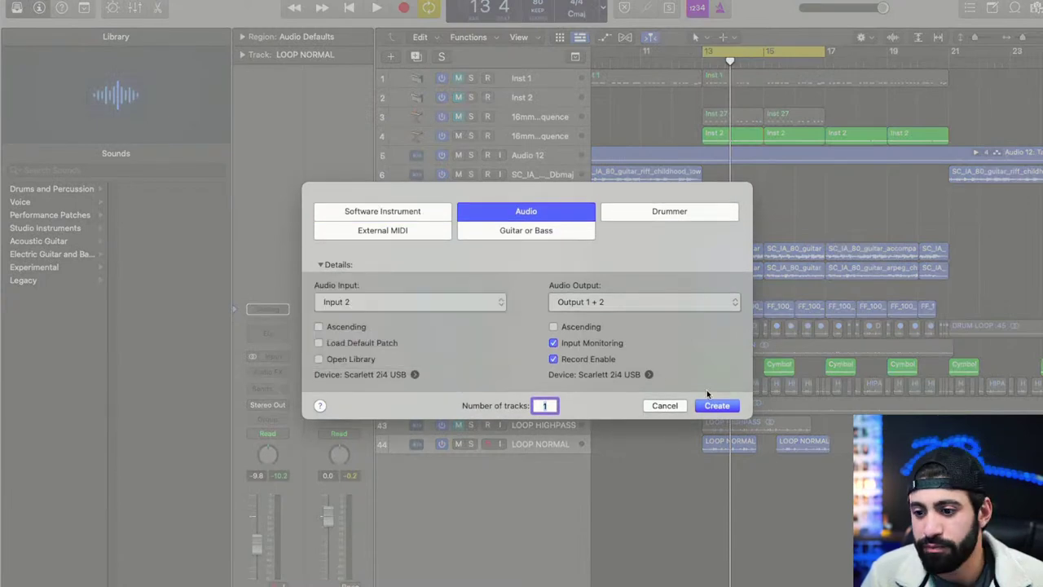
{"action": "left_click", "coordinate": [718, 405]}
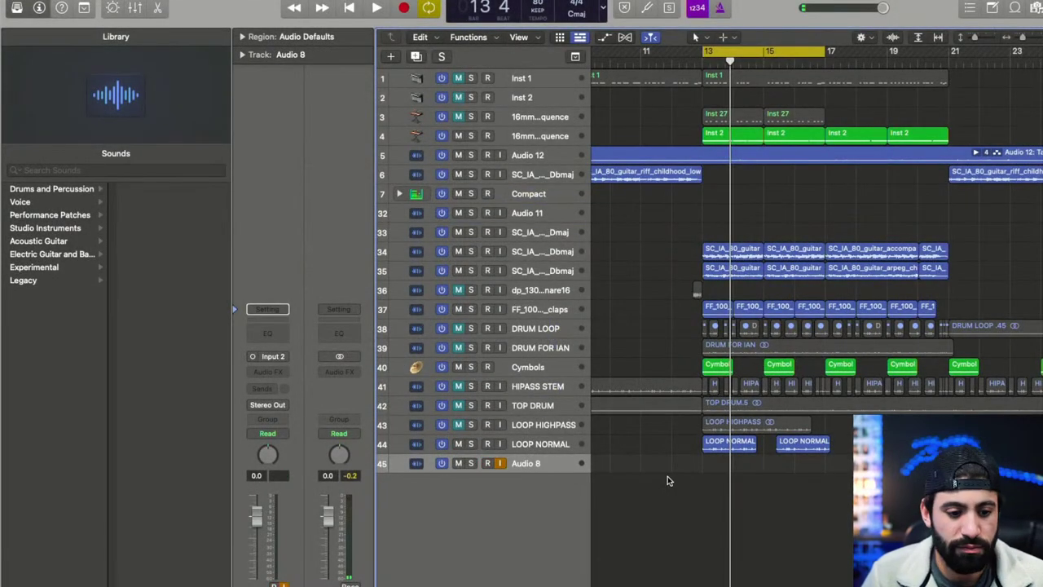
- Insert Amp Designer on the new audio track, load the Moving Air Crunch preset, and close the plug-in
{"action": "key", "text": "super+Down"}
{"action": "left_click", "coordinate": [268, 372]}
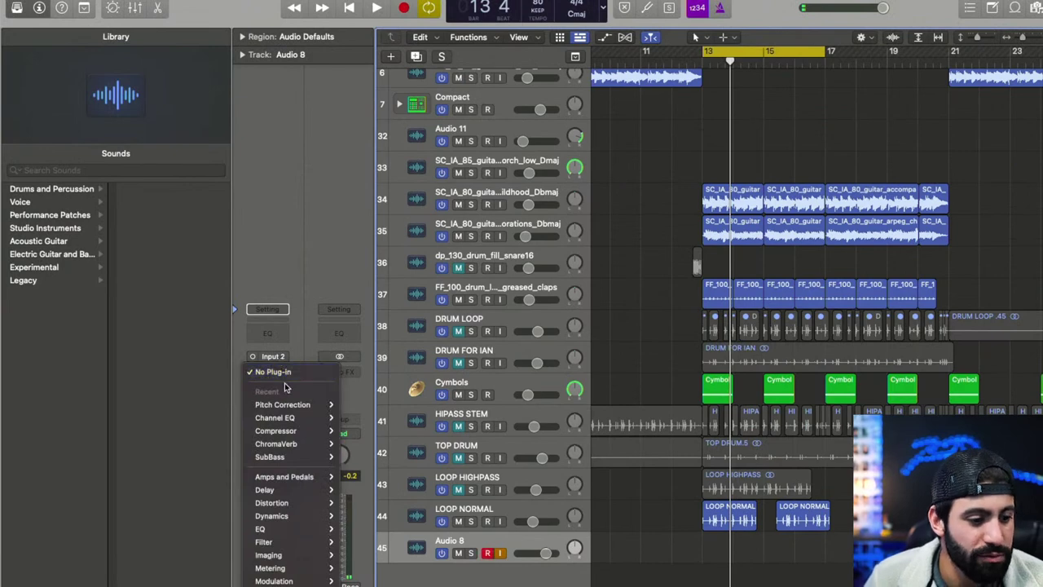
{"action": "mouse_move", "coordinate": [297, 473]}
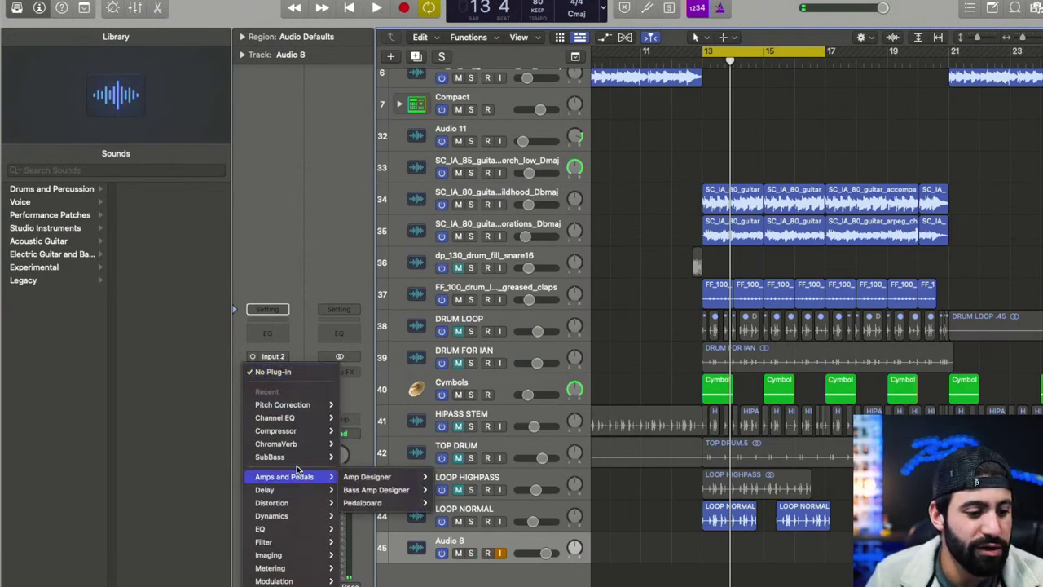
{"action": "left_click", "coordinate": [370, 476]}
{"action": "left_click", "coordinate": [503, 151]}
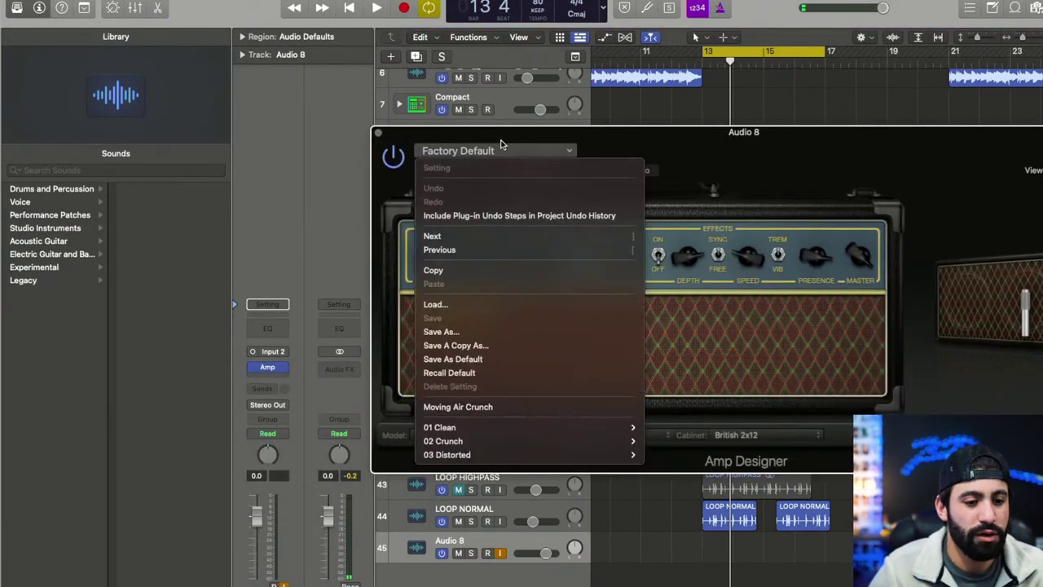
{"action": "left_click", "coordinate": [484, 406]}
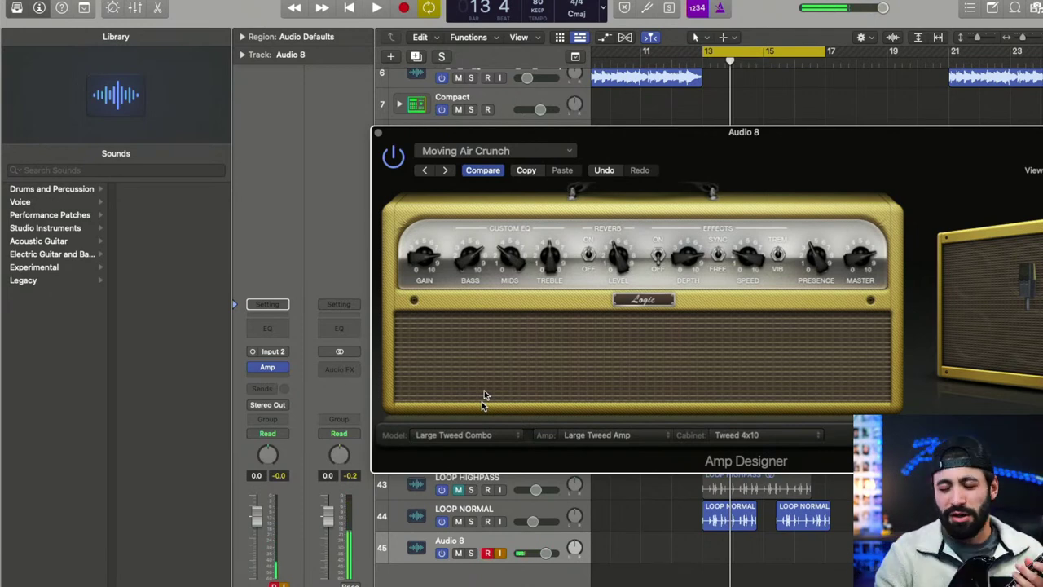
{"action": "left_click", "coordinate": [378, 132]}
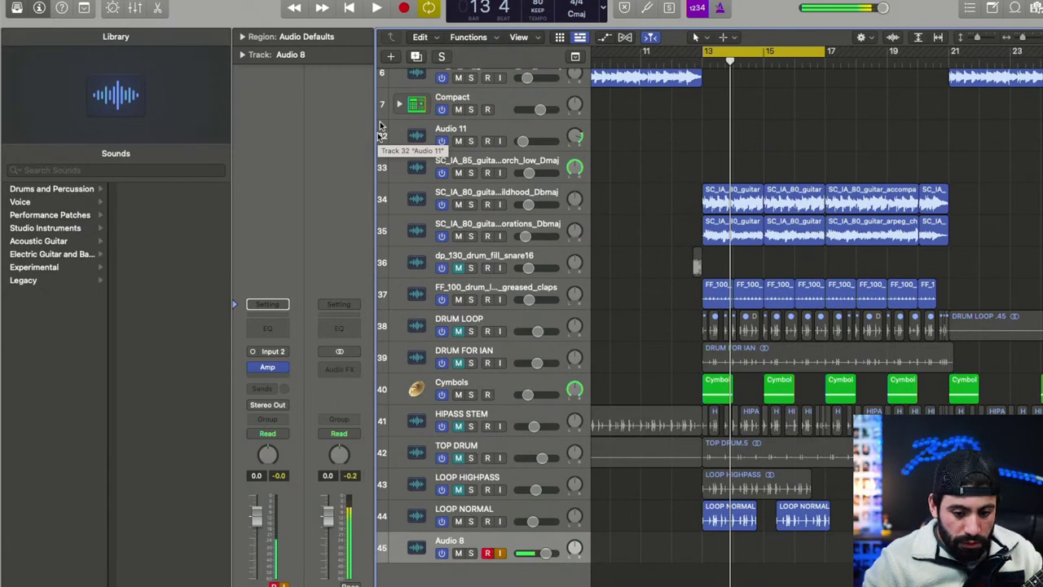
- Play the looped section from bar 13 to rehearse the guitar through the new amp track
{"action": "key", "text": "space"}
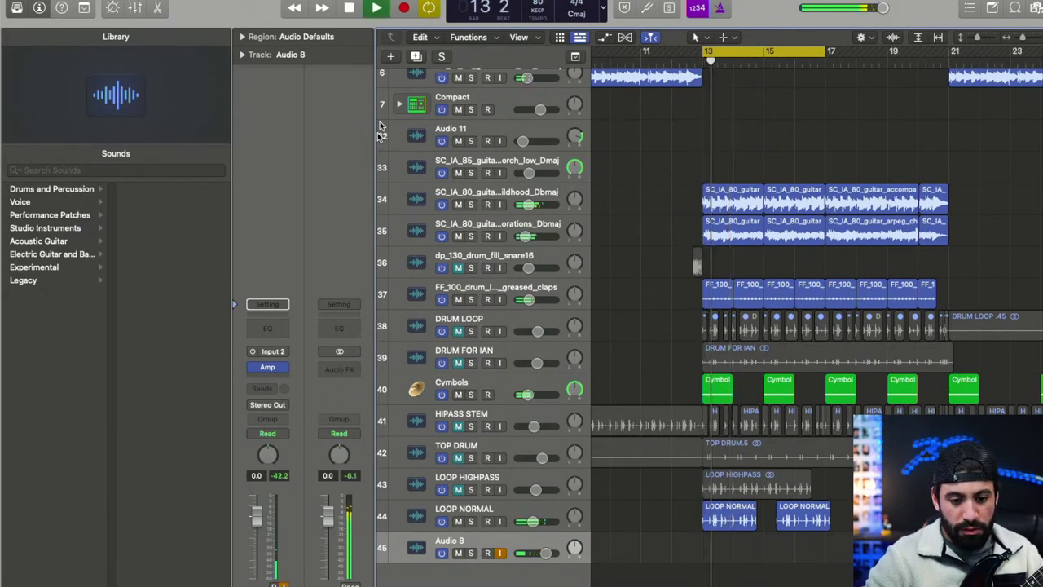
{"action": "key", "text": "space"}
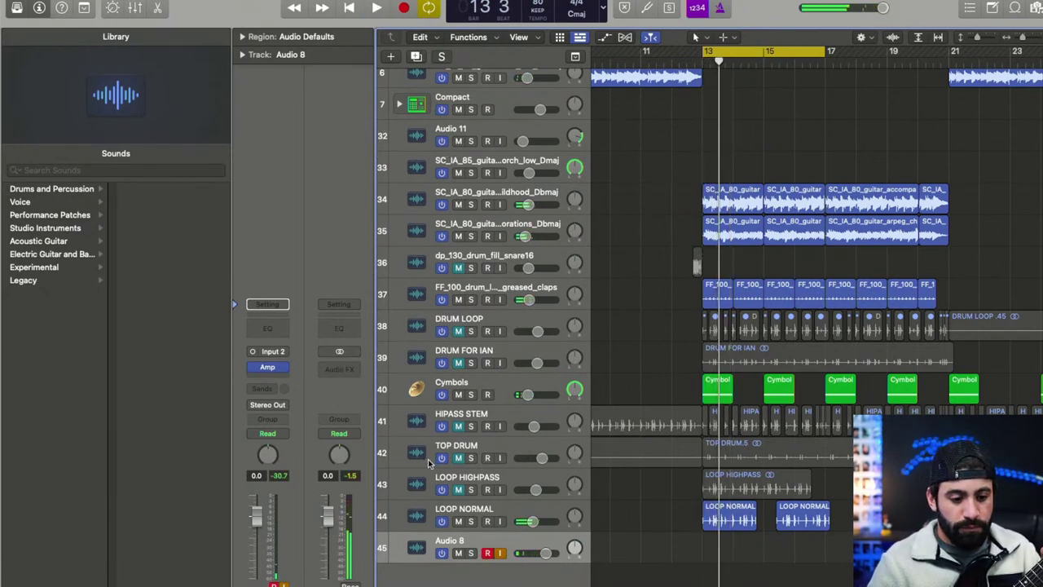
{"action": "key", "text": "space"}
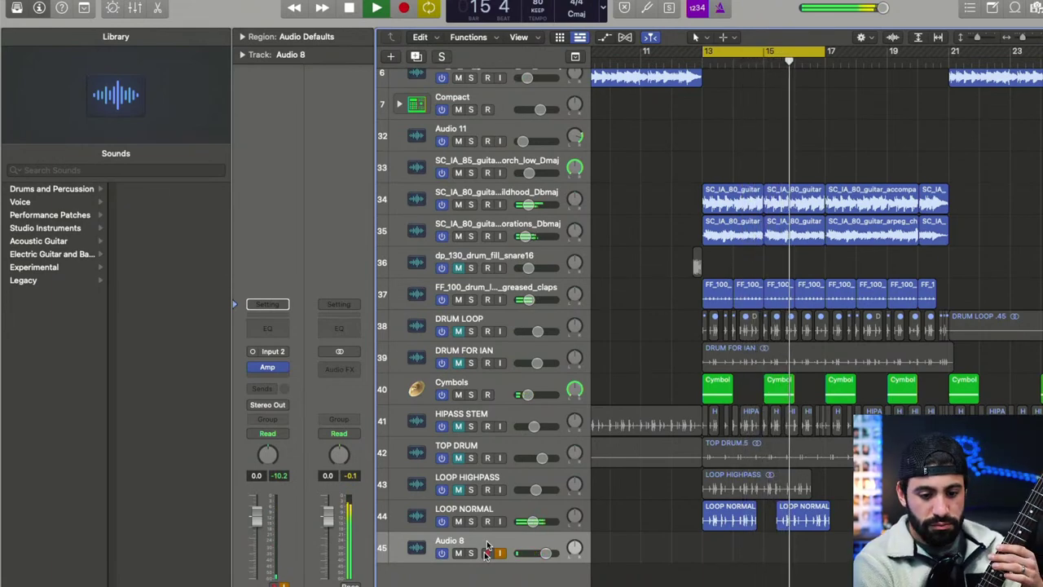
{"action": "key", "text": "space"}
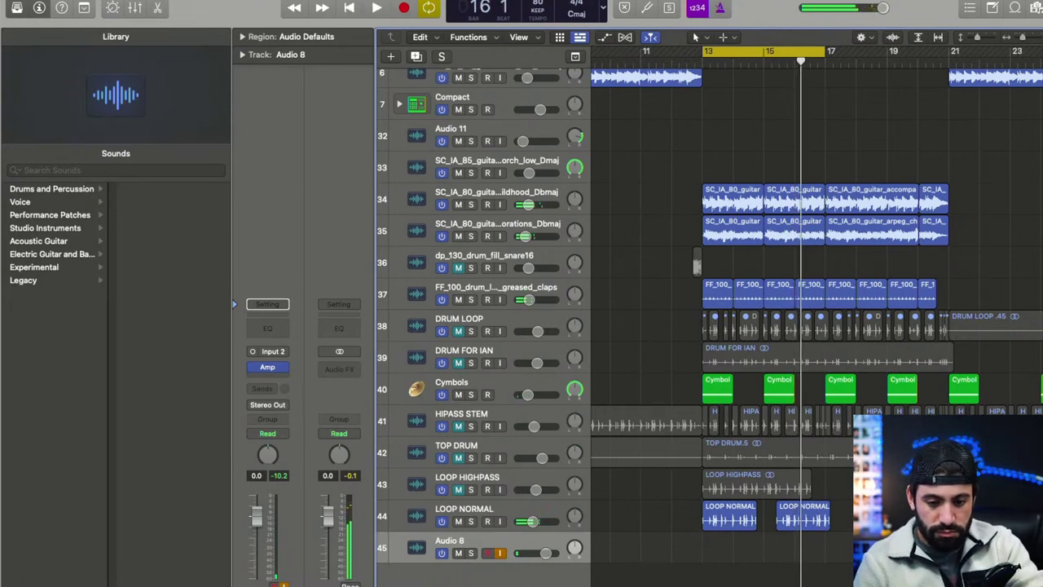
- Move the second LOOP NORMAL region so it starts at bar 15, and place the playhead there
{"action": "left_click_drag", "start_coordinate": [803, 519], "coordinate": [792, 519]}
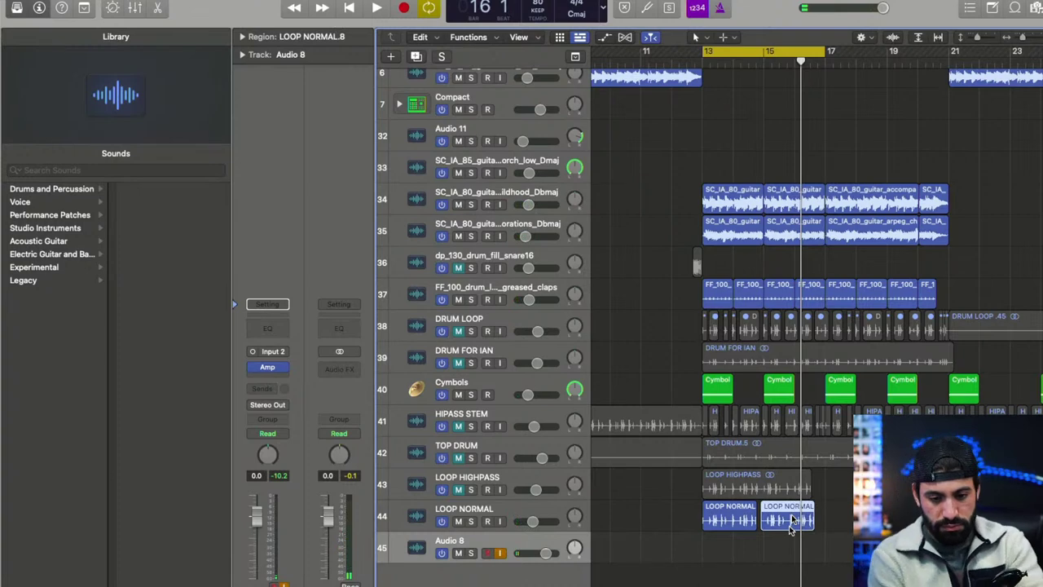
{"action": "scroll", "coordinate": [764, 534], "scroll_direction": "up", "scroll_amount": 5}
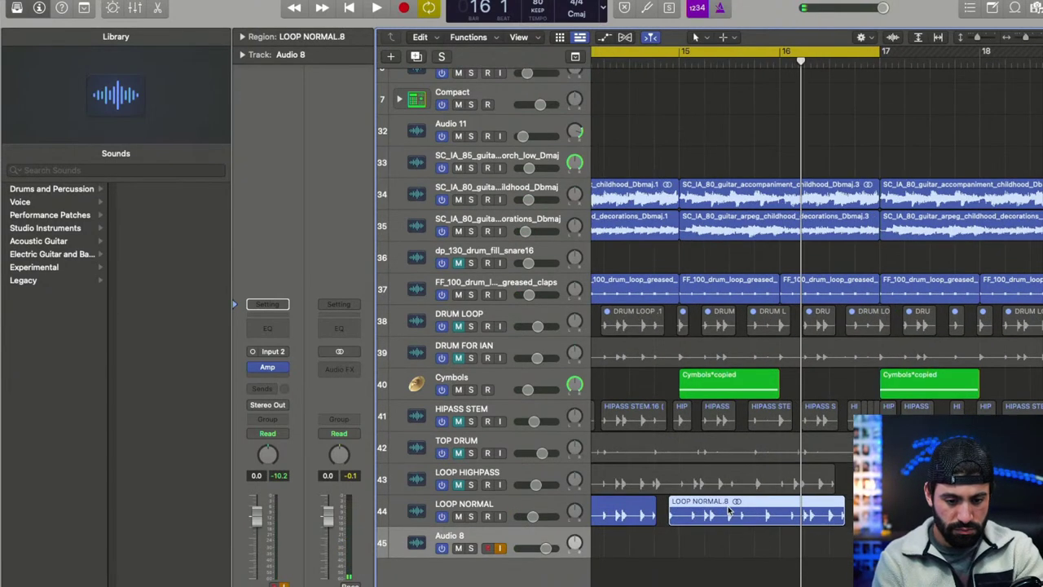
{"action": "left_click_drag", "start_coordinate": [729, 508], "coordinate": [736, 509]}
{"action": "left_click", "coordinate": [683, 64]}
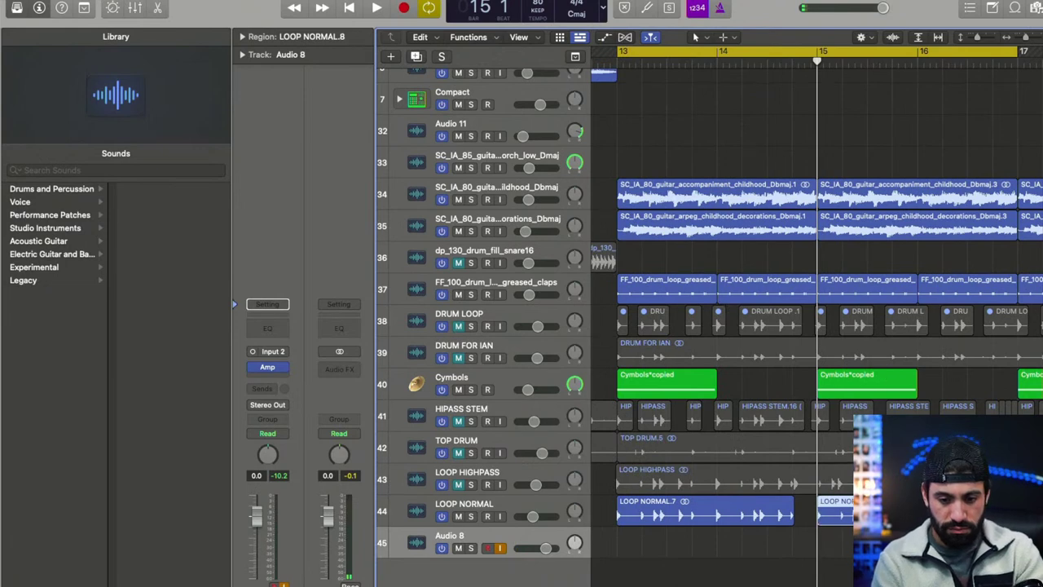
- Play the looped bars 13 to 16 to try guitar parts against the realigned LOOP NORMAL regions
{"action": "scroll", "coordinate": [818, 326], "scroll_direction": "down", "scroll_amount": 3}
{"action": "key", "text": "space"}
{"action": "scroll", "coordinate": [818, 326], "scroll_direction": "down", "scroll_amount": 5}
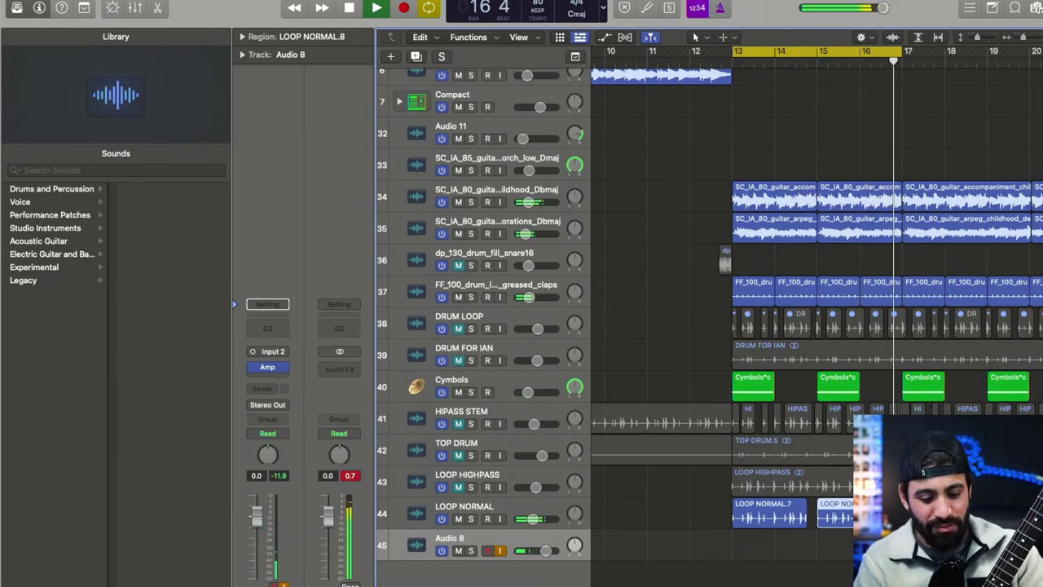
{"action": "key", "text": "space"}
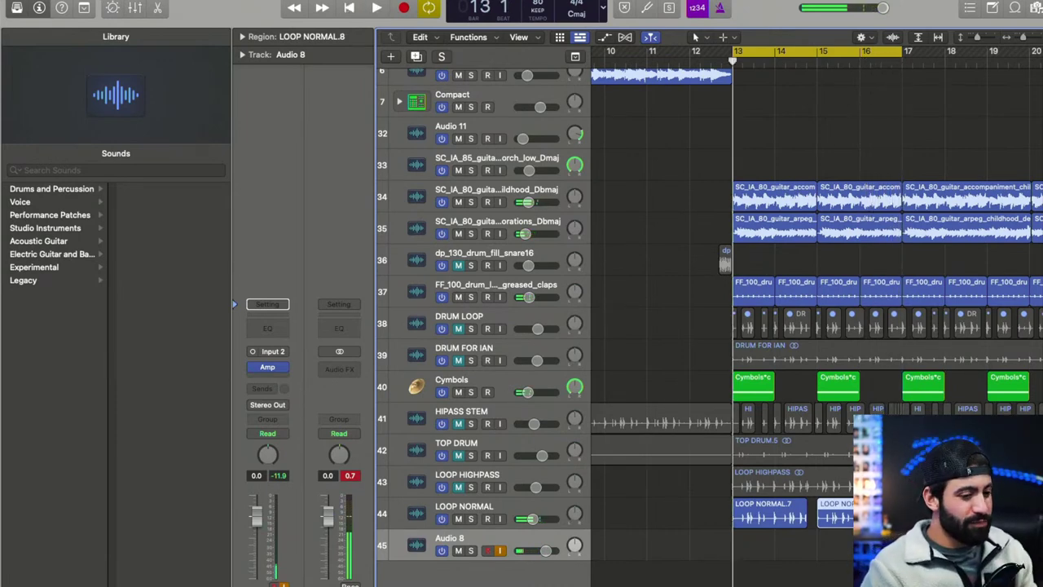
- Insert the Metering Tuner above Amp Designer on the Audio 8 track, tune the guitar, and close the plug-in
{"action": "left_click", "coordinate": [276, 356]}
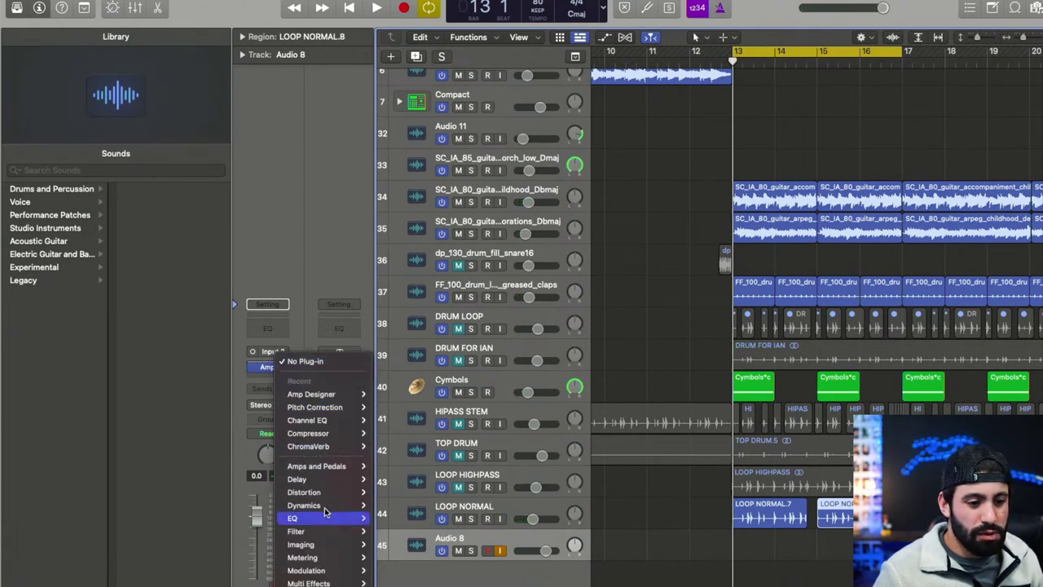
{"action": "mouse_move", "coordinate": [329, 583]}
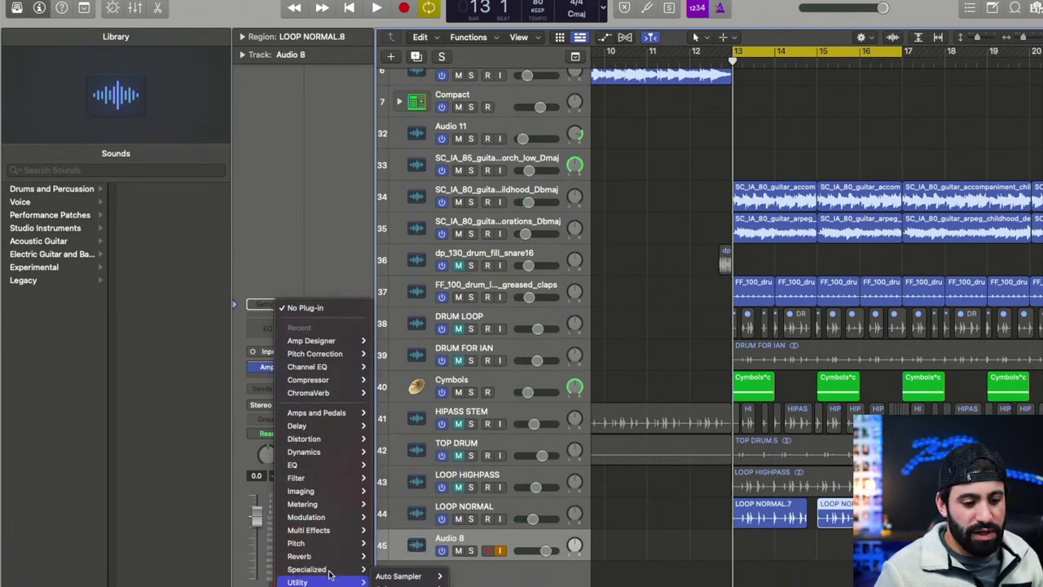
{"action": "mouse_move", "coordinate": [330, 564]}
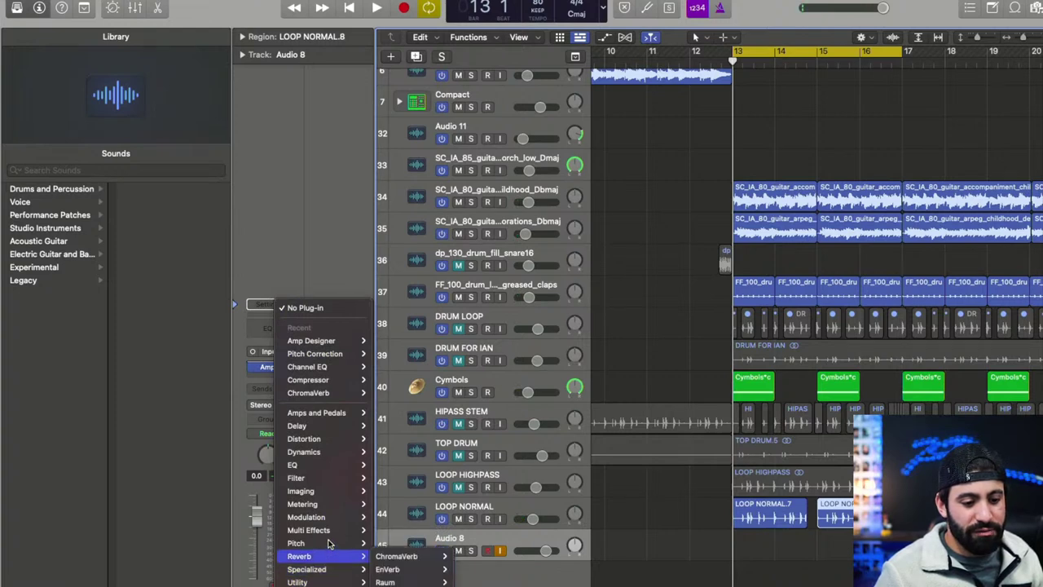
{"action": "mouse_move", "coordinate": [327, 536]}
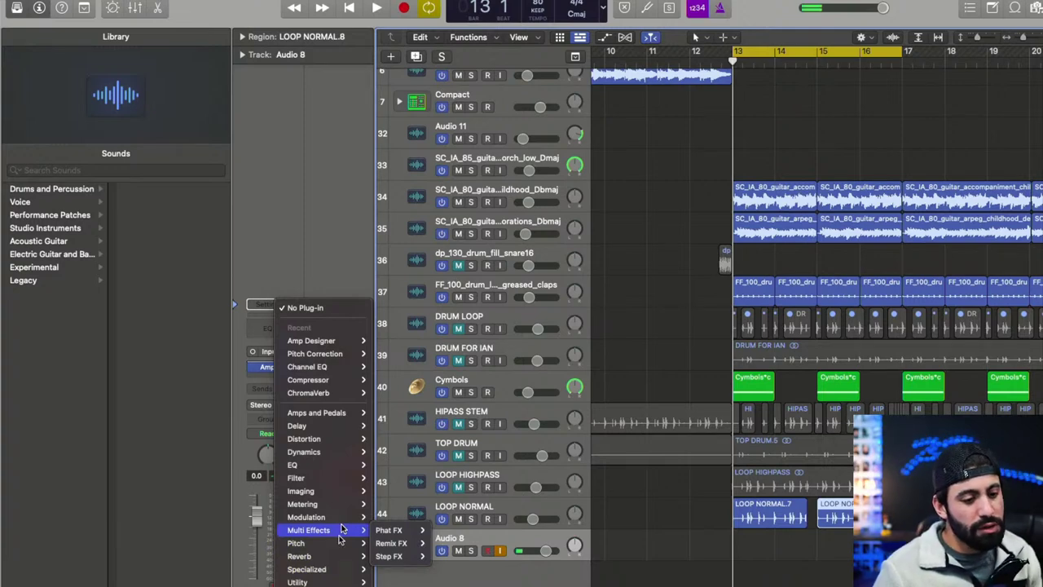
{"action": "mouse_move", "coordinate": [359, 499]}
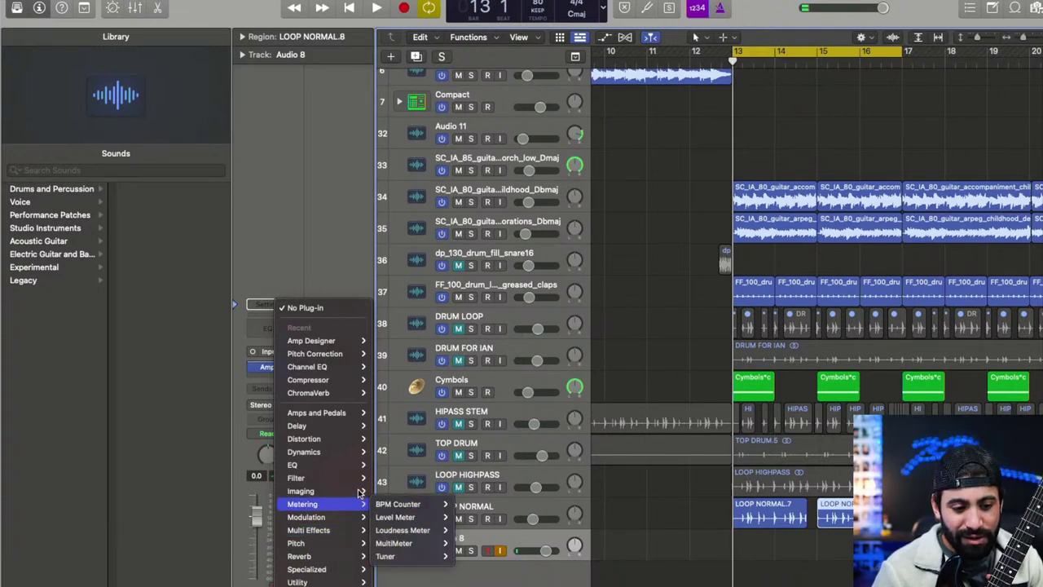
{"action": "left_click", "coordinate": [385, 555]}
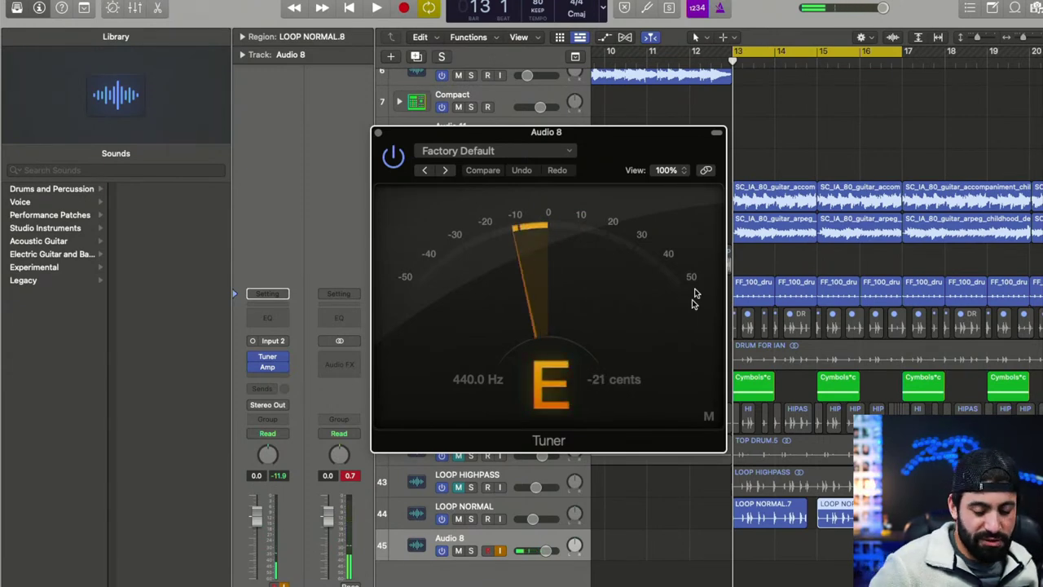
{"action": "left_click", "coordinate": [378, 131]}
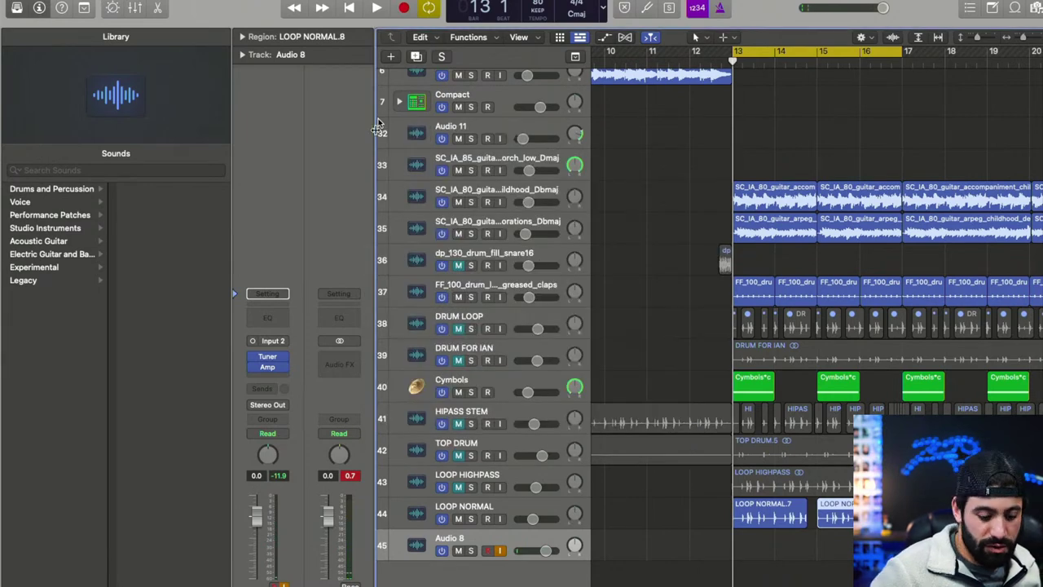
- Replace the second LOOP NORMAL region with a copy of the first at bar 15, auditioning the loop before and after
{"action": "key", "text": "space"}
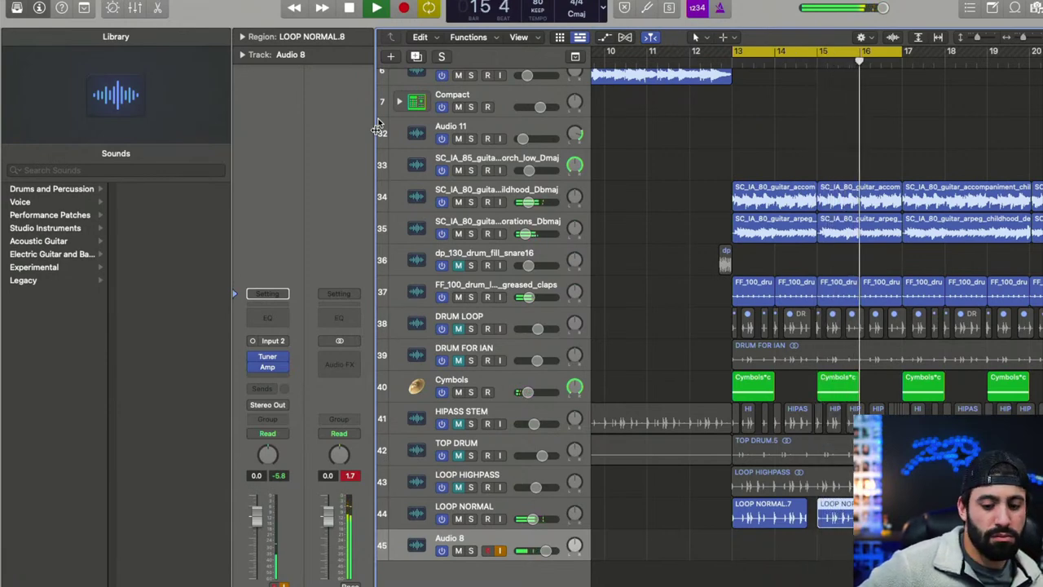
{"action": "key", "text": "space"}
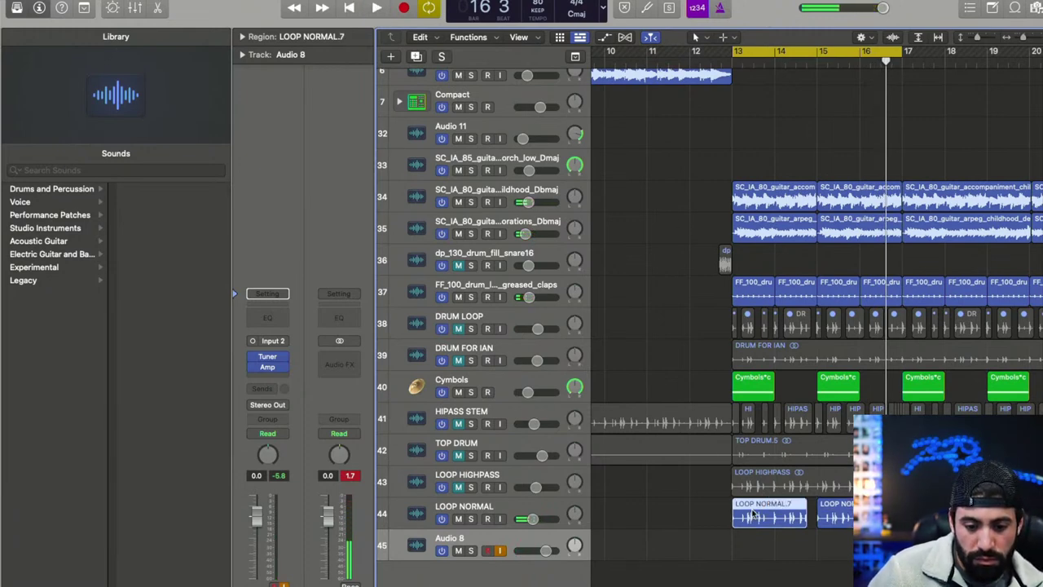
{"action": "left_click_drag", "start_coordinate": [753, 514], "coordinate": [839, 537]}
{"action": "key", "text": "space"}
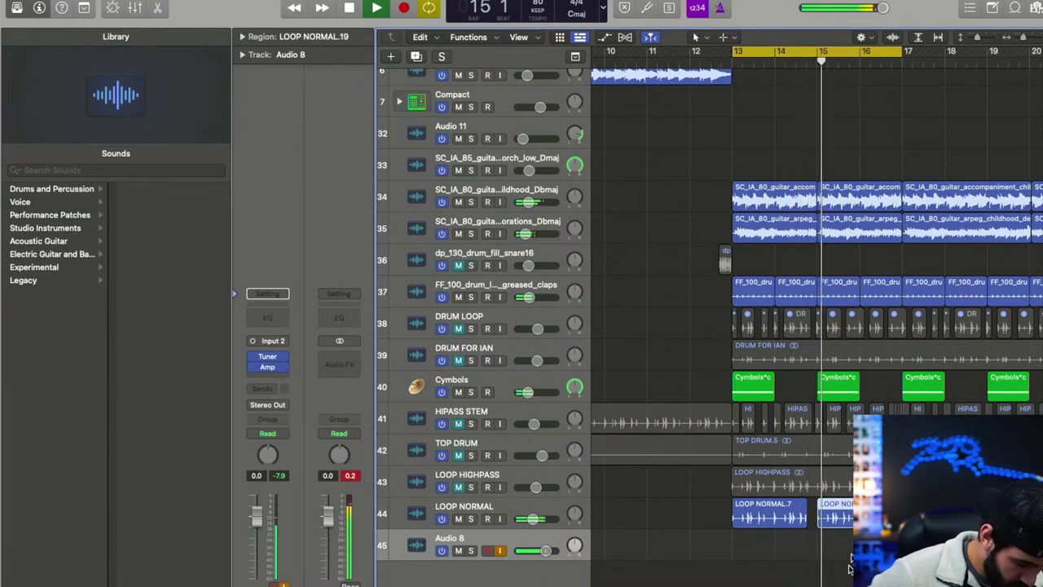
{"action": "key", "text": "space"}
{"action": "key", "text": "r"}
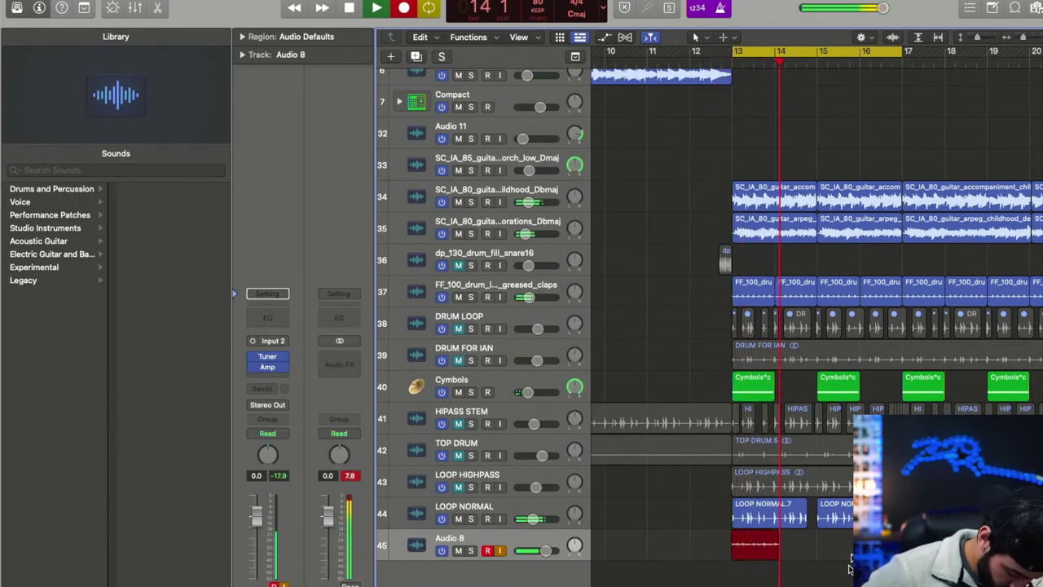
{"action": "key", "text": "super+period"}
{"action": "key", "text": "r"}
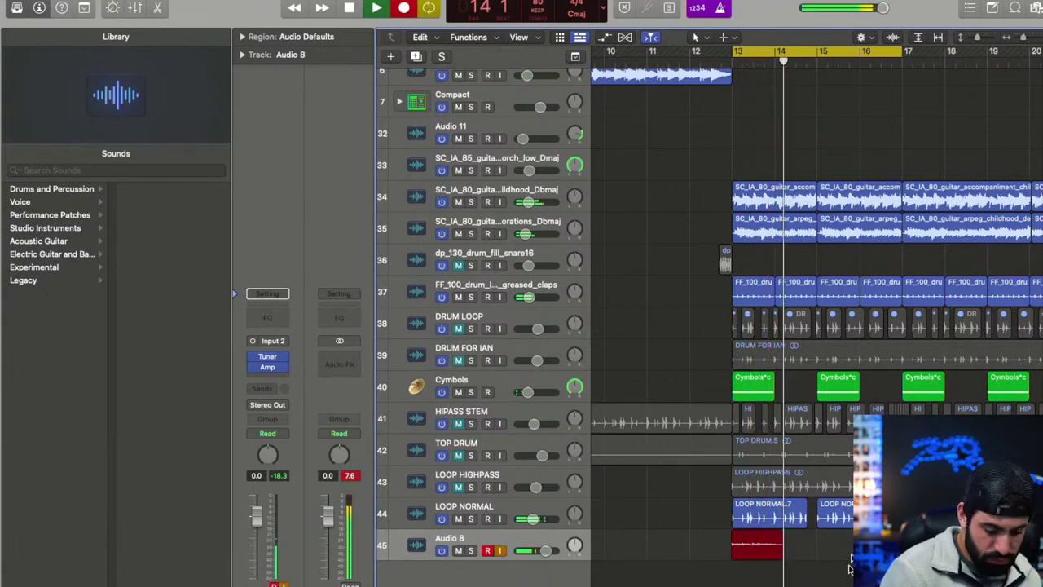
{"action": "key", "text": "super+period"}
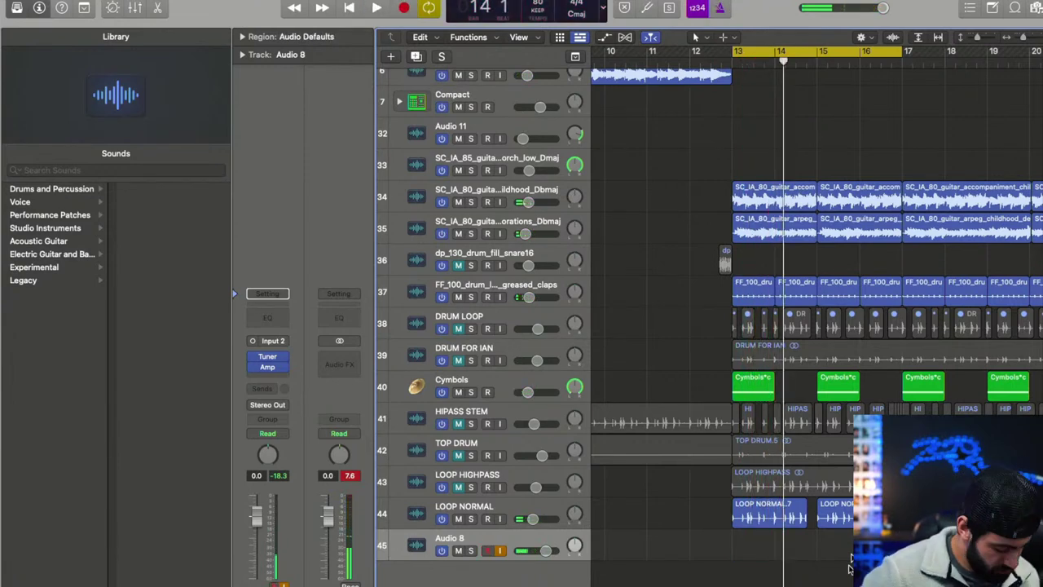
- Rehearse the guitar part over the looped bars 13 to 16 and check its tuning in the Audio 8 Tuner
{"action": "key", "text": "space"}
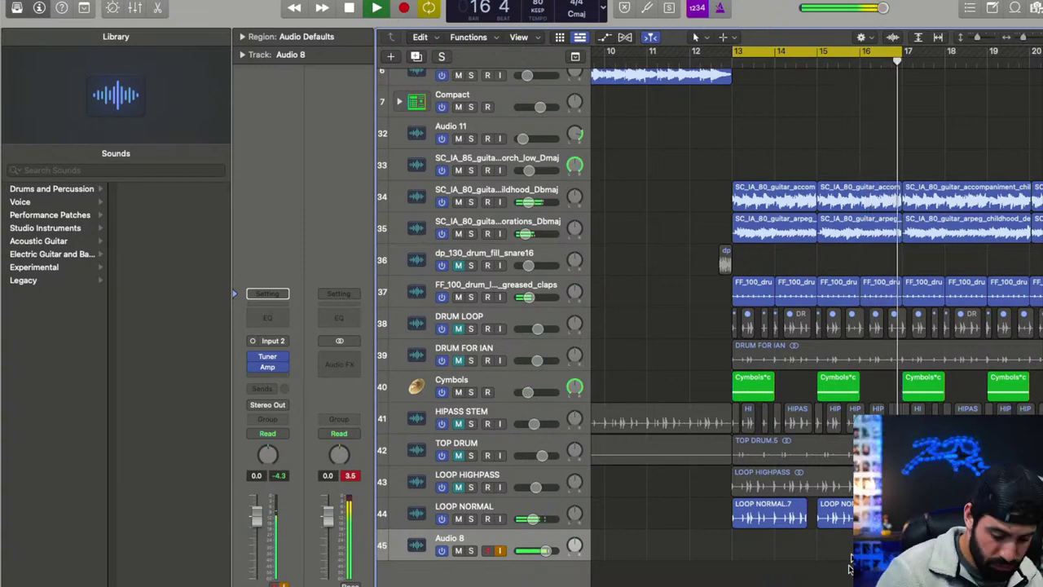
{"action": "left_click", "coordinate": [268, 355]}
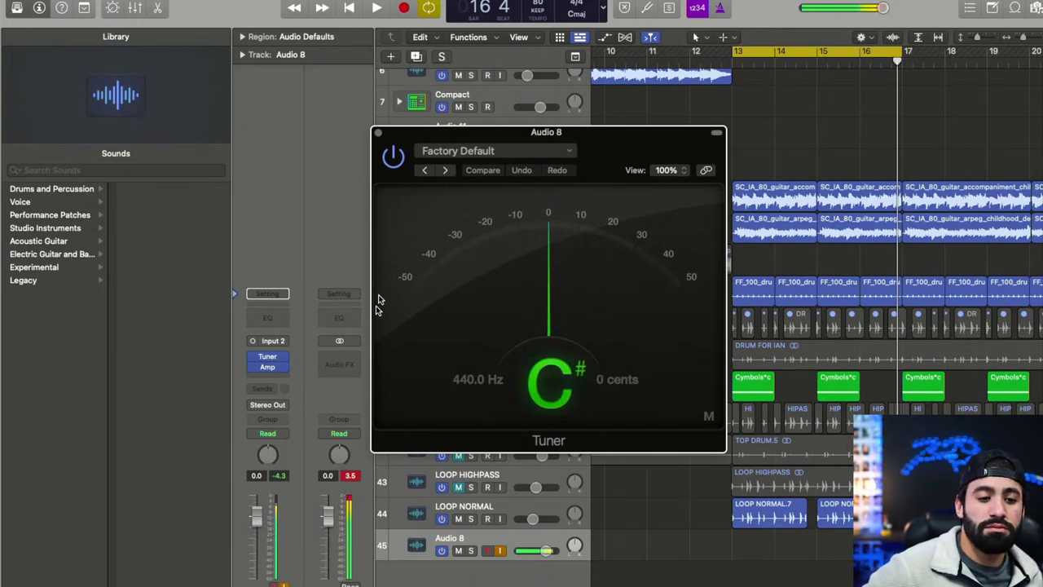
{"action": "key", "text": "space"}
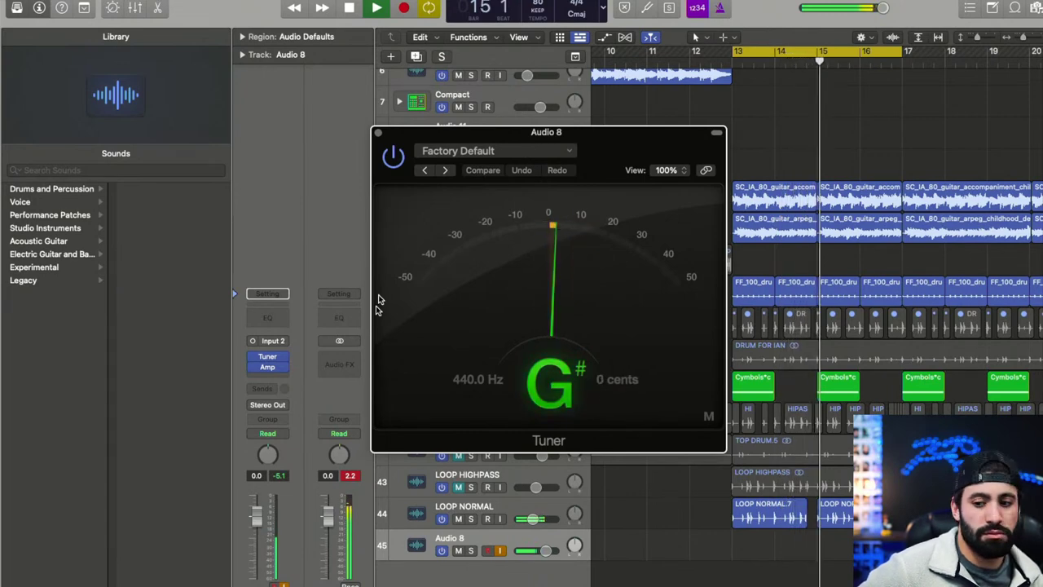
- Try recording two guitar takes on Audio 8 from bar 13, deleting each one
{"action": "key", "text": "r"}
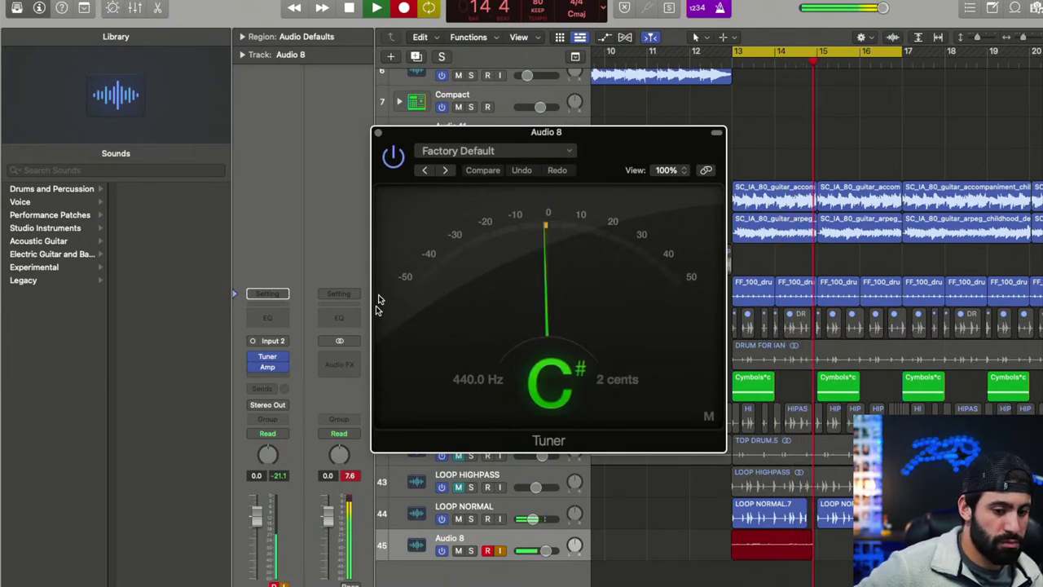
{"action": "key", "text": "space"}
{"action": "key", "text": "Delete"}
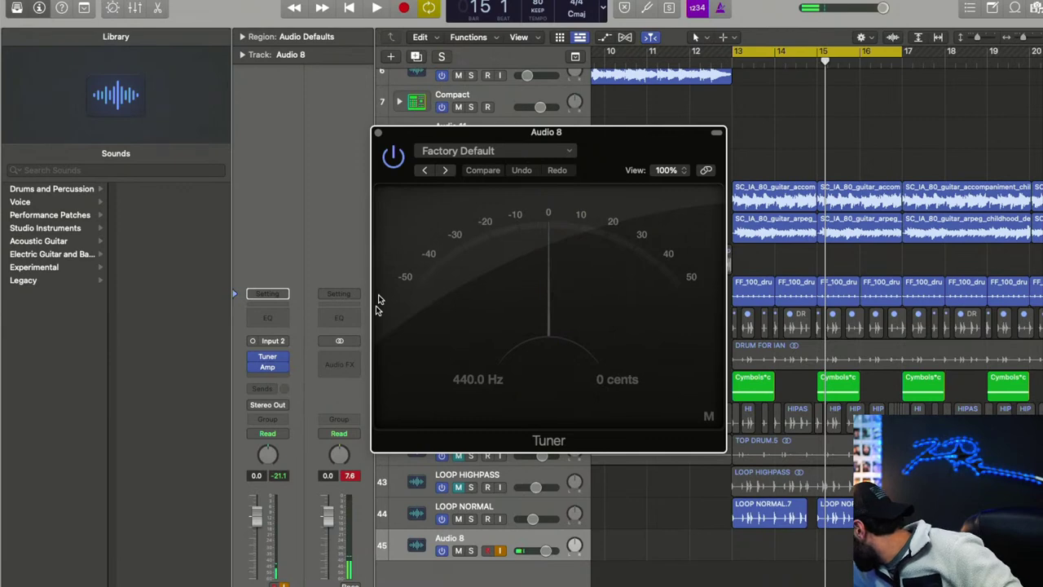
{"action": "key", "text": "r"}
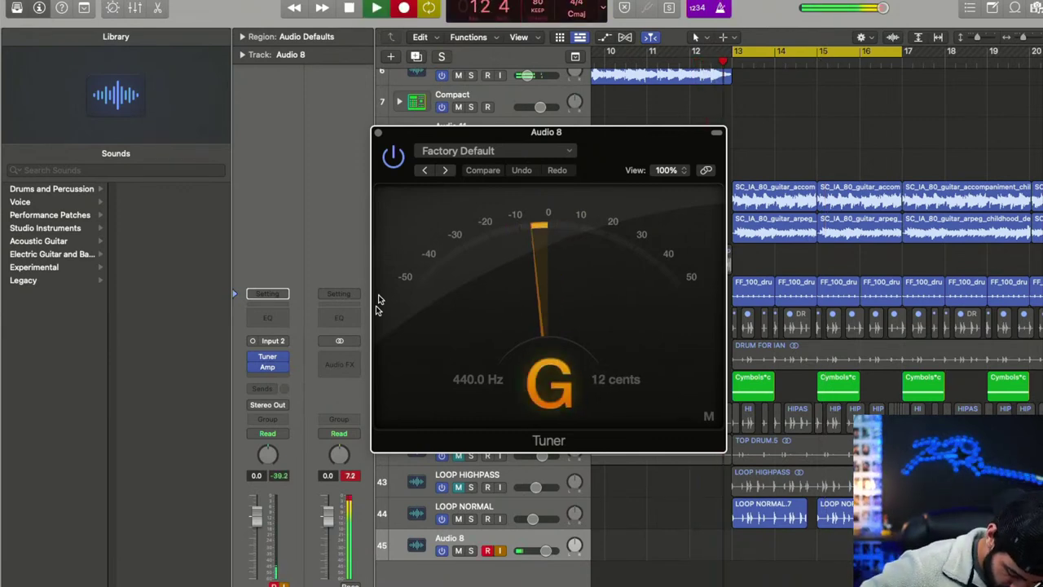
{"action": "key", "text": "space"}
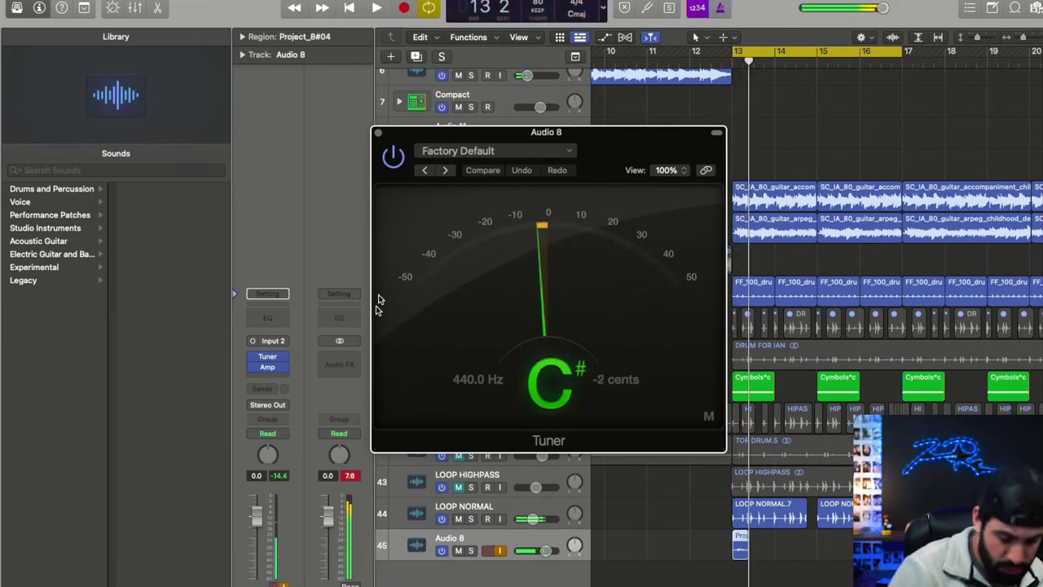
{"action": "key", "text": "Delete"}
- Play the loop briefly, and record a guitar take on Audio 8 over the cycled section from bar 13
{"action": "key", "text": "space"}
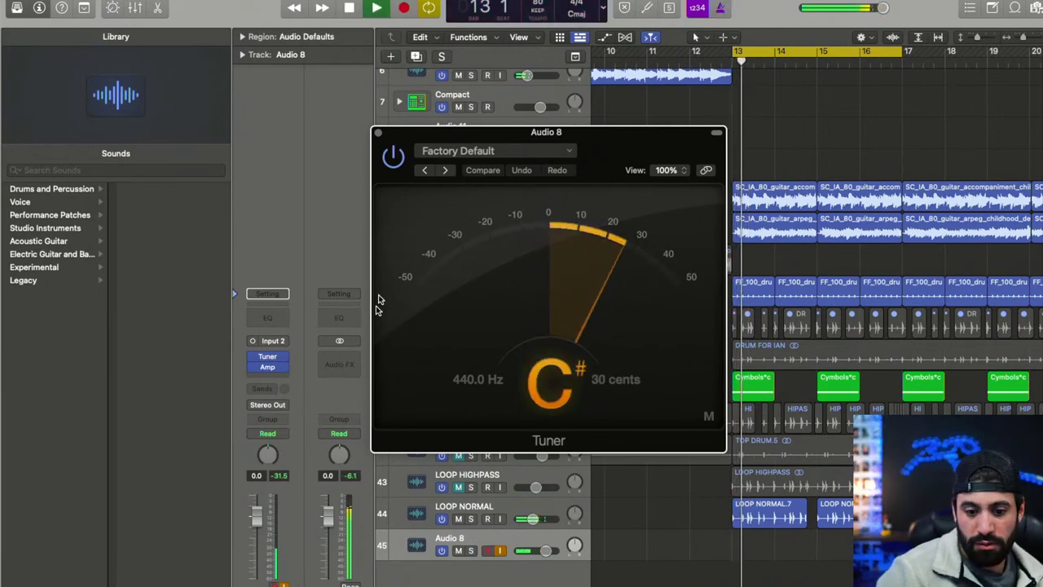
{"action": "key", "text": "r"}
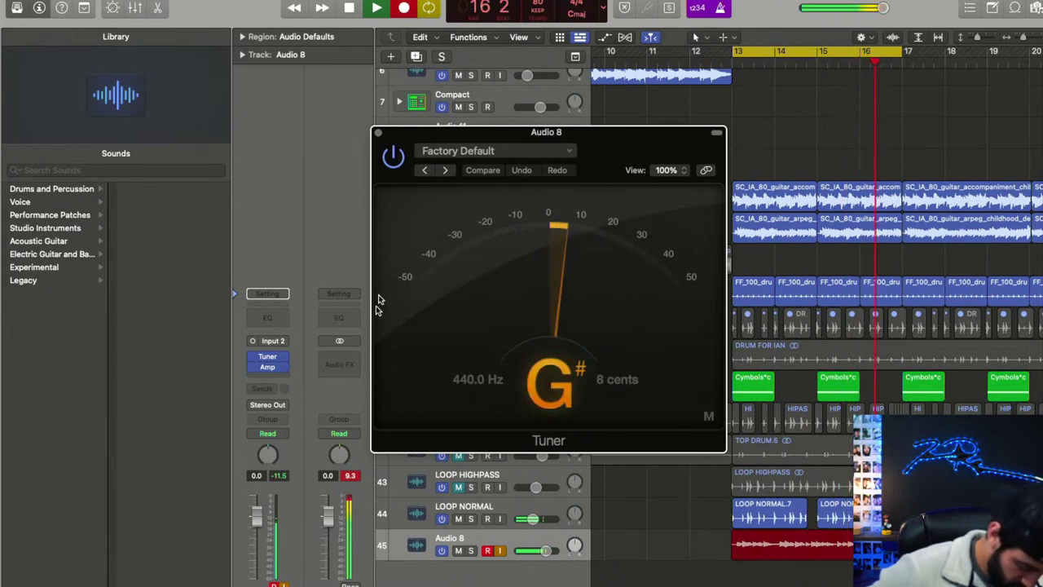
{"action": "key", "text": "space"}
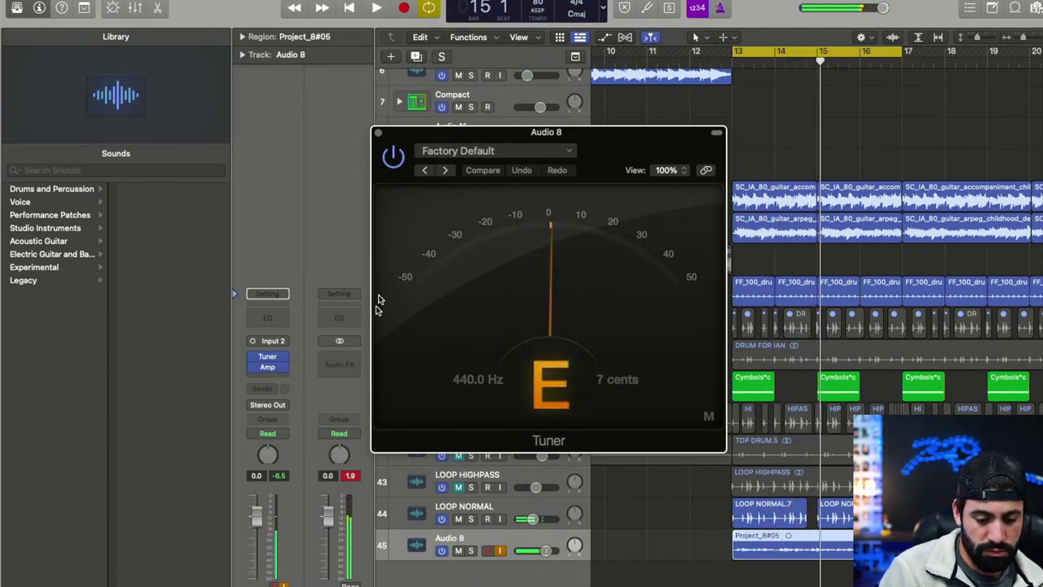
- Add a duplicate of the Audio 8 track below it and record a short second guitar take there from bar 13
{"action": "key", "text": "r"}
{"action": "key", "text": "space"}
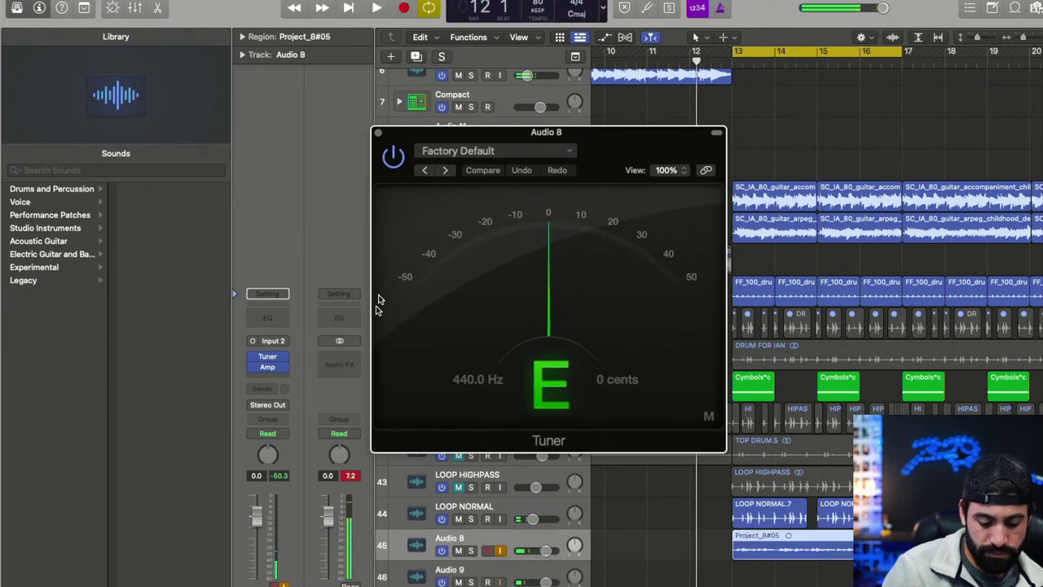
{"action": "key", "text": "Down"}
{"action": "key", "text": "r"}
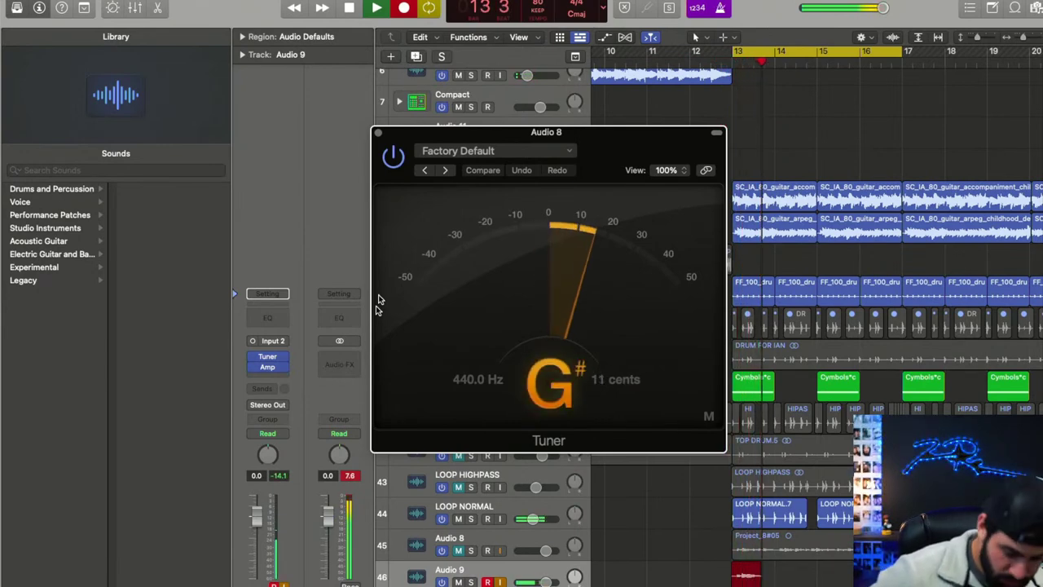
{"action": "key", "text": "space"}
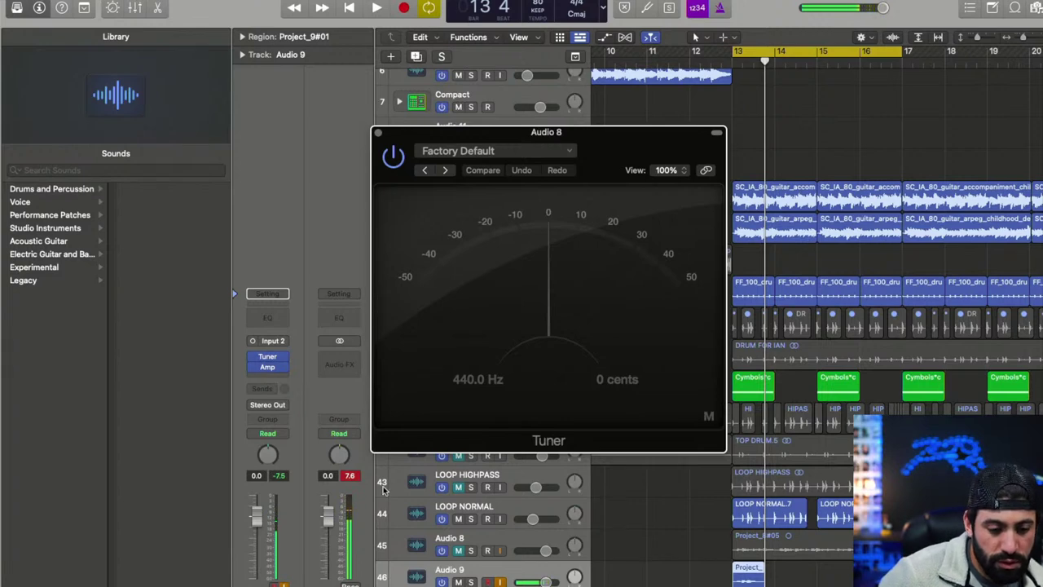
- Mute Audio 8, inspect the Tuner and Amp Designer on Audio 9, and close the Tuner windows
{"action": "left_click", "coordinate": [489, 551]}
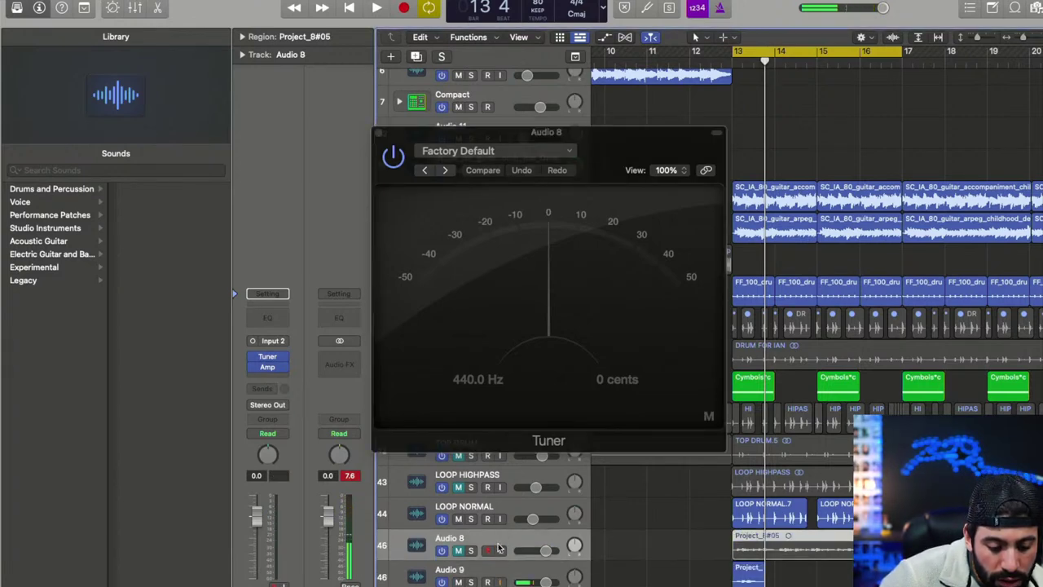
{"action": "key", "text": "Down"}
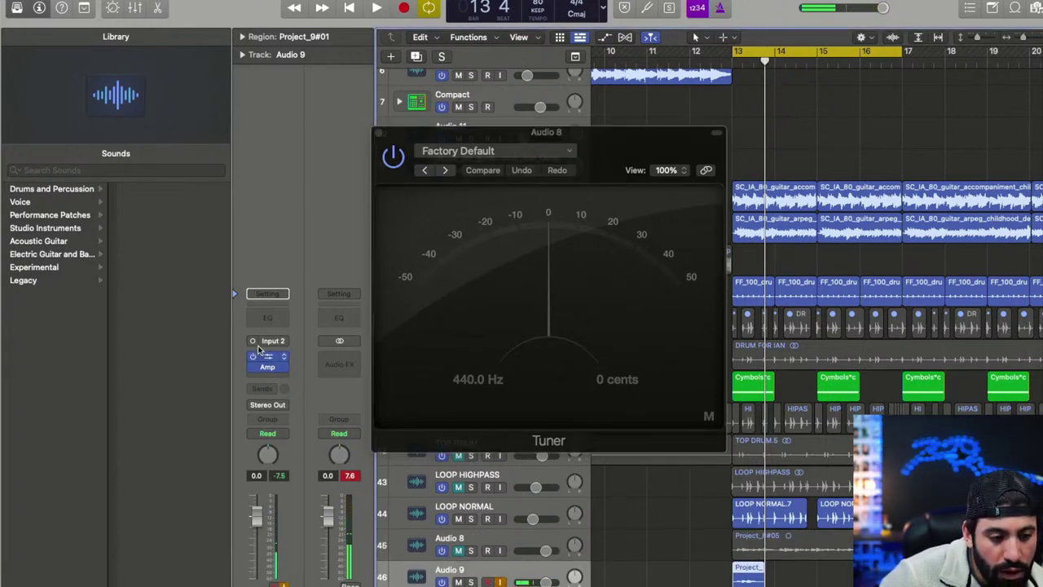
{"action": "left_click", "coordinate": [269, 356]}
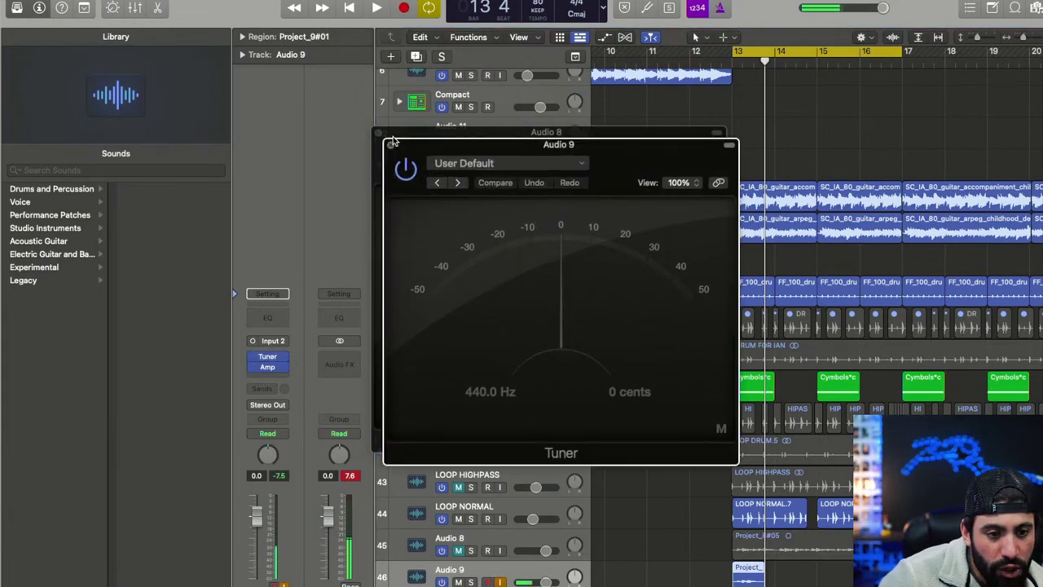
{"action": "left_click", "coordinate": [381, 133]}
{"action": "left_click", "coordinate": [382, 133]}
{"action": "left_click", "coordinate": [268, 356]}
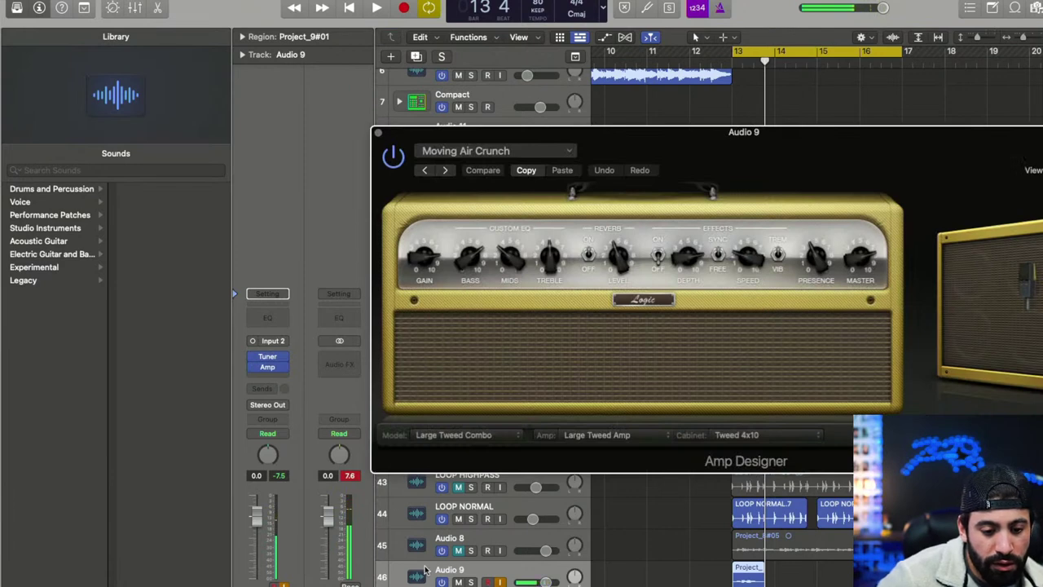
- Unmute Audio 8, mute Audio 9, and play the loop to audition the first guitar take
{"action": "left_click", "coordinate": [454, 551]}
{"action": "left_click", "coordinate": [461, 574]}
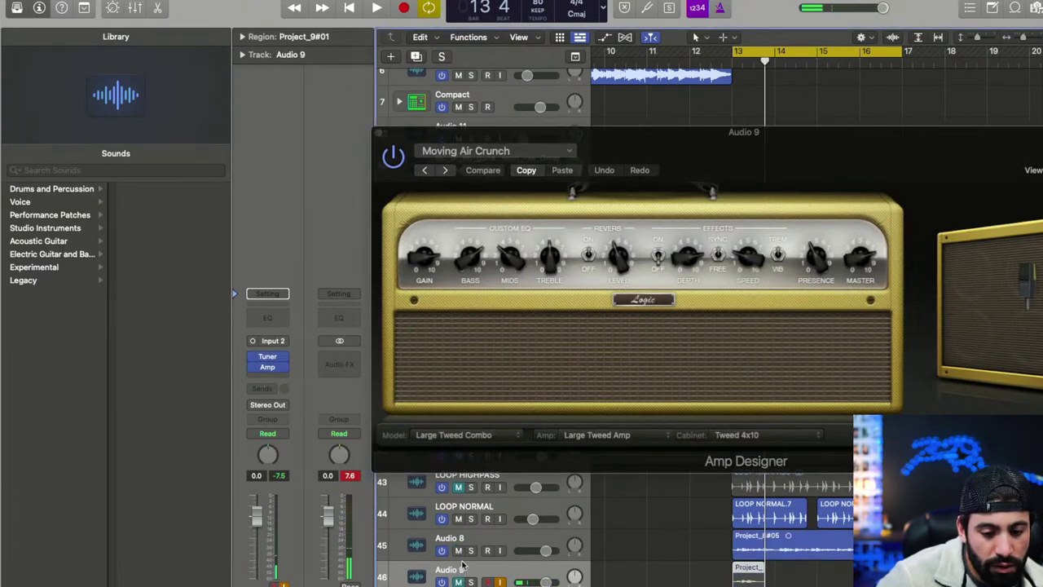
{"action": "key", "text": "space"}
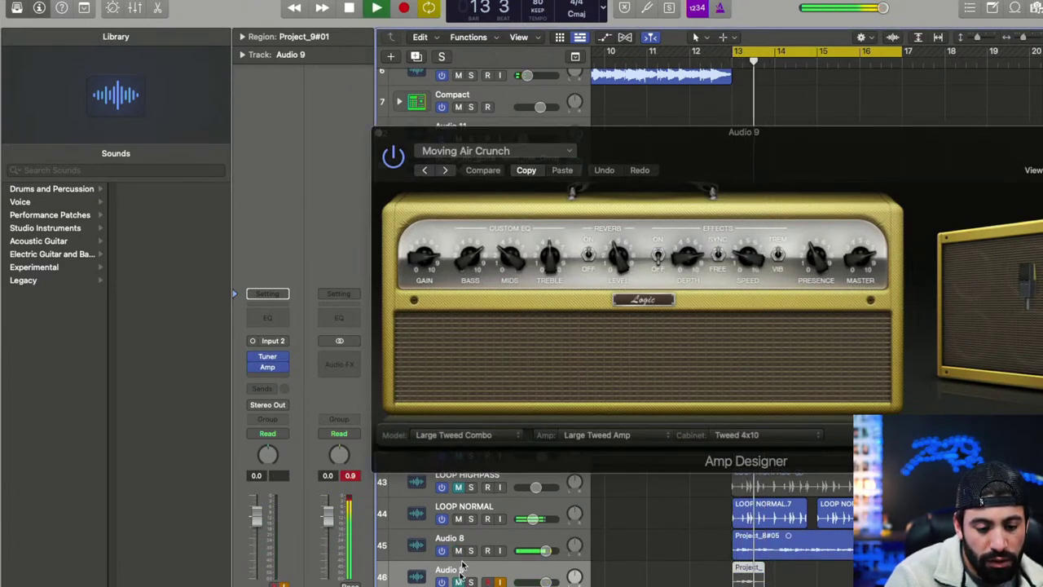
- Add a duplicate of the Audio 8 track, record a short guitar take on it from bar 13, and mute Audio 8
{"action": "left_click", "coordinate": [481, 526]}
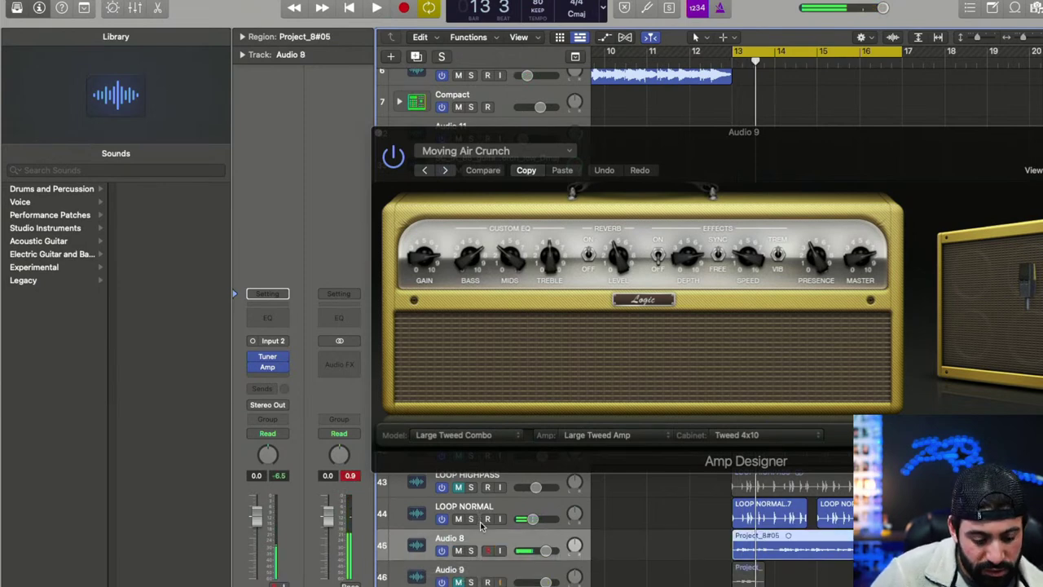
{"action": "key", "text": "super+d"}
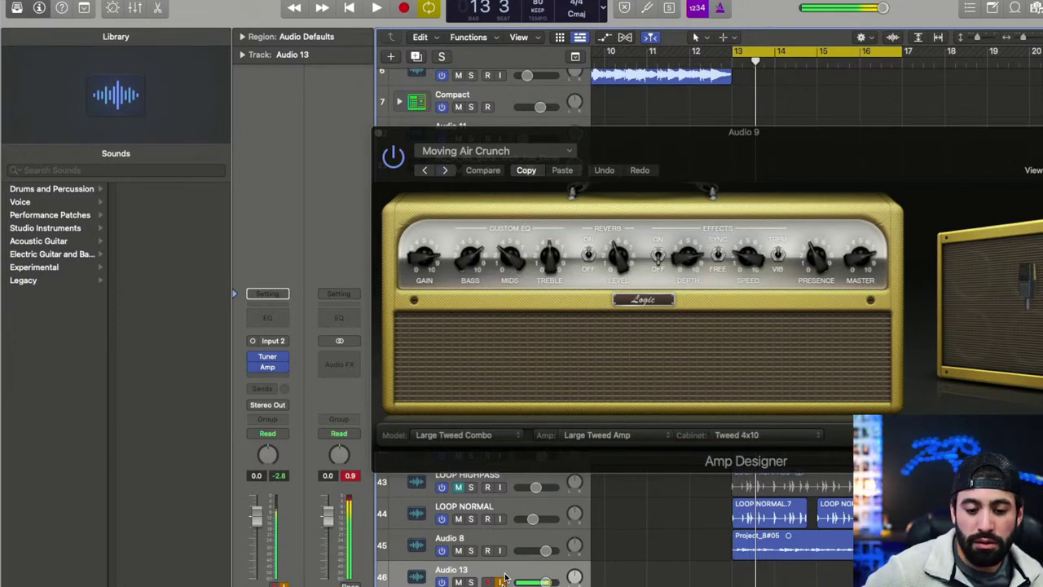
{"action": "key", "text": "r"}
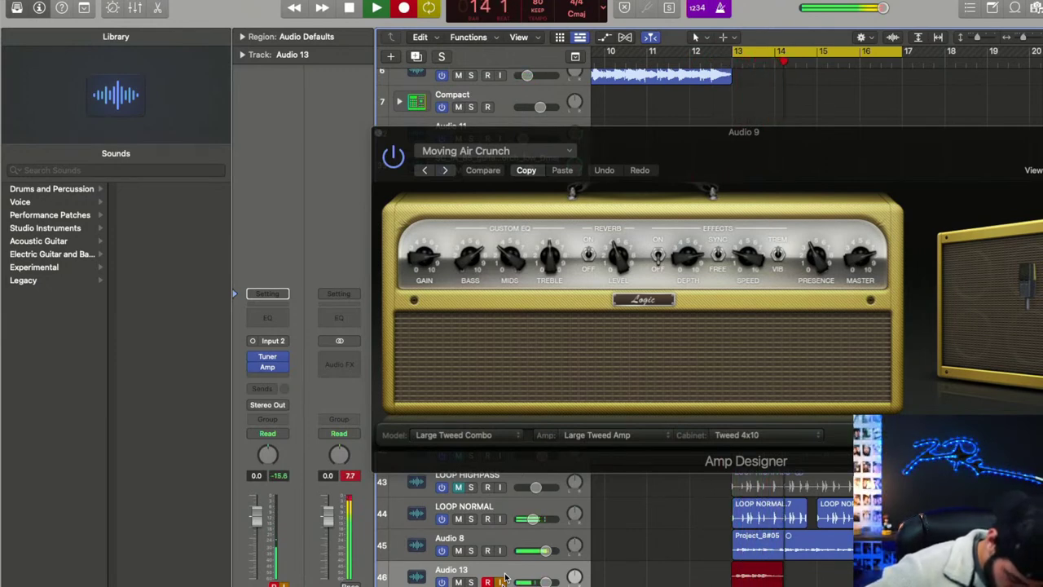
{"action": "key", "text": "space"}
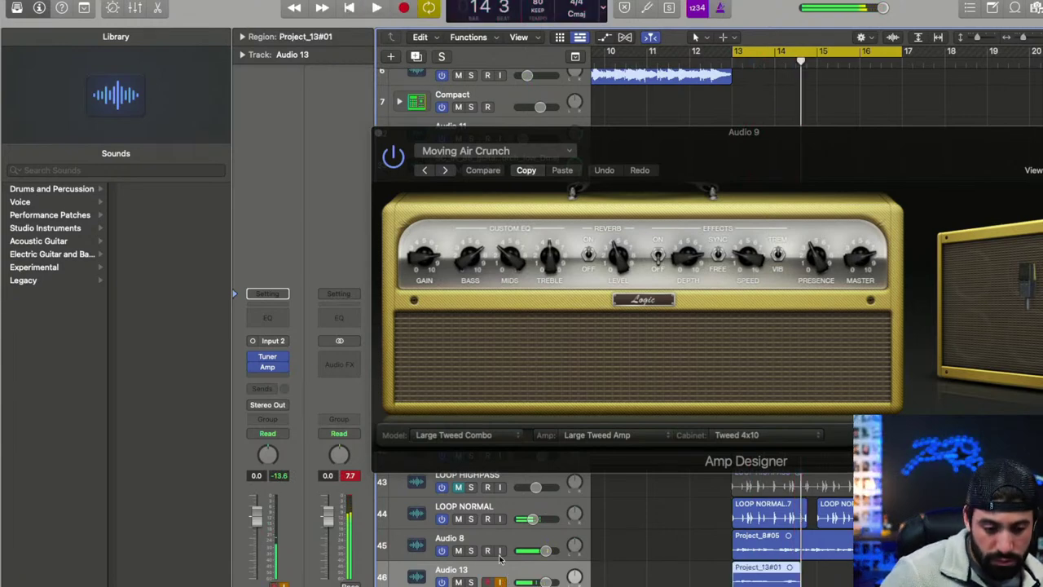
{"action": "left_click", "coordinate": [460, 550]}
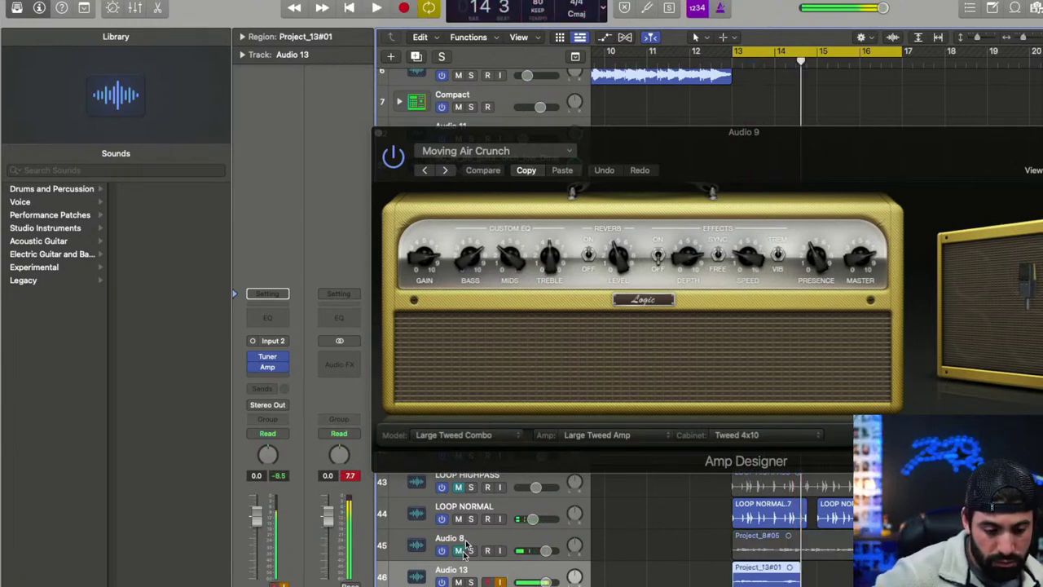
- Adjust the gain in Audio 9's Amp Designer with the Moving Air Crunch preset, and close the plug-in window
{"action": "left_click", "coordinate": [505, 152]}
{"action": "left_click", "coordinate": [505, 406]}
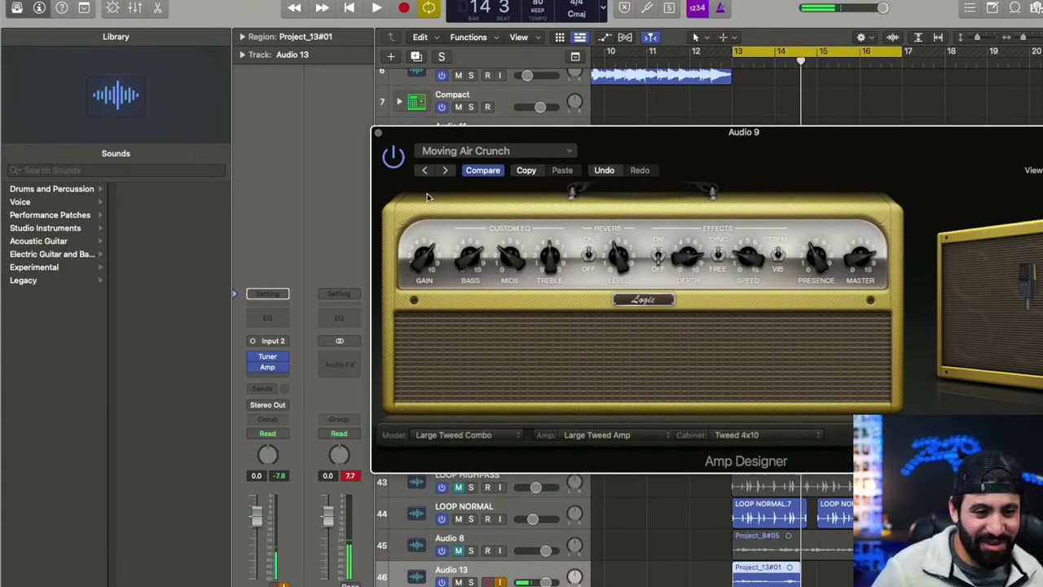
{"action": "left_click", "coordinate": [379, 131]}
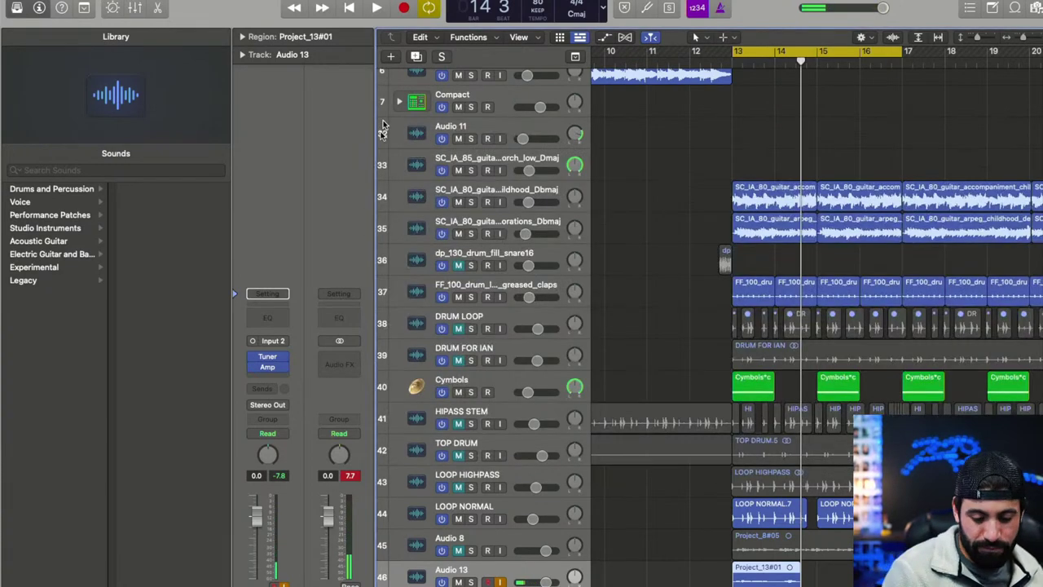
- Delete the short take on Audio 13, record a new guitar take over the cycled bars, and play it briefly
{"action": "key", "text": "Delete"}
{"action": "key", "text": "Return"}
{"action": "key", "text": "r"}
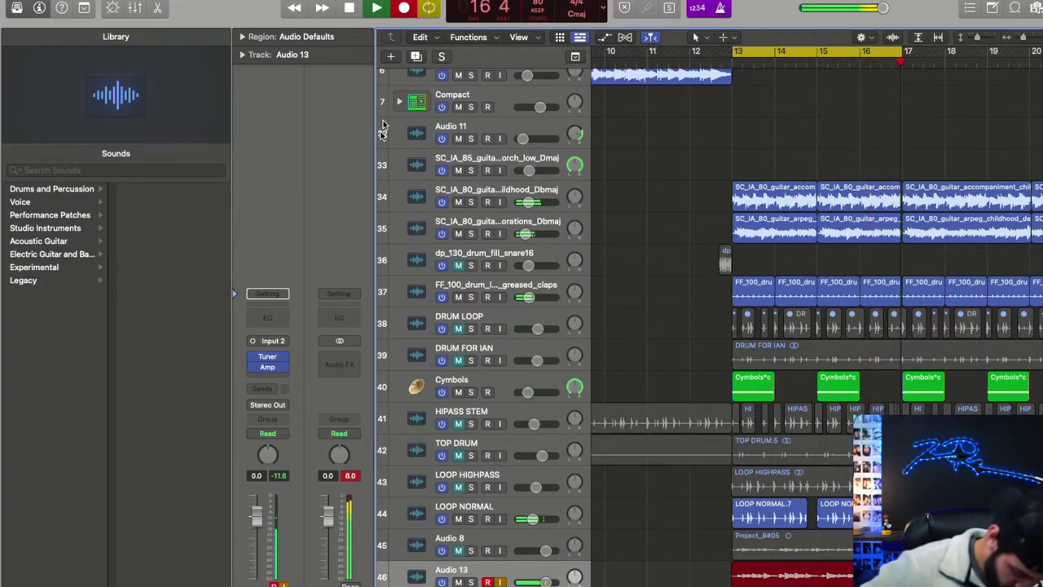
{"action": "key", "text": "space"}
{"action": "key", "text": "space"}
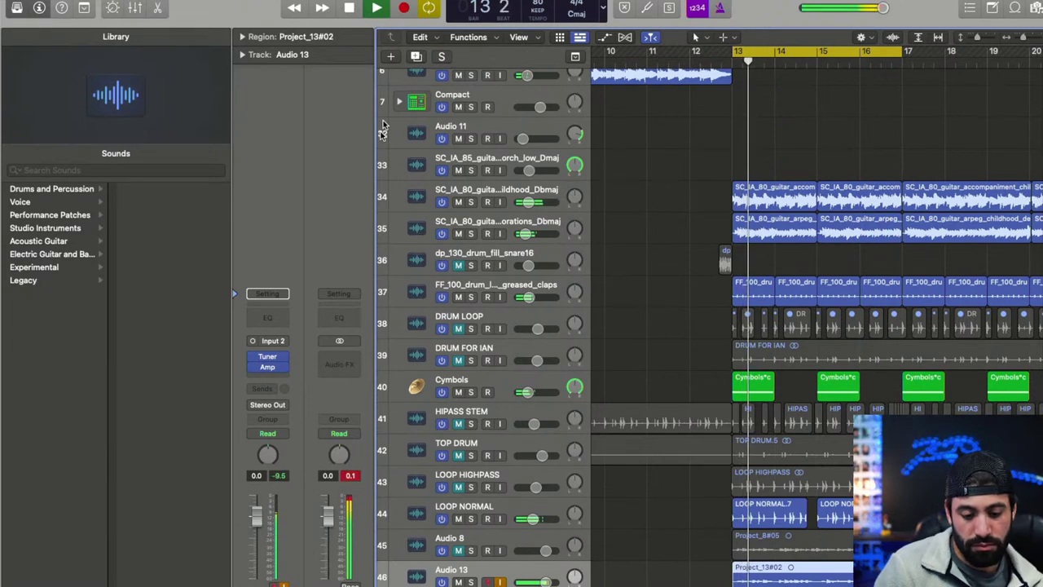
{"action": "key", "text": "space"}
- Adjust the gain in Audio 13's Amp Designer during playback, and close the plug-in window
{"action": "left_click", "coordinate": [272, 351]}
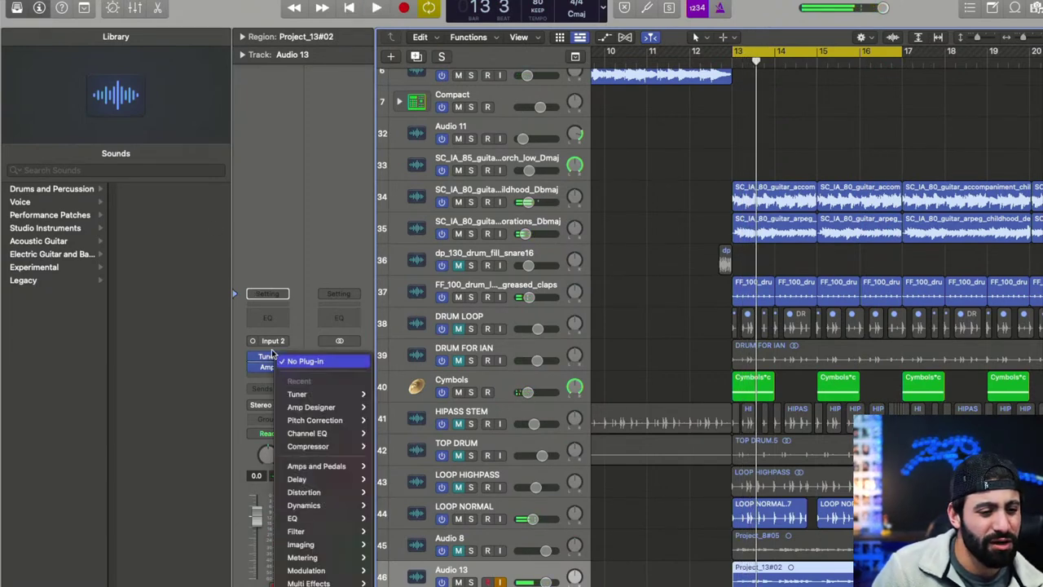
{"action": "left_click", "coordinate": [267, 366]}
{"action": "left_click", "coordinate": [267, 367]}
{"action": "key", "text": "space"}
{"action": "left_click_drag", "start_coordinate": [445, 236], "coordinate": [440, 295]}
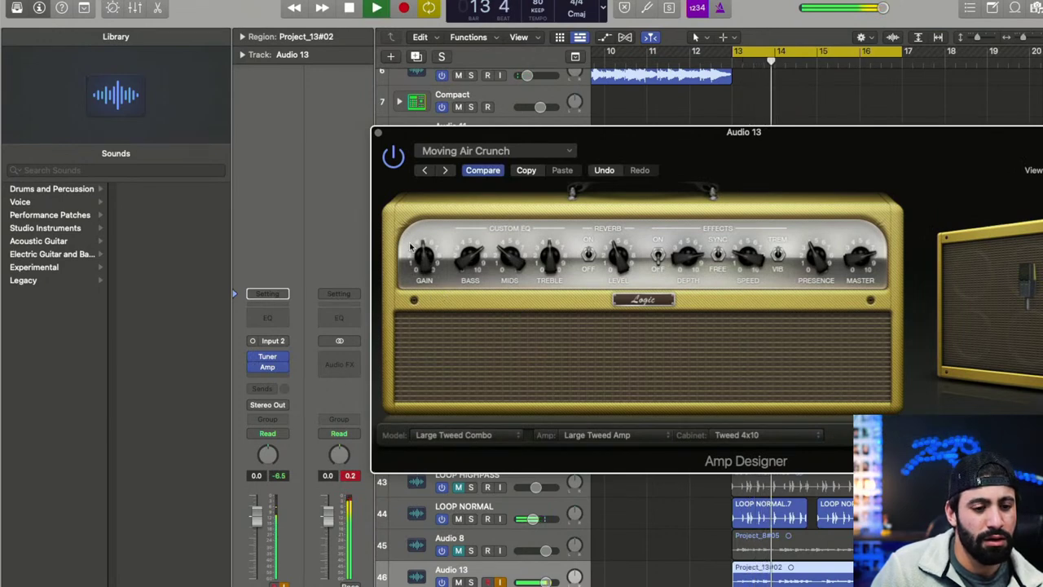
{"action": "left_click", "coordinate": [378, 131]}
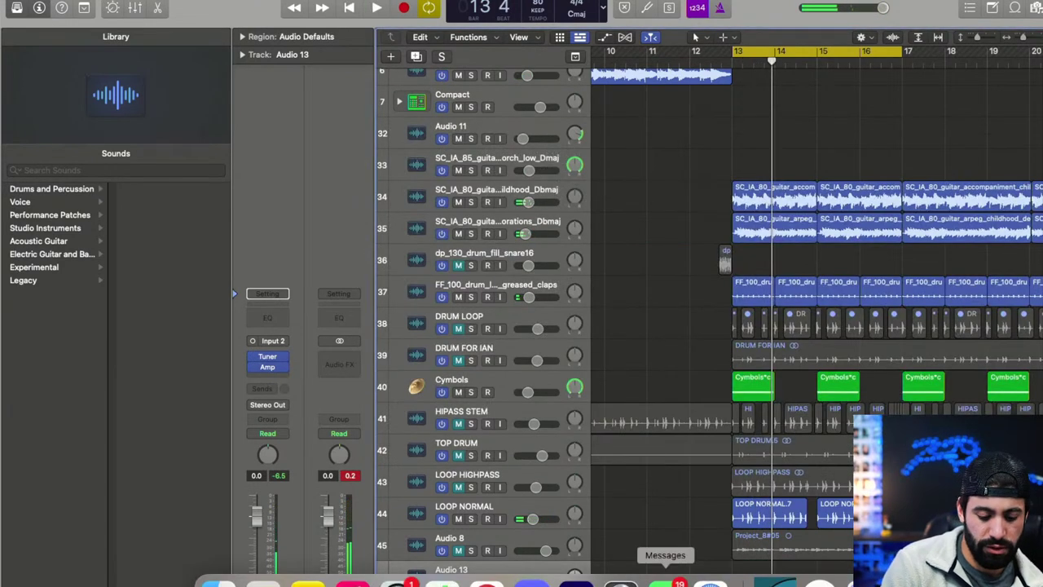
- Try another short guitar take on Audio 13 from bar 13, stop recording, and delete the recorded region
{"action": "key", "text": "space"}
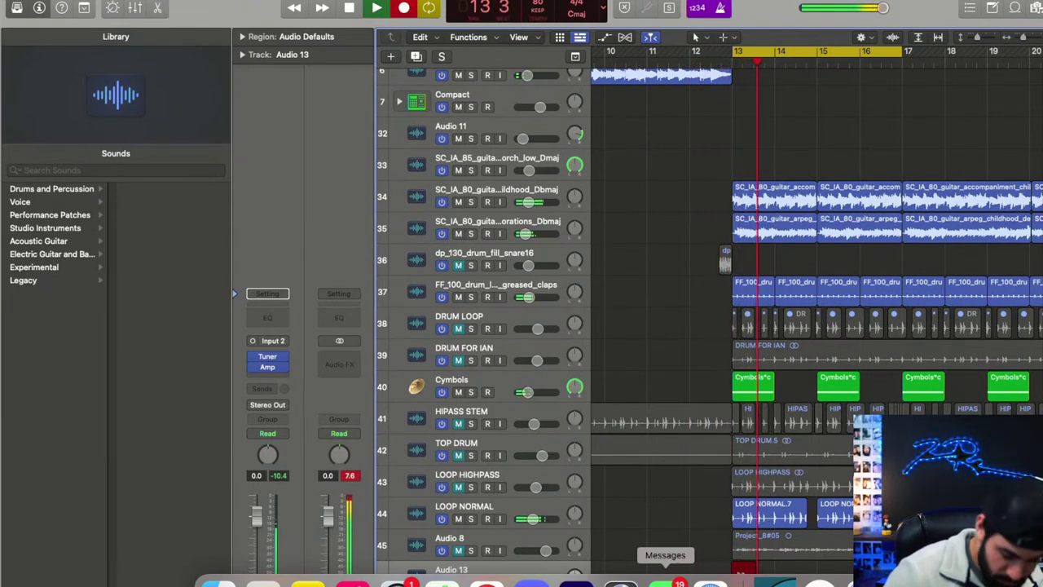
{"action": "key", "text": "space"}
{"action": "key", "text": "r"}
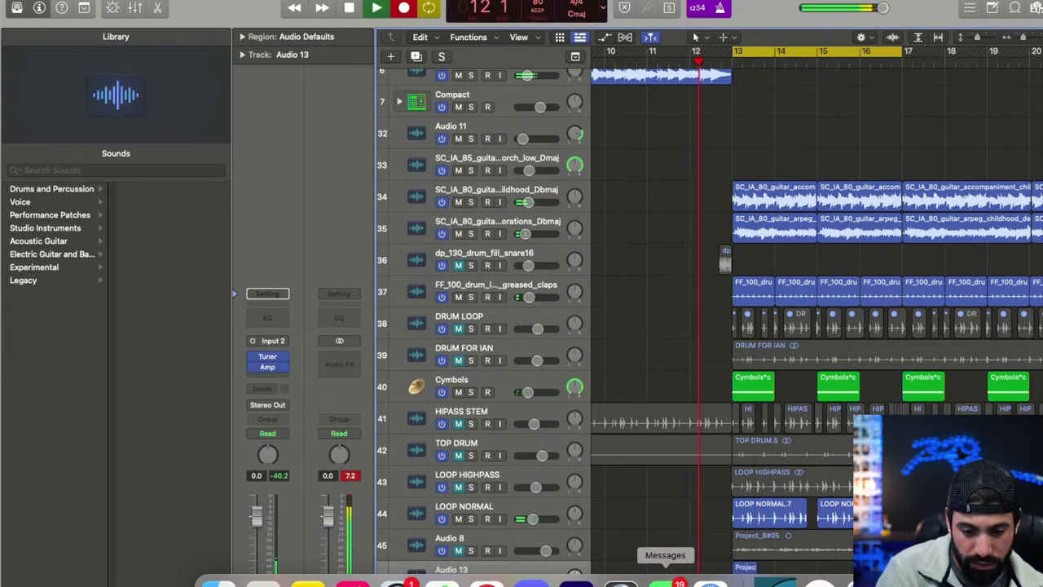
{"action": "key", "text": "super+BackSpace"}
{"action": "key", "text": "Return"}
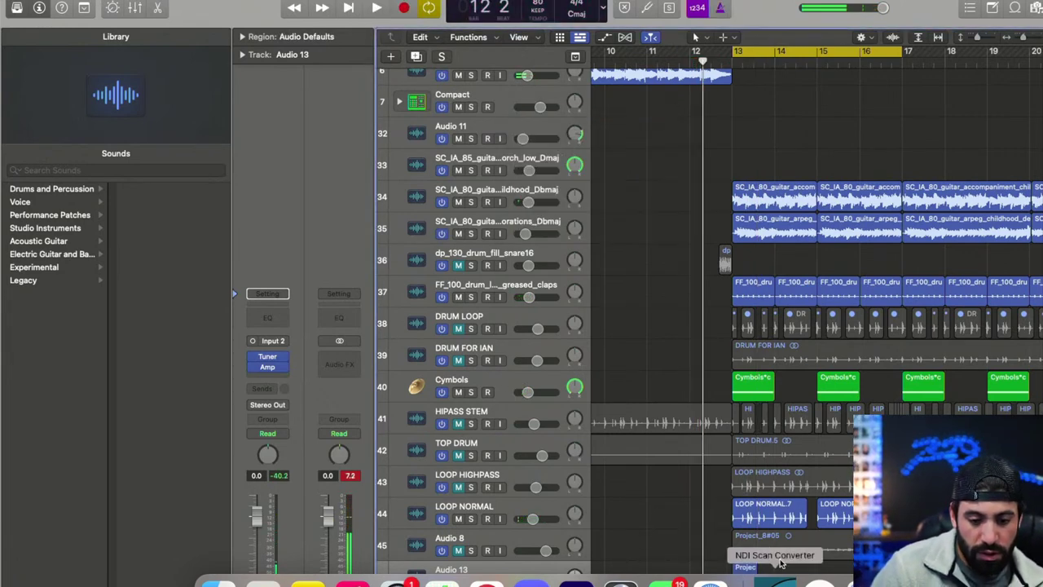
{"action": "scroll", "coordinate": [778, 496], "scroll_direction": "down", "scroll_amount": 3}
{"action": "key", "text": "BackSpace"}
{"action": "key", "text": "Return"}
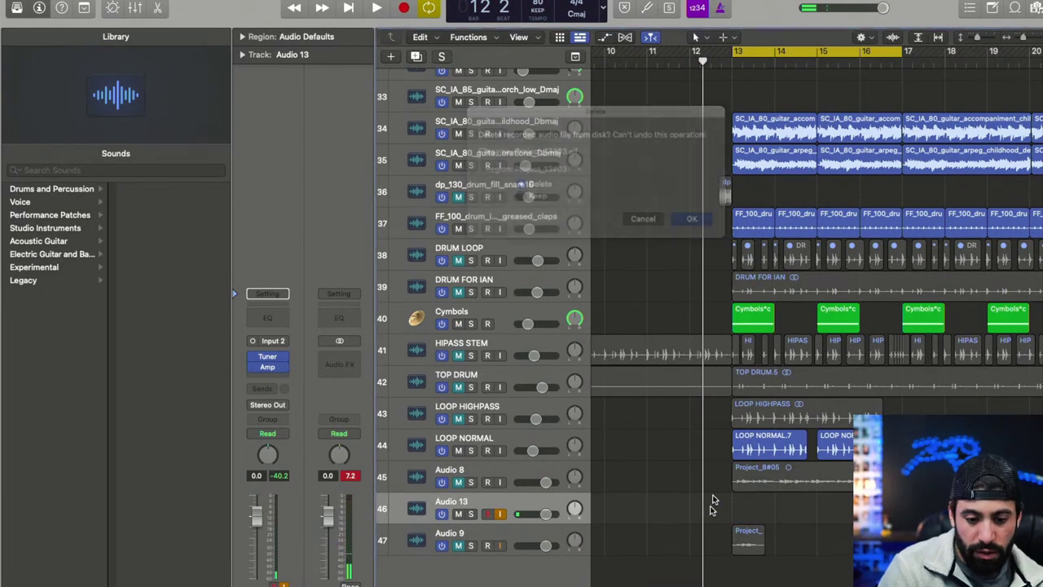
- Record a guitar take on Audio 13 from bar 13, and set the track's volume to -8.8 dB during playback
{"action": "key", "text": "r"}
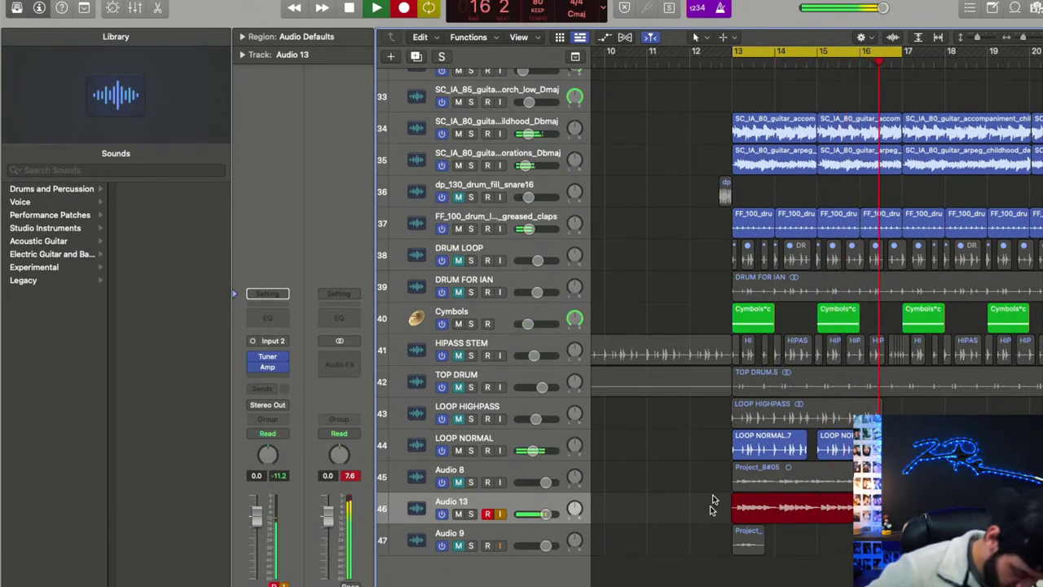
{"action": "key", "text": "space"}
{"action": "key", "text": "space"}
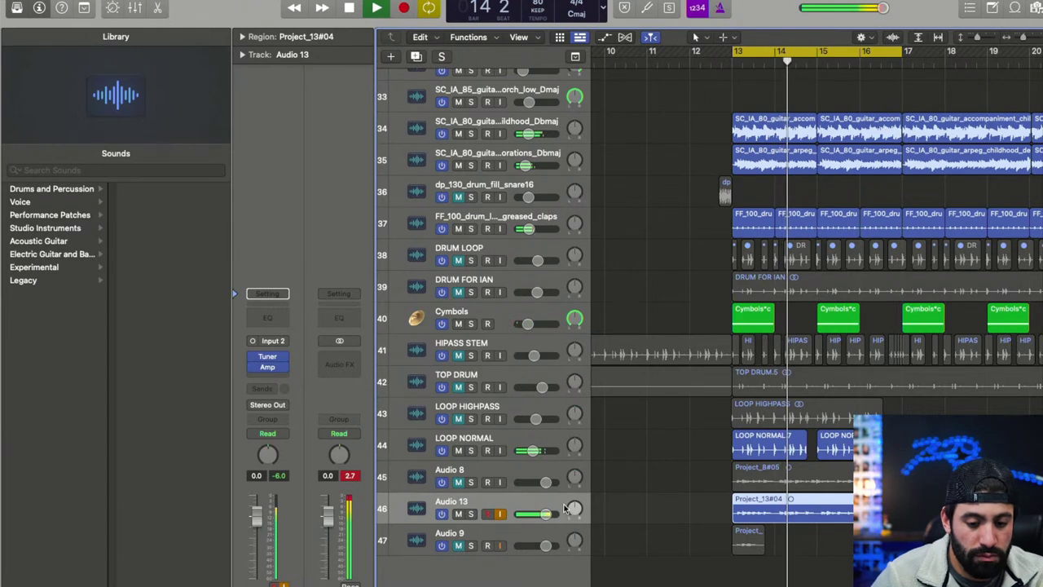
{"action": "key", "text": "space"}
{"action": "key", "text": "space"}
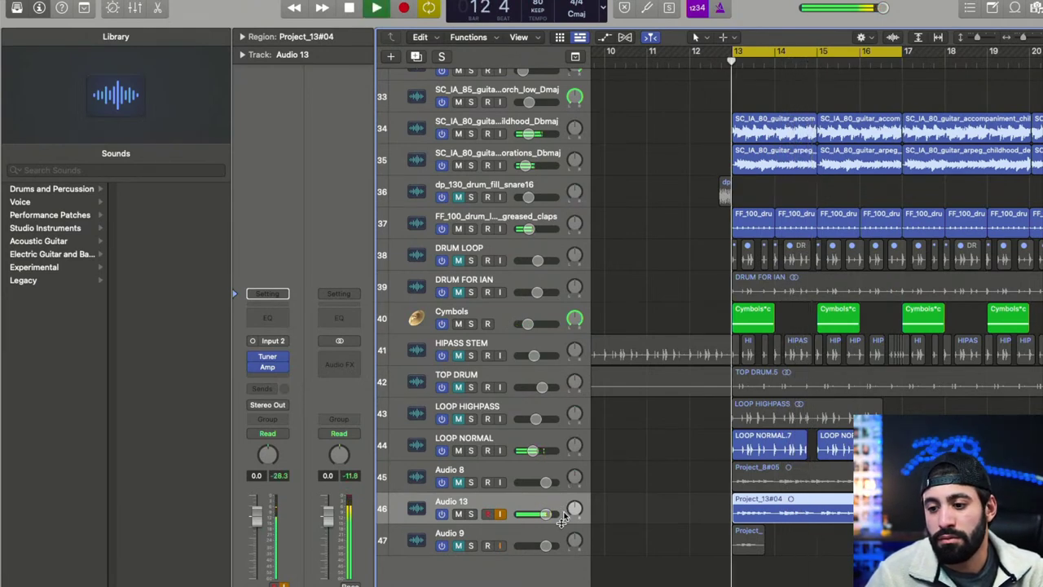
{"action": "left_click_drag", "start_coordinate": [526, 513], "coordinate": [496, 512]}
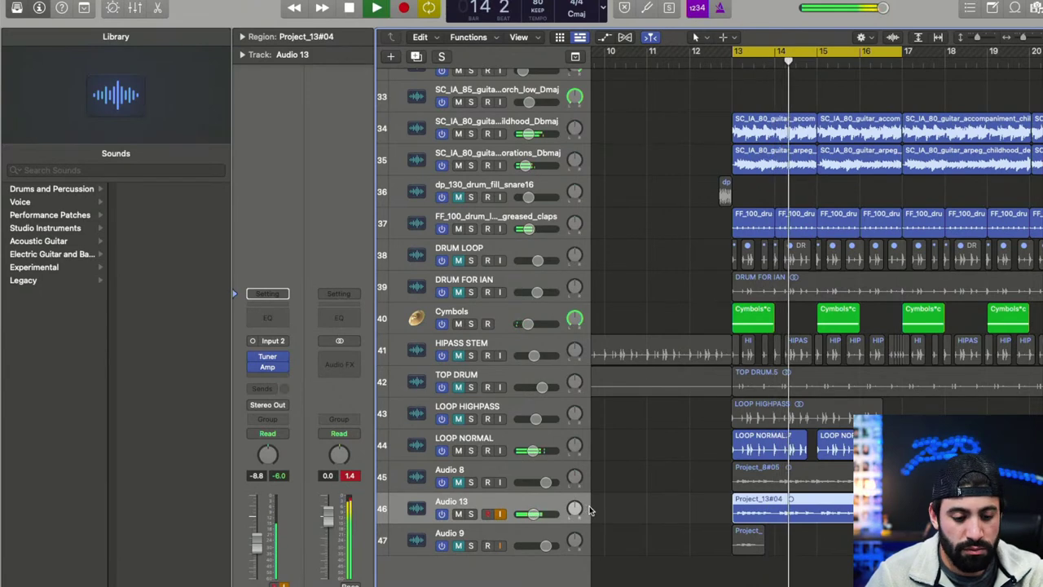
- Replace the take on Audio 13 with a new recording from bar 13, panned to -38 with volume at -11.4 dB
{"action": "key", "text": "r"}
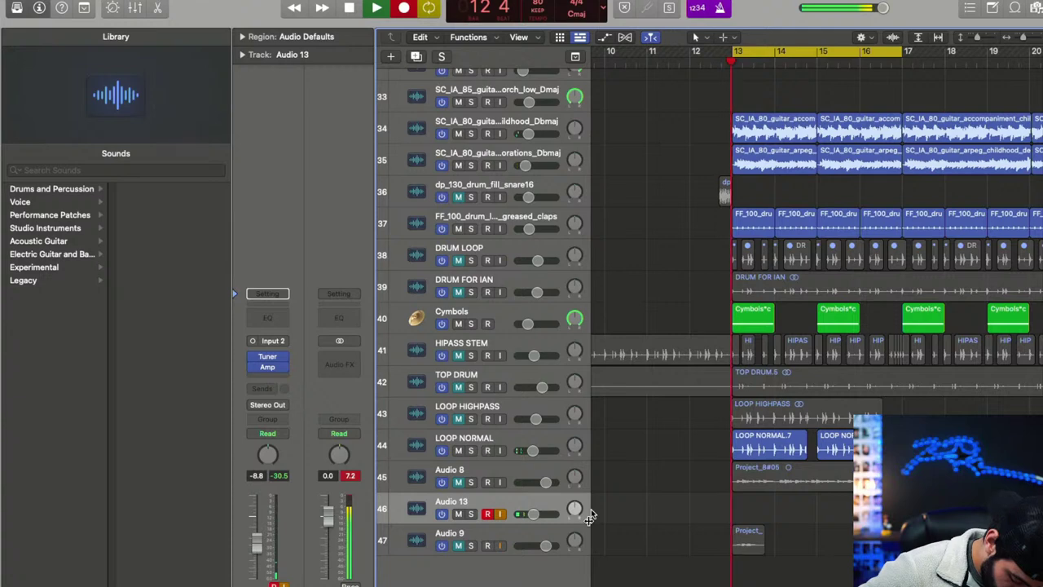
{"action": "key", "text": "space"}
{"action": "key", "text": "r"}
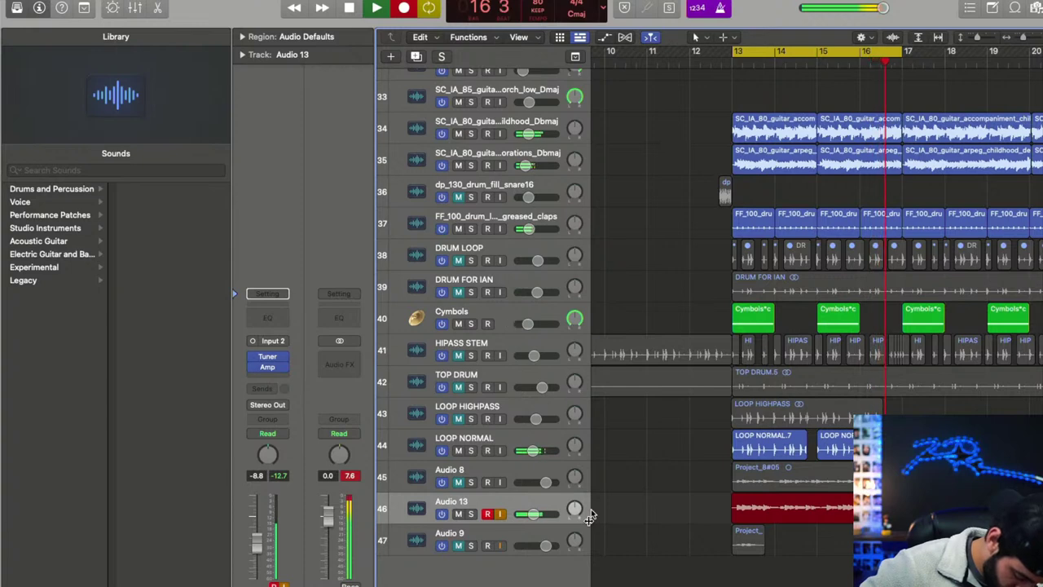
{"action": "key", "text": "space"}
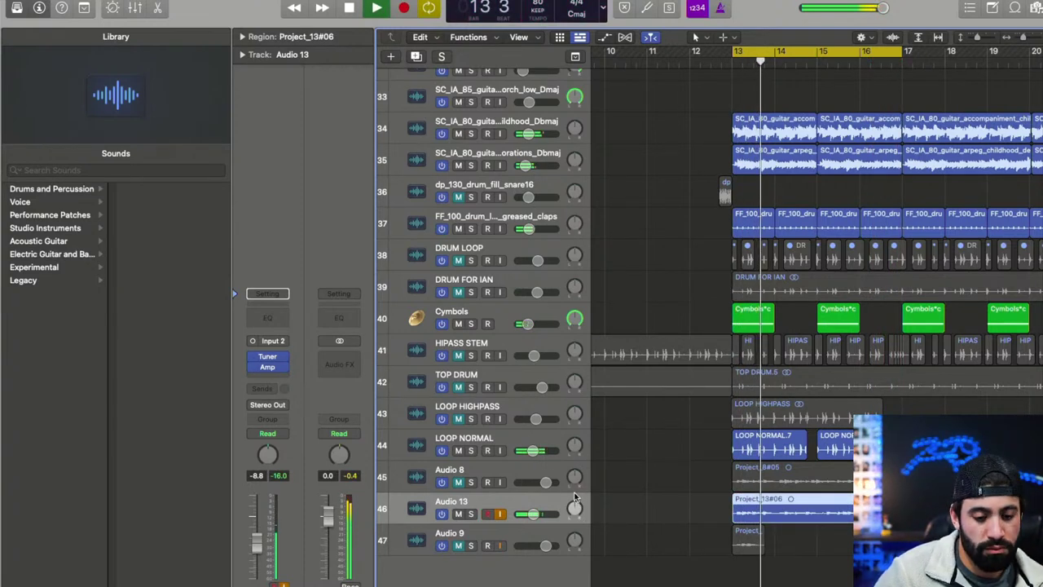
{"action": "left_click_drag", "start_coordinate": [575, 507], "coordinate": [531, 514]}
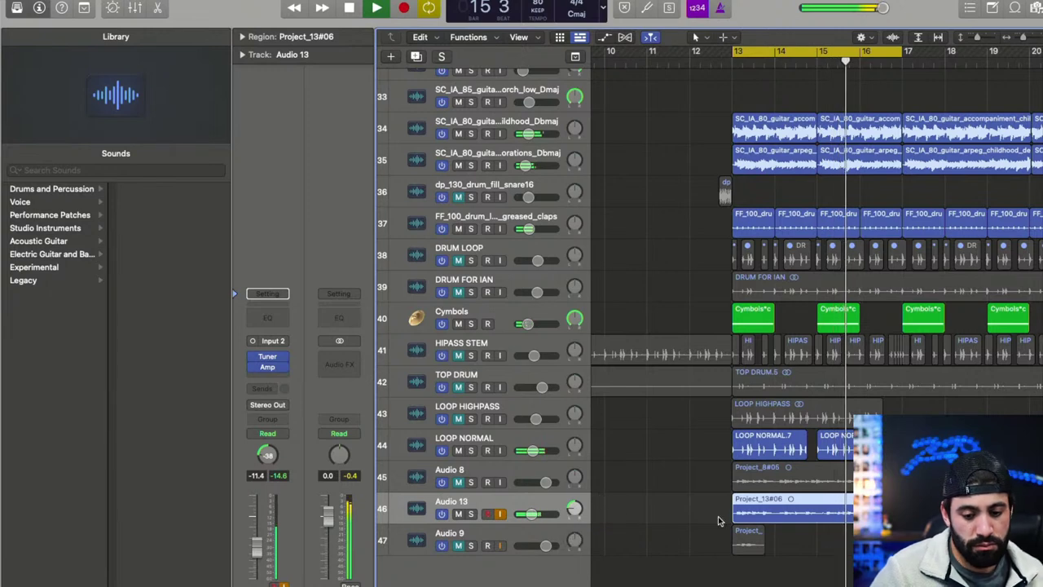
- Split the Audio 13 take at bar 15, duplicate the track, and move the second half onto the duplicate at bar 13
{"action": "left_click", "coordinate": [818, 512]}
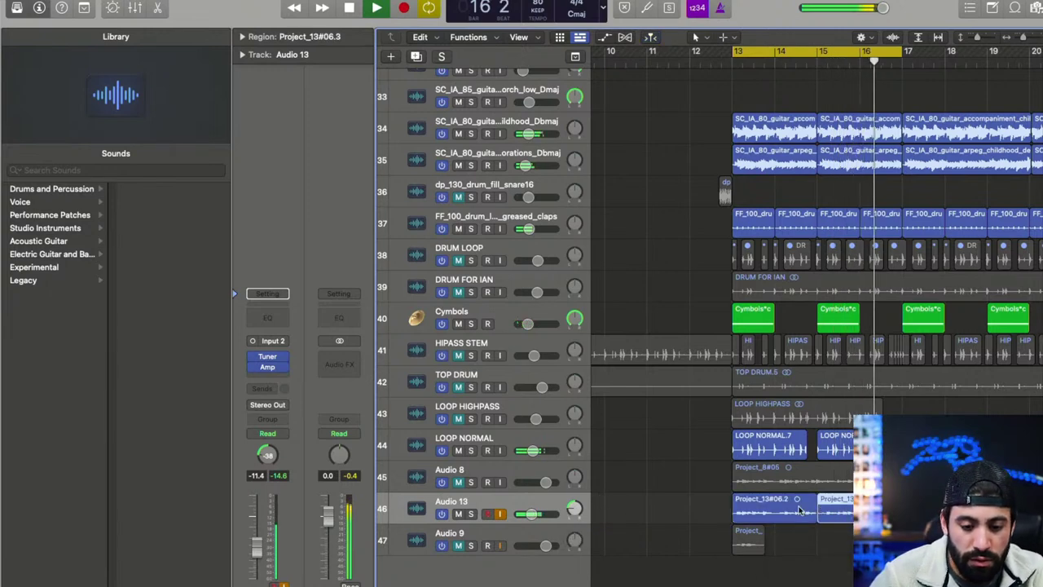
{"action": "key", "text": "space"}
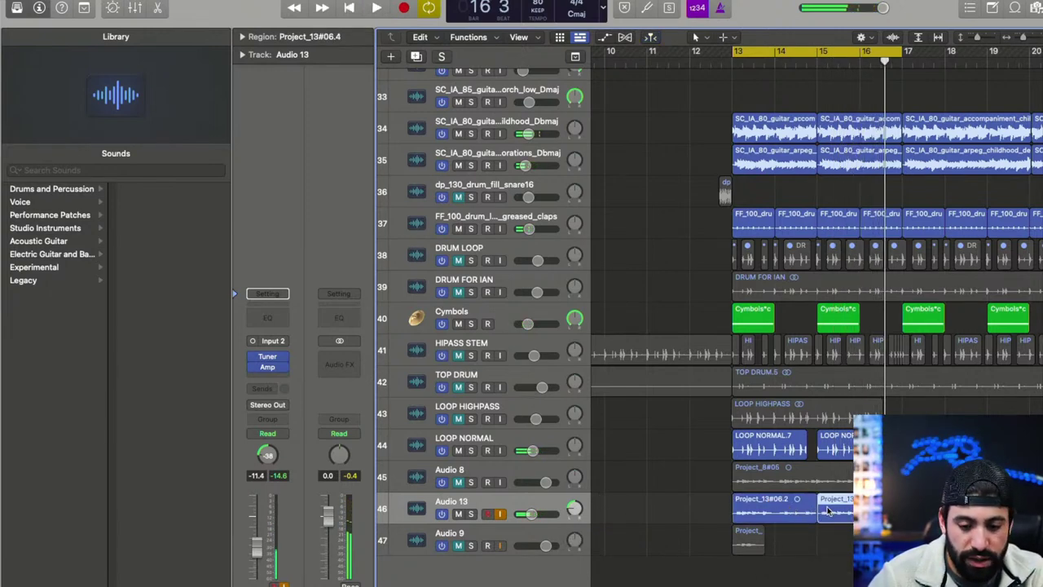
{"action": "key", "text": "super+z"}
{"action": "key", "text": "super+d"}
{"action": "left_click_drag", "start_coordinate": [845, 510], "coordinate": [762, 531]}
- Repeat the two-bar guitar regions on Audio 13 and Audio 14 once each so they continue from bar 15
{"action": "left_click", "coordinate": [792, 509]}
{"action": "key", "text": "super+r"}
{"action": "left_click", "coordinate": [803, 534]}
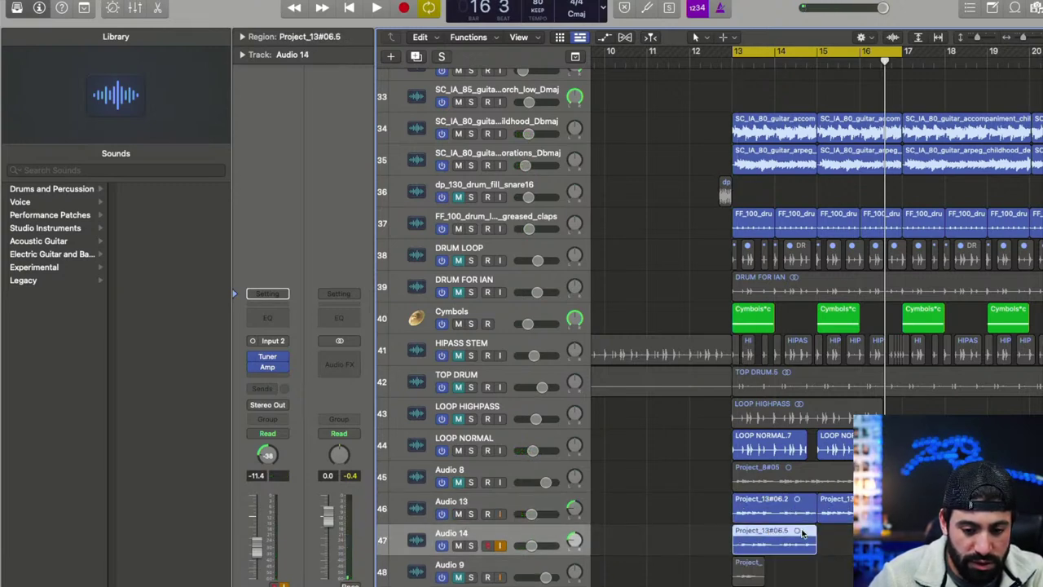
{"action": "key", "text": "super+r"}
- Pan Audio 14 to +55, and during playback set the volume of Audio 13 and Audio 14 together to -14.6 dB
{"action": "left_click_drag", "start_coordinate": [577, 537], "coordinate": [577, 520]}
{"action": "key", "text": "space"}
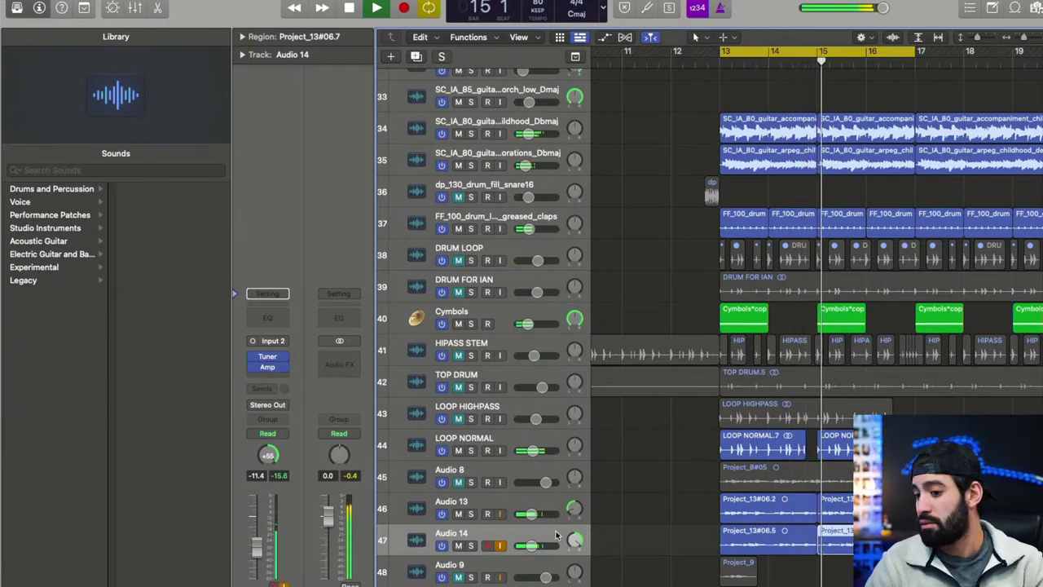
{"action": "left_click", "coordinate": [509, 499]}
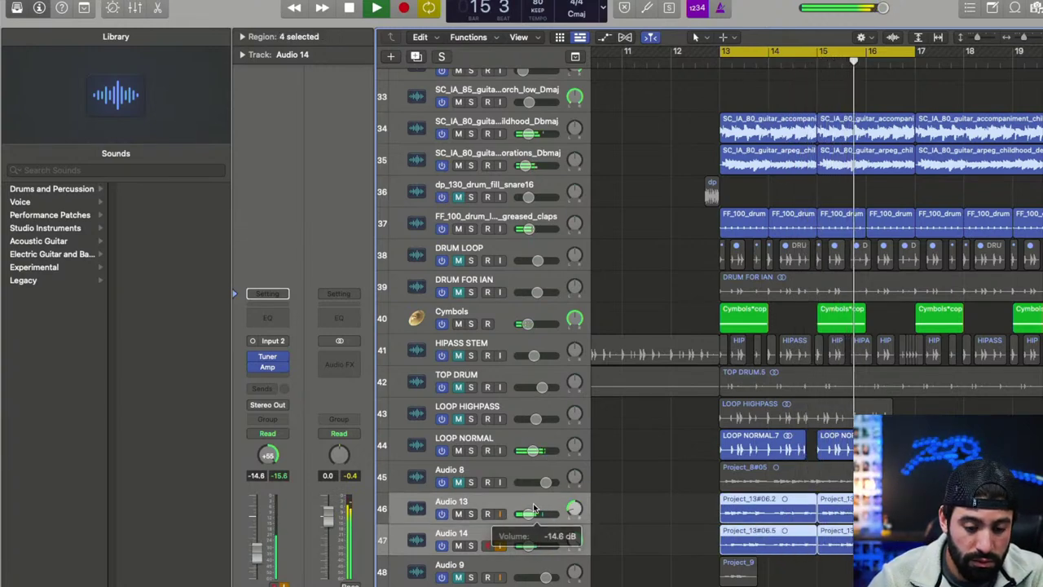
- Play the cycled section from bar 13 to audition the two panned guitar layers with the drums
{"action": "key", "text": "space"}
{"action": "key", "text": "space"}
{"action": "scroll", "coordinate": [649, 482], "scroll_direction": "down", "scroll_amount": 1}
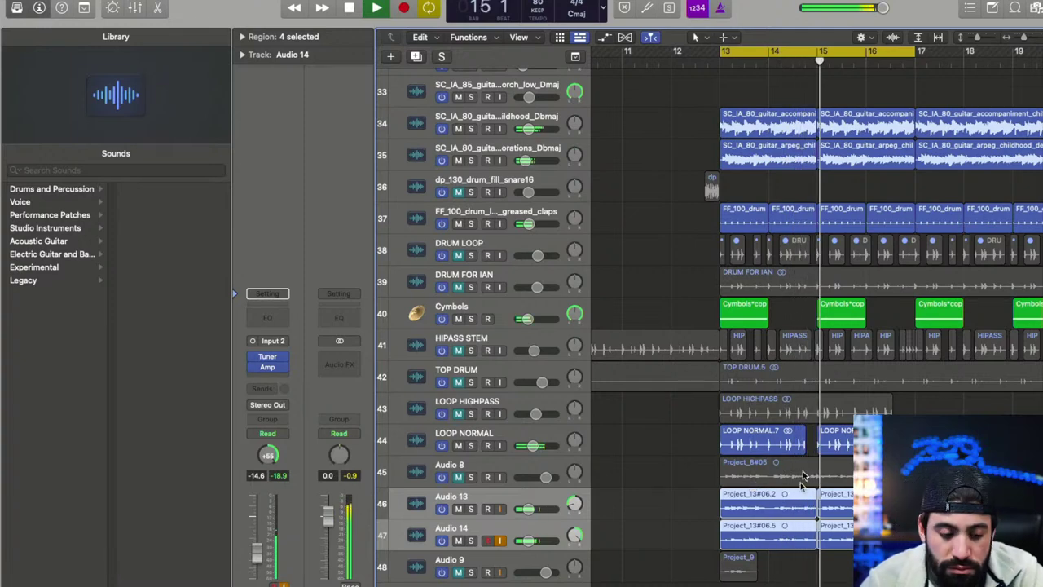
{"action": "key", "text": "super+Left"}
{"action": "key", "text": "super+Left"}
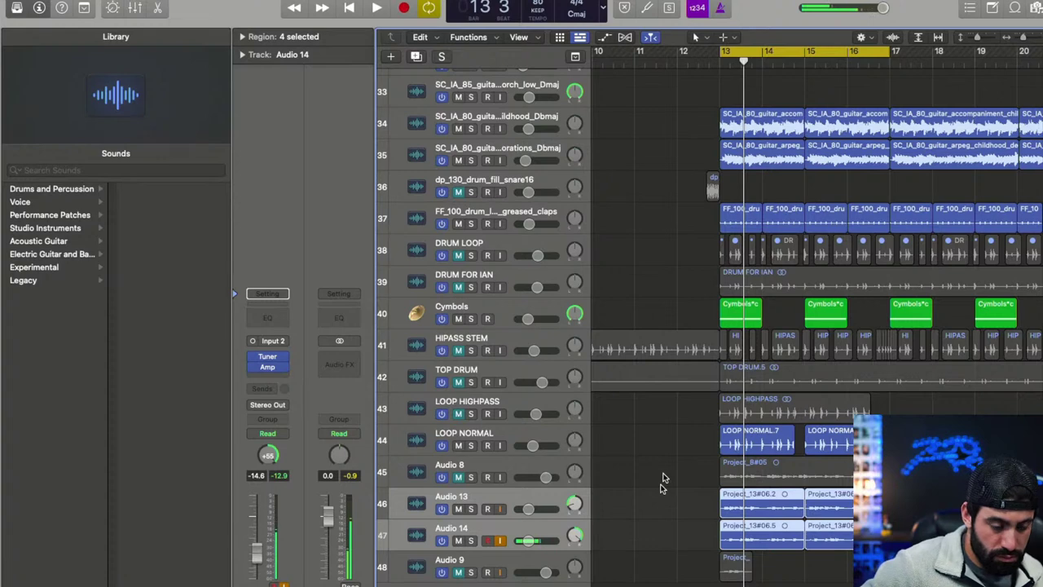
{"action": "key", "text": "space"}
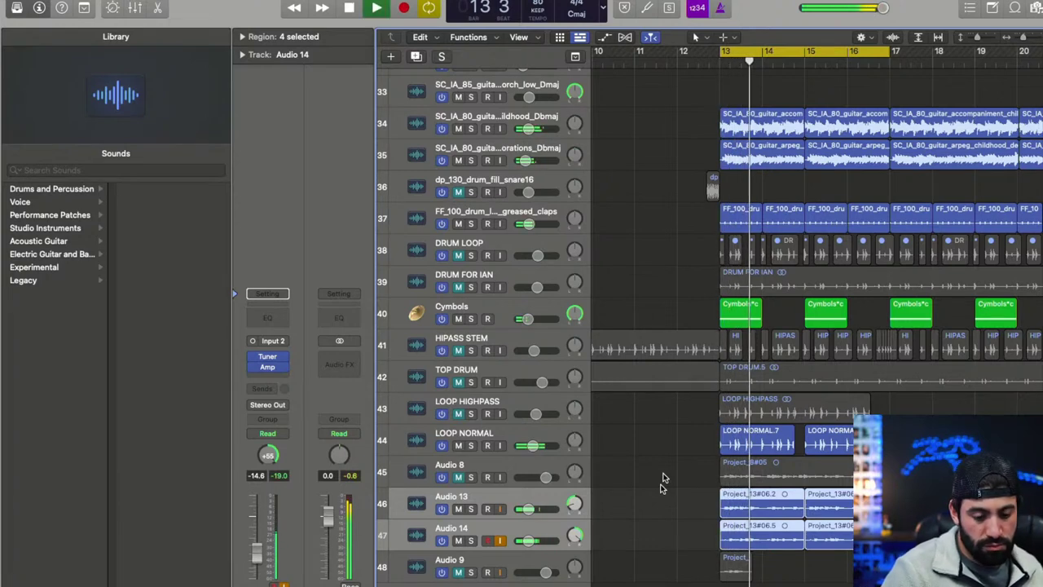
- With Audio 14 muted, set Audio 13's volume to -17.6 dB and pan to -29, and unmute Audio 14
{"action": "left_click", "coordinate": [468, 530]}
{"action": "left_click", "coordinate": [459, 540]}
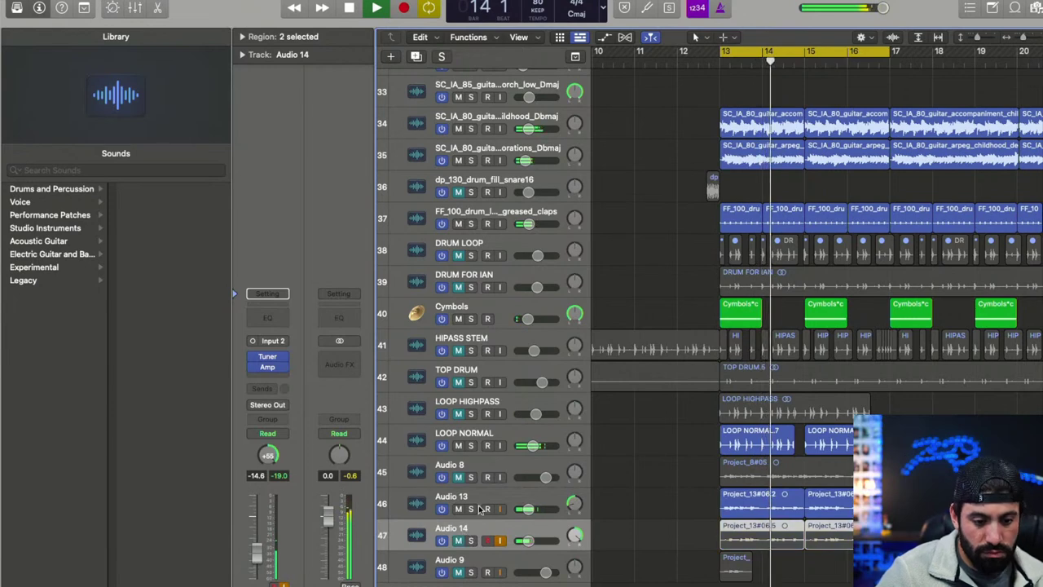
{"action": "left_click", "coordinate": [542, 498]}
{"action": "left_click_drag", "start_coordinate": [529, 509], "coordinate": [525, 508]}
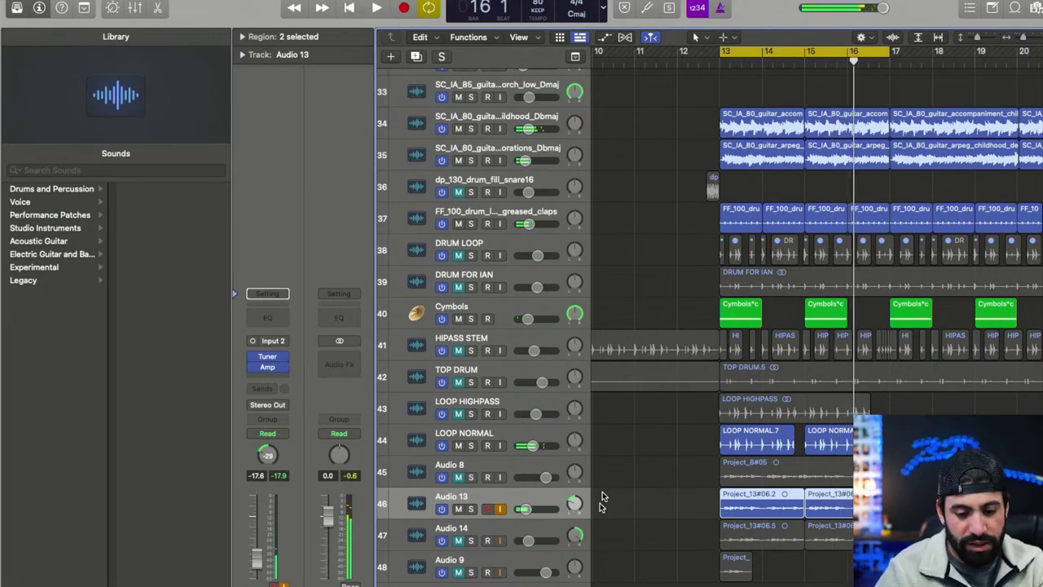
{"action": "left_click", "coordinate": [507, 525]}
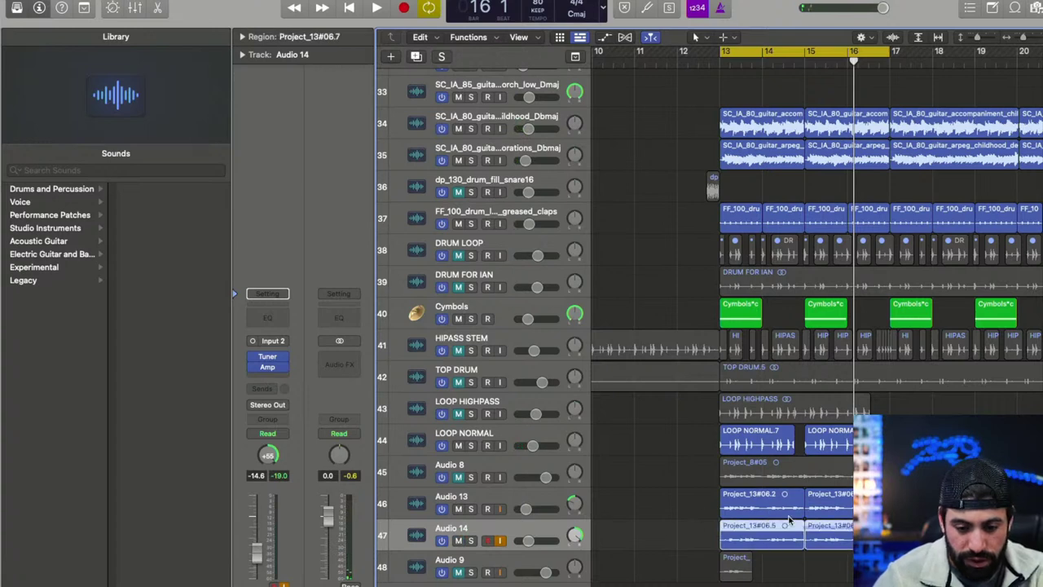
- Delete Audio 14's guitar regions, pan the track to +21, and record a replacement guitar take from bar 13
{"action": "key", "text": "Delete"}
{"action": "key", "text": "Return"}
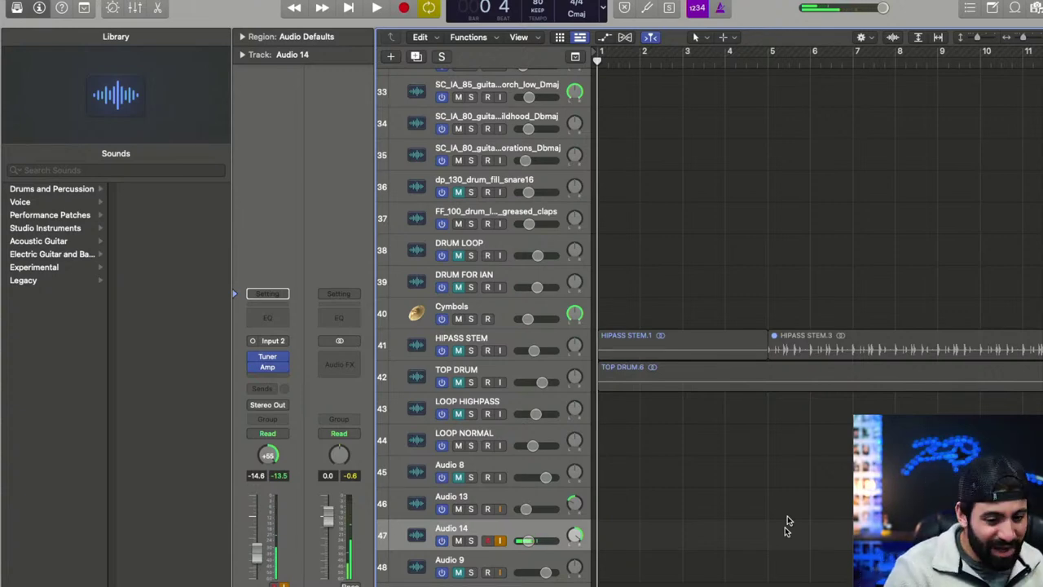
{"action": "left_click_drag", "start_coordinate": [580, 517], "coordinate": [576, 545]}
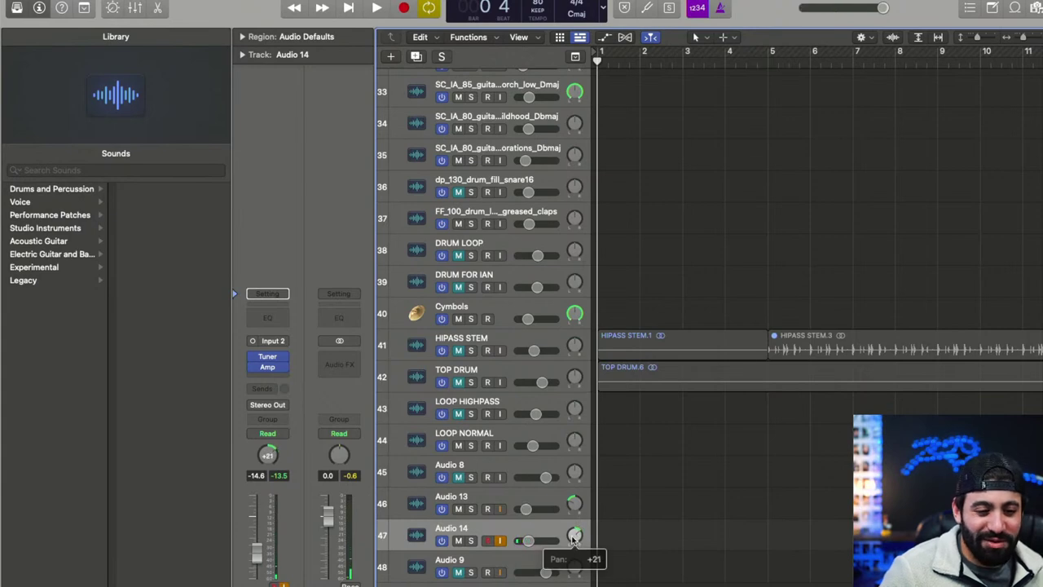
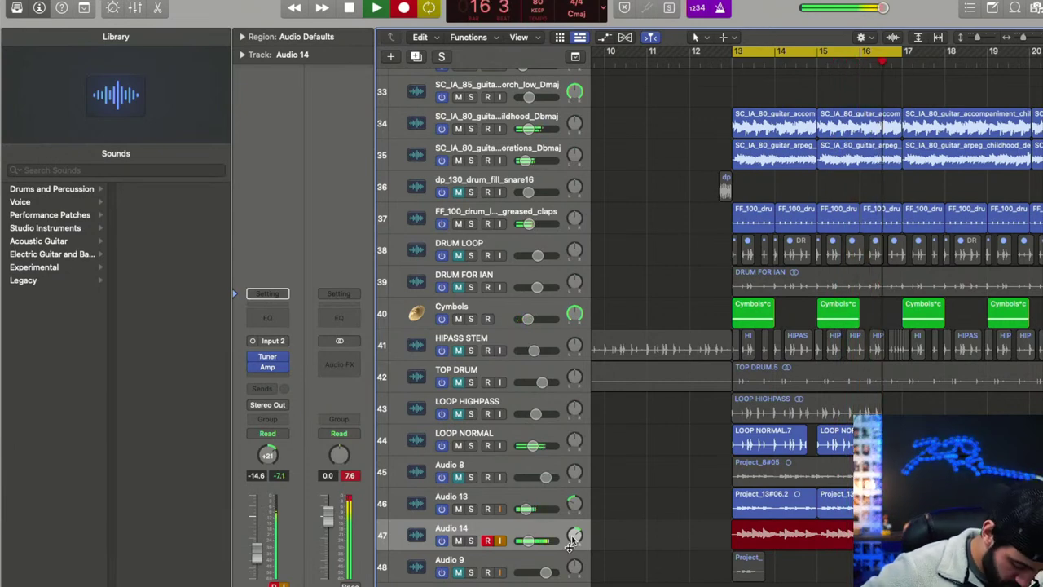
{"action": "key", "text": "space"}
{"action": "key", "text": "space"}
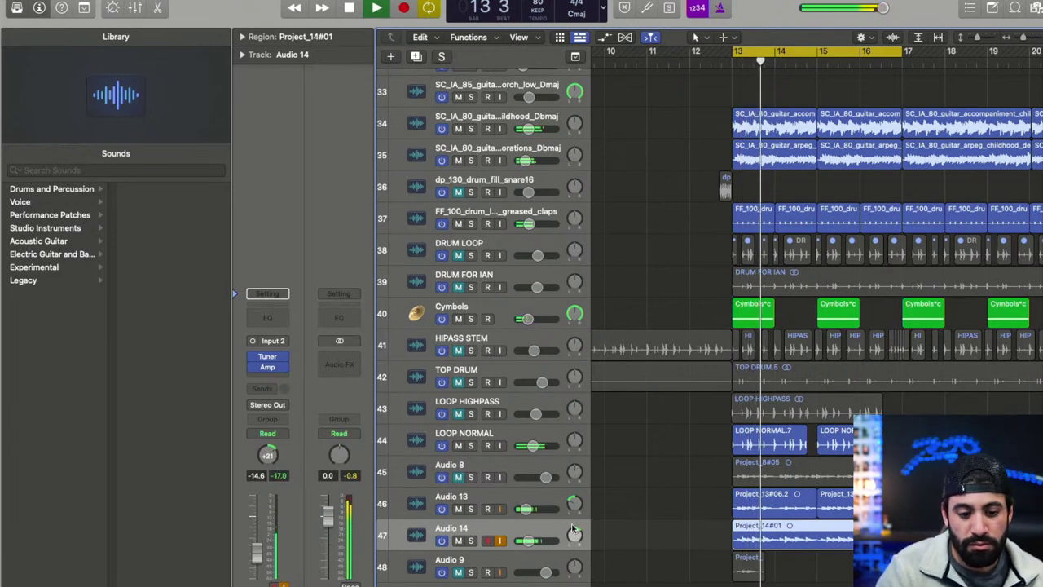
- Mute Audio 13 and pan Audio 14 to +26 while auditioning the new guitar take in the cycled section
{"action": "left_click_drag", "start_coordinate": [575, 533], "coordinate": [575, 523]}
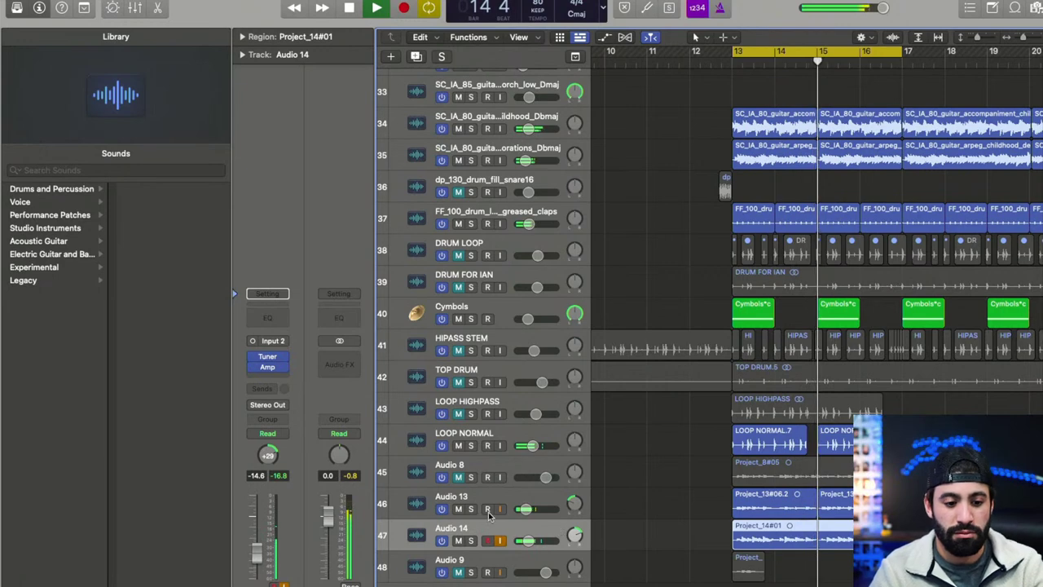
{"action": "key", "text": "space"}
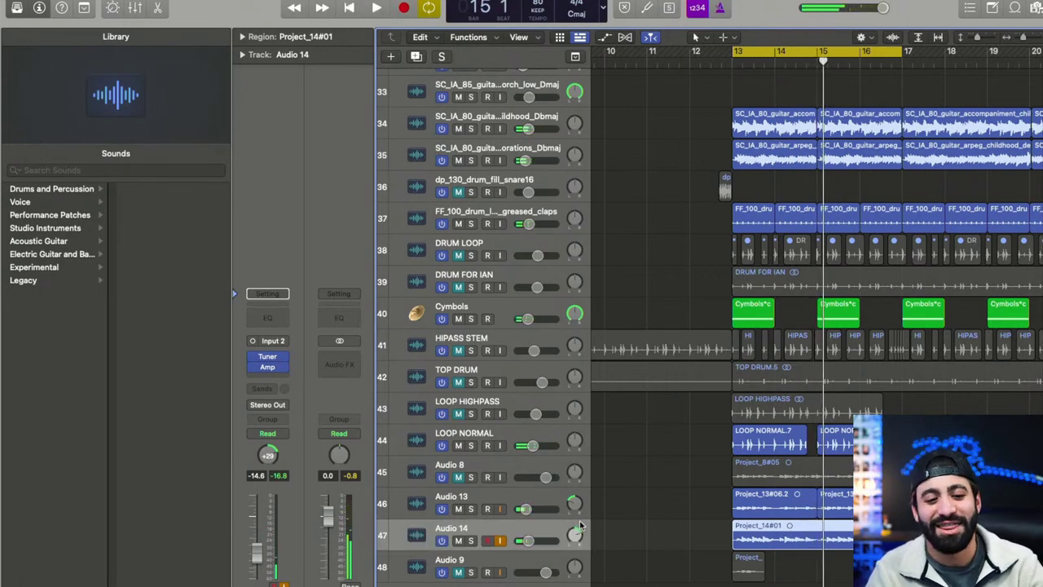
{"action": "left_click_drag", "start_coordinate": [581, 528], "coordinate": [582, 519]}
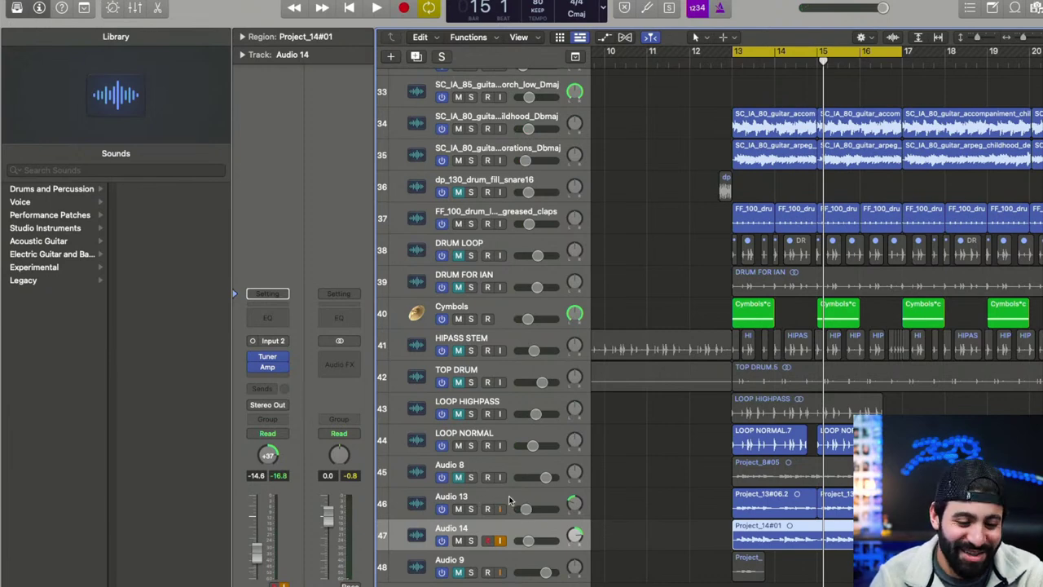
{"action": "key", "text": "space"}
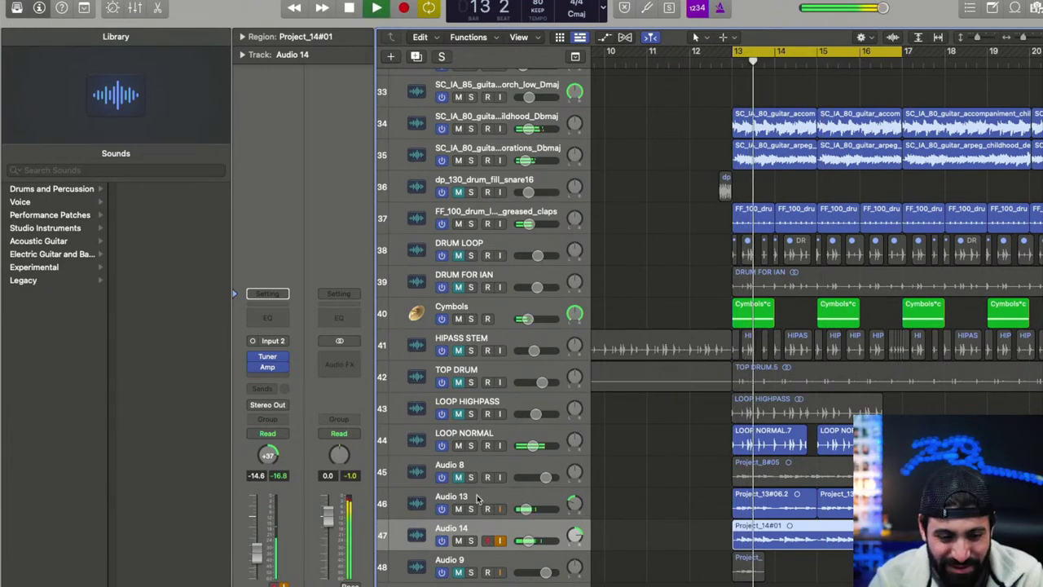
{"action": "left_click_drag", "start_coordinate": [573, 518], "coordinate": [573, 530]}
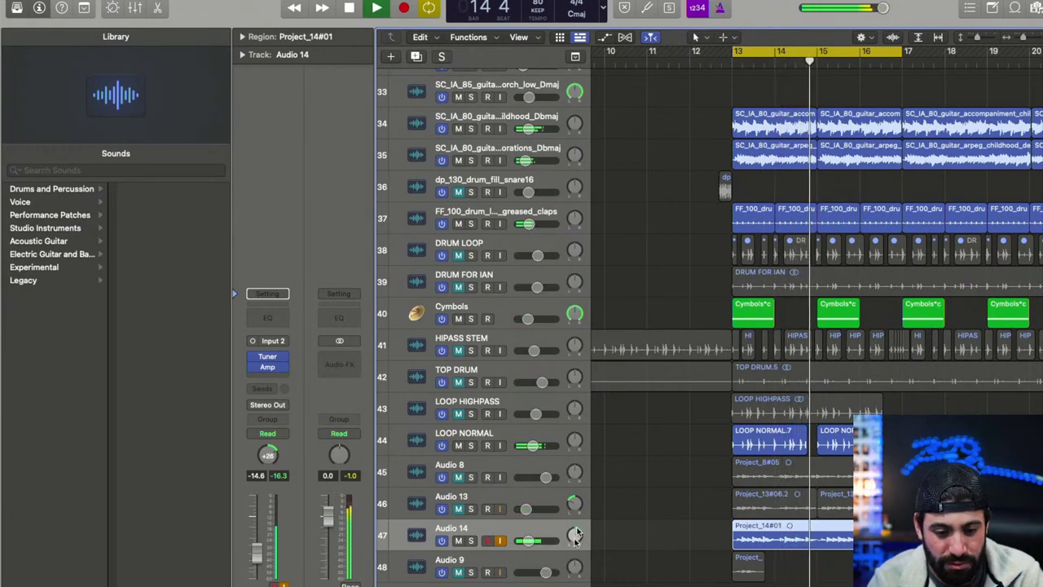
- Duplicate the Audio 14 track, set the copy's volume to -12.6 dB, and record its guitar layer over bars 13 to 16, discarding the first take
{"action": "key", "text": "super+d"}
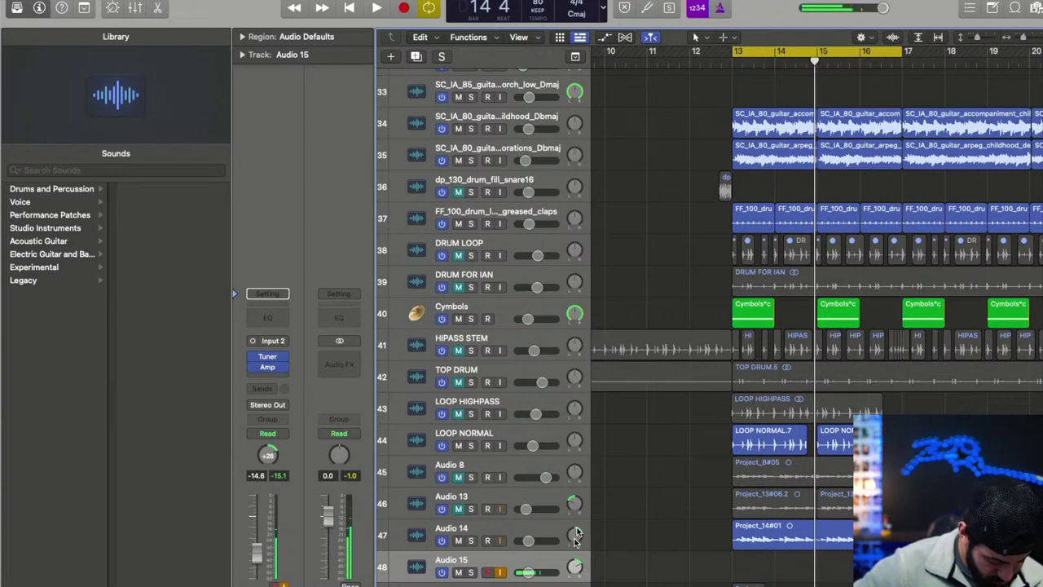
{"action": "key", "text": "r"}
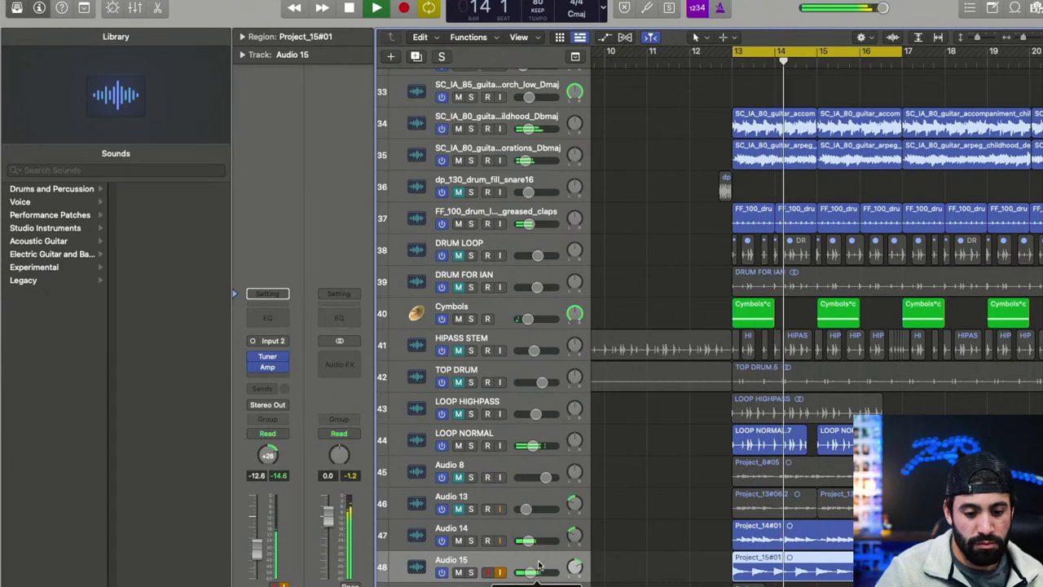
{"action": "key", "text": "super+z"}
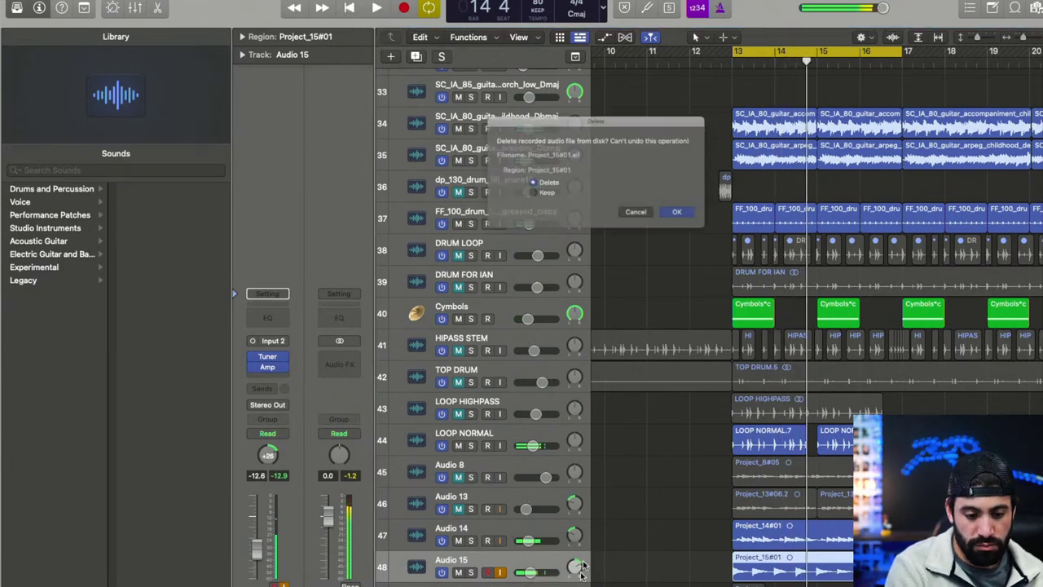
{"action": "key", "text": "Return"}
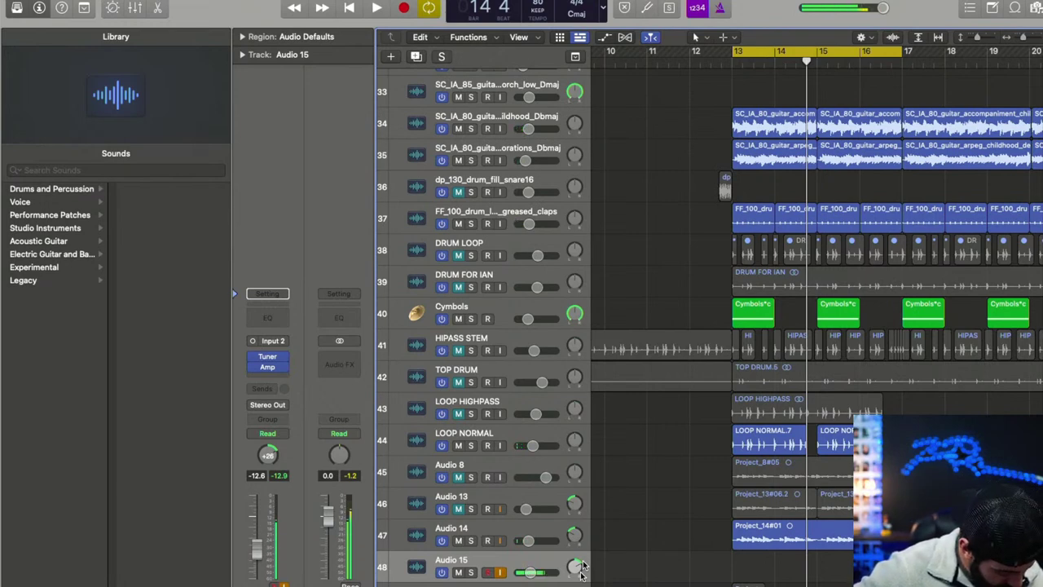
{"action": "key", "text": "r"}
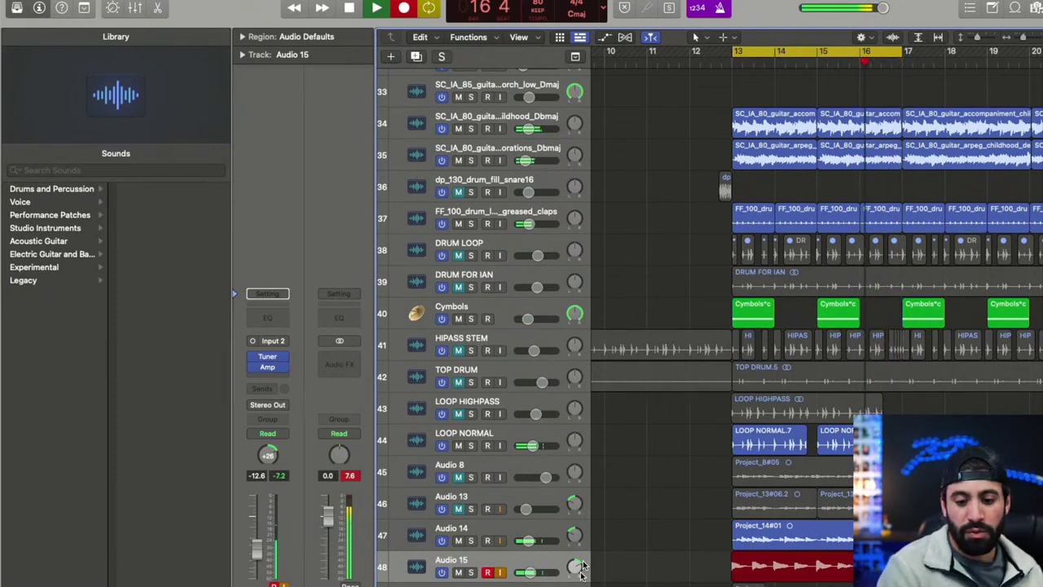
{"action": "key", "text": "space"}
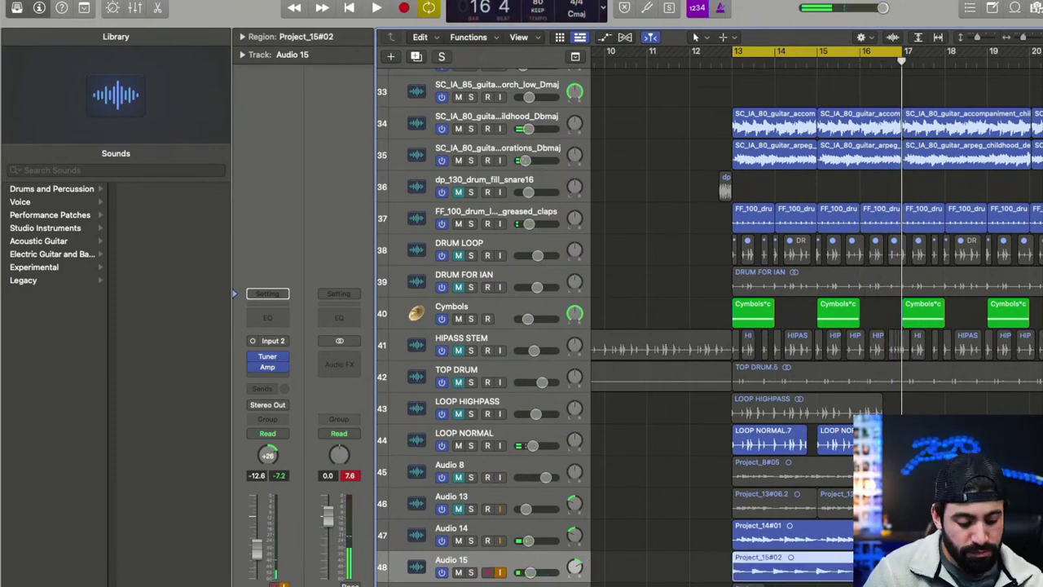
- Duplicate the Audio 15 track and record another guitar layer on the copy over bars 13 to 16
{"action": "key", "text": "super+d"}
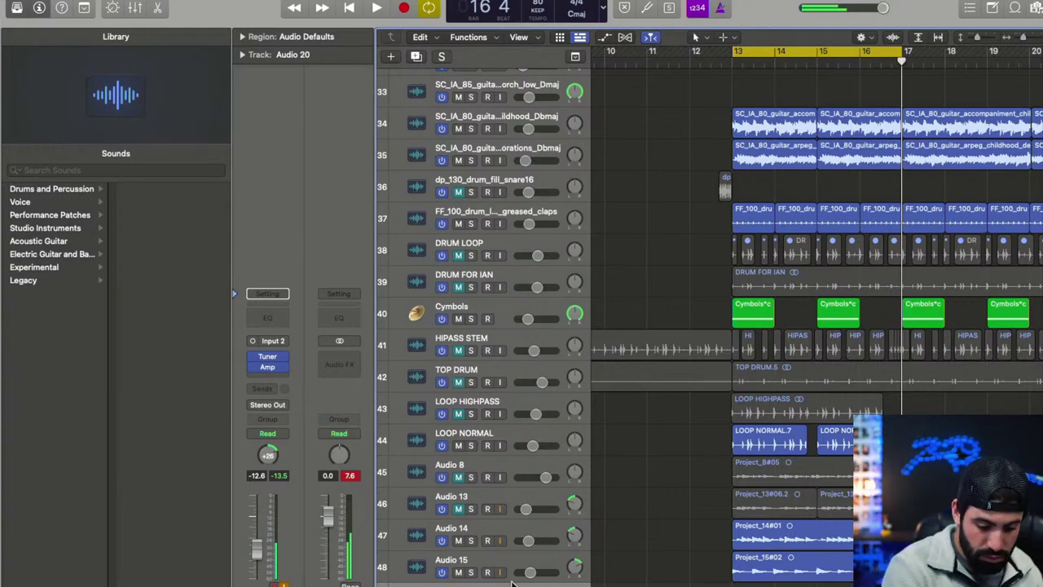
{"action": "key", "text": "space"}
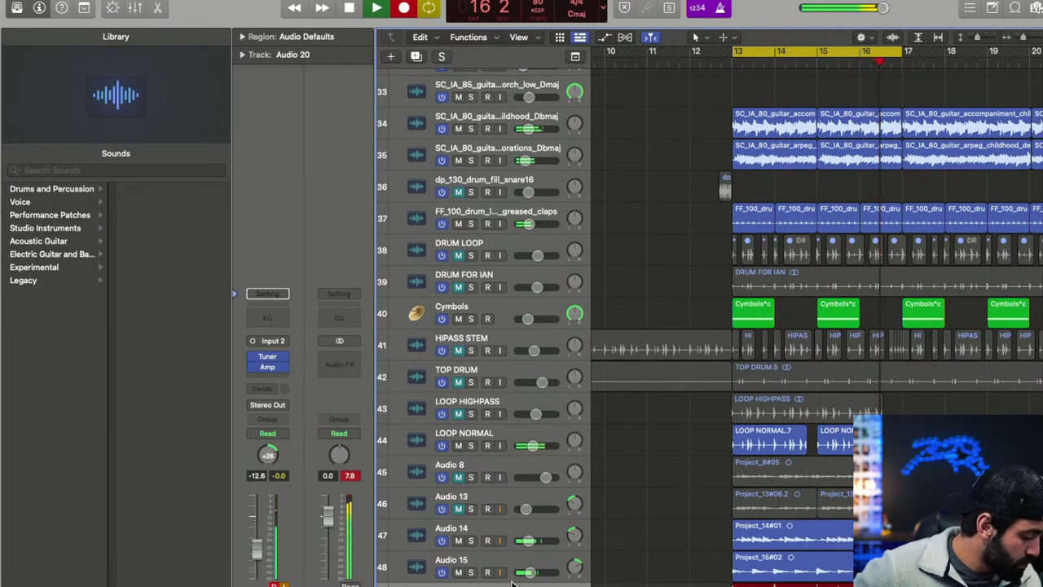
{"action": "key", "text": "space"}
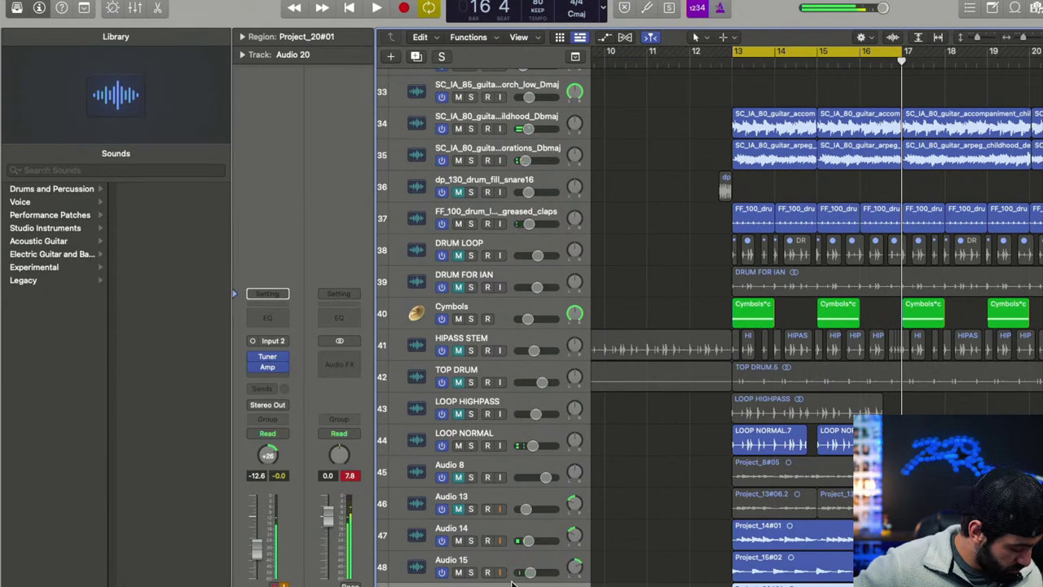
- Duplicate the Audio 20 track for a further guitar layer and mute Audio 20
{"action": "scroll", "coordinate": [514, 583], "scroll_direction": "down", "scroll_amount": 1}
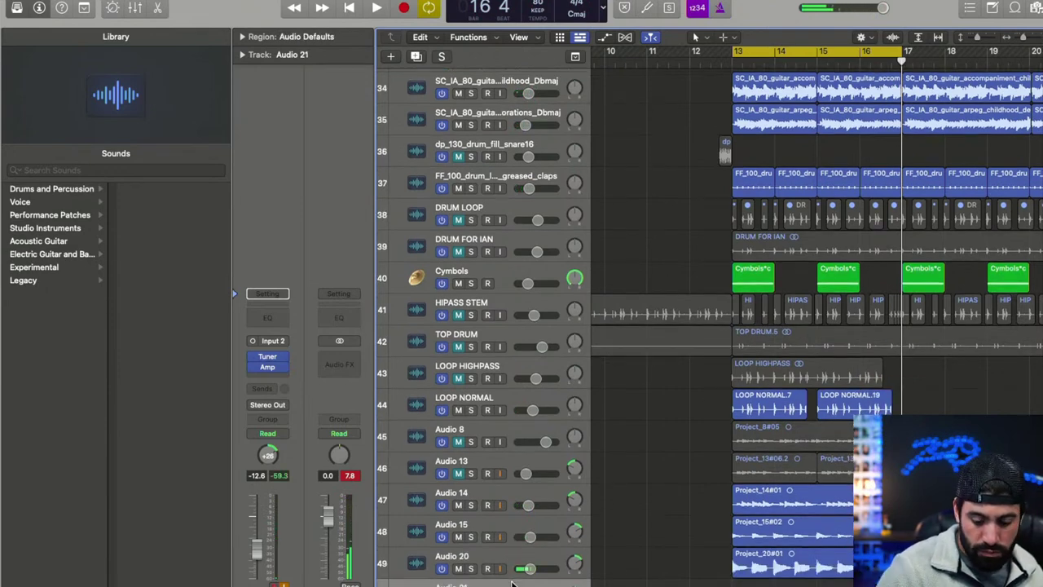
{"action": "left_click", "coordinate": [511, 580]}
{"action": "key", "text": "Down"}
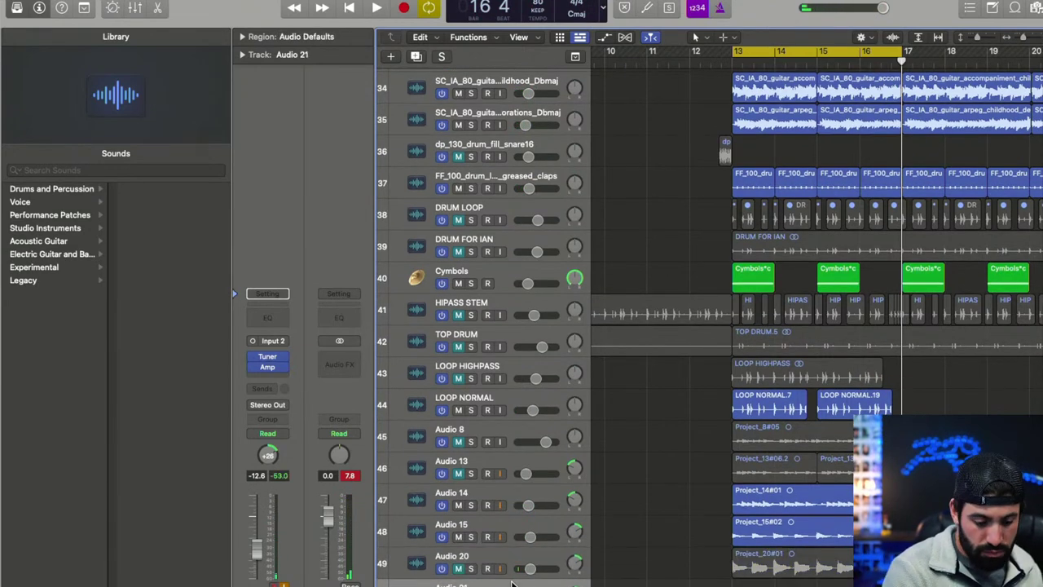
- Try to record a guitar layer on Audio 21 from bar 13, undoing each take
{"action": "key", "text": "r"}
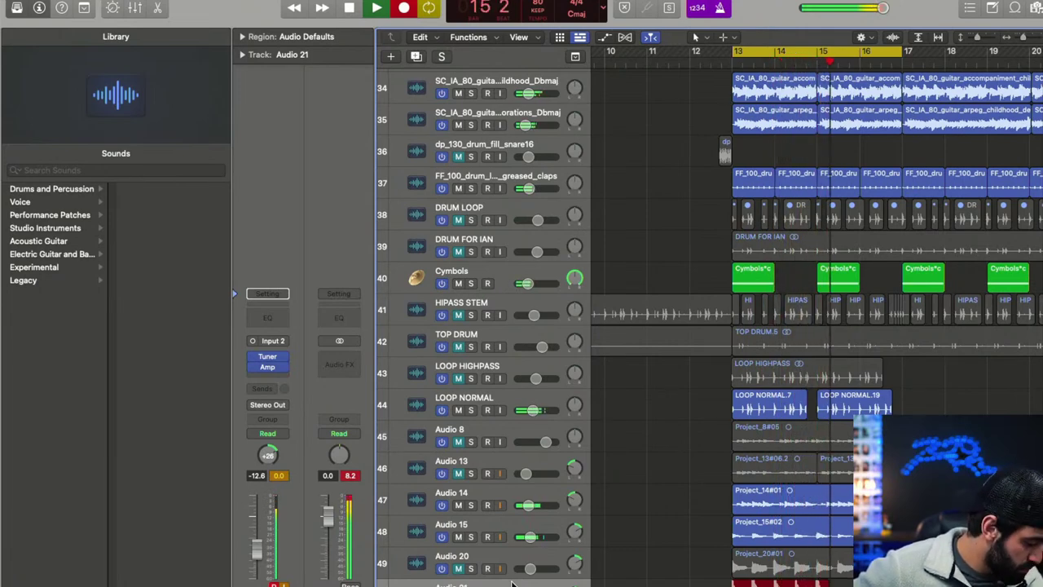
{"action": "key", "text": "space"}
{"action": "key", "text": "r"}
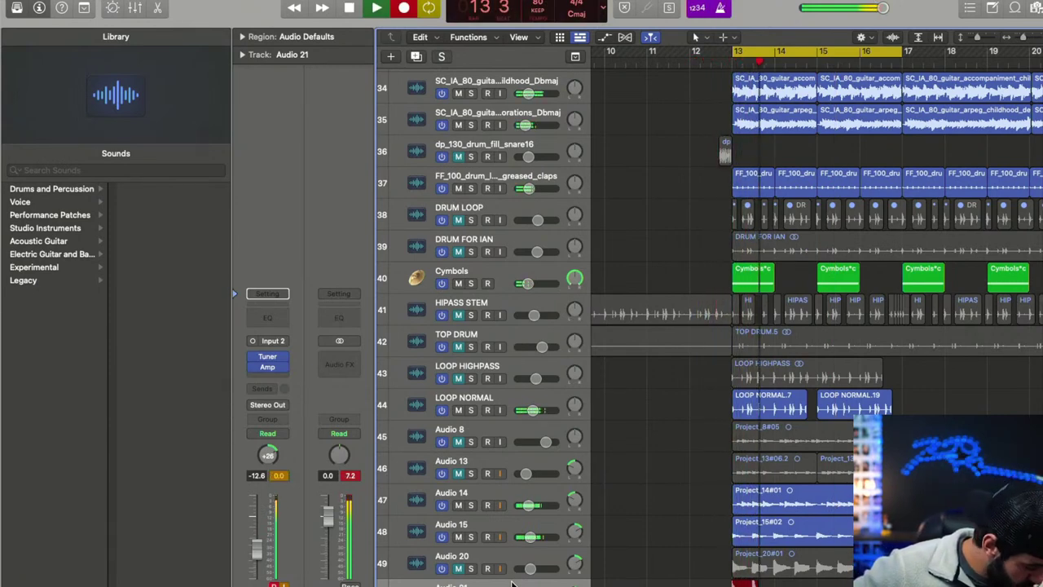
{"action": "key", "text": "space"}
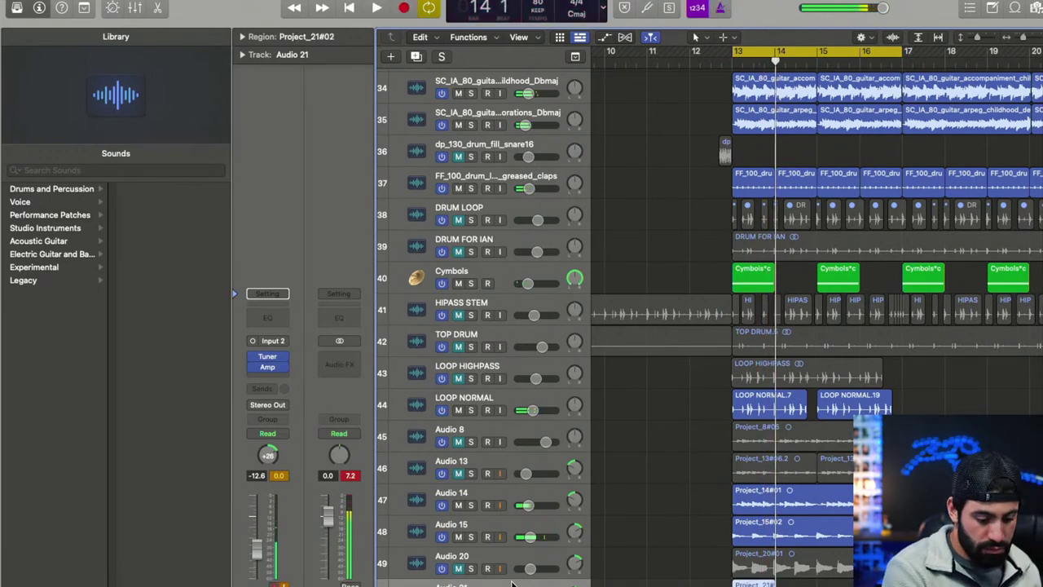
{"action": "key", "text": "super+z"}
{"action": "key", "text": "r"}
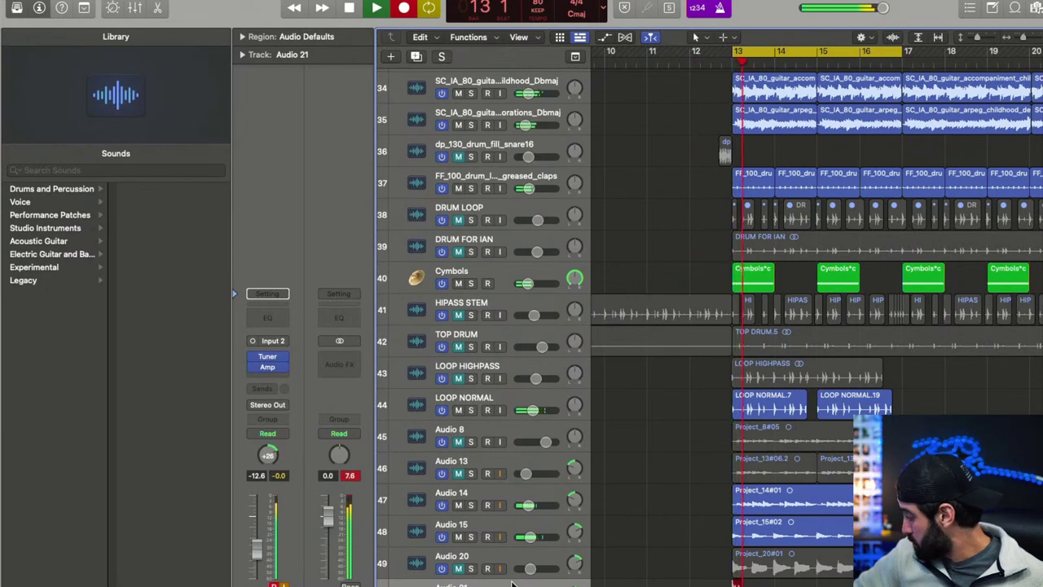
{"action": "key", "text": "space"}
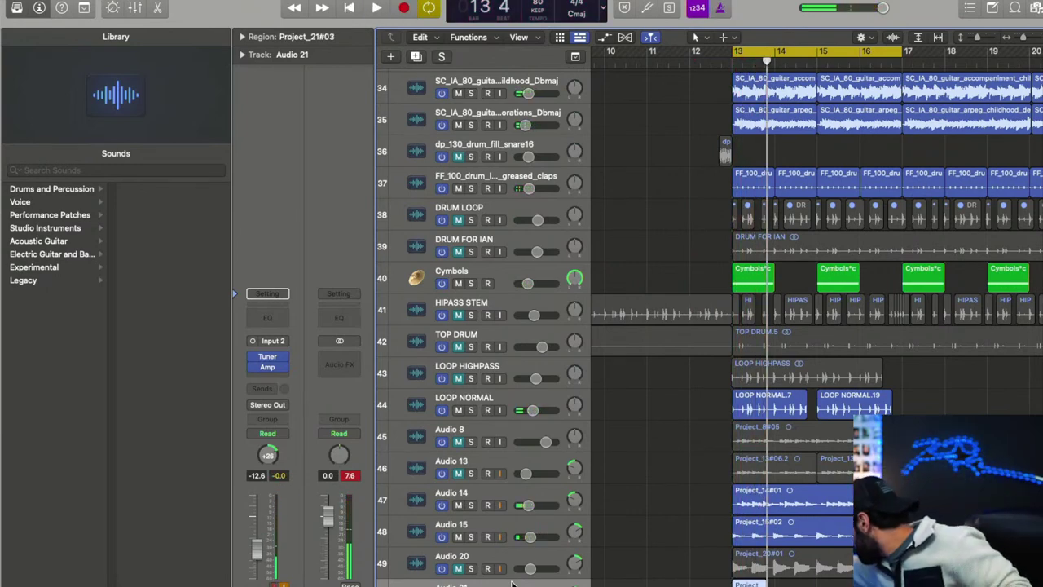
{"action": "key", "text": "super+z"}
{"action": "key", "text": "Return"}
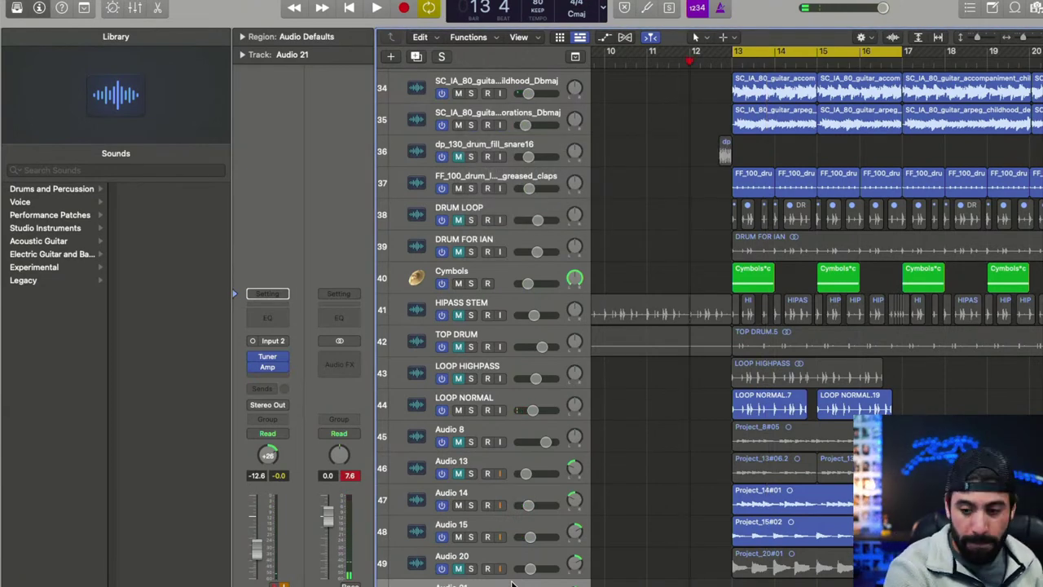
- Retry the guitar recording on Audio 21 from bar 13, play the take back, and delete it
{"action": "key", "text": "r"}
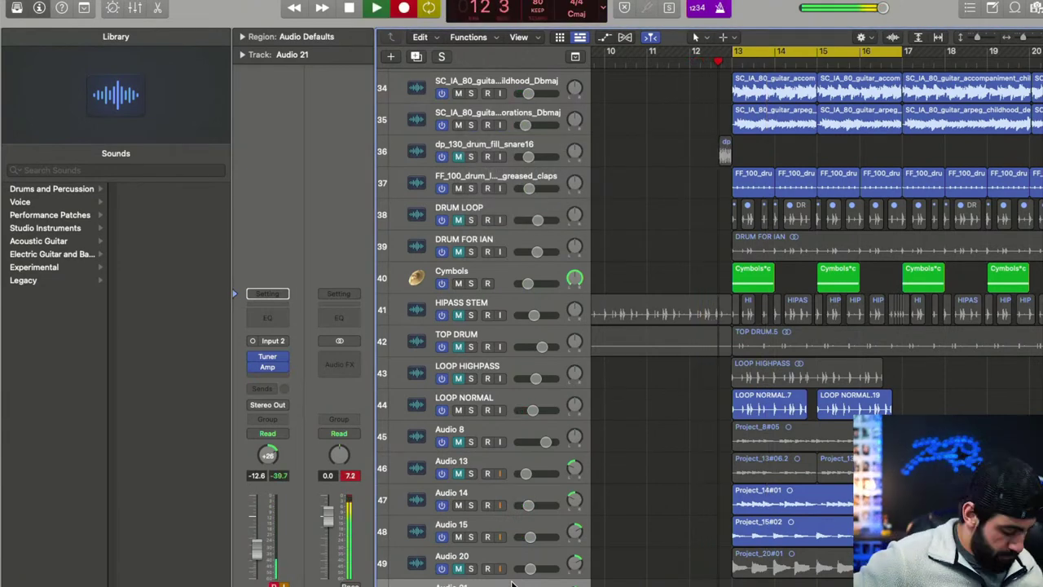
{"action": "key", "text": "space"}
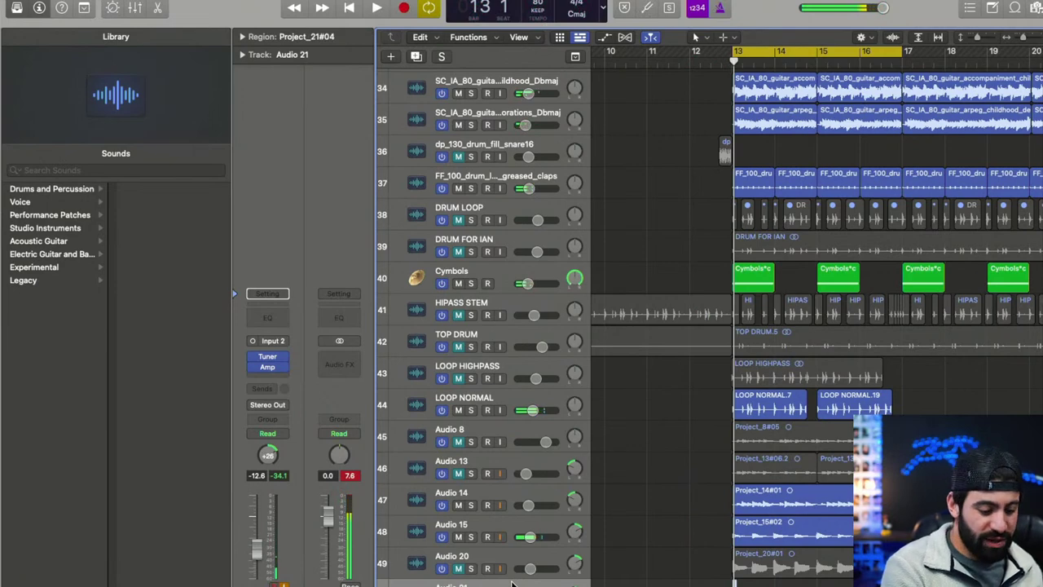
{"action": "key", "text": "r"}
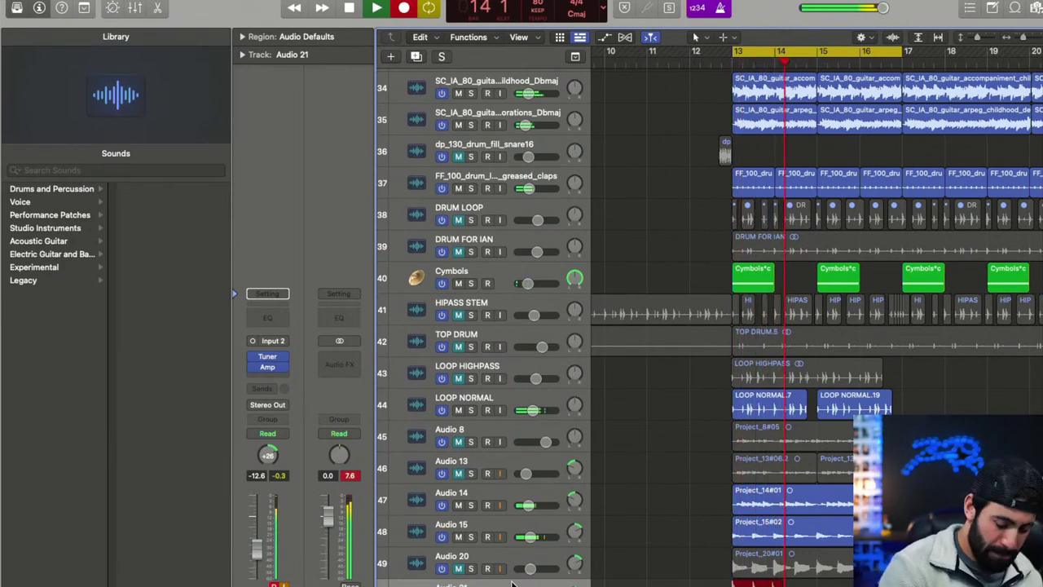
{"action": "key", "text": "space"}
{"action": "key", "text": "space"}
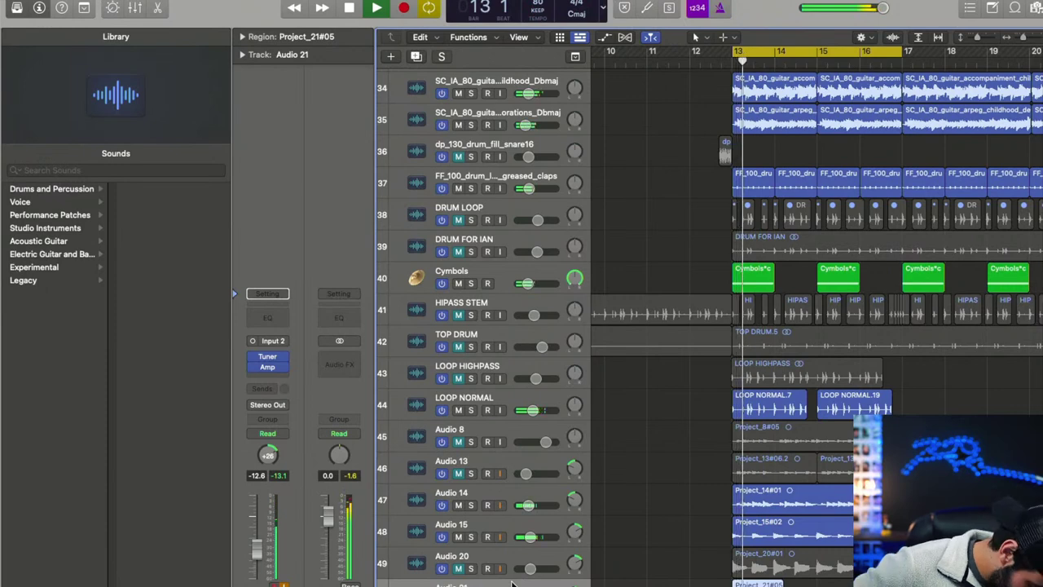
{"action": "key", "text": "space"}
{"action": "key", "text": "BackSpace"}
{"action": "key", "text": "Return"}
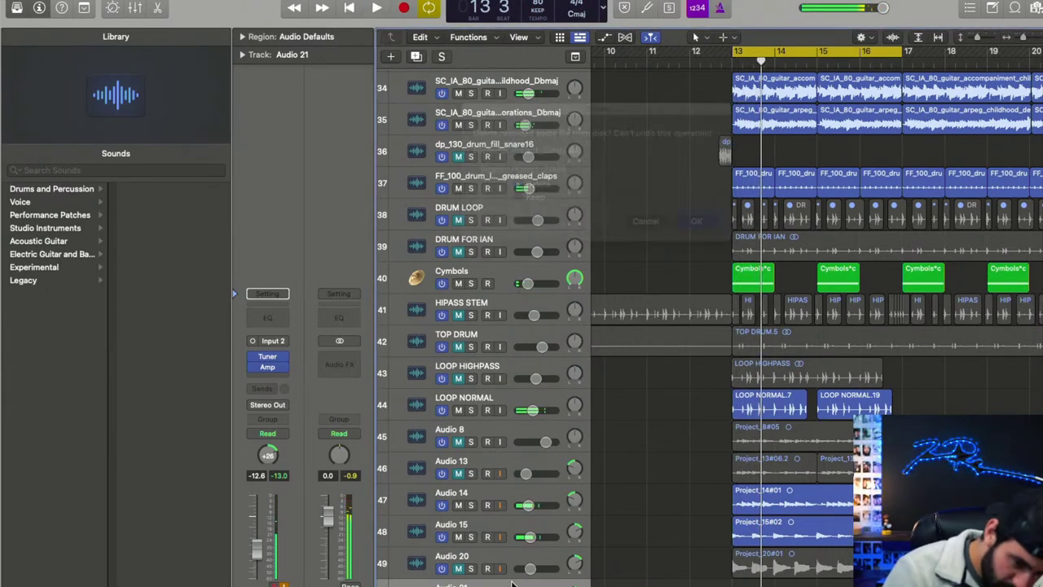
- Replay the cycled section from bar 13 to audition Audio 14 and Audio 15 with the drums, with Audio 20 muted
{"action": "key", "text": "space"}
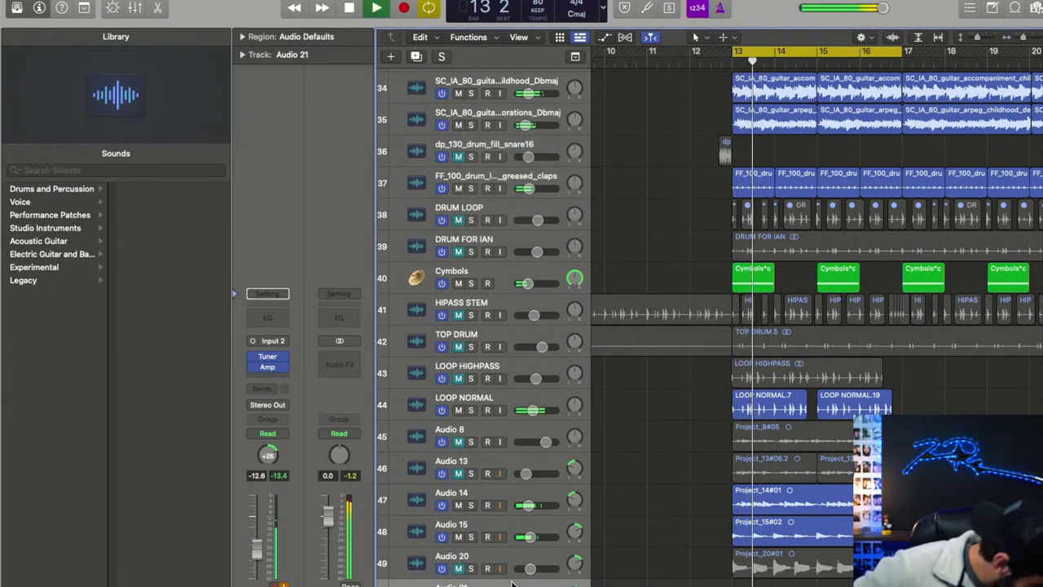
{"action": "key", "text": "space"}
{"action": "key", "text": "space"}
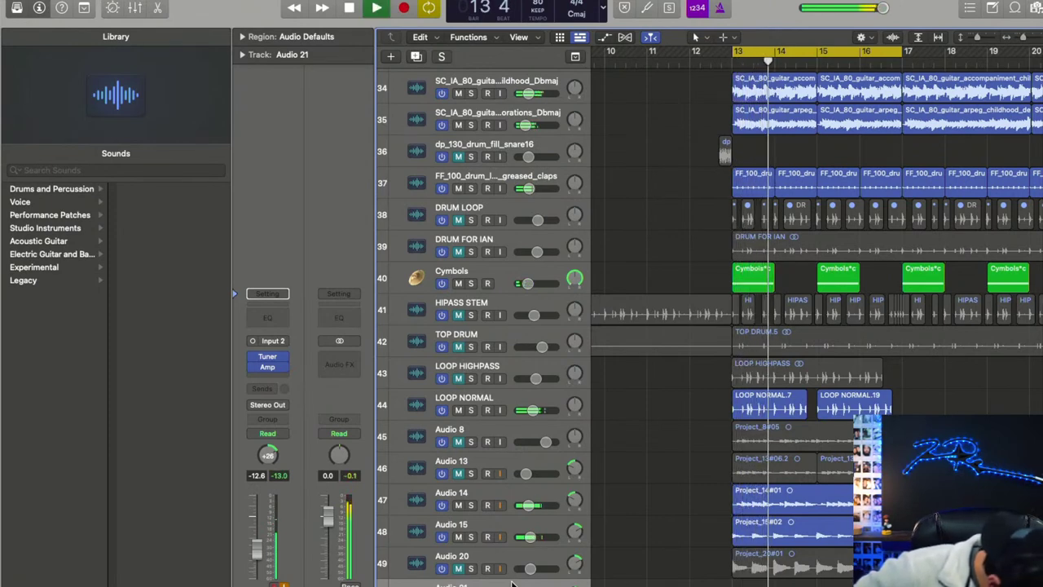
{"action": "key", "text": "space"}
{"action": "key", "text": "space"}
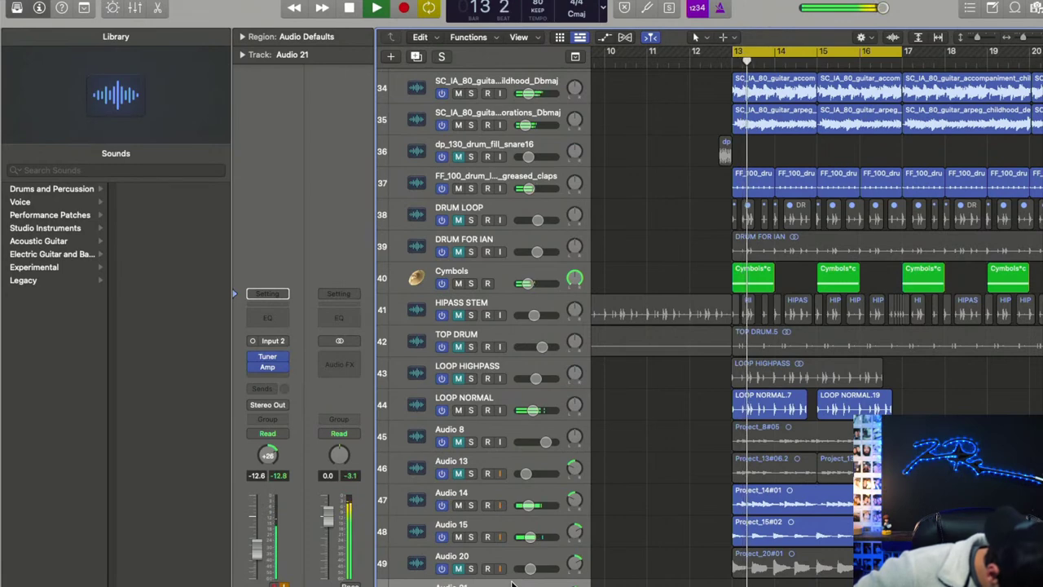
{"action": "key", "text": "space"}
{"action": "key", "text": "space"}
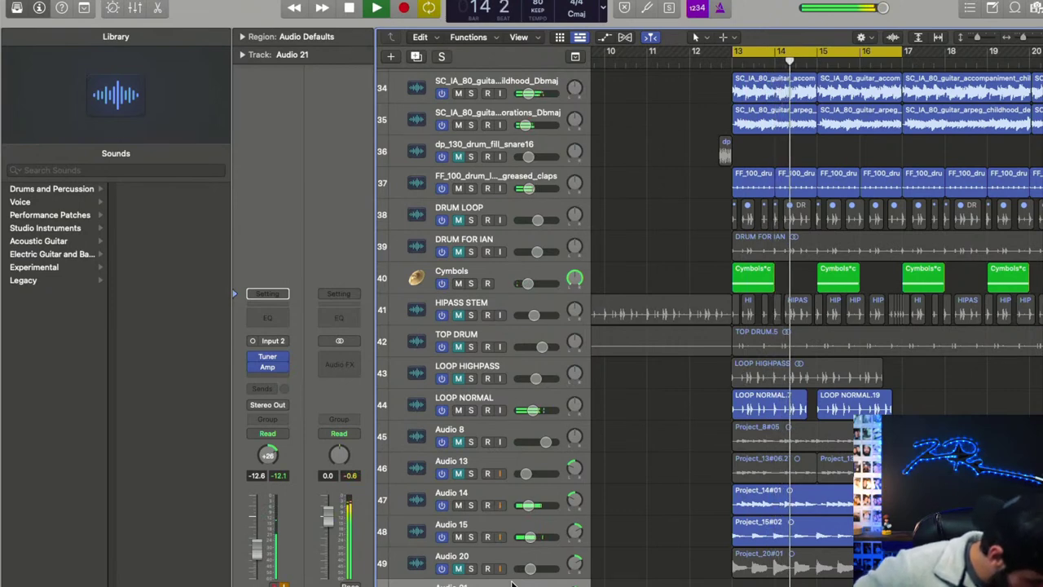
- Record another guitar take on Audio 21 from bar 13, play it back, and delete it
{"action": "key", "text": "space"}
{"action": "key", "text": "r"}
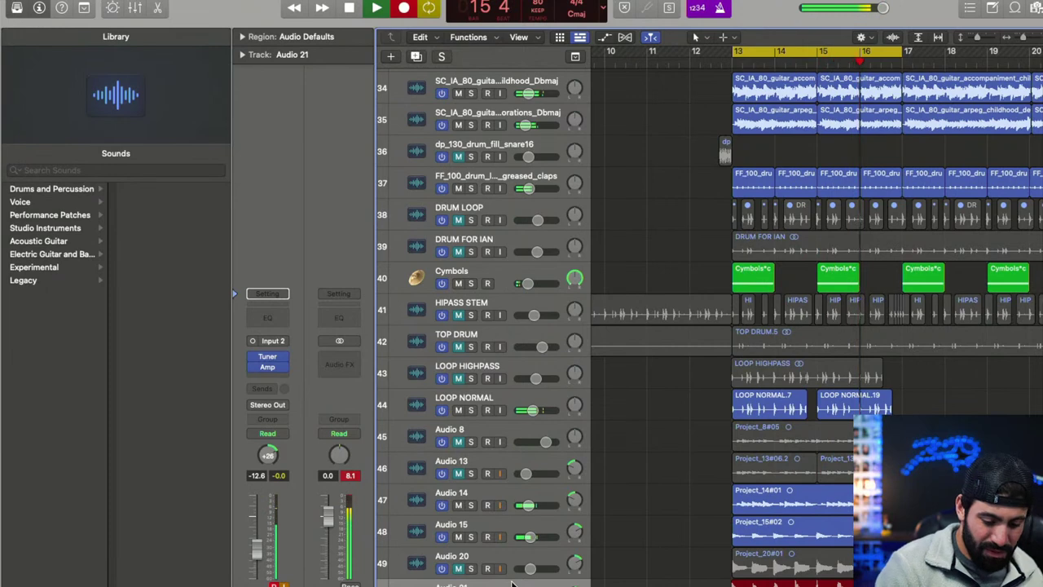
{"action": "key", "text": "space"}
{"action": "key", "text": "space"}
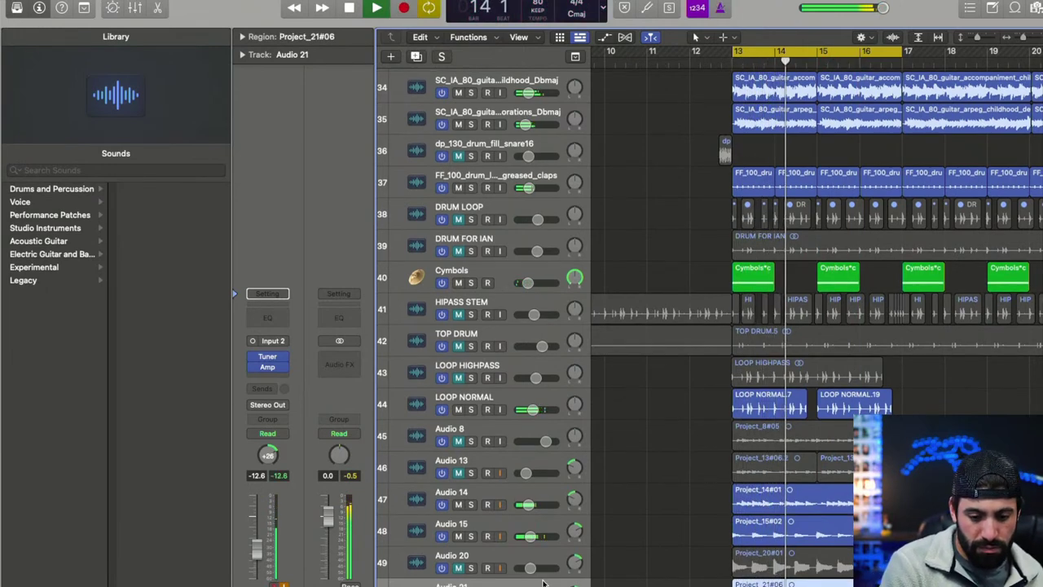
{"action": "key", "text": "space"}
{"action": "key", "text": "Delete"}
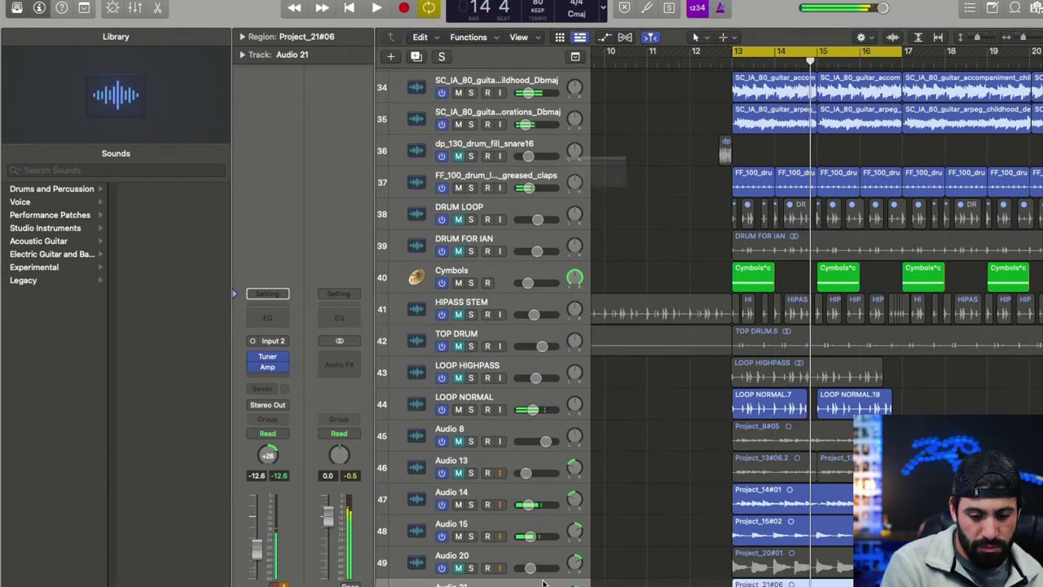
- Record the guitar layer on Audio 21 from bar 13, undoing the first take and keeping the second
{"action": "key", "text": "Return"}
{"action": "key", "text": "r"}
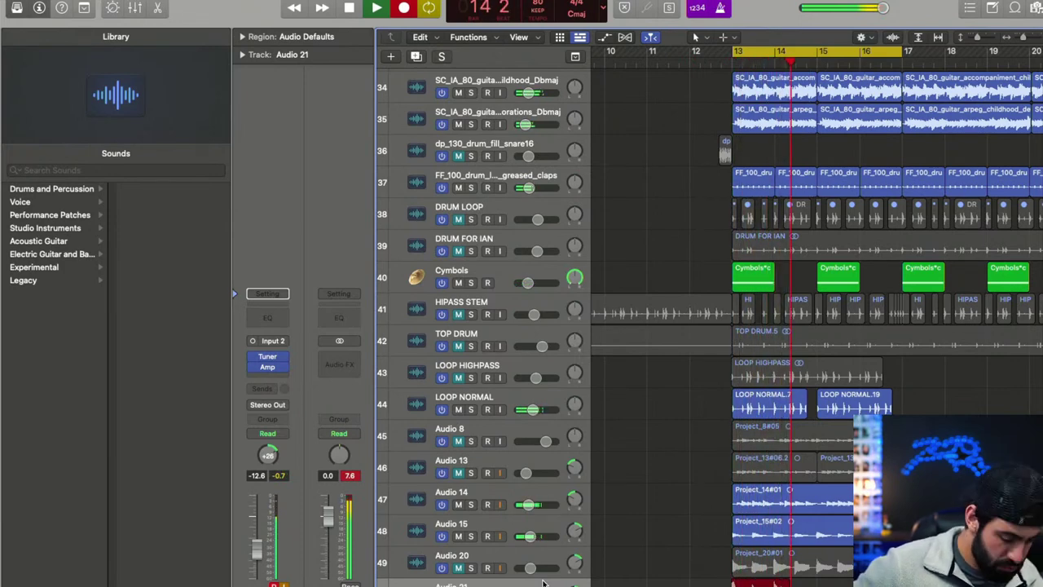
{"action": "key", "text": "space"}
{"action": "key", "text": "super+z"}
{"action": "key", "text": "r"}
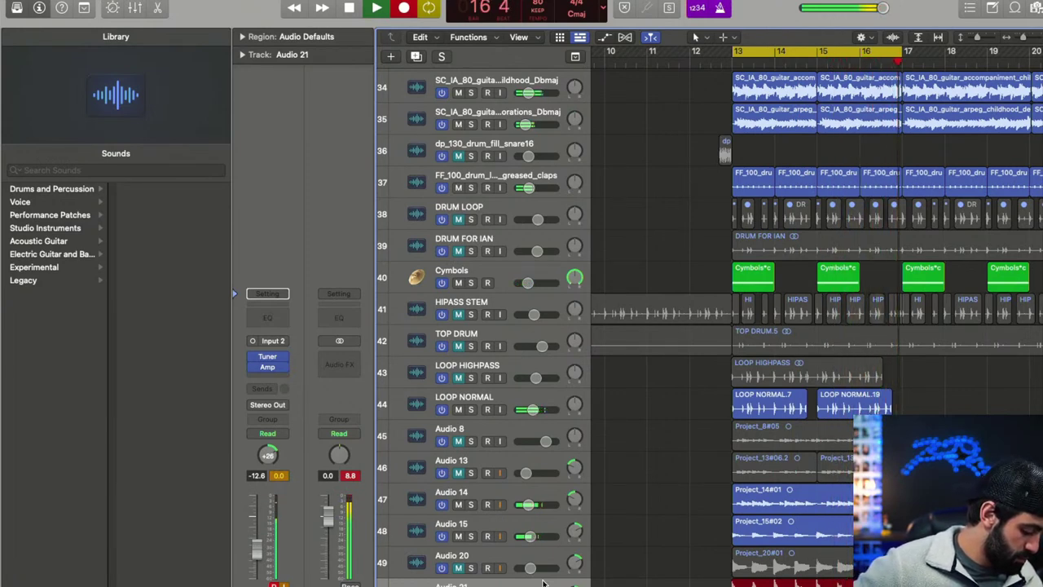
{"action": "key", "text": "space"}
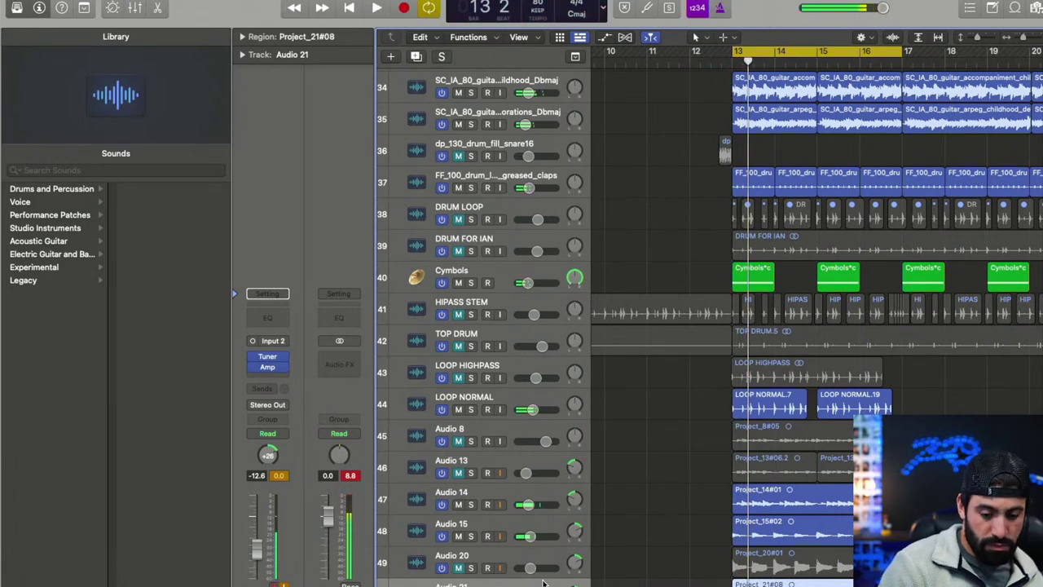
- Try to record a further guitar layer from bar 13 on a new Audio 22 track with Audio 21 muted, undoing the takes
{"action": "scroll", "coordinate": [544, 582], "scroll_direction": "down", "scroll_amount": 1}
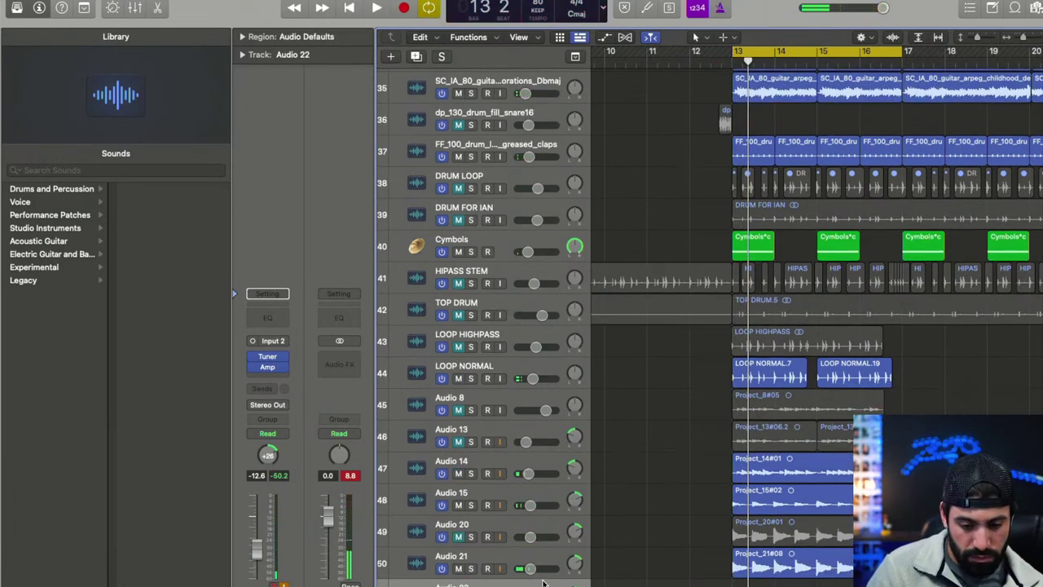
{"action": "left_click", "coordinate": [545, 582]}
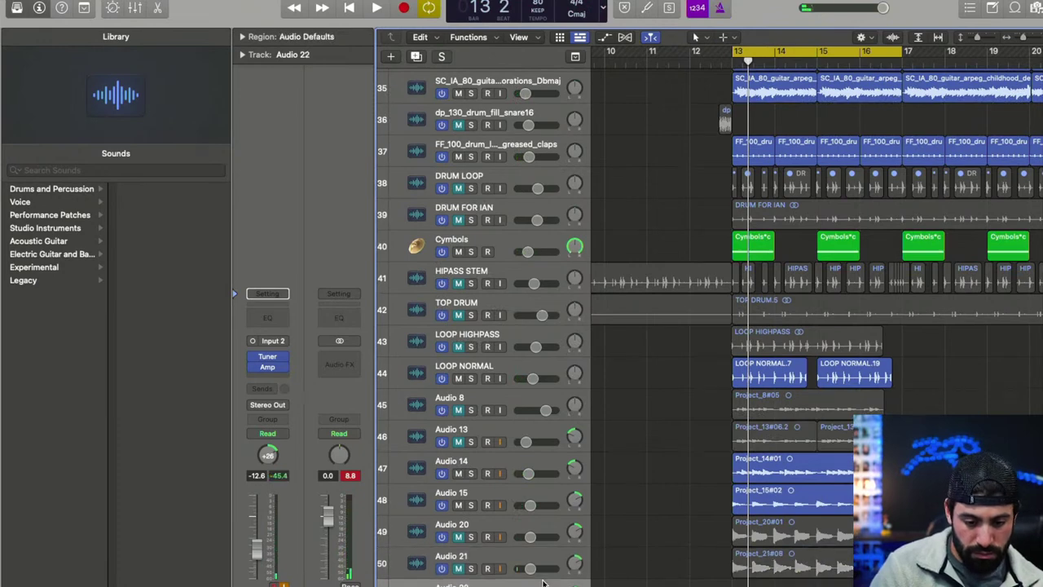
{"action": "key", "text": "r"}
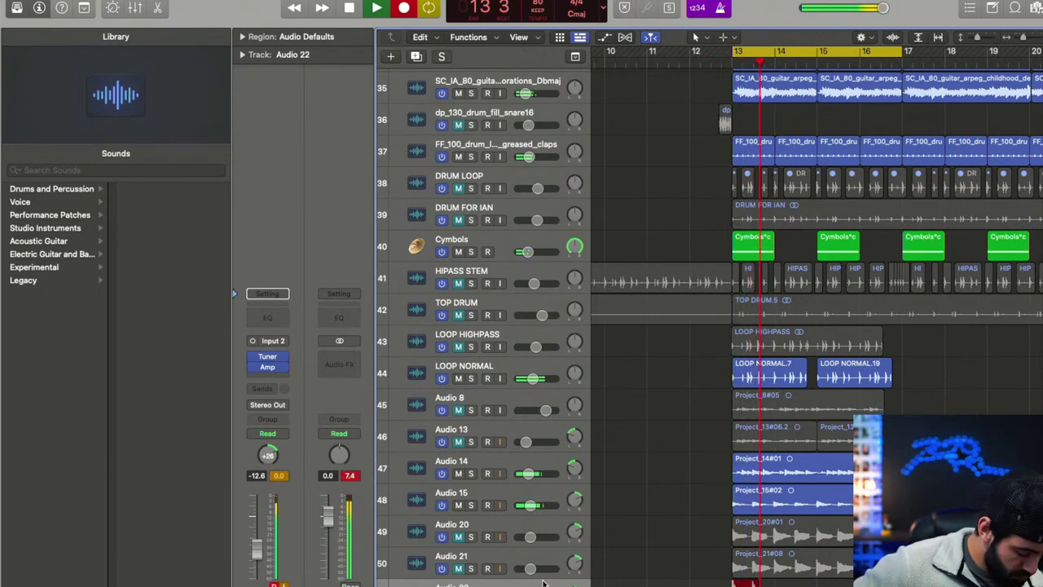
{"action": "key", "text": "space"}
{"action": "key", "text": "z"}
{"action": "key", "text": "z"}
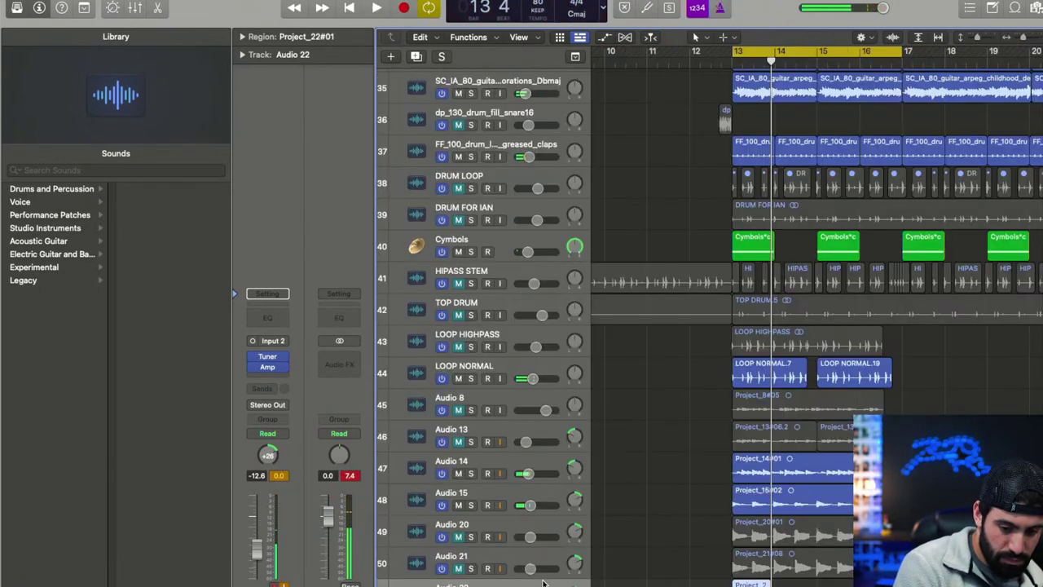
{"action": "key", "text": "space"}
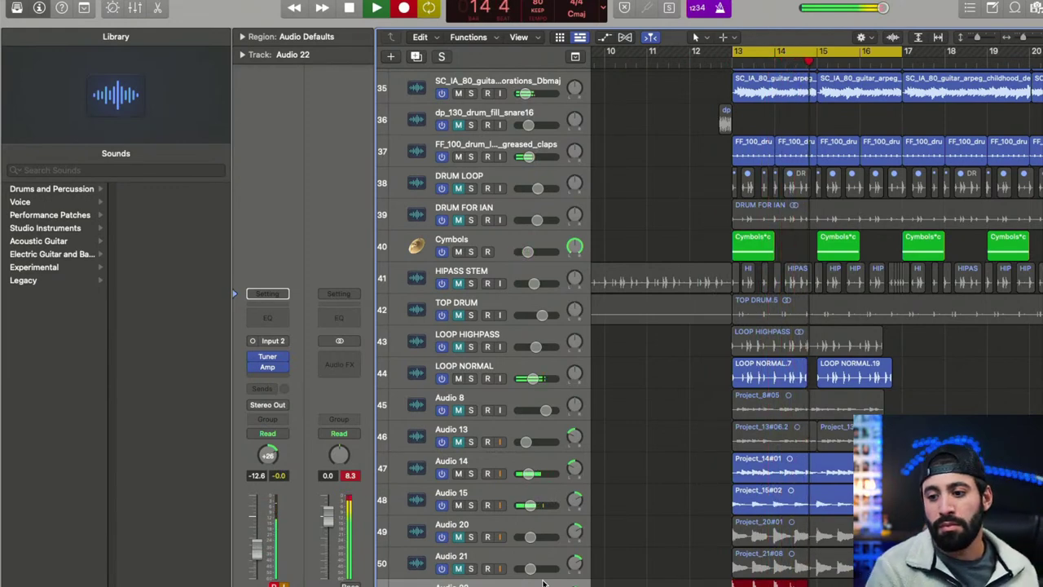
{"action": "key", "text": "space"}
{"action": "key", "text": "super+z"}
{"action": "key", "text": "Return"}
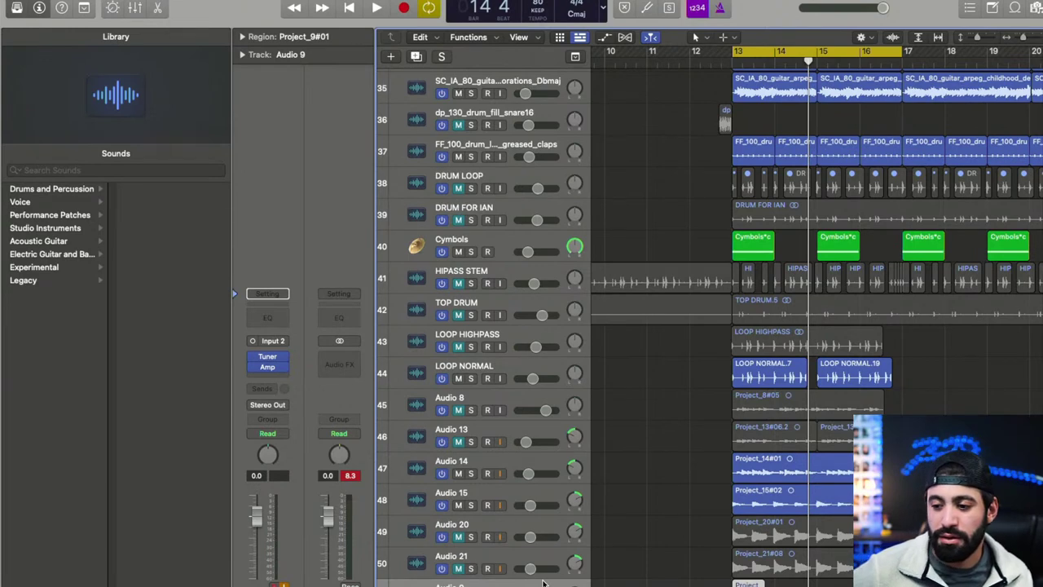
- Play the section from bar 13, unmute Audio 20 and Audio 21, and pan Audio 20 left to -37
{"action": "key", "text": "space"}
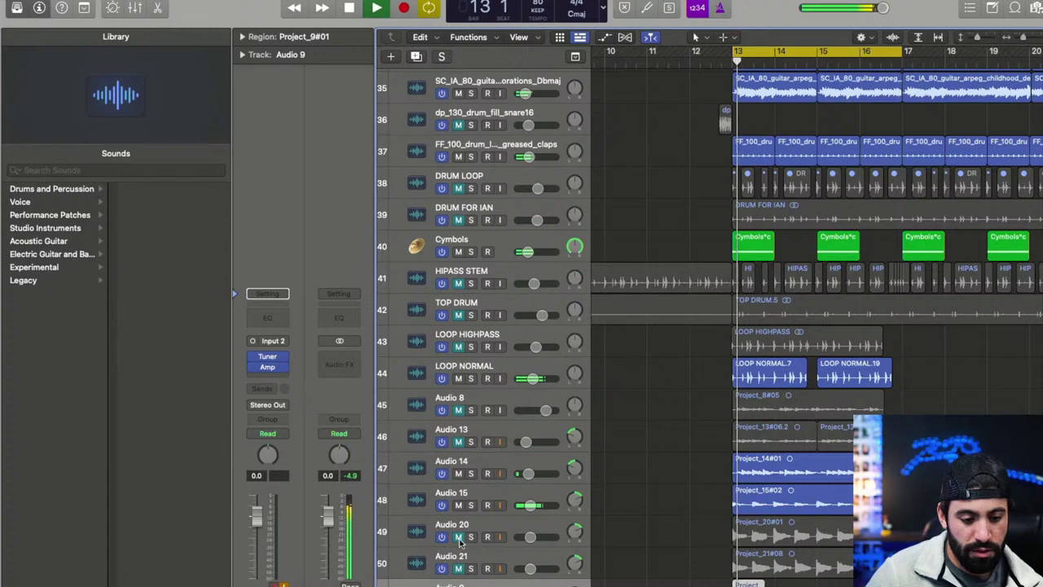
{"action": "left_click_drag", "start_coordinate": [573, 523], "coordinate": [570, 541]}
{"action": "key", "text": "z"}
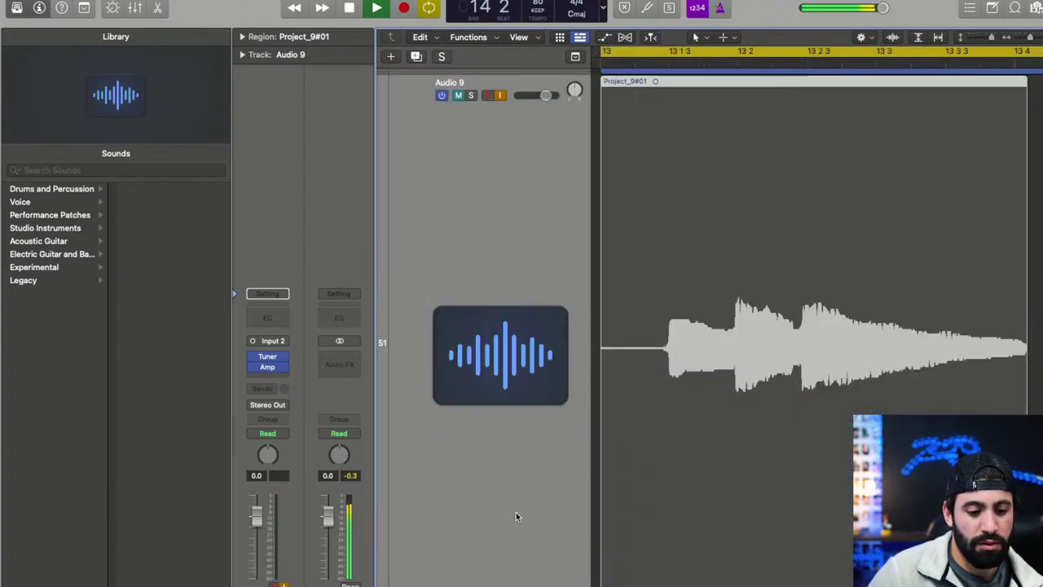
{"action": "key", "text": "x"}
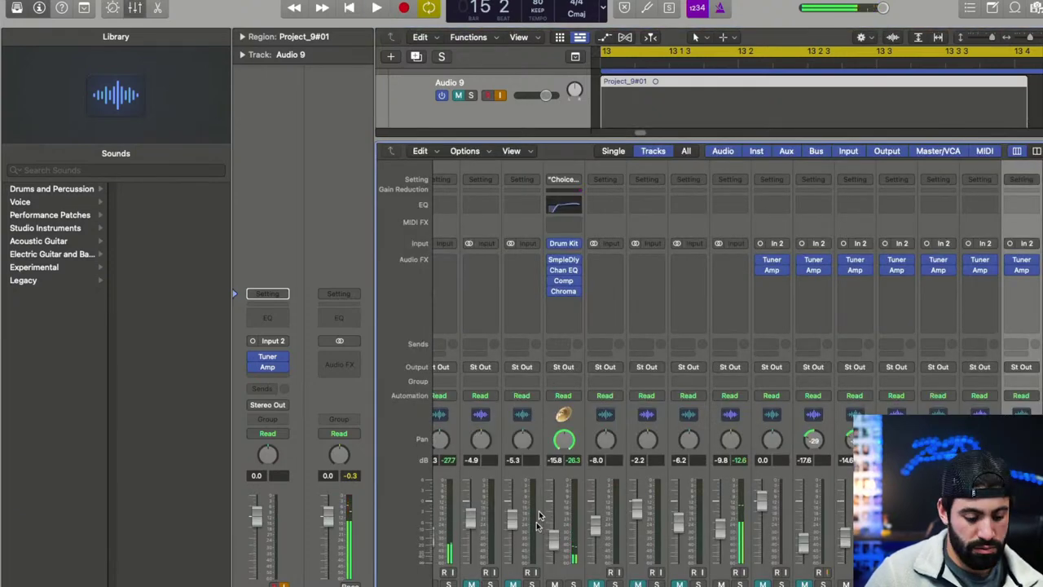
{"action": "key", "text": "e"}
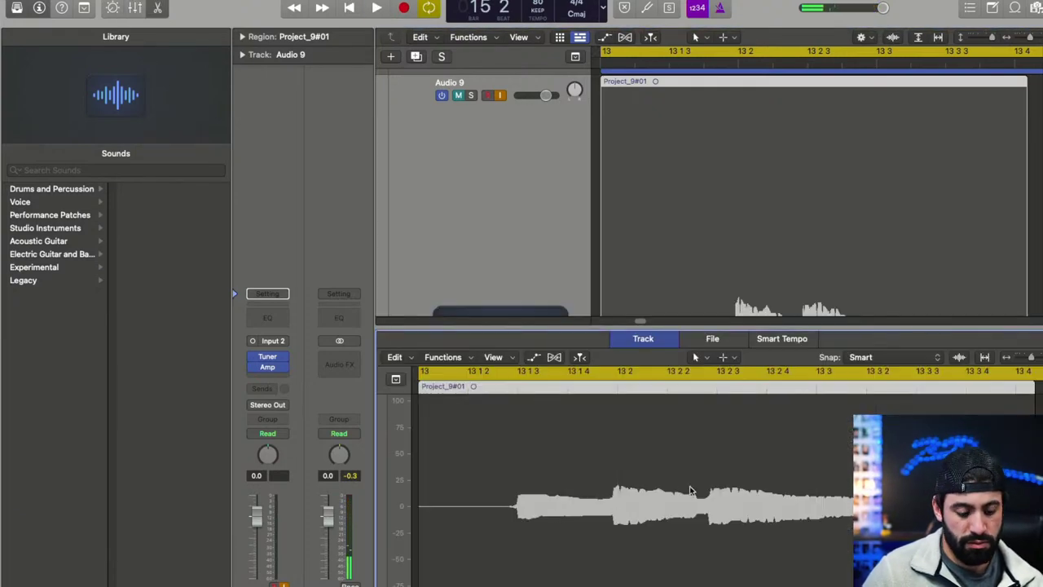
{"action": "key", "text": "super+Left"}
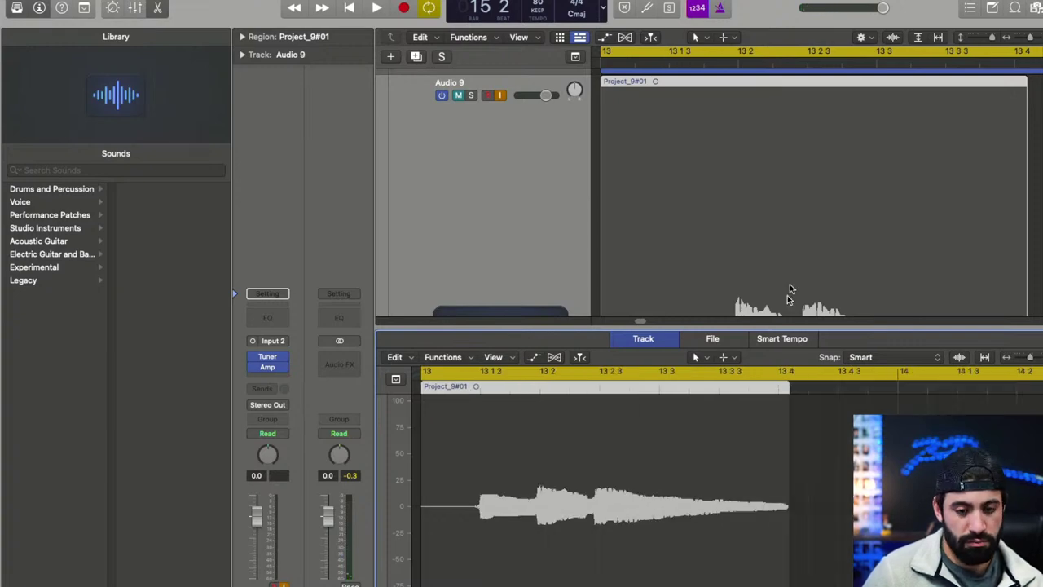
{"action": "left_click", "coordinate": [790, 289], "text": "ctrl+alt"}
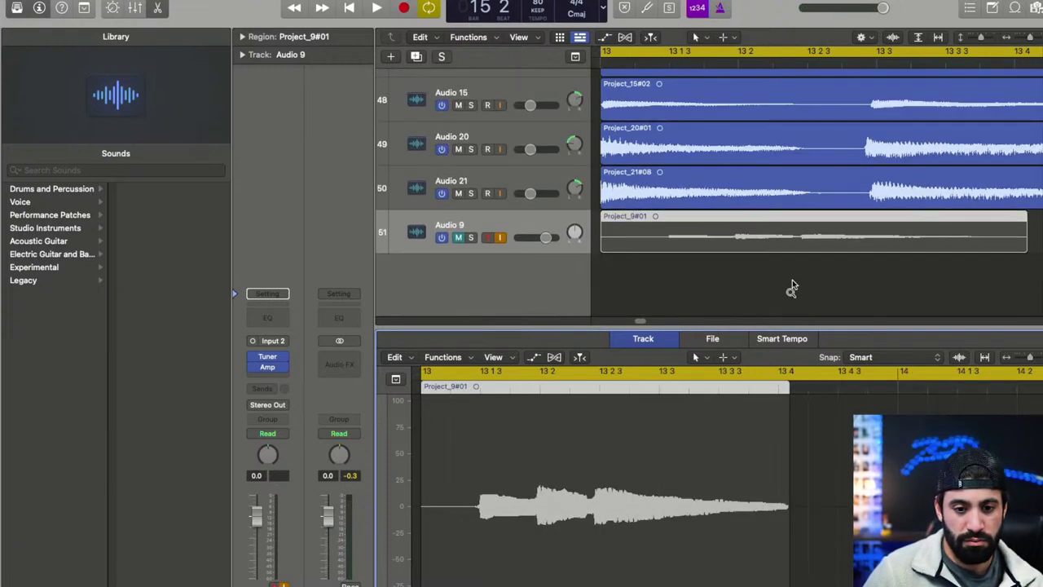
{"action": "left_click", "coordinate": [793, 287], "text": "ctrl+alt"}
{"action": "key", "text": "e"}
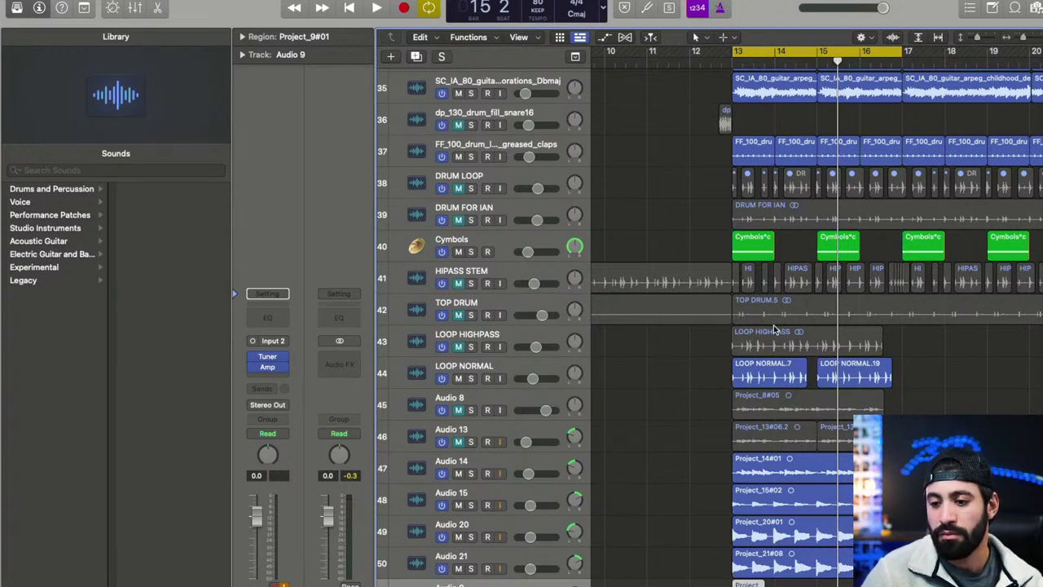
- Lower Audio 20 and Audio 21 to -19.0 dB and spread them wider, panning Audio 20 to -44 and Audio 21 further right
{"action": "left_click", "coordinate": [545, 522]}
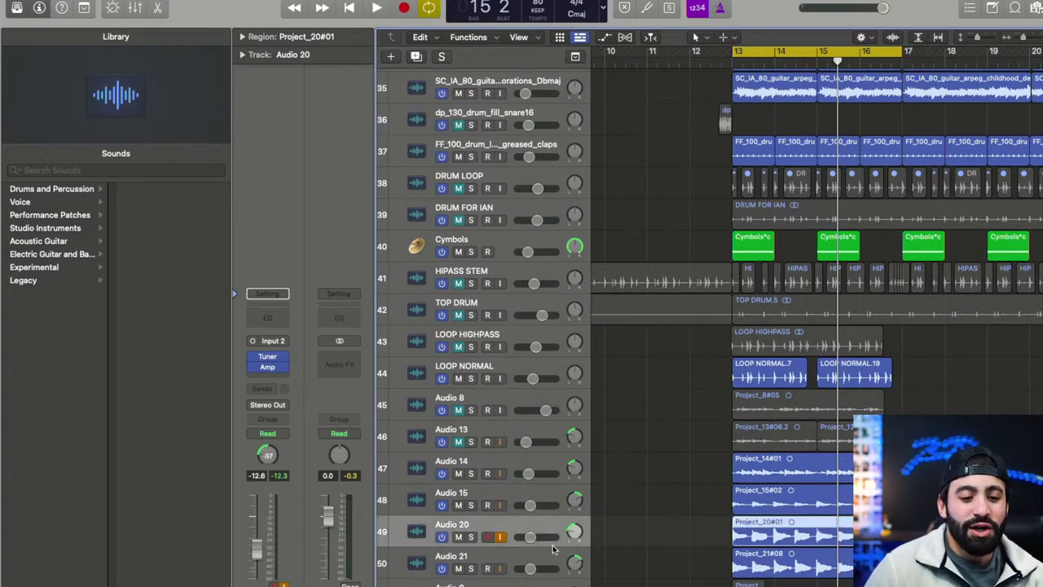
{"action": "left_click", "coordinate": [561, 559], "text": "shift"}
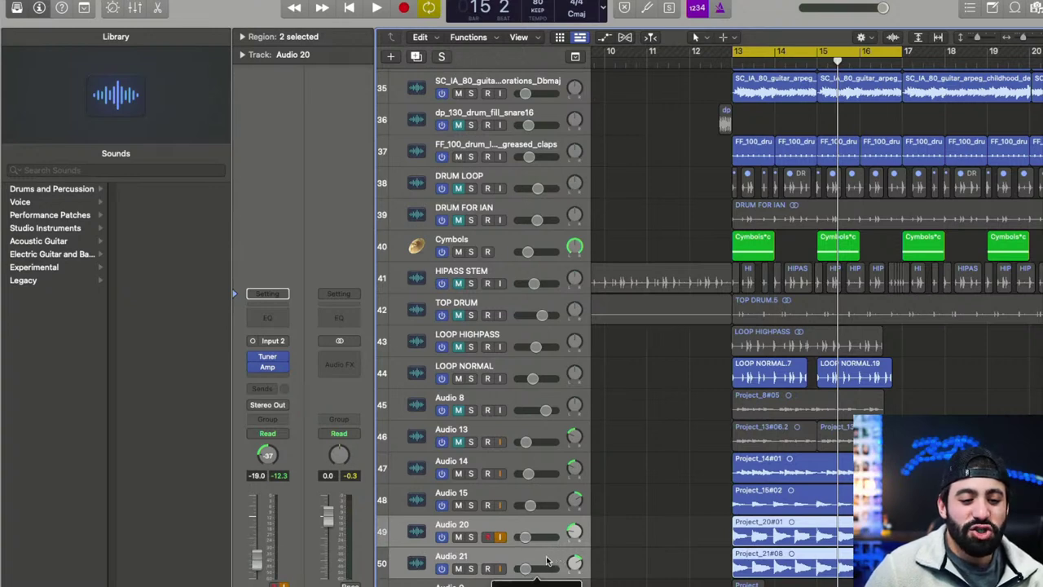
{"action": "left_click", "coordinate": [558, 551]}
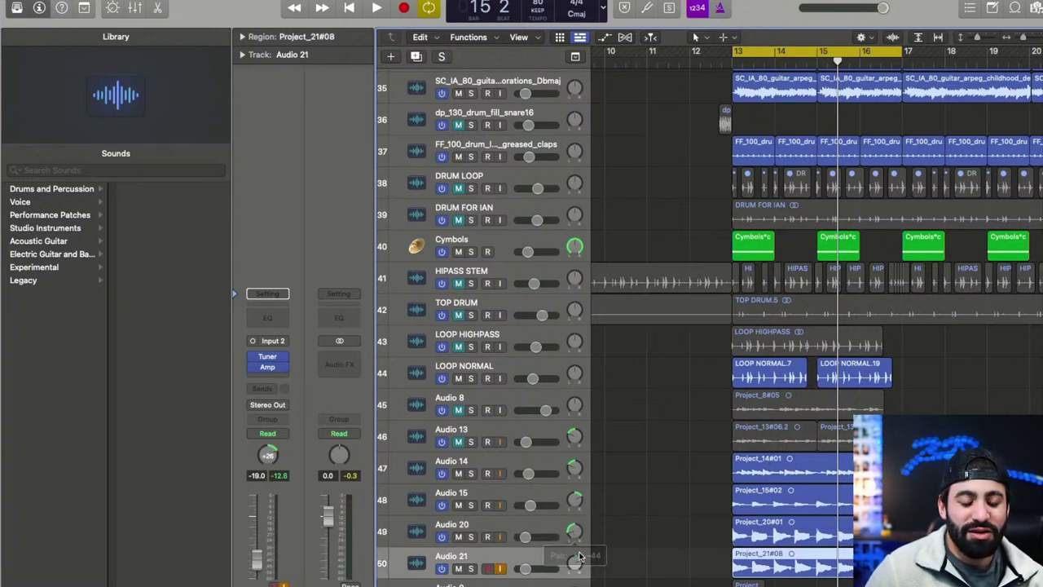
{"action": "left_click", "coordinate": [526, 528]}
{"action": "left_click", "coordinate": [531, 556], "text": "shift"}
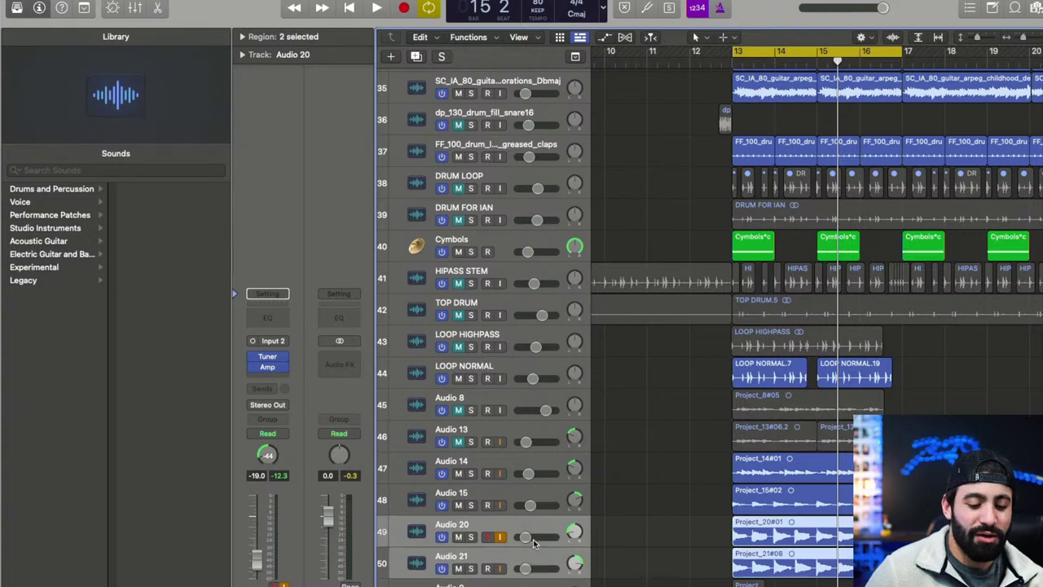
- Extend the starts of the Audio 20 and Audio 21 regions to slightly before bar 13 and set both tracks to -21.0 dB
{"action": "key", "text": "z"}
{"action": "scroll", "coordinate": [533, 542], "scroll_direction": "left", "scroll_amount": 3}
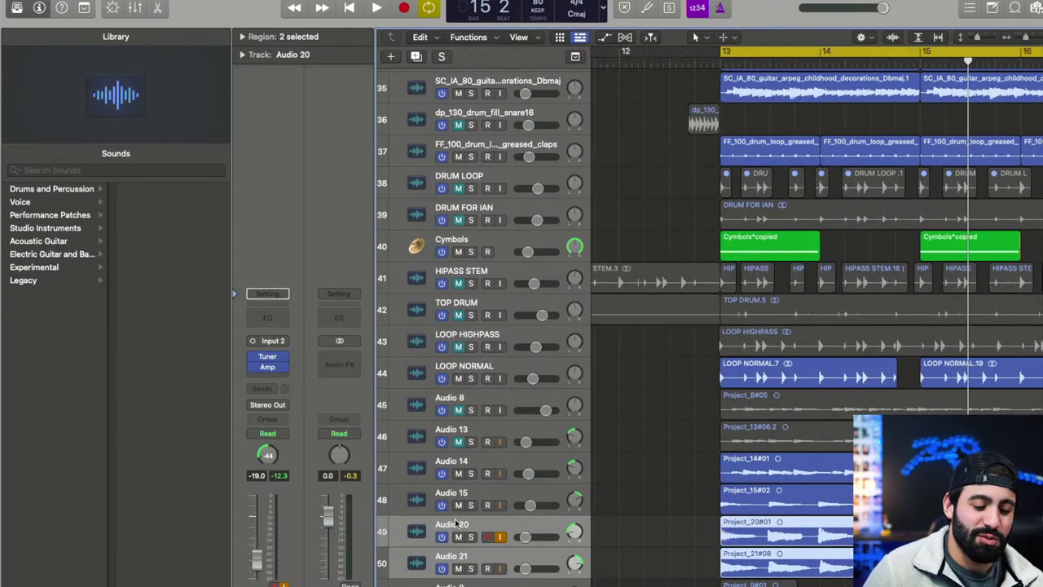
{"action": "left_click_drag", "start_coordinate": [539, 532], "coordinate": [536, 531]}
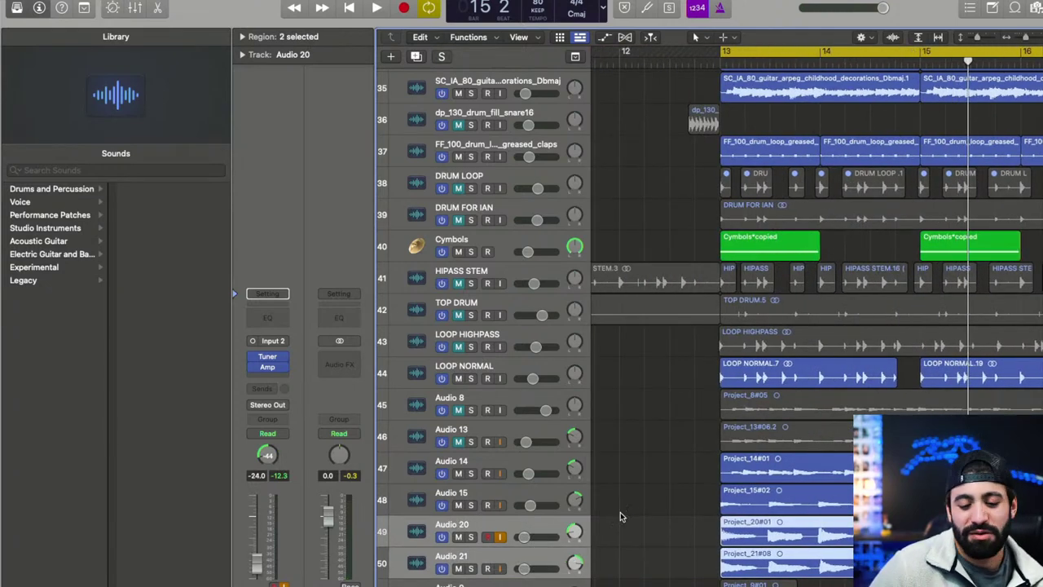
{"action": "left_click_drag", "start_coordinate": [655, 519], "coordinate": [702, 569]}
{"action": "left_click", "coordinate": [656, 526]}
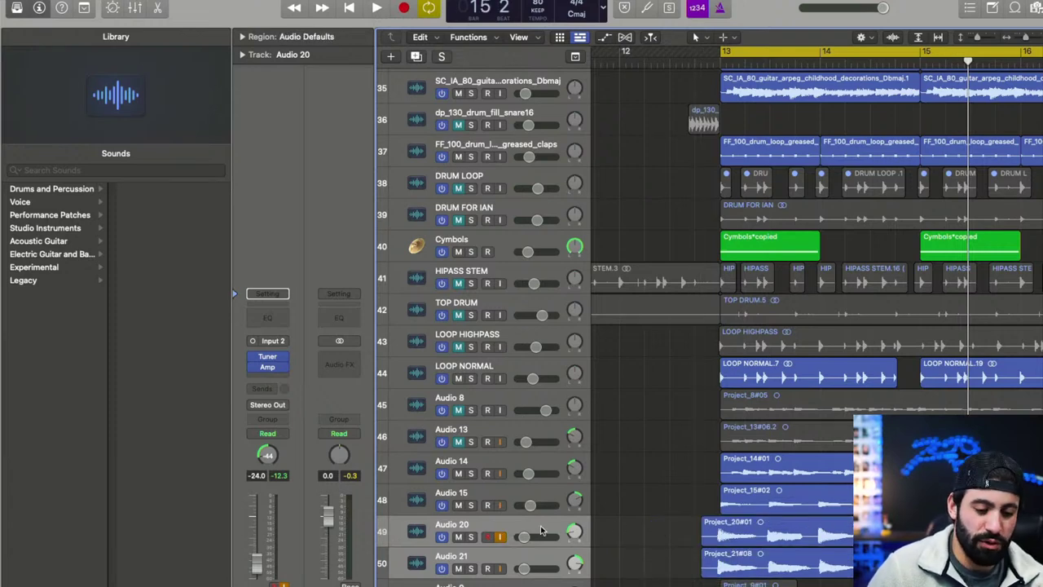
{"action": "left_click_drag", "start_coordinate": [540, 530], "coordinate": [539, 530]}
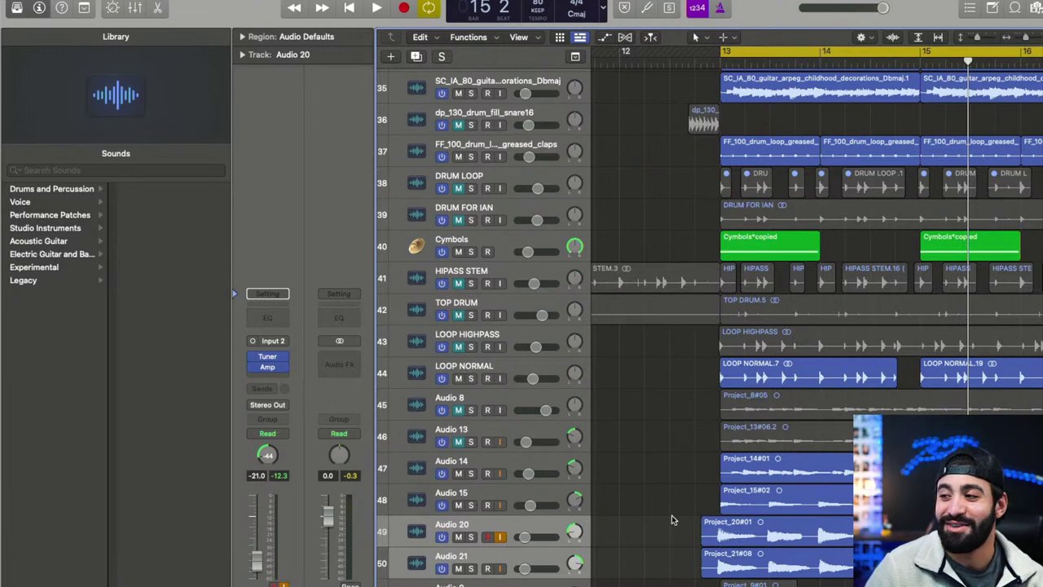
- Play the cycled section from bar 13, muting and unmuting Audio 14 to compare the guitar mix with and without it
{"action": "key", "text": "space"}
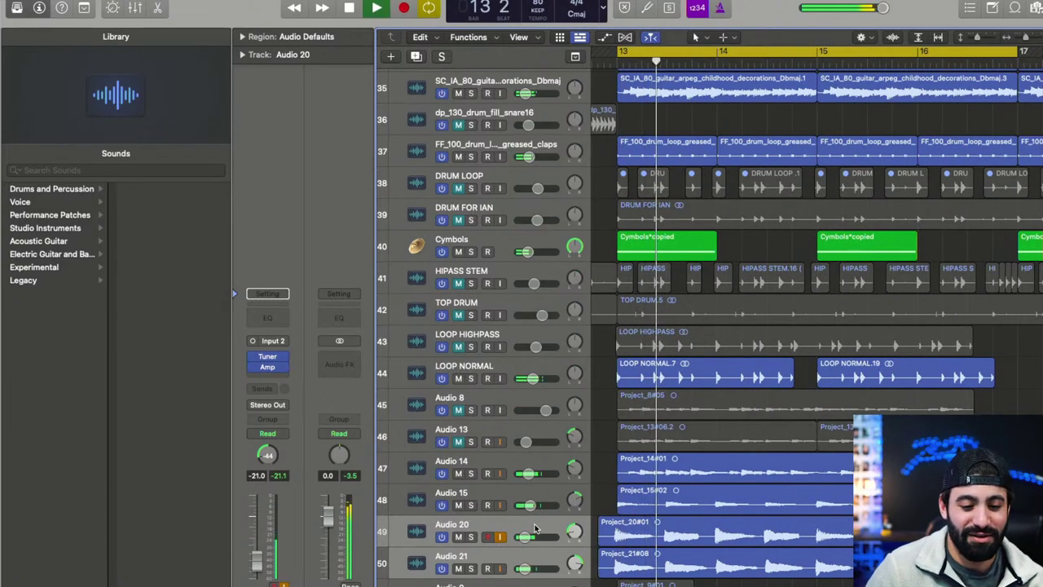
{"action": "key", "text": "space"}
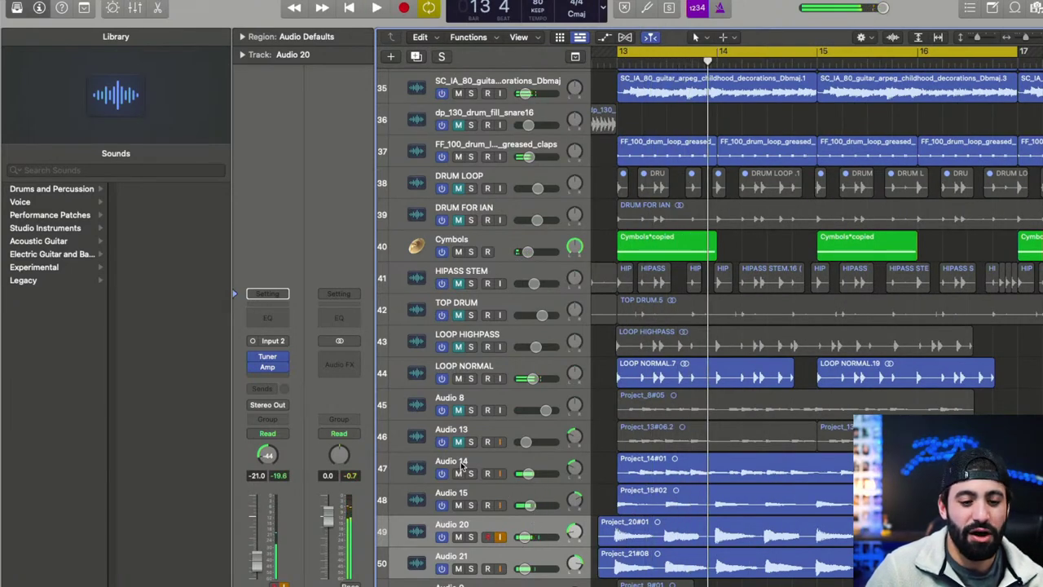
{"action": "left_click", "coordinate": [458, 472]}
{"action": "key", "text": "space"}
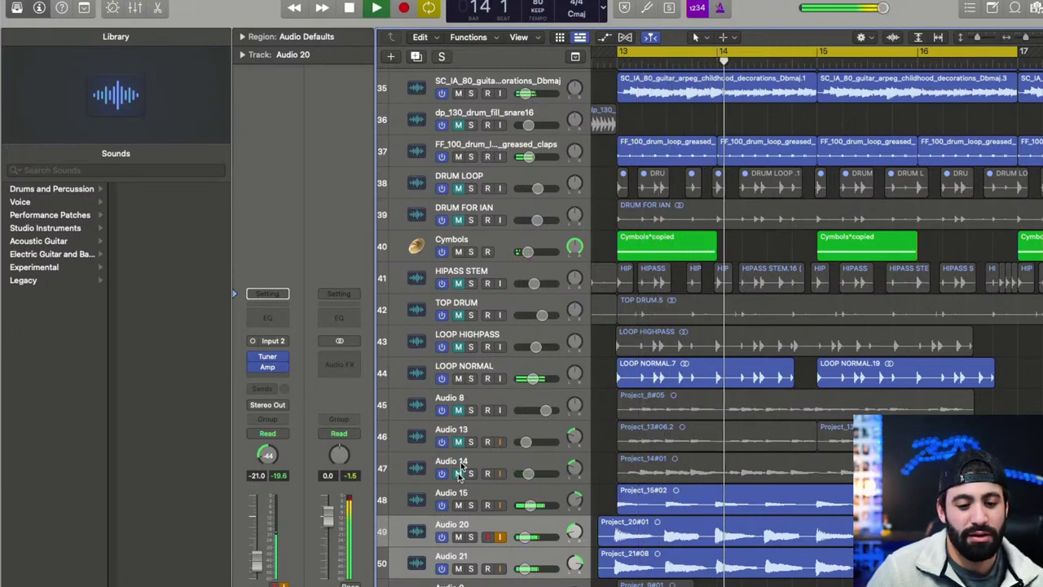
{"action": "left_click", "coordinate": [458, 473]}
{"action": "key", "text": "space"}
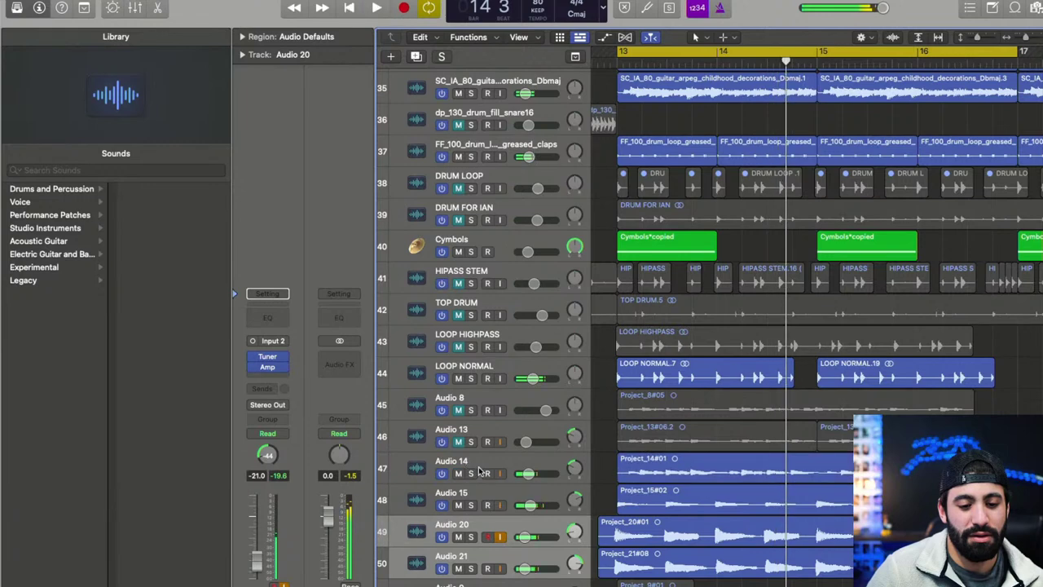
- Split the Audio 14 guitar region at 13 2 4 184 and near 13 1 3, undoing the first try at the earlier cut
{"action": "key", "text": "space"}
{"action": "key", "text": "super+Right"}
{"action": "key", "text": "super+Right"}
{"action": "key", "text": "super+Right"}
{"action": "key", "text": "space"}
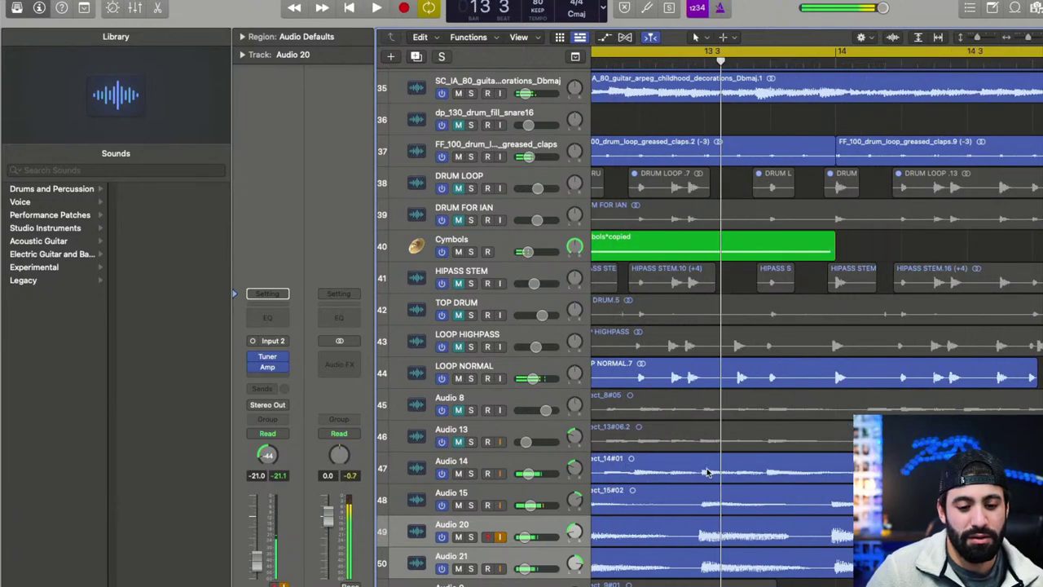
{"action": "left_click", "coordinate": [706, 471]}
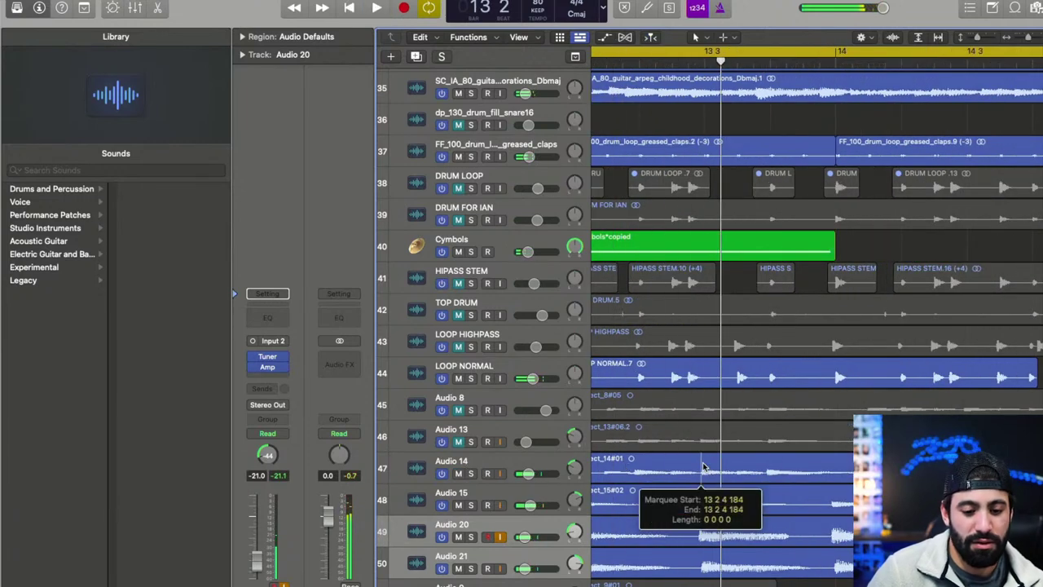
{"action": "left_click", "coordinate": [624, 466]}
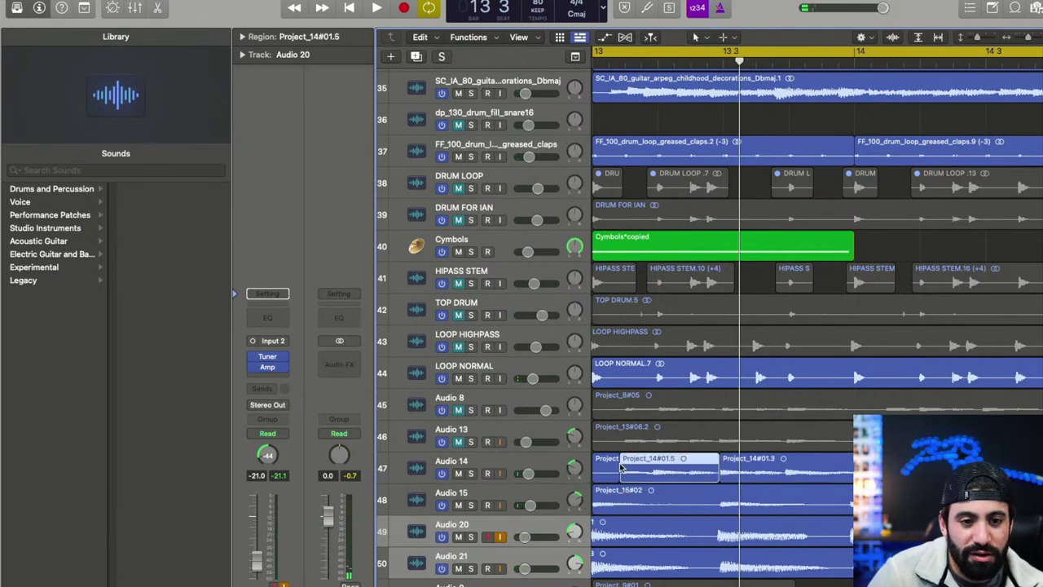
{"action": "key", "text": "super+z"}
{"action": "double_click", "coordinate": [626, 466]}
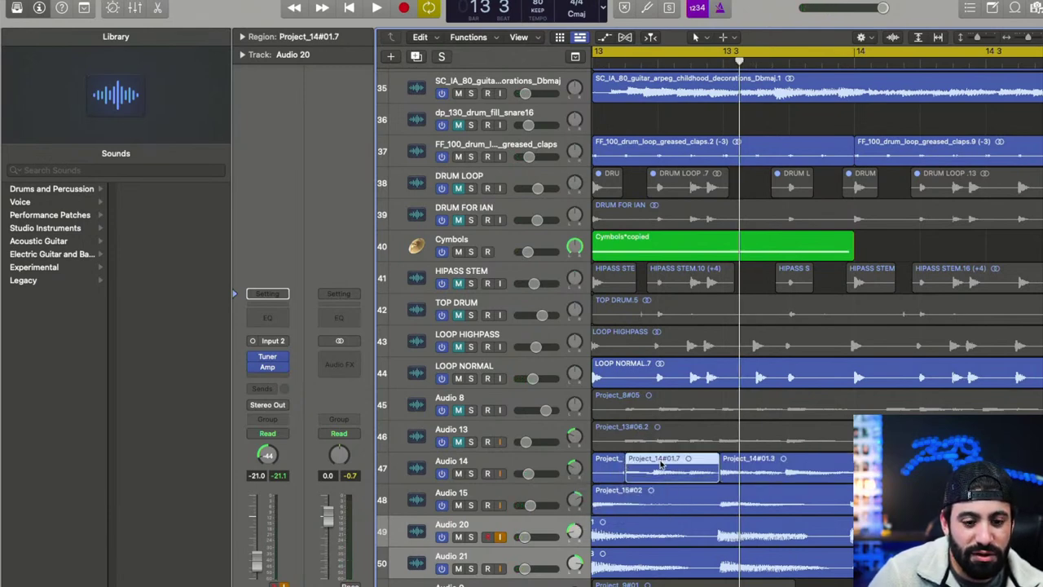
- Try a further cut of the Audio 14 guitar region after 13 3, and undo the recent cuts on that track
{"action": "left_click_drag", "start_coordinate": [666, 464], "coordinate": [730, 463]}
{"action": "key", "text": "space"}
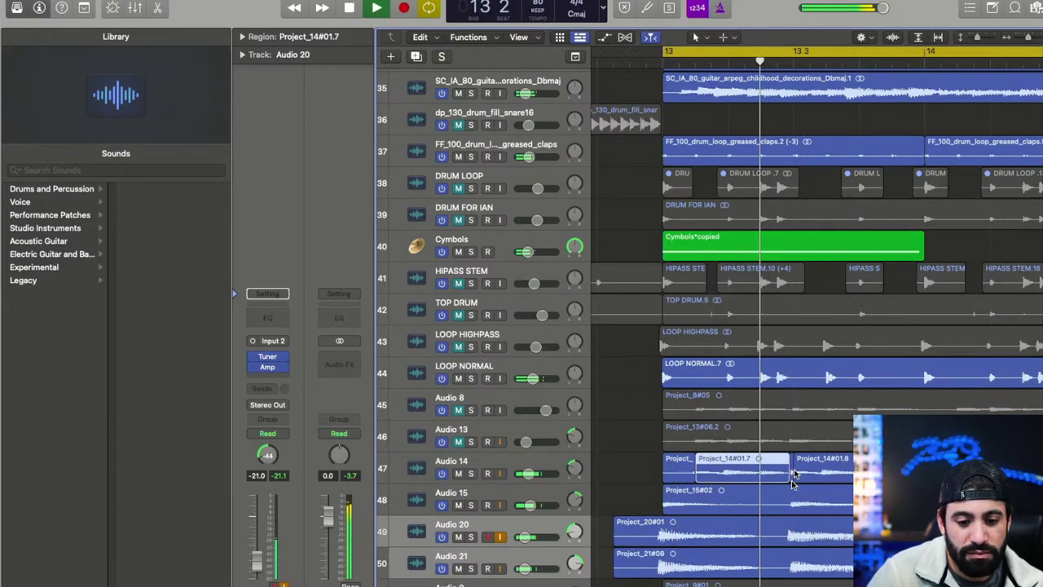
{"action": "key", "text": "super+Left"}
{"action": "key", "text": "super+Left"}
{"action": "key", "text": "super+Left"}
{"action": "key", "text": "super+Left"}
{"action": "key", "text": "super+Left"}
{"action": "key", "text": "super+Left"}
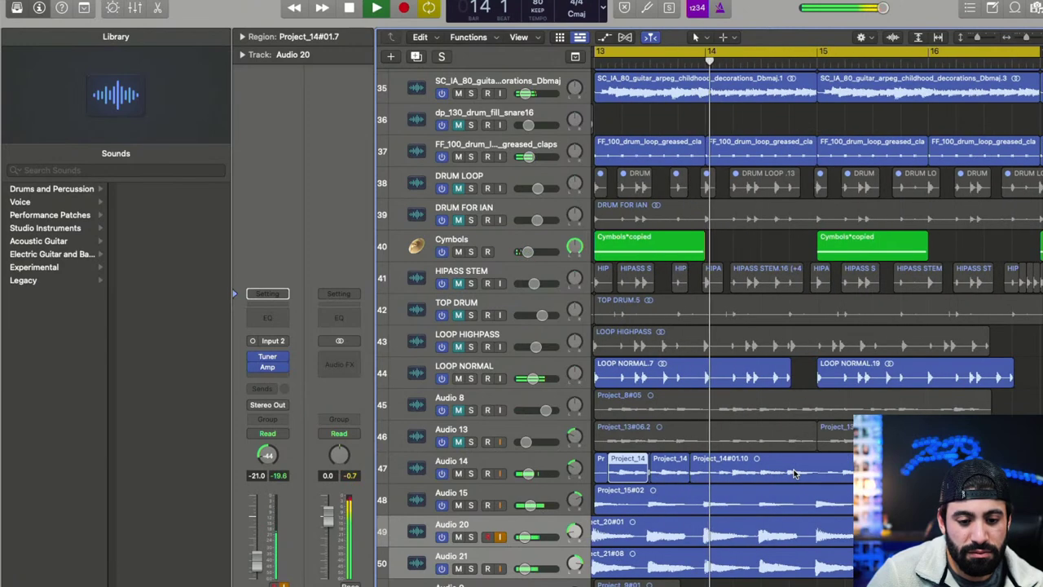
{"action": "key", "text": "super+z"}
{"action": "key", "text": "super+z"}
- Move the Audio 14 region that starts near 13 3 slightly later against the drum loop, and play back its new timing
{"action": "left_click", "coordinate": [663, 467]}
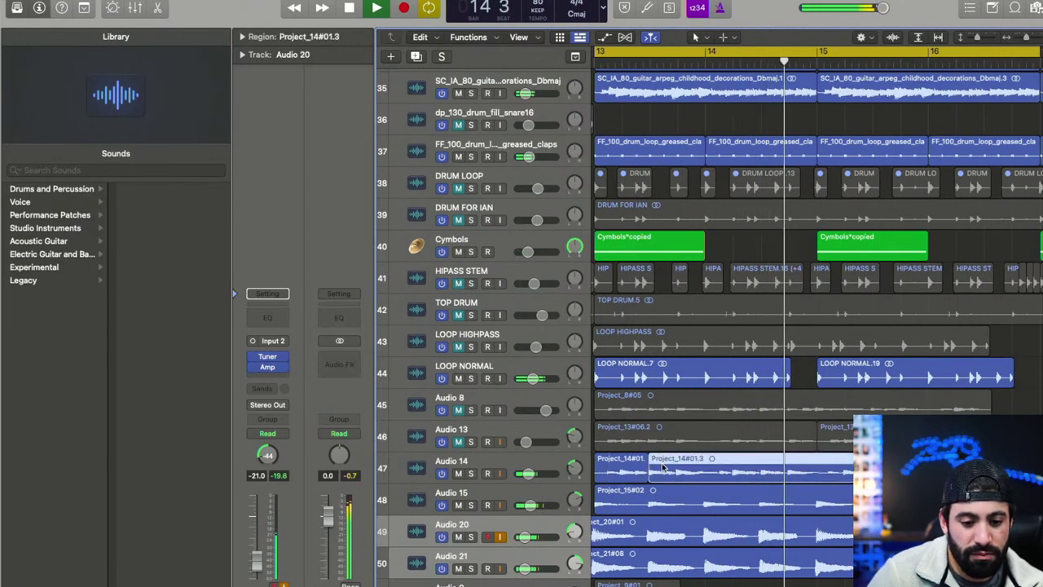
{"action": "key", "text": "space"}
{"action": "key", "text": "space"}
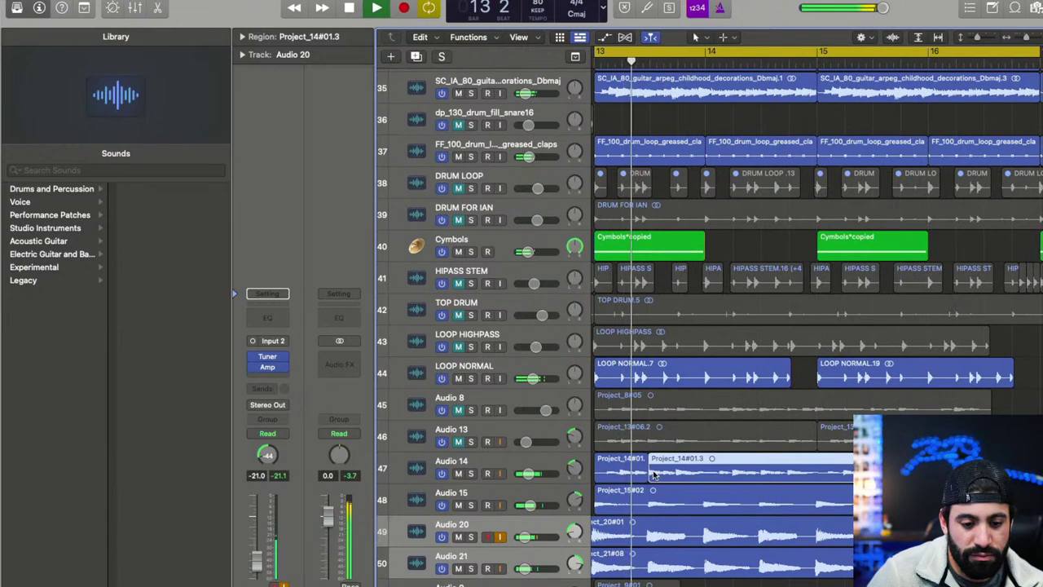
{"action": "left_click_drag", "start_coordinate": [653, 470], "coordinate": [665, 471]}
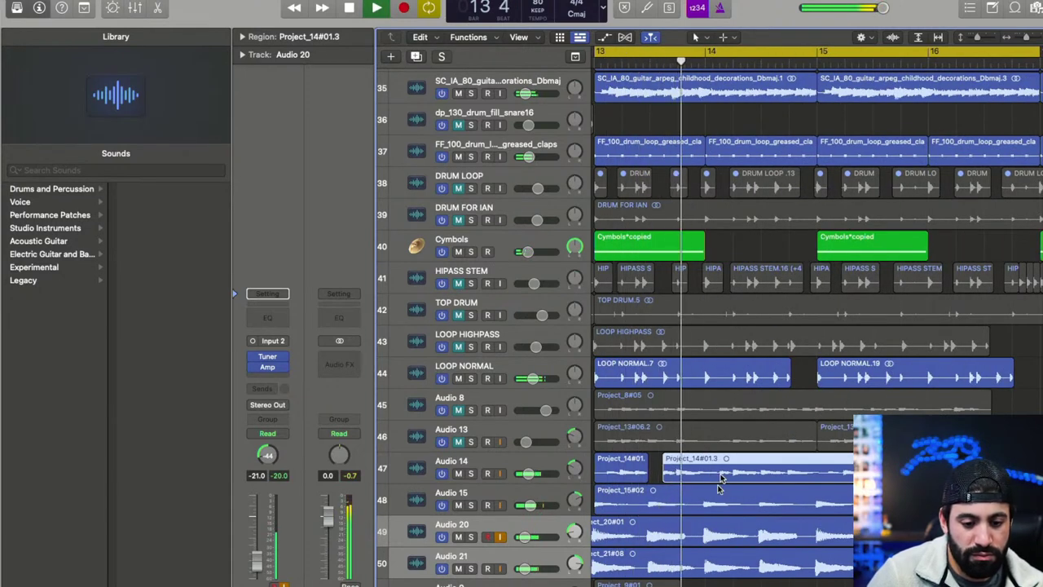
{"action": "key", "text": "space"}
- Split the shifted Audio 14 region near 14 3, move the remaining part slightly later, and play it back
{"action": "double_click", "coordinate": [764, 472], "text": "super"}
{"action": "left_click_drag", "start_coordinate": [763, 471], "coordinate": [781, 471]}
{"action": "key", "text": "super+z"}
{"action": "key", "text": "space"}
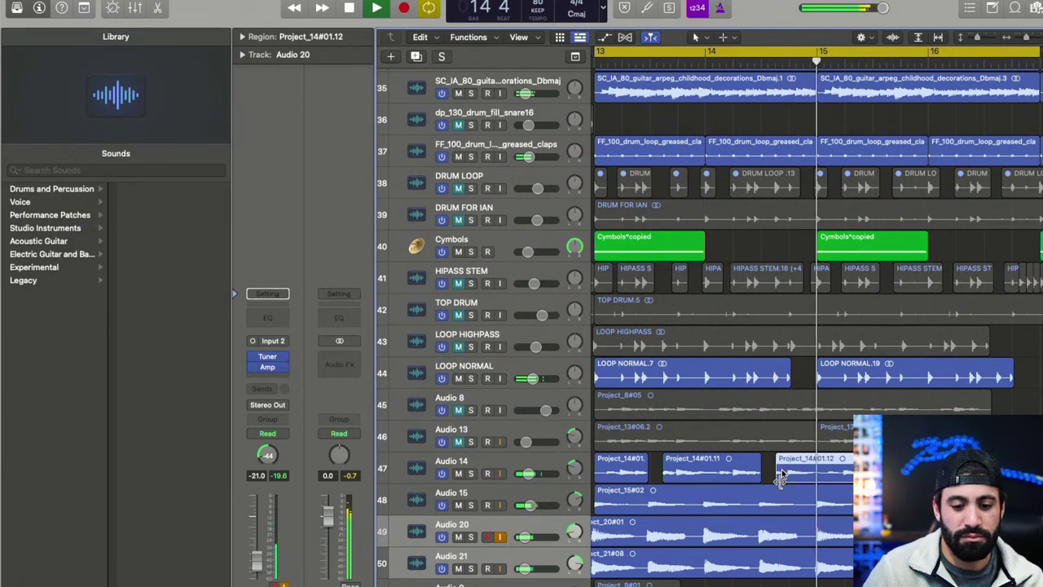
{"action": "key", "text": "super+Left"}
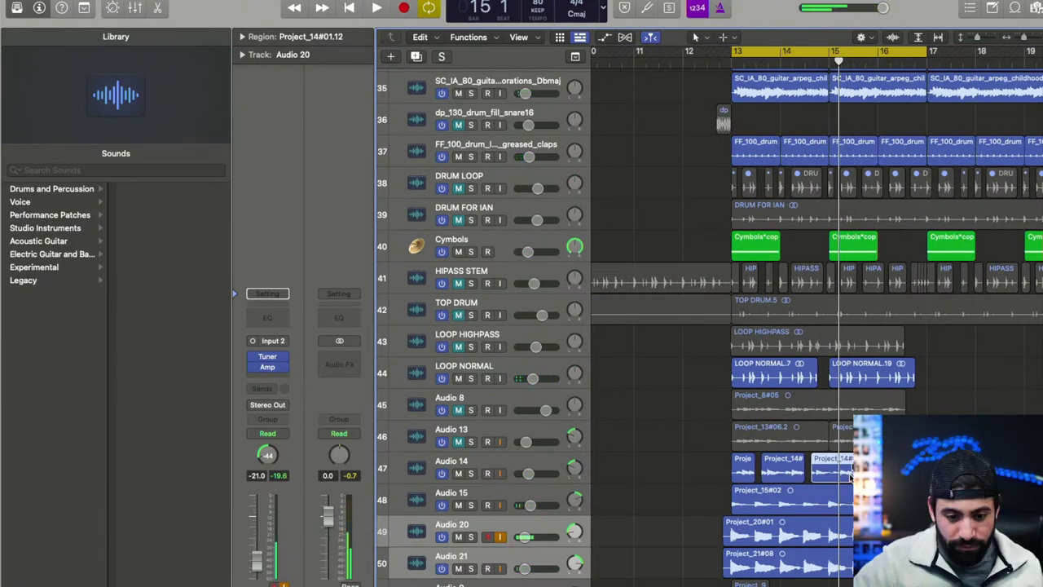
- Play the cycled section from bar 13 and examine how the shifted Audio 14 regions line up with the drum loops
{"action": "key", "text": "space"}
{"action": "scroll", "coordinate": [687, 521], "scroll_direction": "down", "scroll_amount": 2}
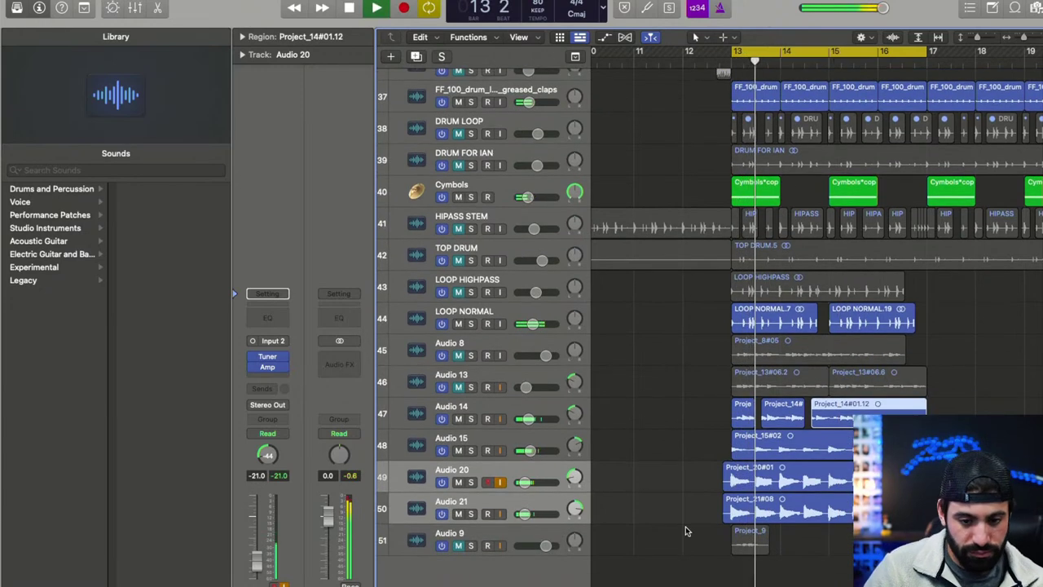
{"action": "key", "text": "super+Right"}
{"action": "key", "text": "super+Right"}
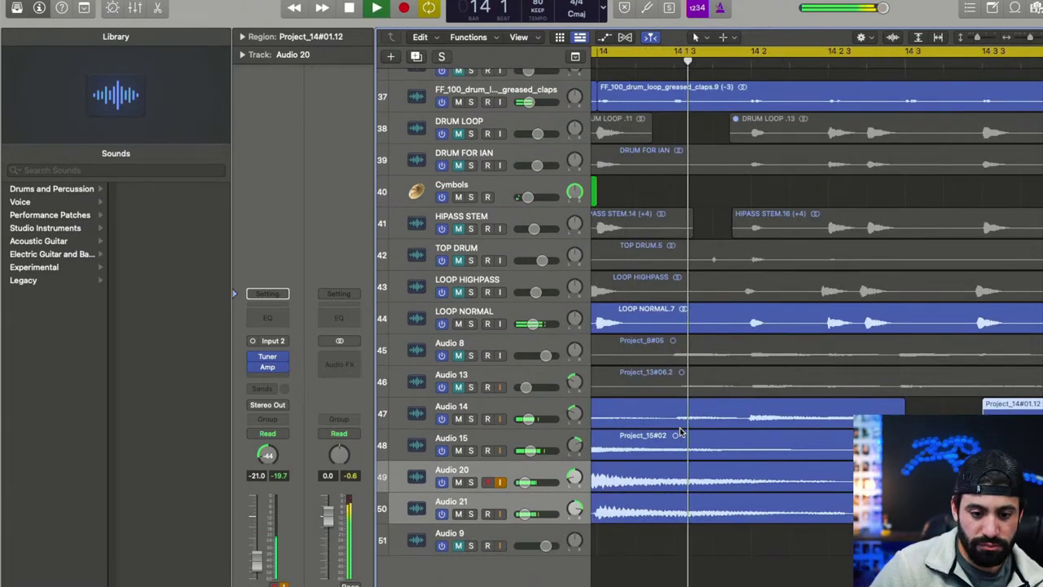
{"action": "key", "text": "super+Left"}
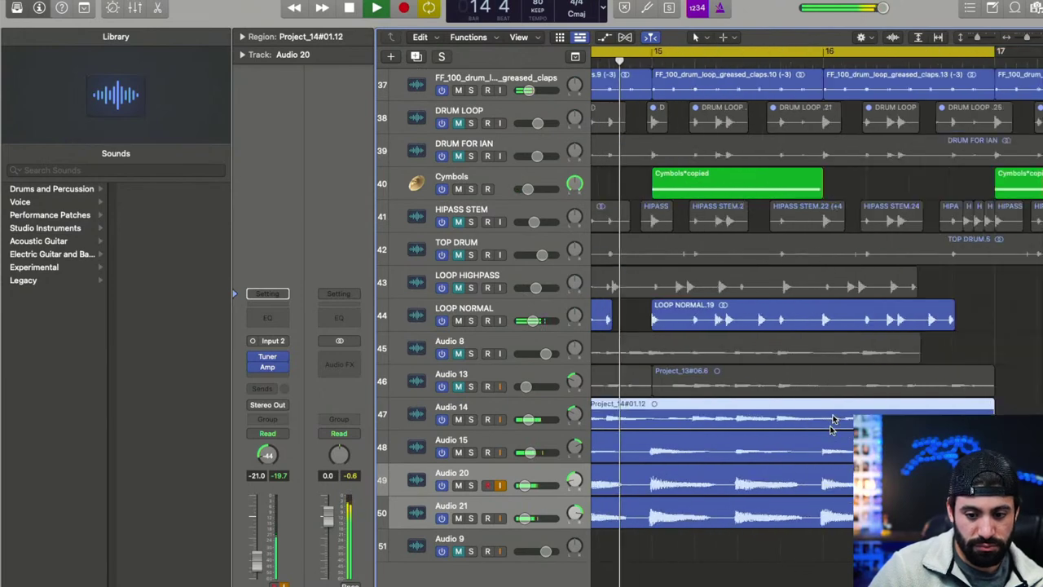
{"action": "key", "text": "space"}
- Delete both guitar regions on the Audio 13 track
{"action": "left_click", "coordinate": [512, 401]}
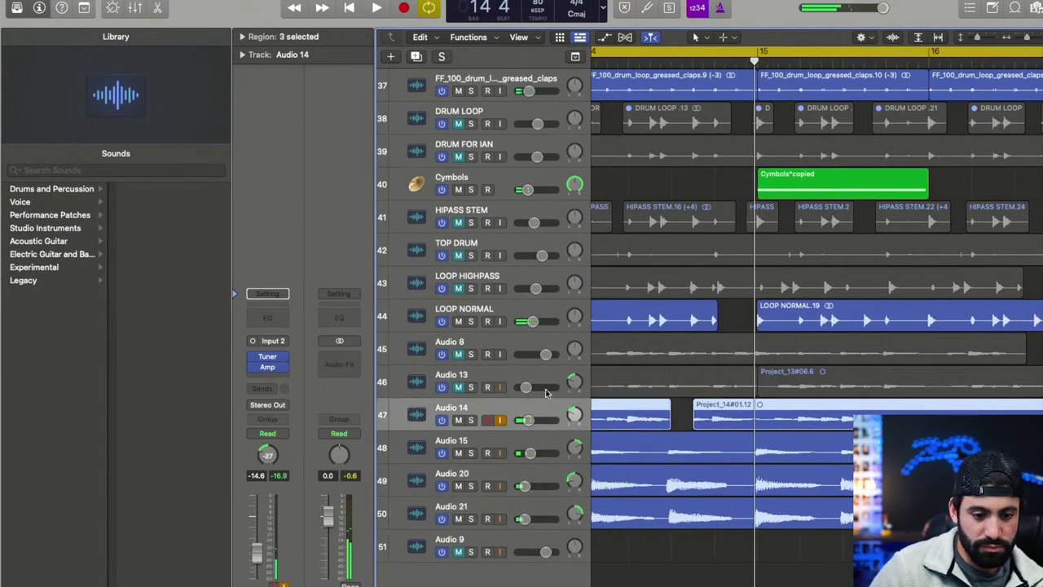
{"action": "key", "text": "super+Left"}
{"action": "left_click", "coordinate": [492, 369]}
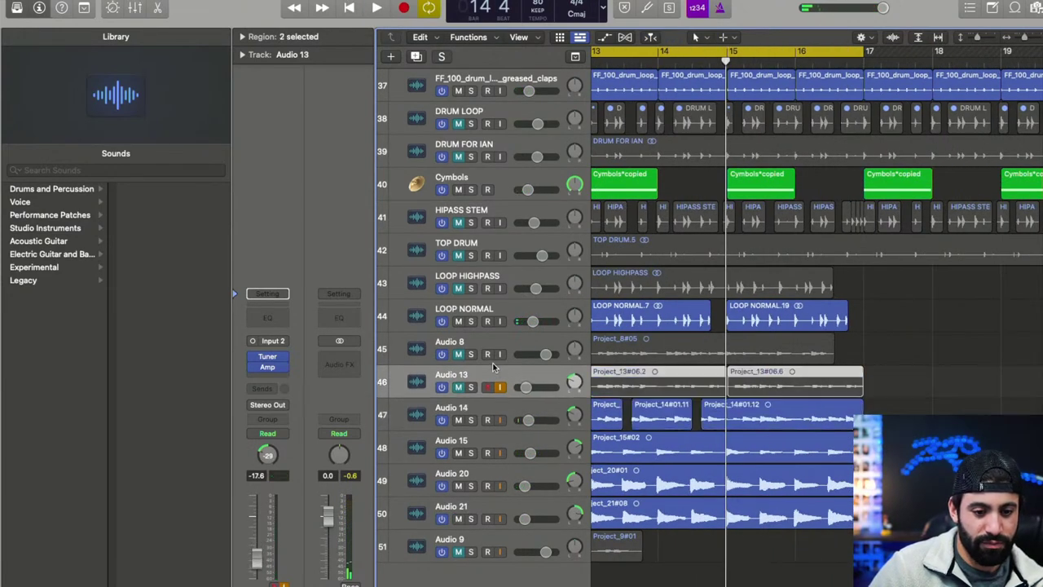
{"action": "key", "text": "super+Left"}
{"action": "key", "text": "Delete"}
{"action": "key", "text": "Return"}
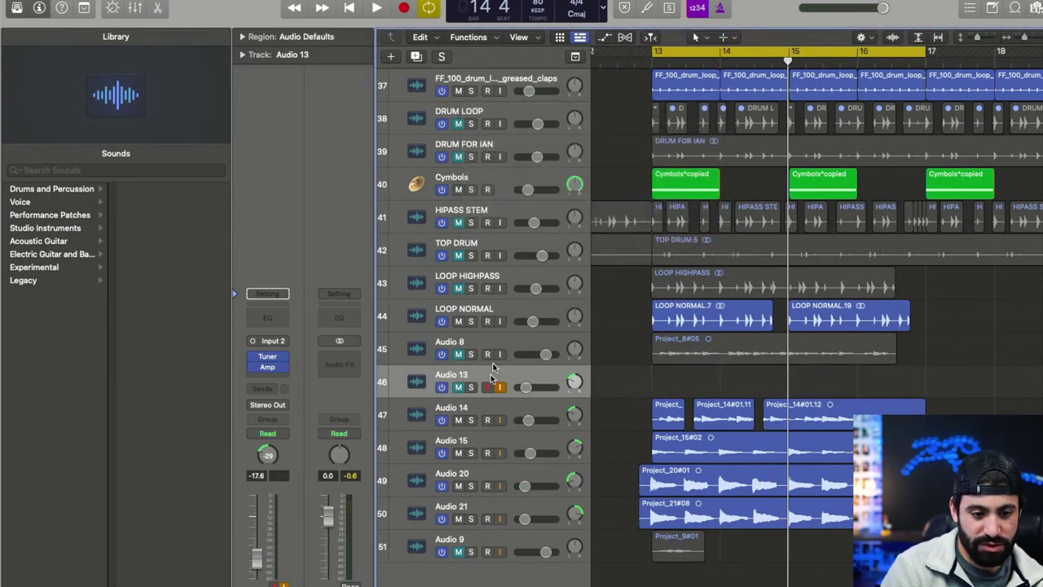
- Mute Audio 14, unmute the emptied Audio 13 track, and play the cycled section from bar 13
{"action": "key", "text": "Down"}
{"action": "key", "text": "m"}
{"action": "key", "text": "Up"}
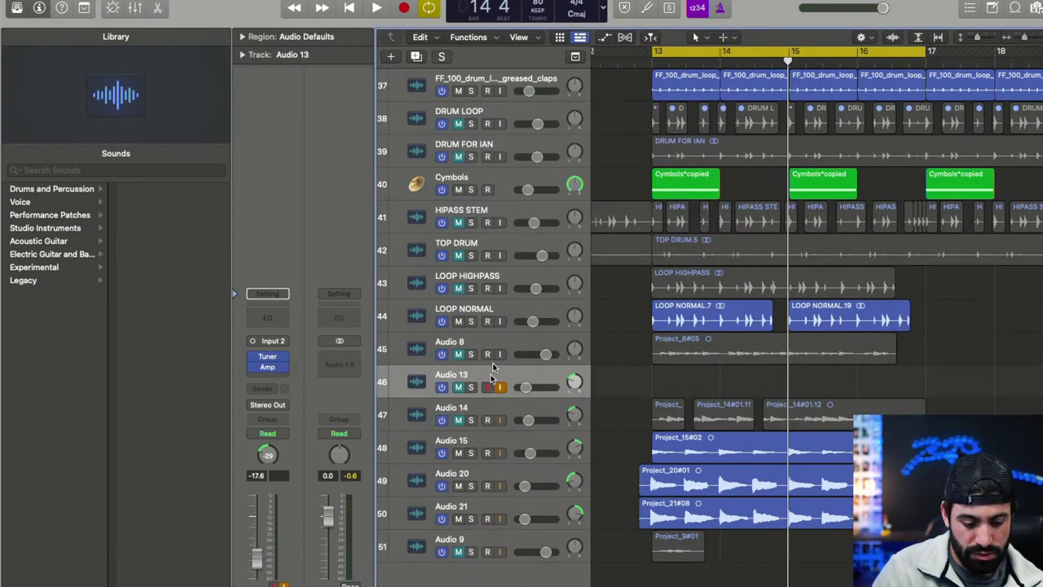
{"action": "key", "text": "space"}
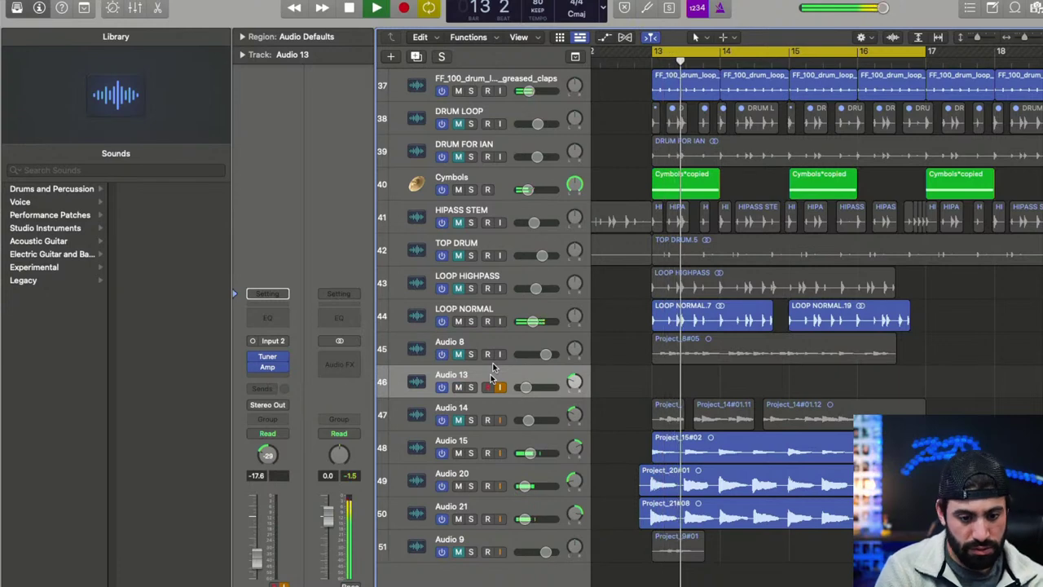
{"action": "key", "text": "space"}
{"action": "key", "text": "space"}
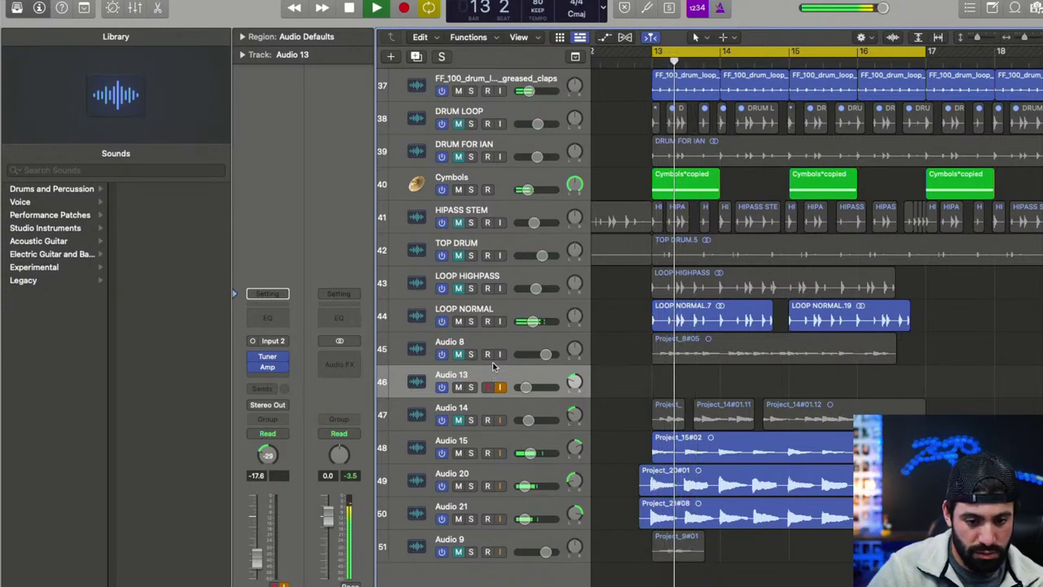
- Unmute Audio 14 and play the cycled section while rehearsing a new guitar part through Audio 13
{"action": "left_click", "coordinate": [460, 417]}
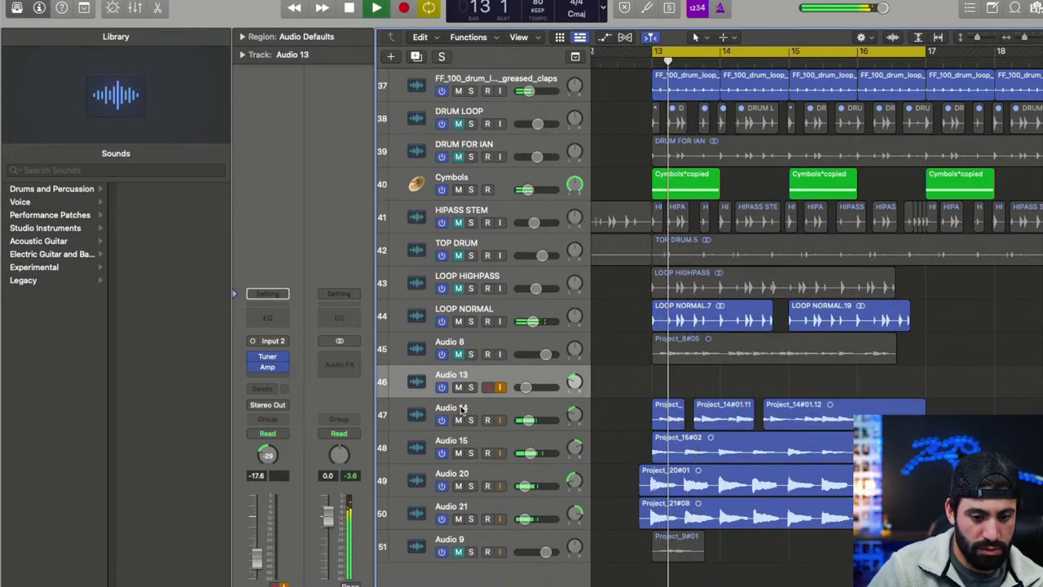
{"action": "key", "text": "space"}
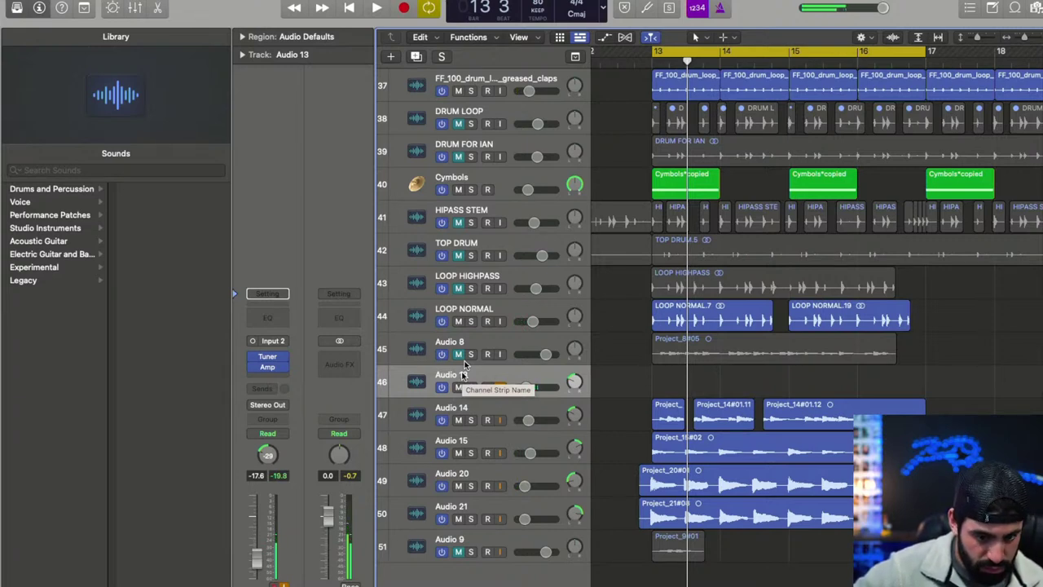
{"action": "key", "text": "space"}
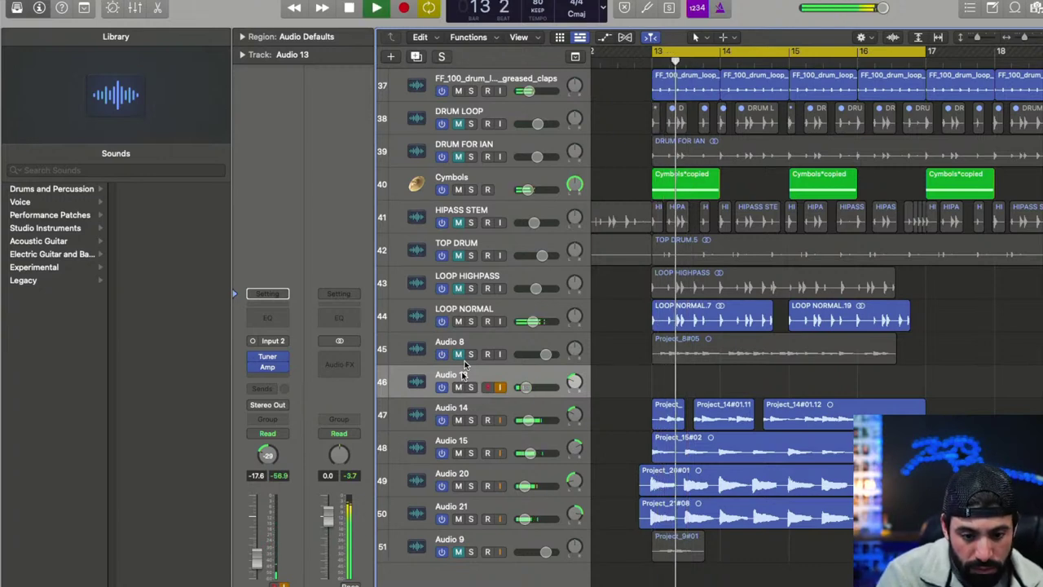
{"action": "key", "text": "space"}
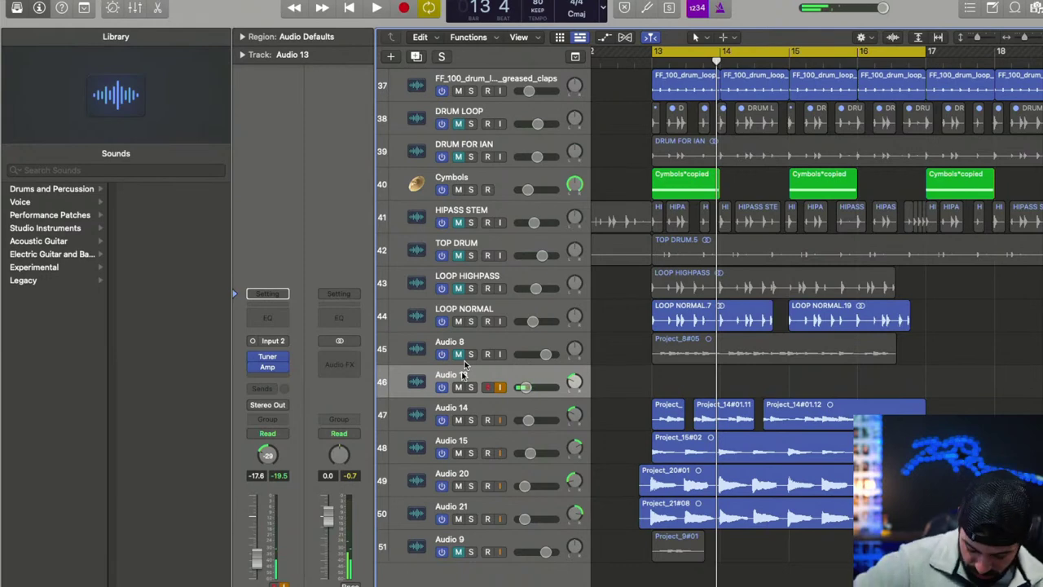
- Record a guitar take on Audio 13 from bar 13 to bar 17 and play it back
{"action": "key", "text": "r"}
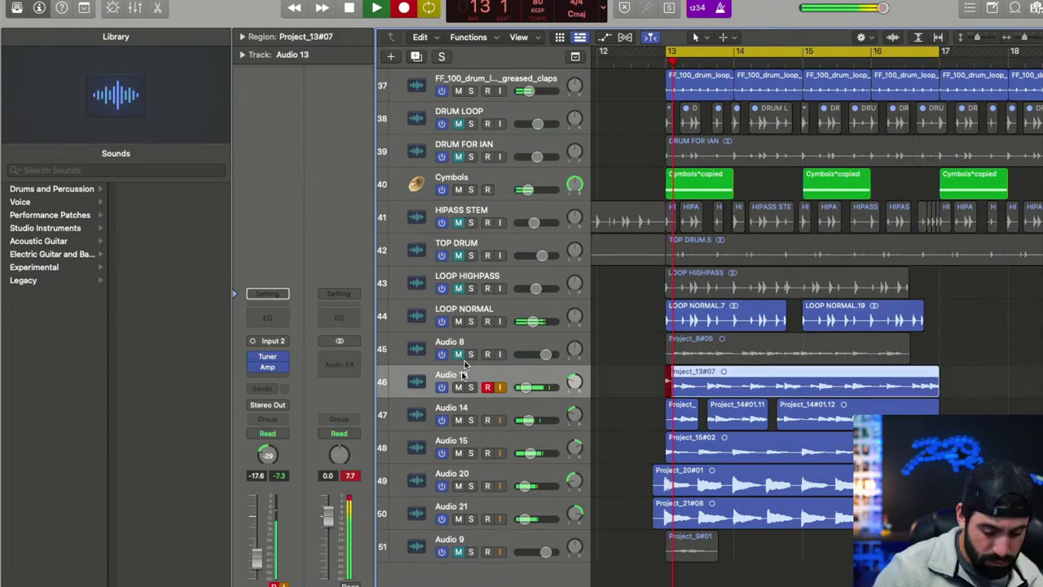
{"action": "key", "text": "space"}
{"action": "key", "text": "space"}
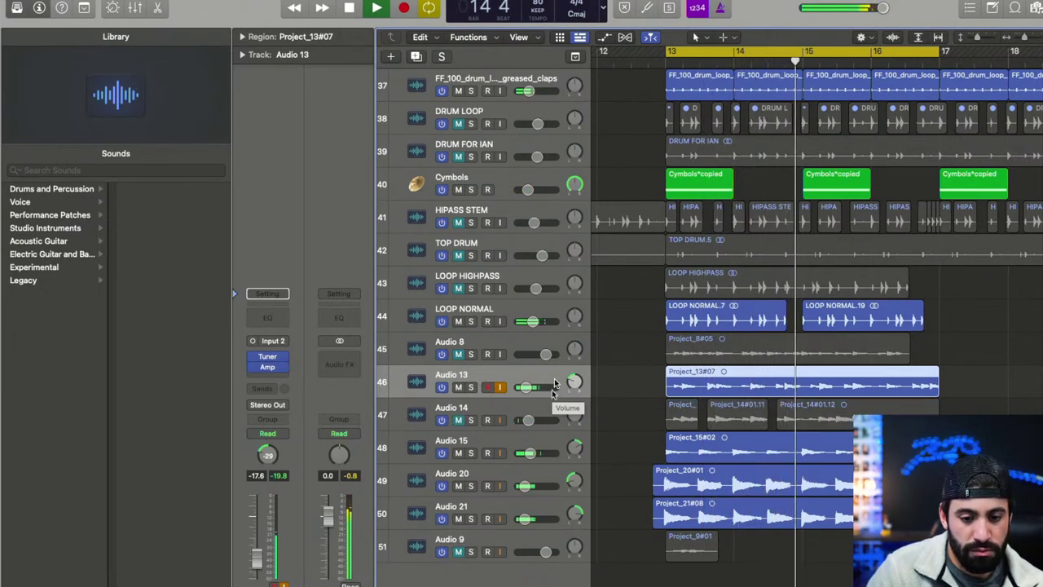
- Replay the section from bar 13 and raise the Audio 13 volume to -9.8 dB
{"action": "key", "text": "space"}
{"action": "key", "text": "space"}
{"action": "left_click_drag", "start_coordinate": [548, 381], "coordinate": [558, 384]}
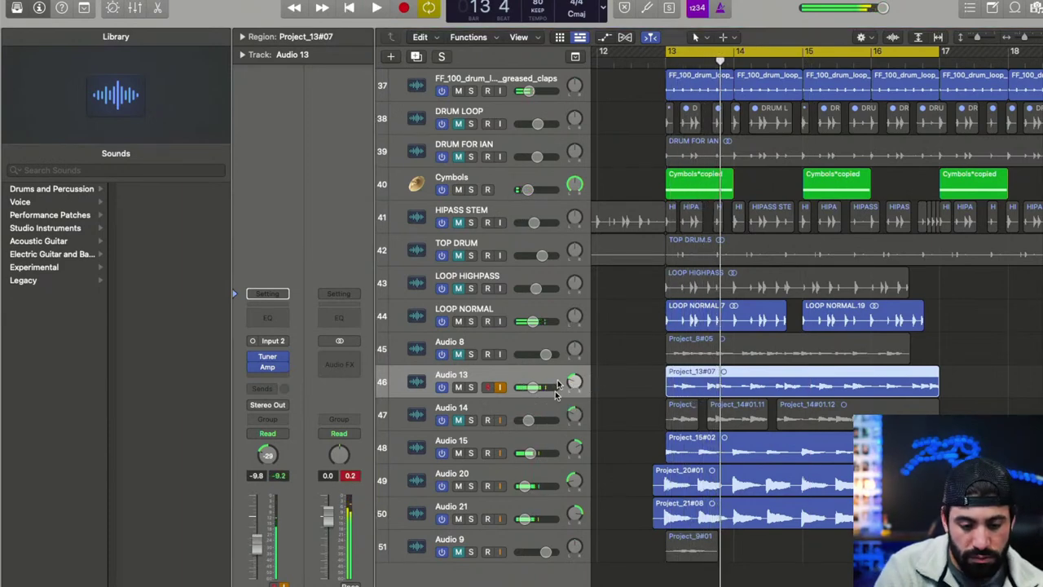
- Delete the Audio 13 take, try recording a replacement from bar 13, and undo the short recording
{"action": "key", "text": "Delete"}
{"action": "key", "text": "r"}
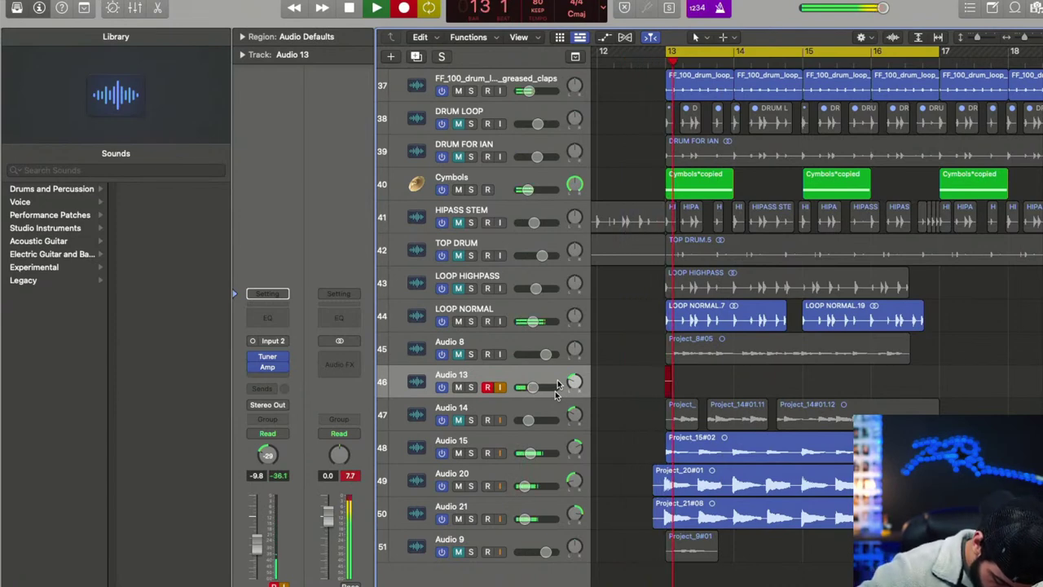
{"action": "key", "text": "space"}
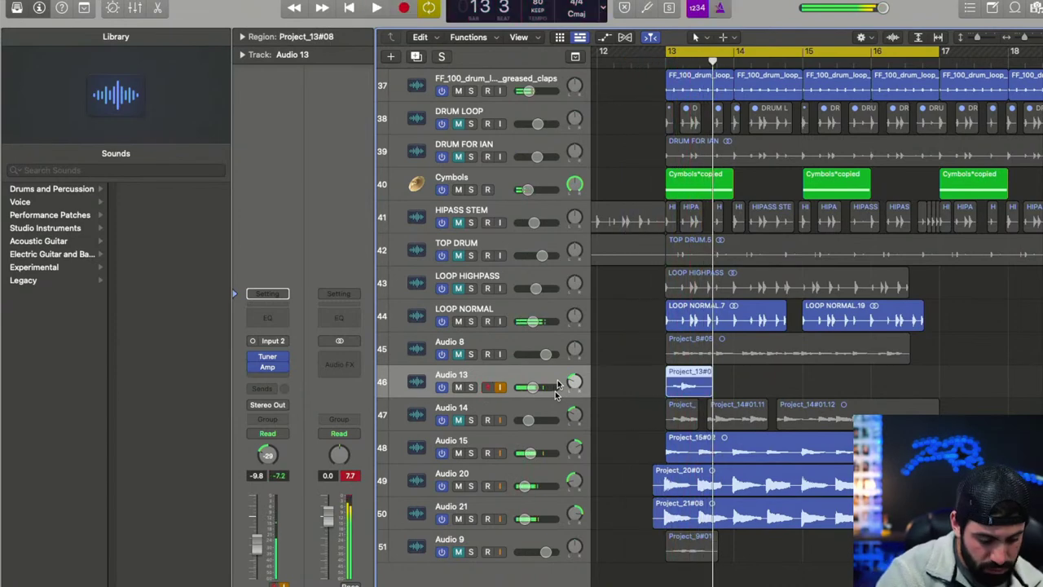
{"action": "key", "text": "super+z"}
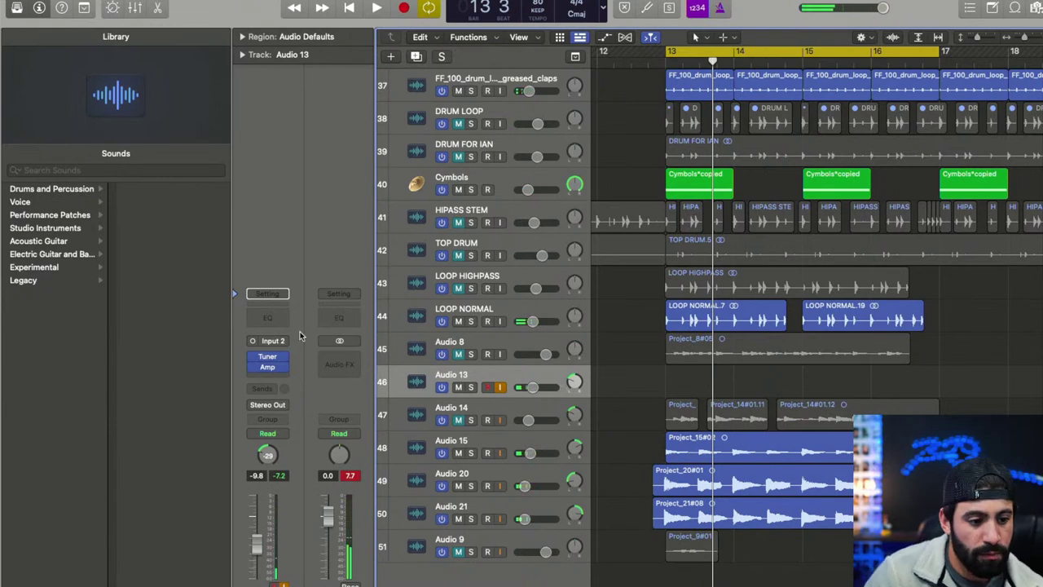
- Check the guitar's tuning with the Tuner plug-in on Audio 13 and close it
{"action": "left_click", "coordinate": [275, 351]}
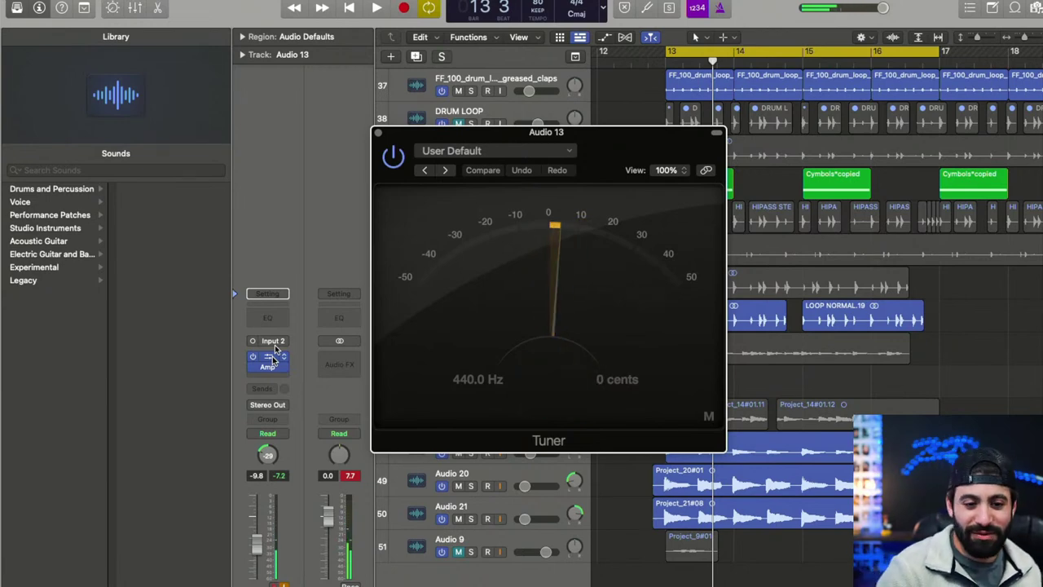
{"action": "left_click", "coordinate": [378, 132]}
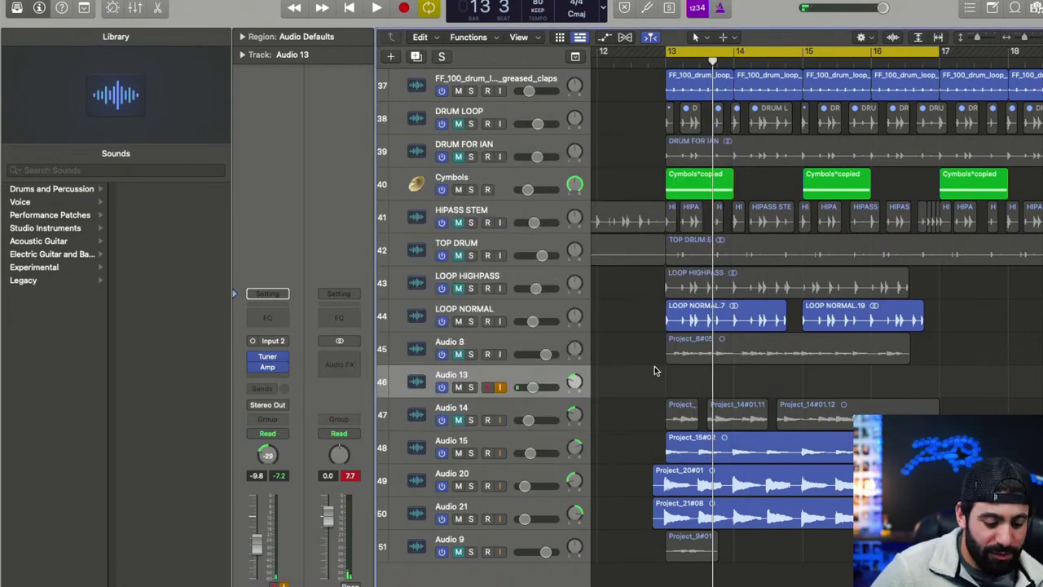
{"action": "key", "text": "r"}
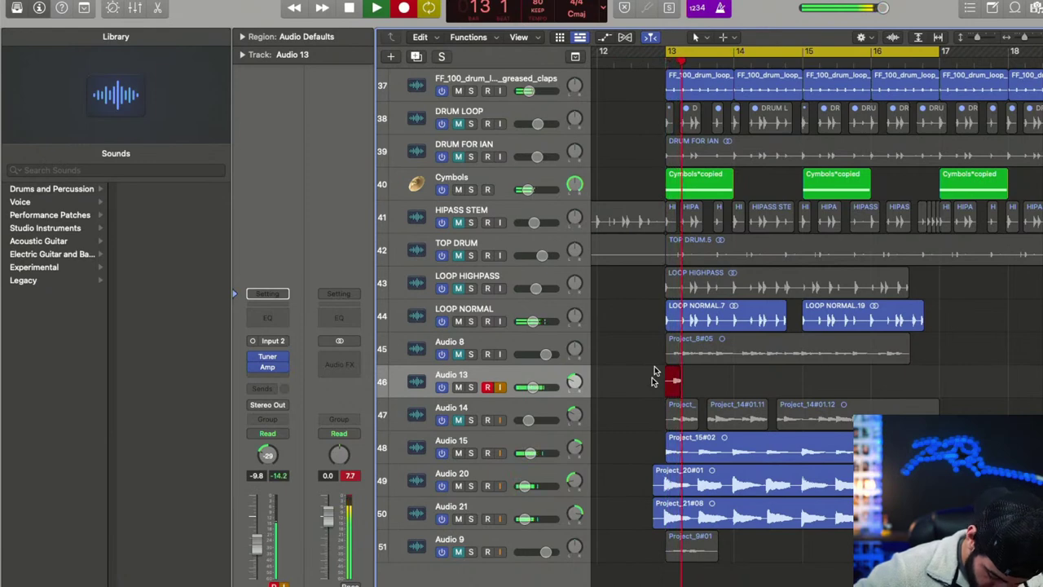
{"action": "key", "text": "space"}
{"action": "key", "text": "Delete"}
- Record a new guitar take on Audio 13 from bar 13 to bar 17 and play it back with the mix
{"action": "key", "text": "r"}
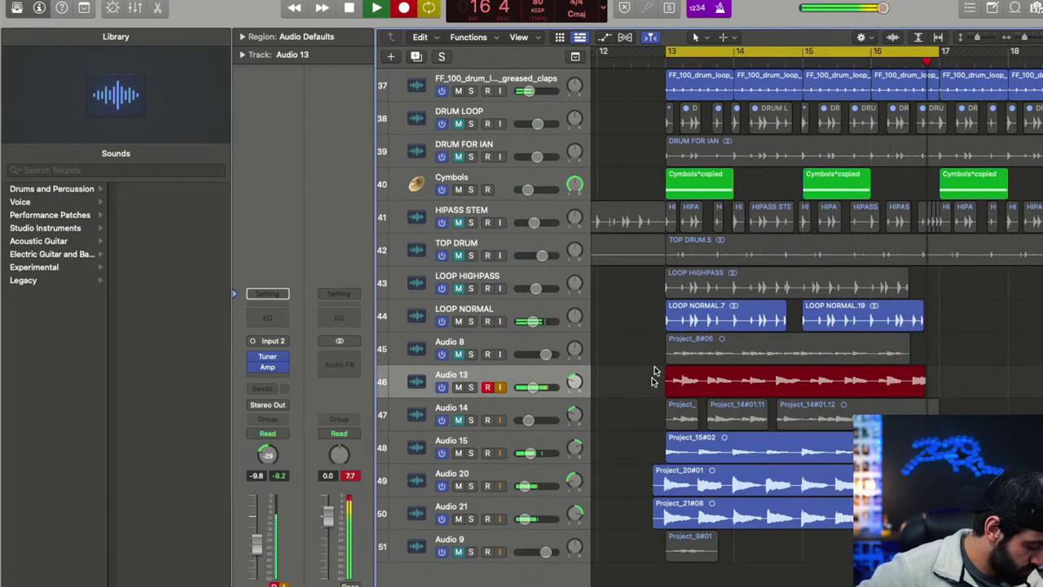
{"action": "key", "text": "space"}
{"action": "key", "text": "space"}
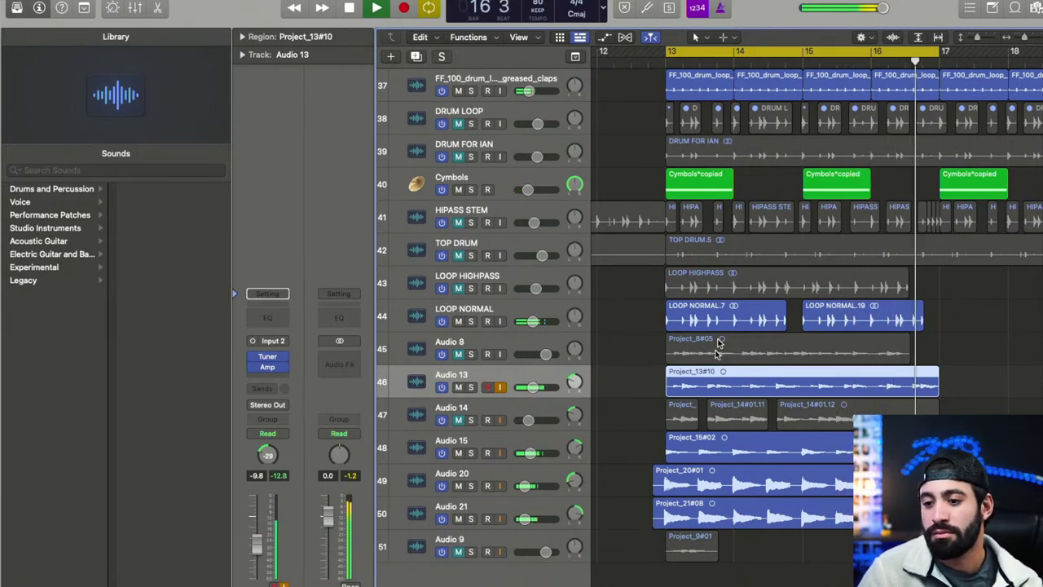
{"action": "key", "text": "space"}
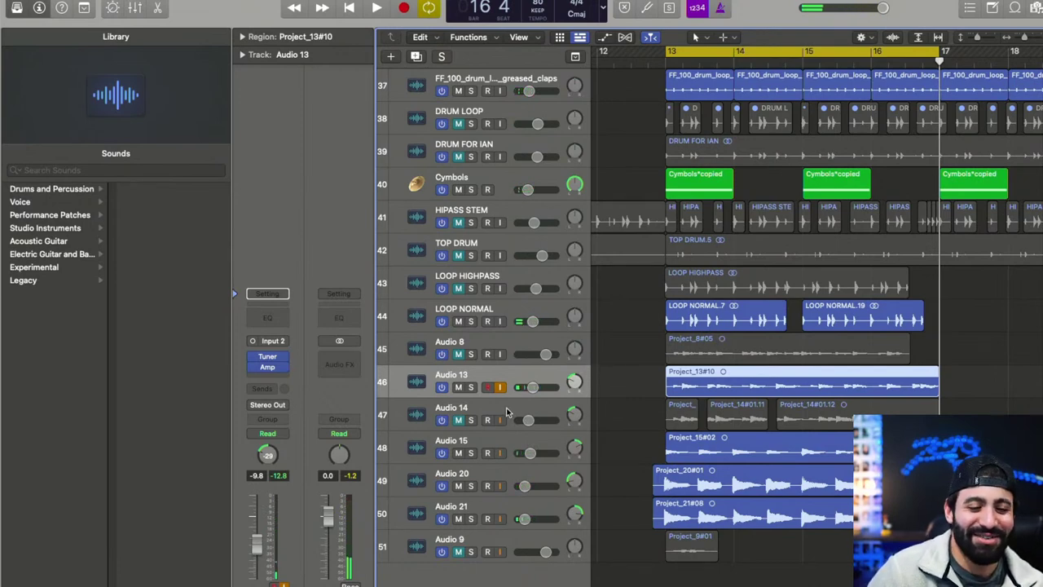
{"action": "key", "text": "space"}
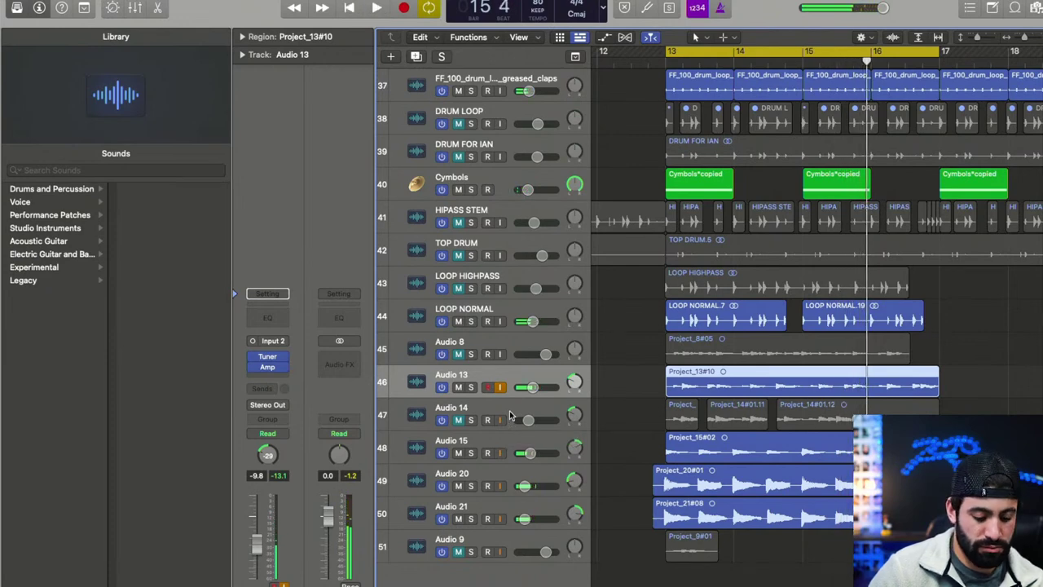
- Mute Audio 13 and create a new track below Audio 14 with Audio 14's channel settings
{"action": "key", "text": "ctrl+m"}
{"action": "left_click", "coordinate": [510, 416]}
{"action": "key", "text": "super+d"}
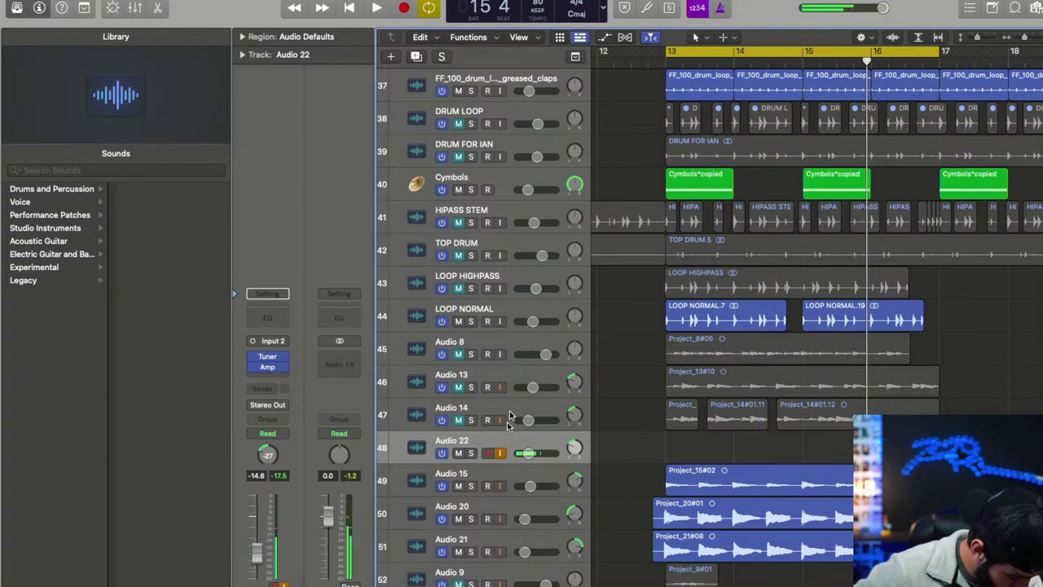
- Try recording guitar takes on Audio 22 from bar 13 and delete the rejected ones
{"action": "key", "text": "r"}
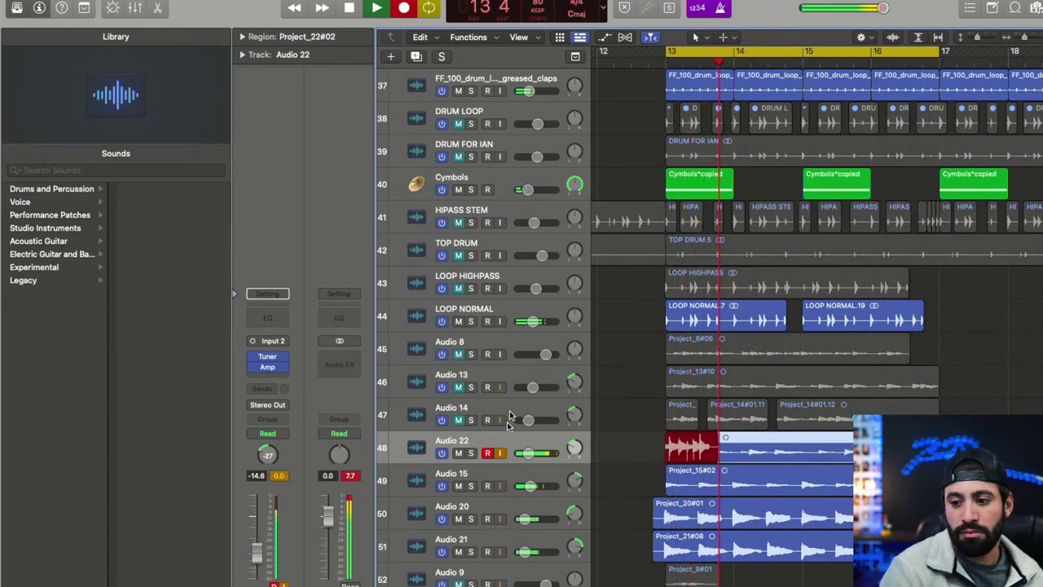
{"action": "key", "text": "space"}
{"action": "key", "text": "Delete"}
{"action": "key", "text": "Return"}
{"action": "key", "text": "r"}
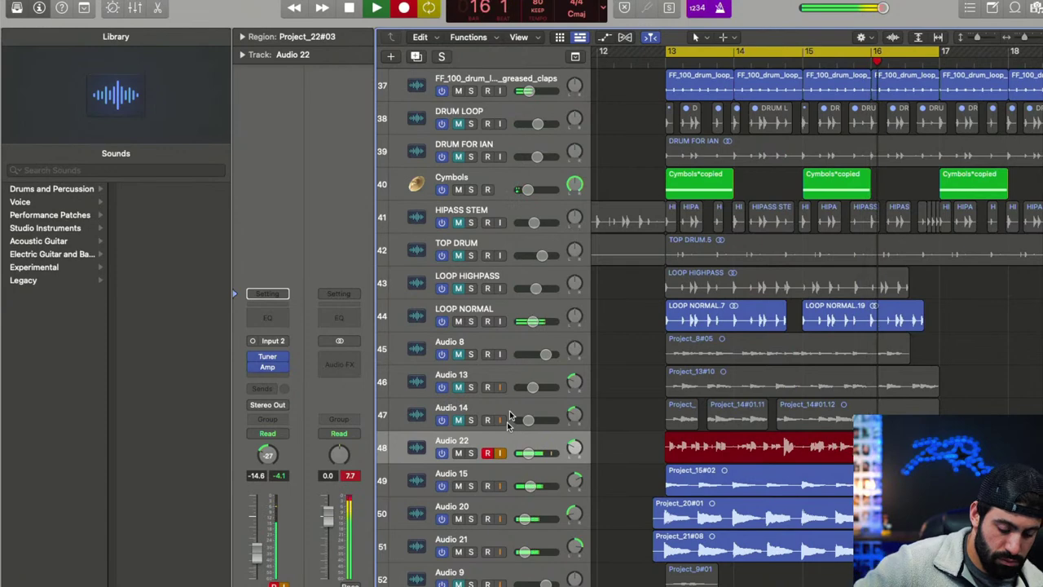
{"action": "key", "text": "space"}
{"action": "key", "text": "space"}
{"action": "key", "text": "space"}
{"action": "key", "text": "super+z"}
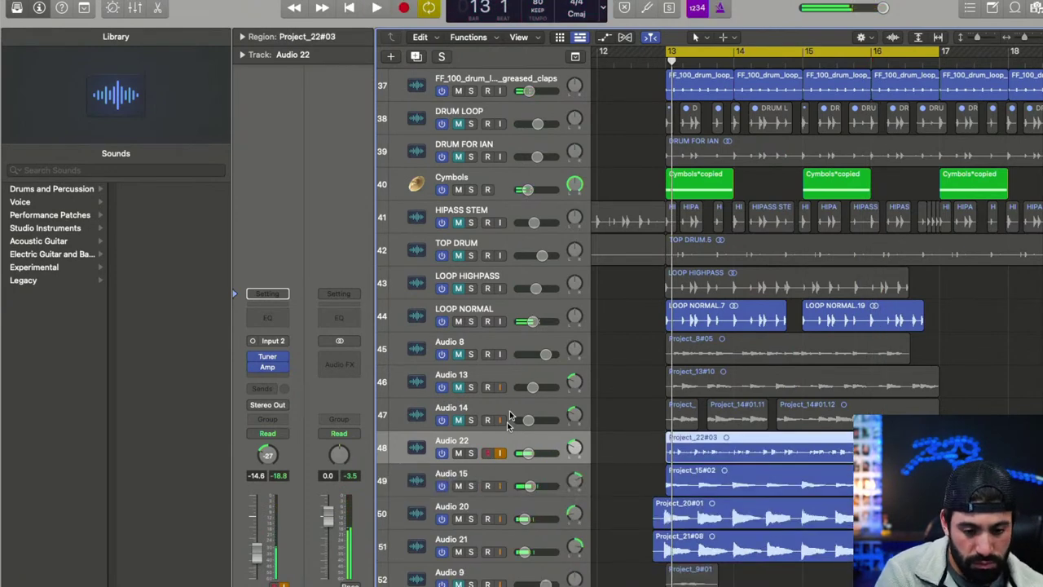
{"action": "key", "text": "Delete"}
- Record a guitar take on Audio 22 from bar 13 to bar 17 and pan the track to +31 during playback
{"action": "key", "text": "r"}
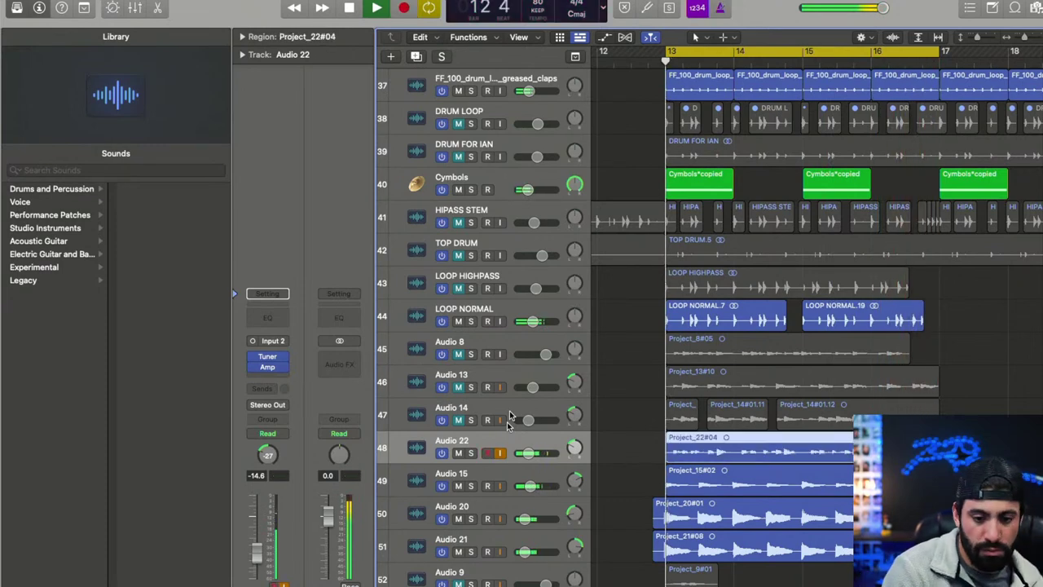
{"action": "left_click_drag", "start_coordinate": [575, 446], "coordinate": [574, 415]}
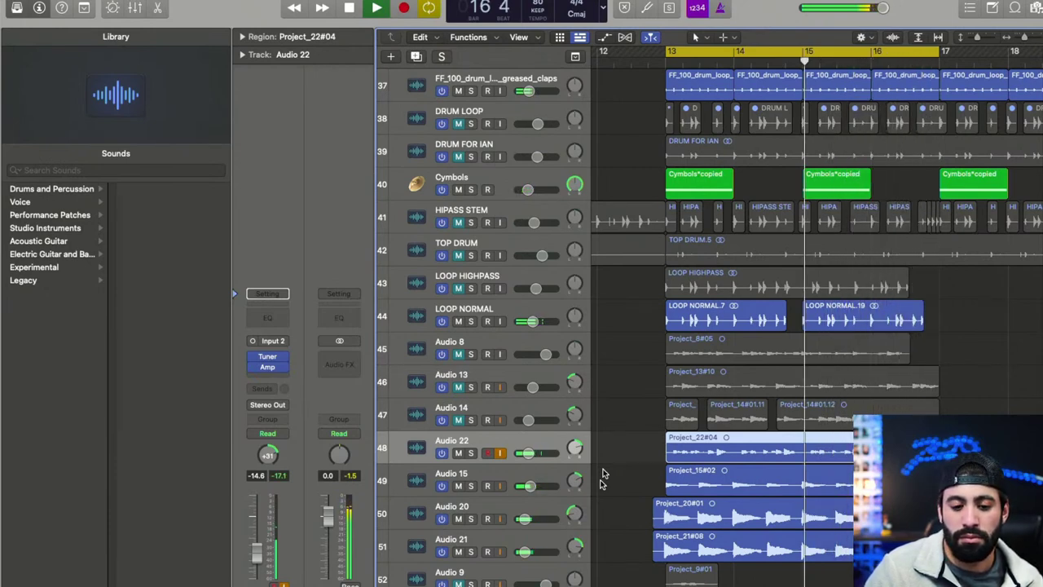
{"action": "key", "text": "space"}
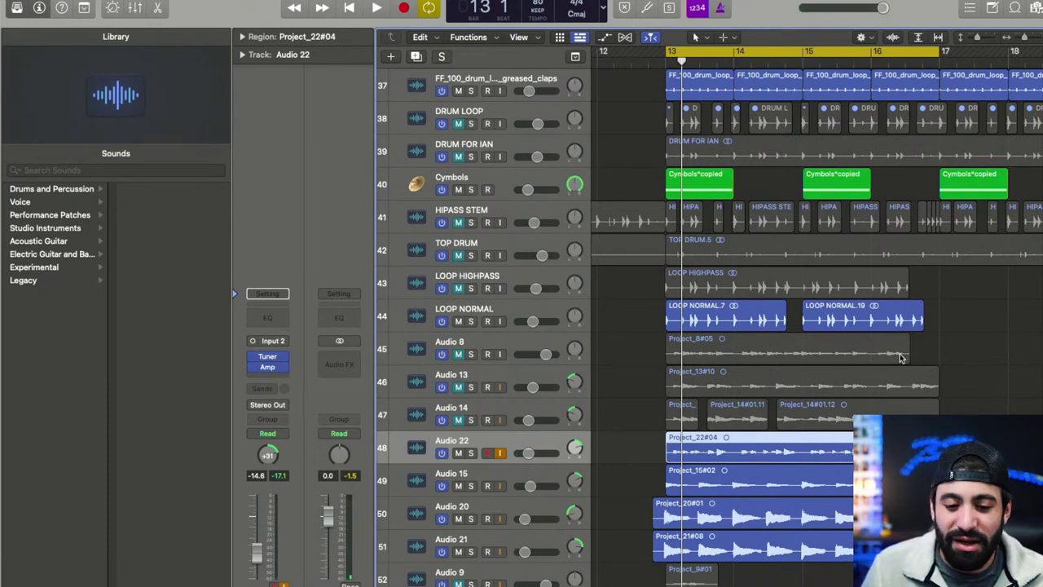
{"action": "key", "text": "super+Up"}
{"action": "key", "text": "super+Left"}
{"action": "key", "text": "super+Up"}
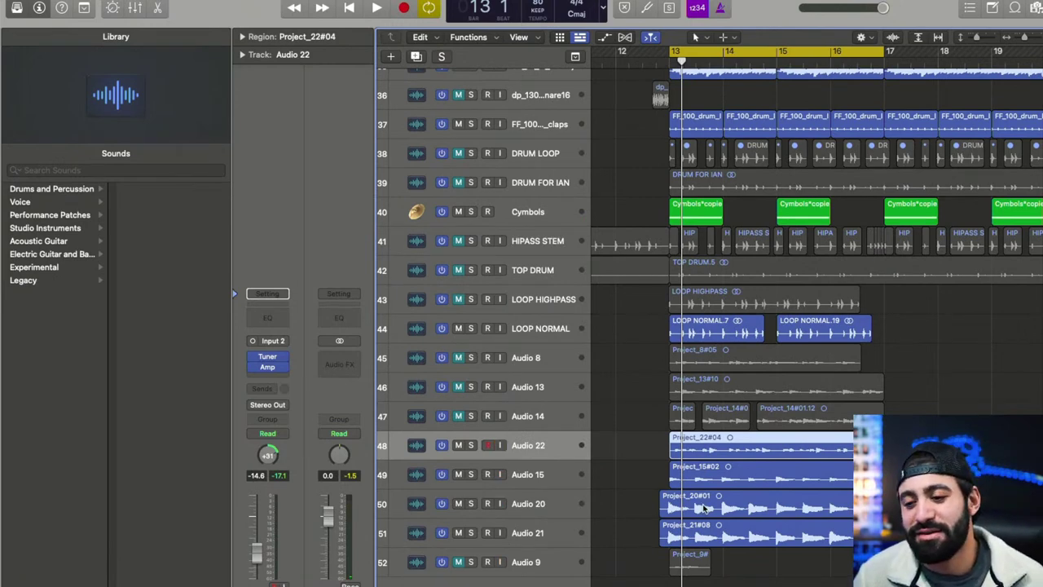
{"action": "key", "text": "super+Left"}
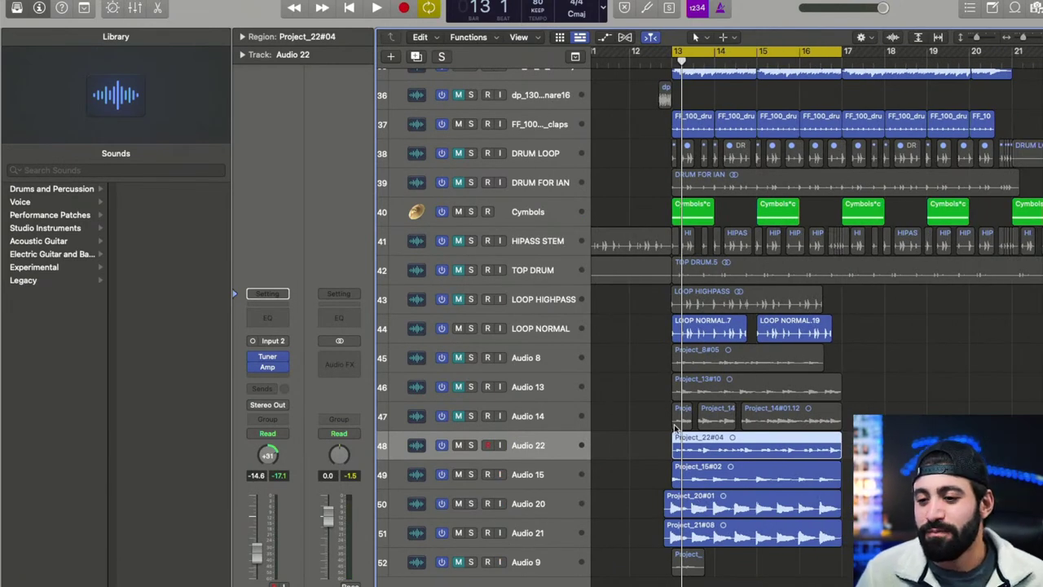
{"action": "left_click", "coordinate": [652, 352]}
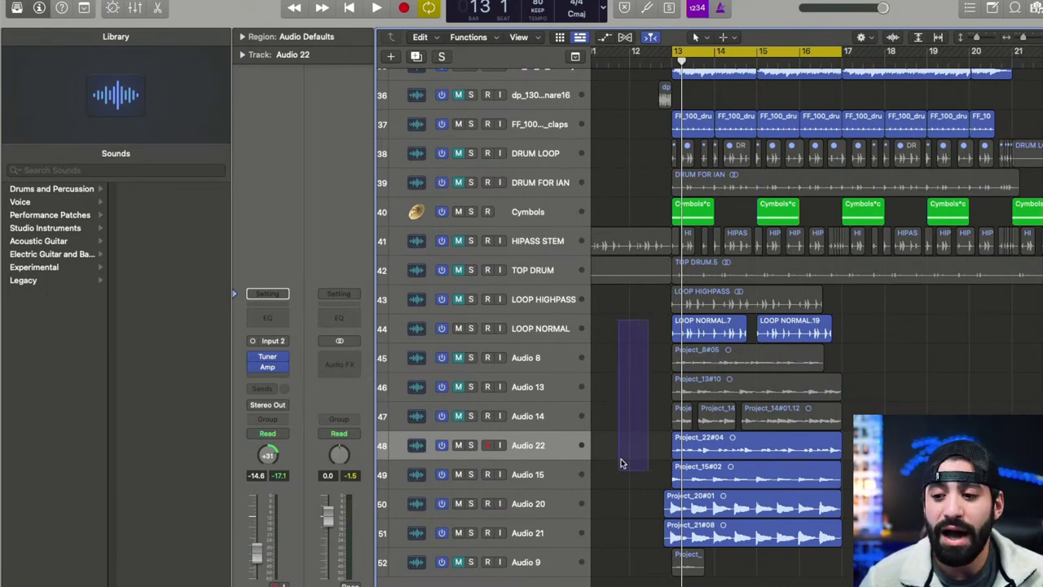
{"action": "left_click_drag", "start_coordinate": [615, 530], "coordinate": [621, 555]}
{"action": "key", "text": "super+Tab"}
{"action": "key", "text": "super+Tab"}
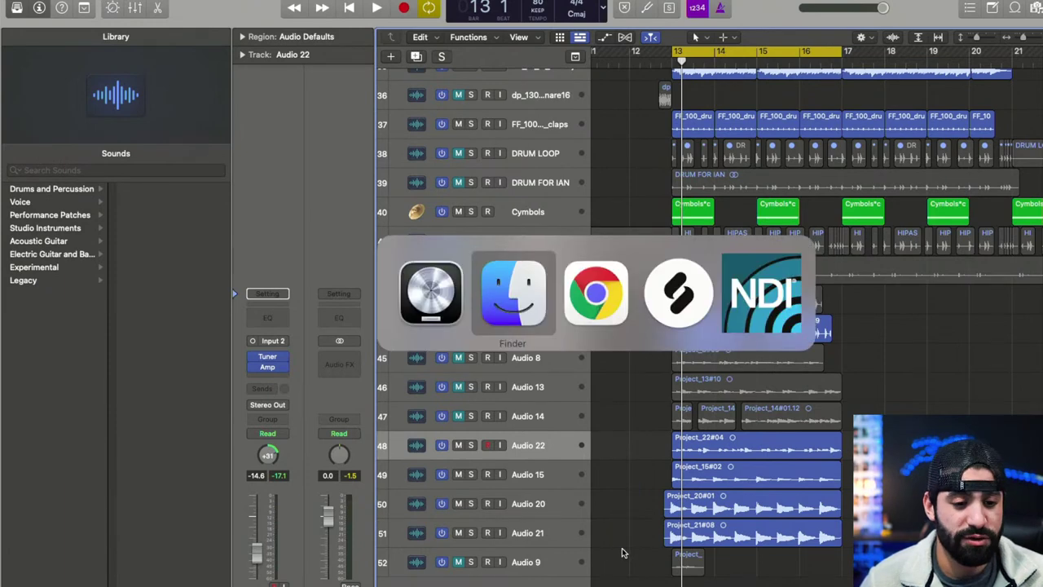
{"action": "key", "text": "super+Tab"}
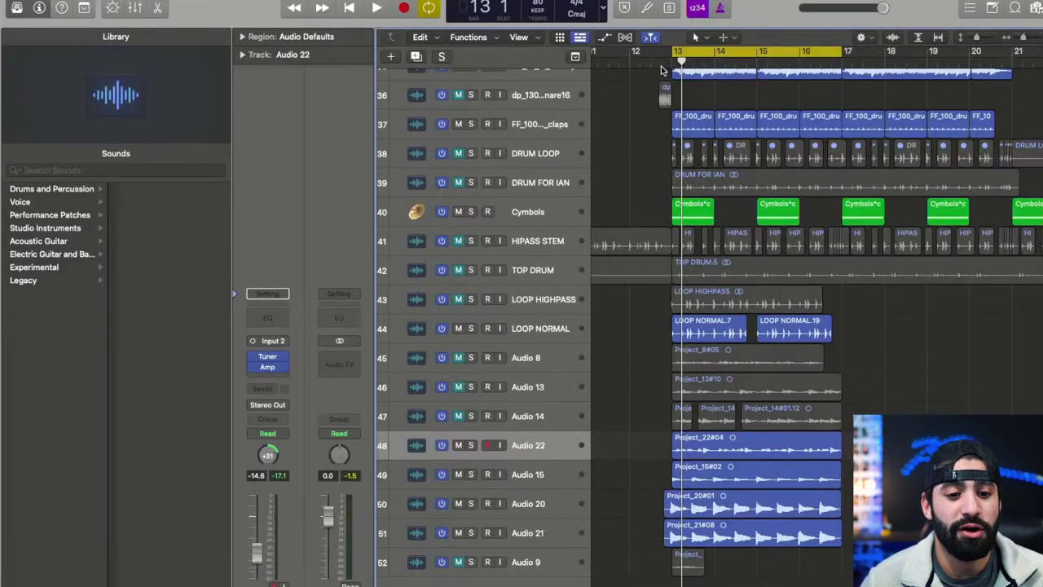